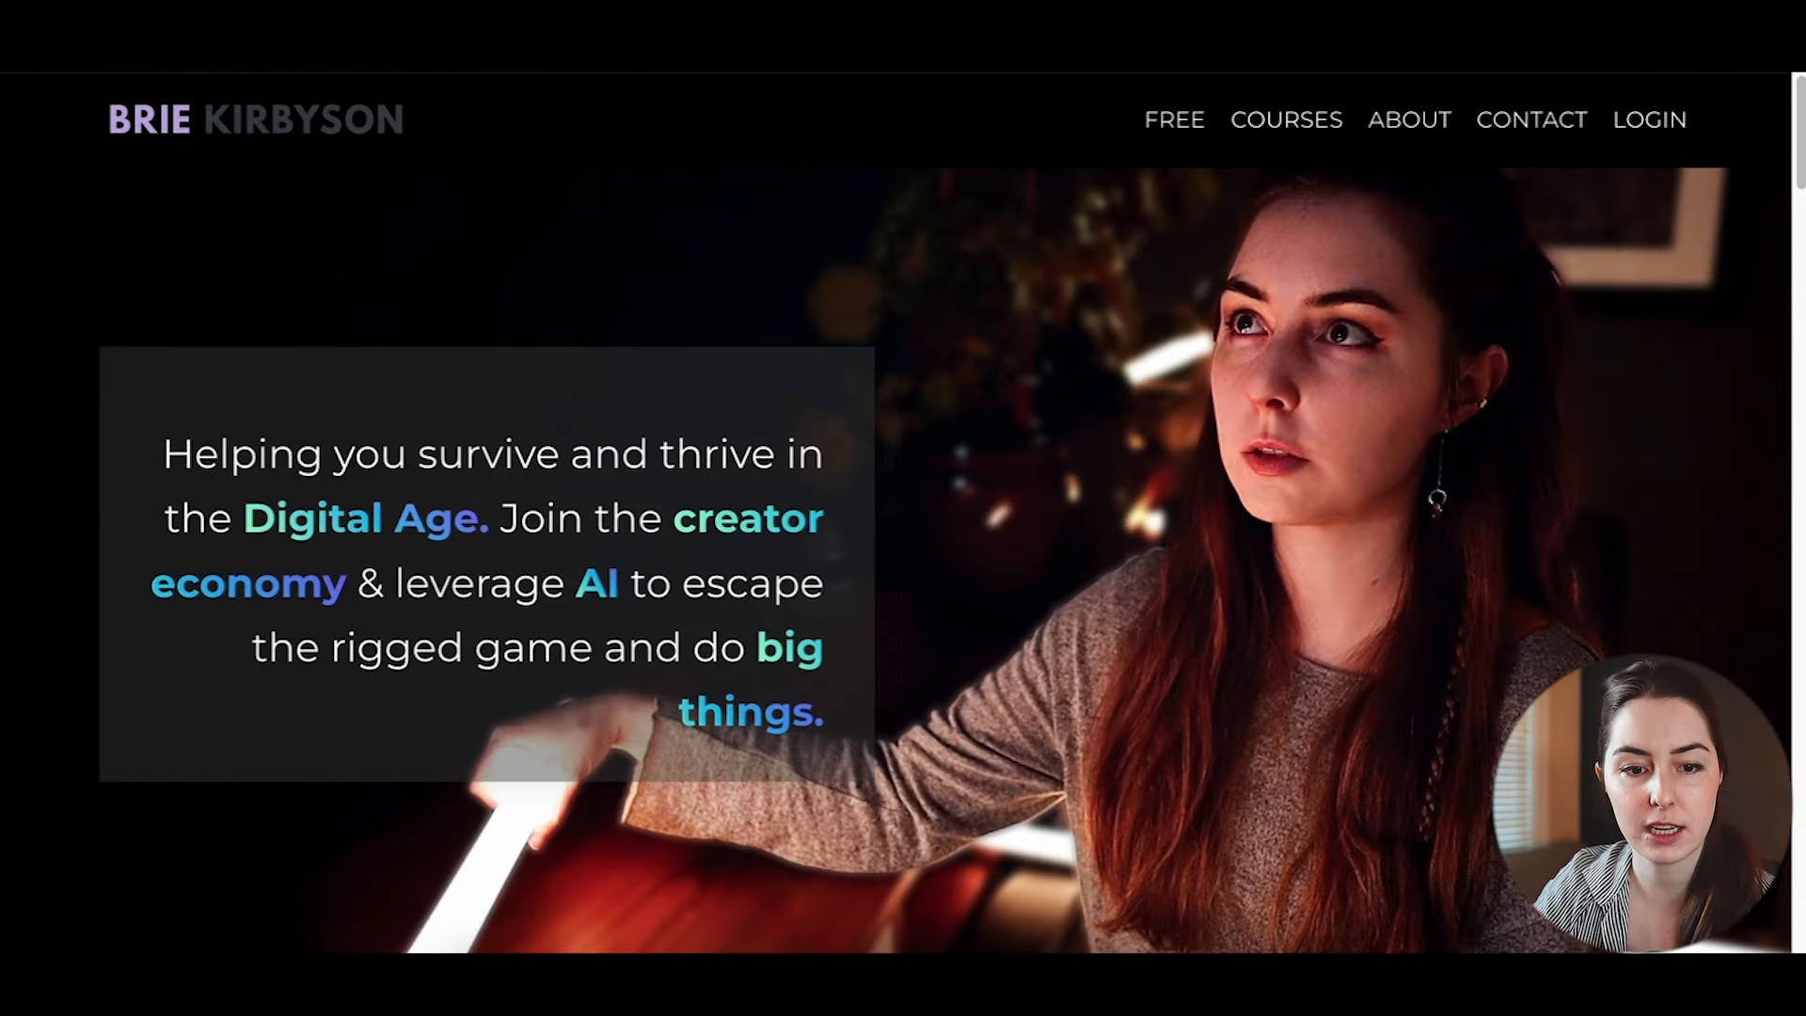
# Step: Look through the published website's home page, from the hero down to the YouTube section and back
pyautogui.scroll(-10, 1255, 438)
pyautogui.scroll(-15, 1261, 453)
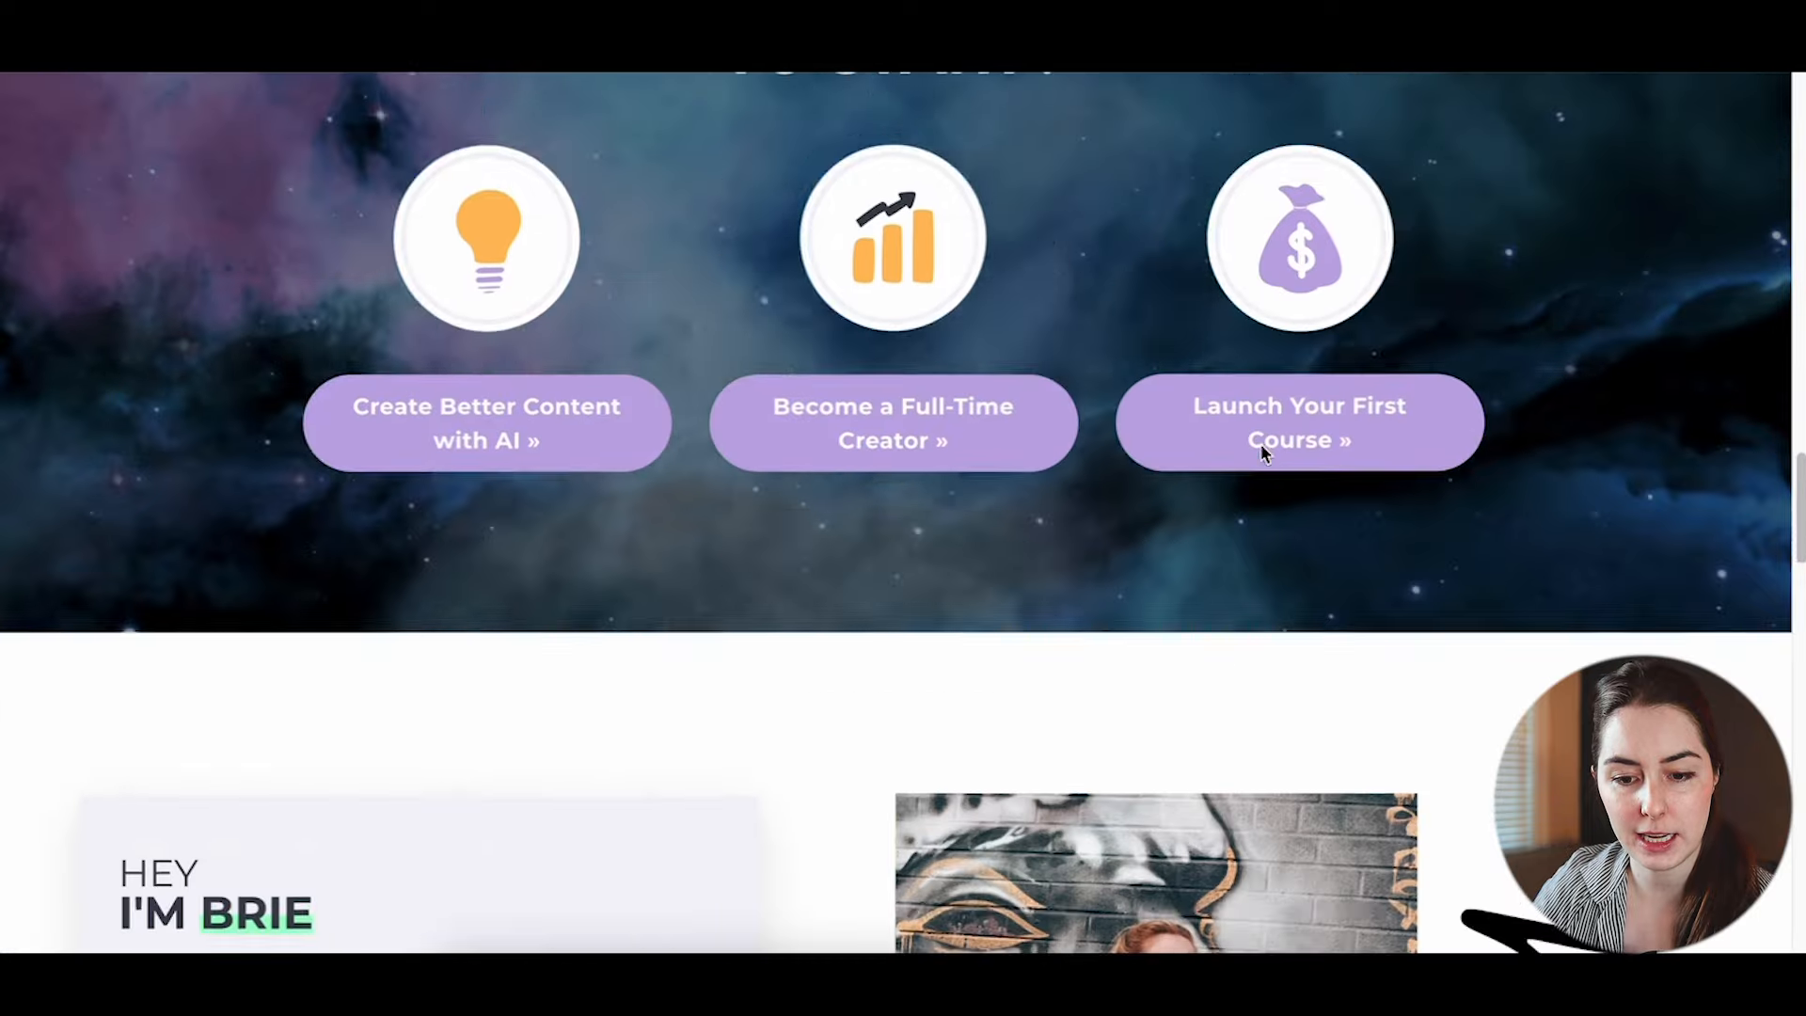
pyautogui.scroll(-2, 1261, 453)
pyautogui.scroll(-10, 1266, 453)
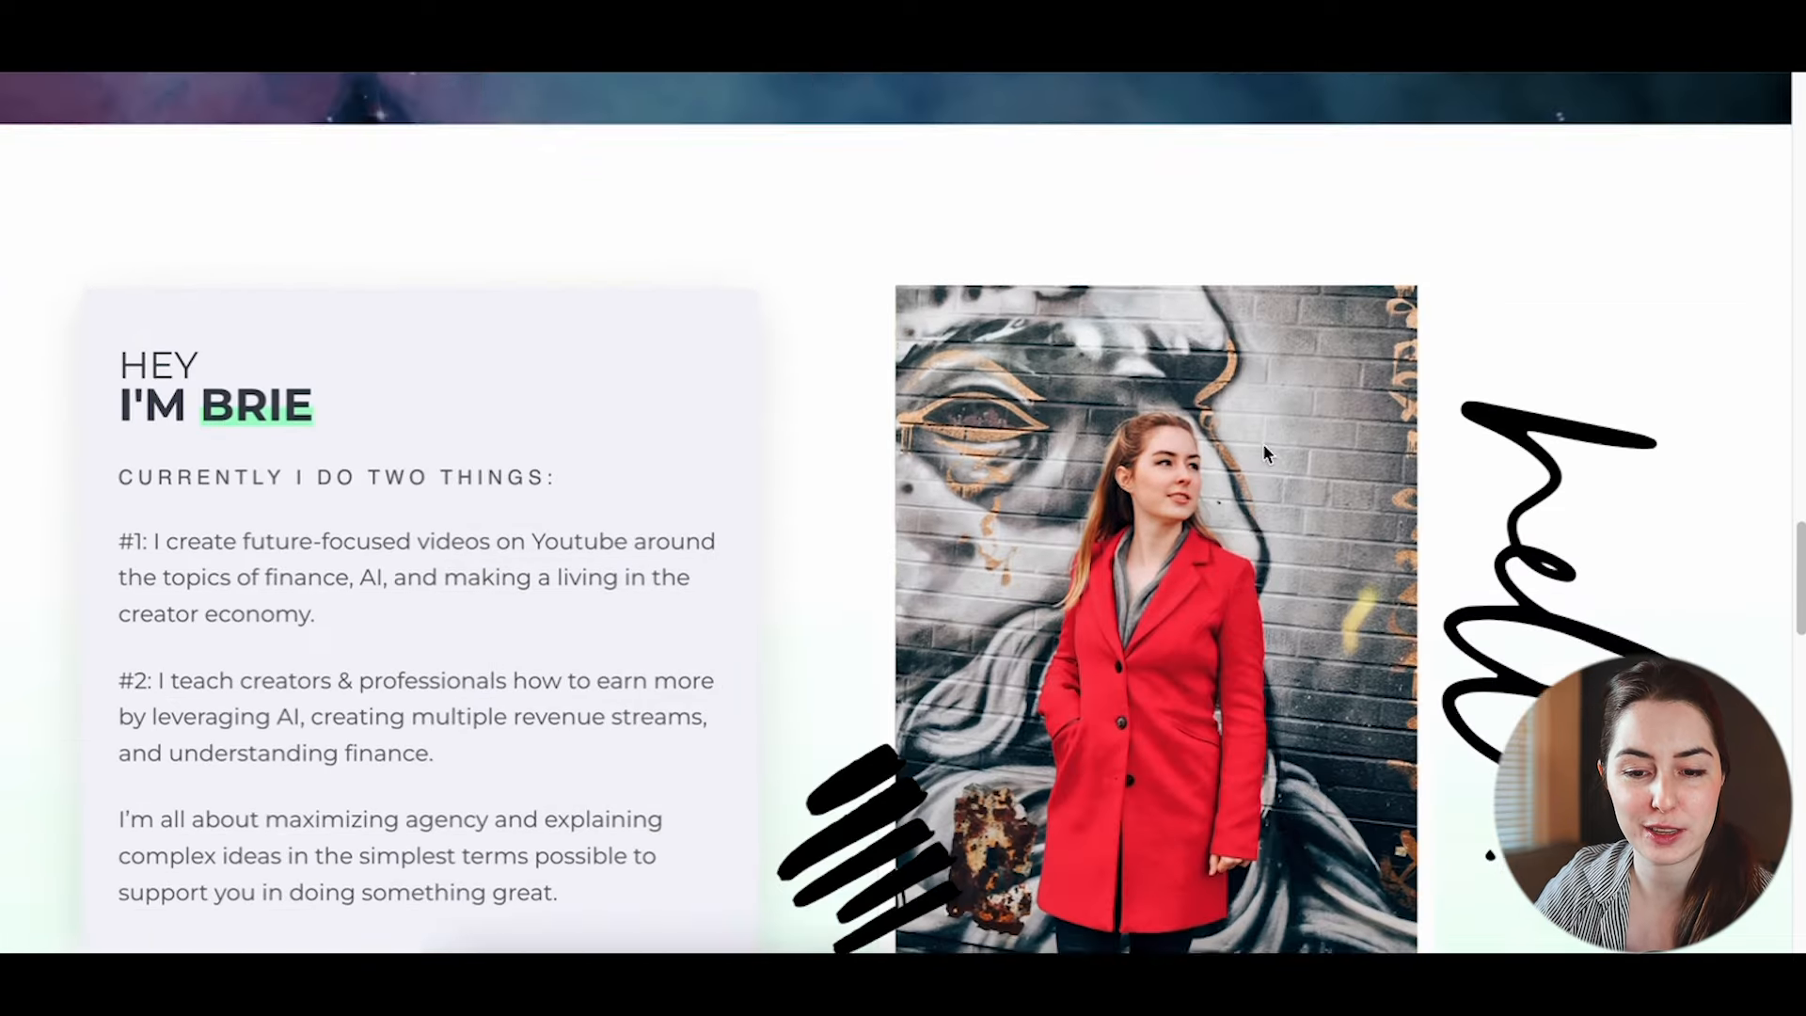
pyautogui.scroll(-12, 1275, 491)
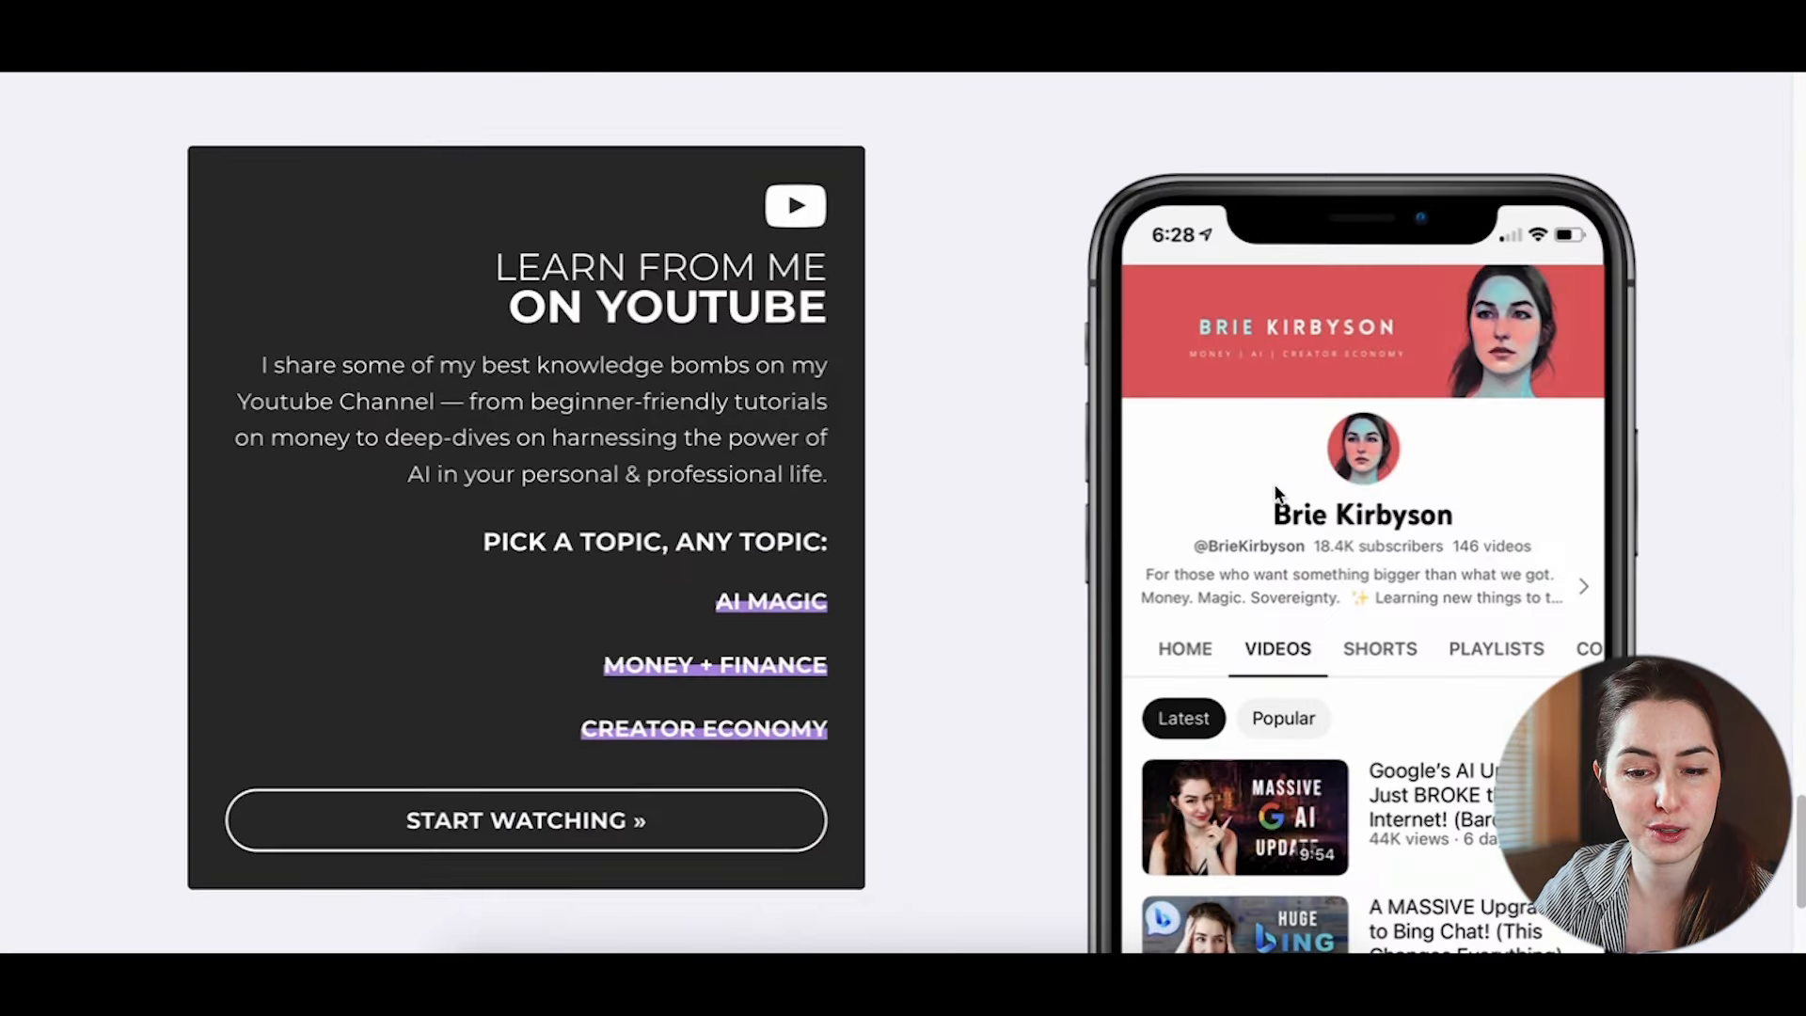
pyautogui.scroll(20, 1274, 484)
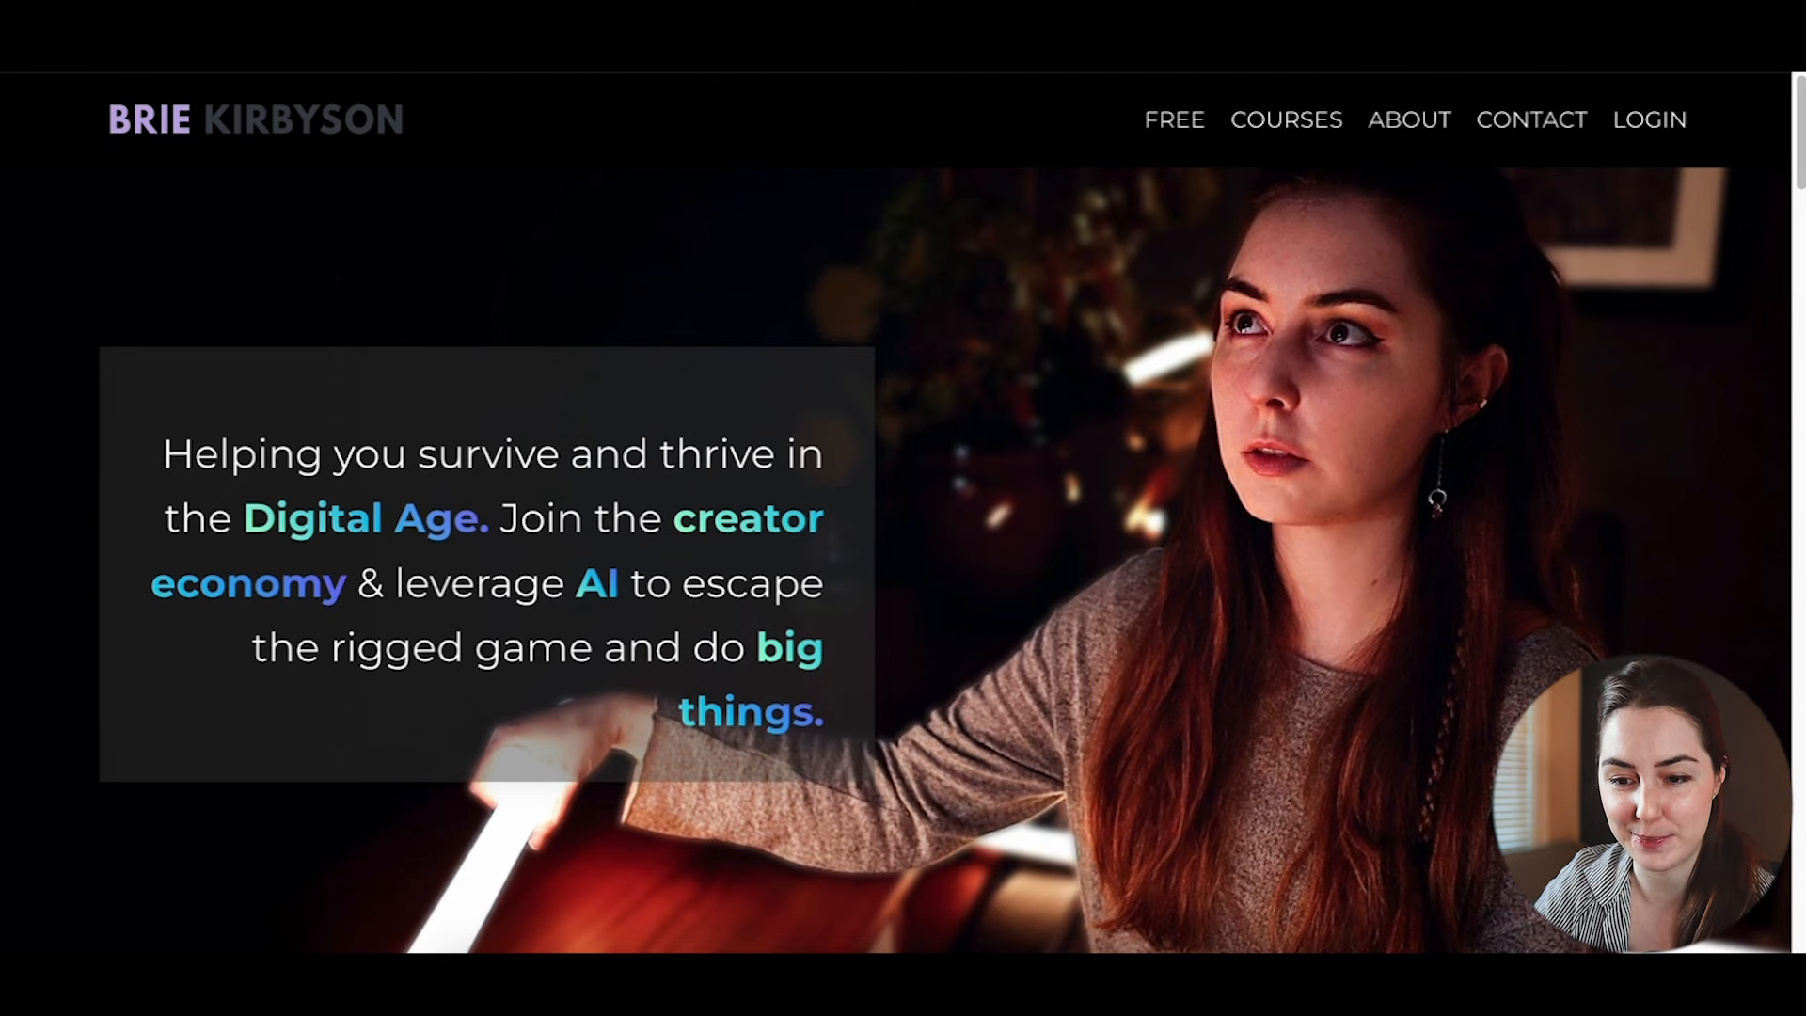
# Step: Open the site's Contact page and examine its sponsorship link, inquiry form and footer
pyautogui.click(1512, 125)
pyautogui.scroll(-10, 1371, 471)
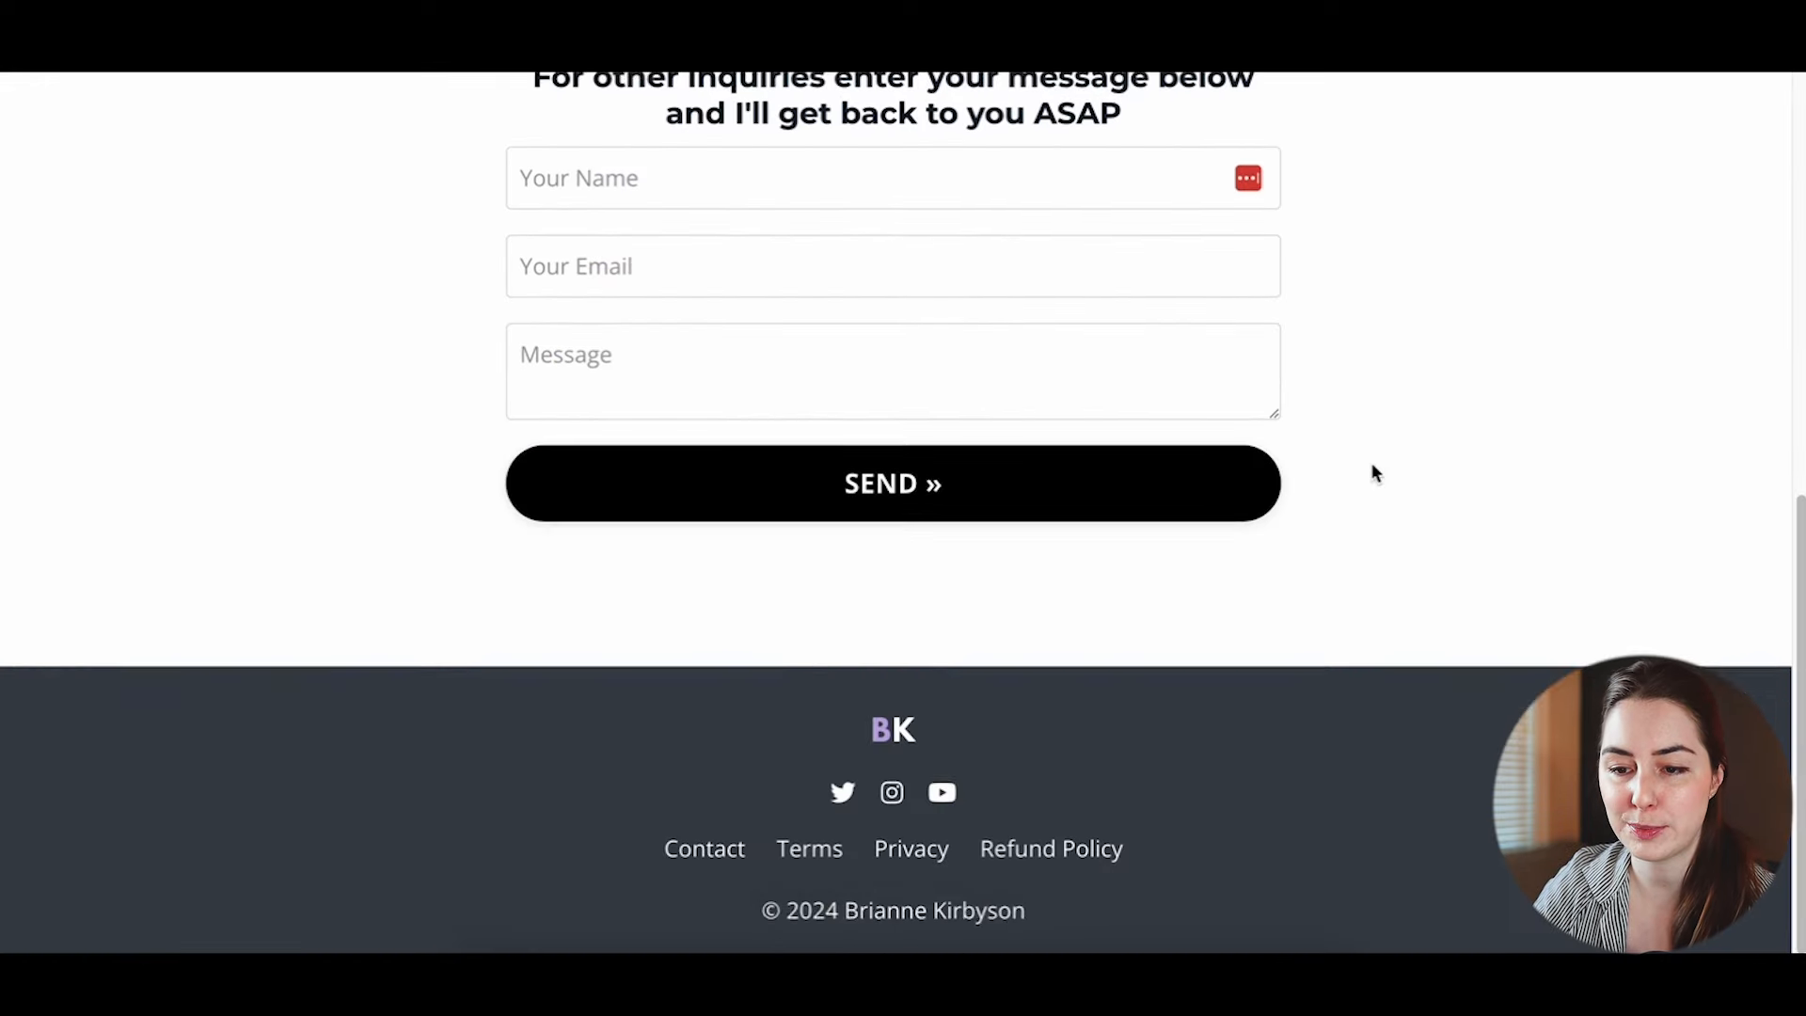
pyautogui.scroll(8, 1371, 471)
pyautogui.scroll(1, 1372, 472)
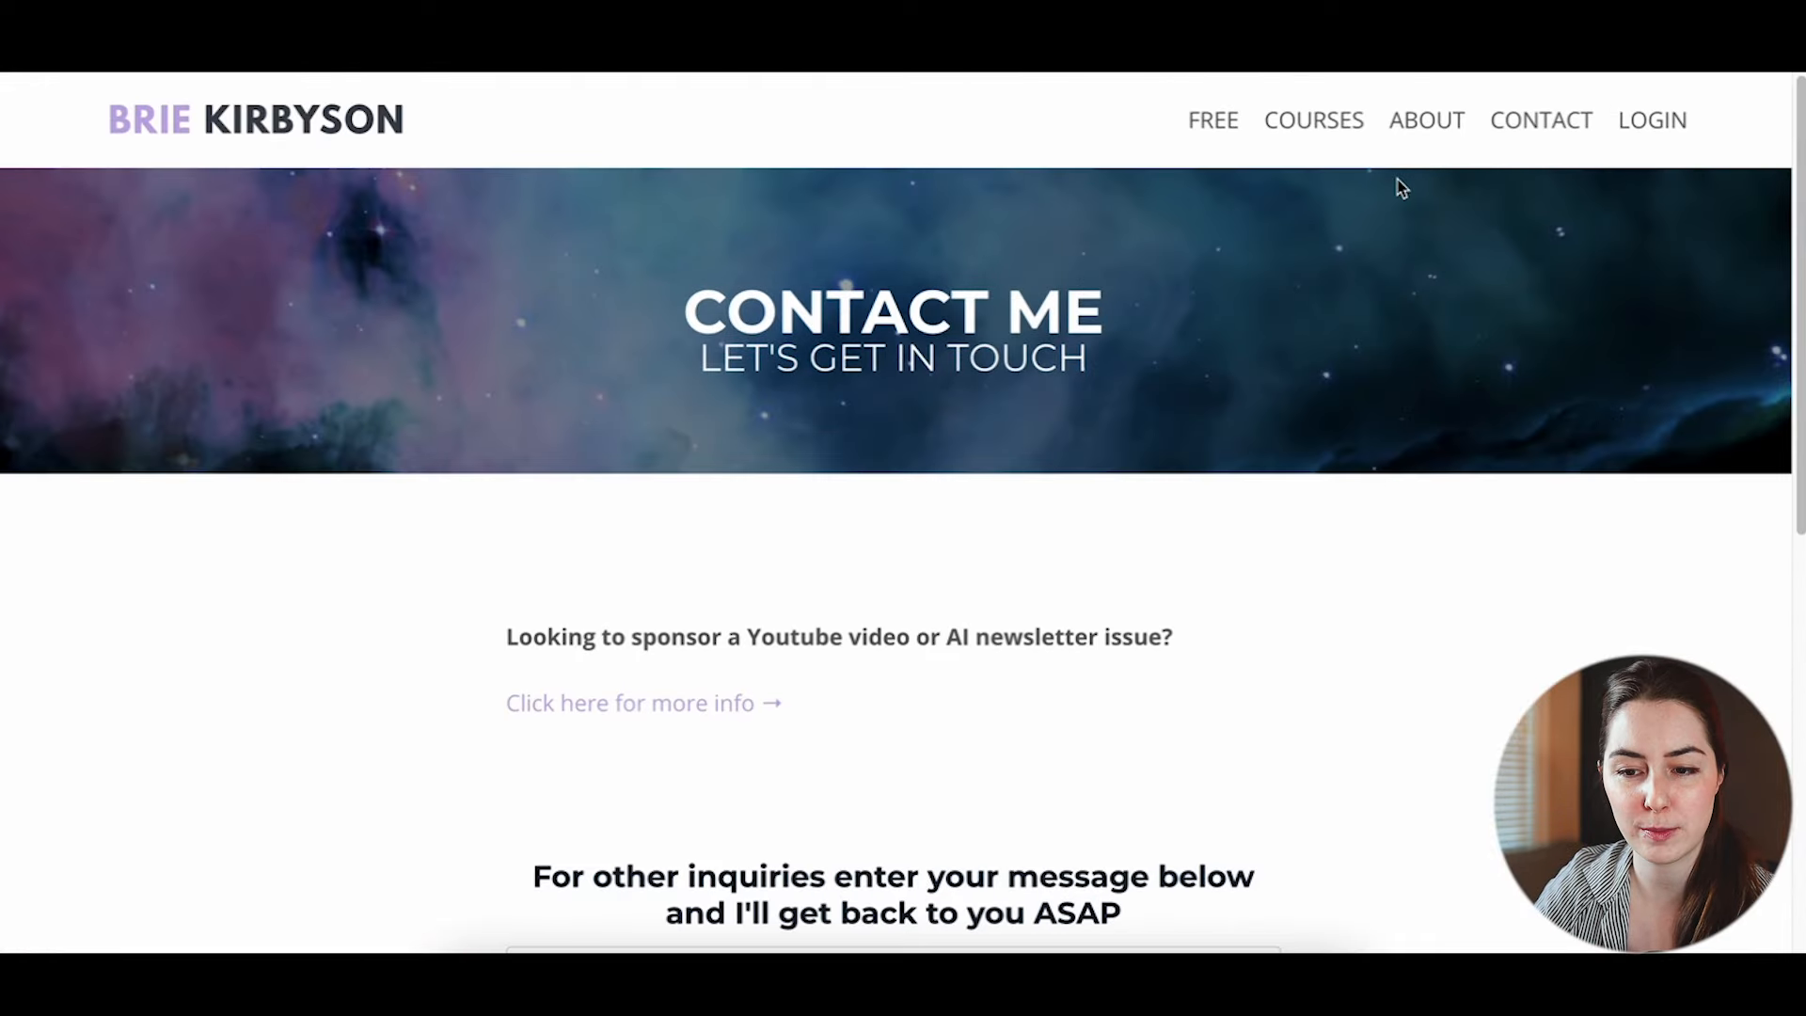
# Step: Visit the site's About page and the Courses page to examine the course offers
pyautogui.click(1444, 127)
pyautogui.click(1344, 137)
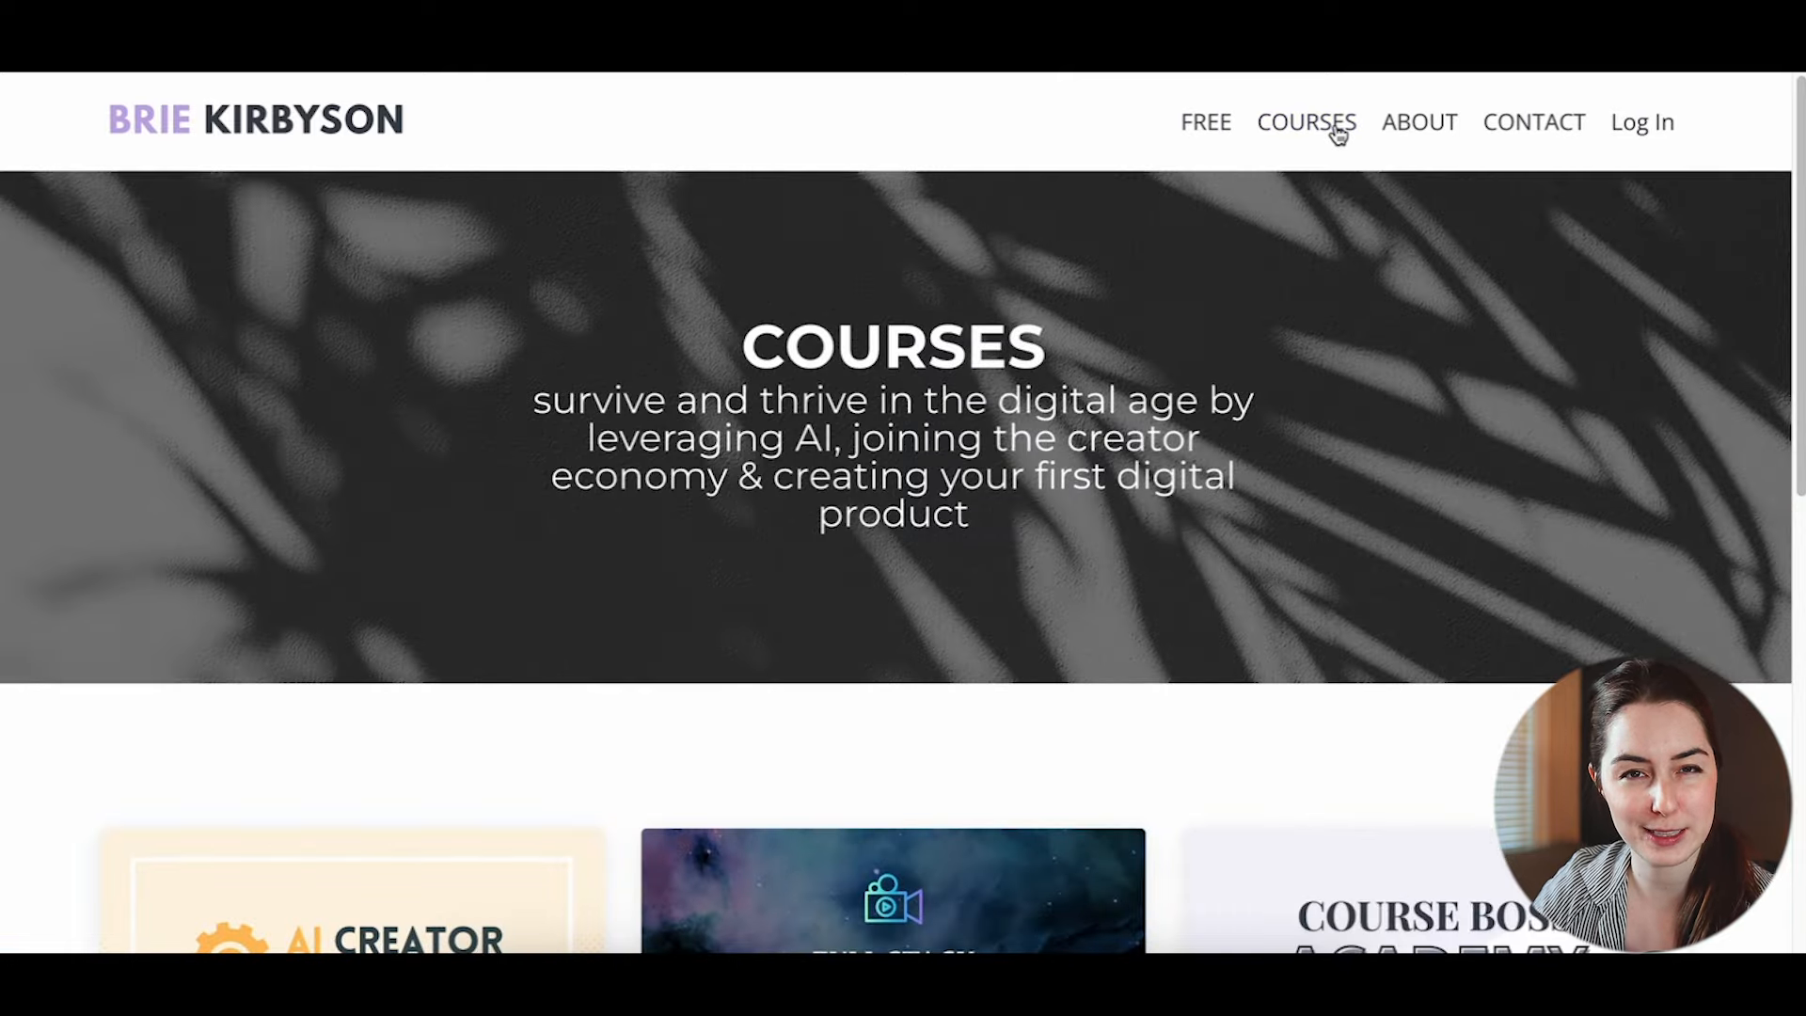
pyautogui.scroll(-7, 1398, 198)
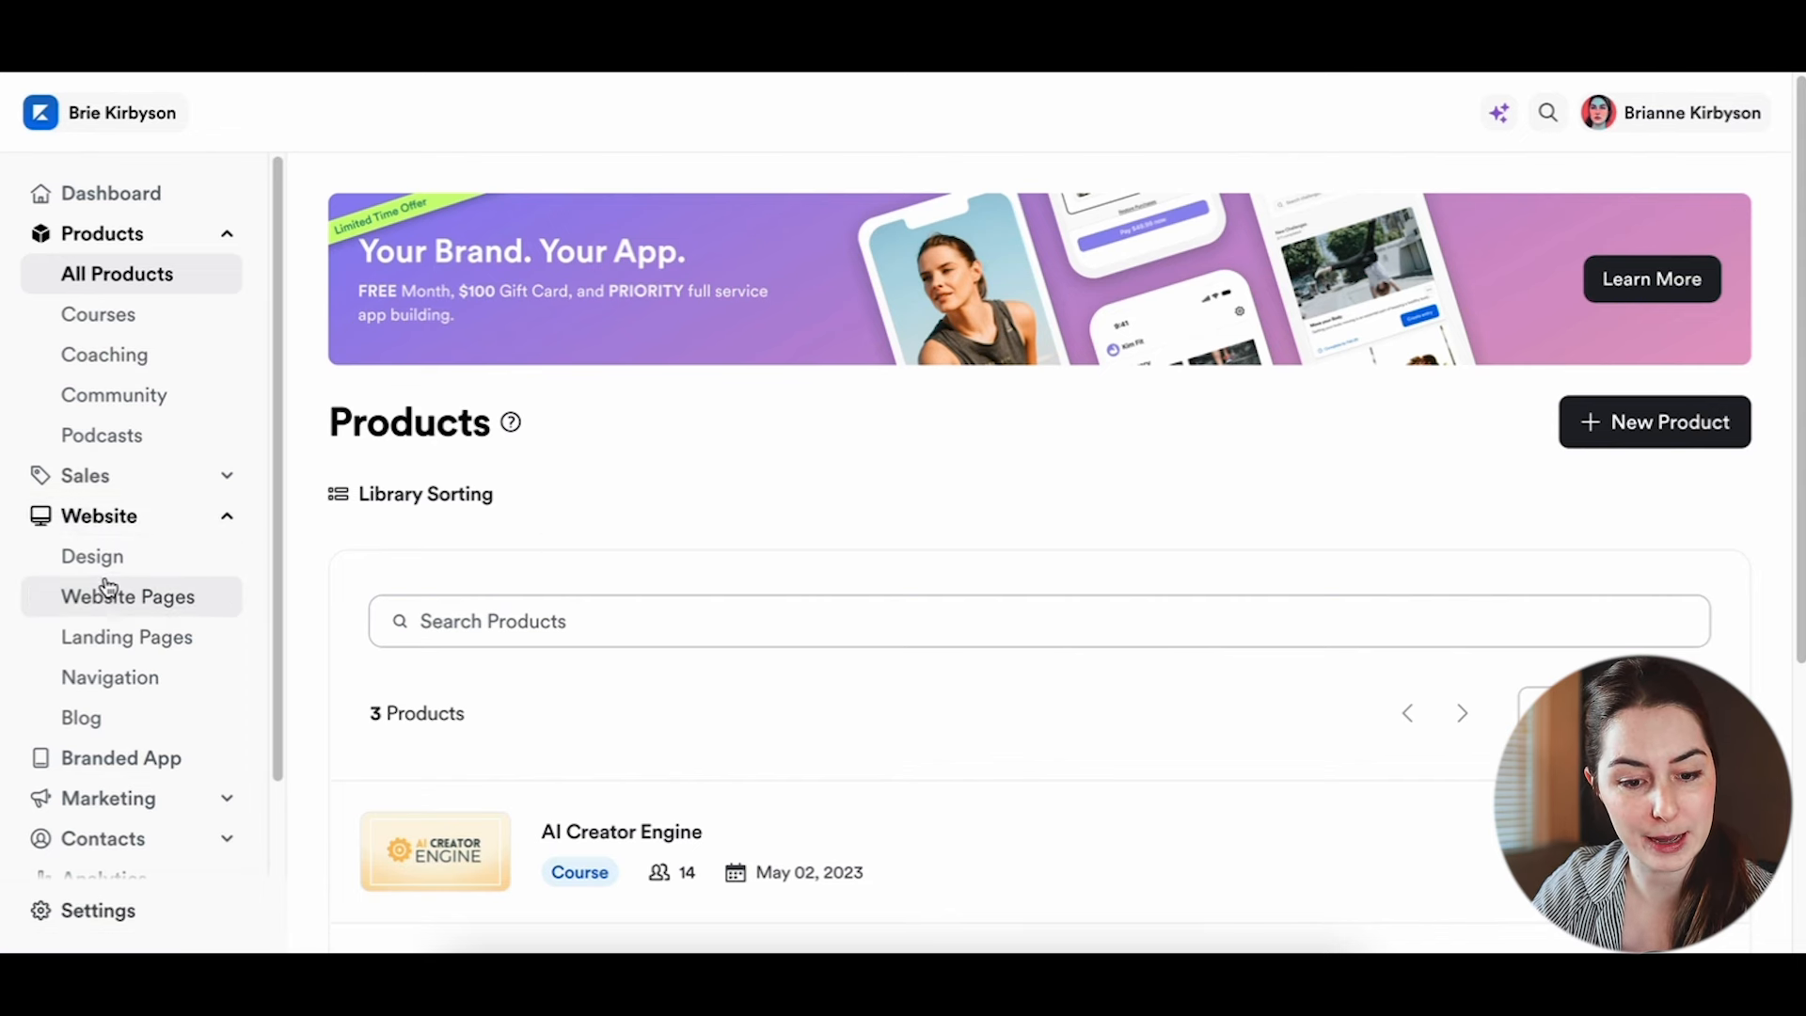
# Step: Switch to the Kajabi admin and look through the list of website pages
pyautogui.click(109, 607)
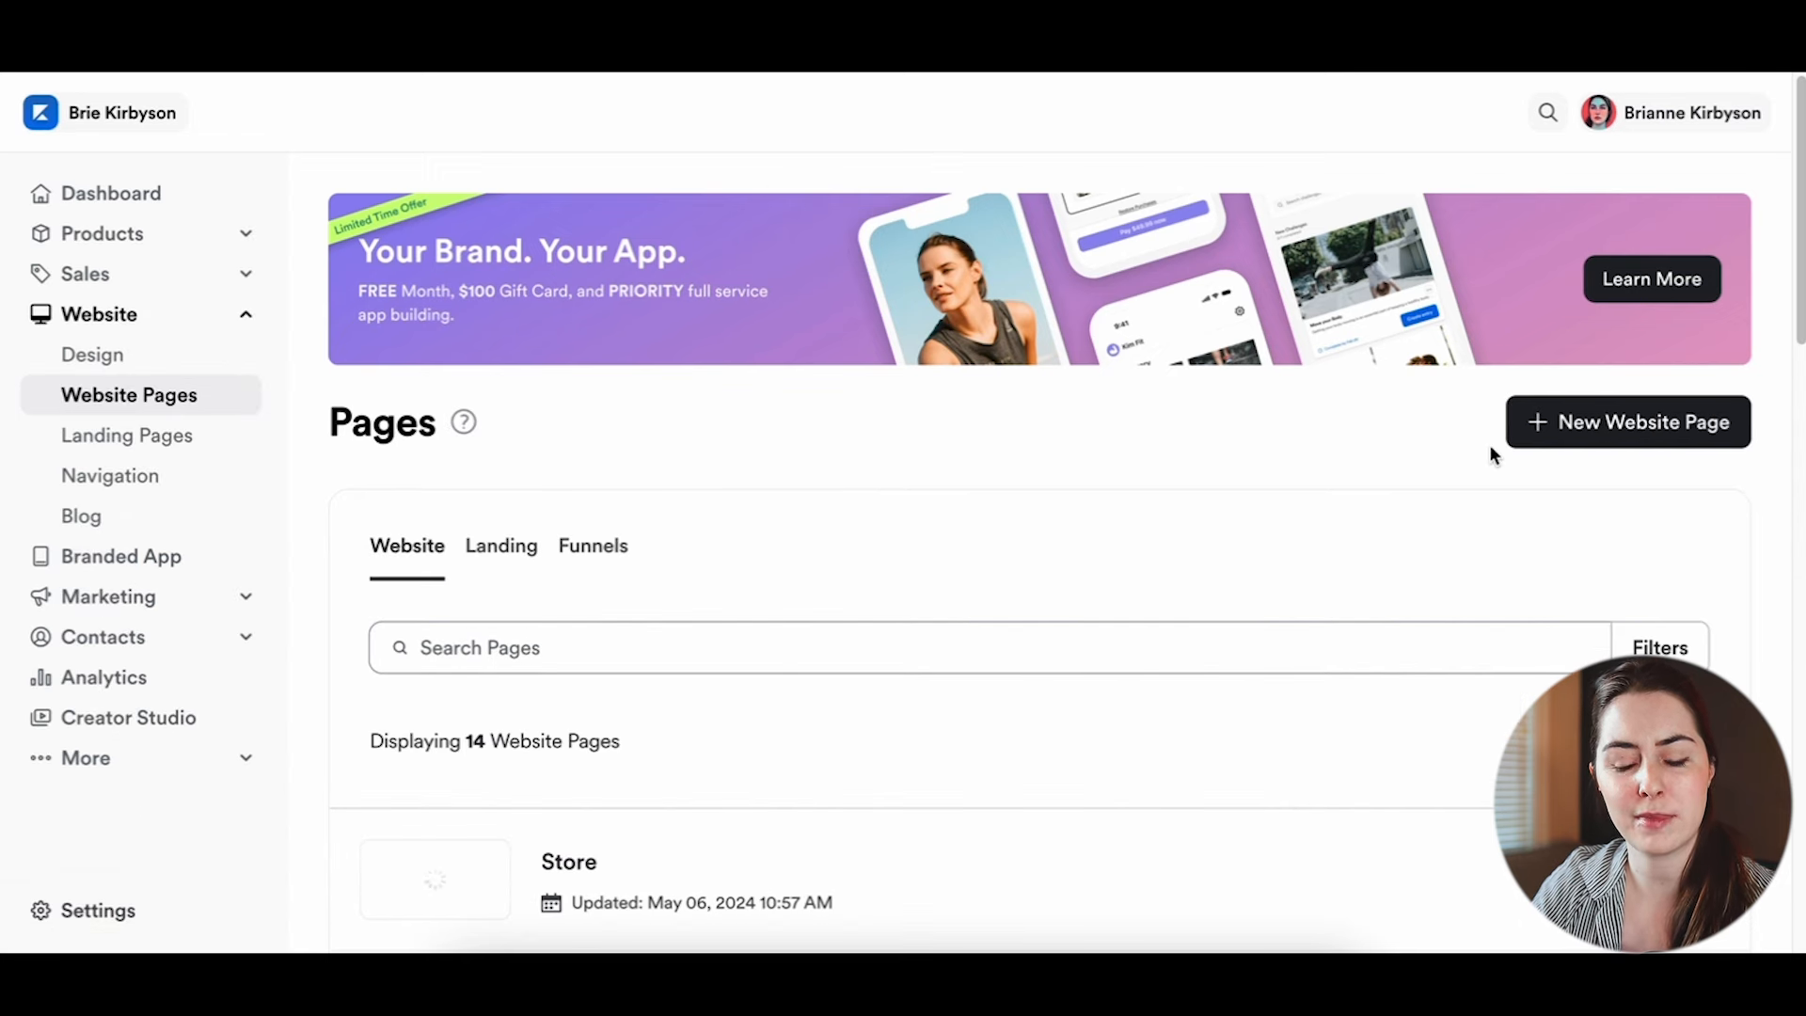
pyautogui.scroll(-2, 1490, 448)
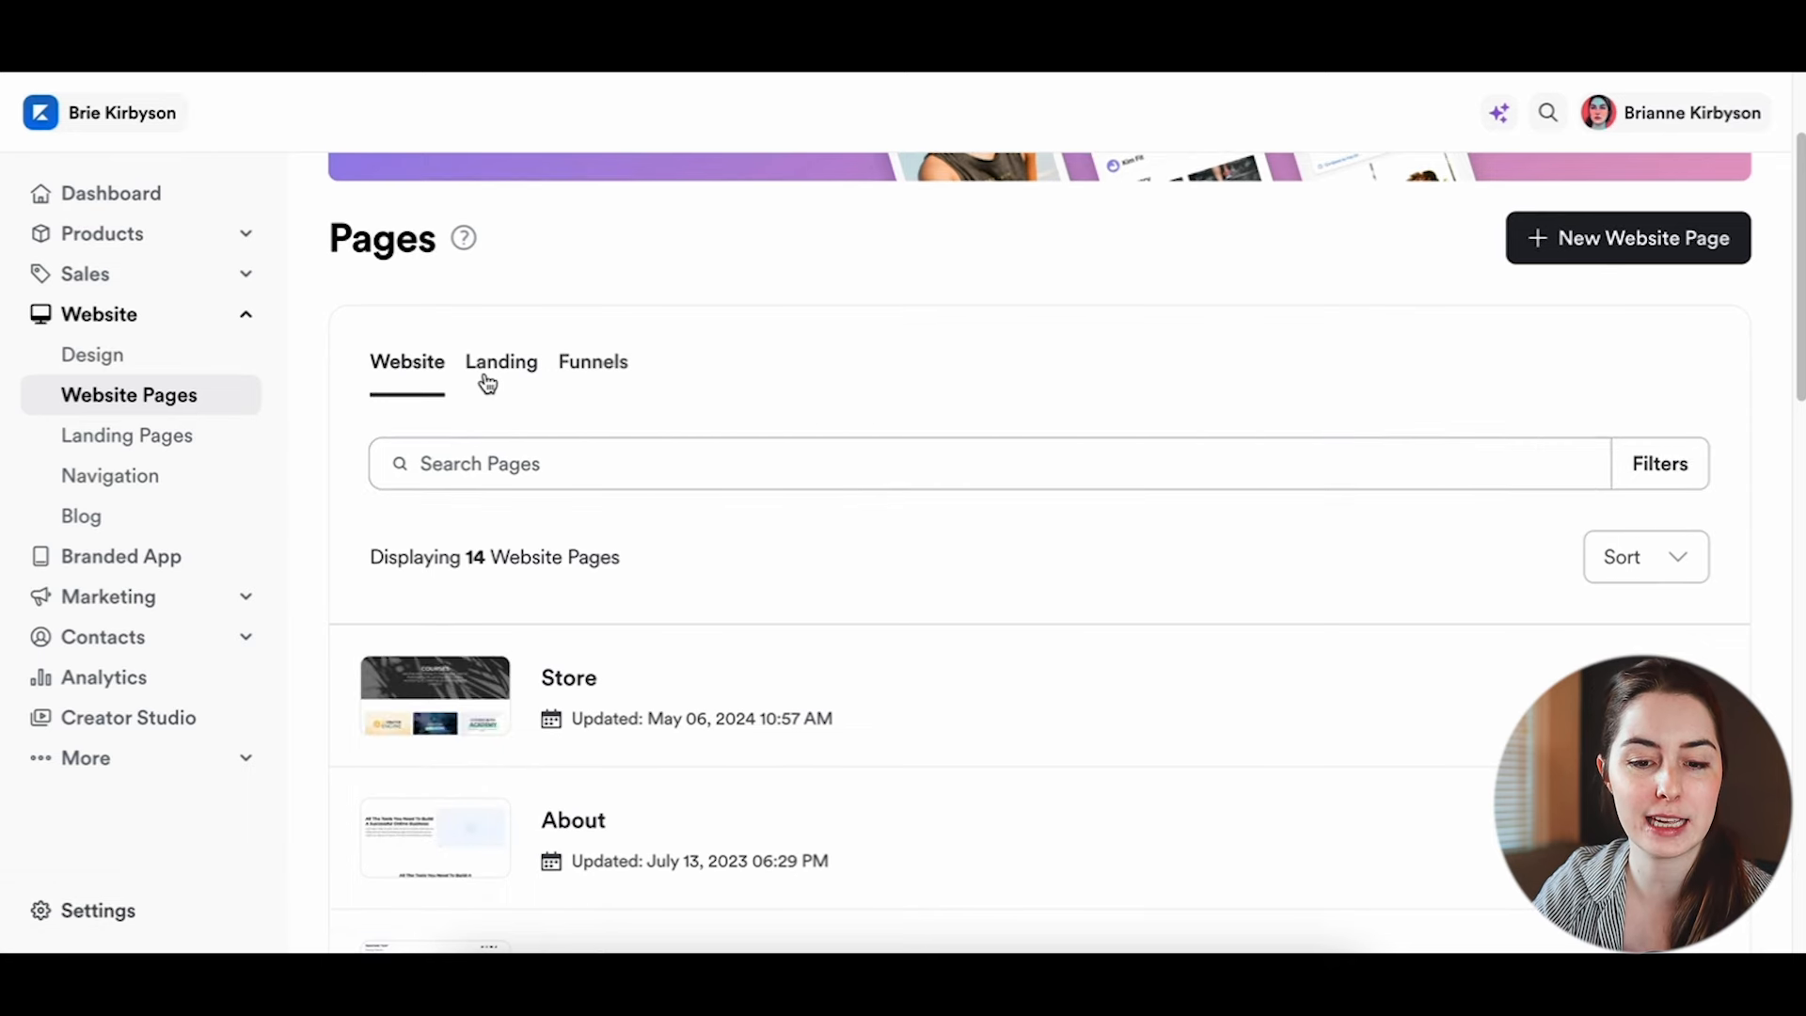
pyautogui.scroll(-3, 1096, 348)
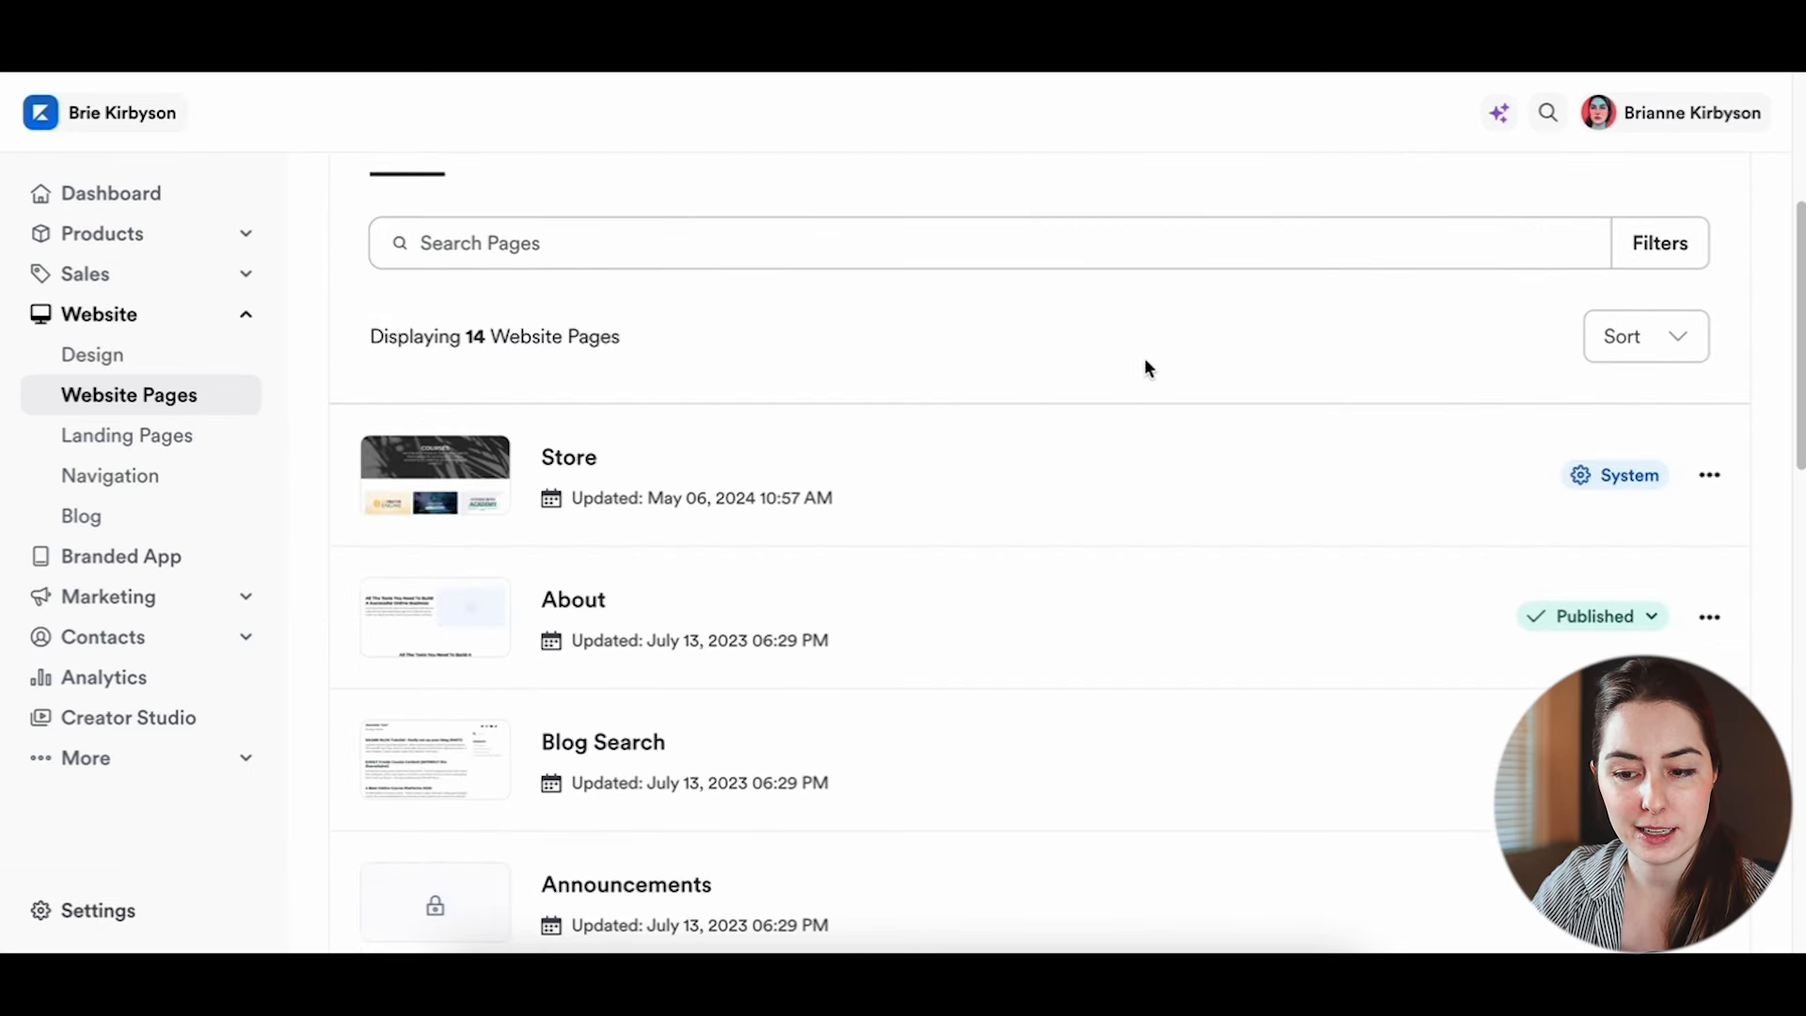
# Step: Open the Store page in the page editor and examine its Hero and Offer Storefront sections
pyautogui.click(1526, 484)
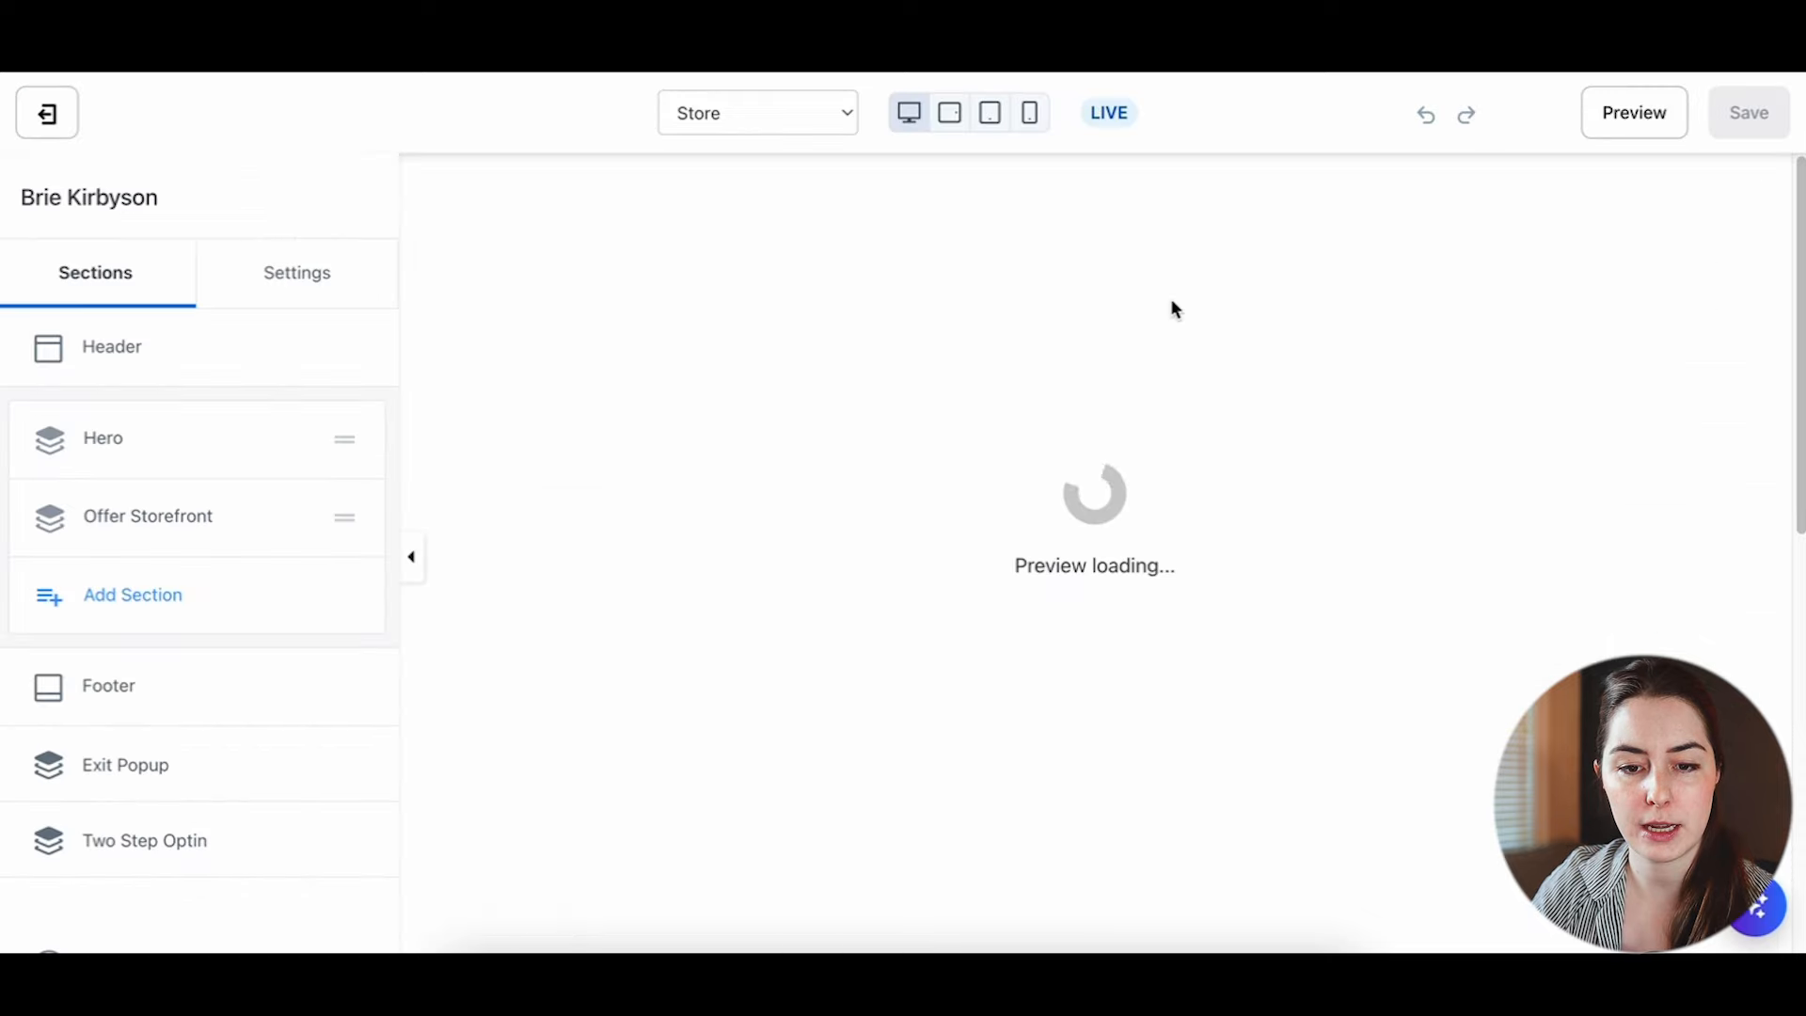
pyautogui.scroll(-9, 1173, 443)
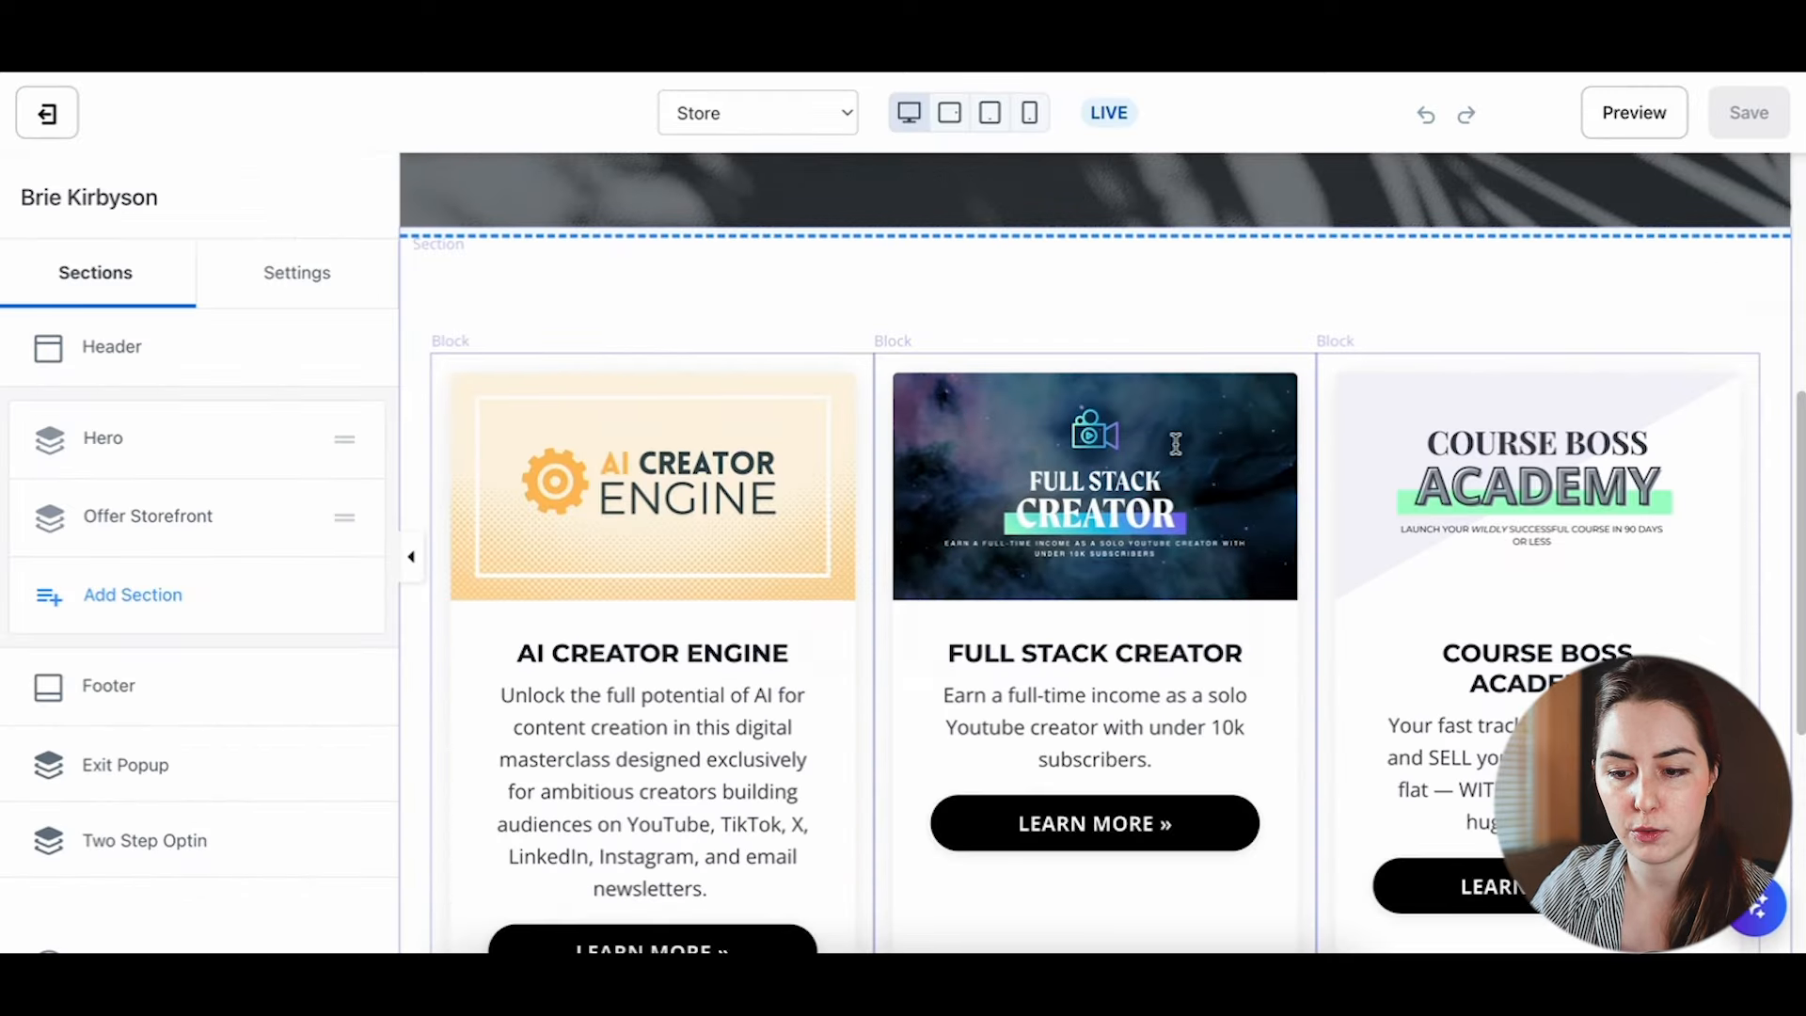
pyautogui.scroll(9, 1173, 443)
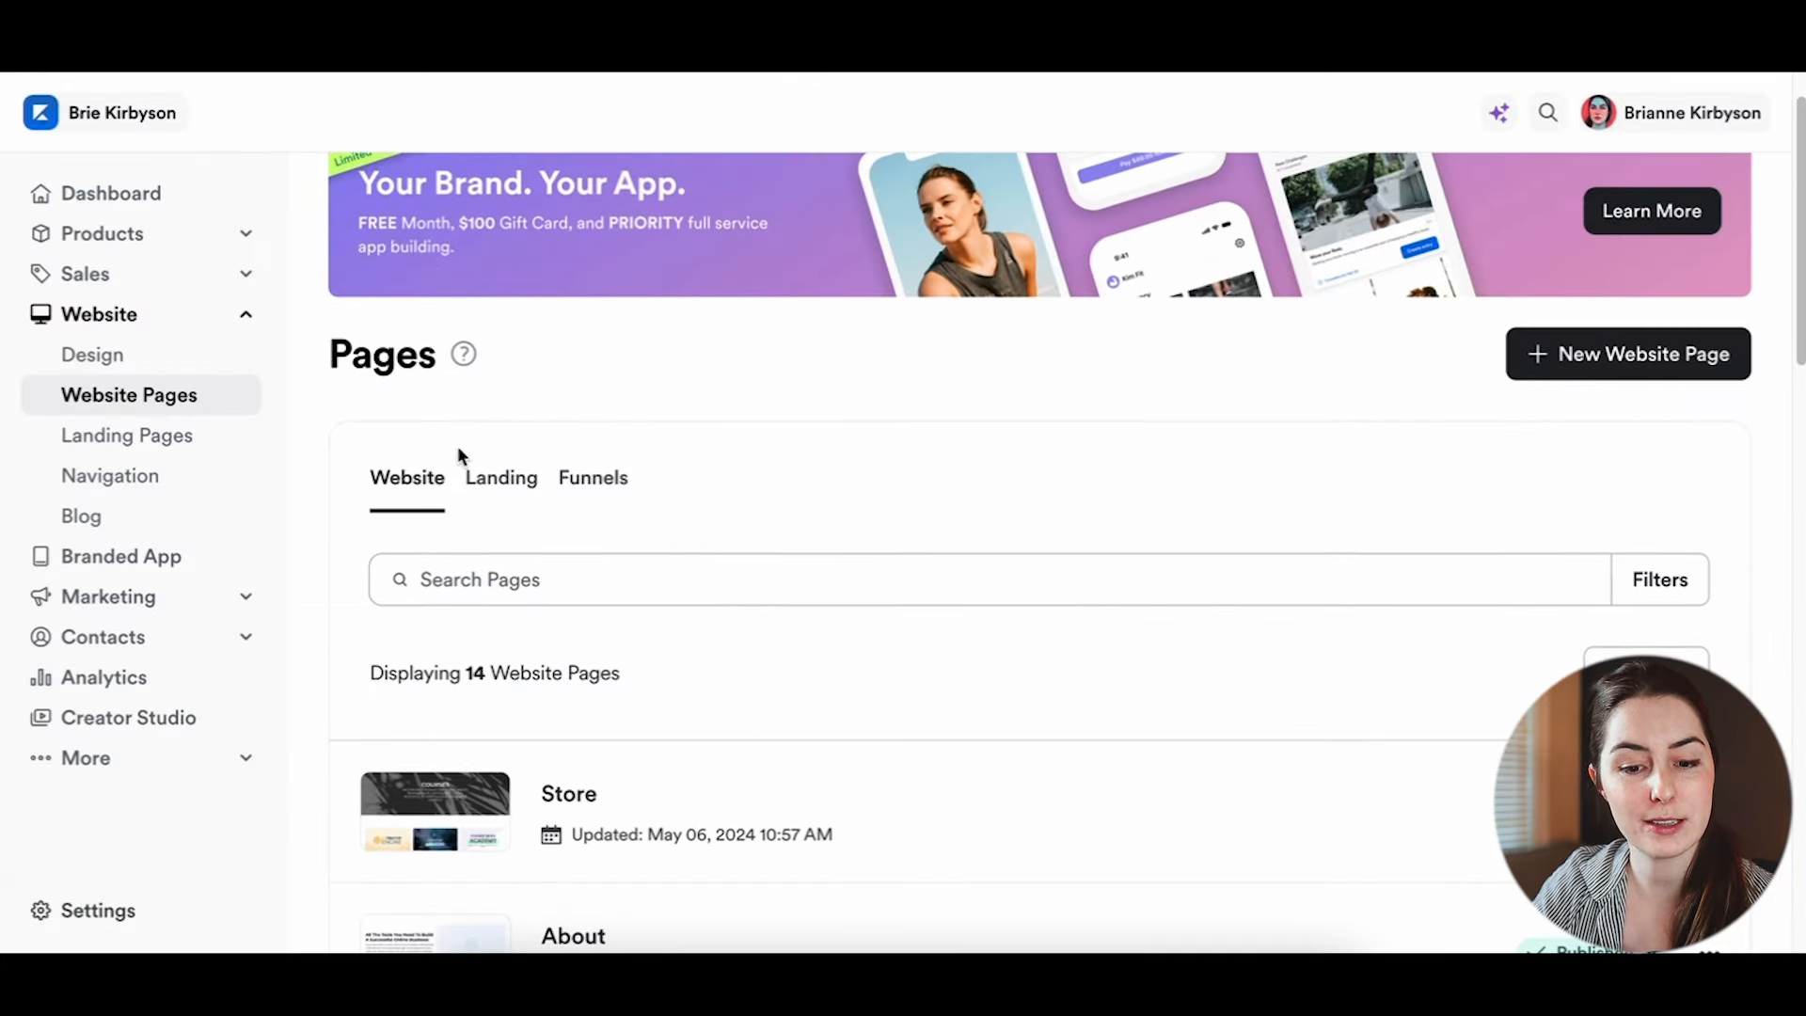
# Step: Show the site's landing pages and open the Home landing page in the page editor
pyautogui.click(503, 498)
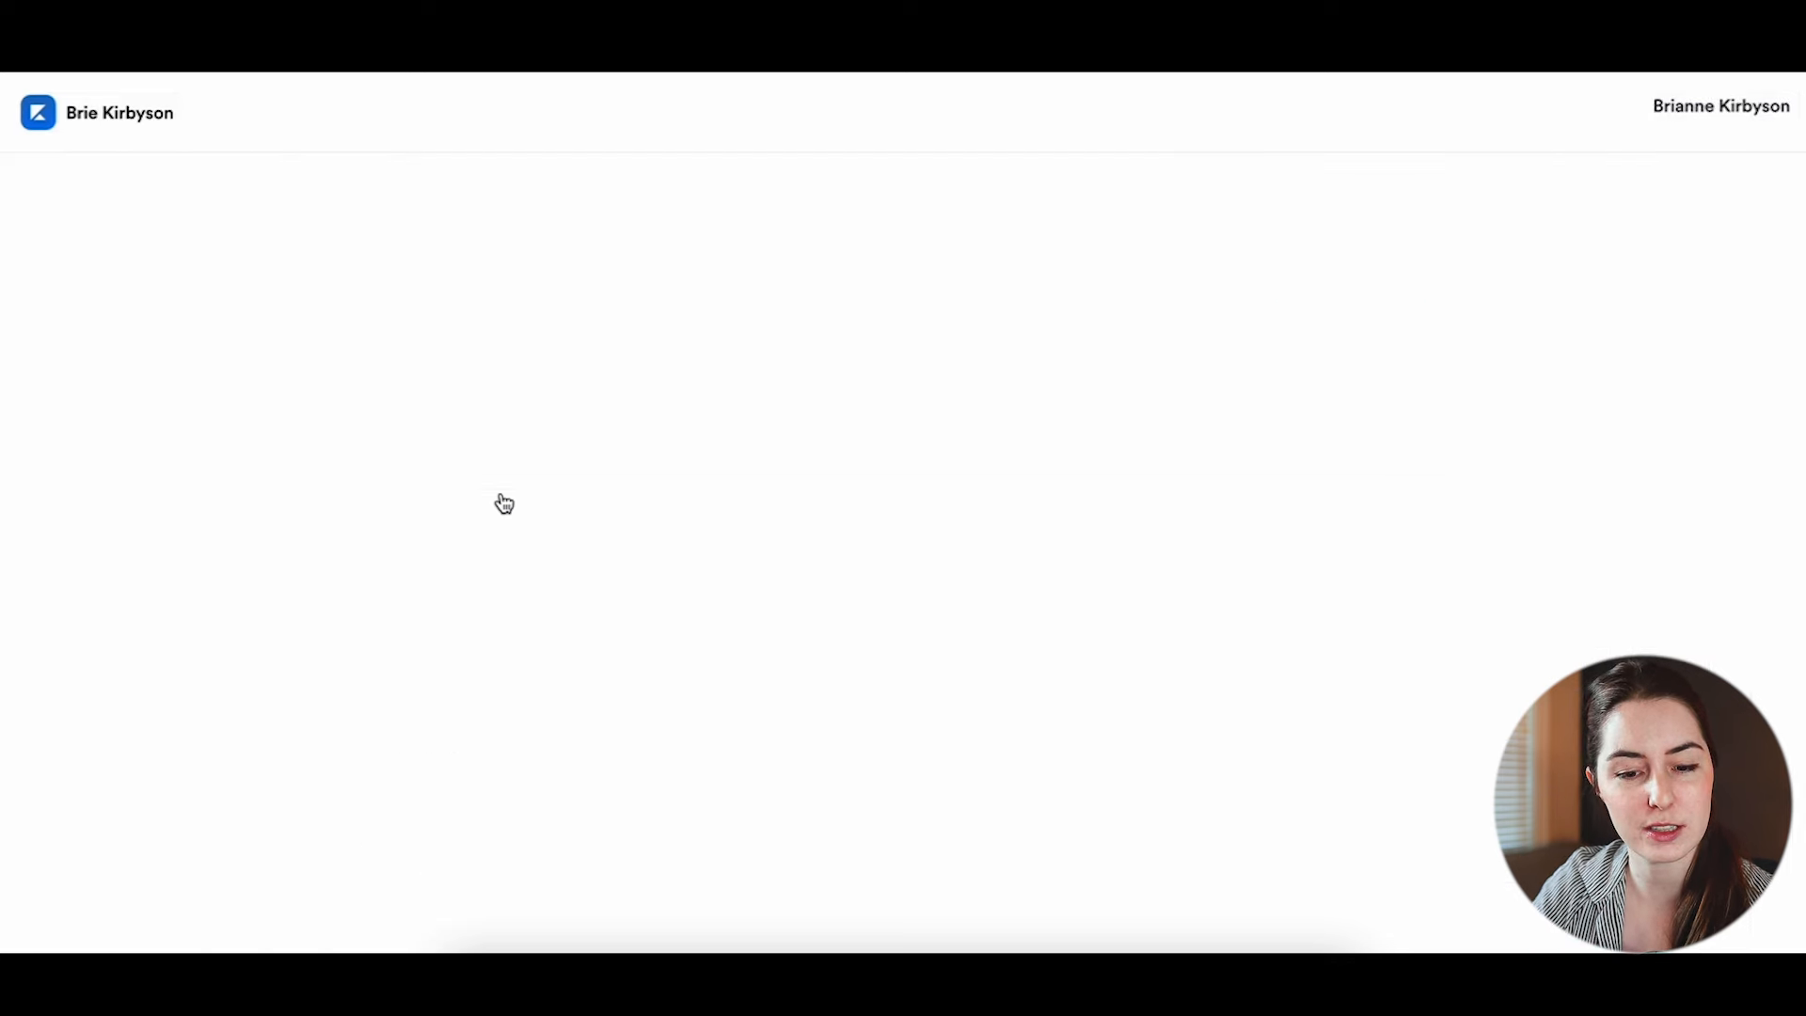
pyautogui.scroll(-10, 865, 625)
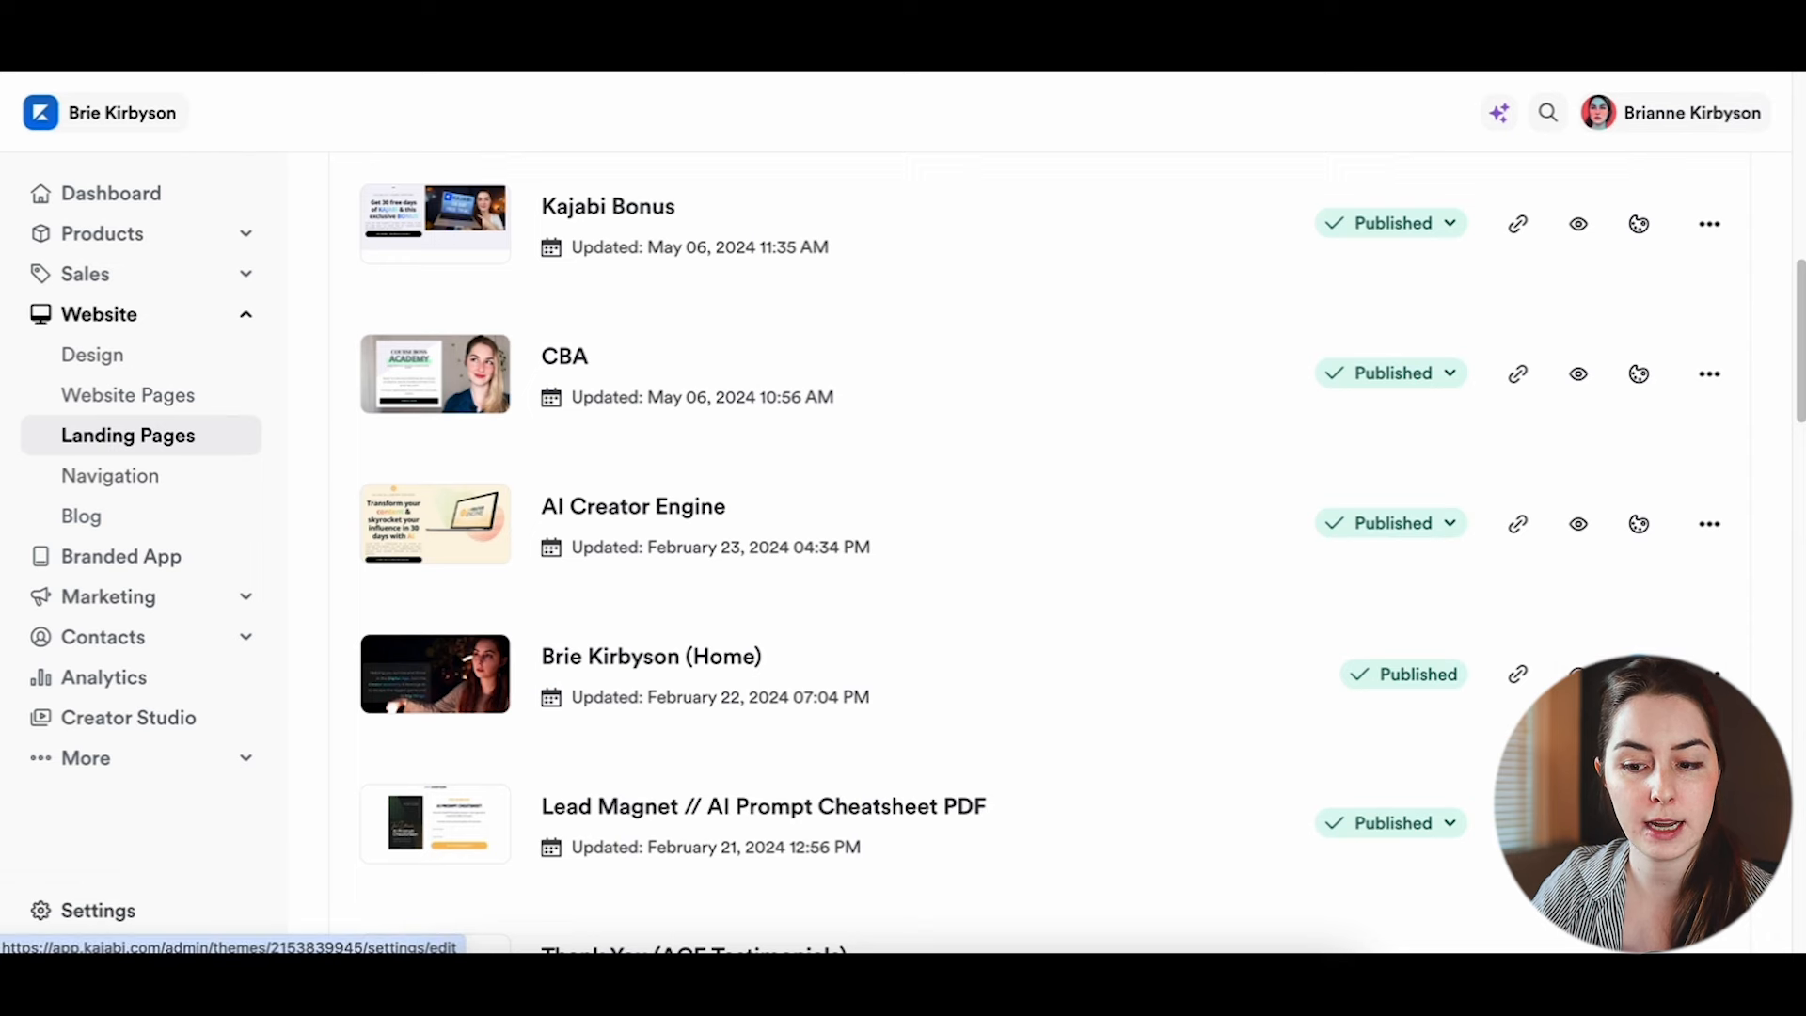
pyautogui.click(1638, 673)
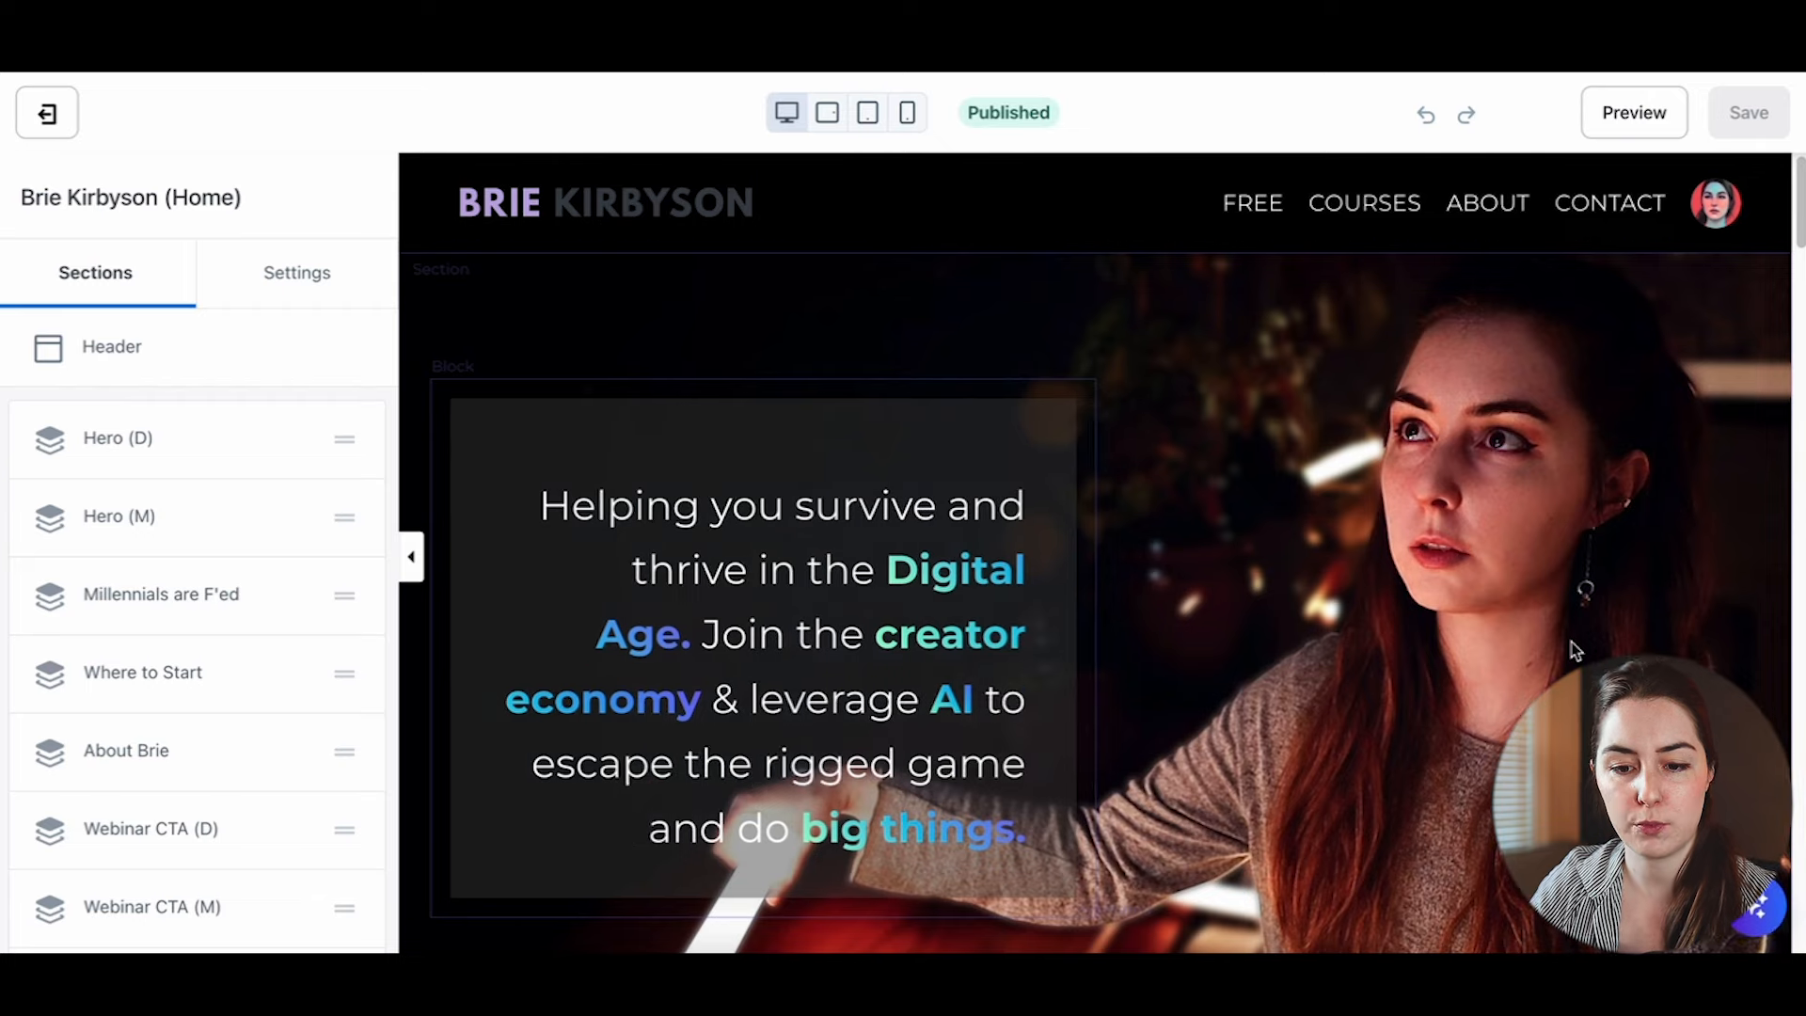
# Step: Examine the Home page's preview and the sections it is built from
pyautogui.scroll(-10, 1641, 466)
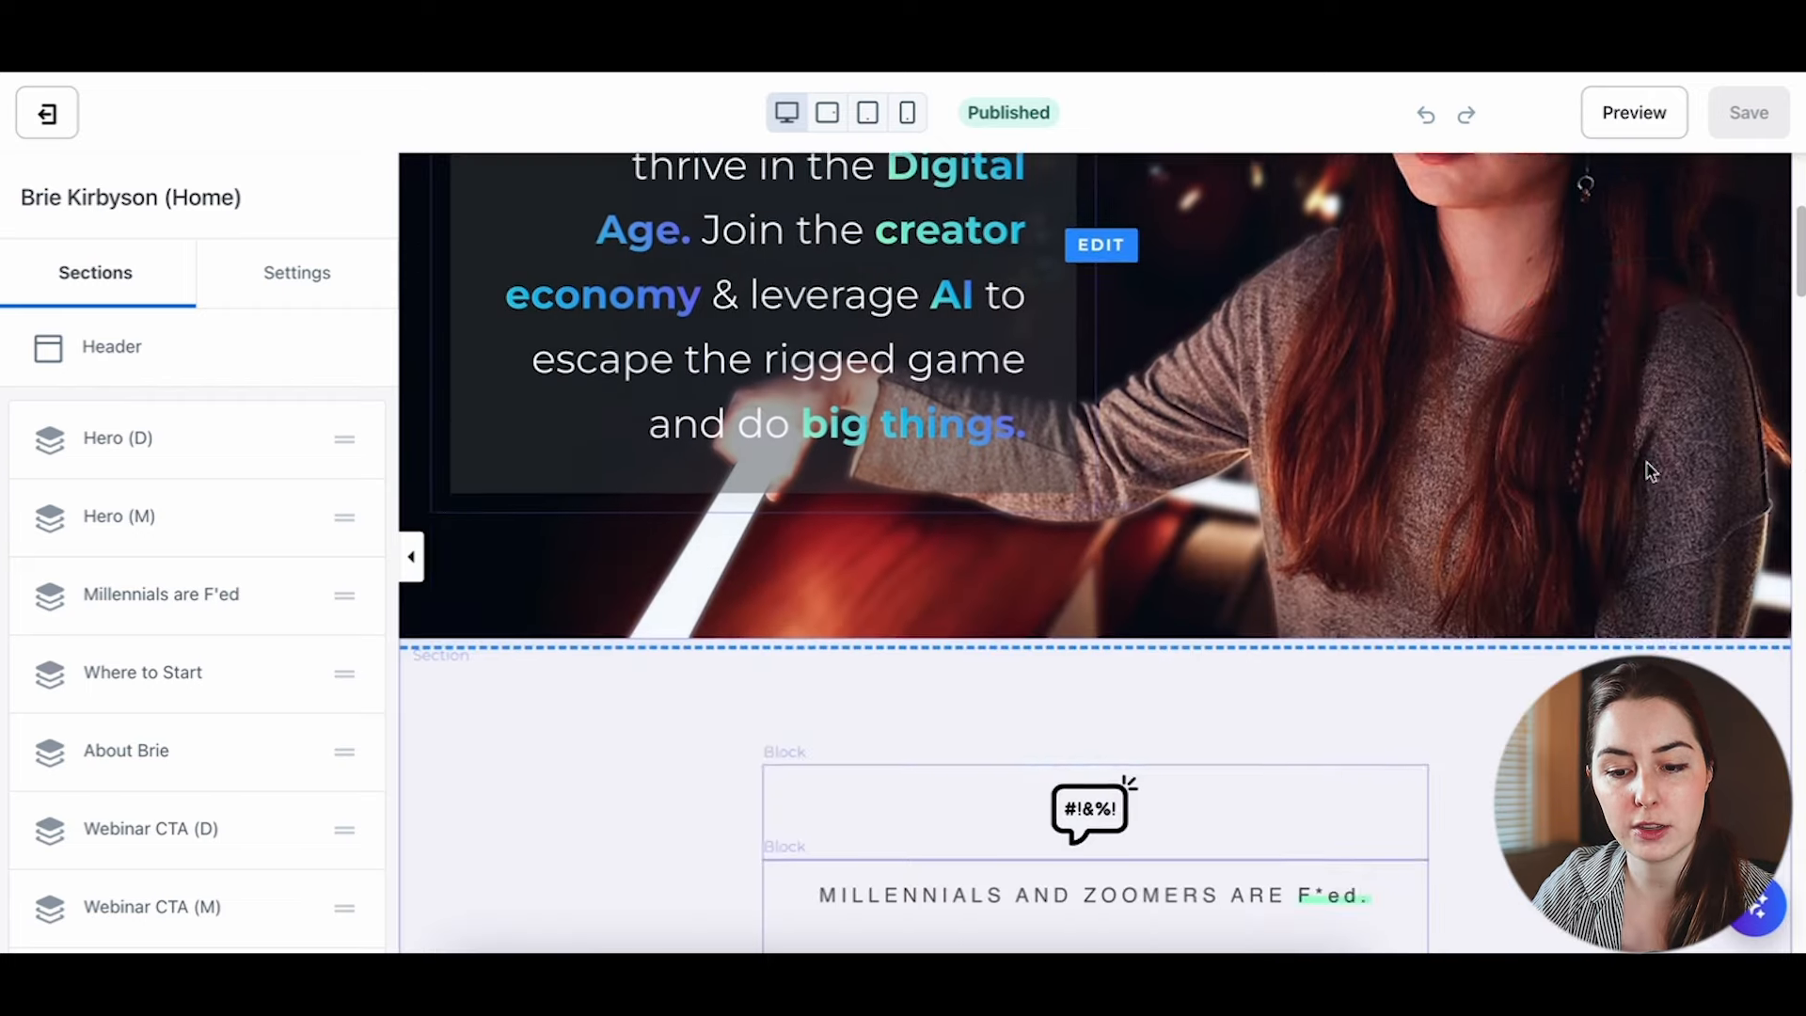
pyautogui.scroll(-8, 628, 355)
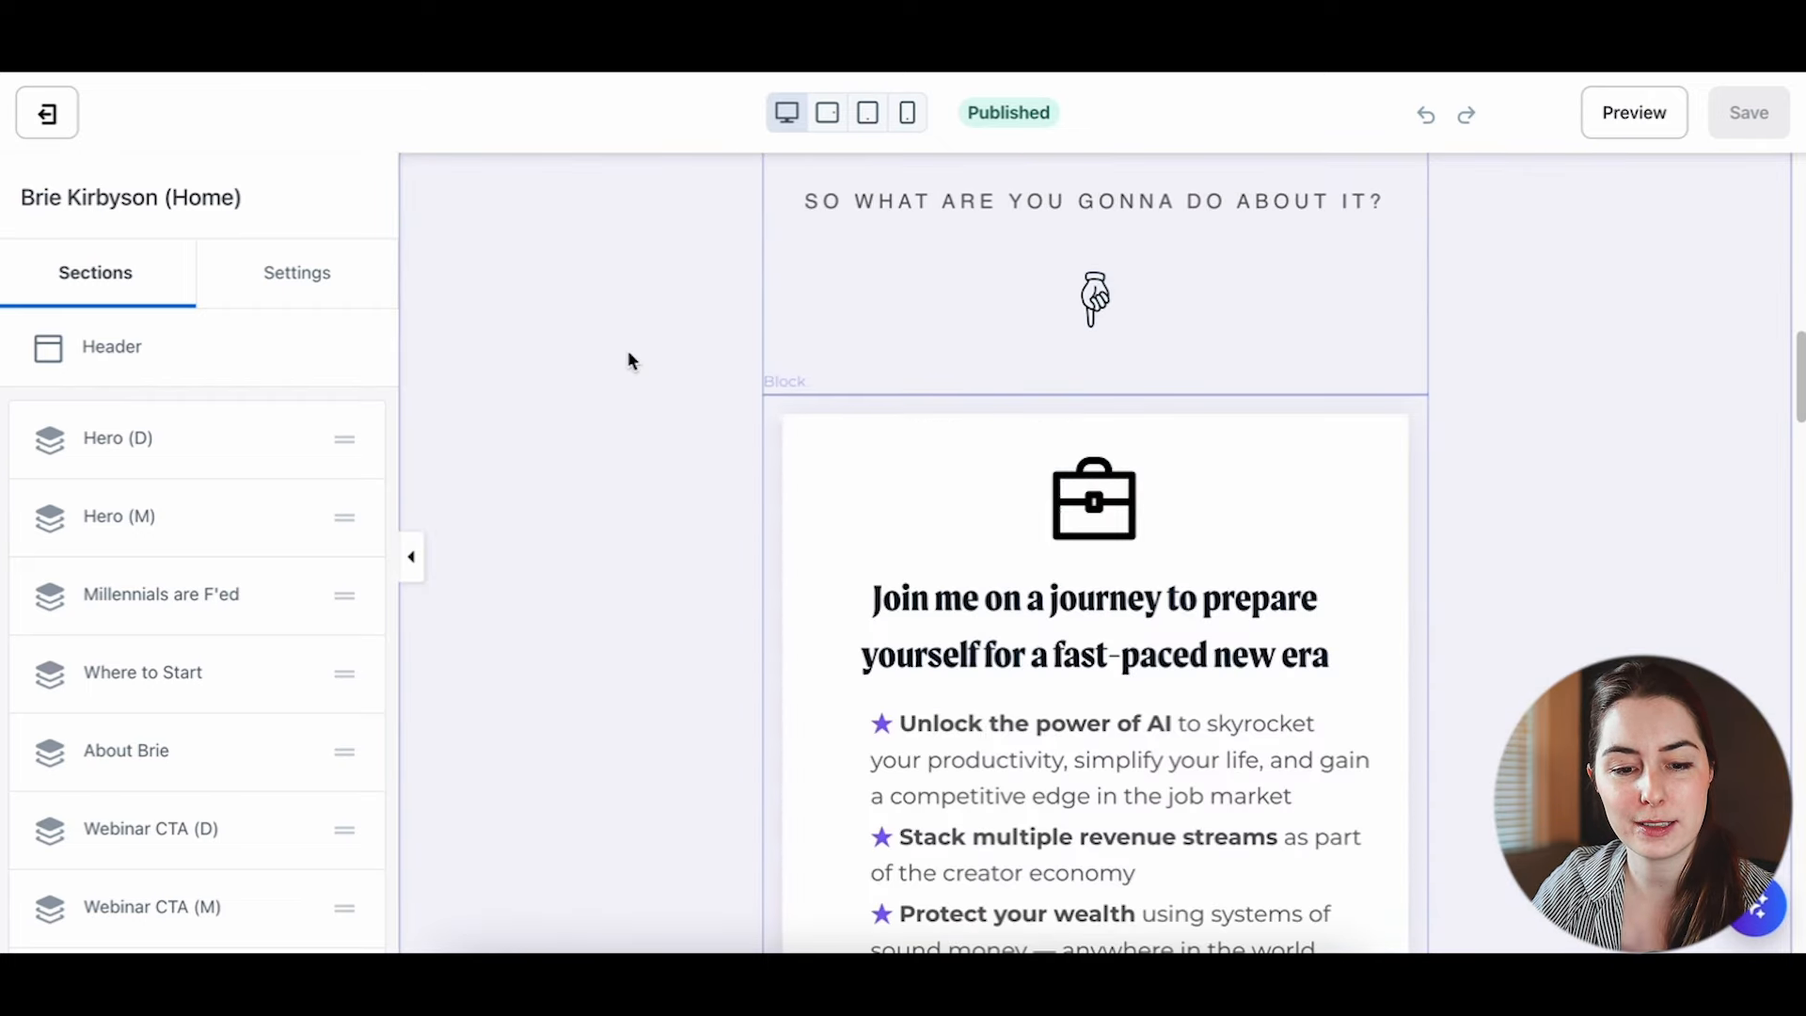
pyautogui.scroll(10, 628, 355)
pyautogui.scroll(5, 628, 357)
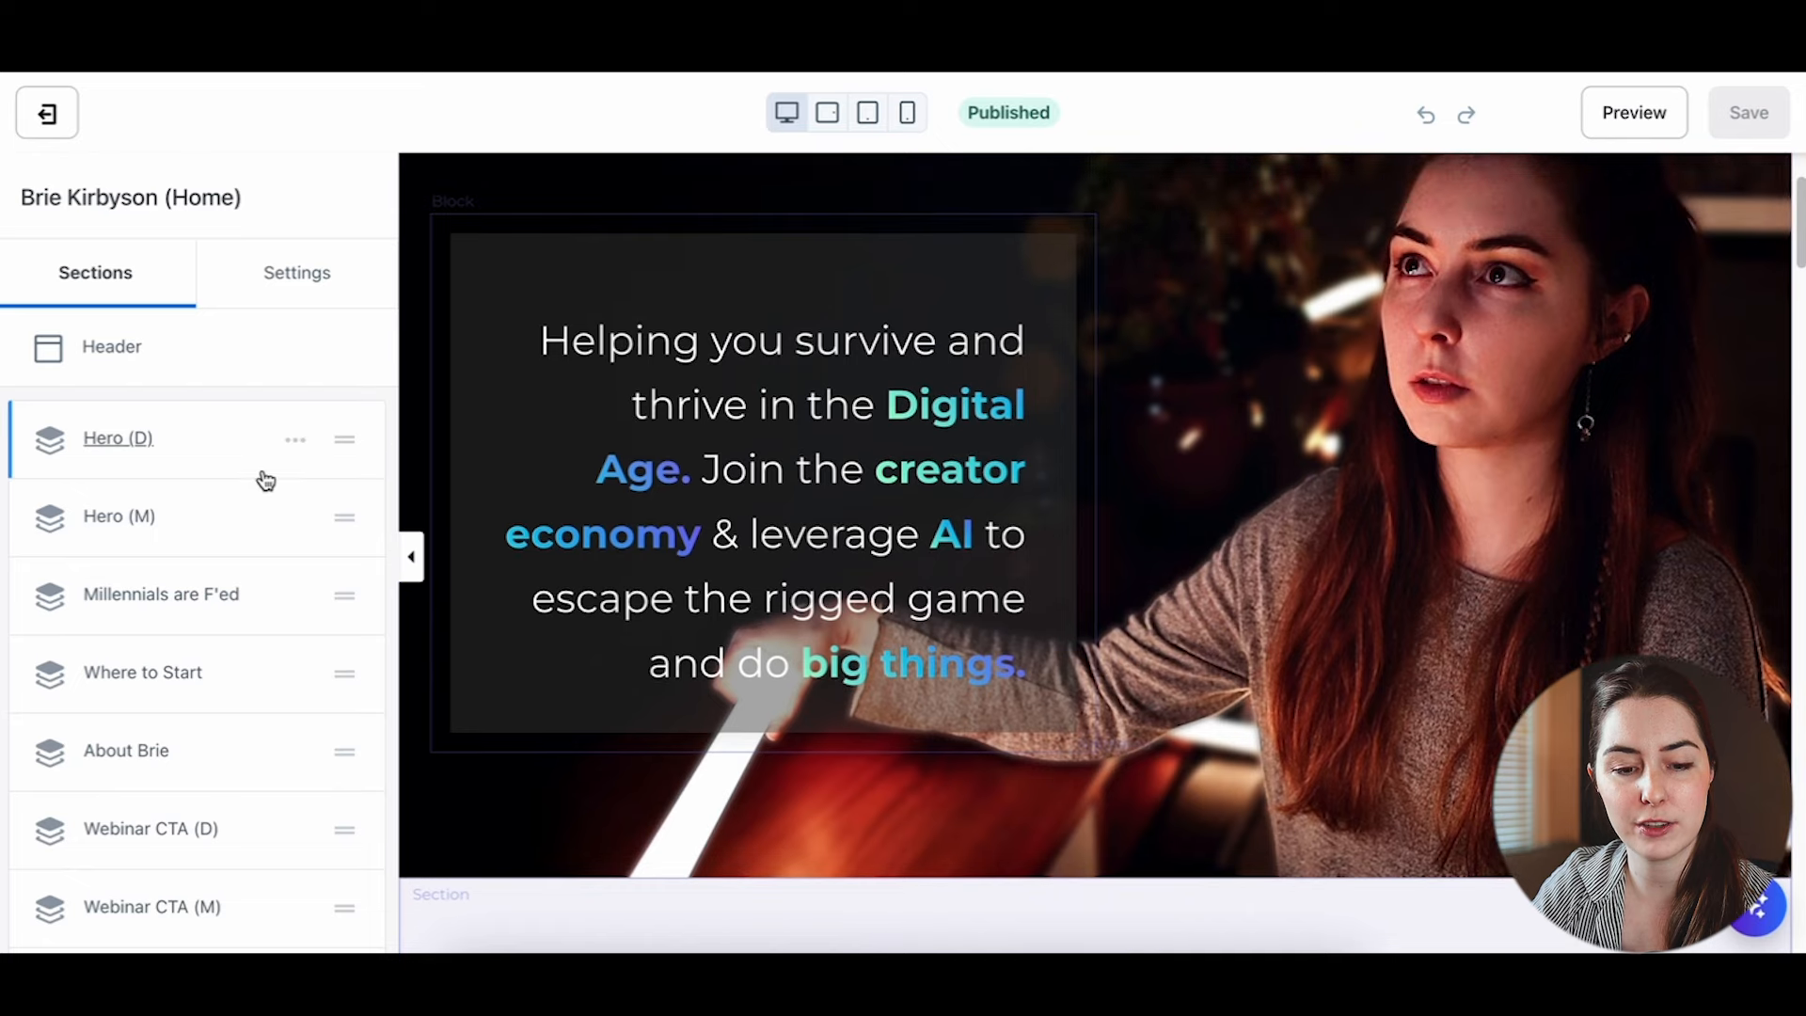
pyautogui.scroll(-3, 226, 472)
pyautogui.scroll(3, 228, 472)
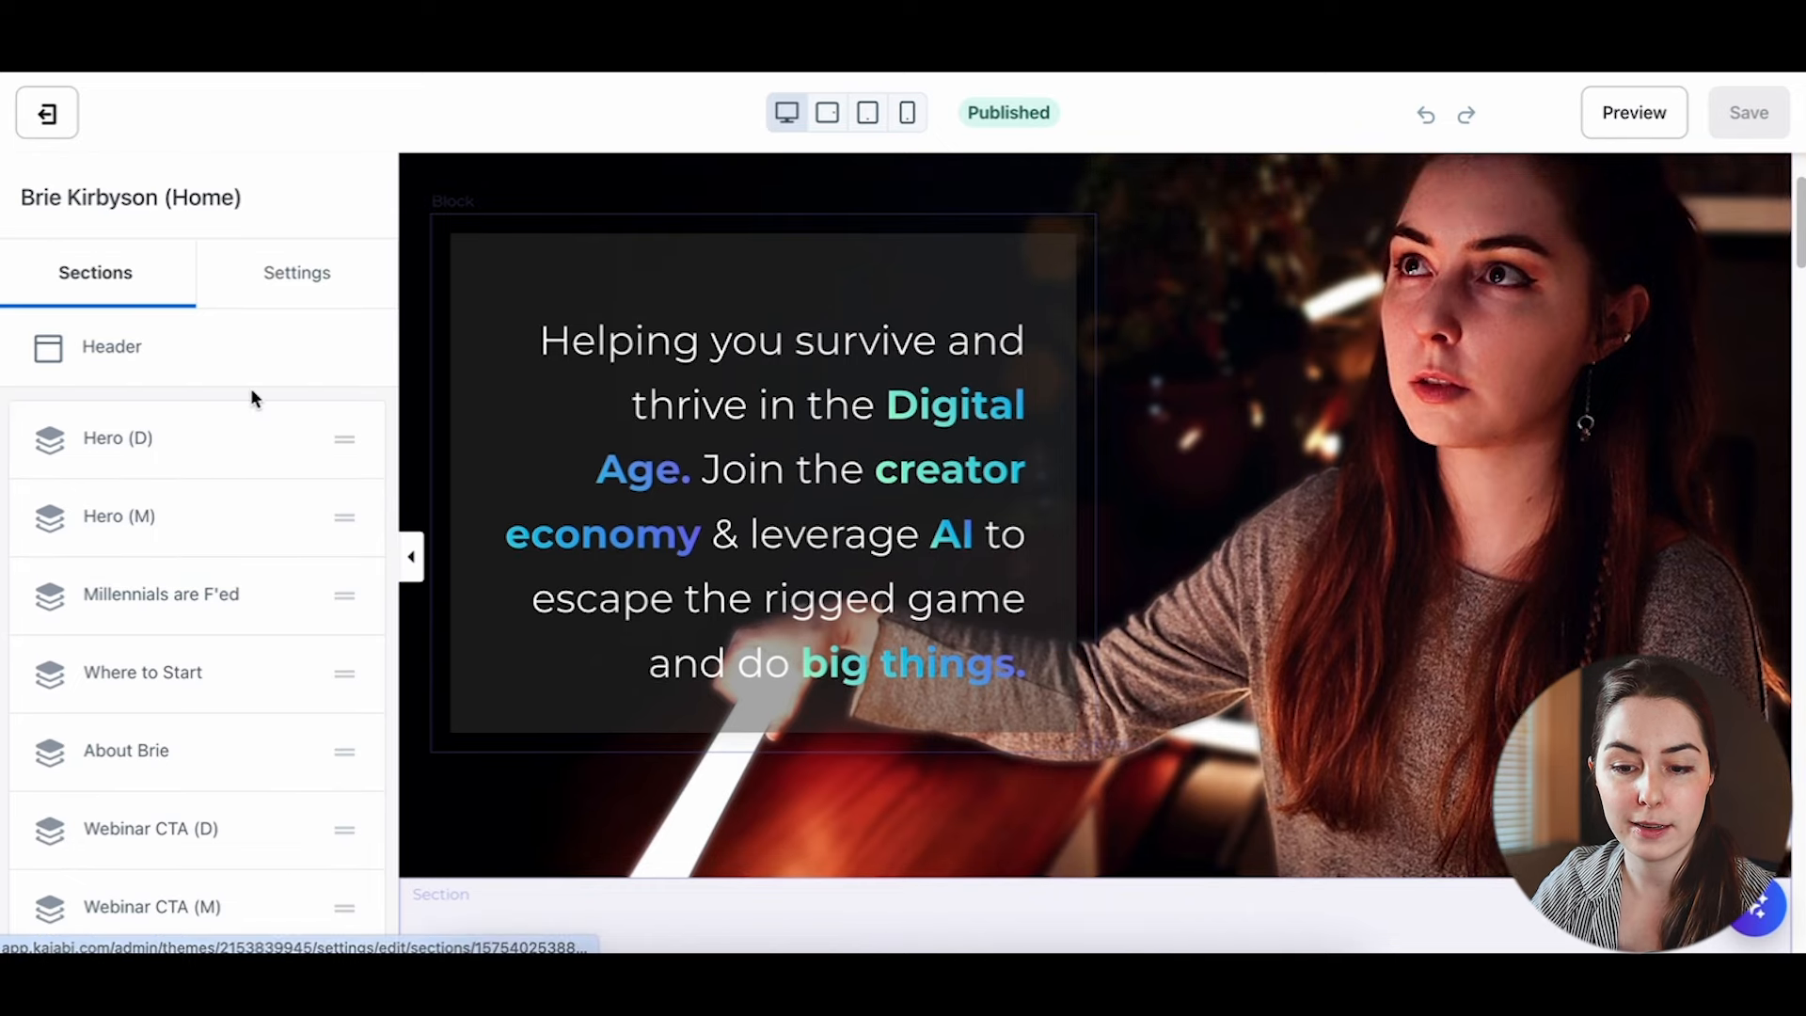
# Step: Examine the image, text and block settings of the Hero (D) section's Feature block, and return to the section list
pyautogui.click(101, 436)
pyautogui.click(137, 359)
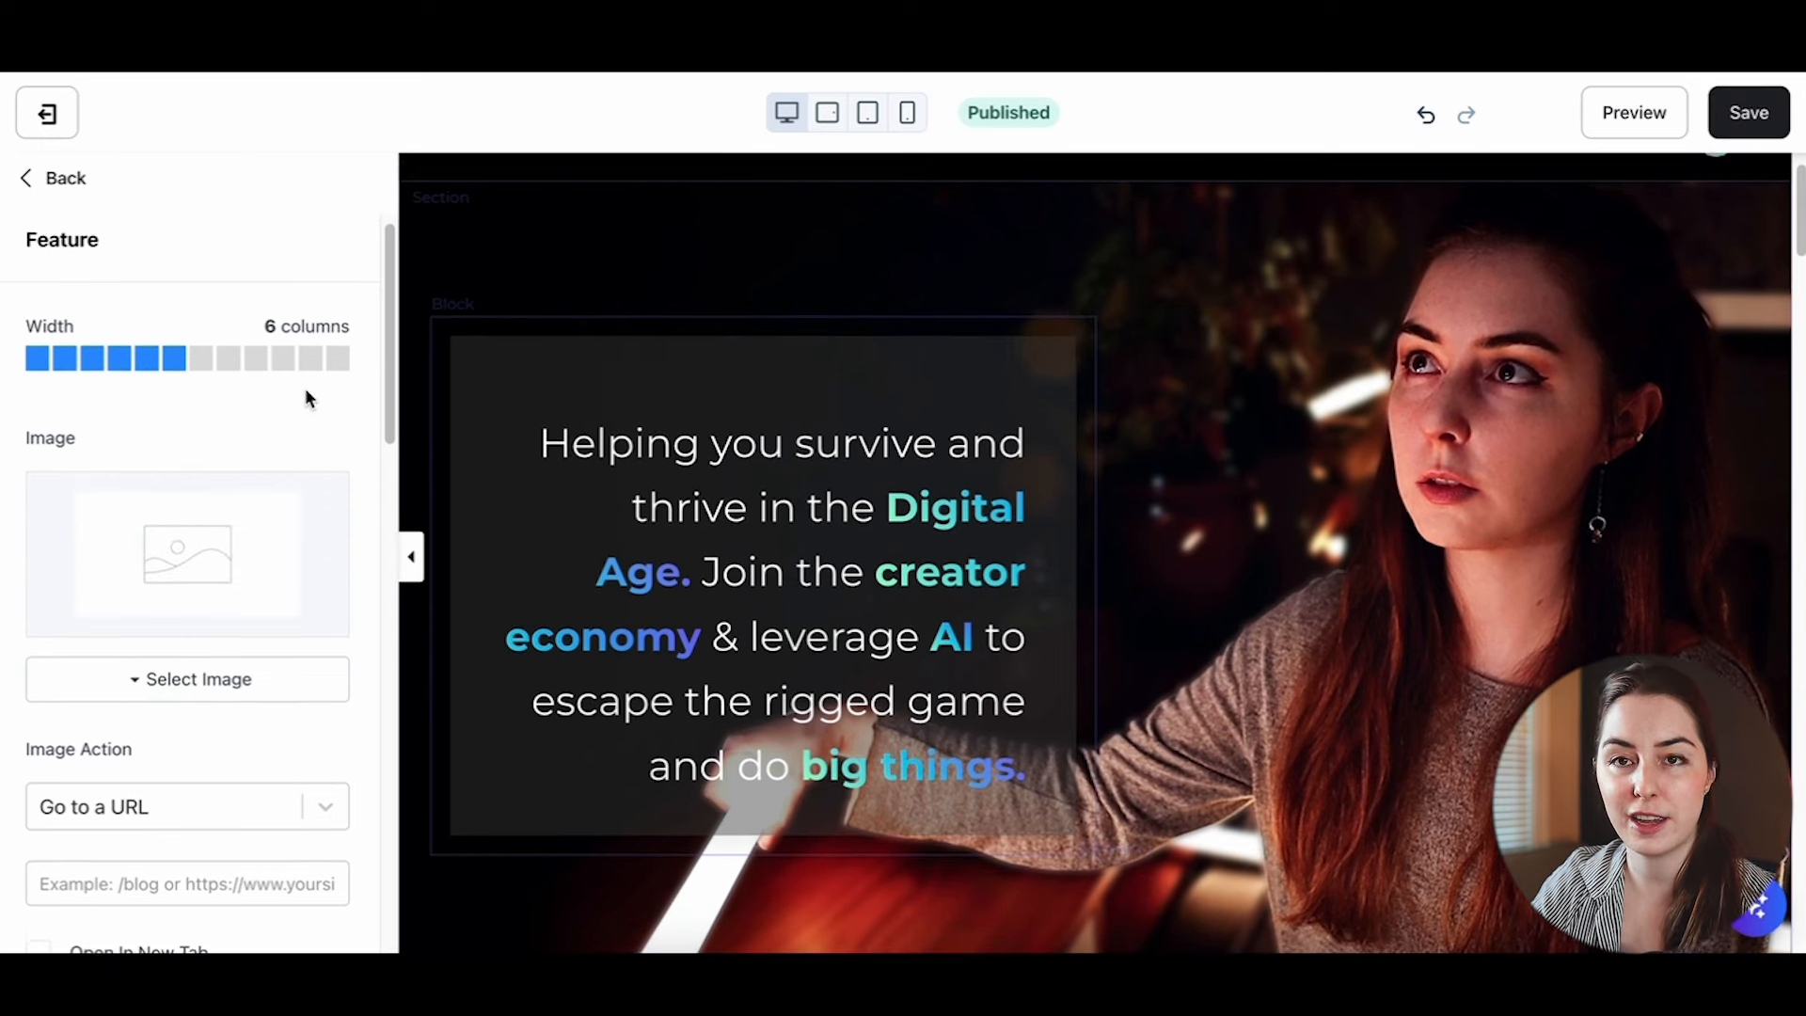
pyautogui.scroll(-2, 305, 388)
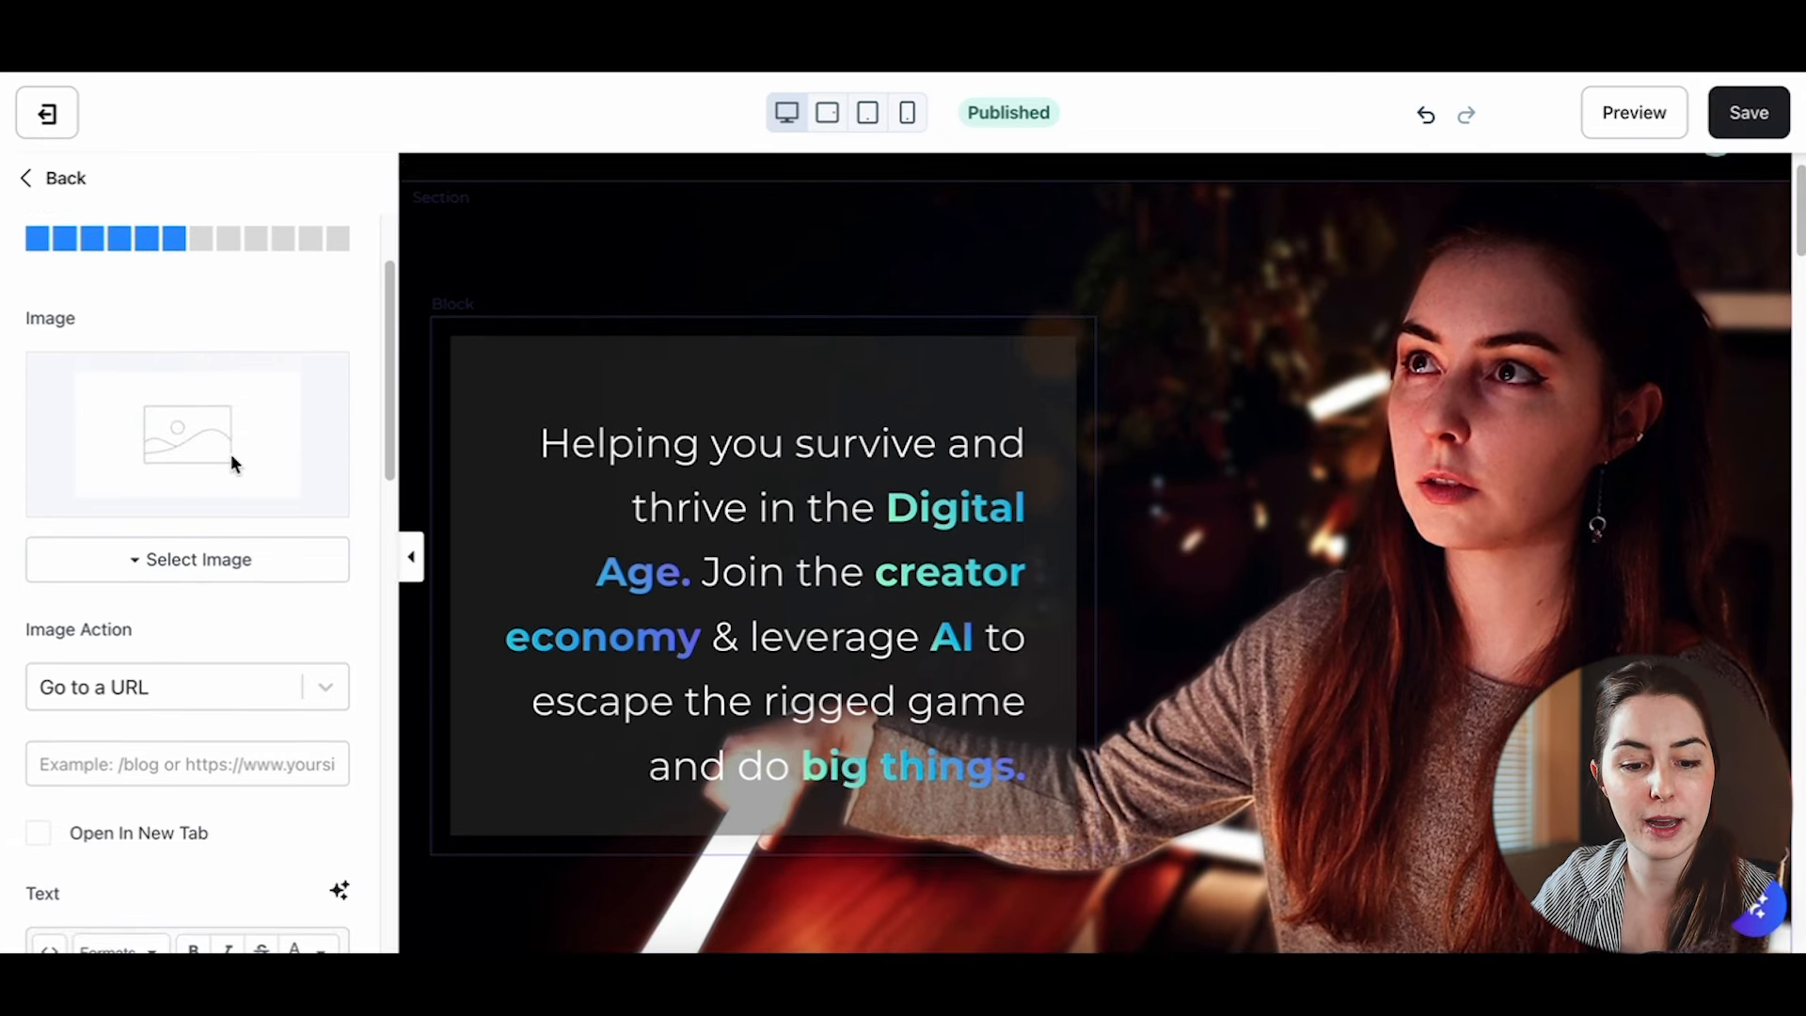
pyautogui.scroll(-6, 234, 442)
pyautogui.scroll(-9, 237, 448)
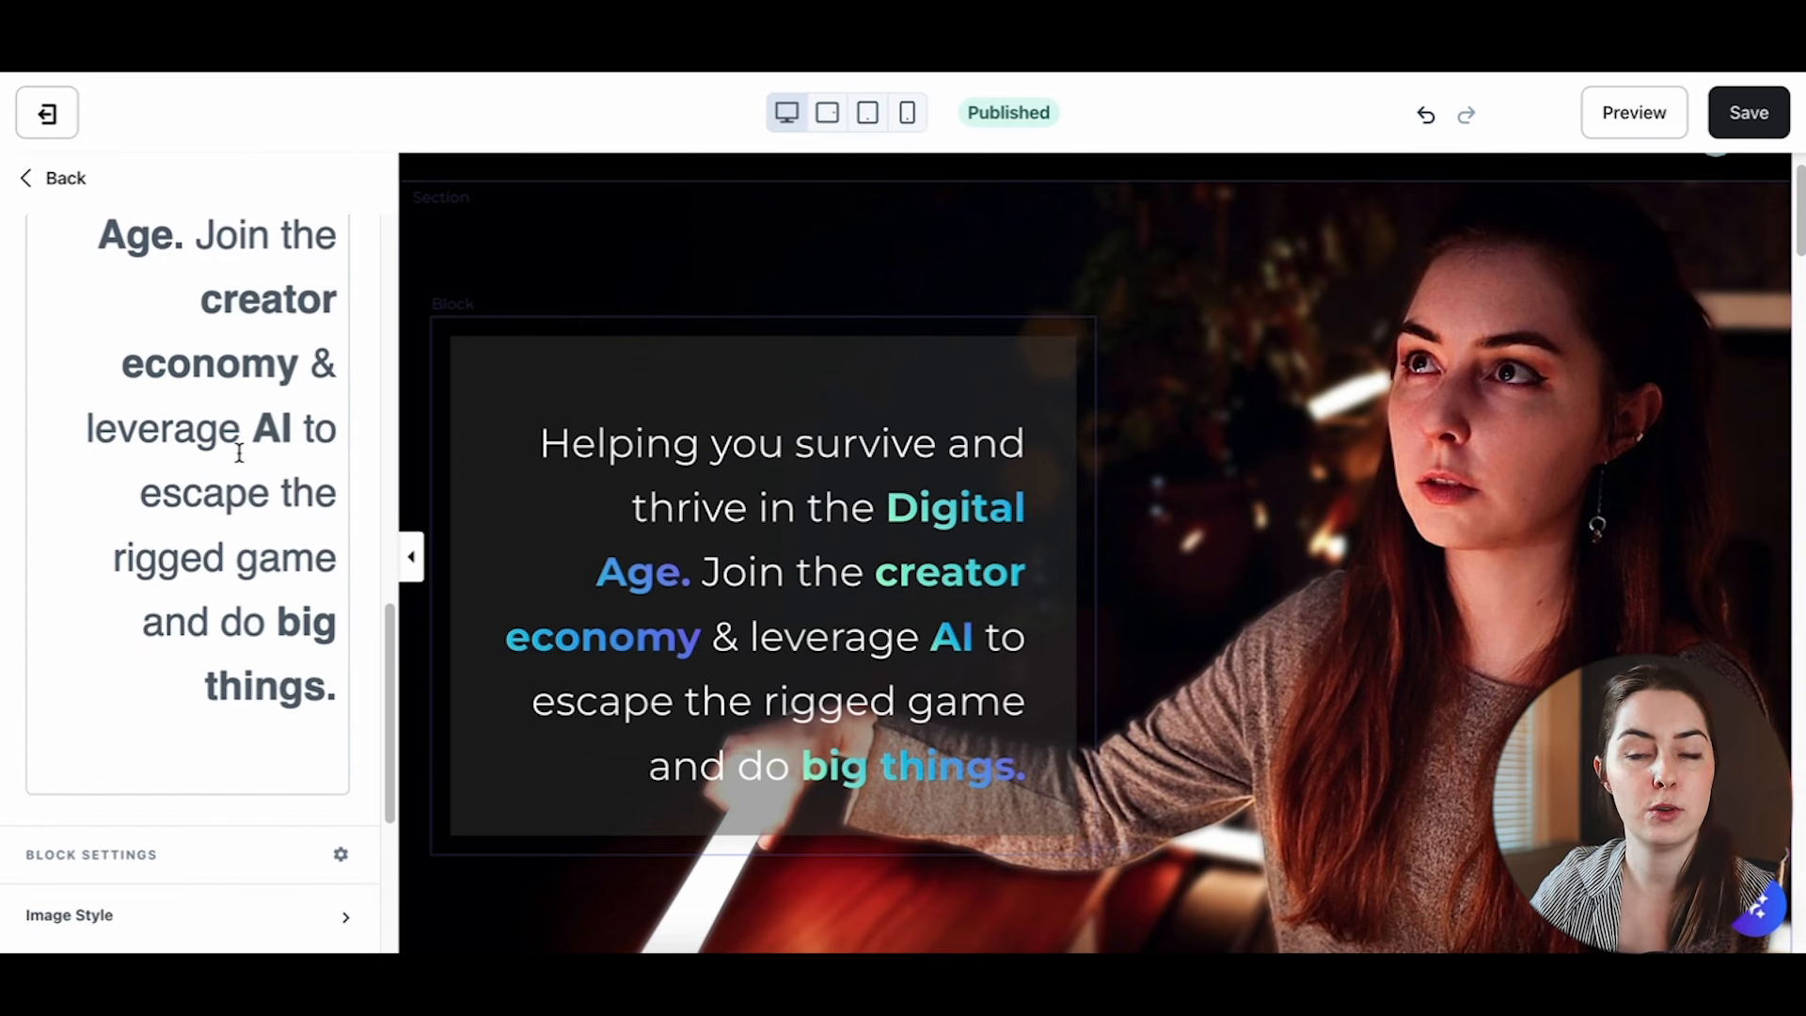
pyautogui.scroll(-5, 242, 453)
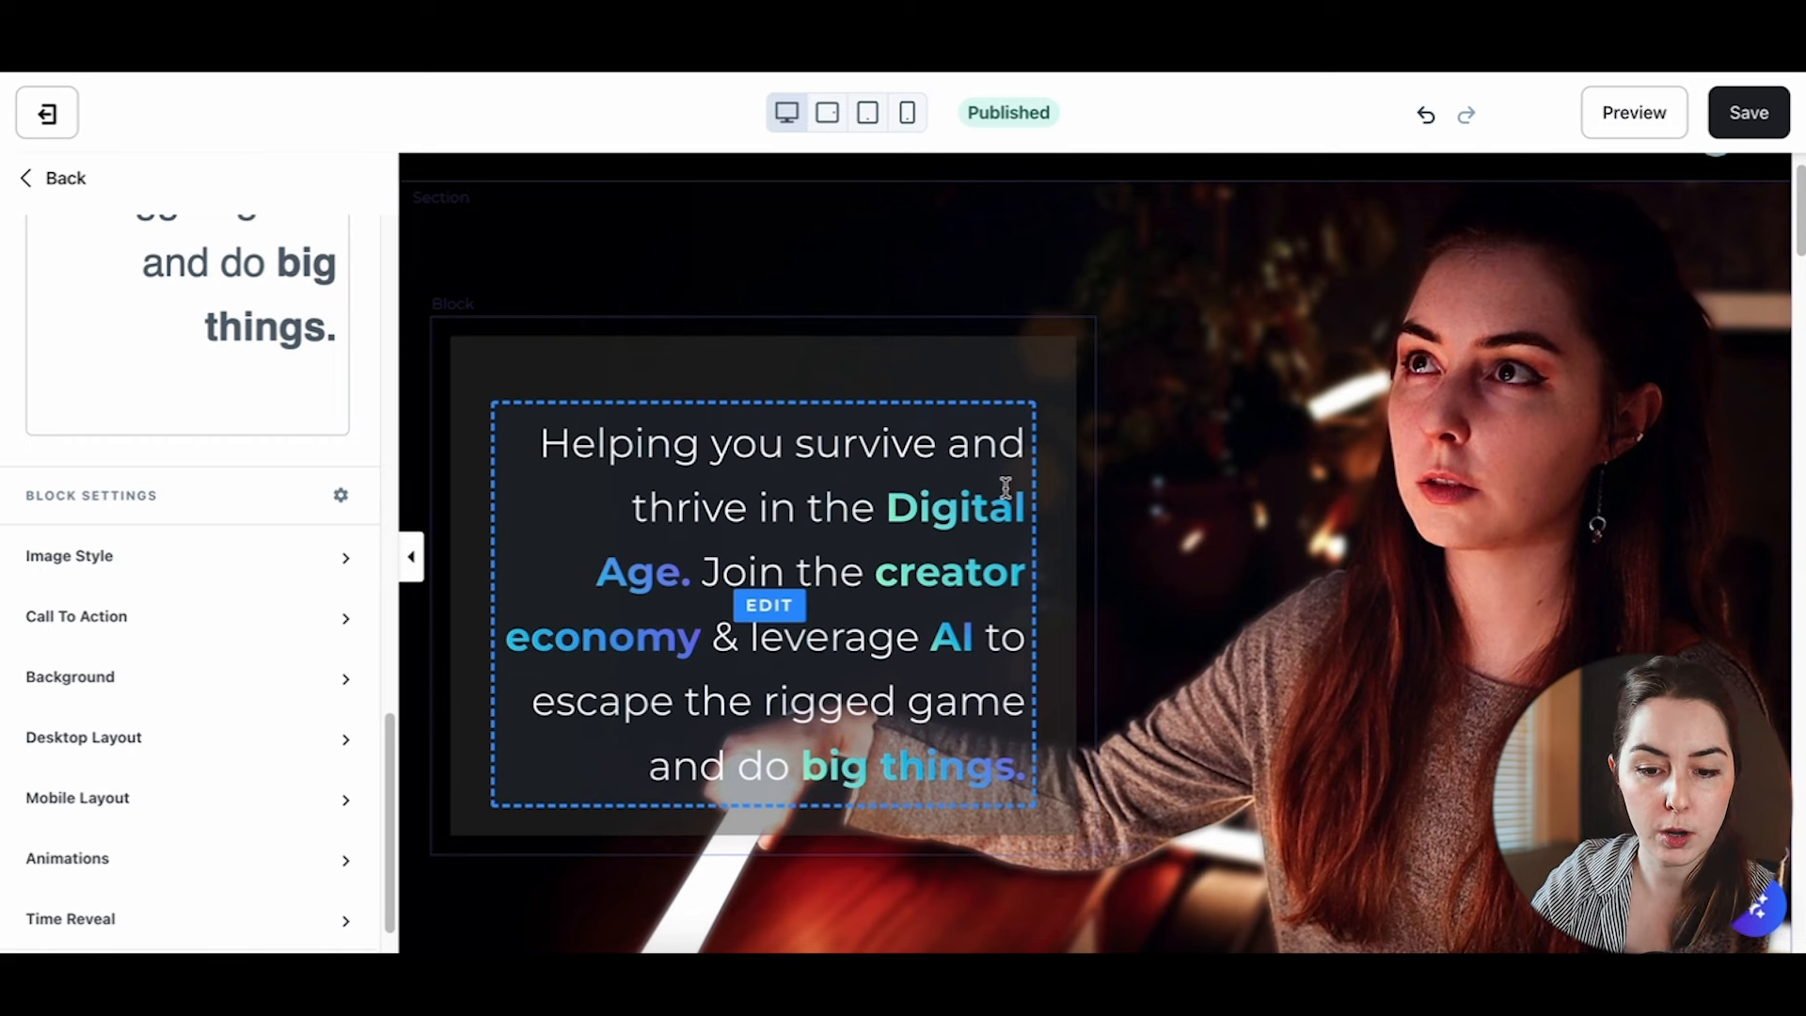
pyautogui.scroll(1, 1204, 482)
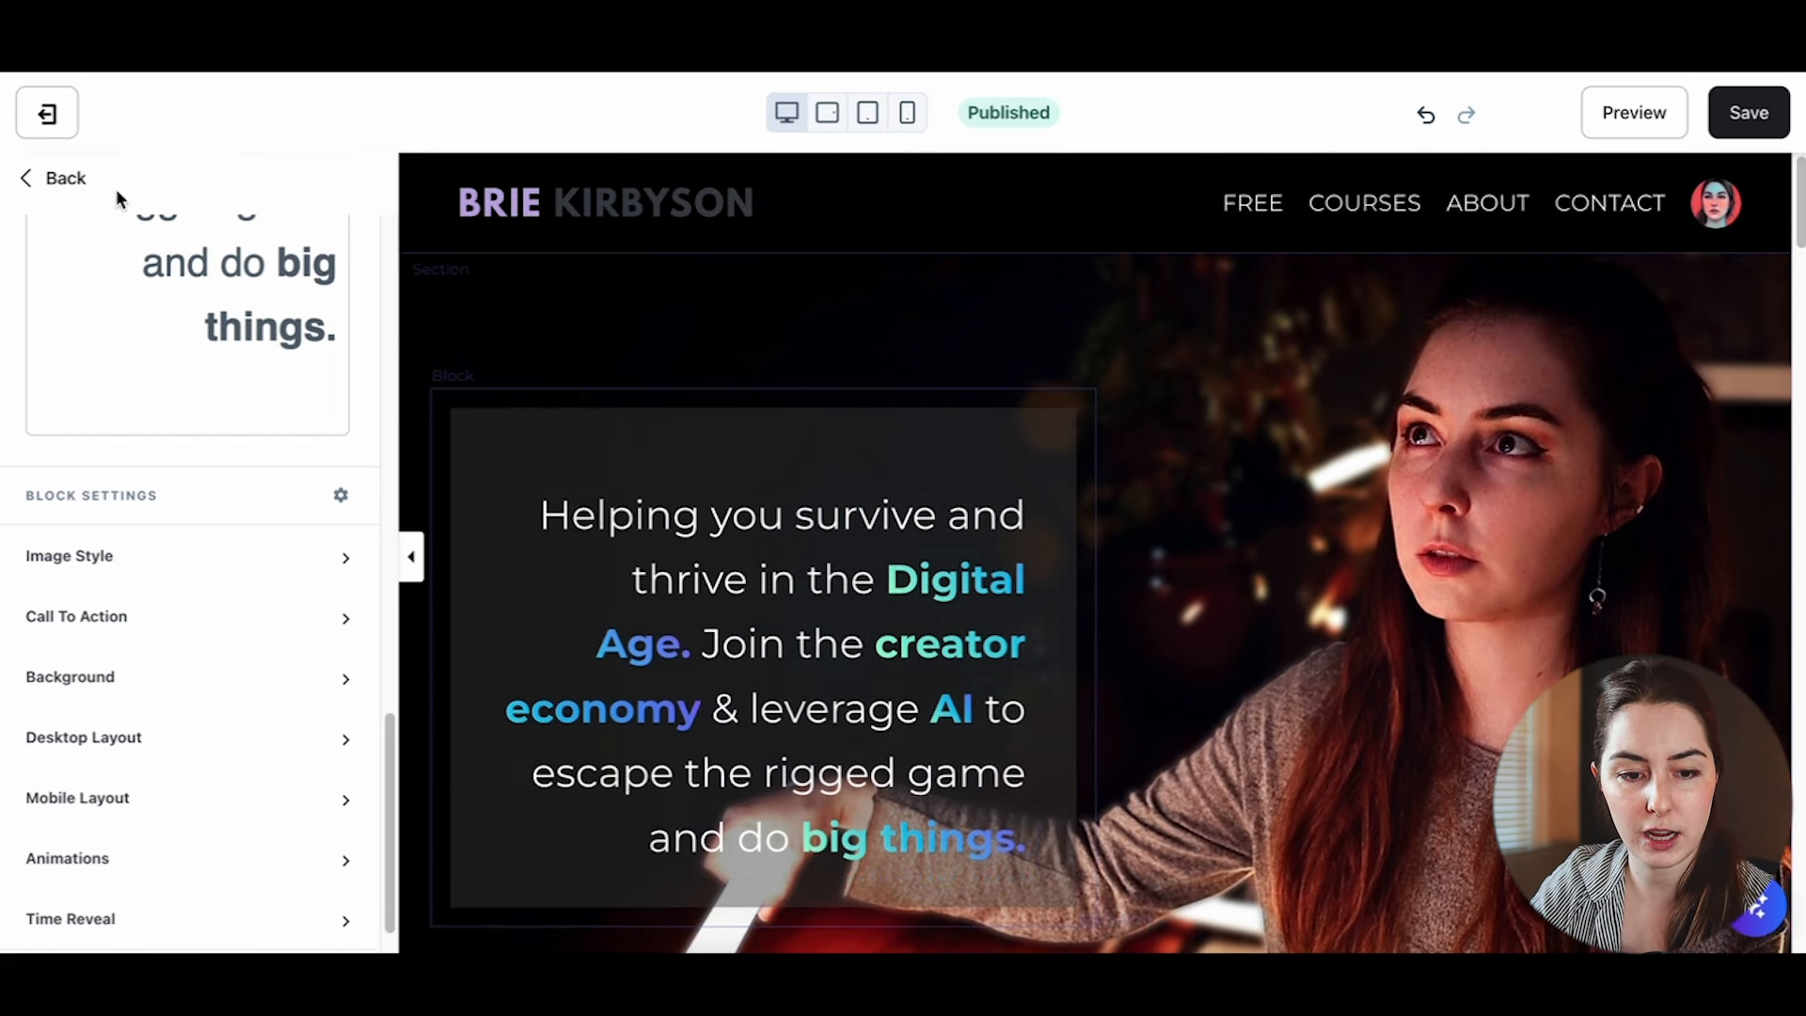
pyautogui.click(30, 183)
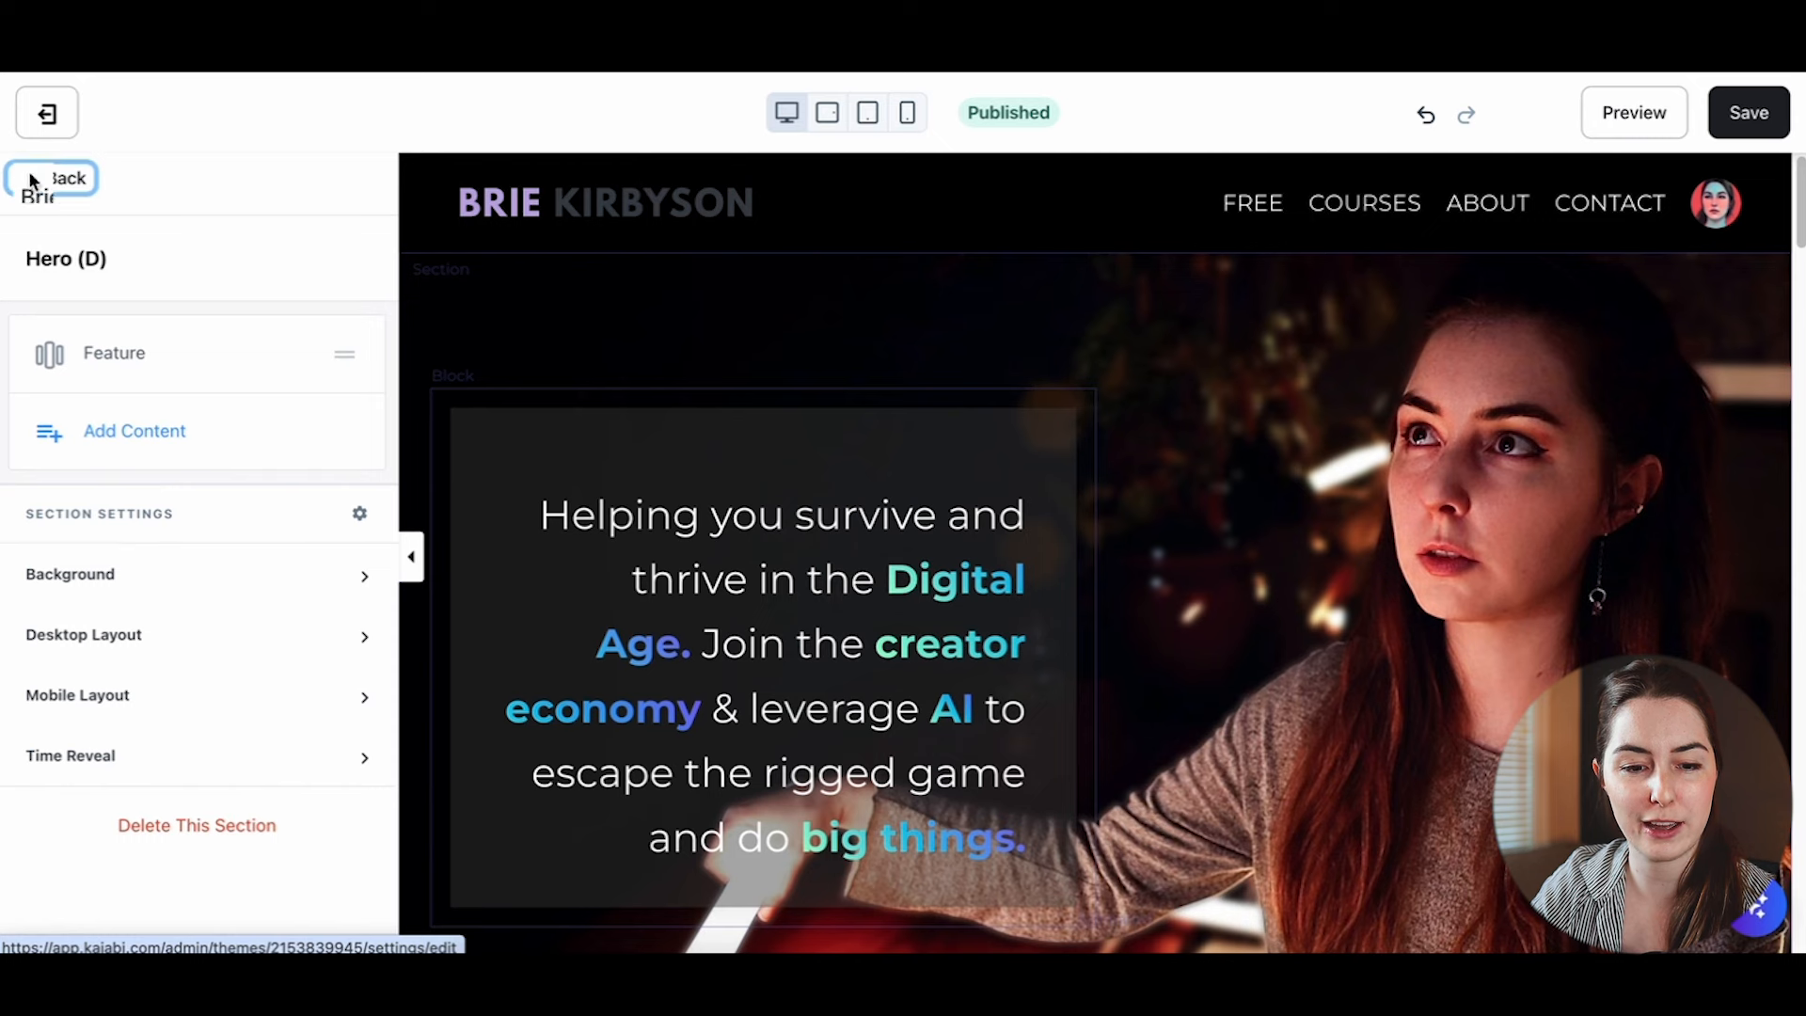
pyautogui.click(27, 179)
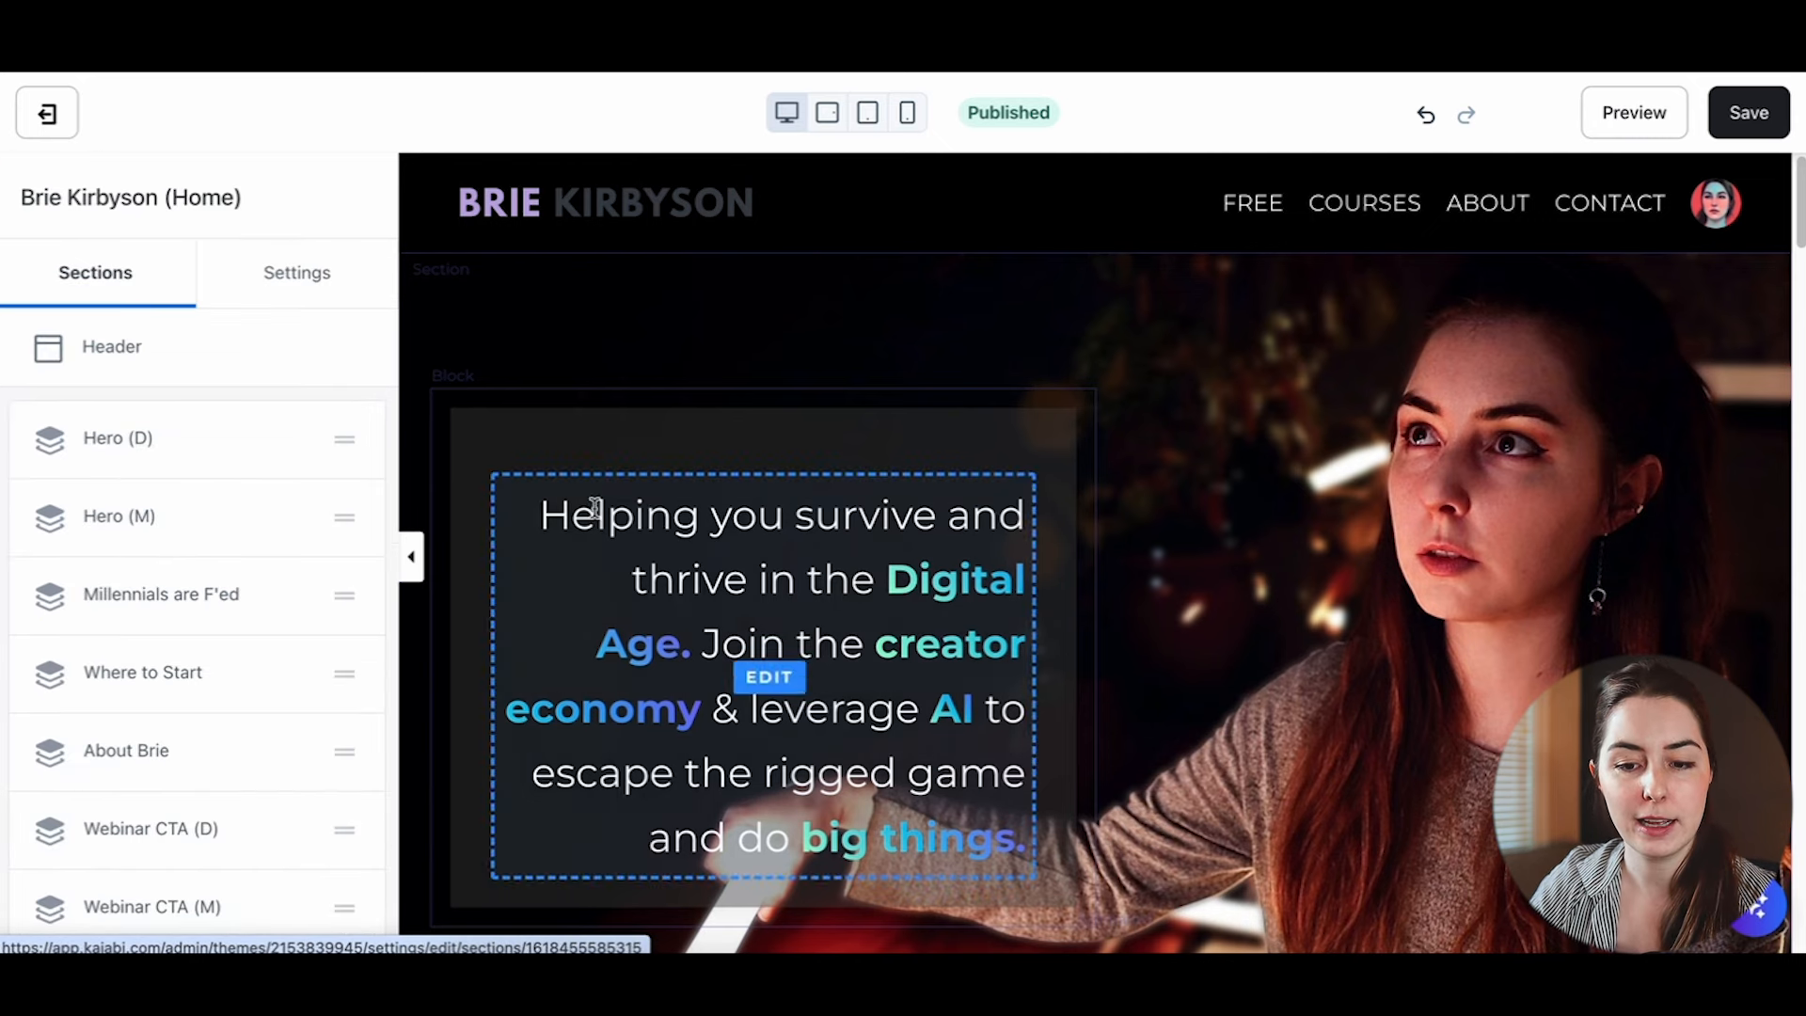
# Step: Check the Home page in the mobile preview and review the desktop version down to the Where to Start section
pyautogui.click(907, 112)
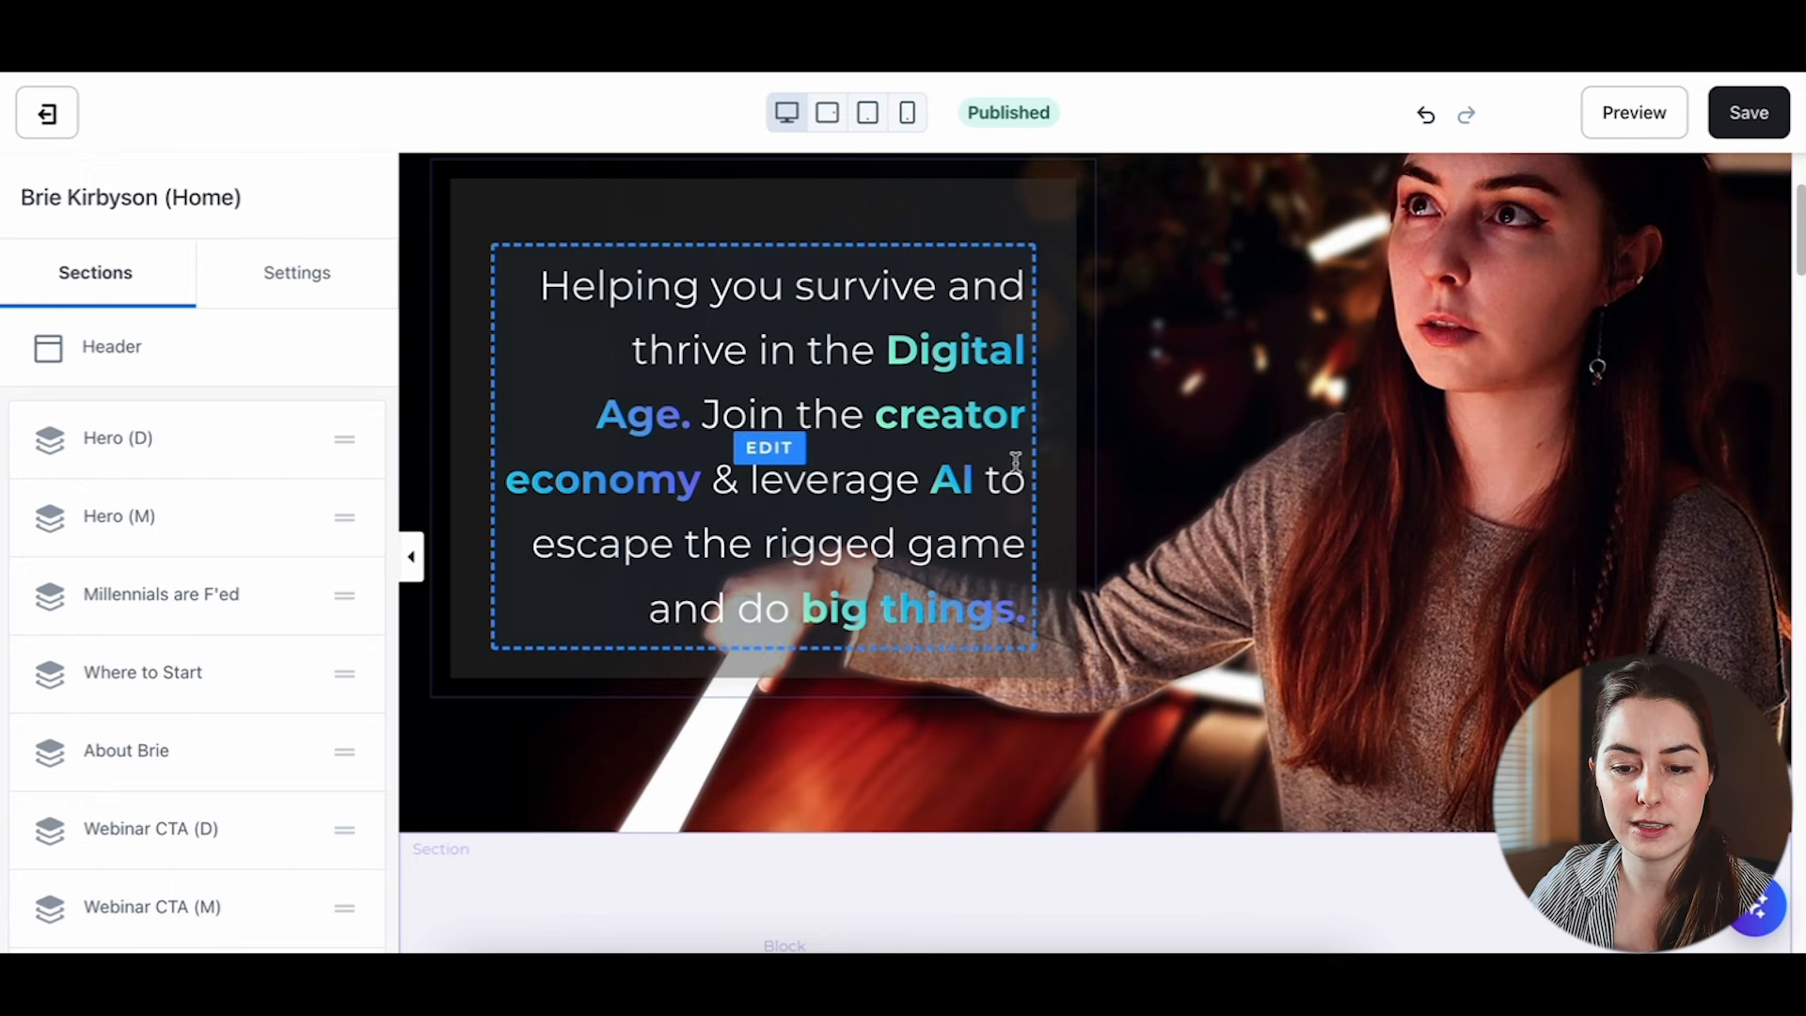
pyautogui.scroll(-5, 1086, 481)
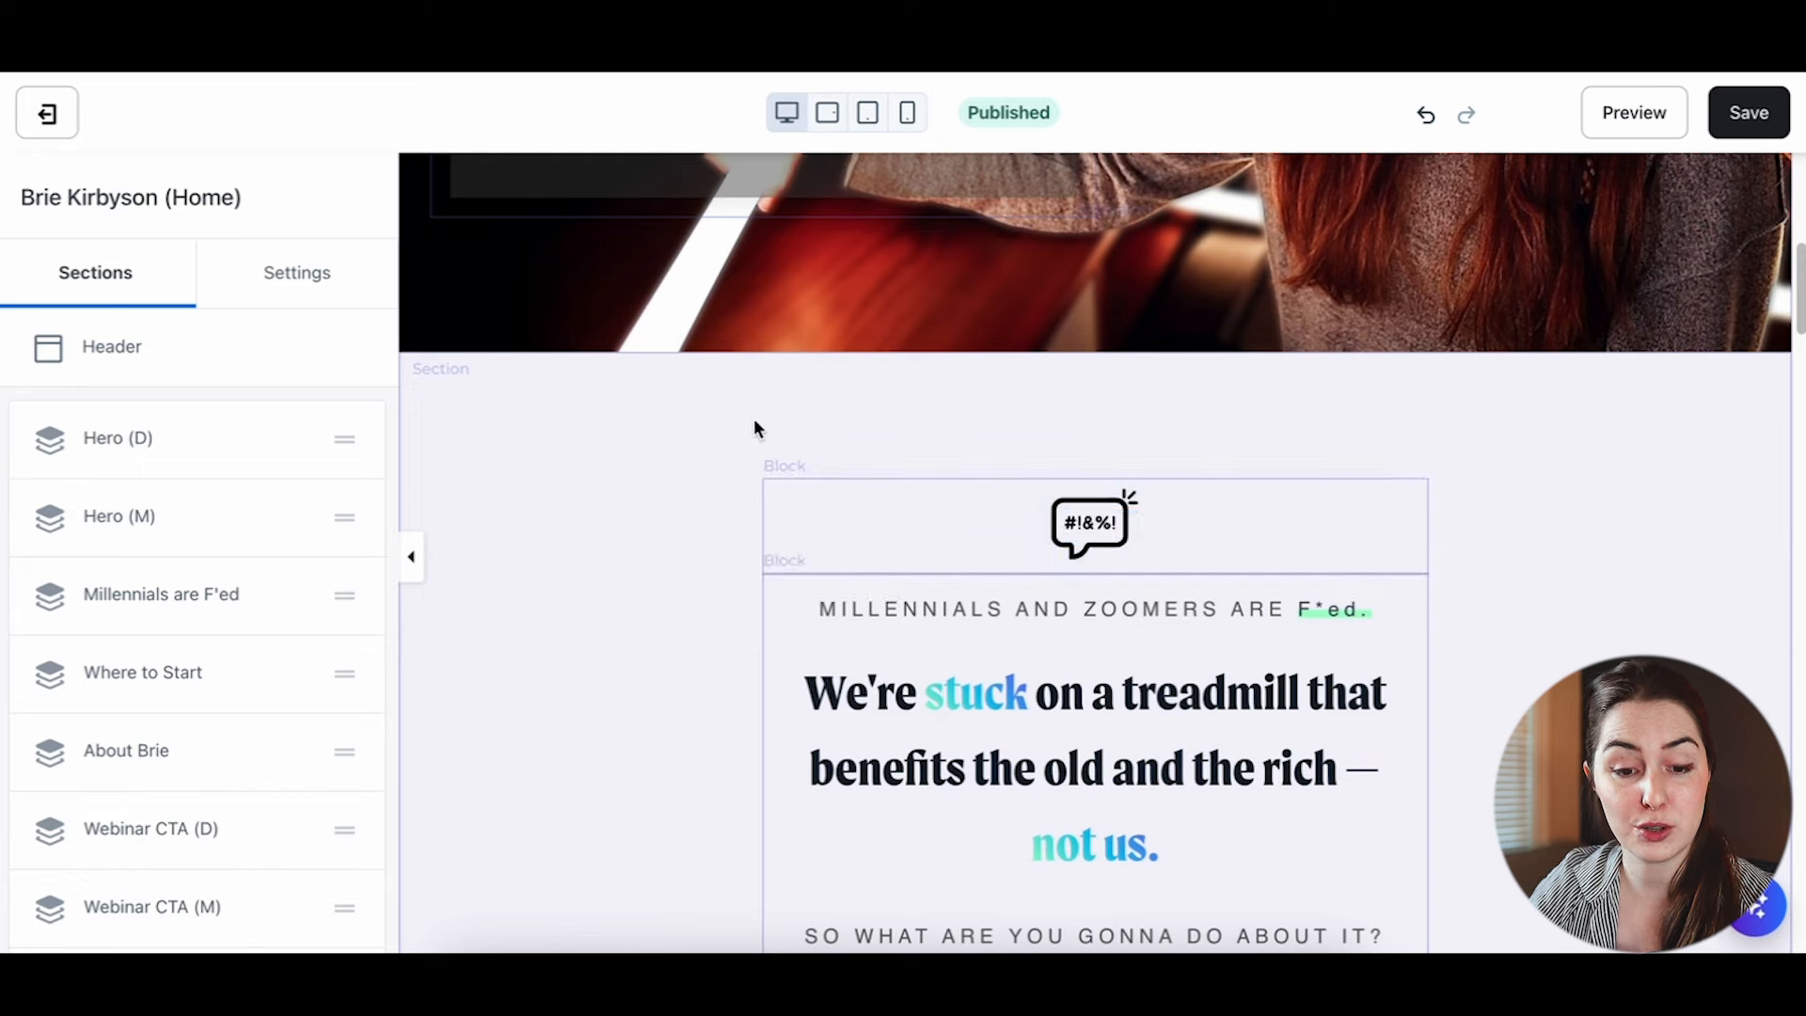
pyautogui.scroll(-15, 679, 550)
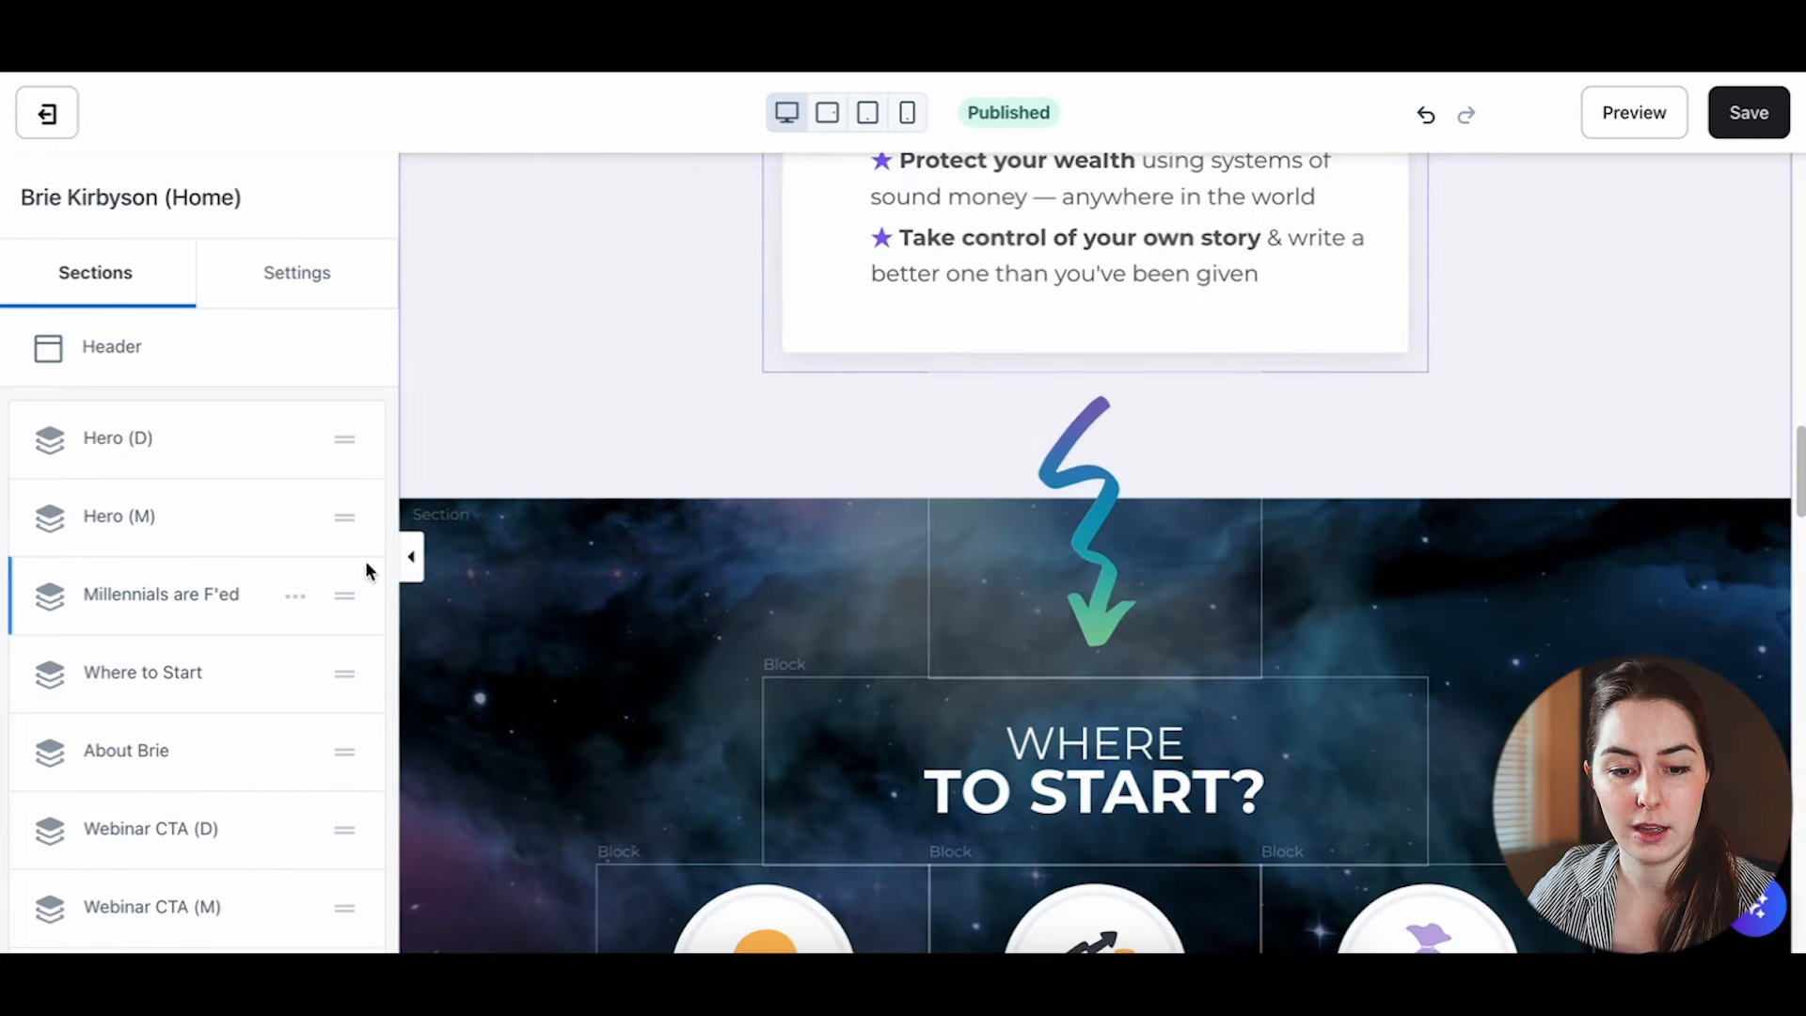
# Step: Open the library of addable sections and preview the Text, 2 Column Text, Call to Action and Form & Text templates
pyautogui.scroll(-6, 188, 584)
pyautogui.click(133, 680)
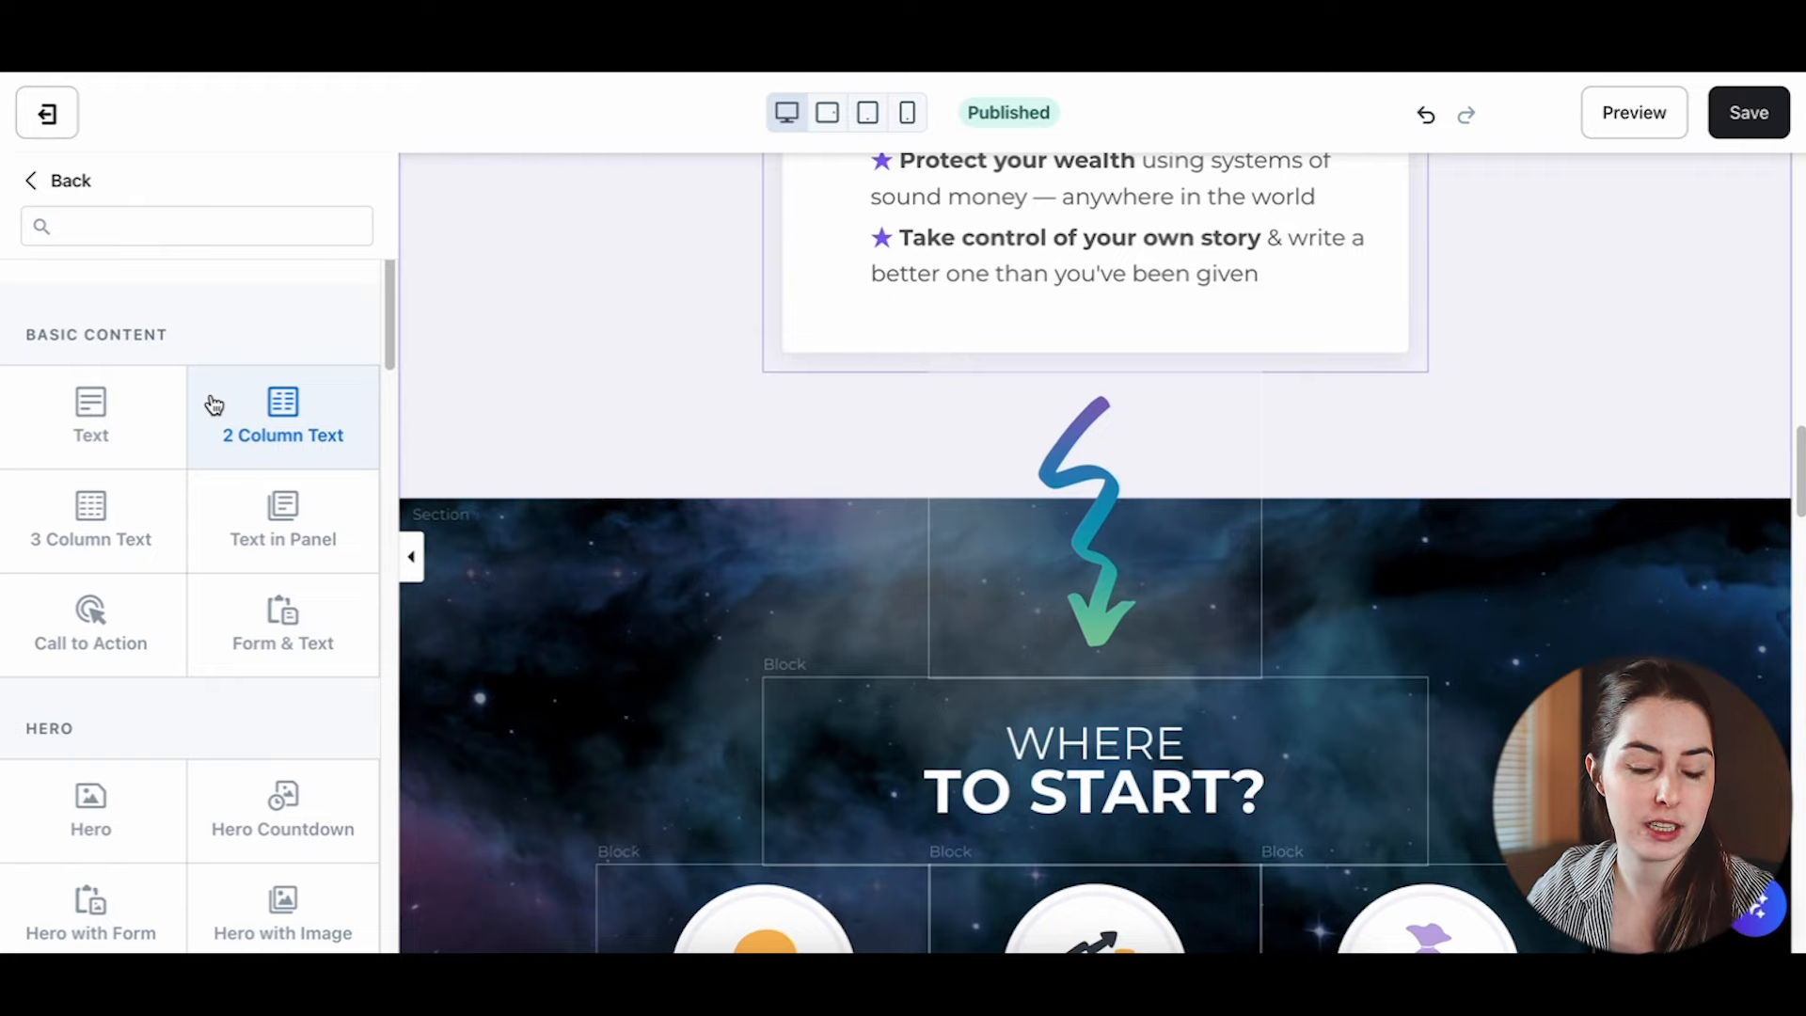
pyautogui.click(101, 442)
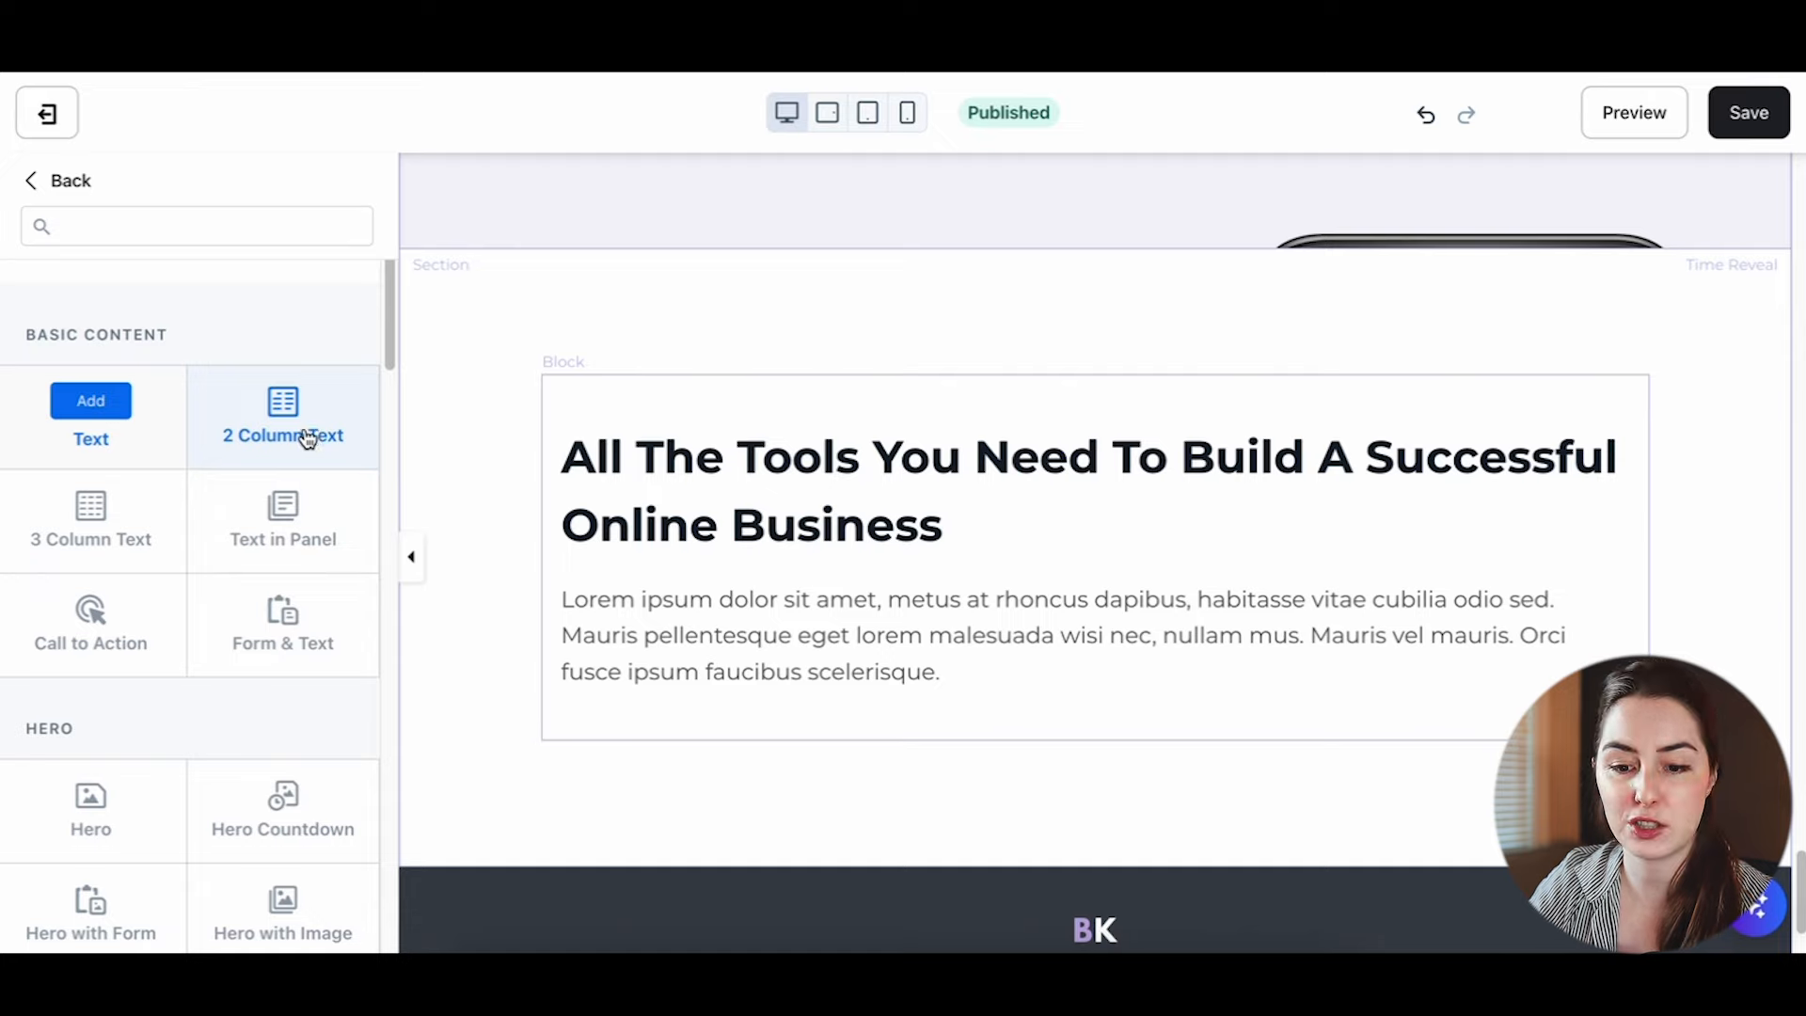
pyautogui.click(309, 436)
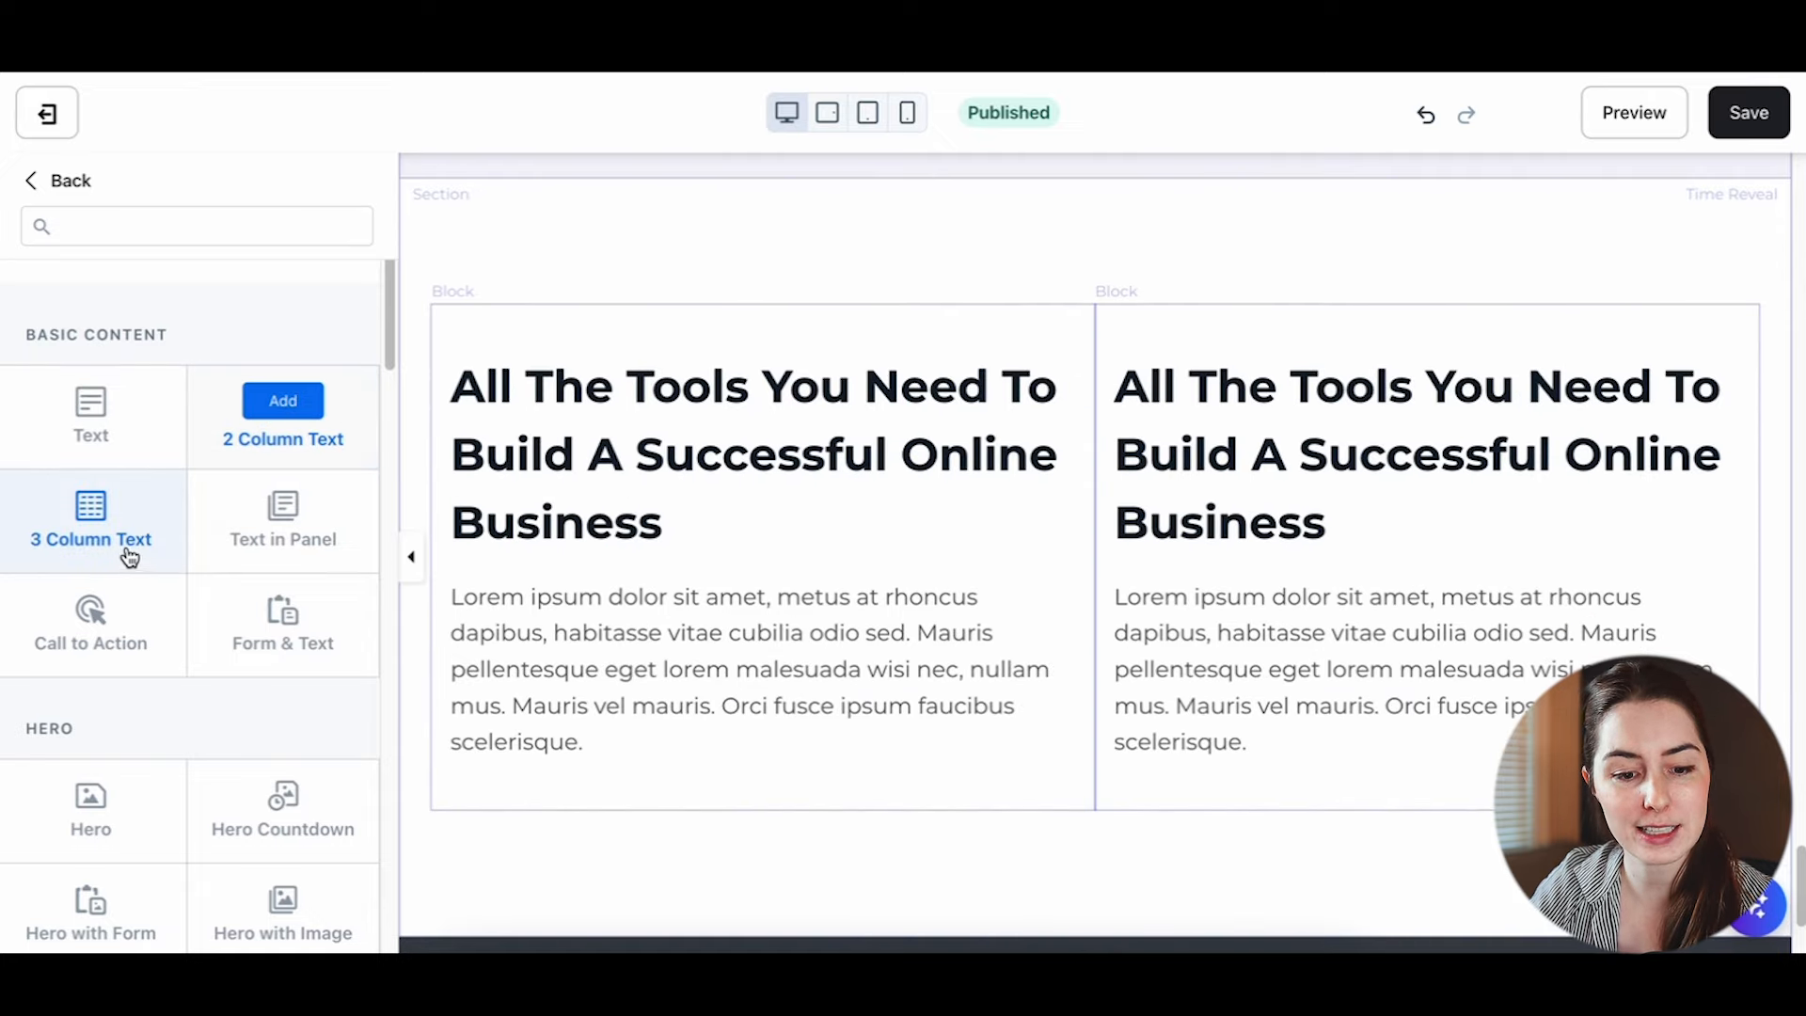
pyautogui.click(158, 628)
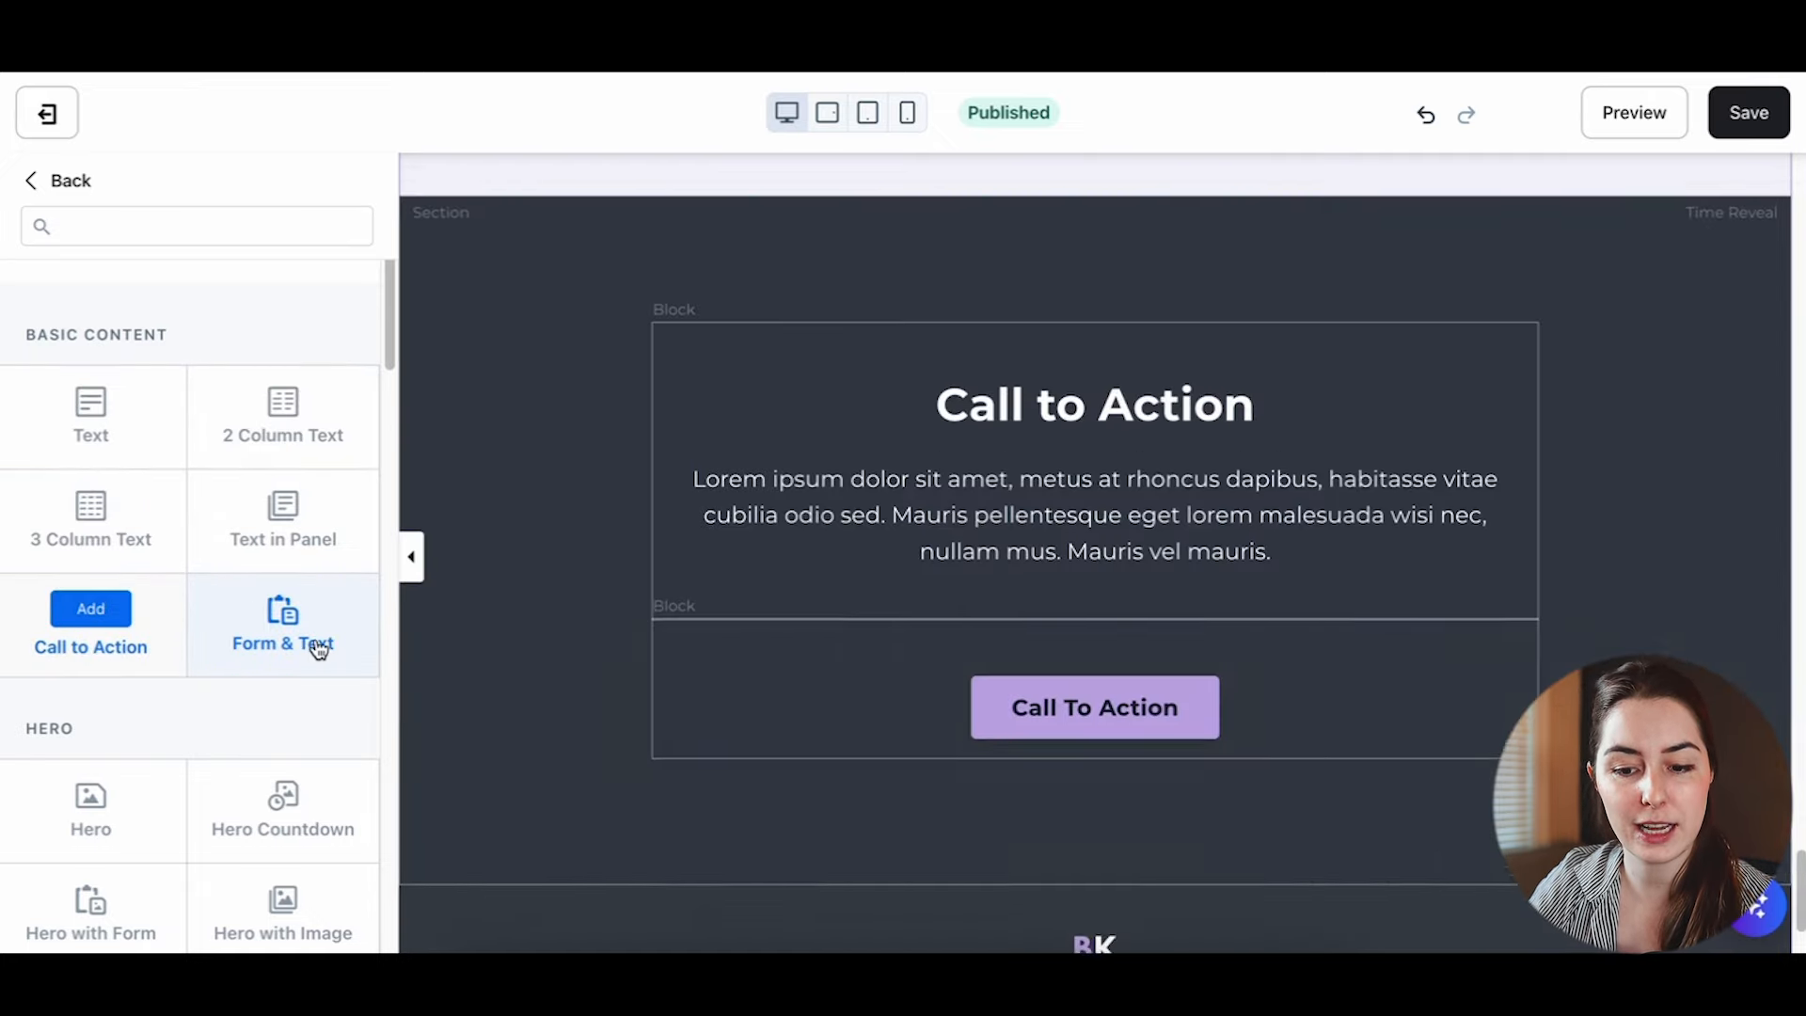
pyautogui.scroll(-2, 273, 635)
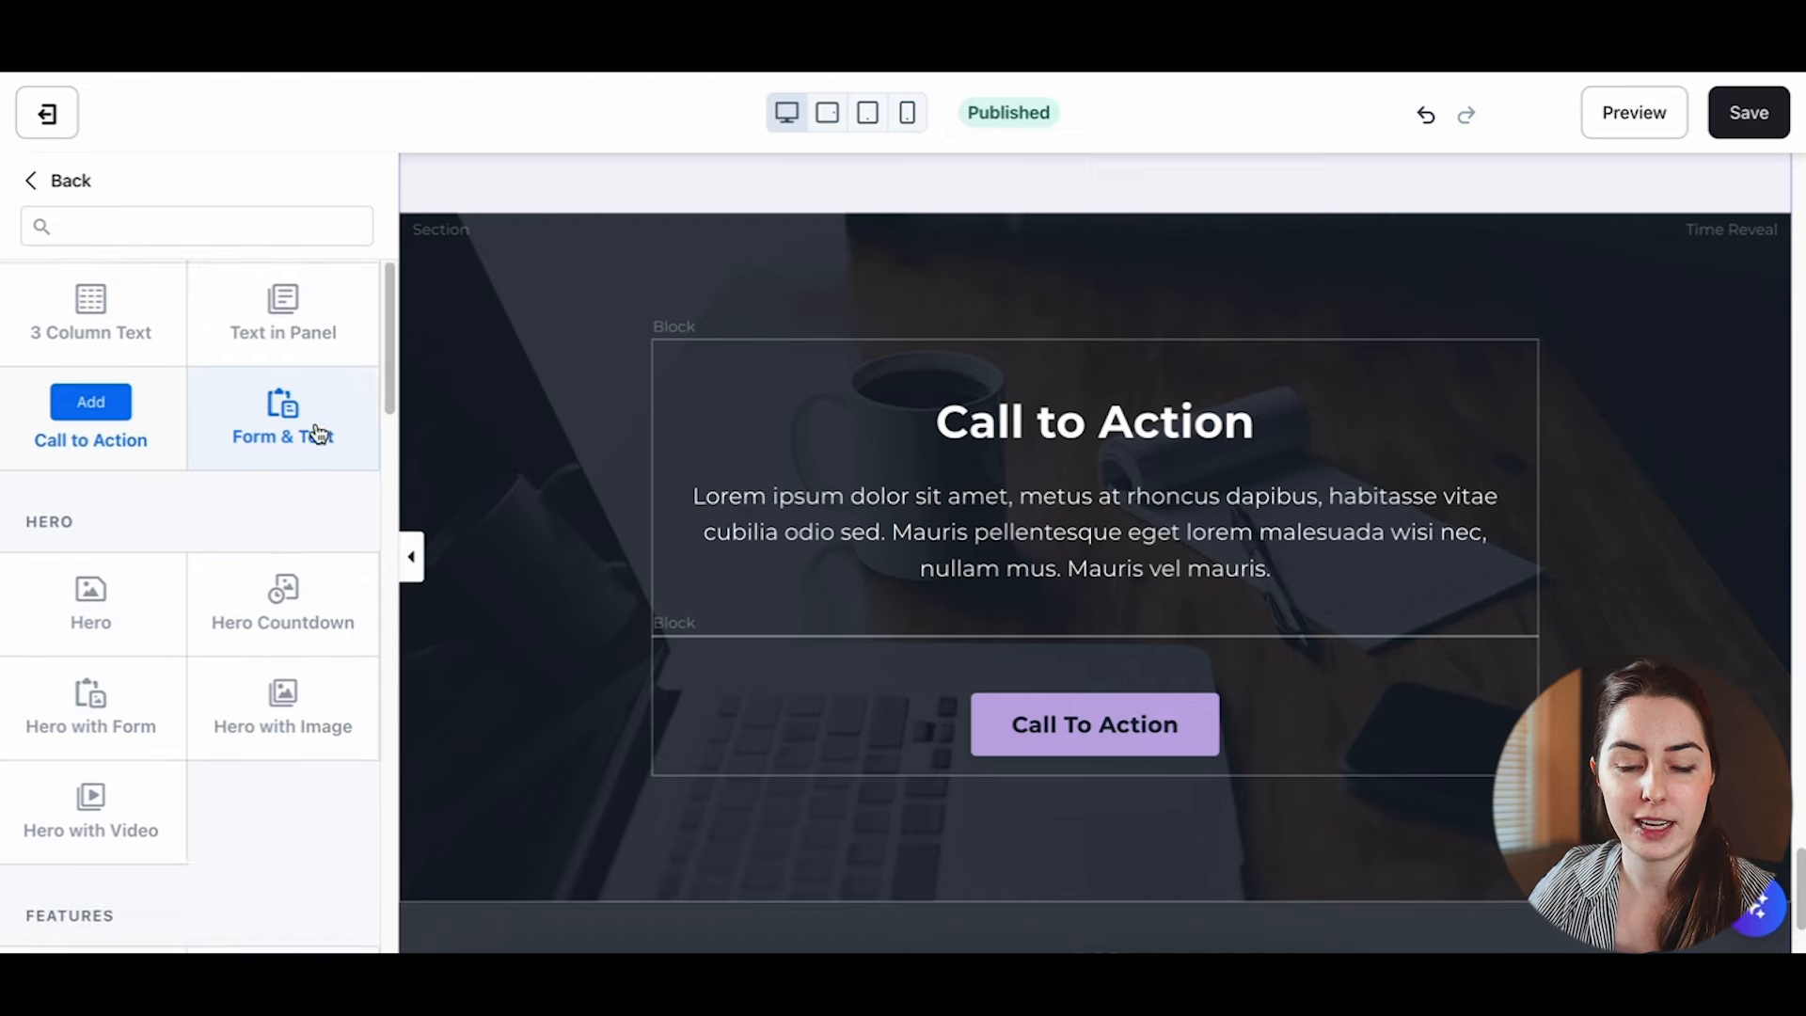
pyautogui.click(318, 433)
pyautogui.scroll(-2, 185, 522)
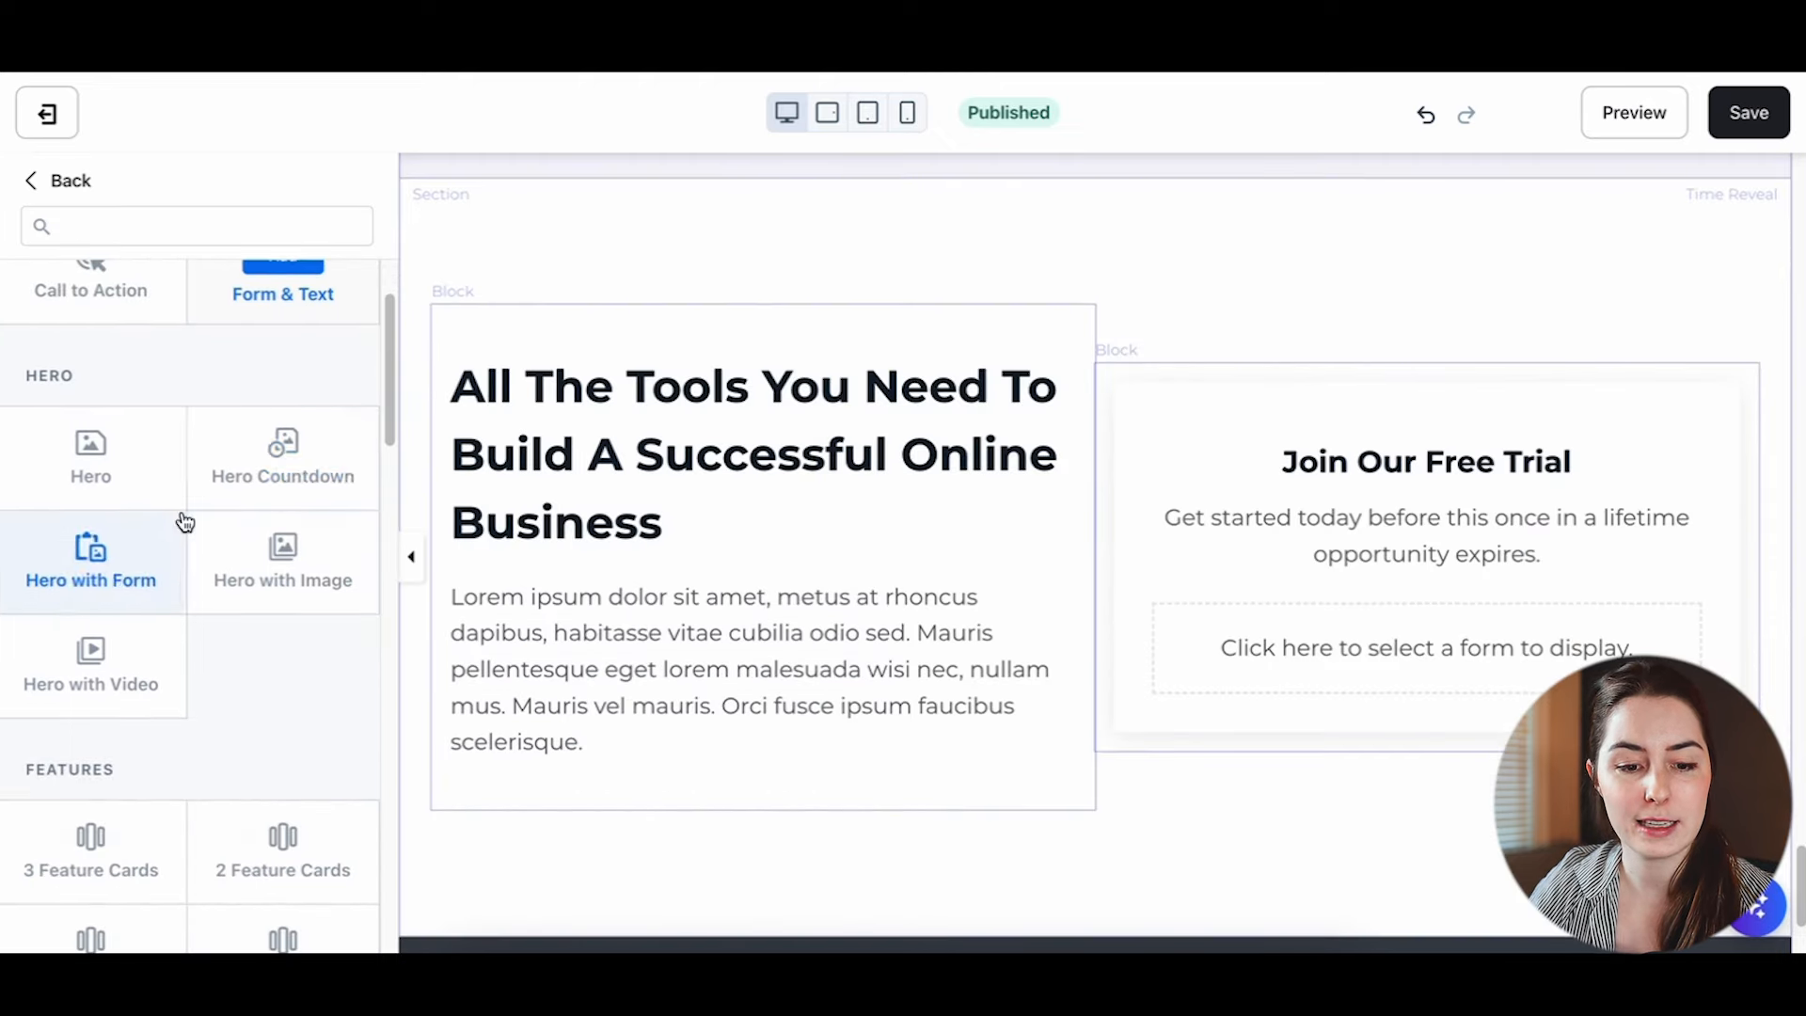
# Step: Preview the Hero with Image and 3 Feature Cards section templates
pyautogui.scroll(-3, 137, 555)
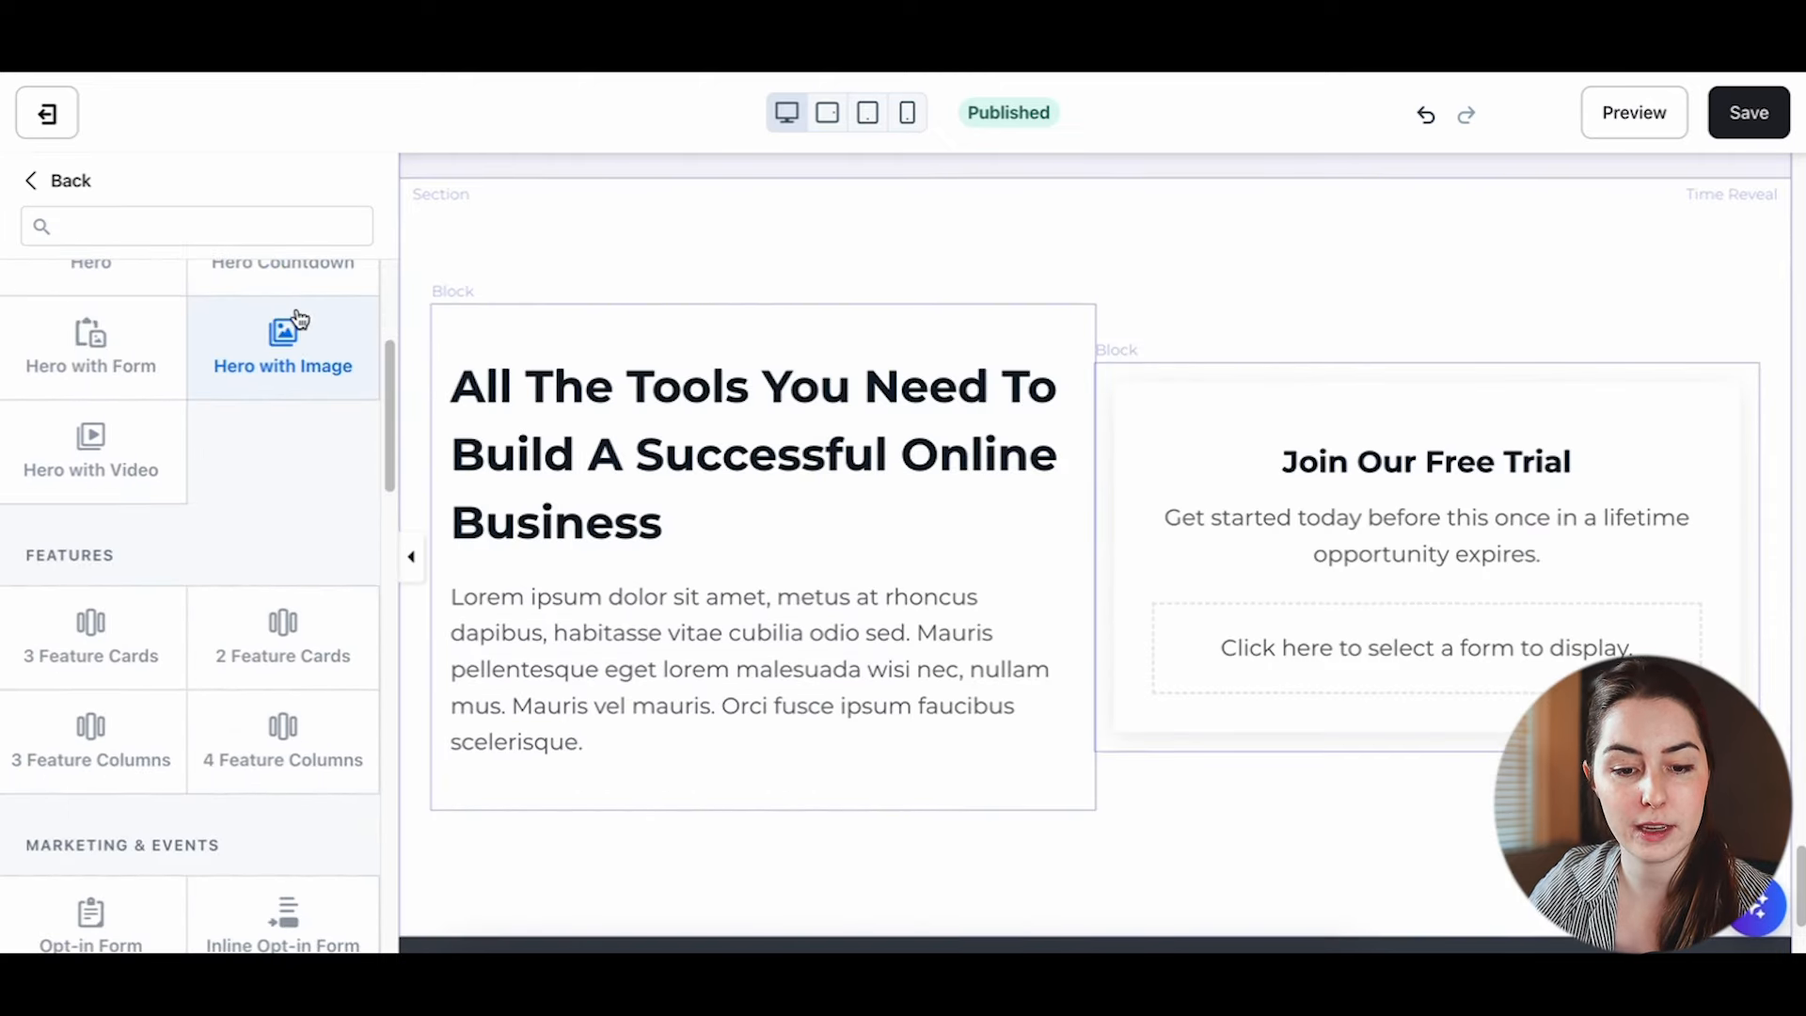
pyautogui.click(280, 375)
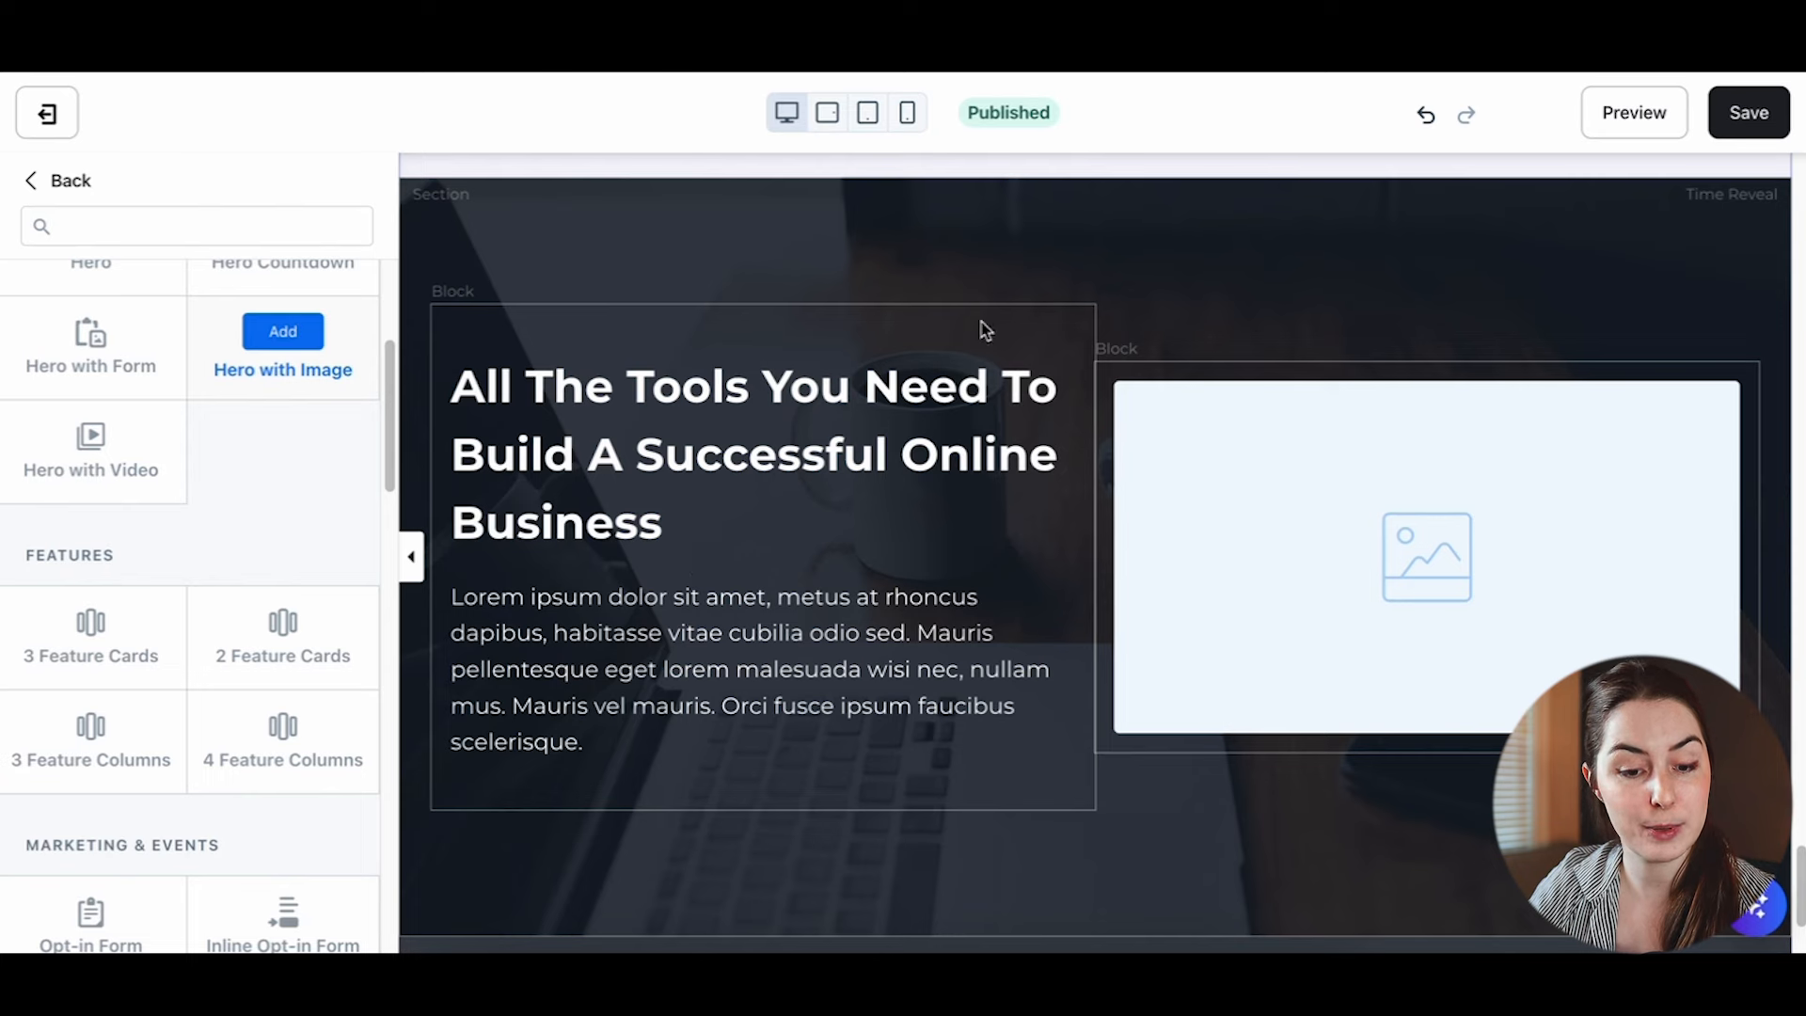
pyautogui.scroll(-3, 198, 428)
pyautogui.click(153, 414)
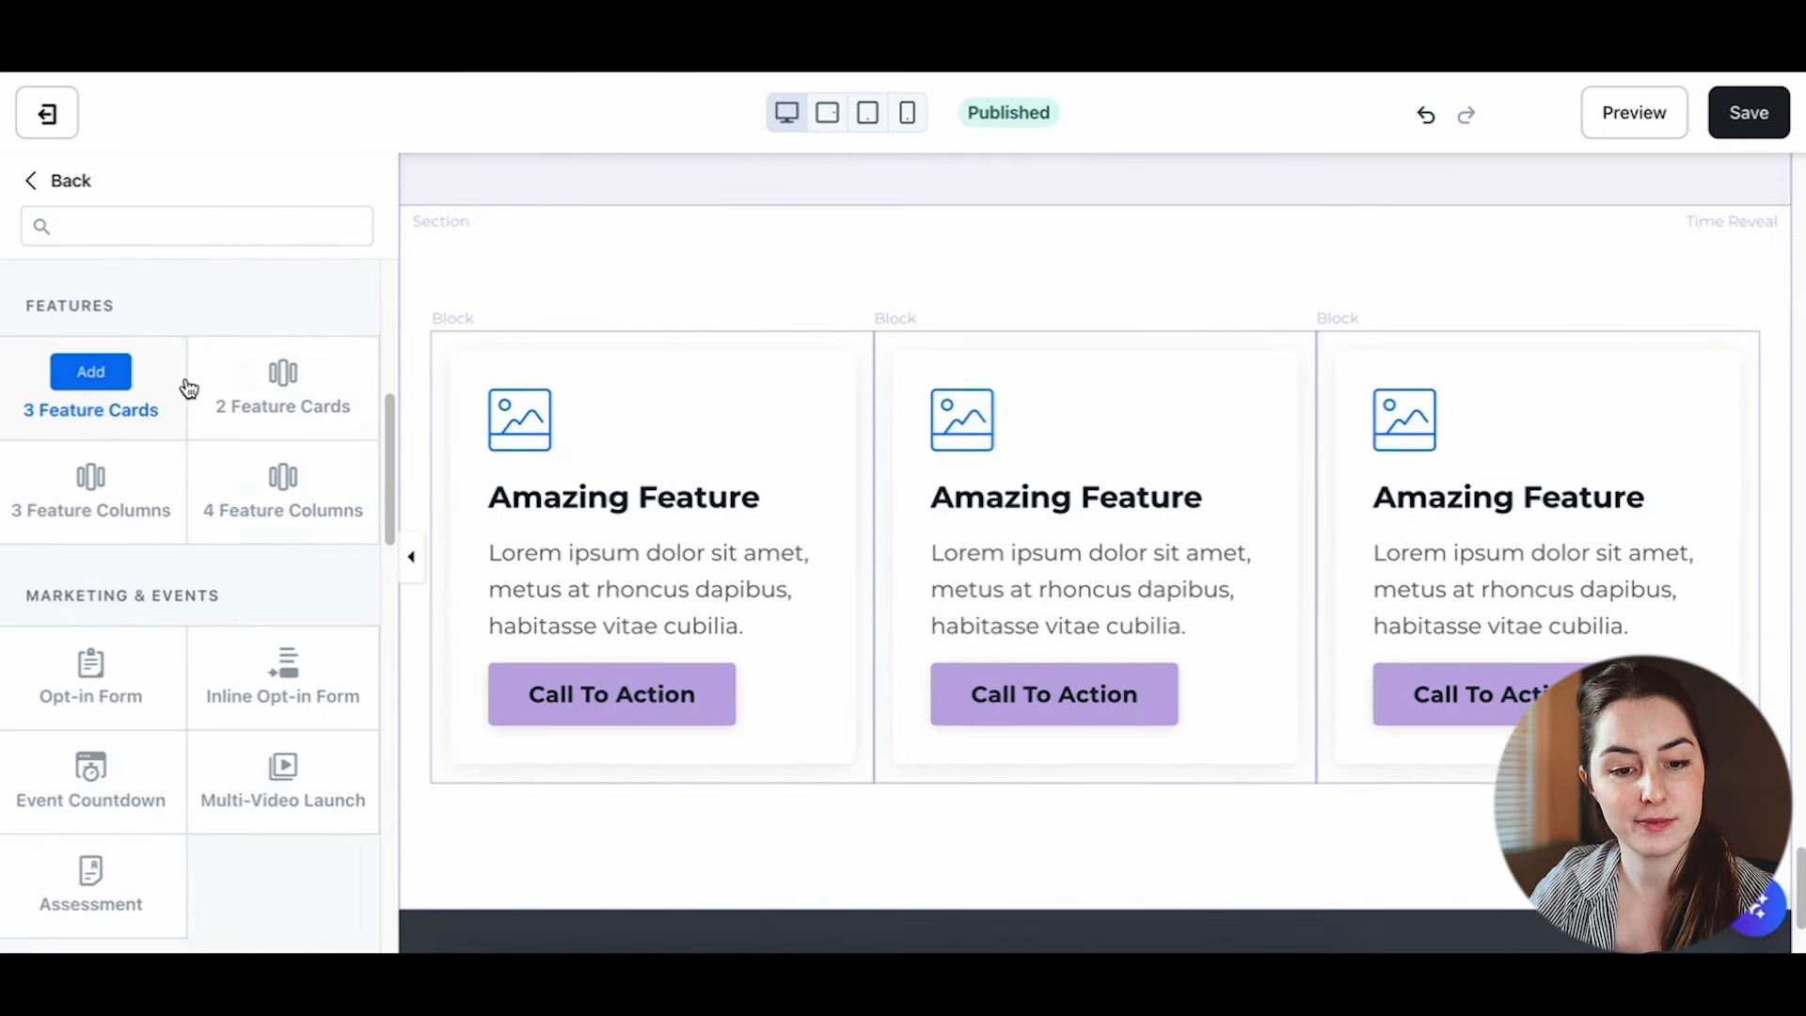
# Step: Examine the image, video, offer, pricing and FAQ section templates, and return to the page's section list
pyautogui.scroll(-3, 235, 423)
pyautogui.scroll(-1, 80, 413)
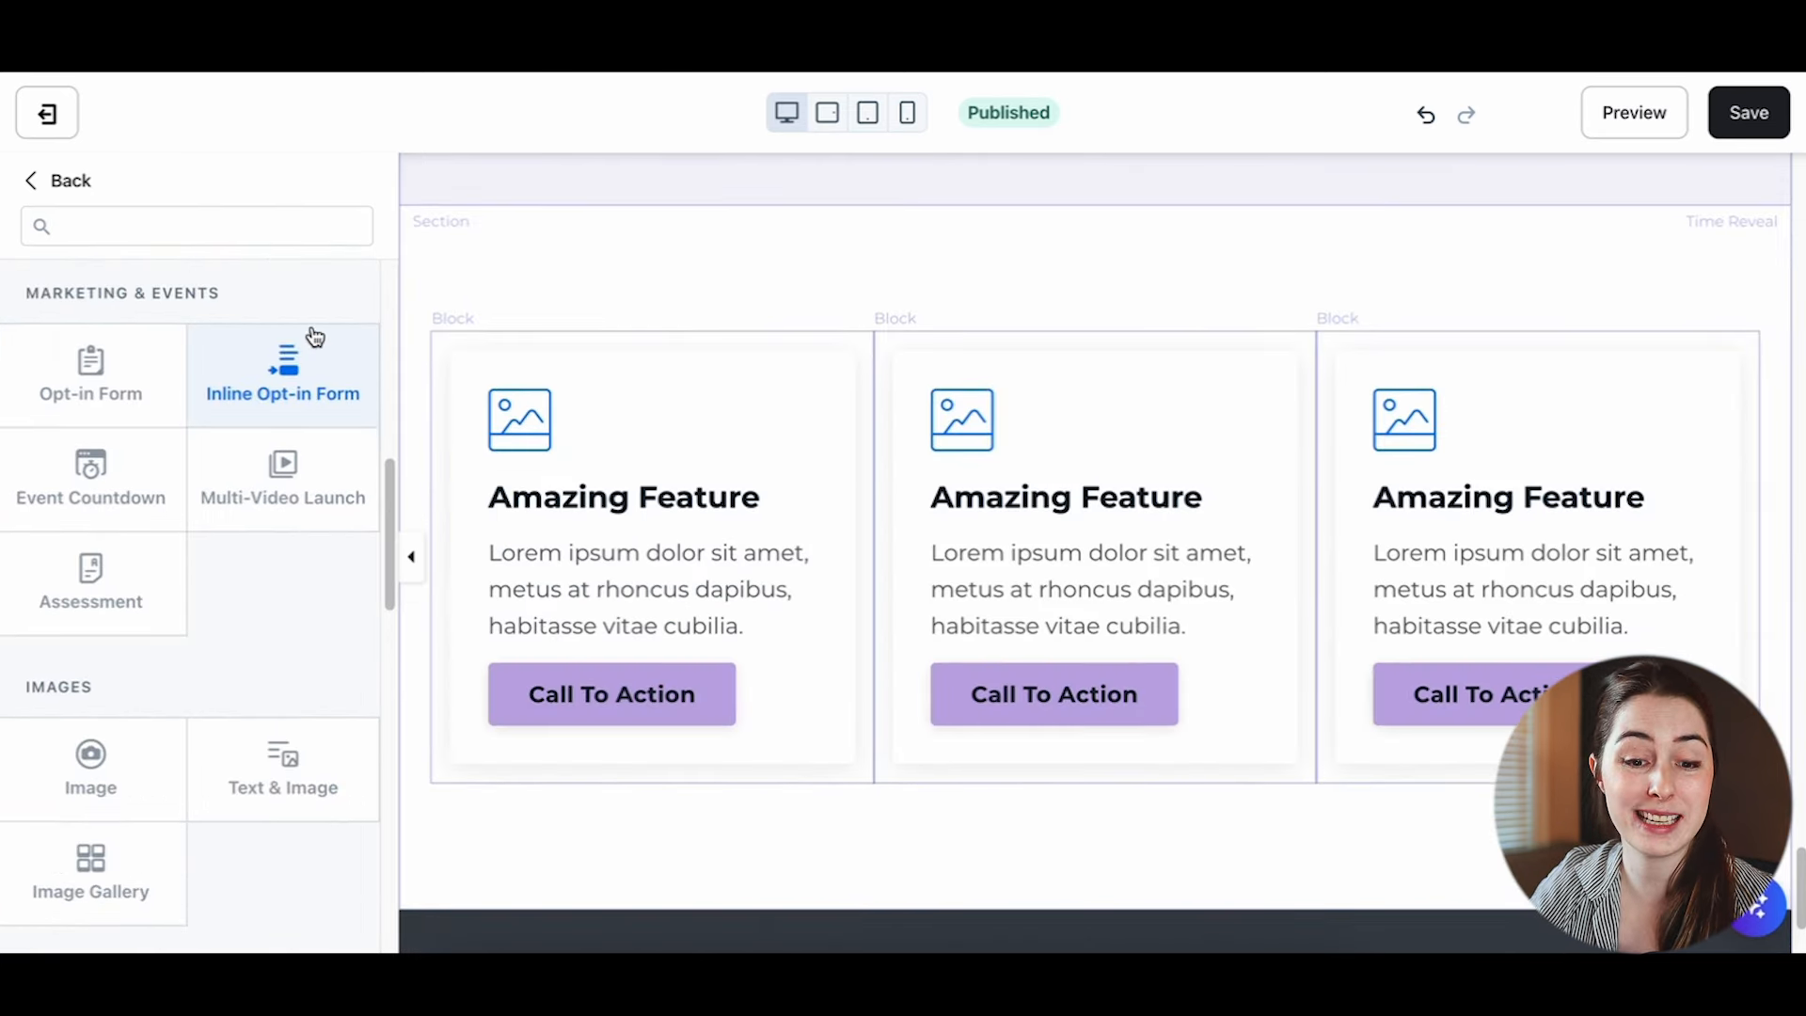
pyautogui.scroll(-1, 286, 442)
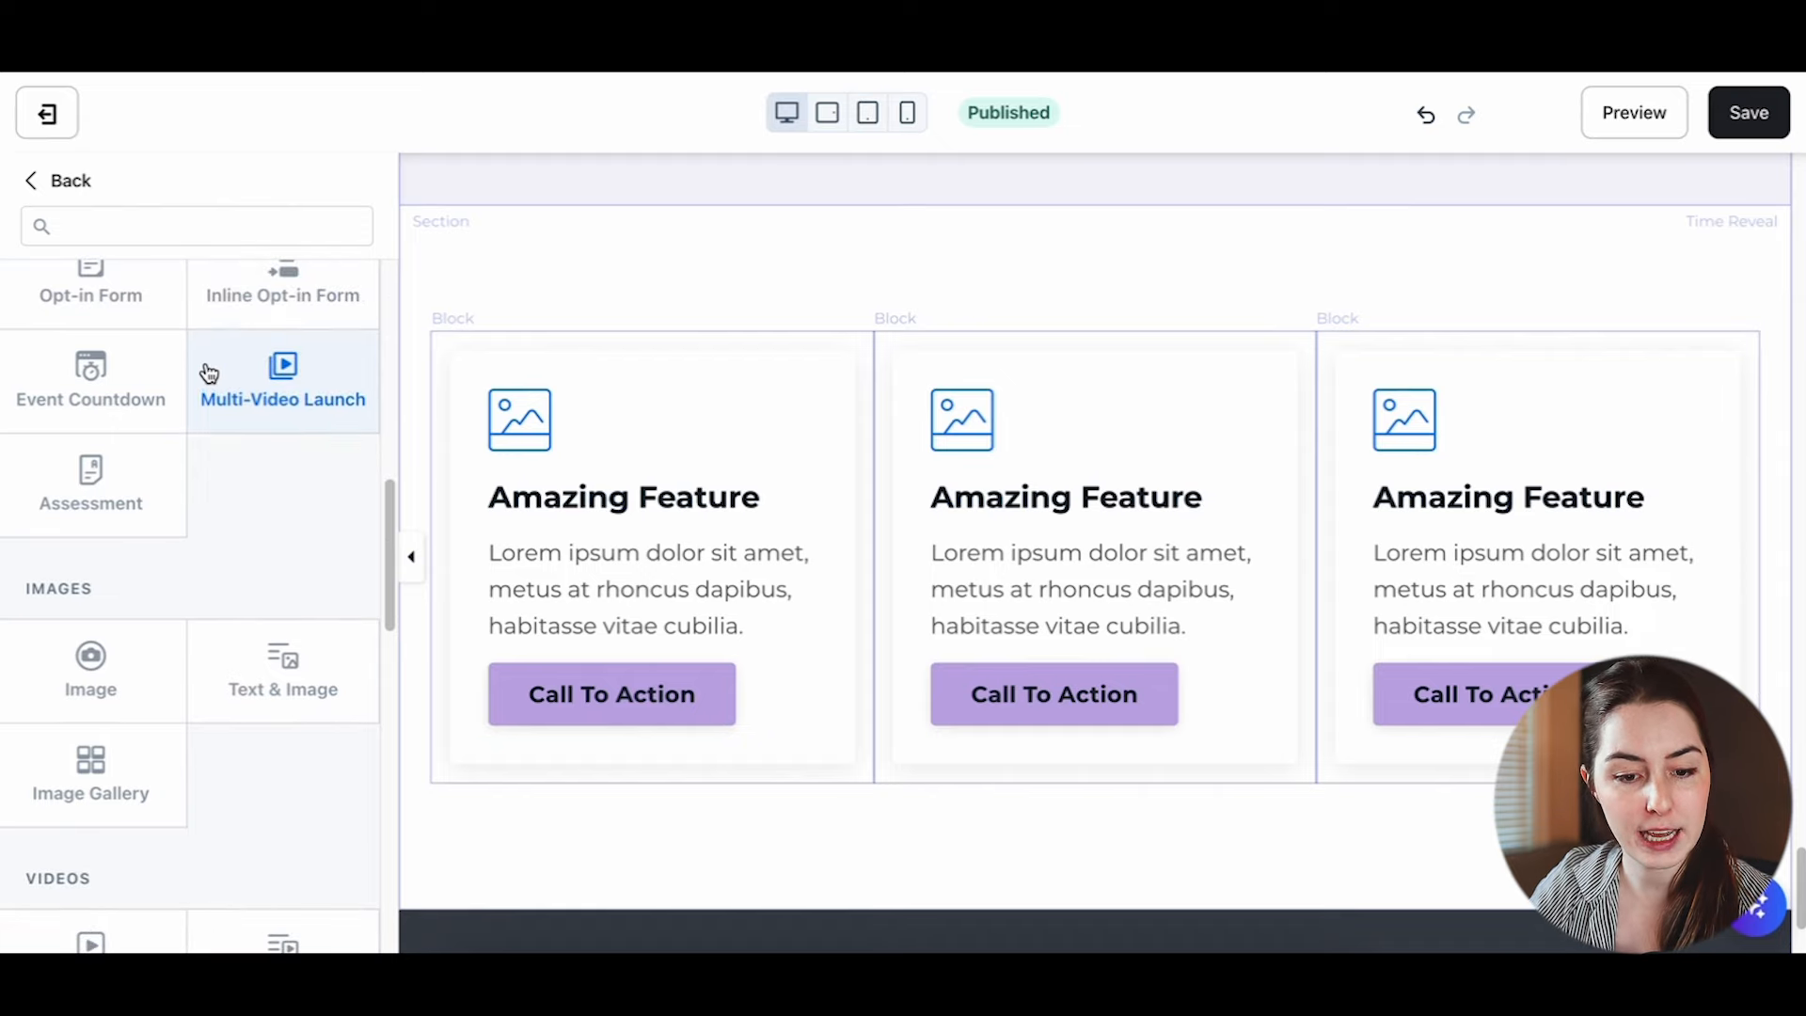
pyautogui.scroll(-1, 145, 638)
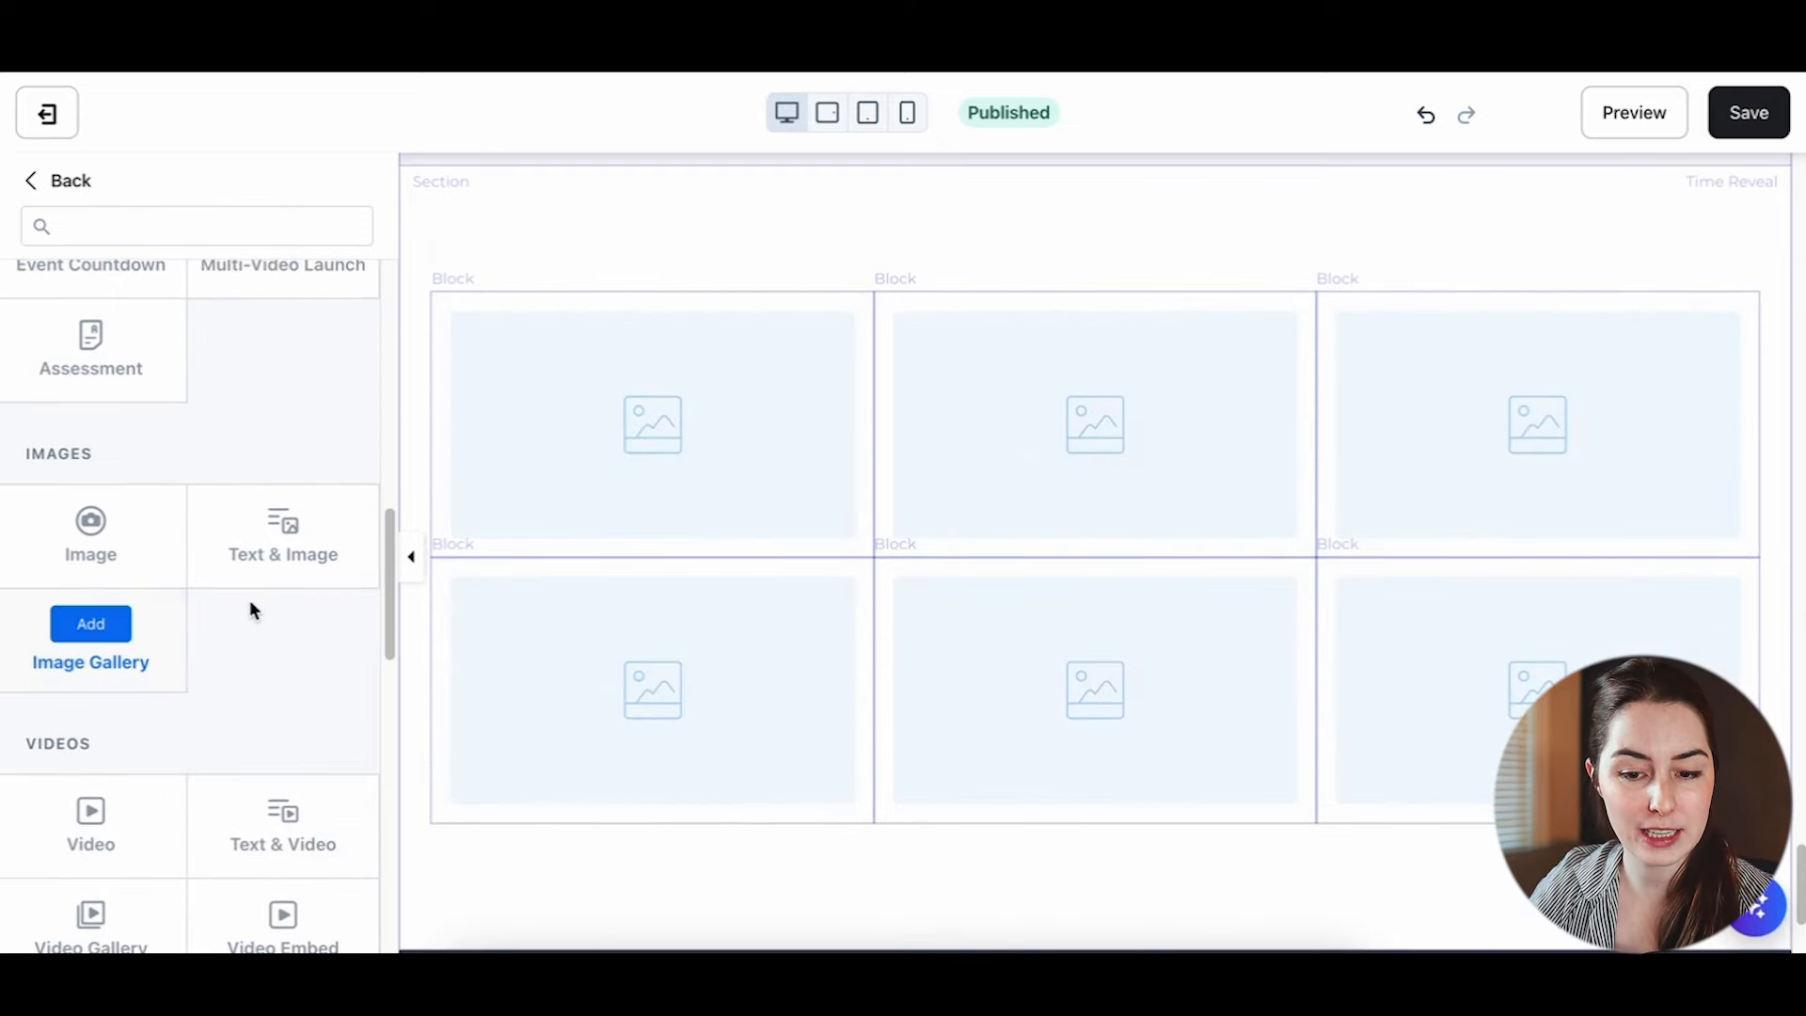
pyautogui.scroll(-3, 250, 593)
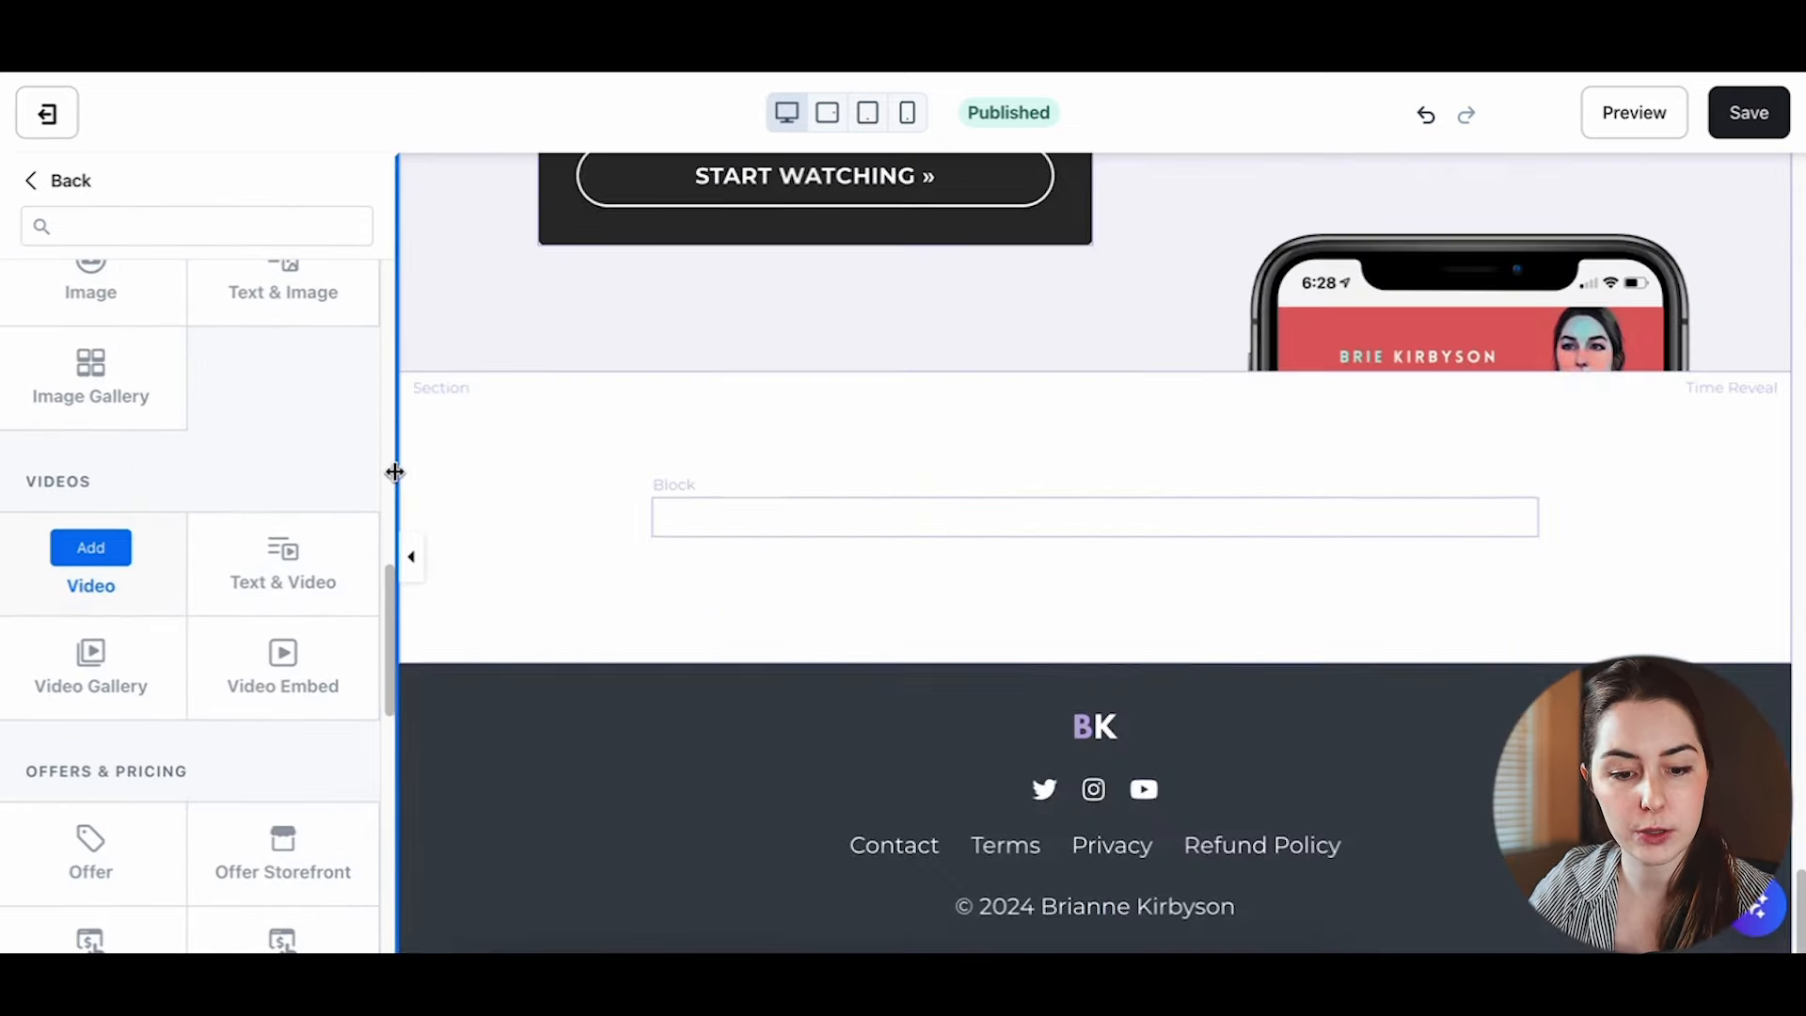
pyautogui.scroll(-4, 179, 593)
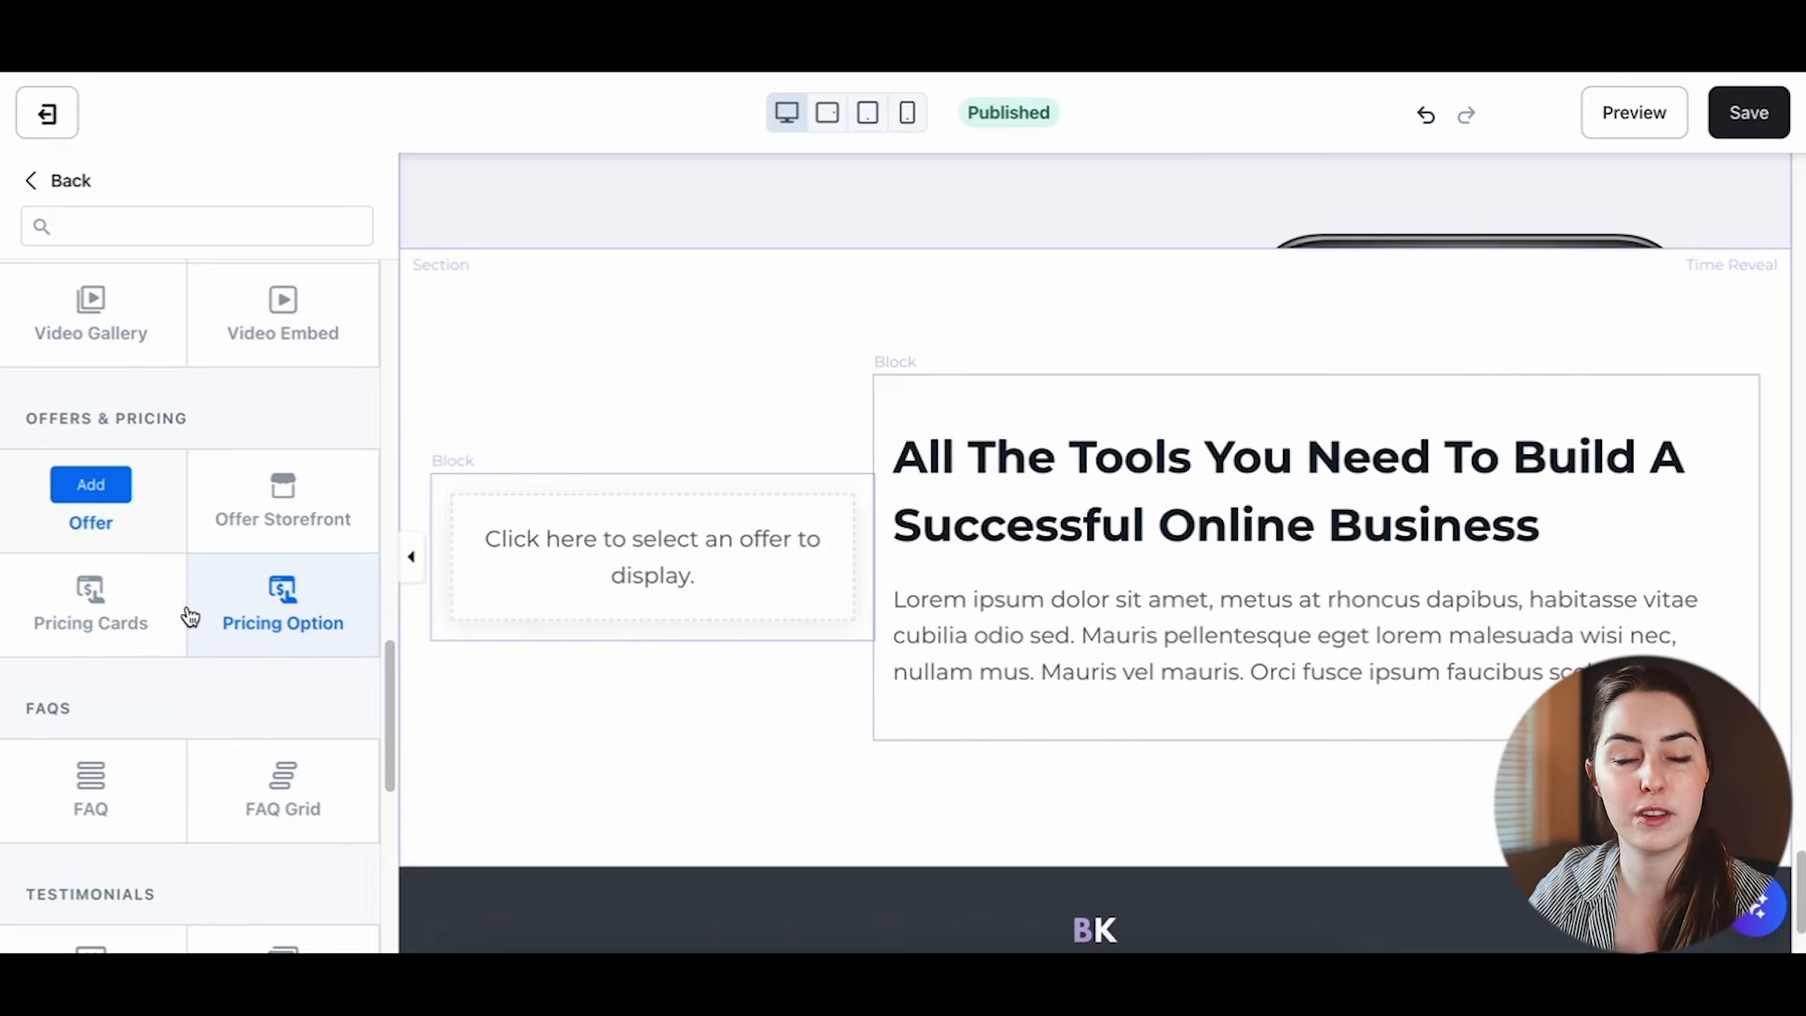
pyautogui.scroll(-3, 301, 442)
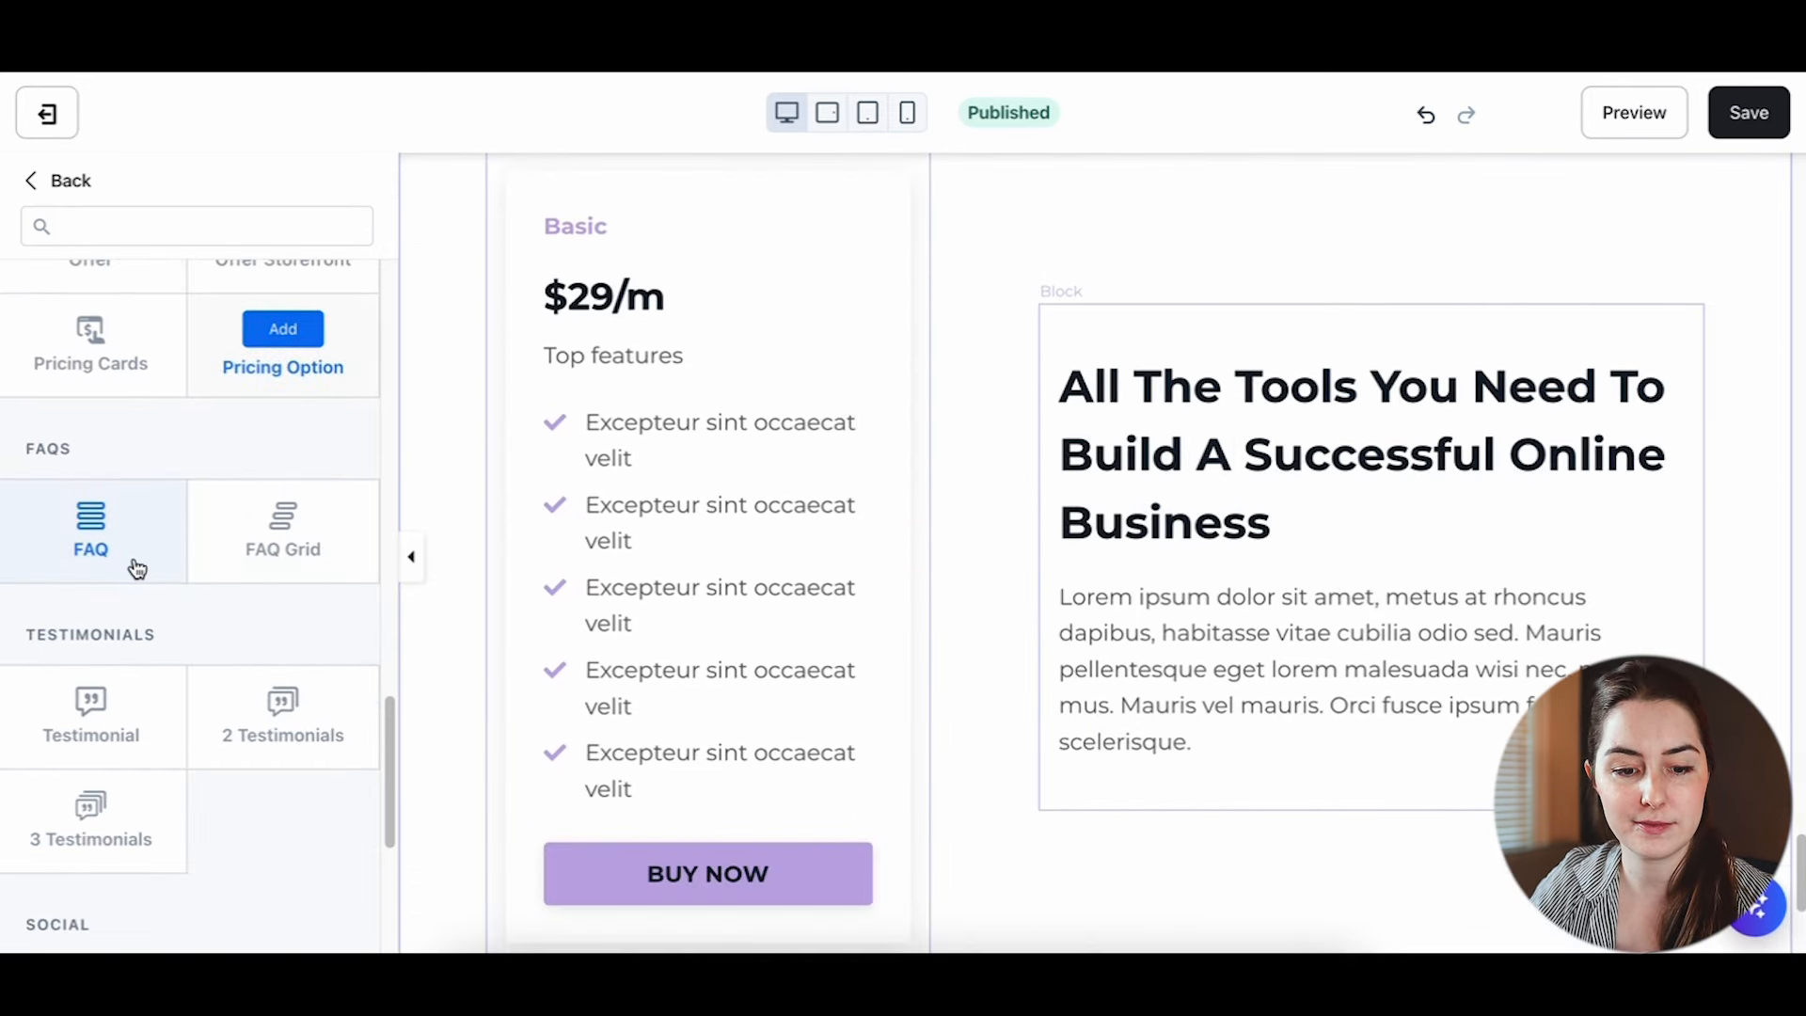
pyautogui.click(134, 563)
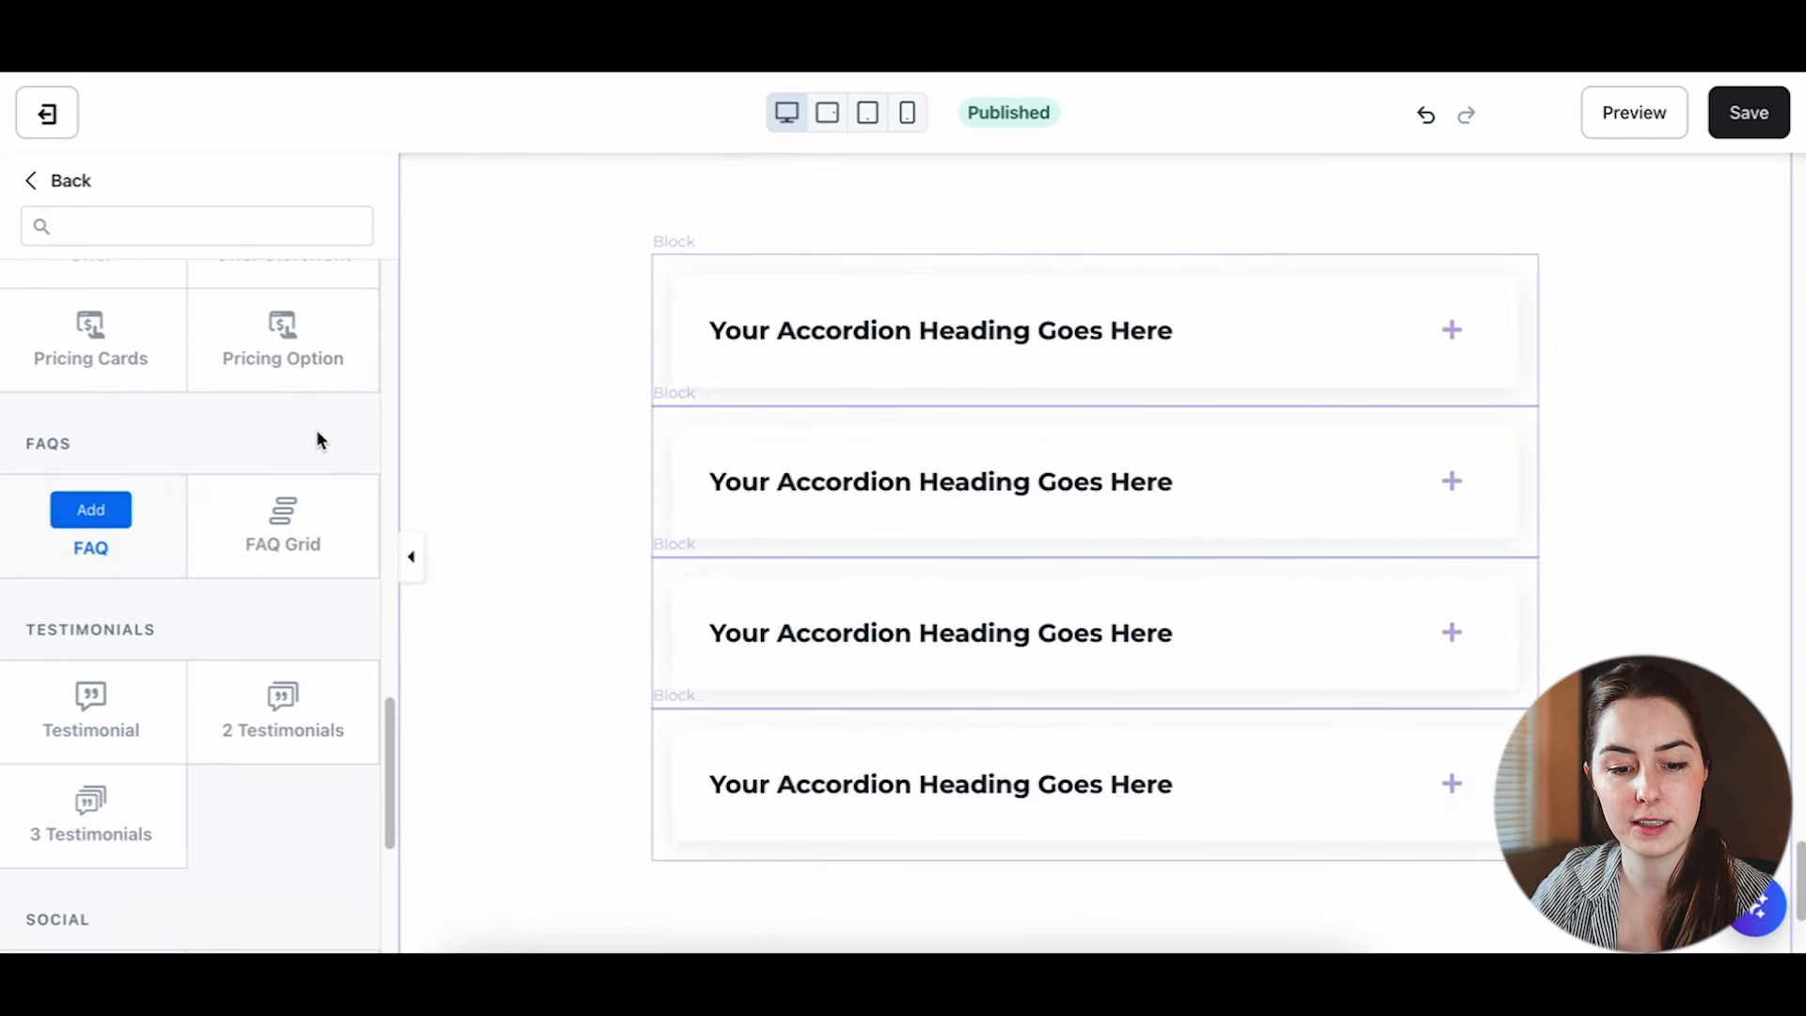
pyautogui.scroll(-5, 282, 649)
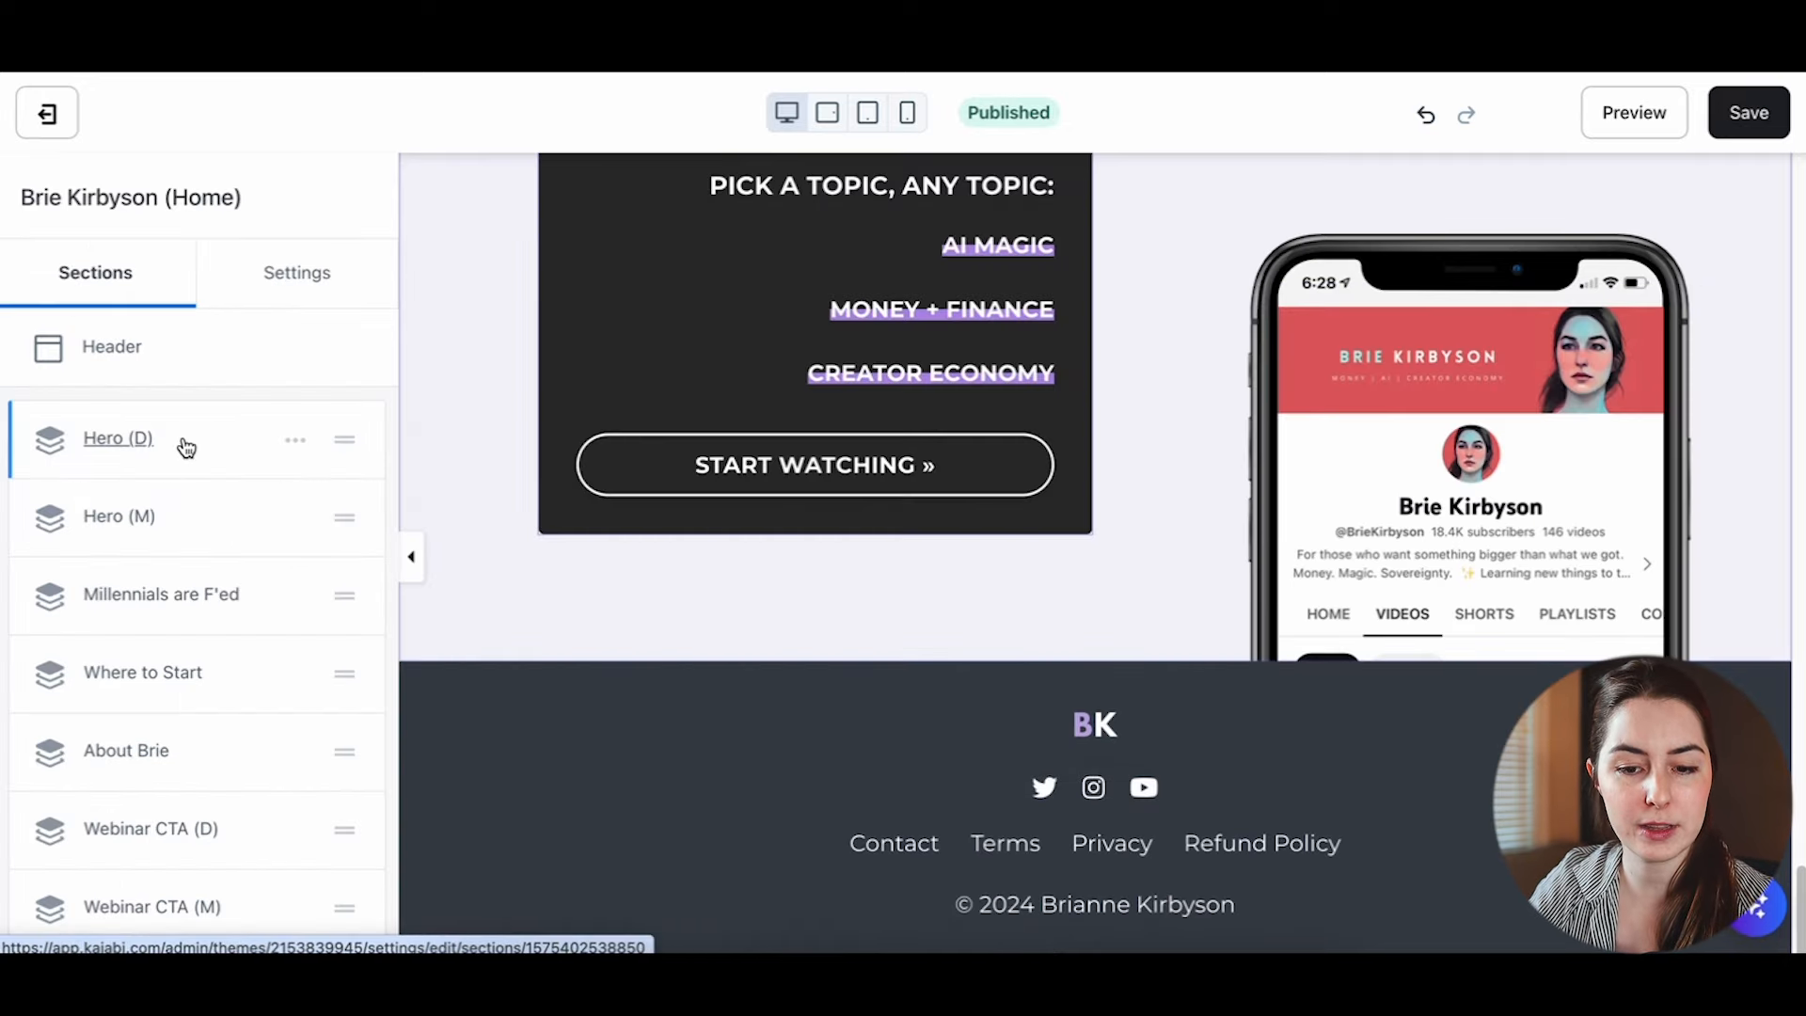
# Step: Open the Where to Start section and examine its Arrow, Subheading and Feature blocks and its available section settings
pyautogui.scroll(-2, 178, 596)
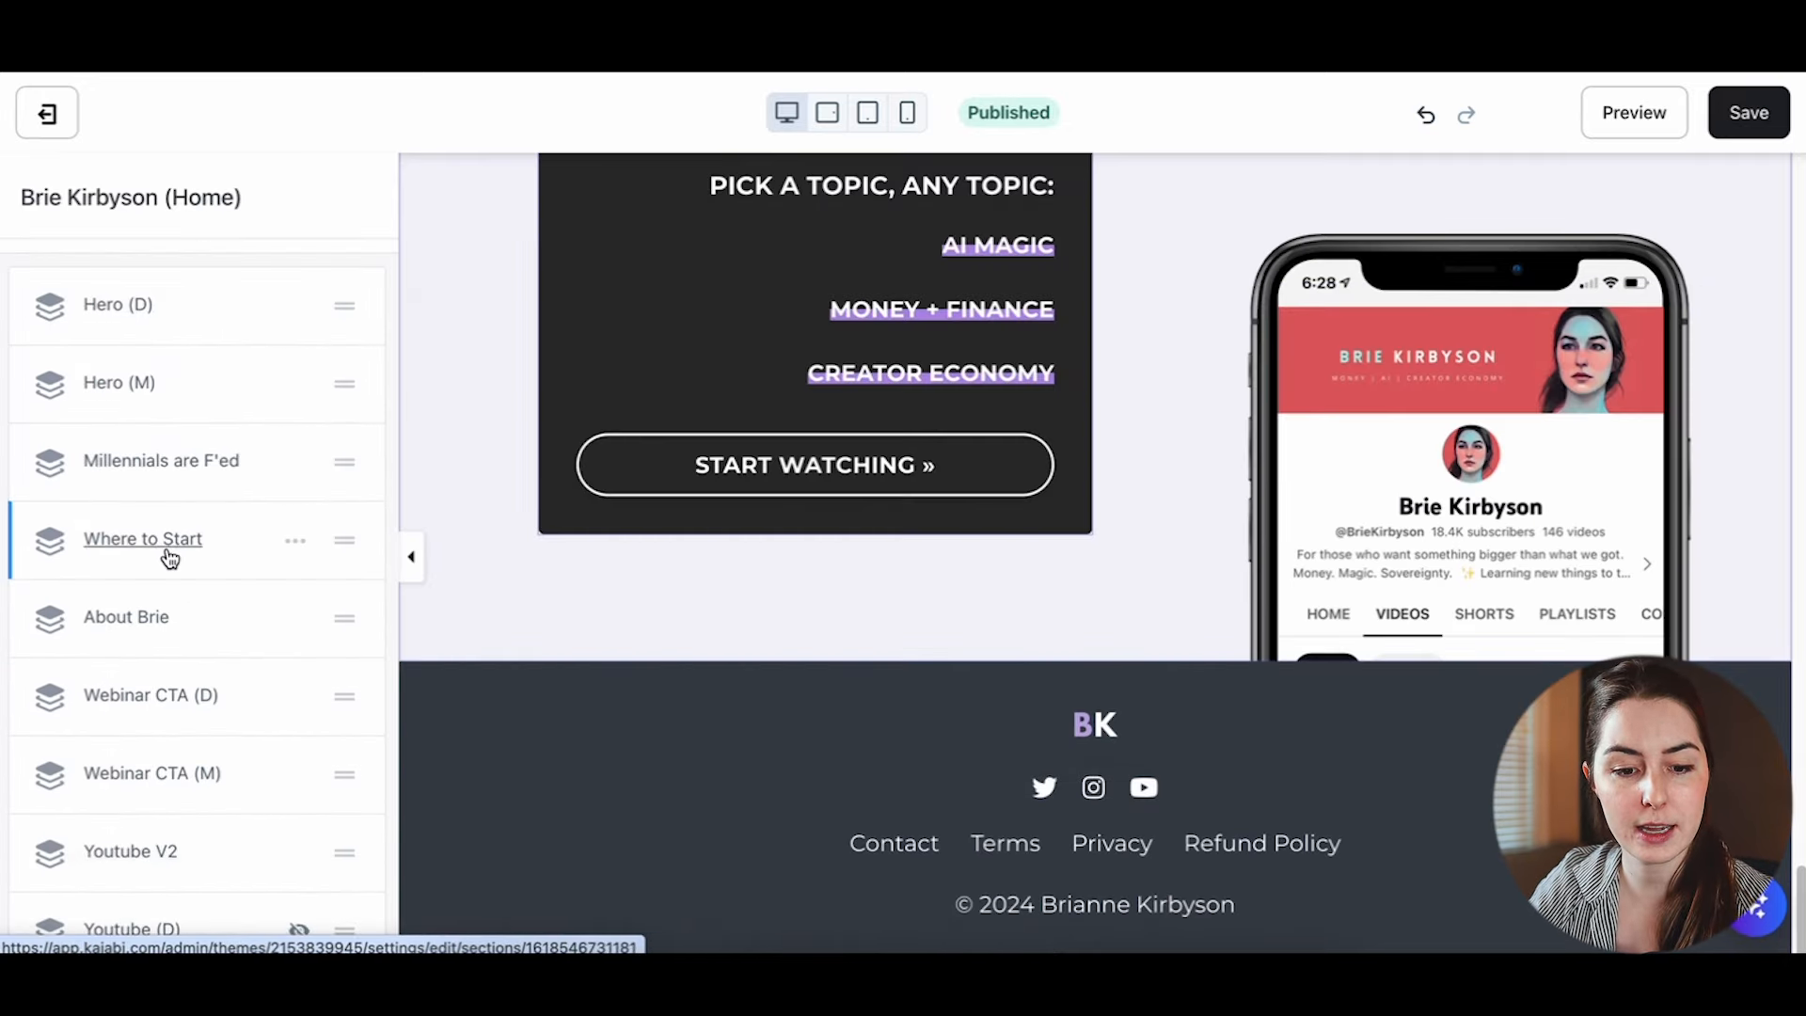
pyautogui.click(167, 553)
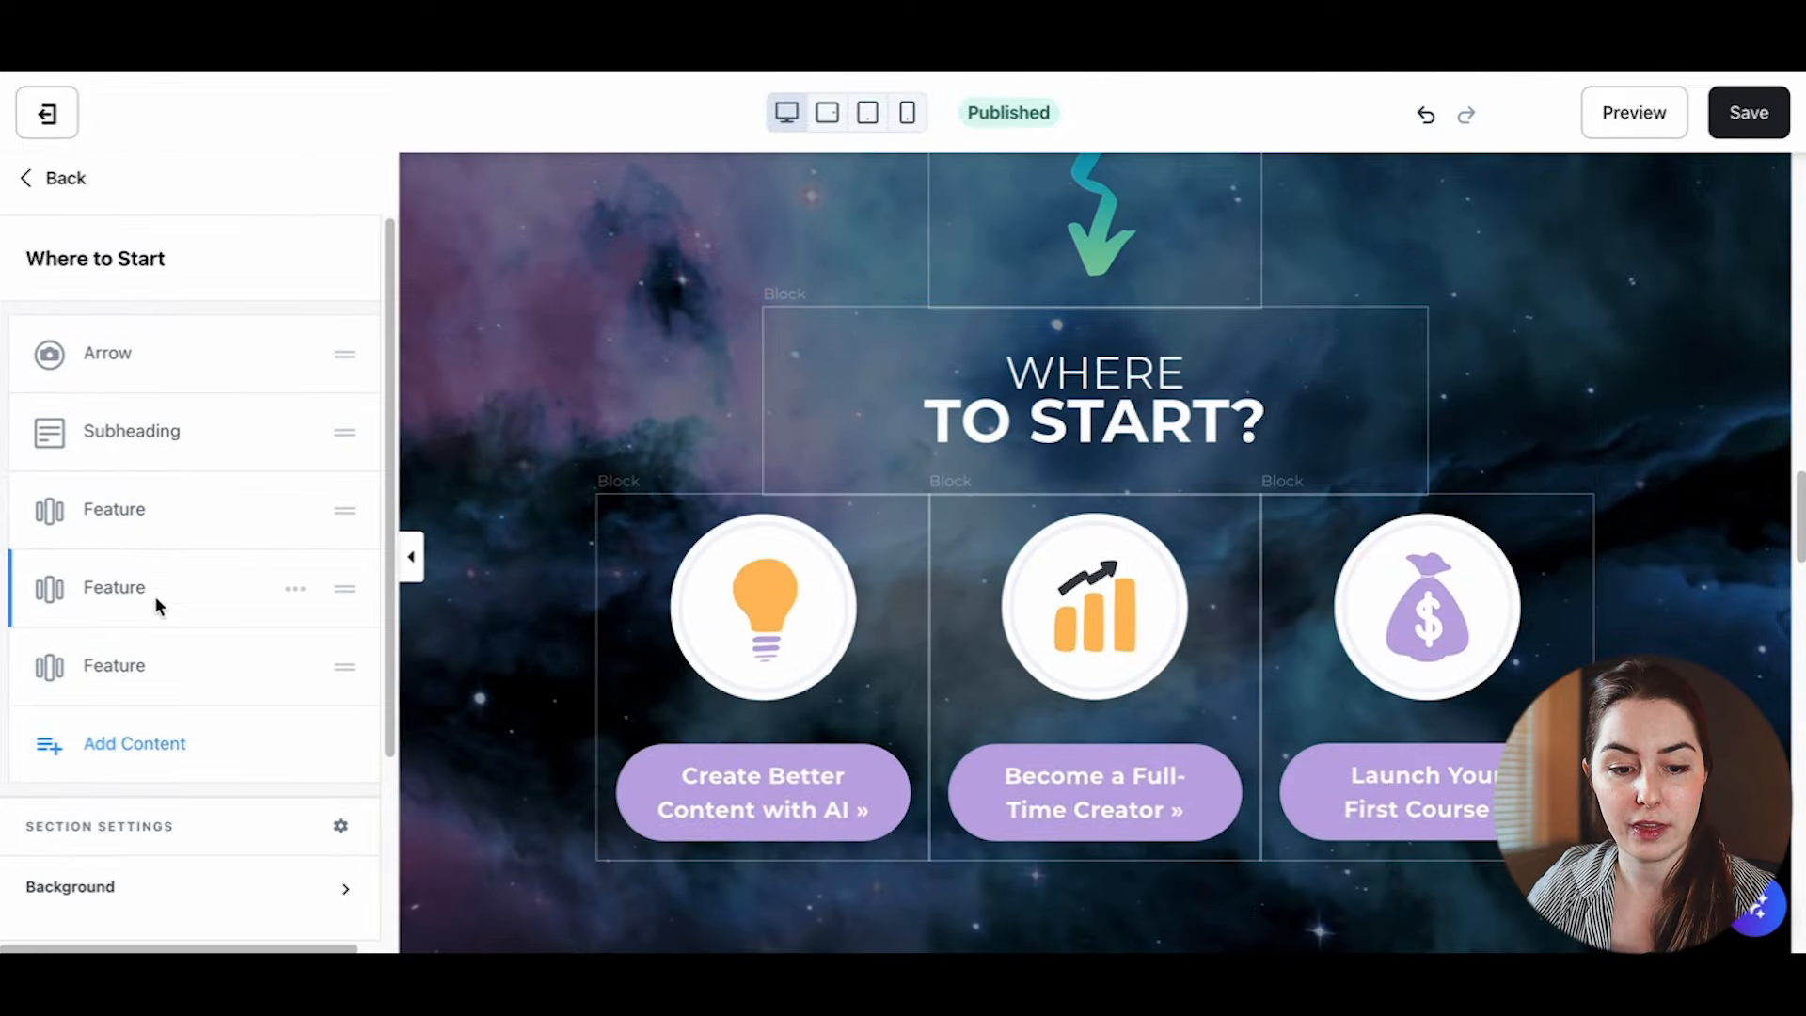
pyautogui.scroll(1, 746, 473)
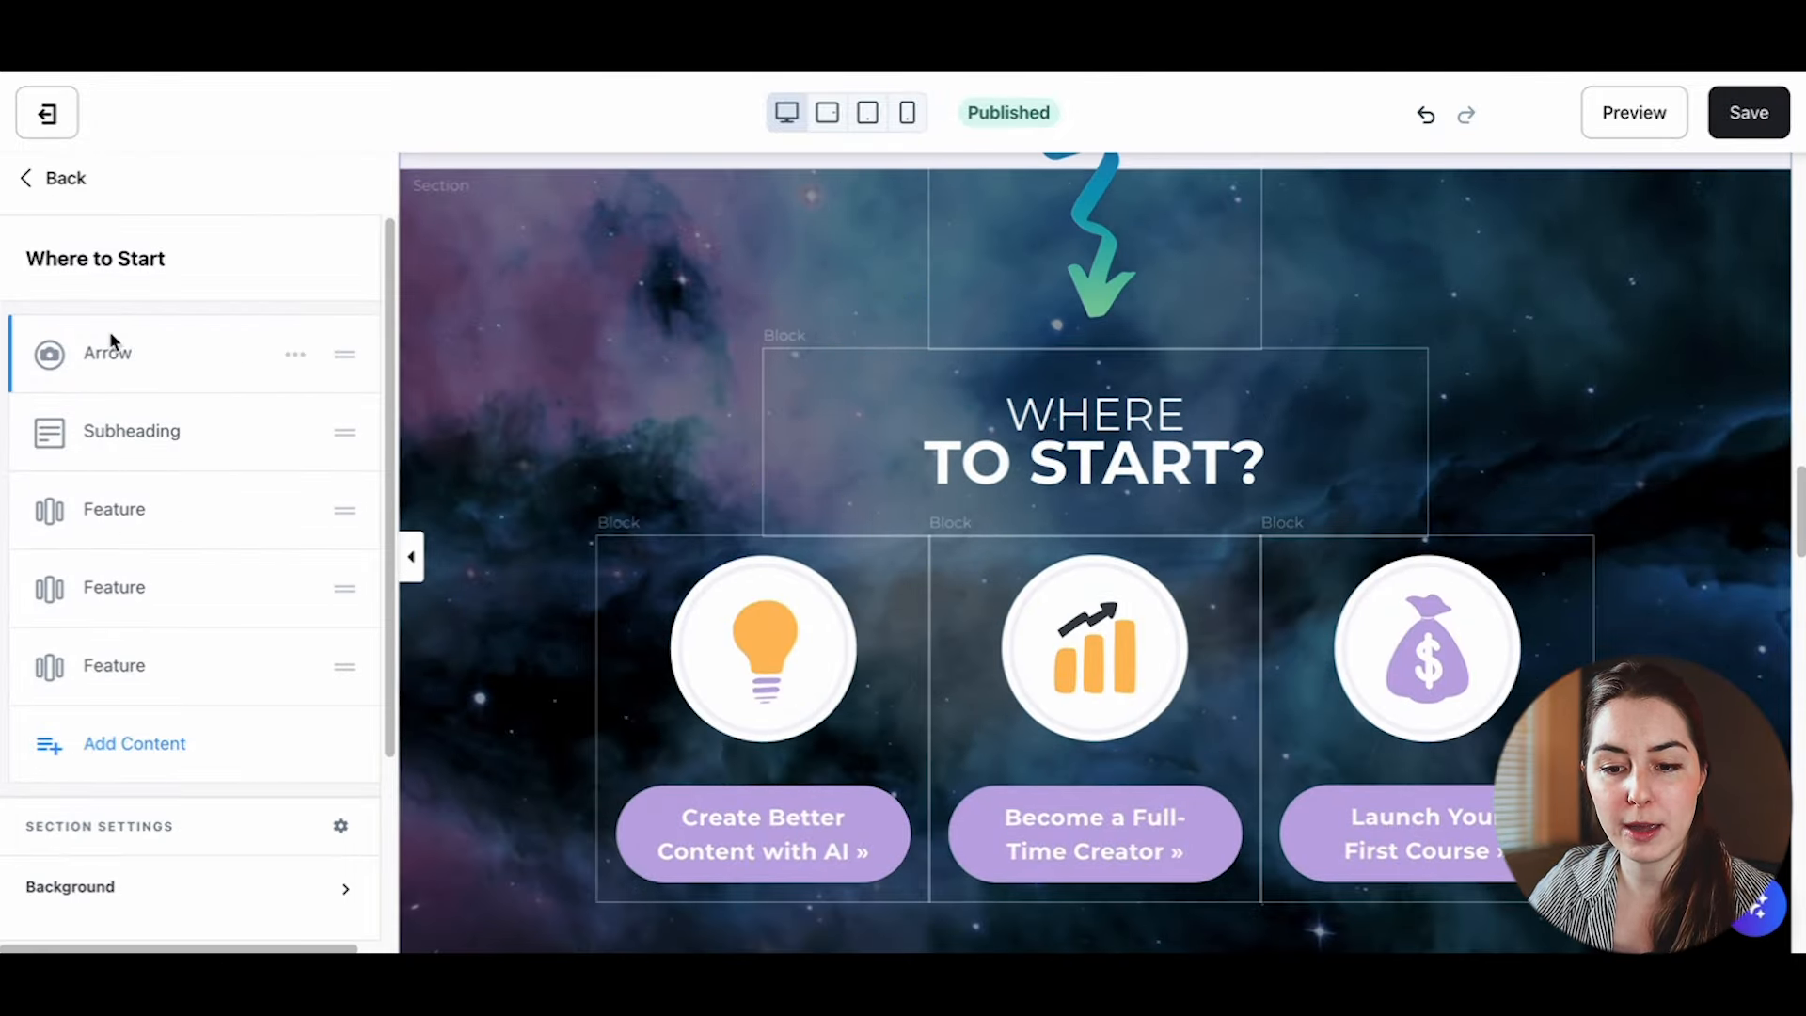
pyautogui.scroll(-1, 972, 421)
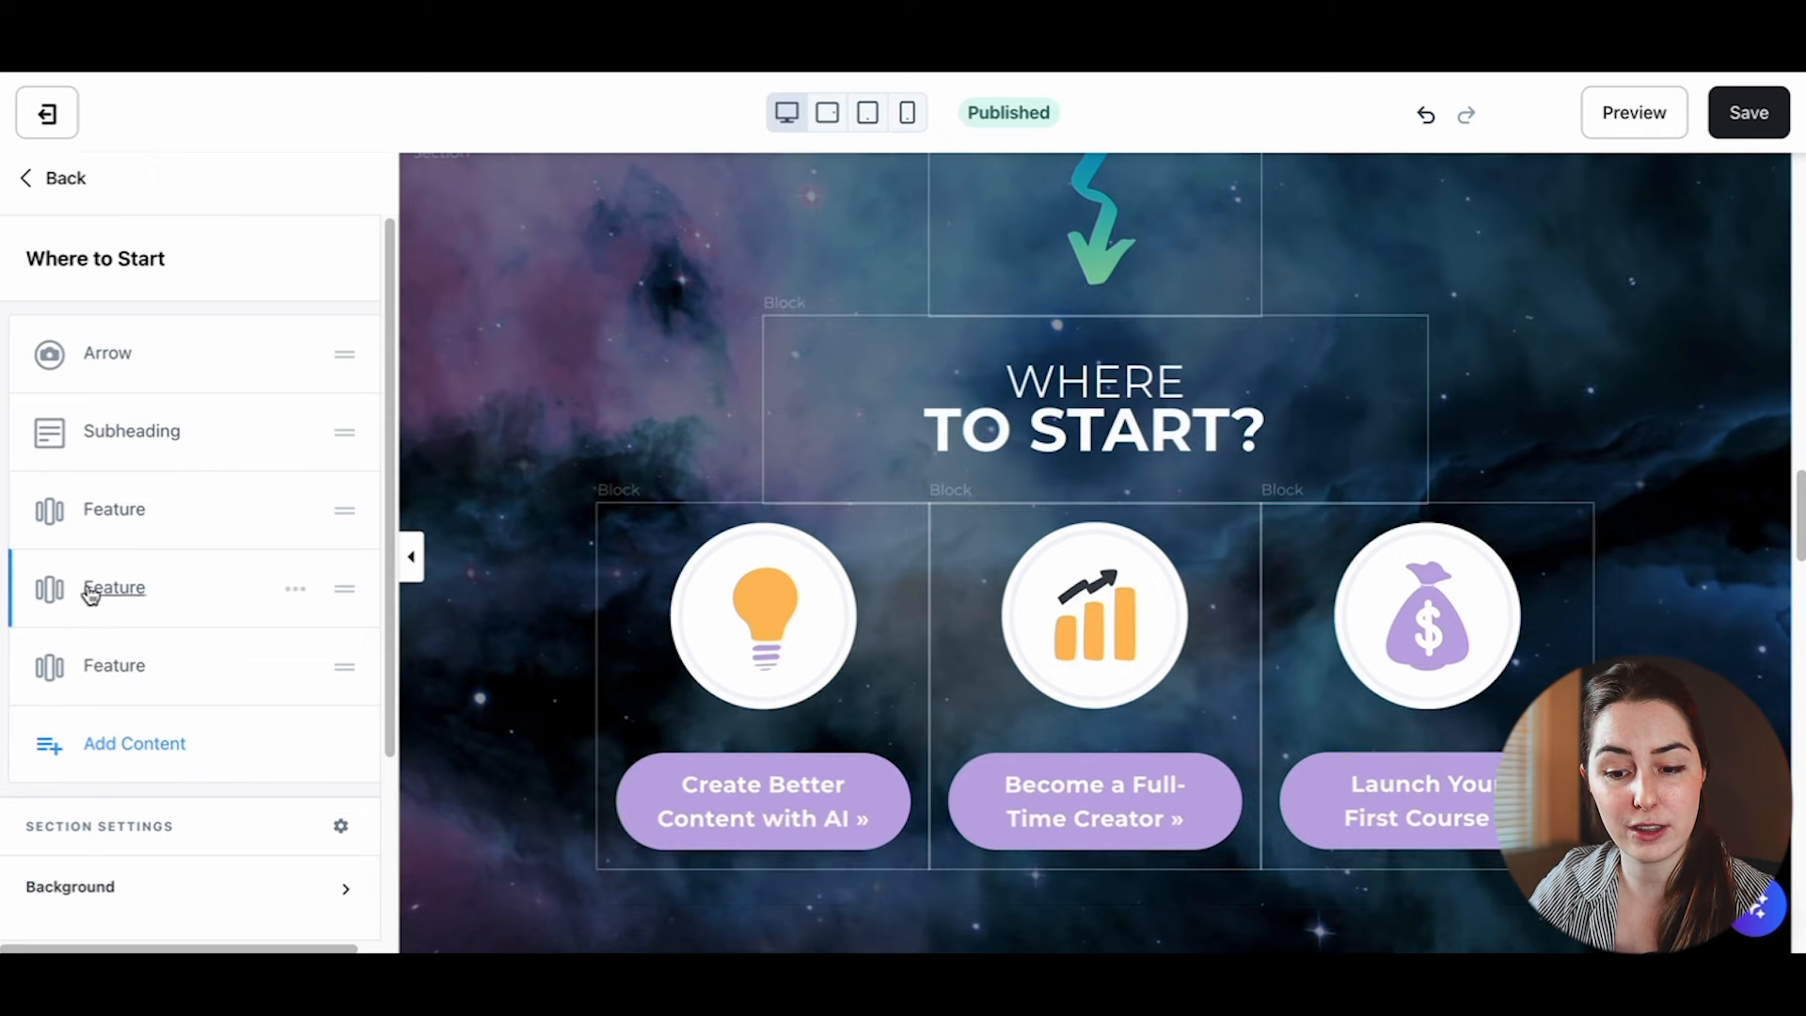
pyautogui.scroll(-3, 1240, 743)
pyautogui.scroll(-1, 1239, 743)
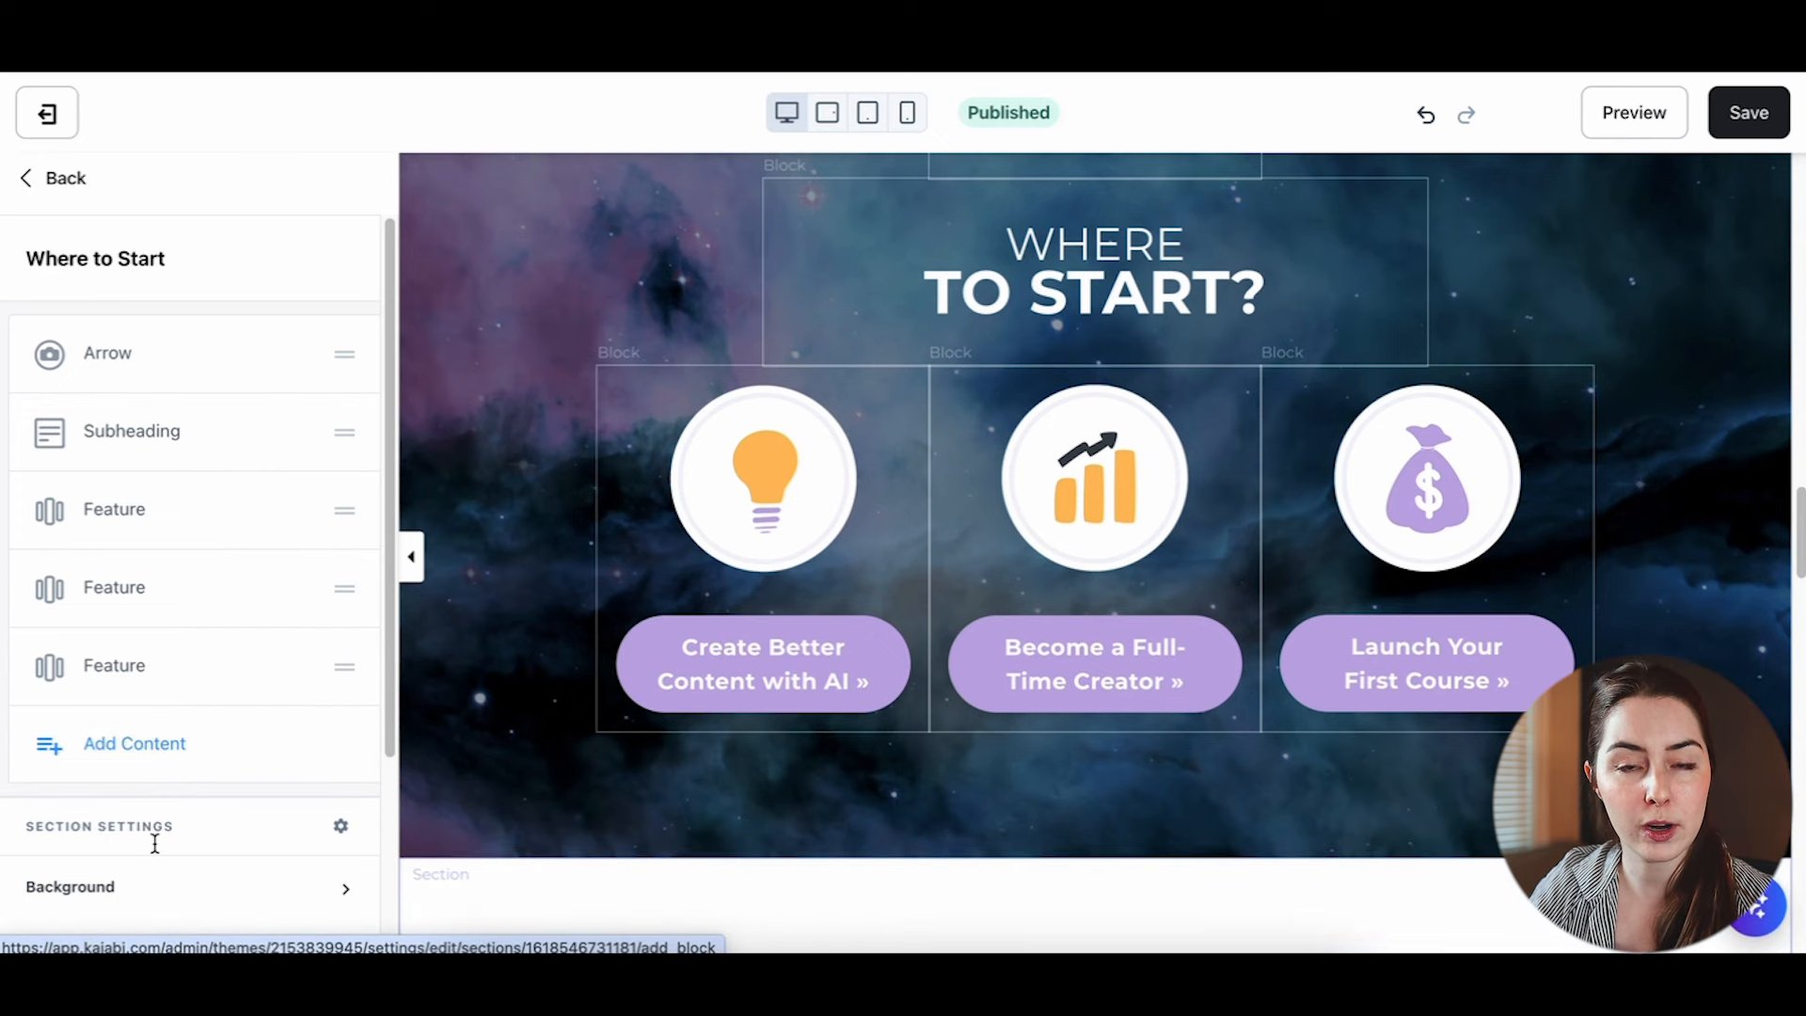
pyautogui.scroll(-1, 281, 717)
pyautogui.scroll(-5, 281, 716)
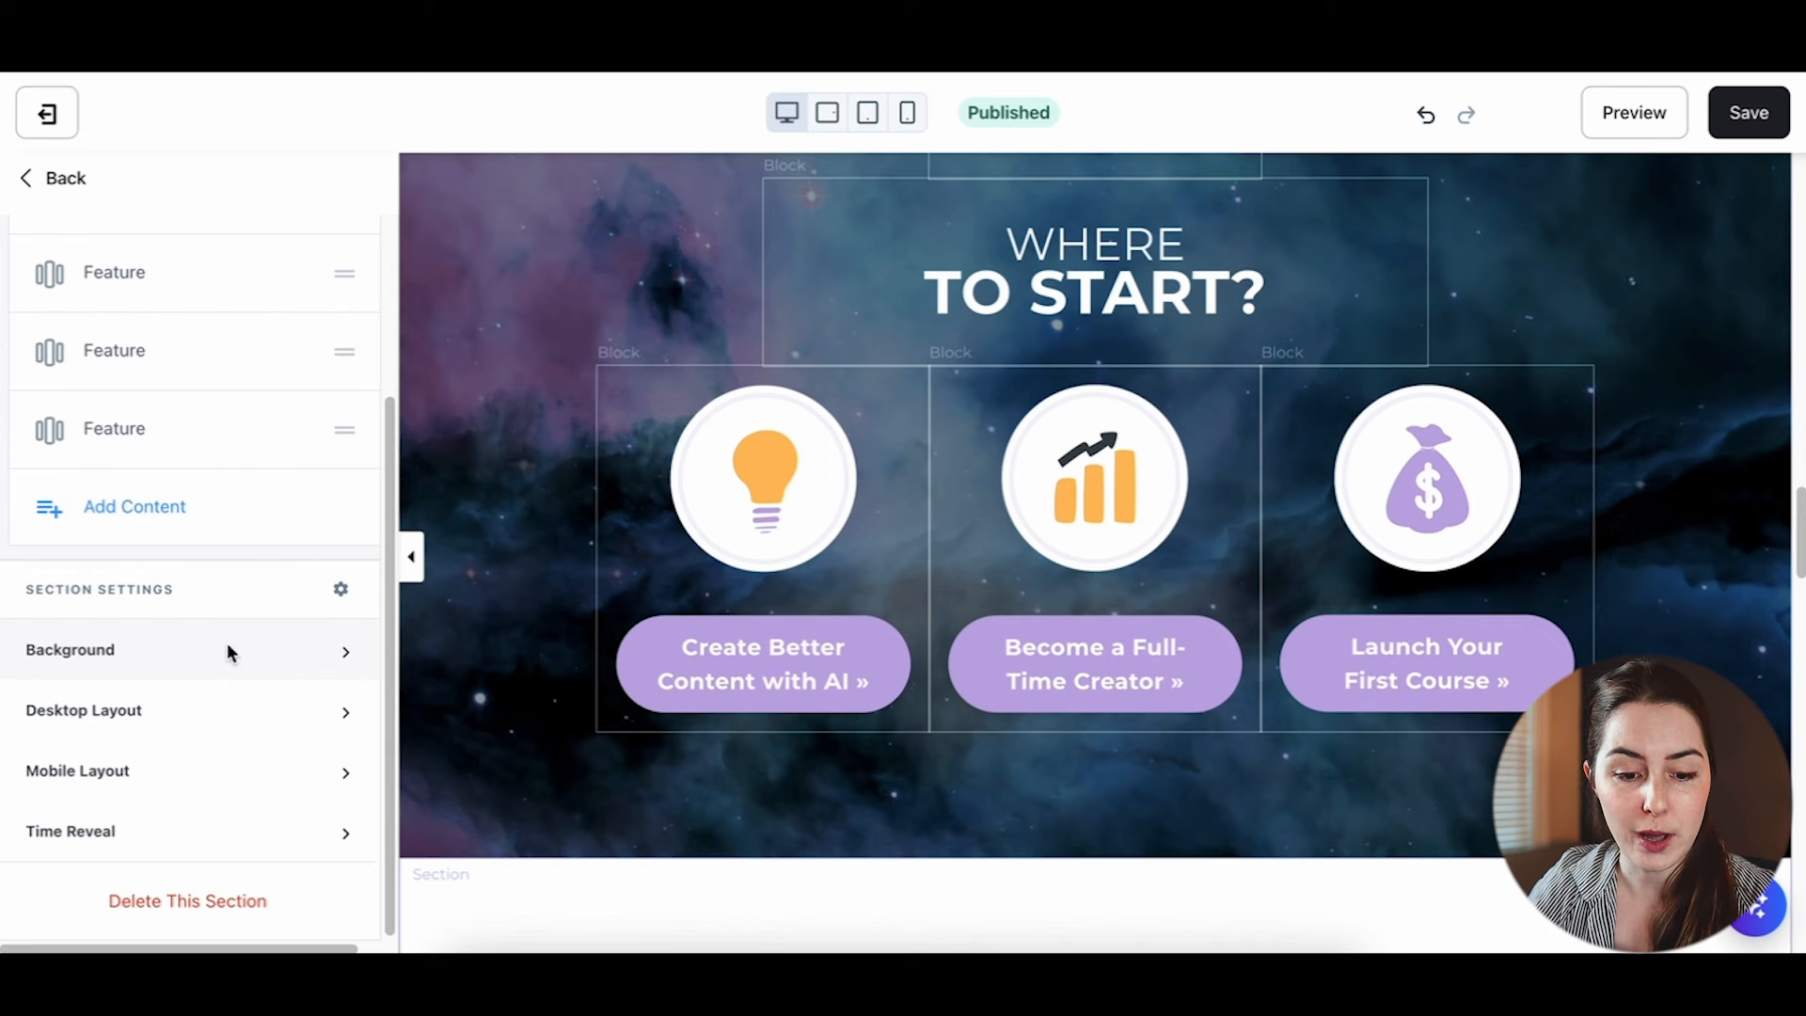
# Step: Examine the Where to Start section's Desktop Layout and Mobile Layout settings, and return to the section list
pyautogui.click(254, 711)
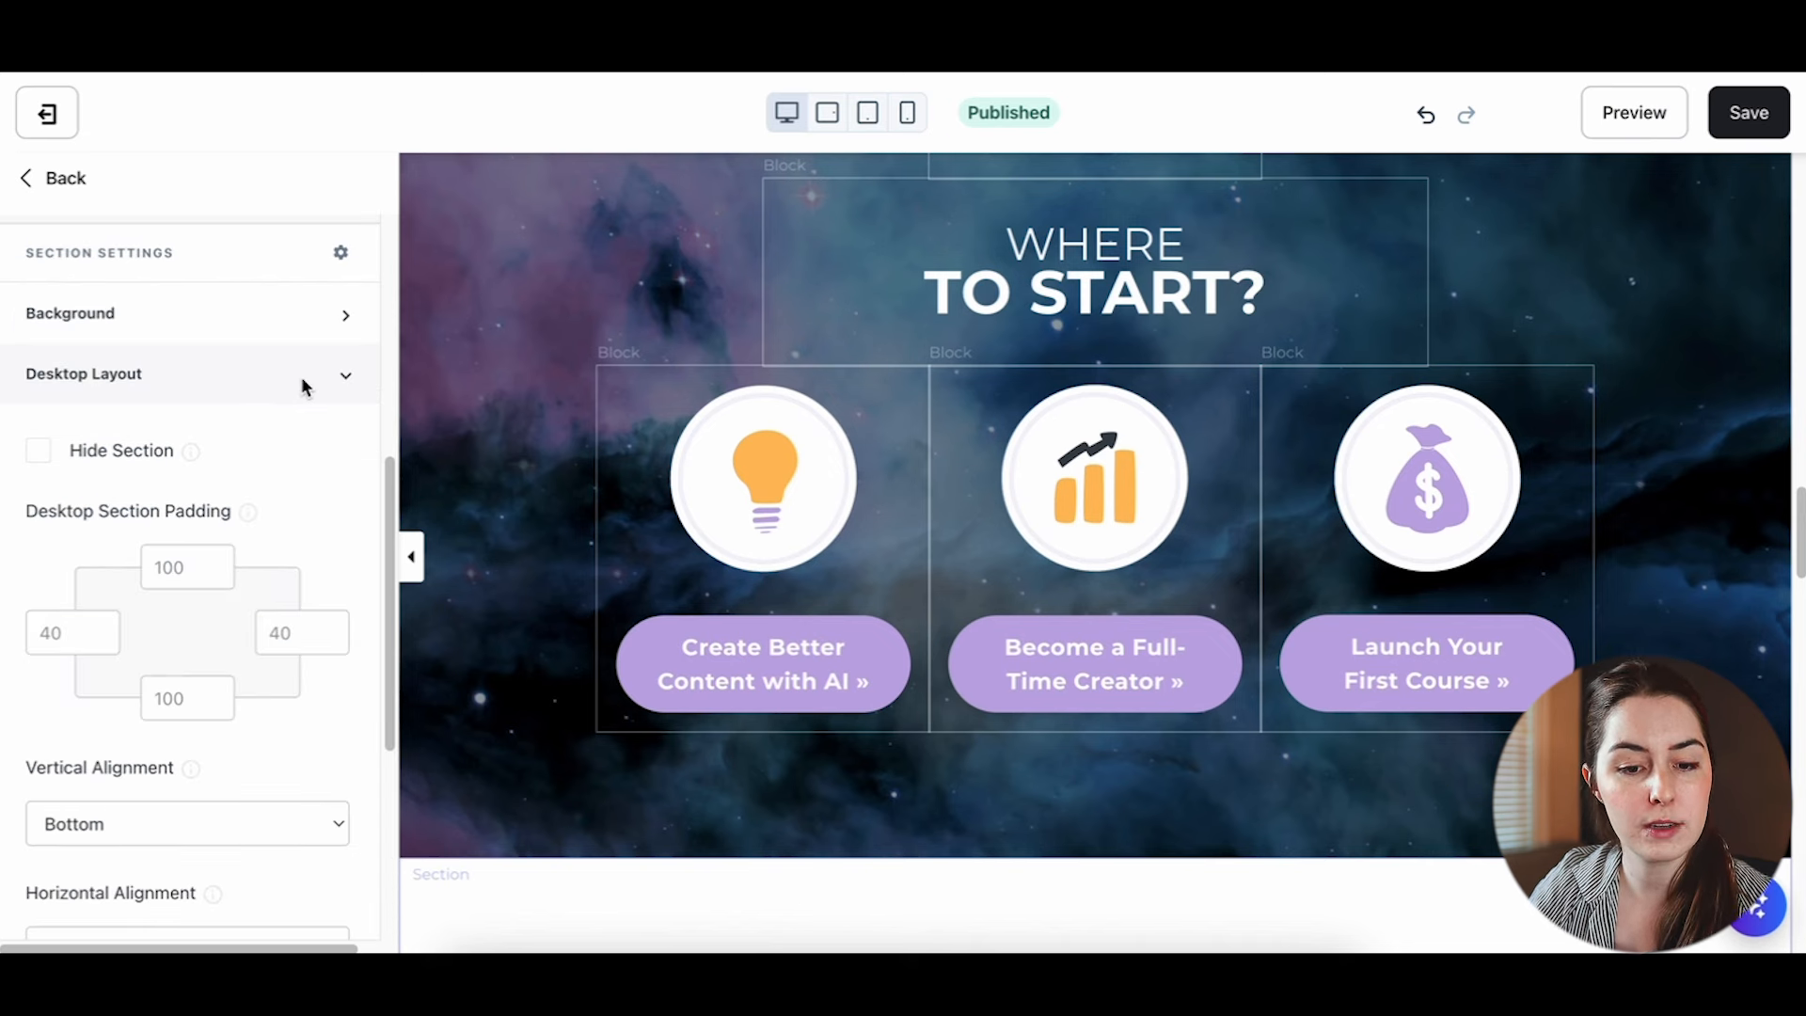
pyautogui.click(299, 376)
pyautogui.click(230, 794)
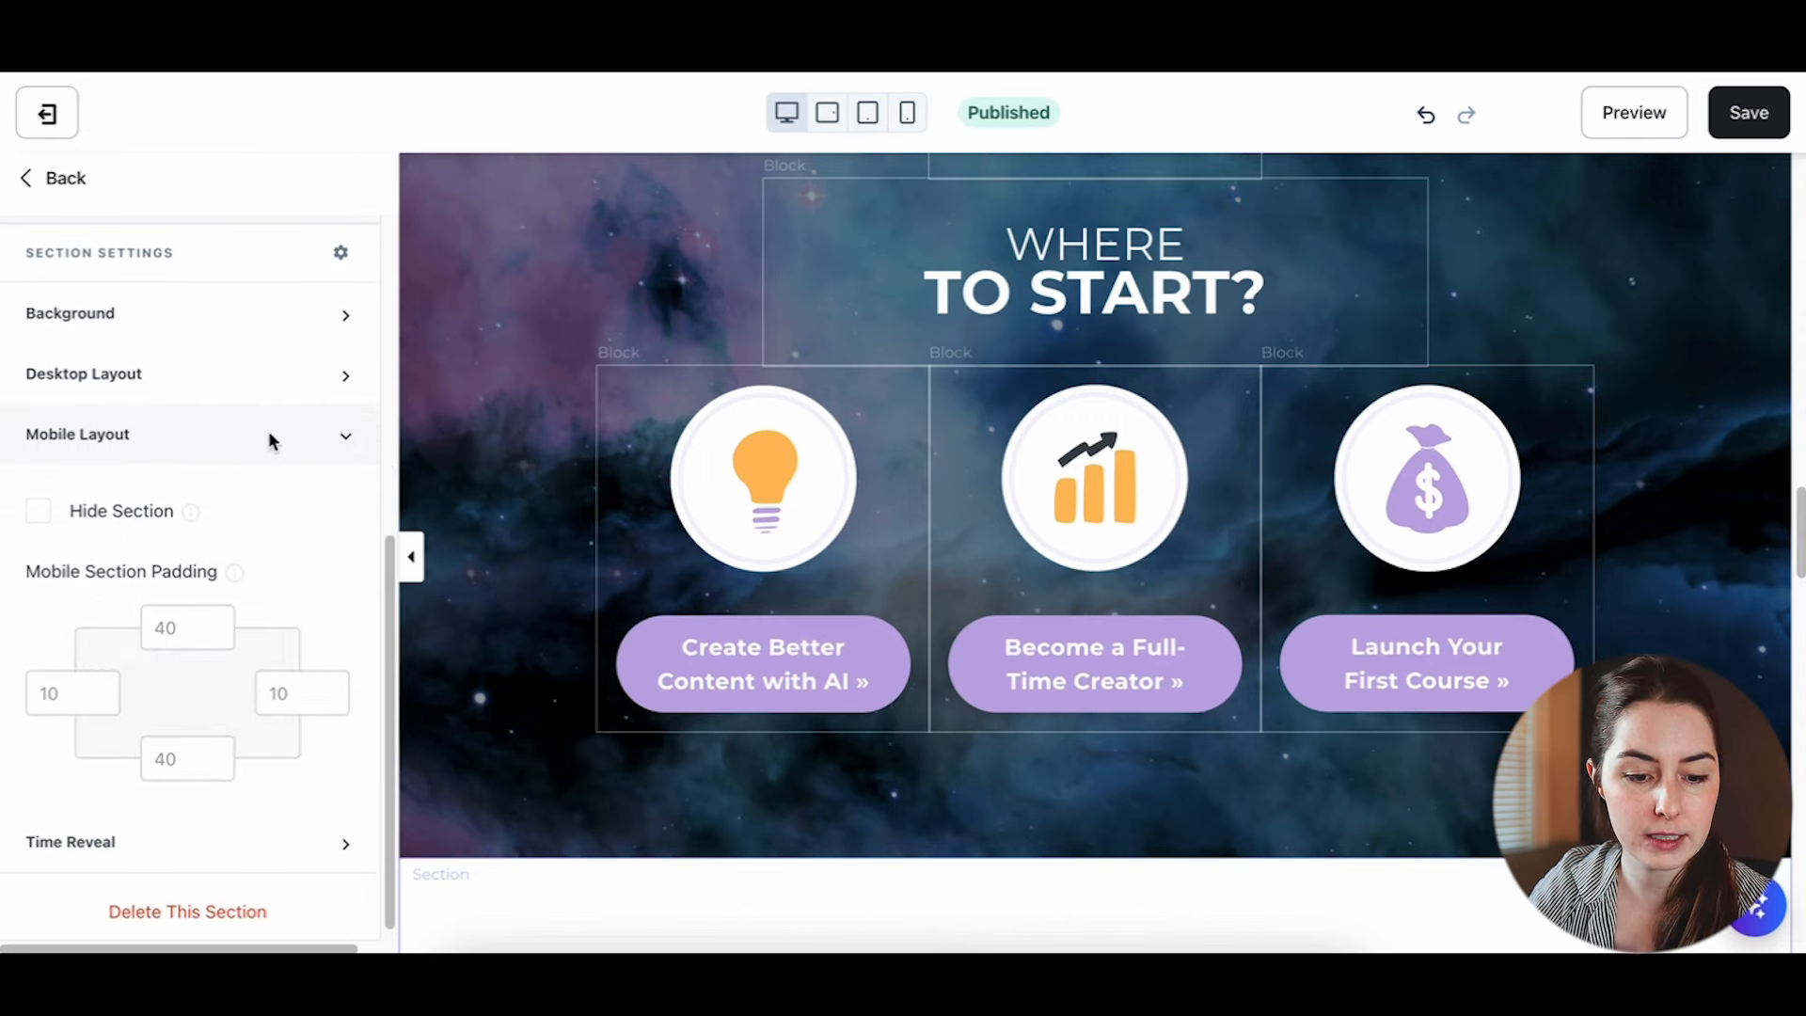
pyautogui.click(271, 432)
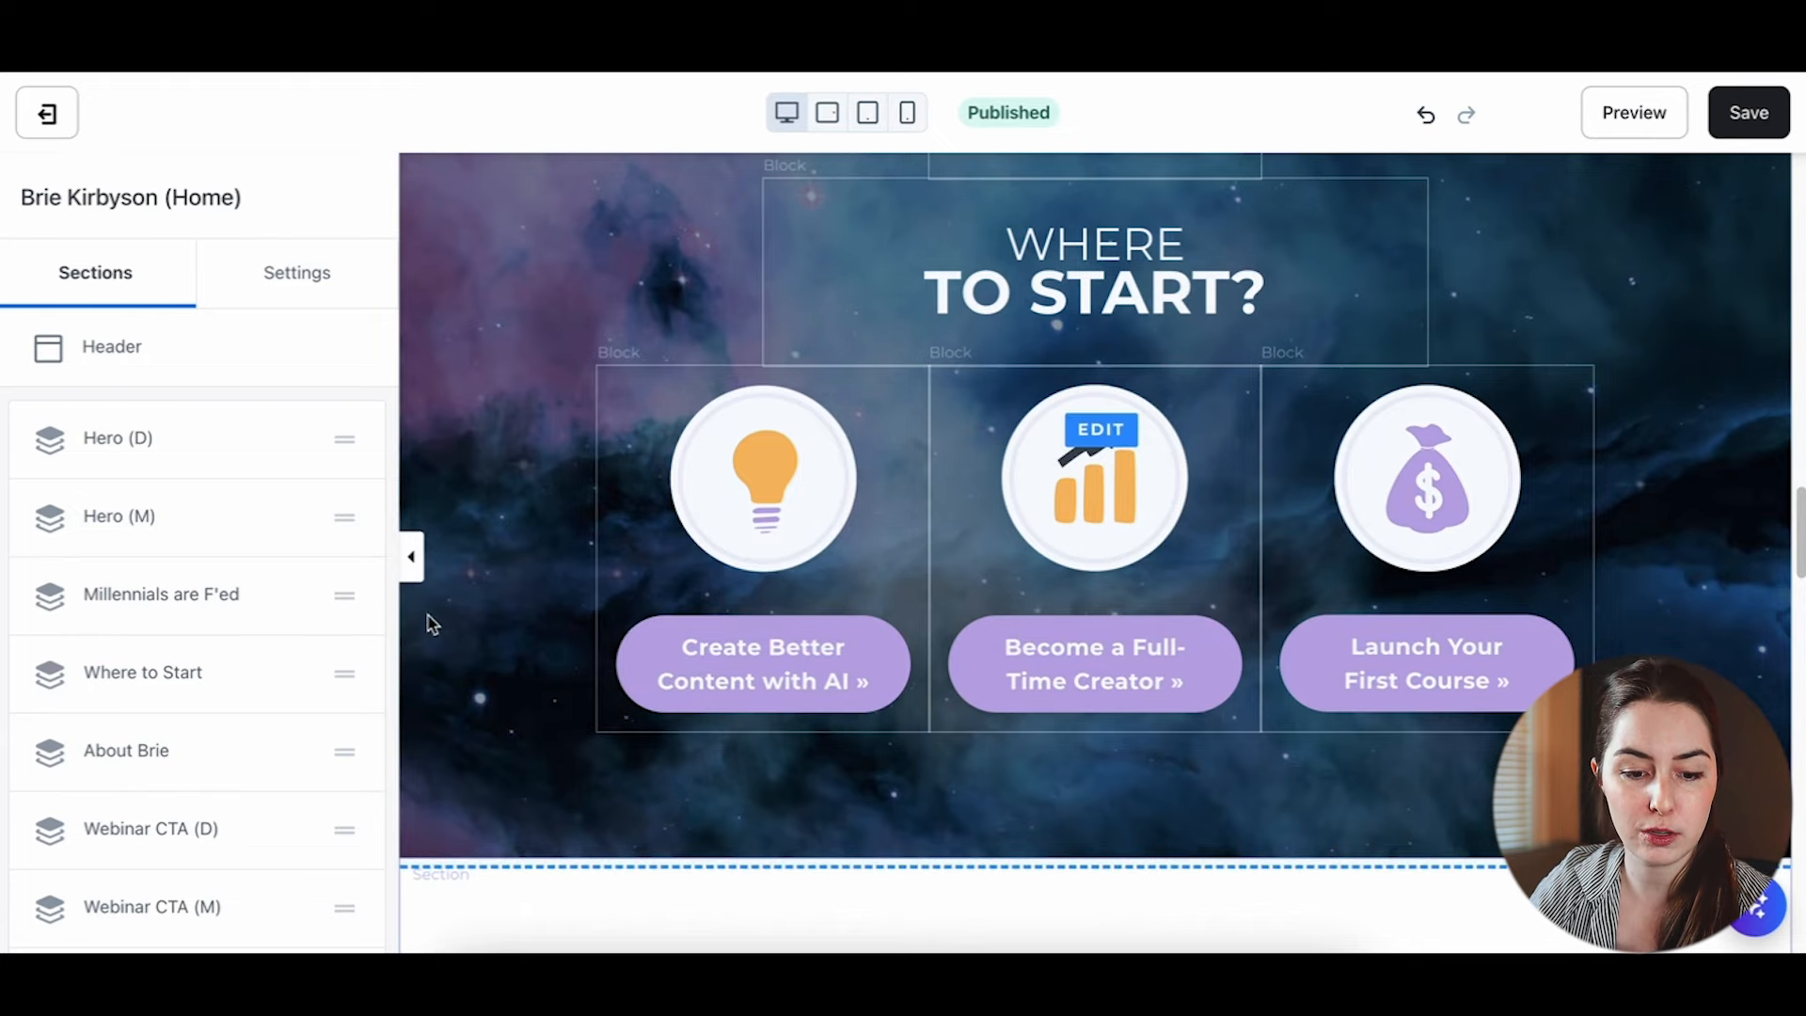
# Step: Move the Where to Start section above Millennials are F'ed and put it back in its original place
pyautogui.moveTo(350, 671); pyautogui.dragTo(347, 618)
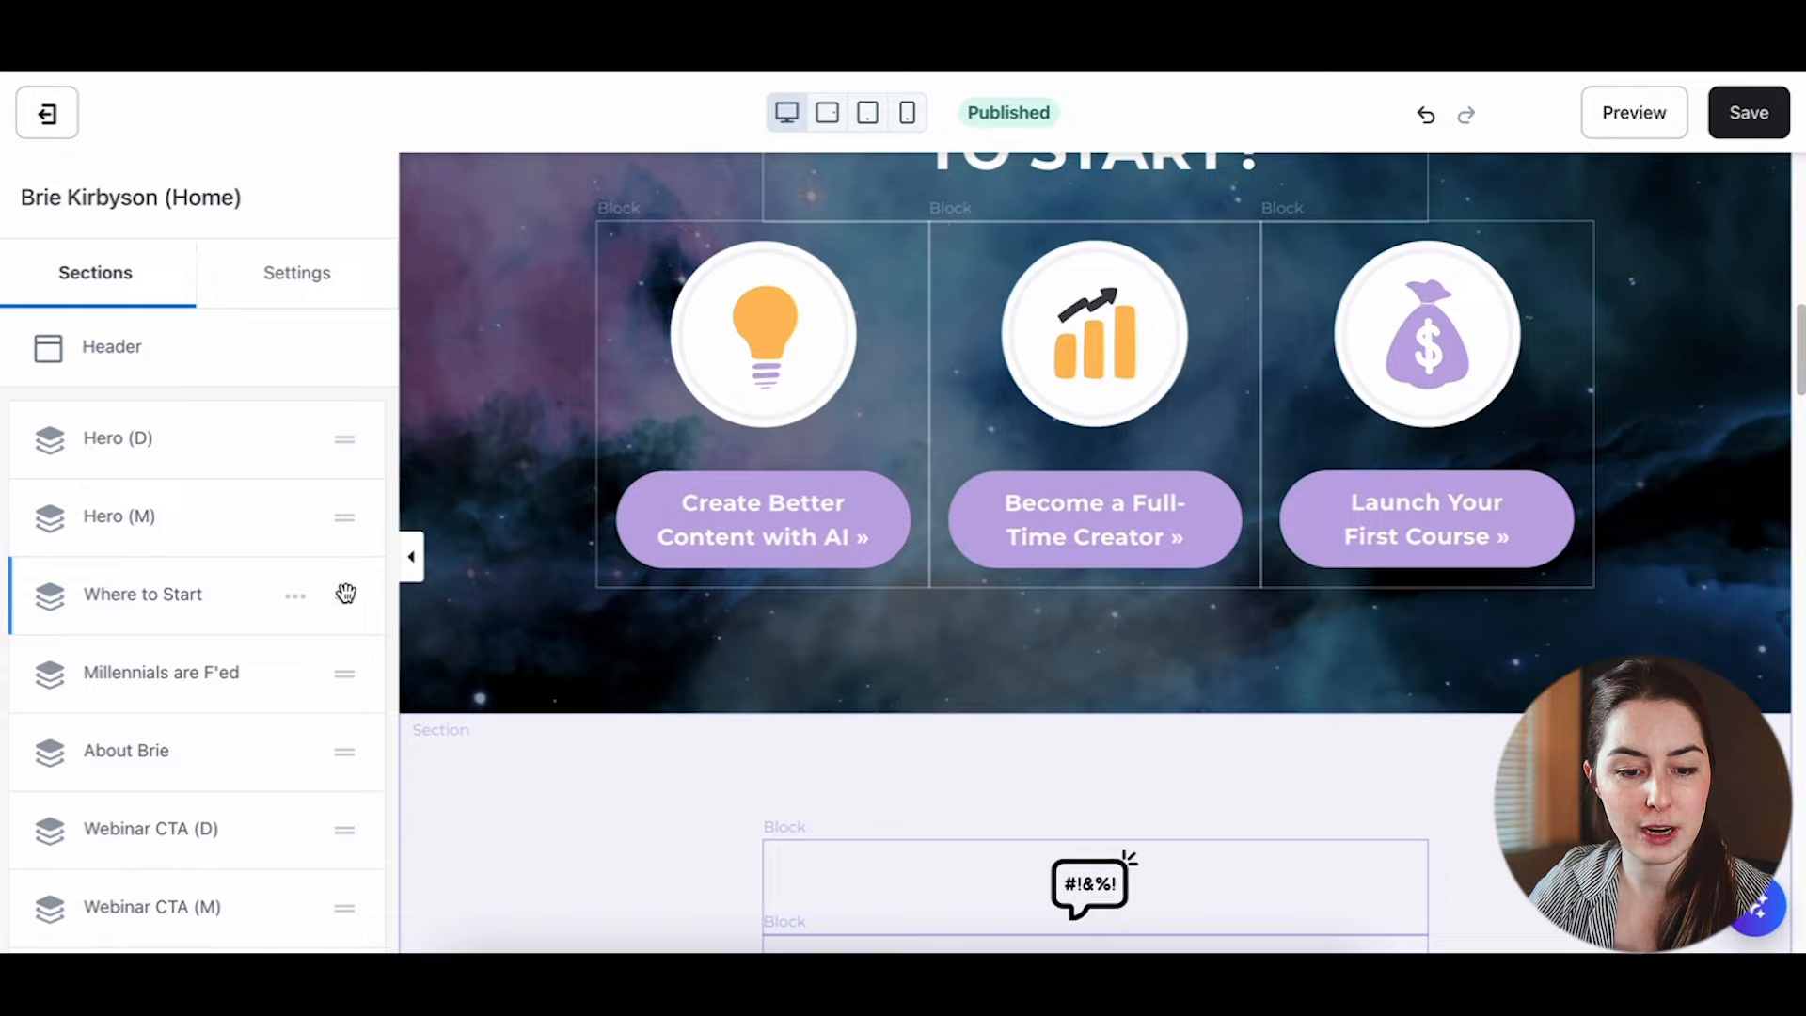
pyautogui.moveTo(342, 593); pyautogui.dragTo(347, 669)
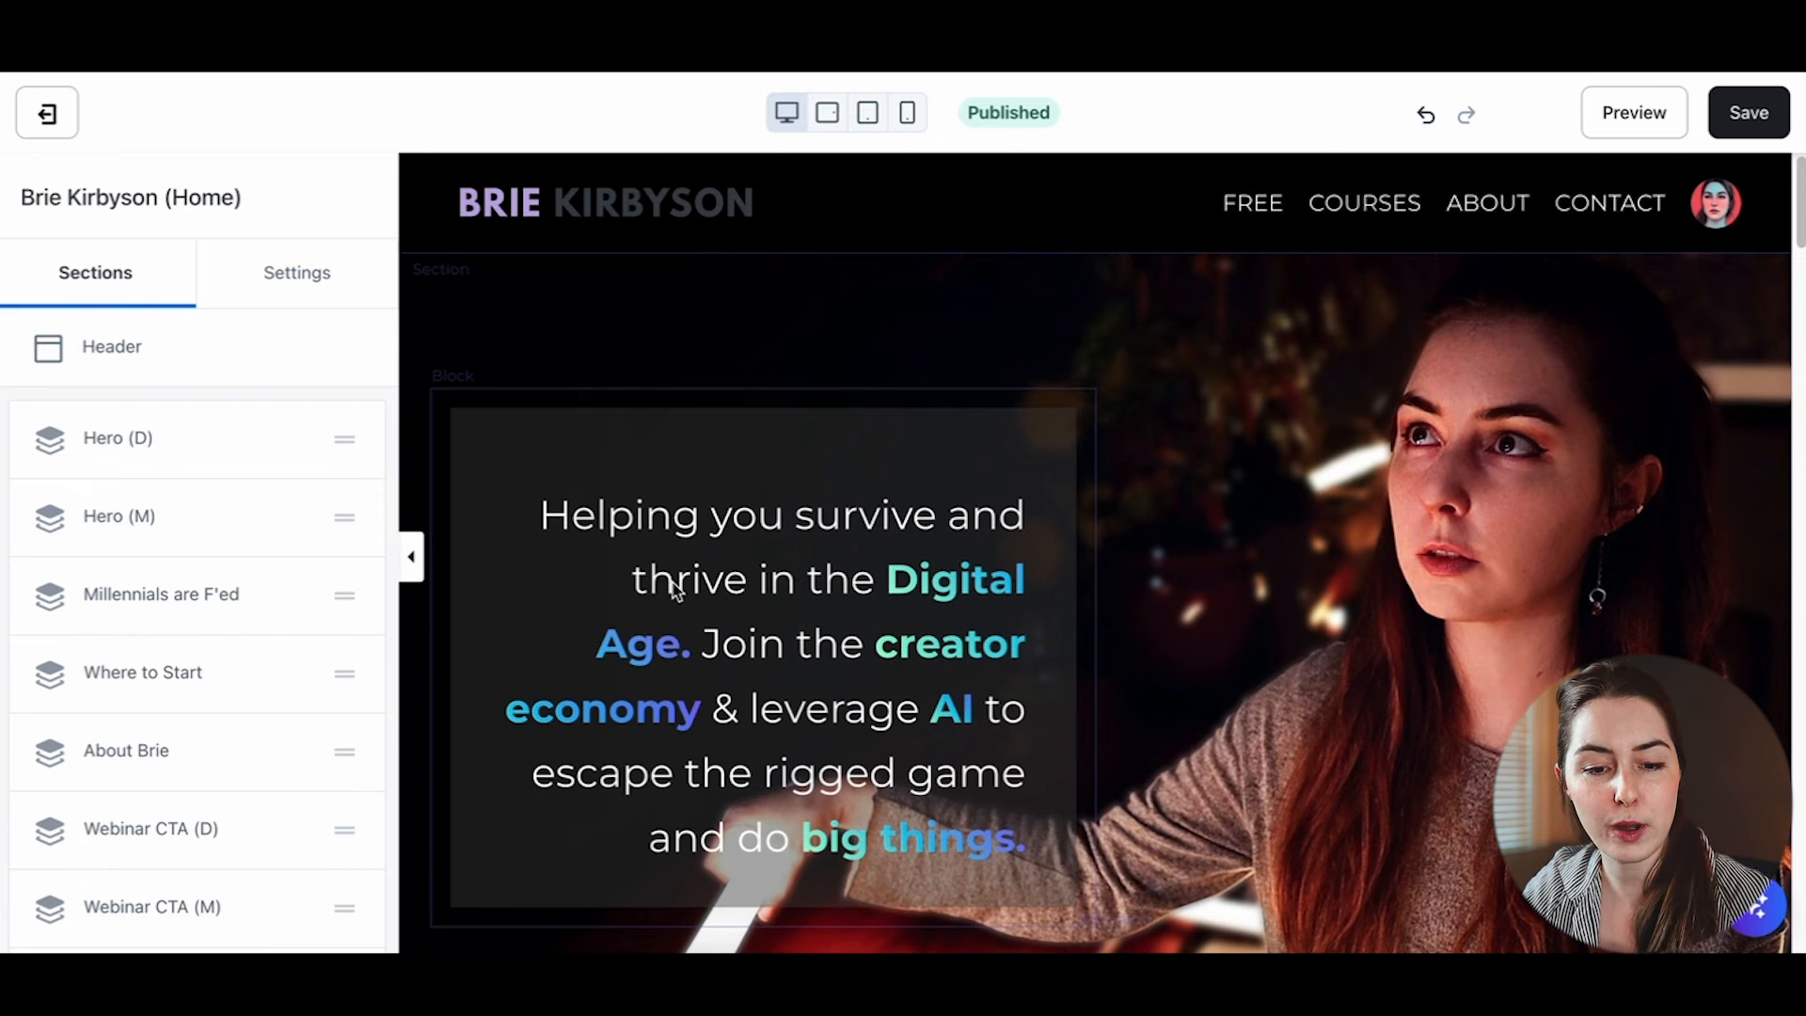
# Step: Examine the gradient text rule in the page's custom CSS with the code field enlarged, and leave the page editor
pyautogui.scroll(-1, 1262, 480)
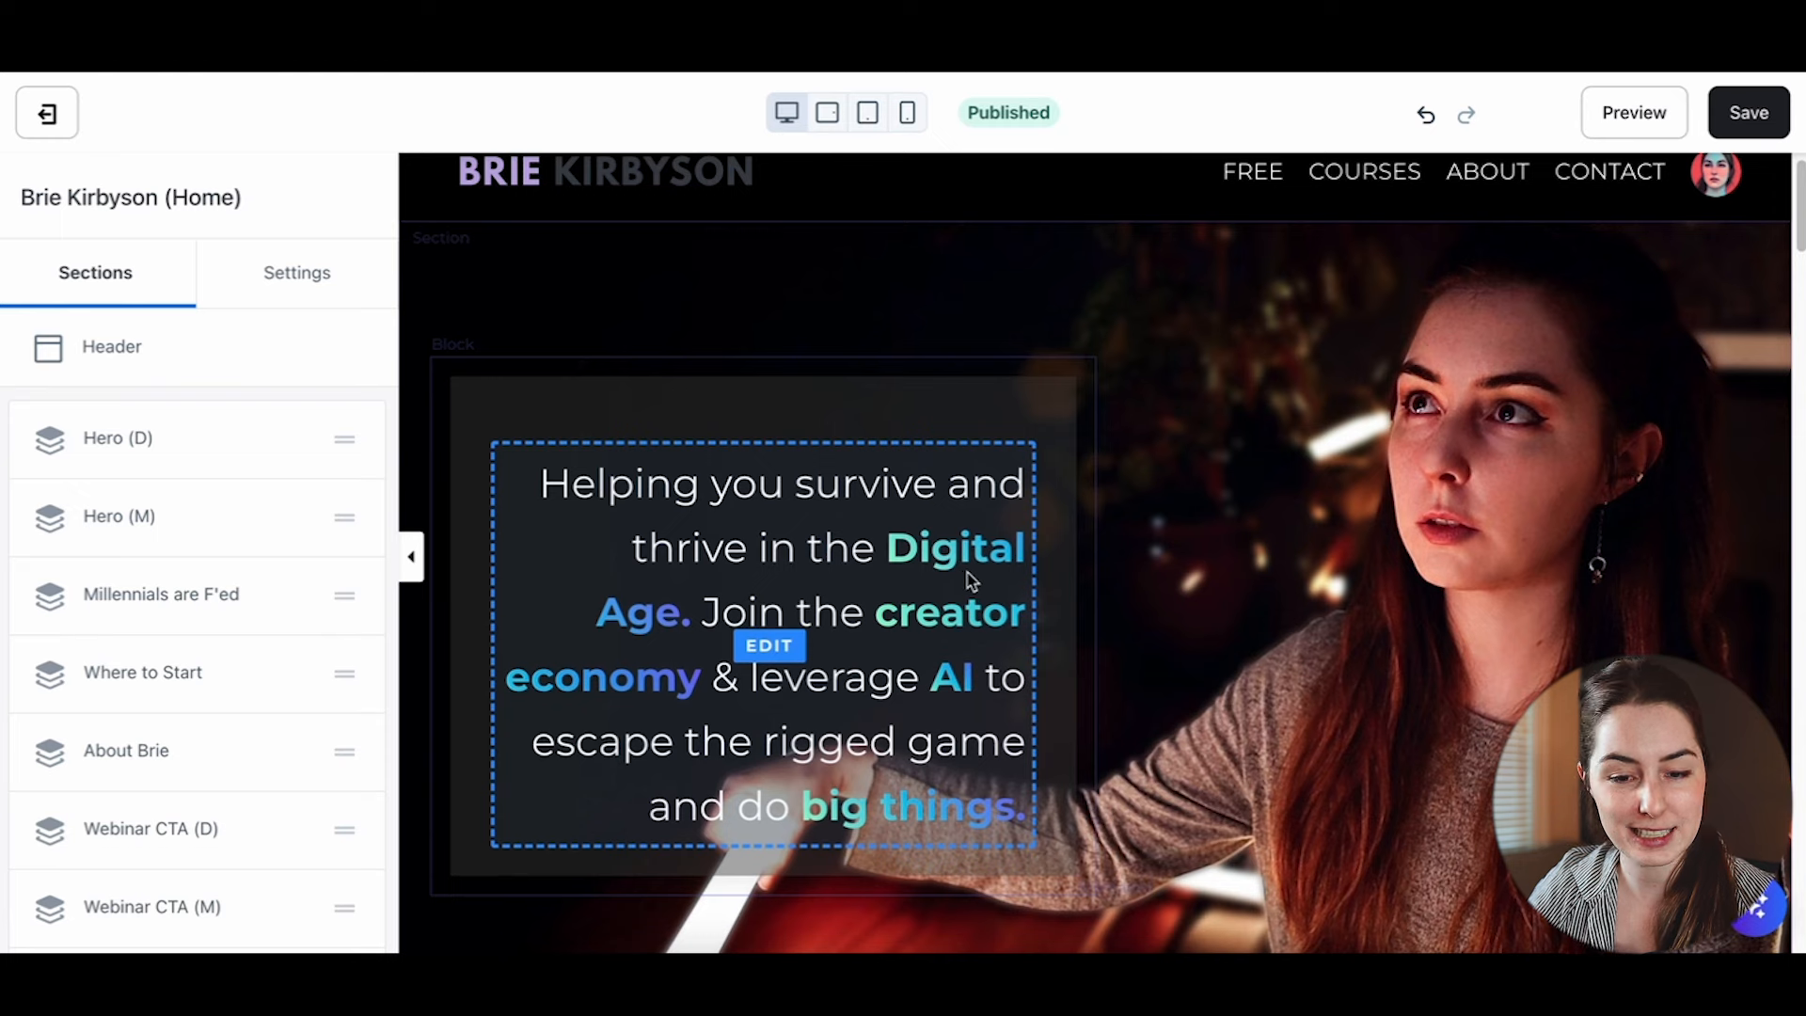
pyautogui.click(270, 247)
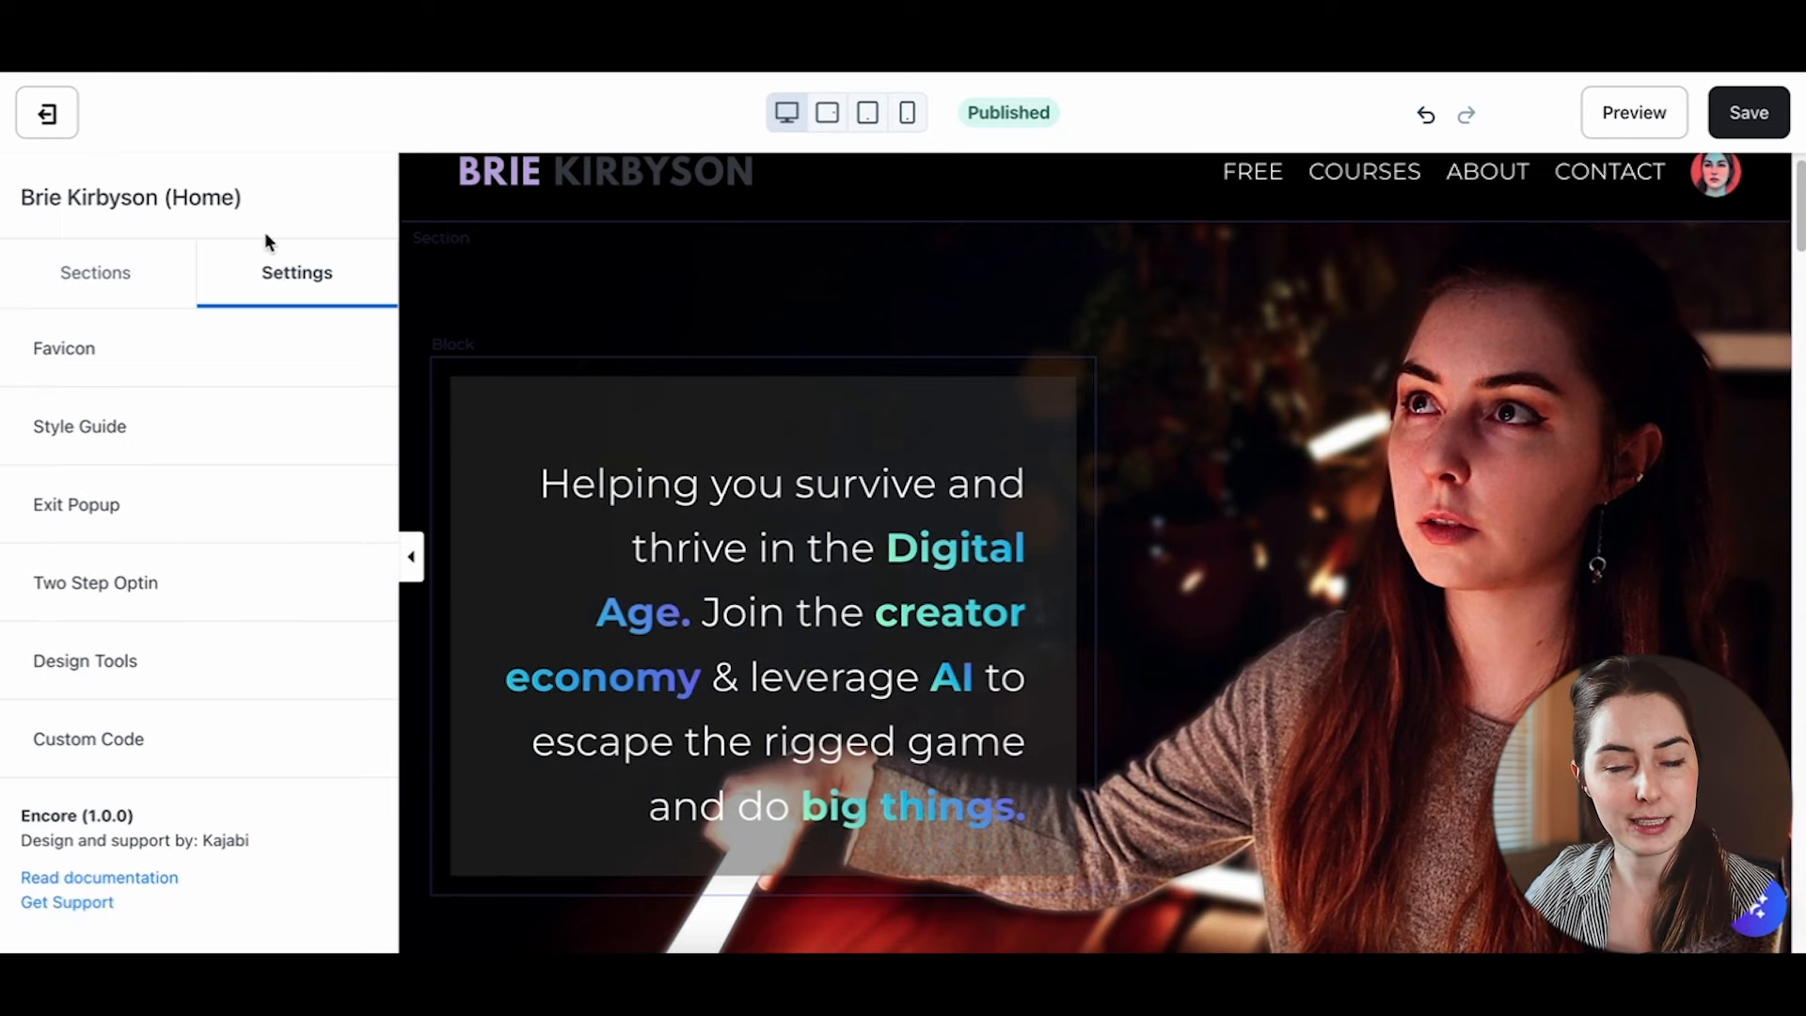
pyautogui.click(173, 743)
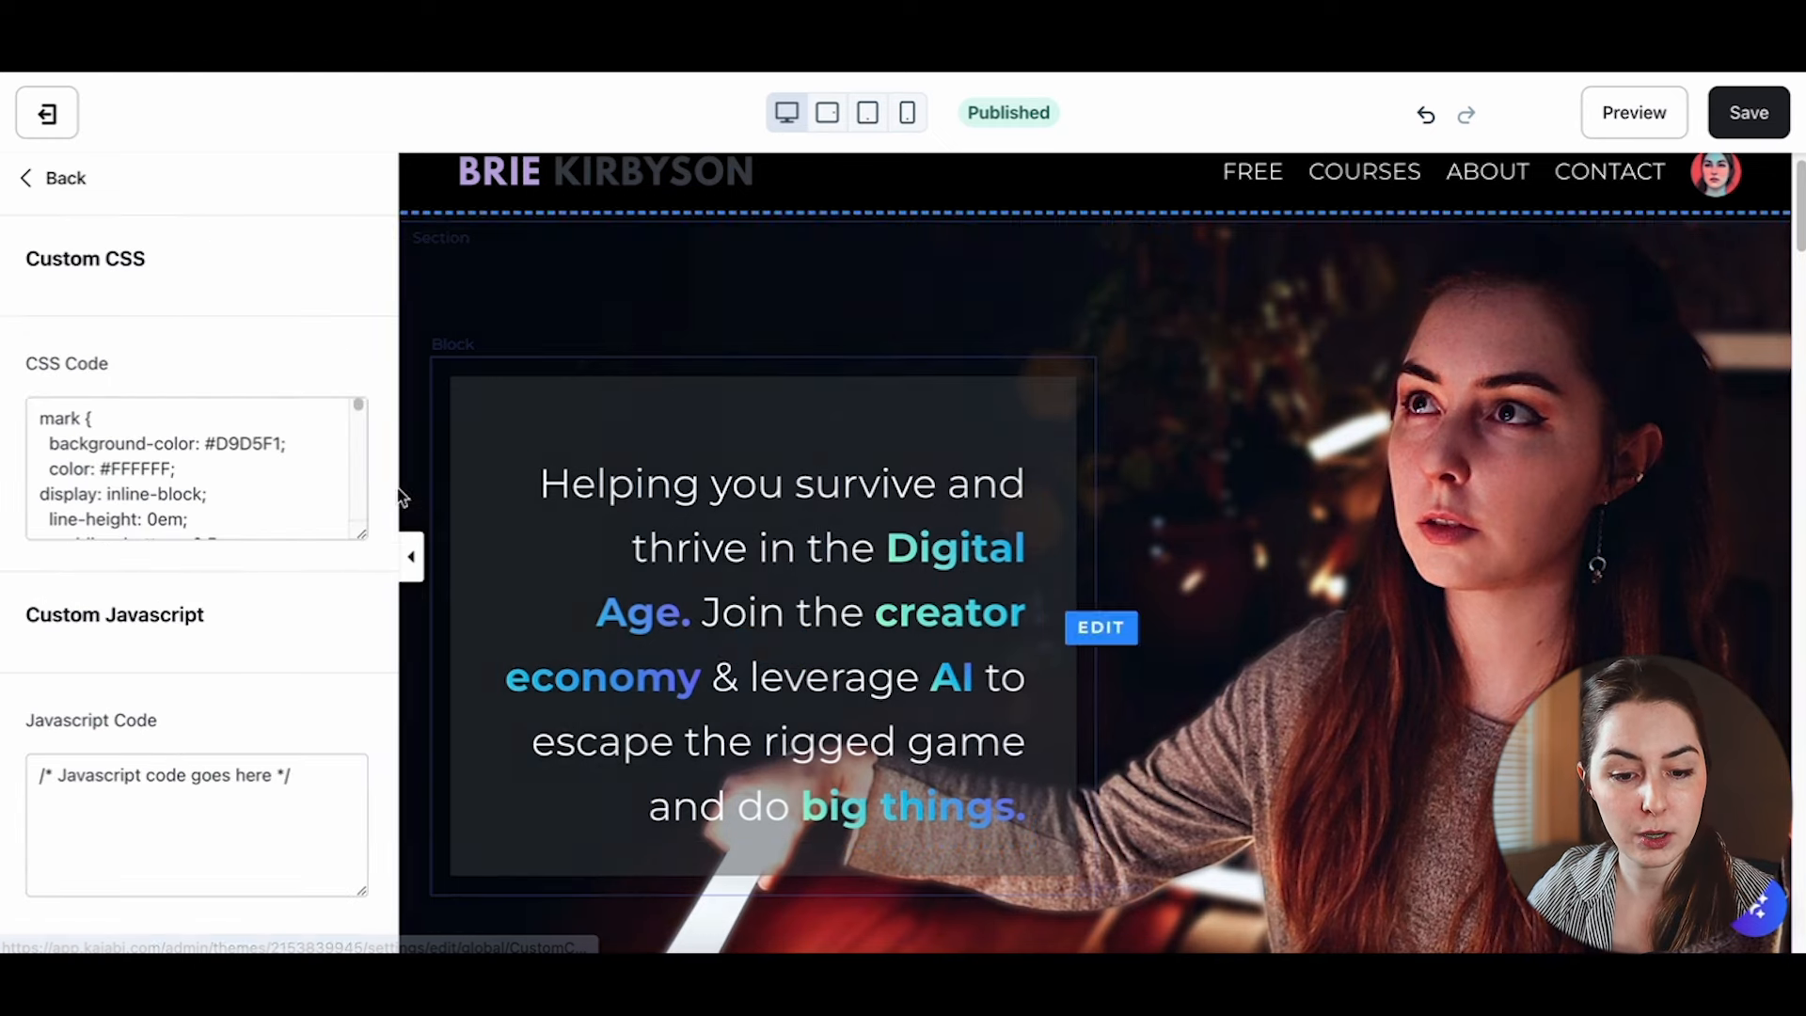
pyautogui.scroll(-10, 339, 515)
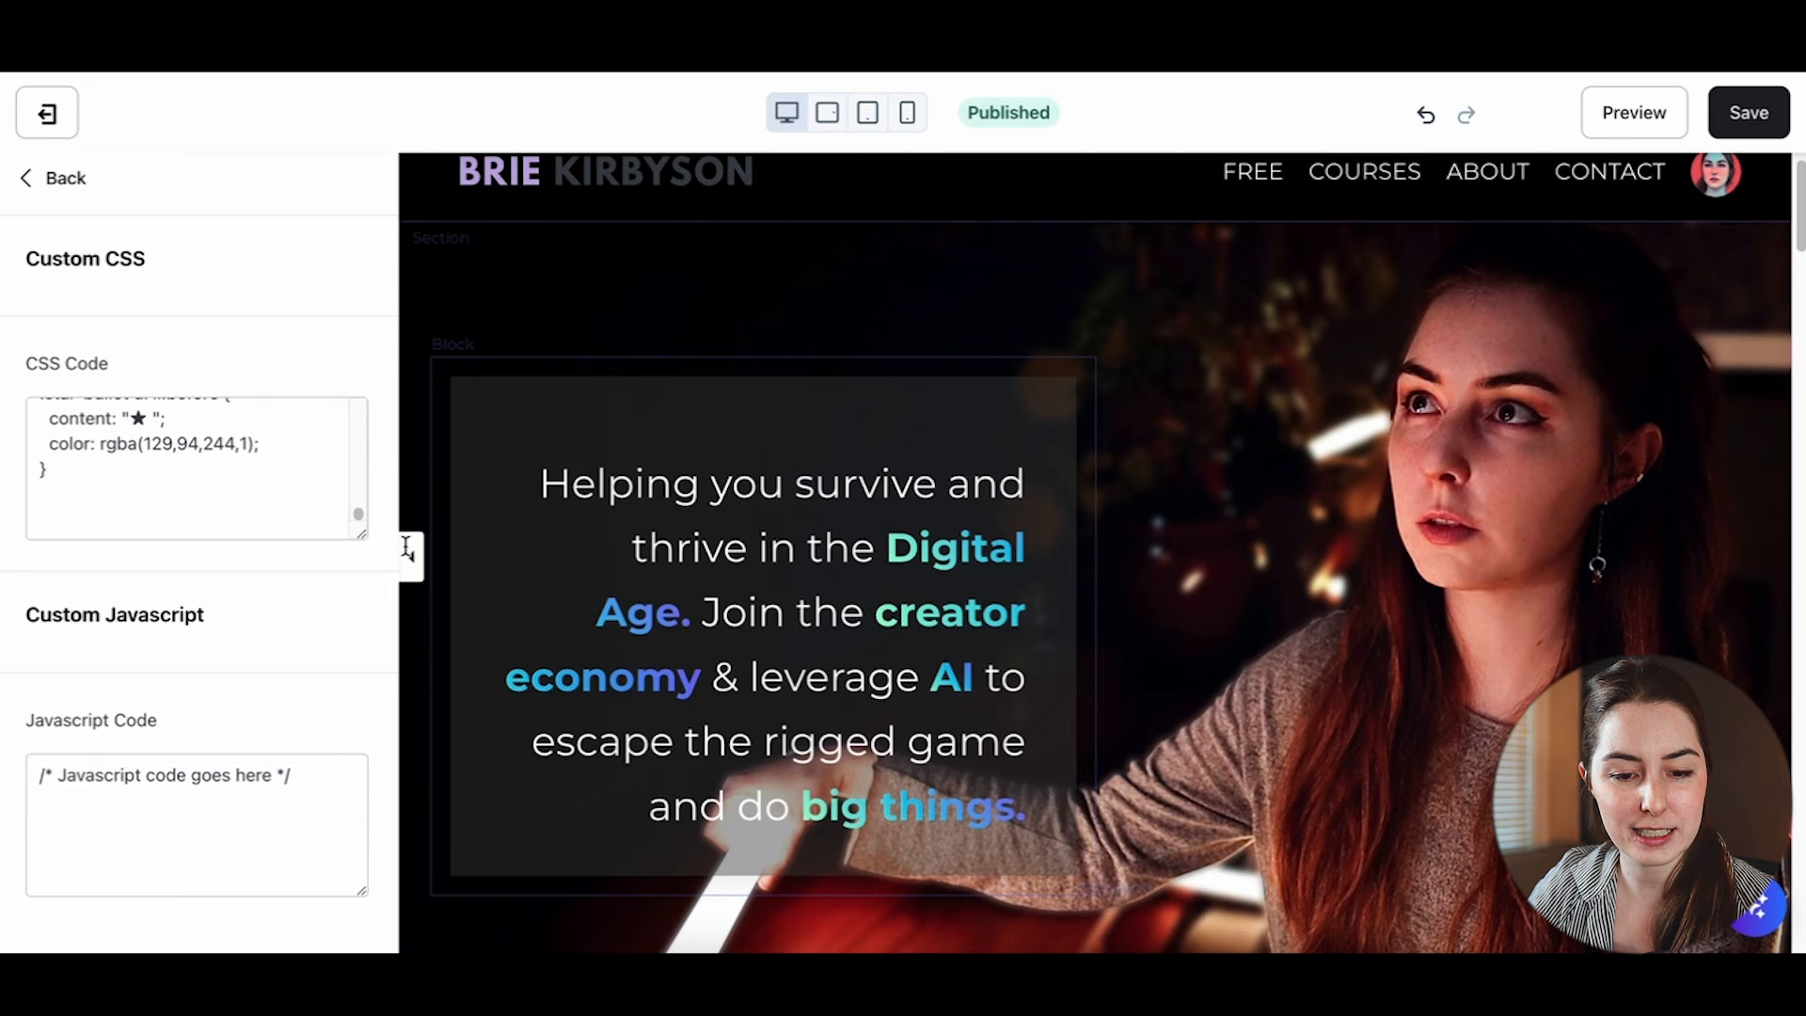
pyautogui.moveTo(361, 536); pyautogui.dragTo(358, 743)
pyautogui.scroll(5, 282, 555)
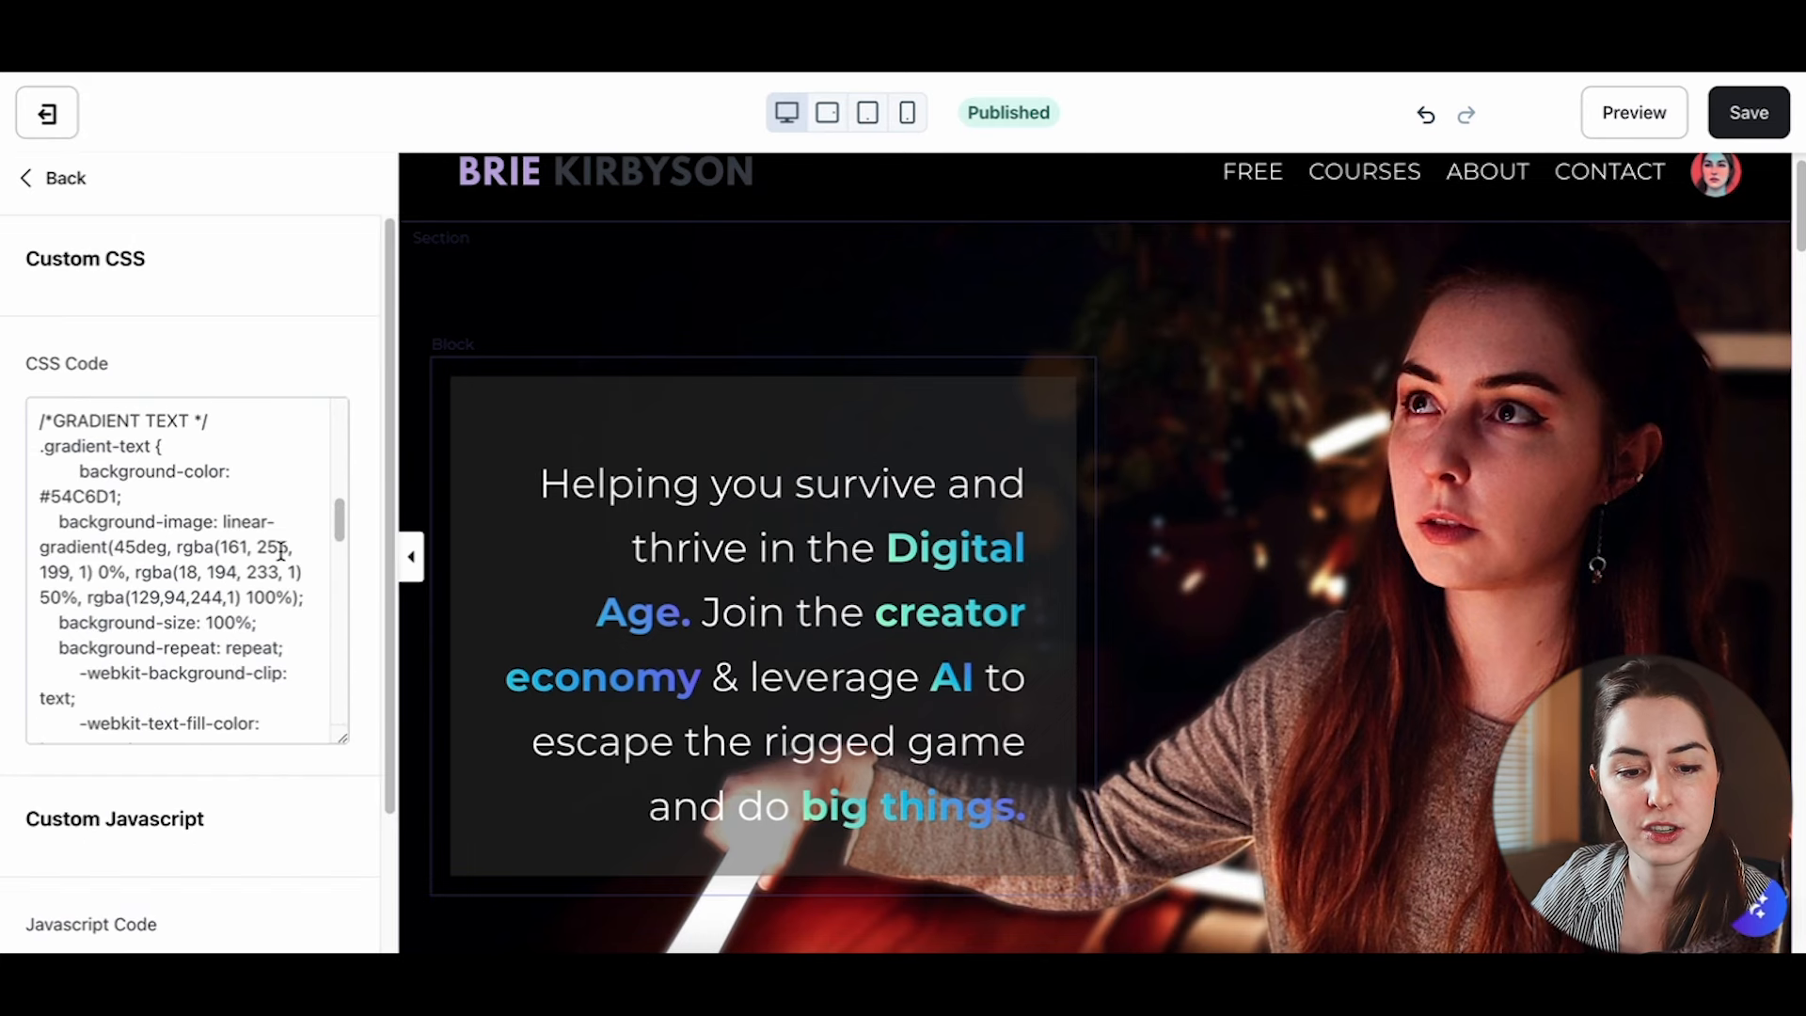
pyautogui.moveTo(41, 411); pyautogui.dragTo(298, 692)
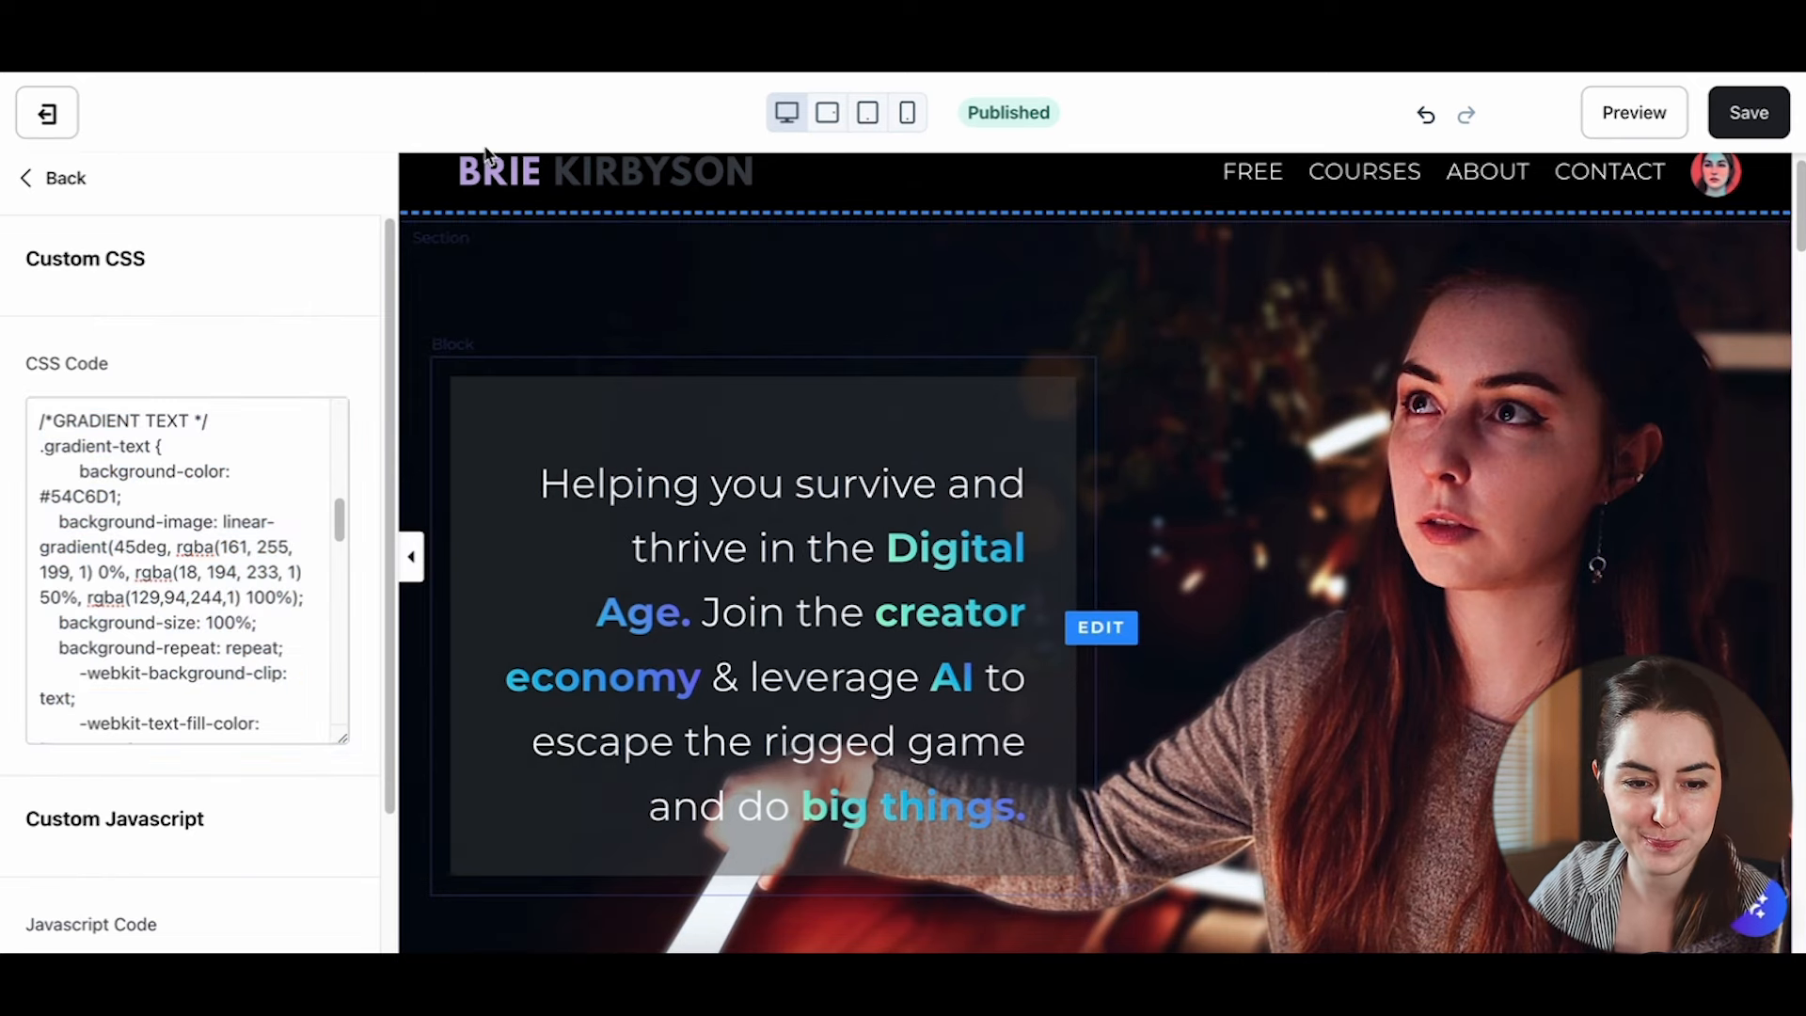
pyautogui.click(63, 129)
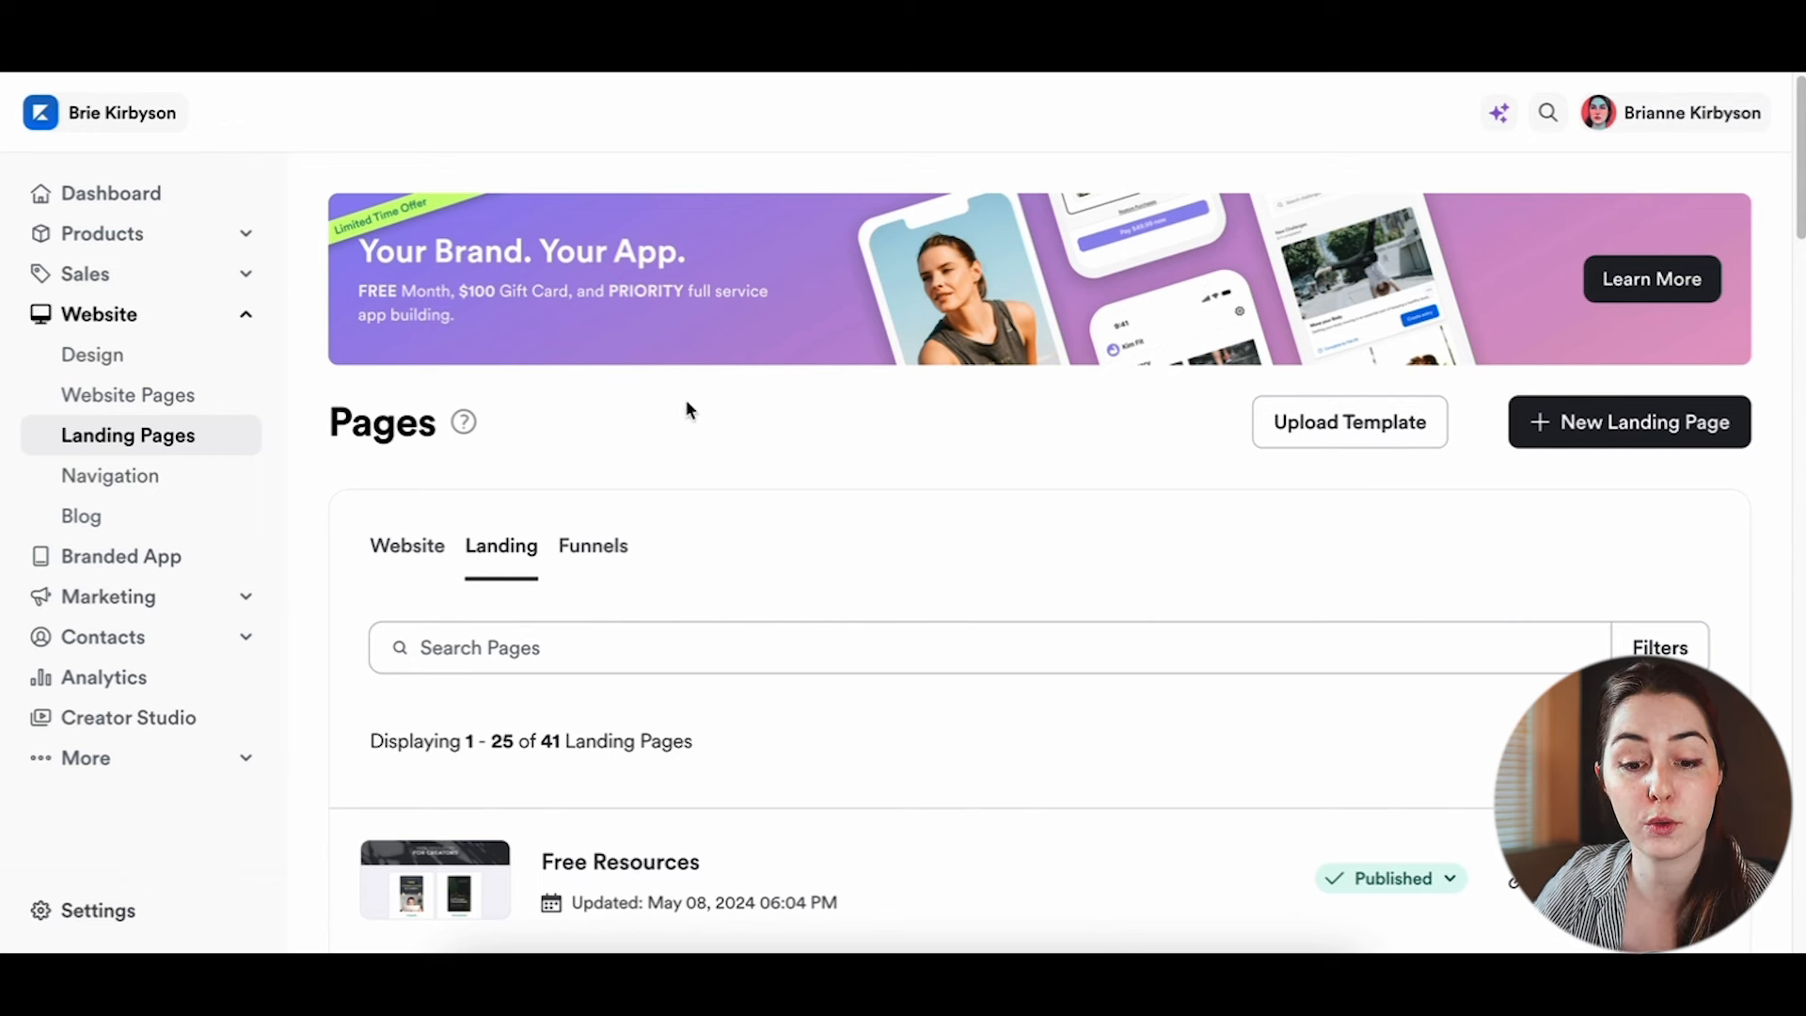
# Step: Start a new landing page and examine the lead generation page wizard and the Blank start-from-scratch template
pyautogui.click(1614, 439)
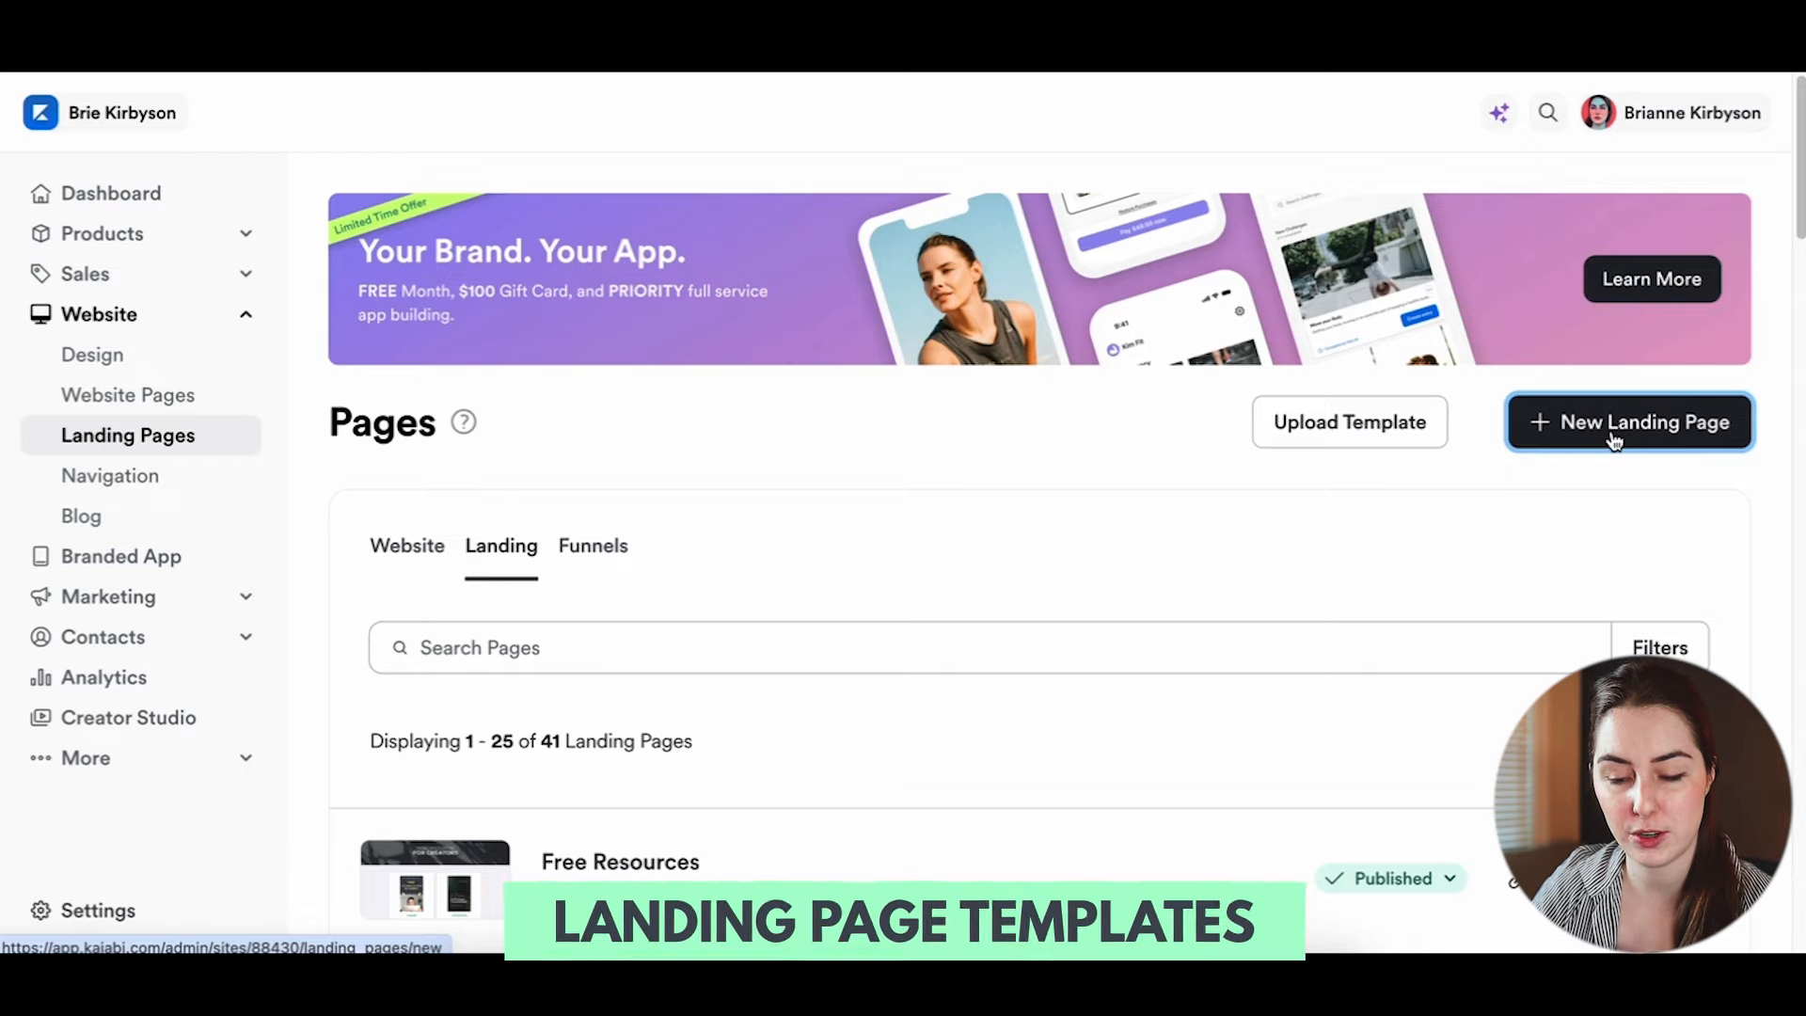
pyautogui.scroll(-3, 1487, 429)
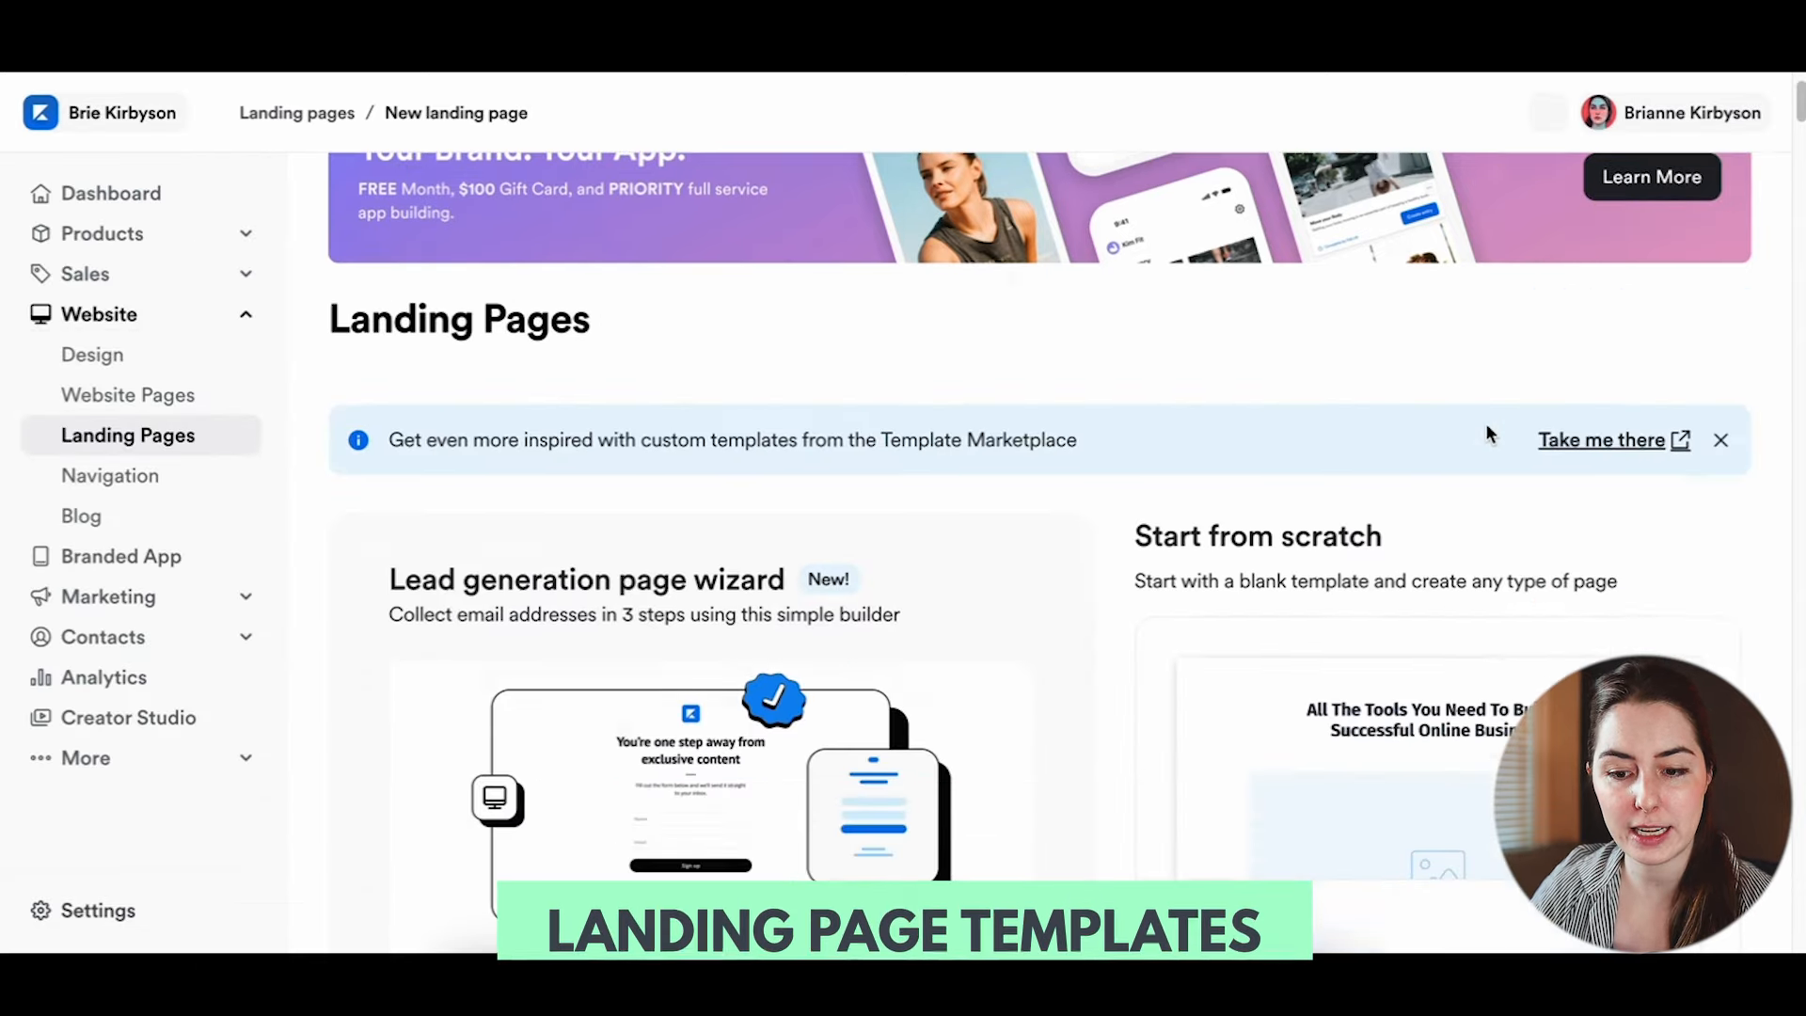
pyautogui.scroll(-3, 1487, 429)
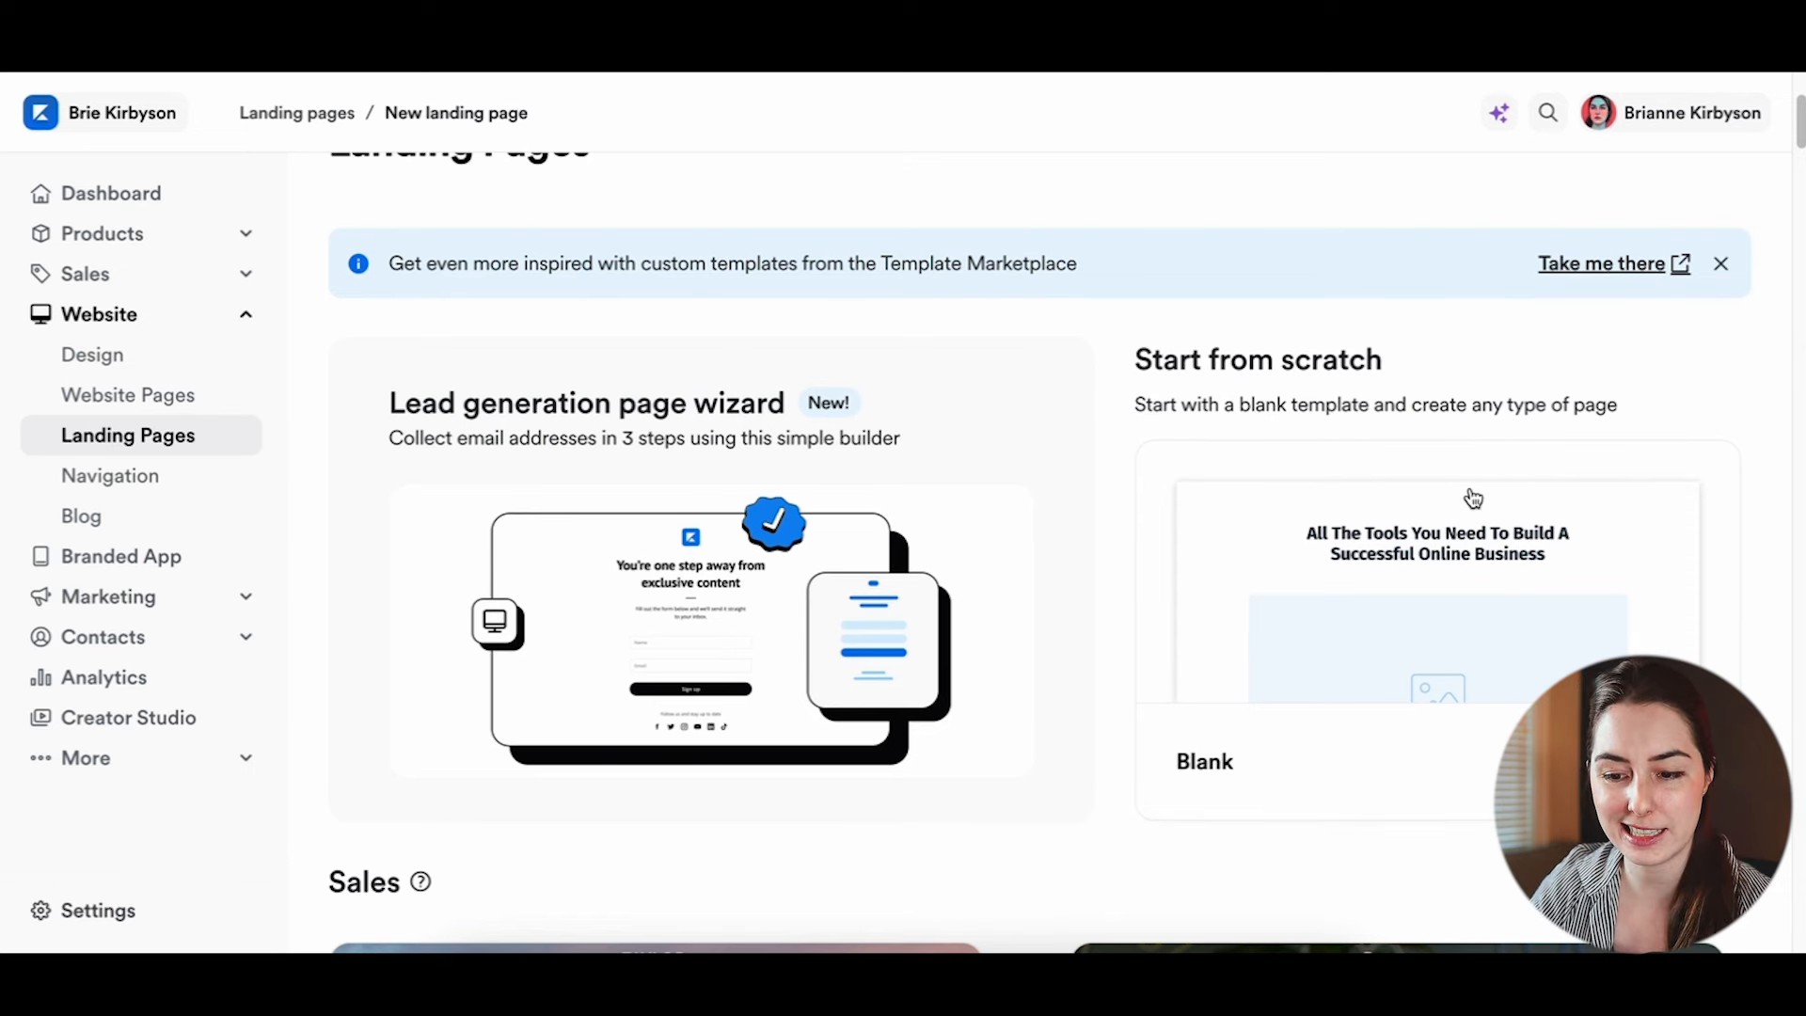
pyautogui.click(1464, 588)
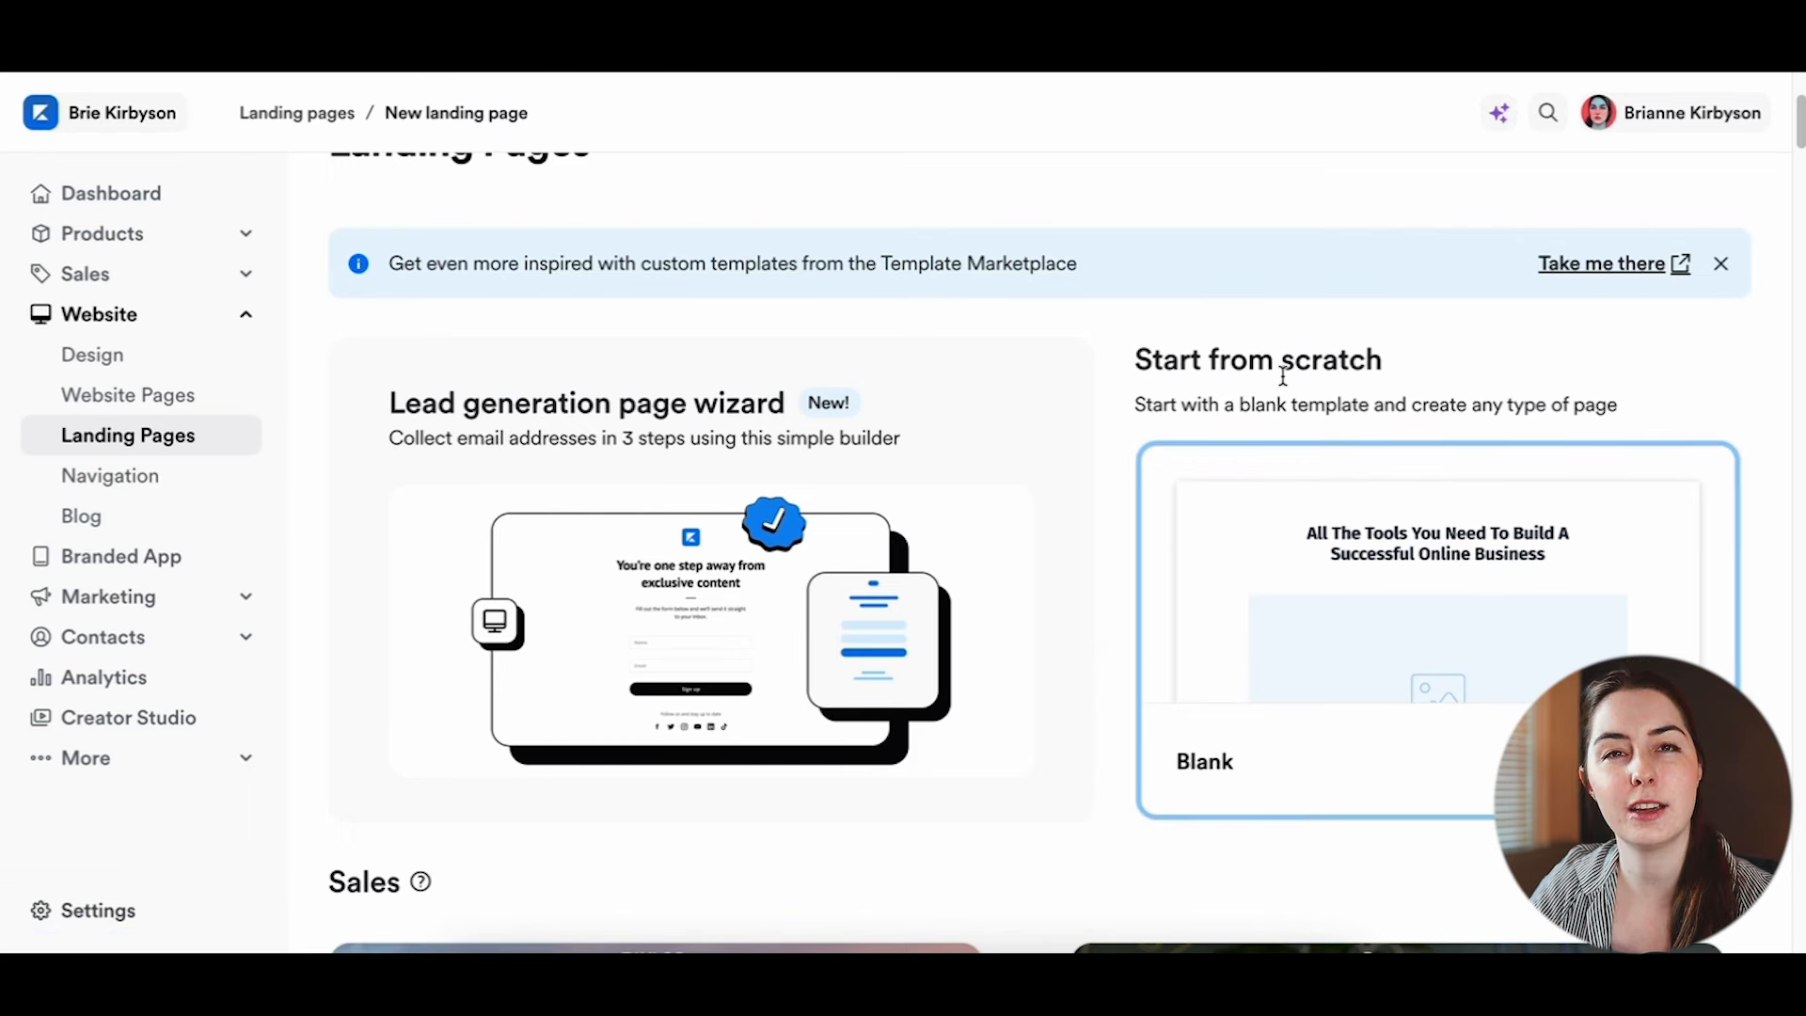
# Step: Browse the landing page templates in the Sales and Podcast categories, including Taylor, Prosper and Creative
pyautogui.scroll(-6, 1155, 495)
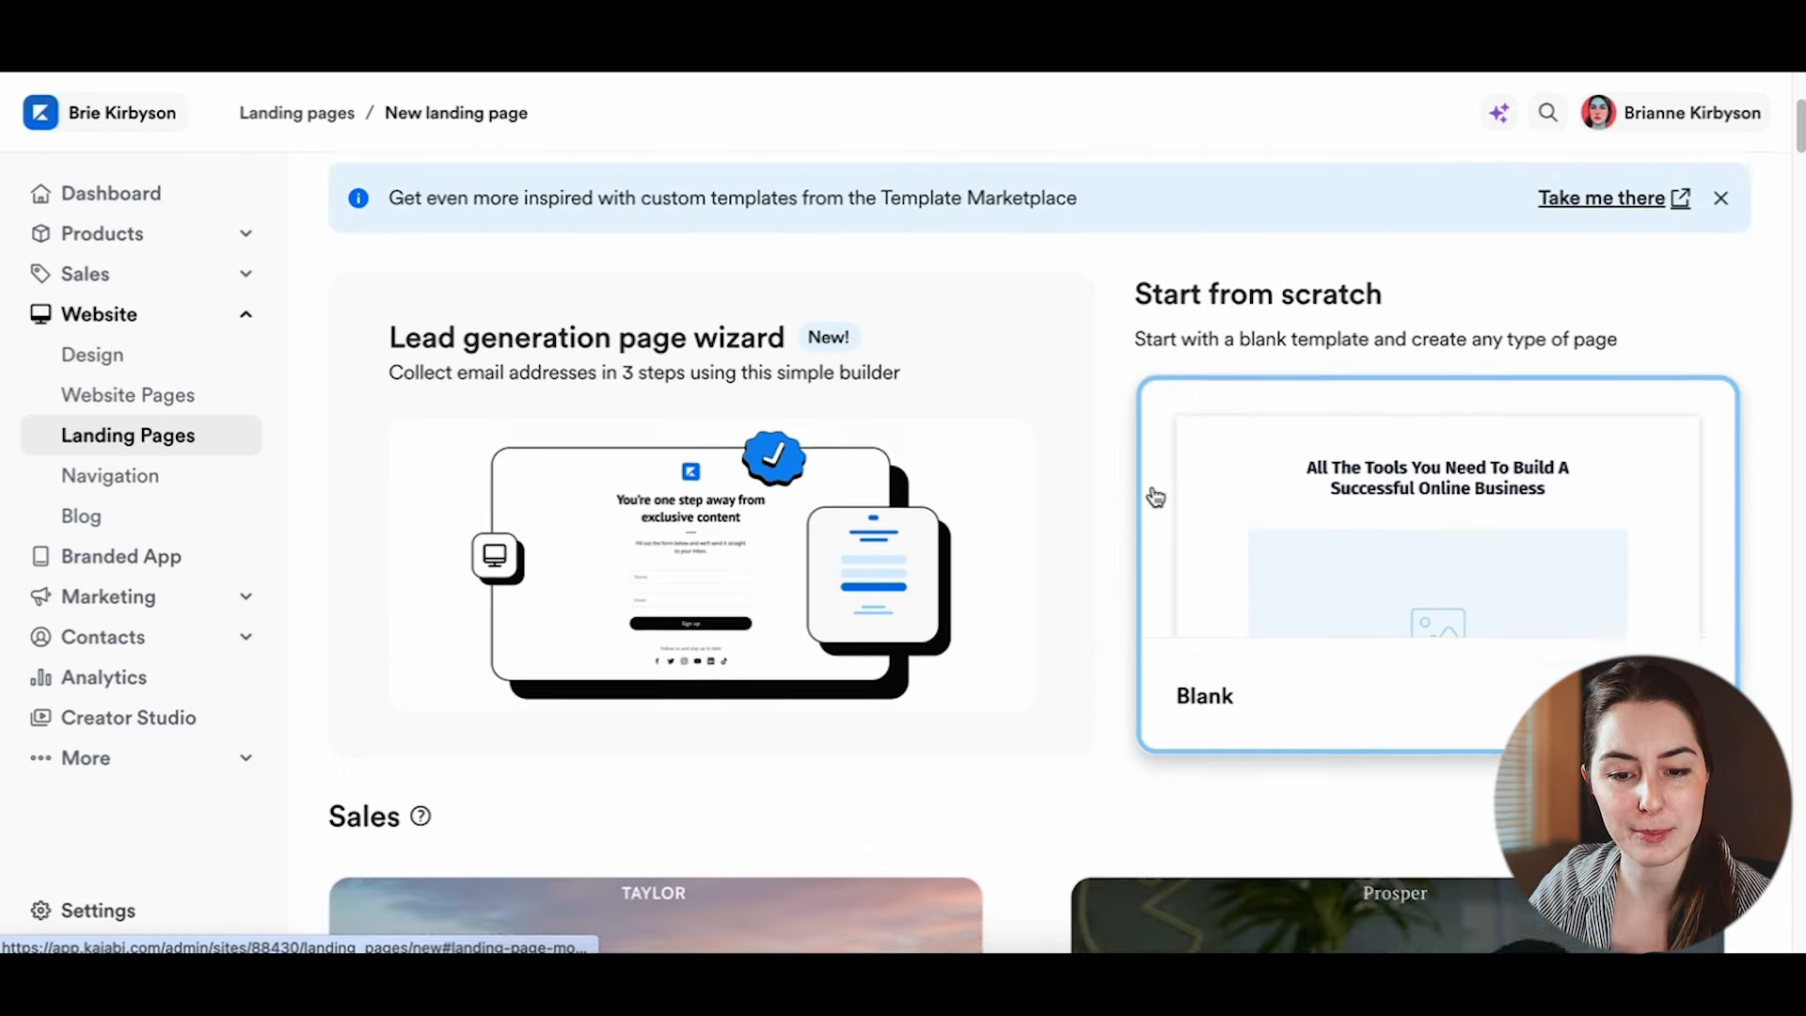
pyautogui.scroll(-2, 1155, 496)
pyautogui.scroll(1, 1155, 496)
pyautogui.scroll(-7, 1155, 496)
pyautogui.scroll(-4, 1155, 497)
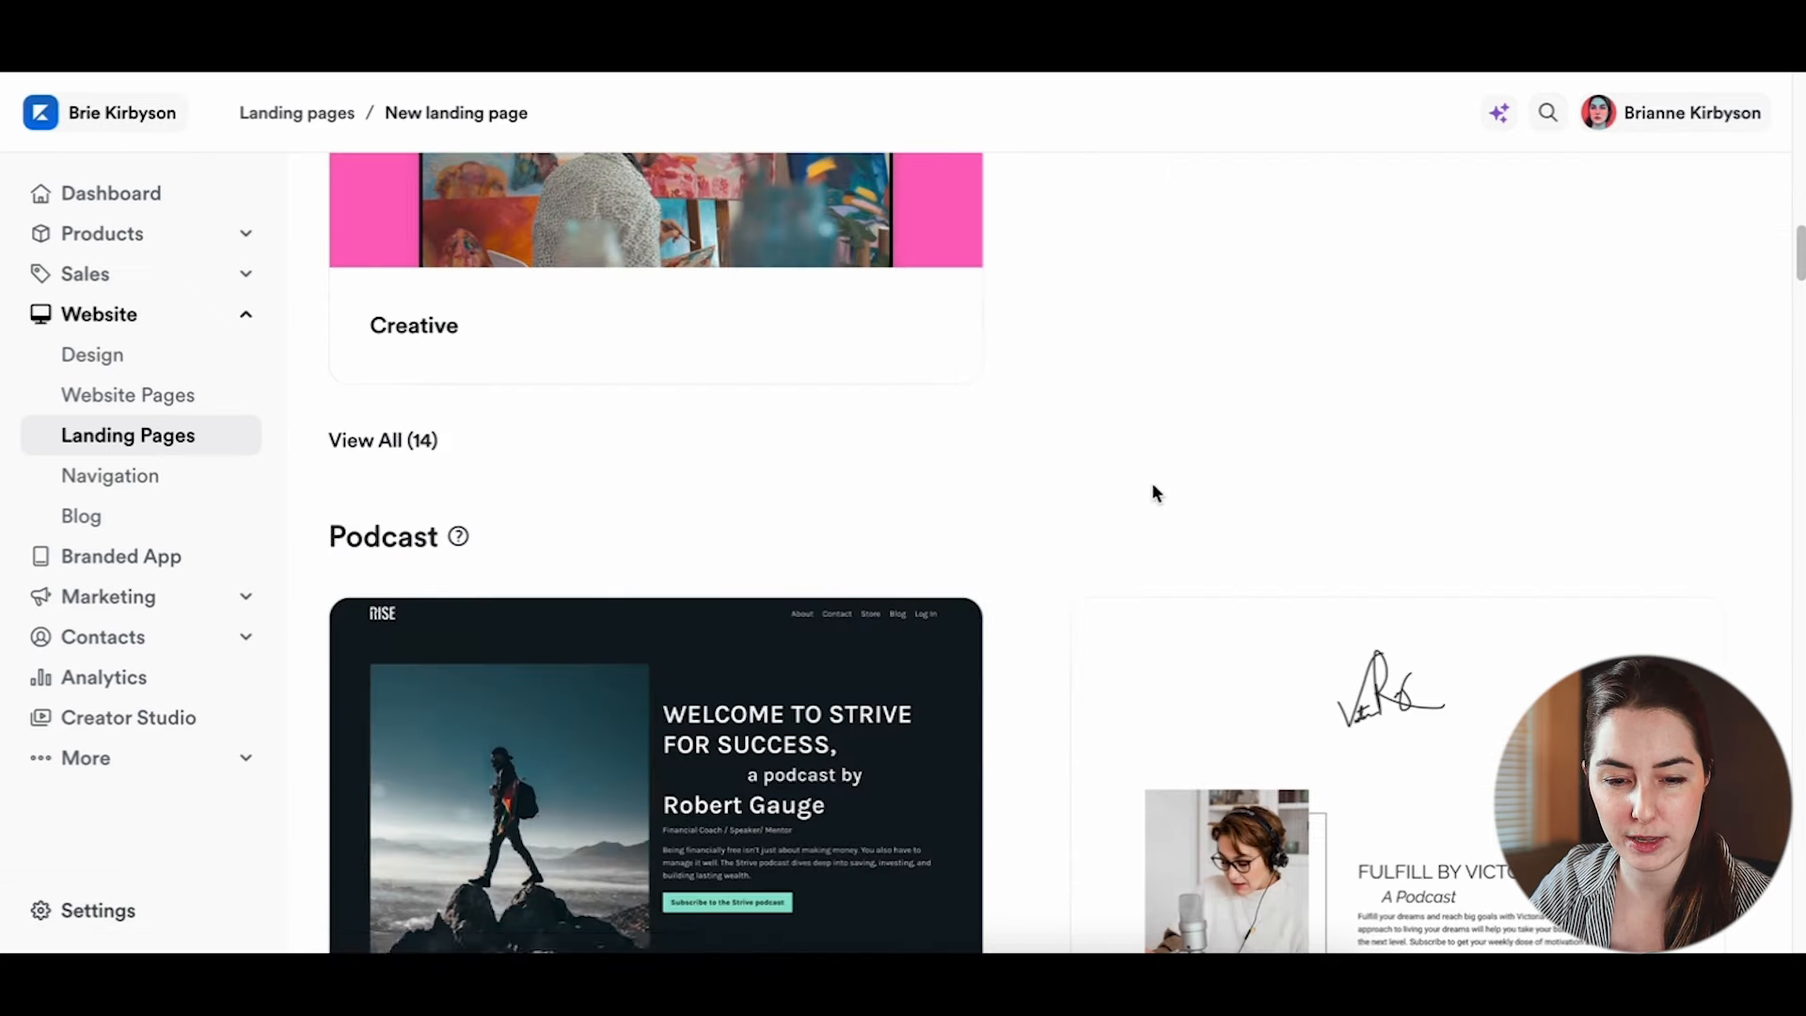
pyautogui.scroll(14, 1155, 494)
pyautogui.scroll(-4, 1157, 492)
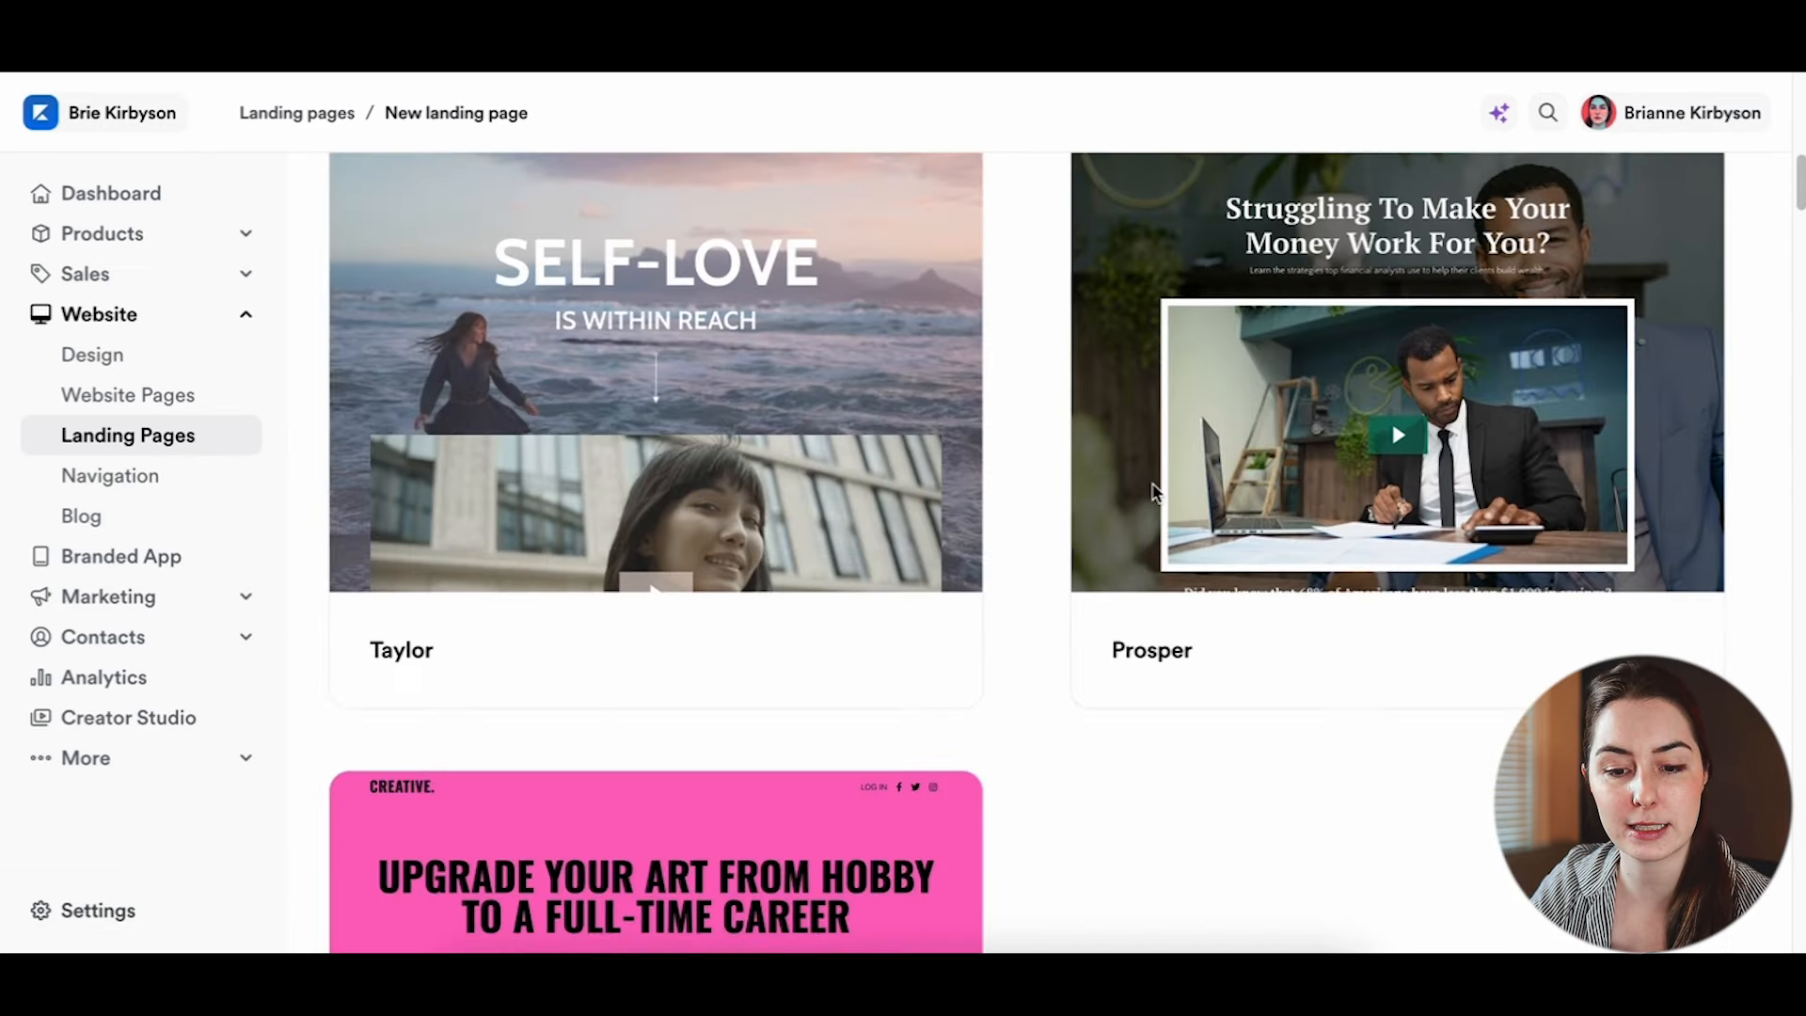
pyautogui.scroll(-3, 1188, 480)
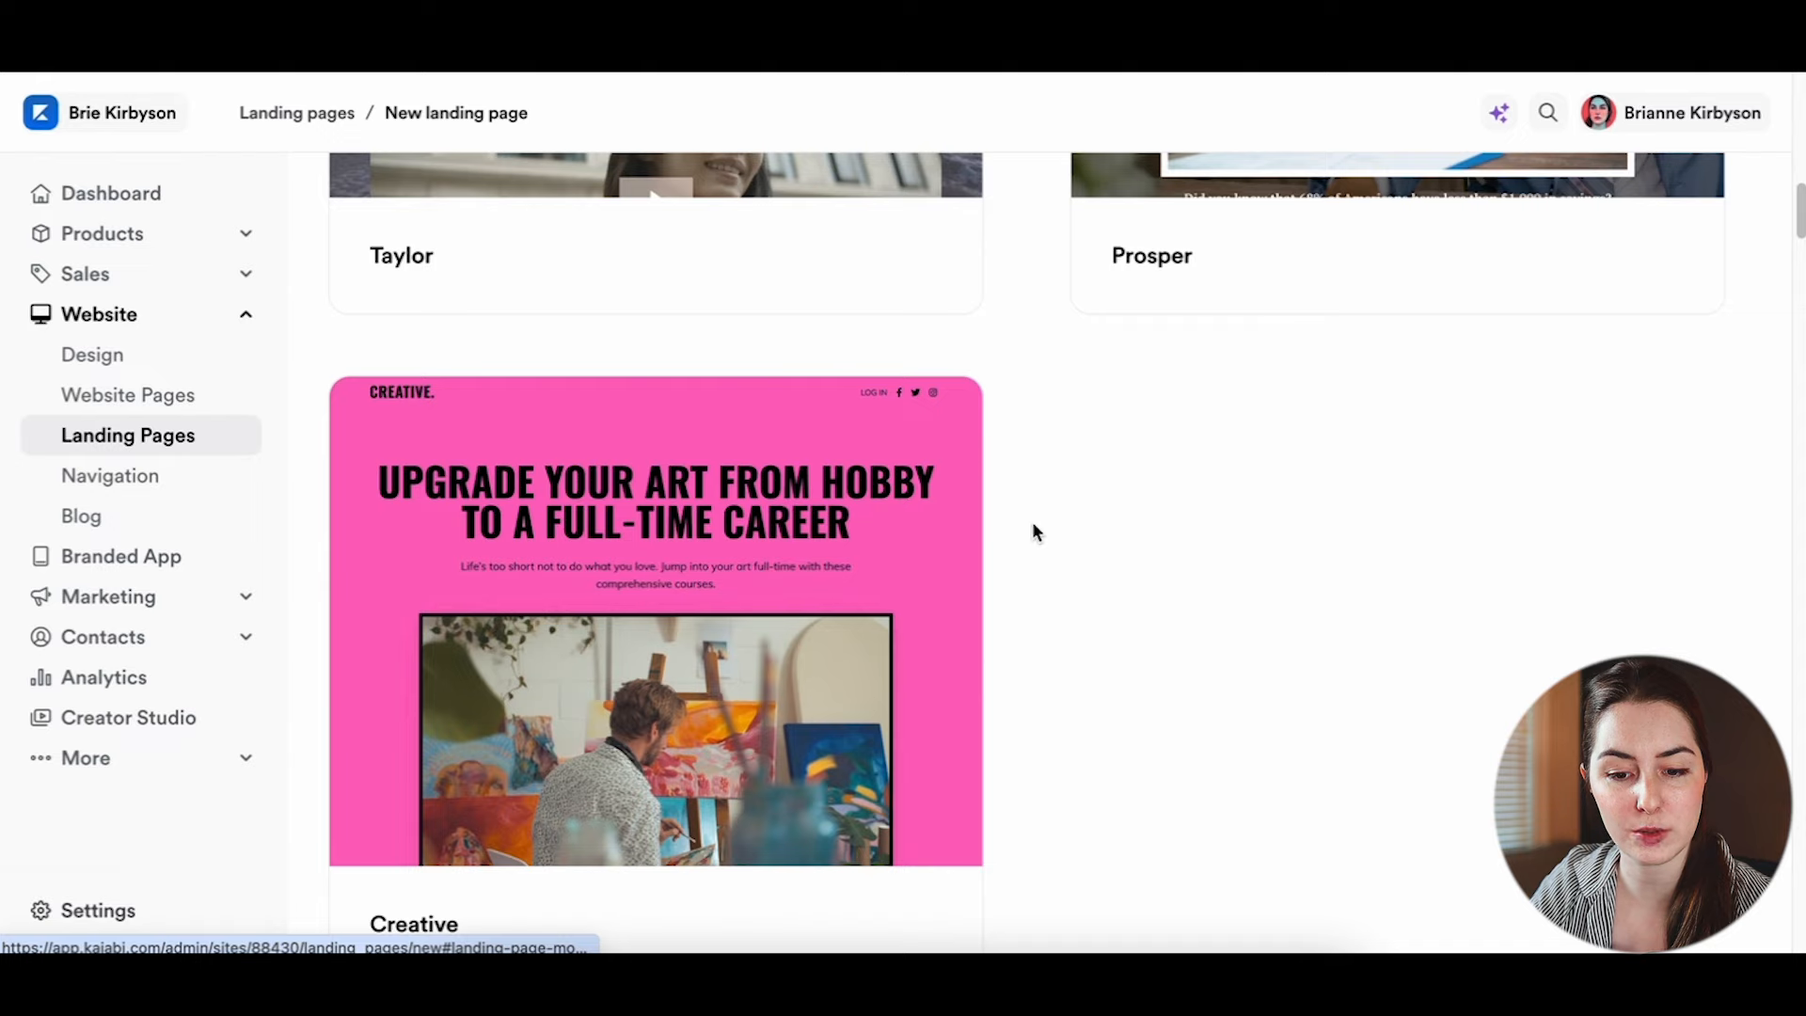
# Step: Preview the Creative sales landing page template through its module sections, and close the preview
pyautogui.click(941, 523)
pyautogui.scroll(-8, 837, 529)
pyautogui.scroll(-12, 838, 526)
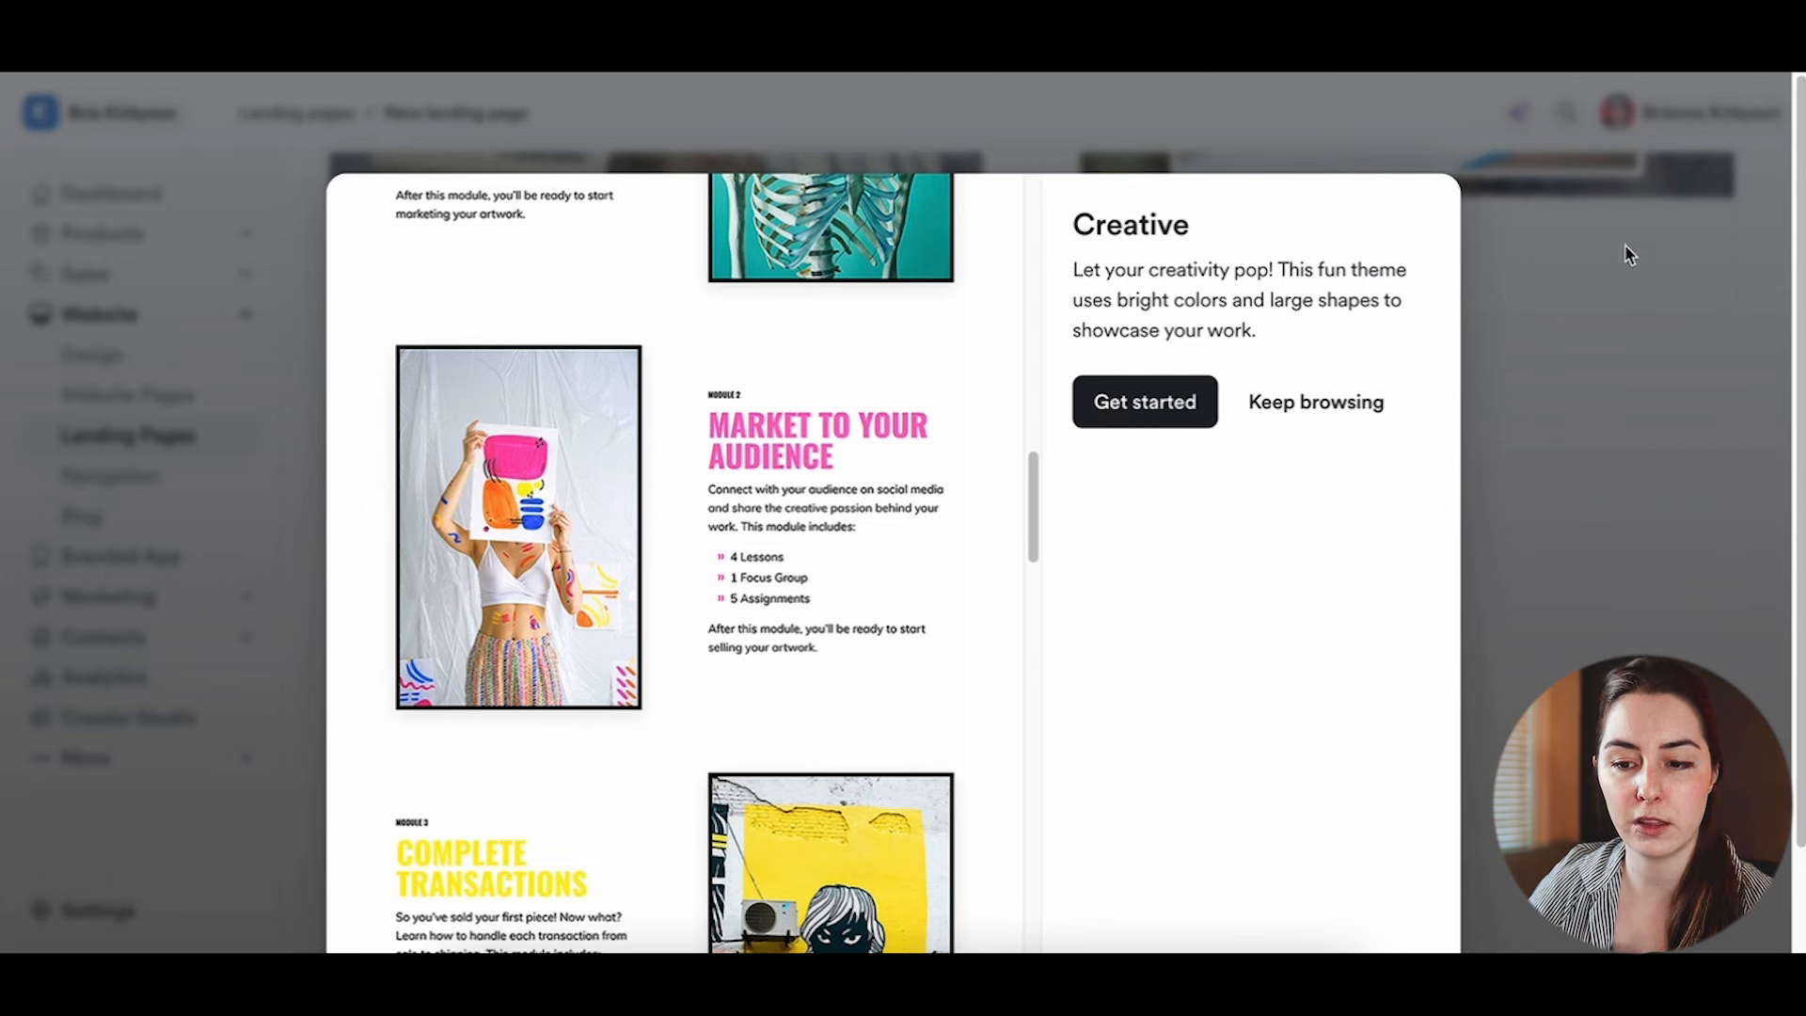
pyautogui.click(1637, 321)
# Step: Look through the remaining landing page template categories, including Podcast, Link in bio, Opt-in and Policies
pyautogui.scroll(-2, 1184, 388)
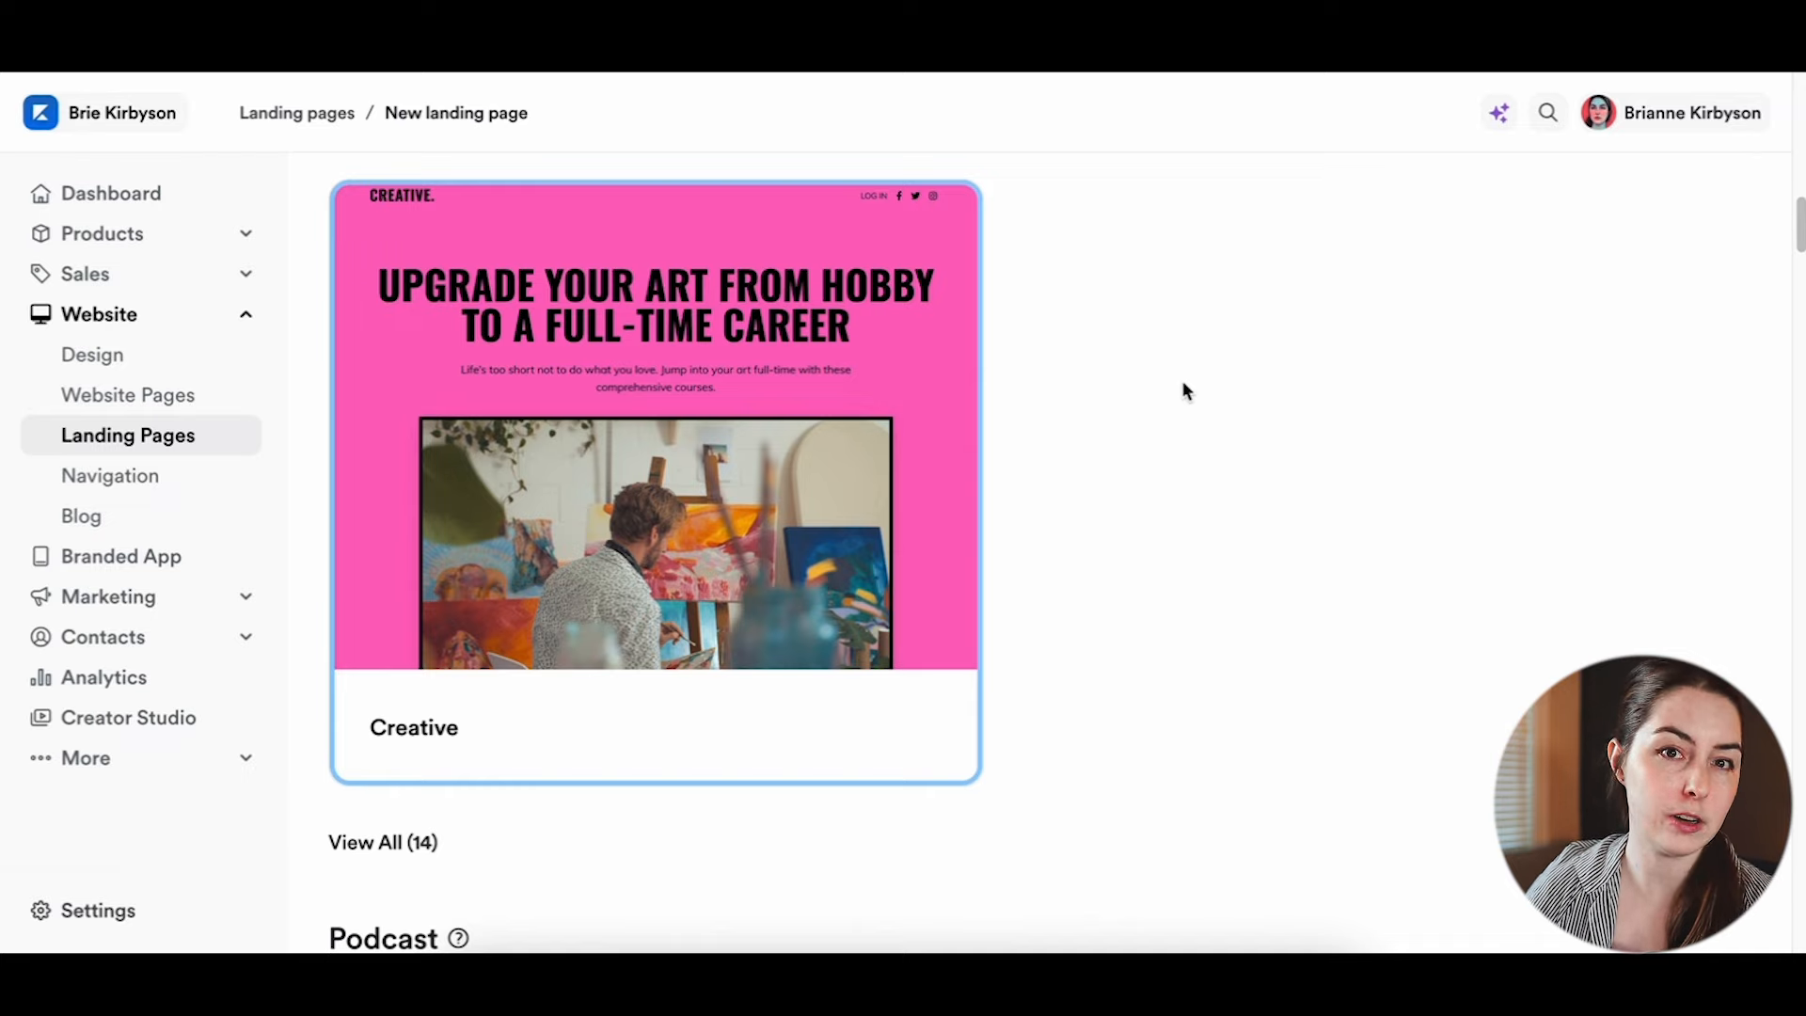
pyautogui.scroll(7, 1182, 380)
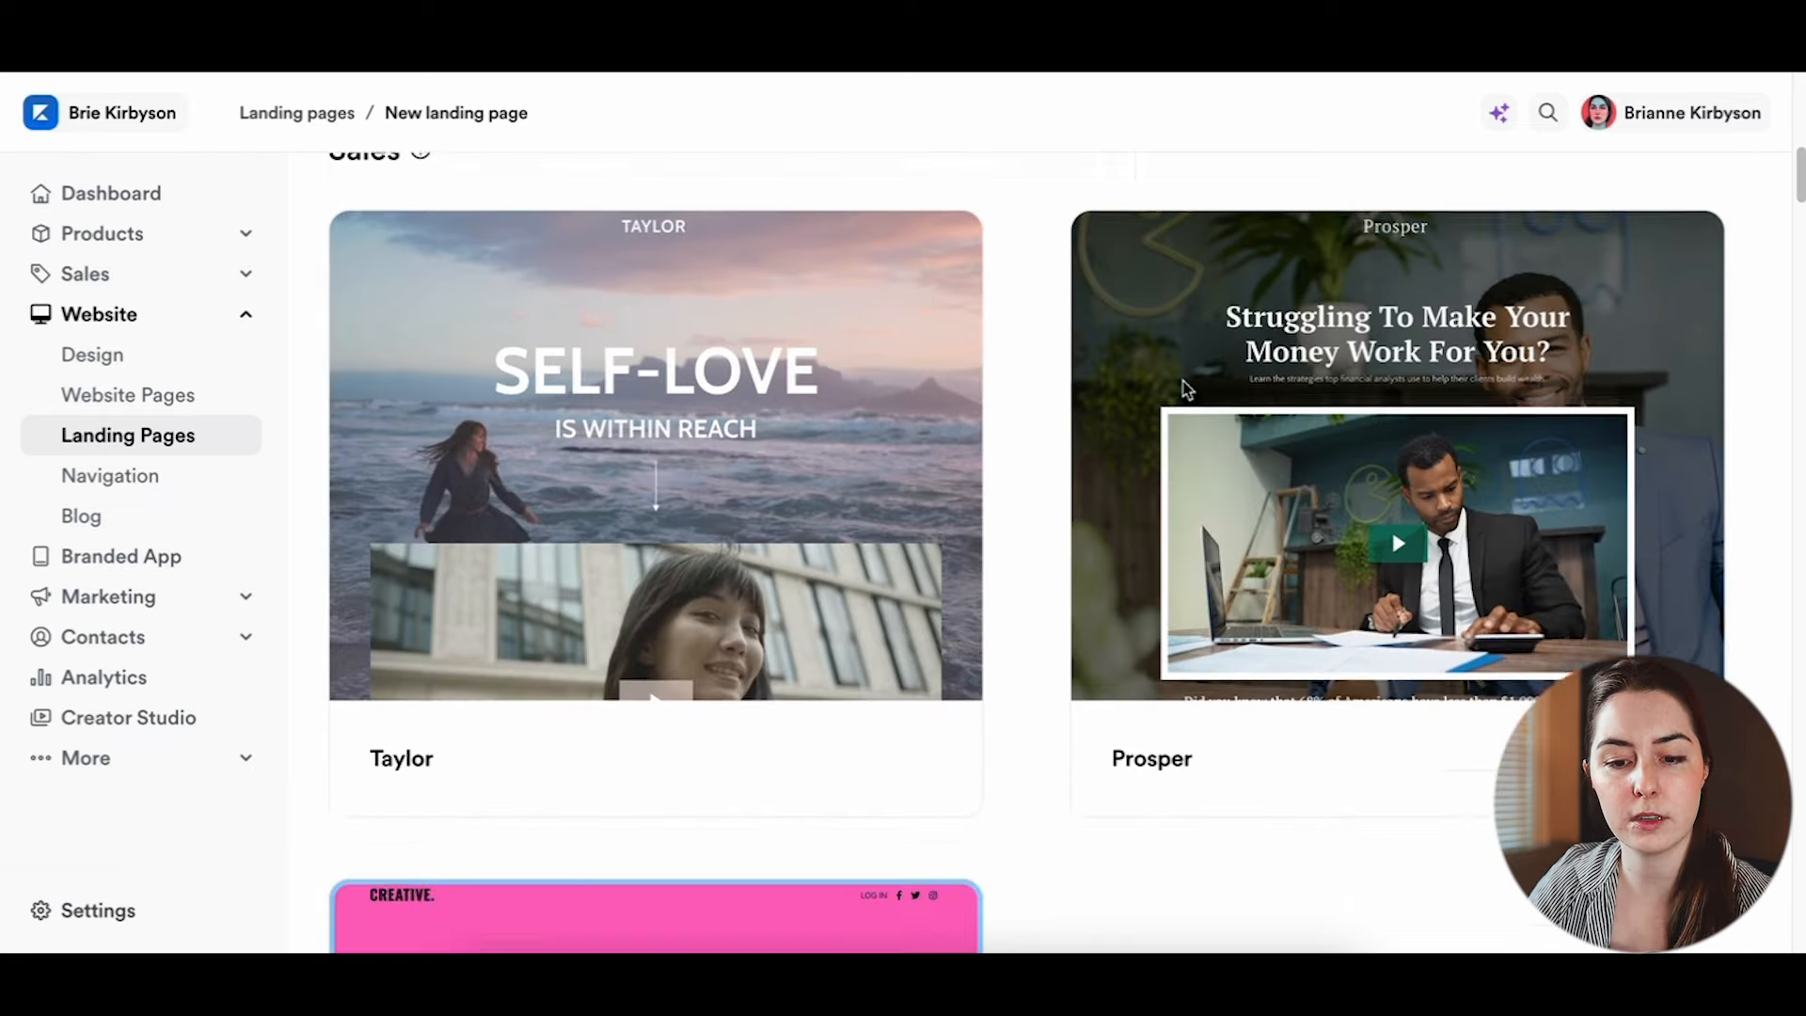
pyautogui.scroll(-12, 1185, 387)
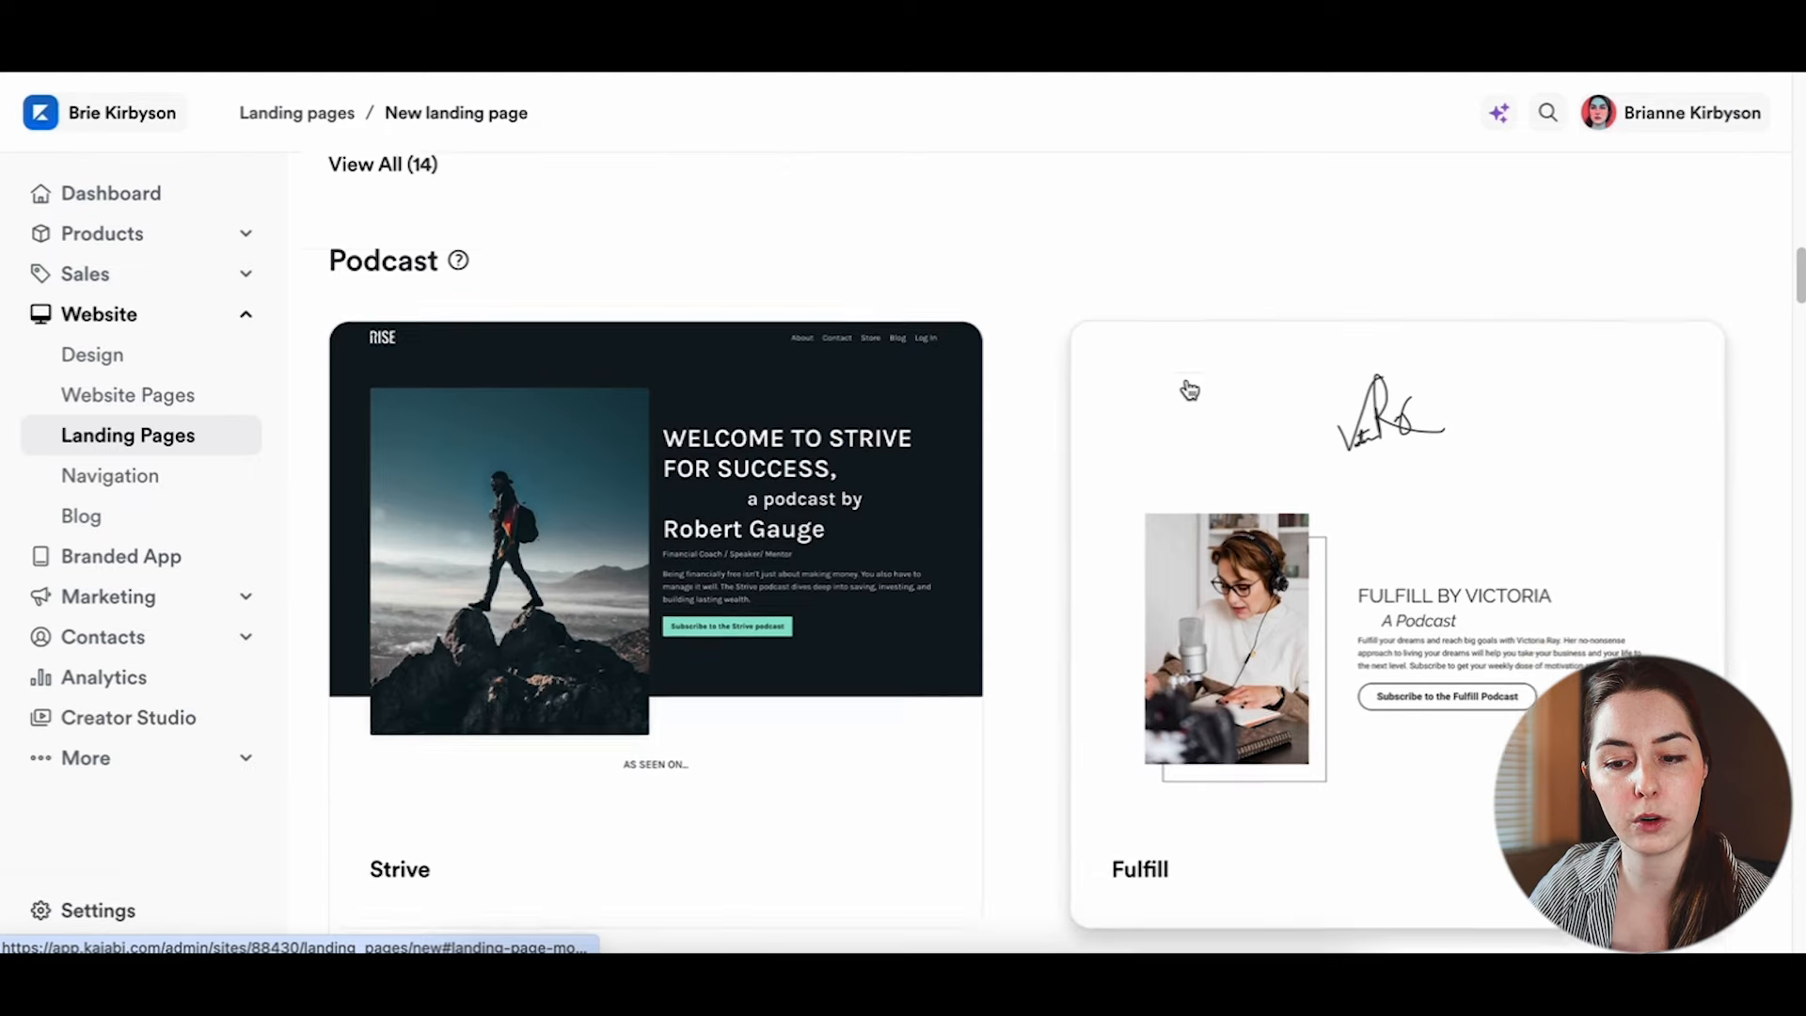
pyautogui.scroll(-12, 1188, 389)
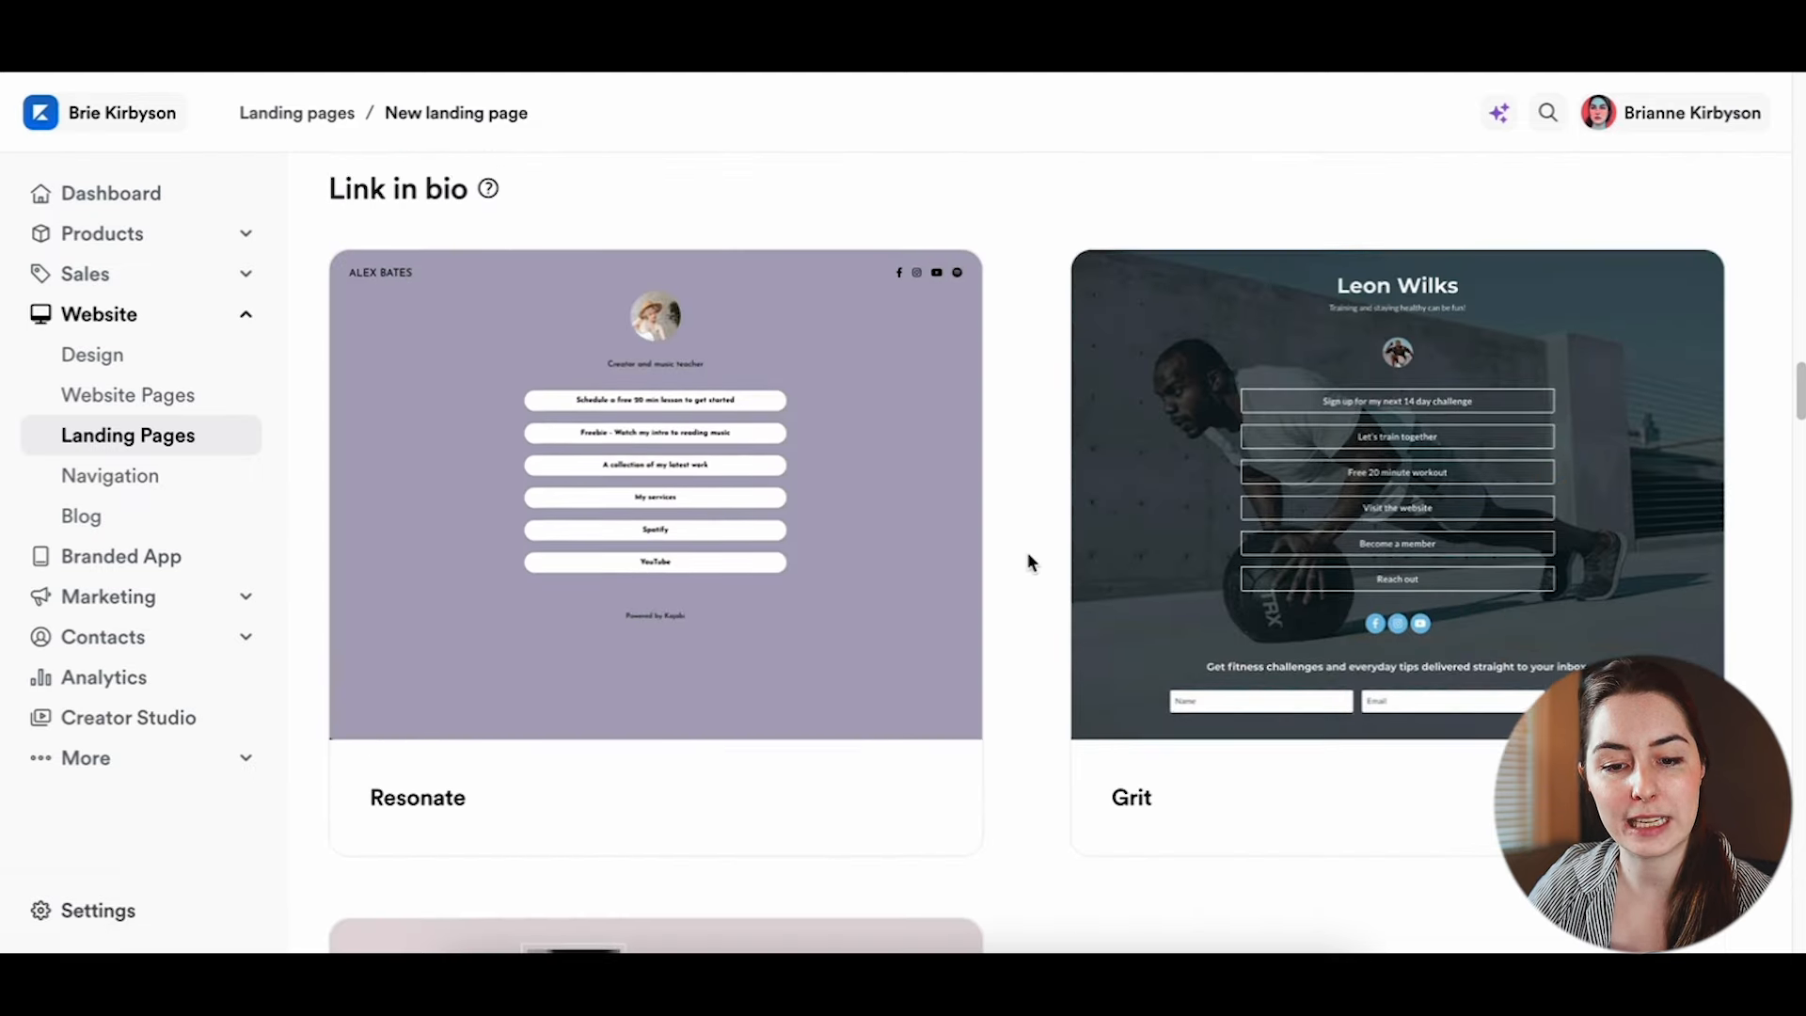
pyautogui.scroll(-3, 1029, 562)
pyautogui.scroll(3, 1029, 563)
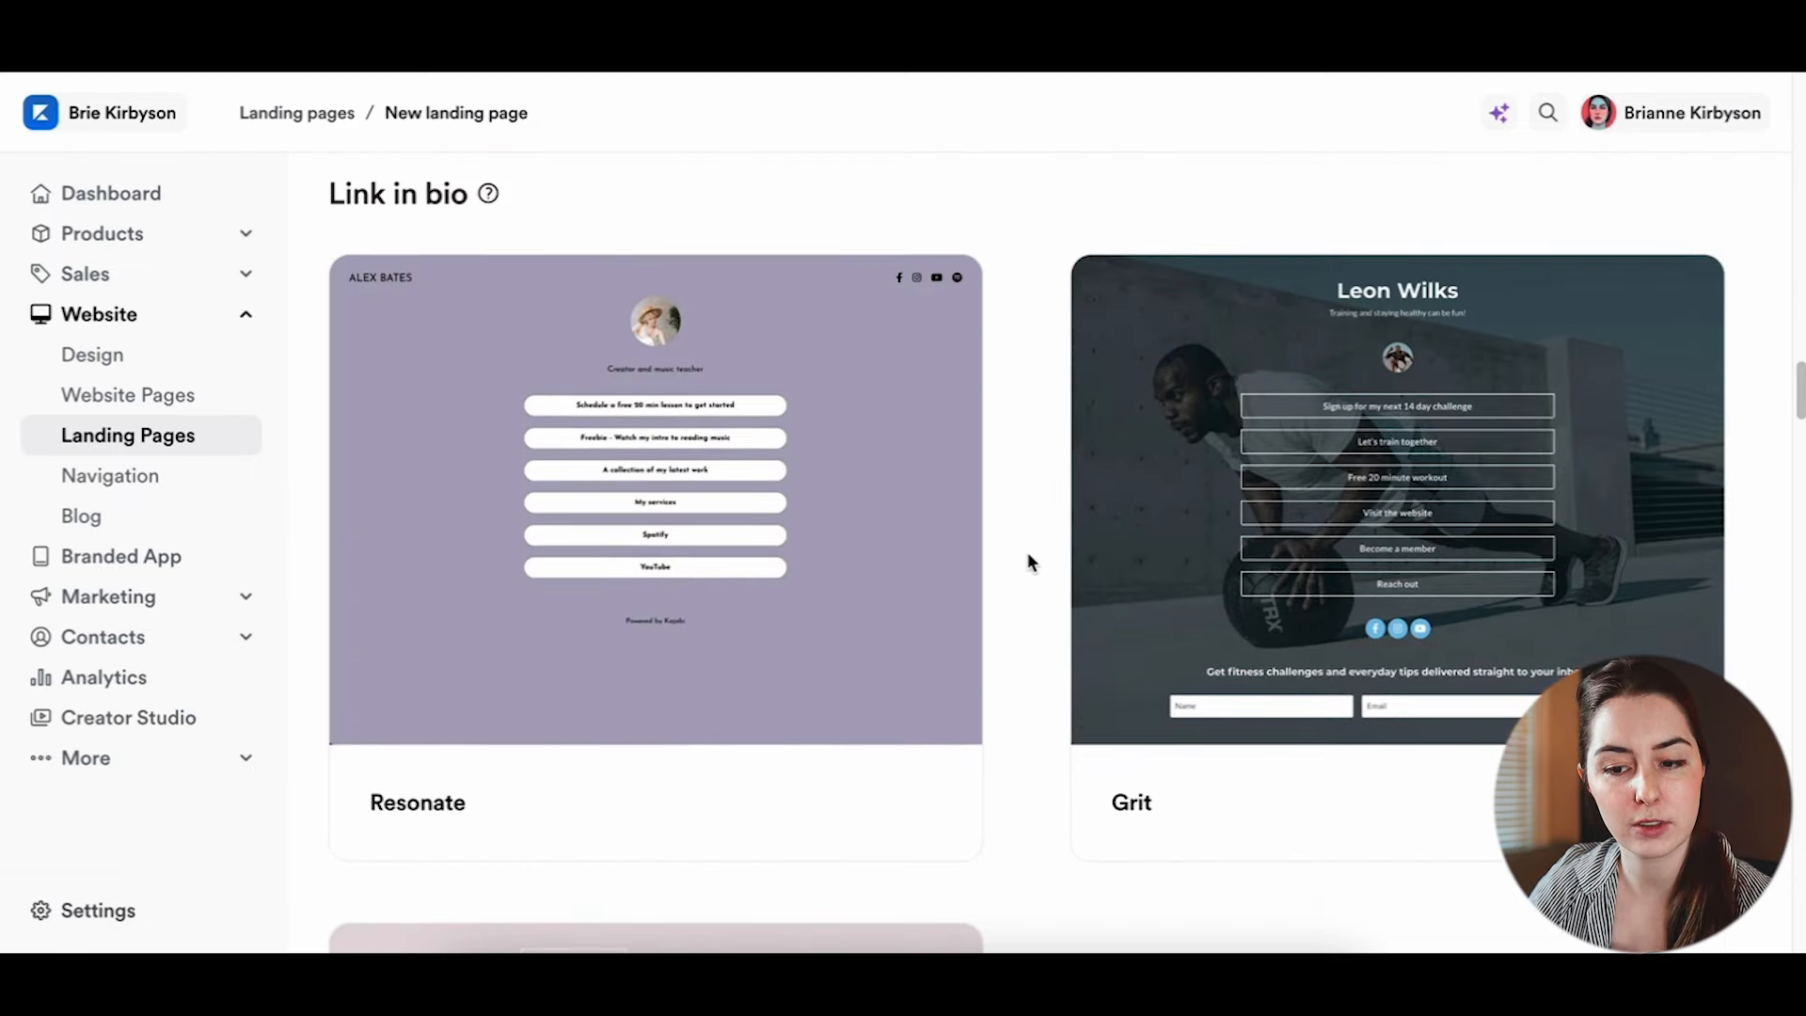
pyautogui.scroll(-20, 1029, 563)
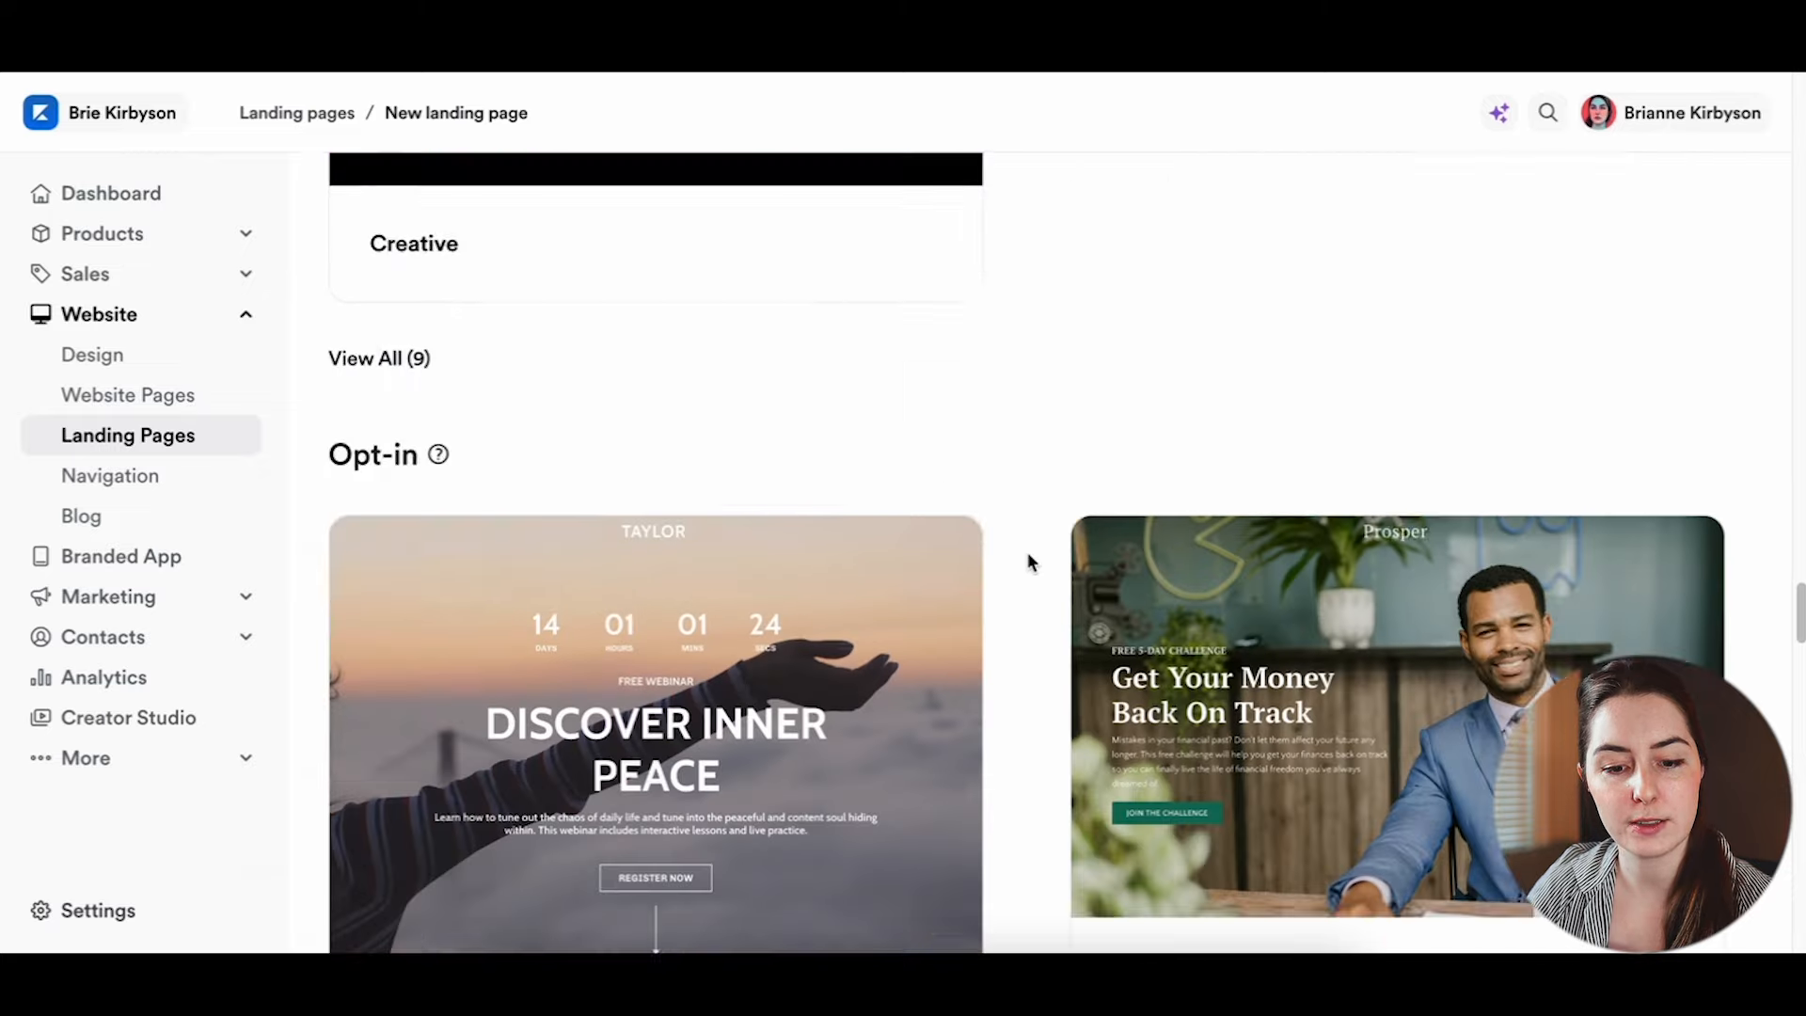
pyautogui.scroll(-5, 1029, 563)
pyautogui.scroll(-15, 1060, 533)
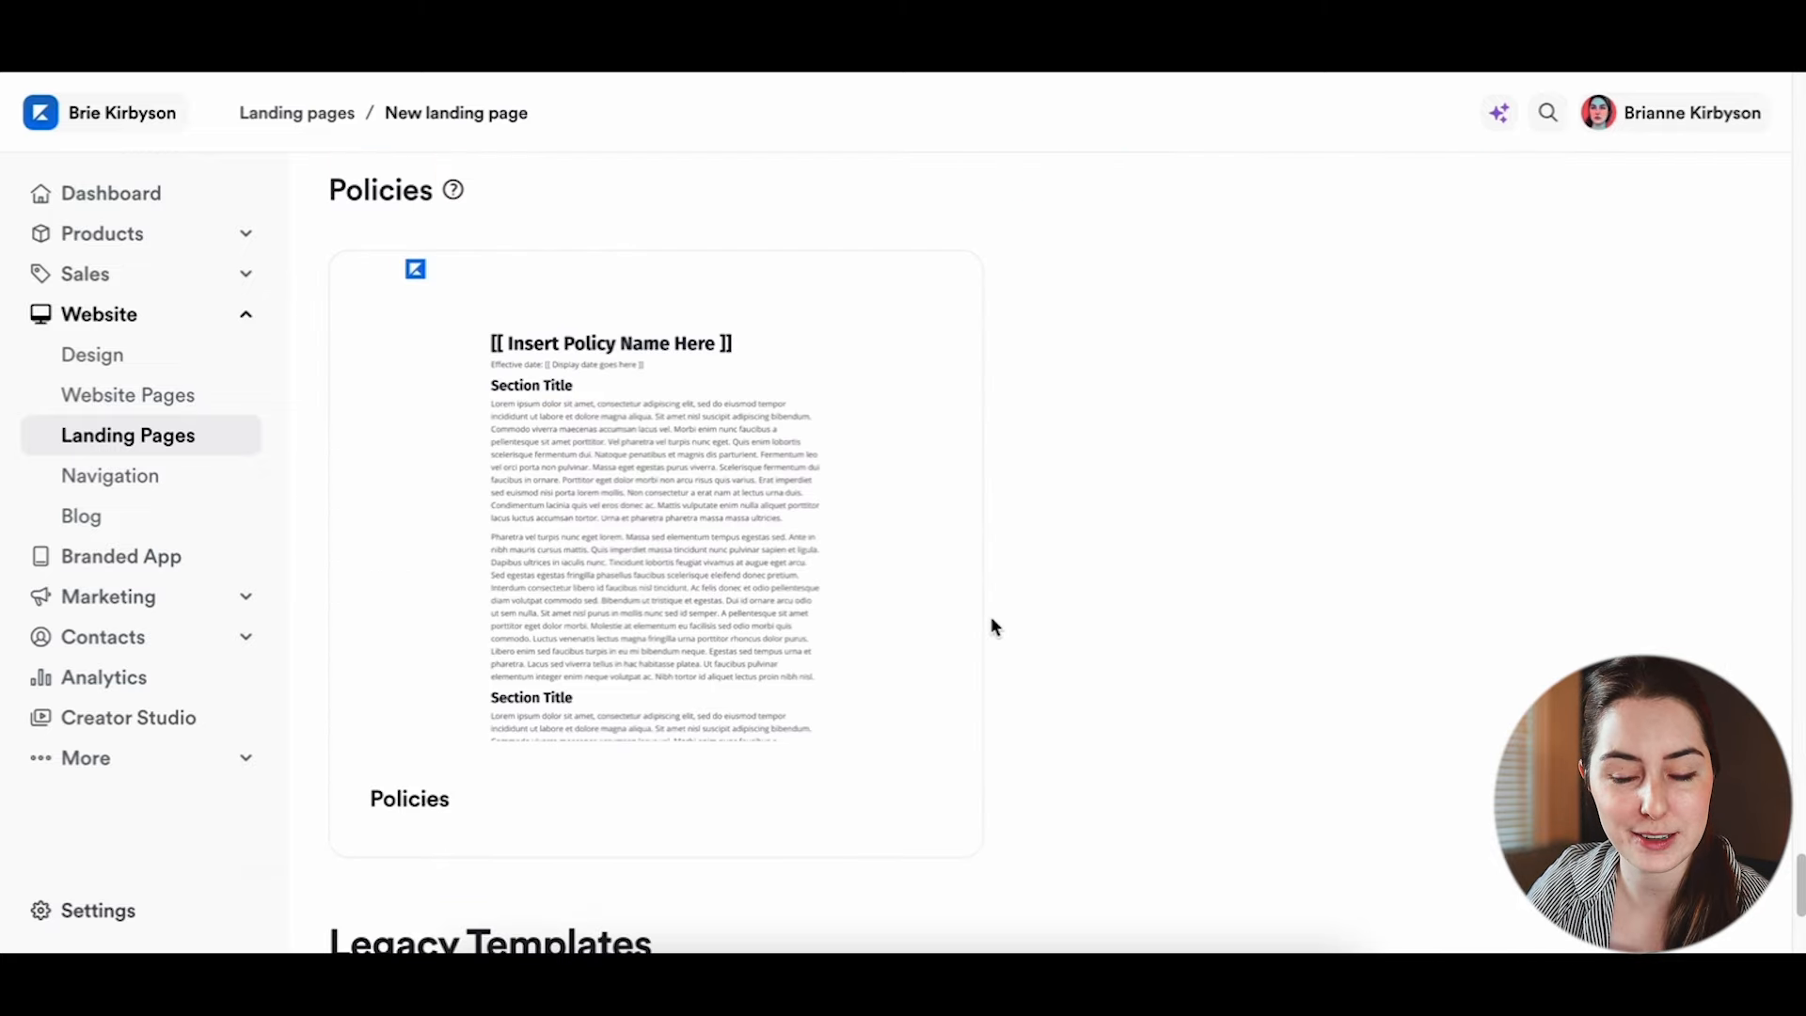
pyautogui.scroll(15, 991, 627)
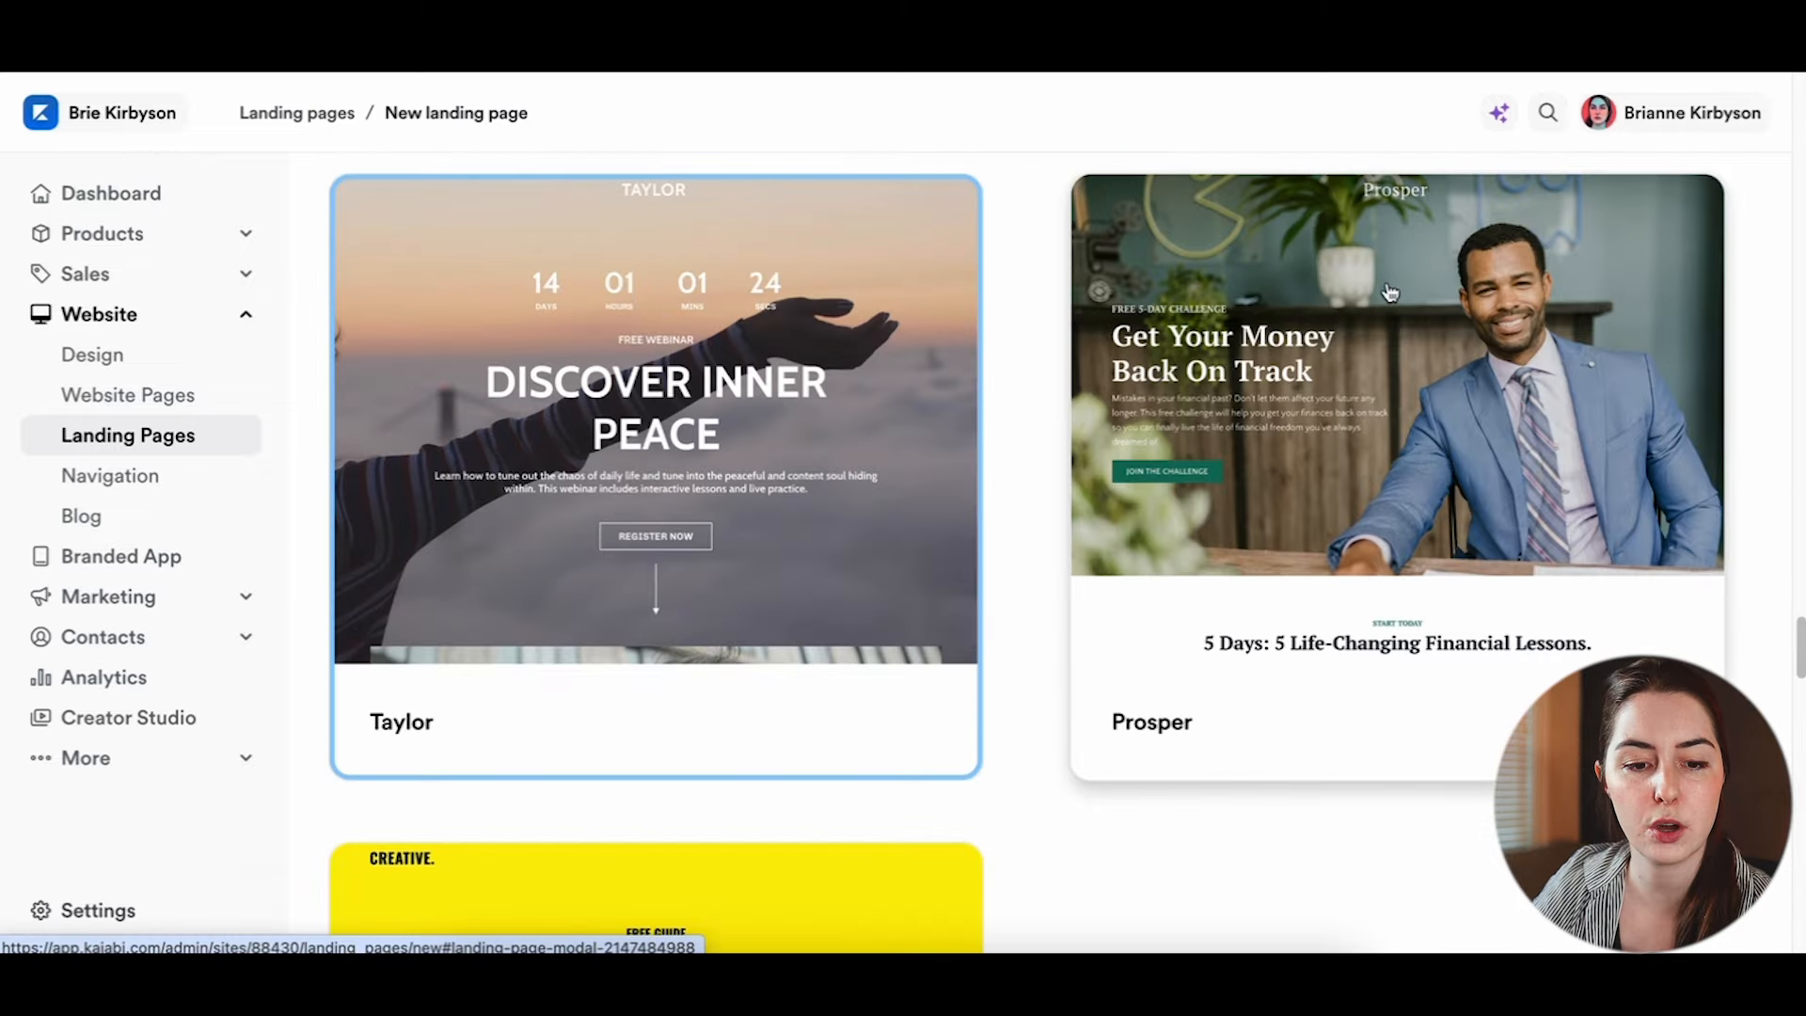
# Step: Preview the AI Creator Engine landing page with the preview banner hidden, and examine its sections past Bonus #2
pyautogui.click(164, 438)
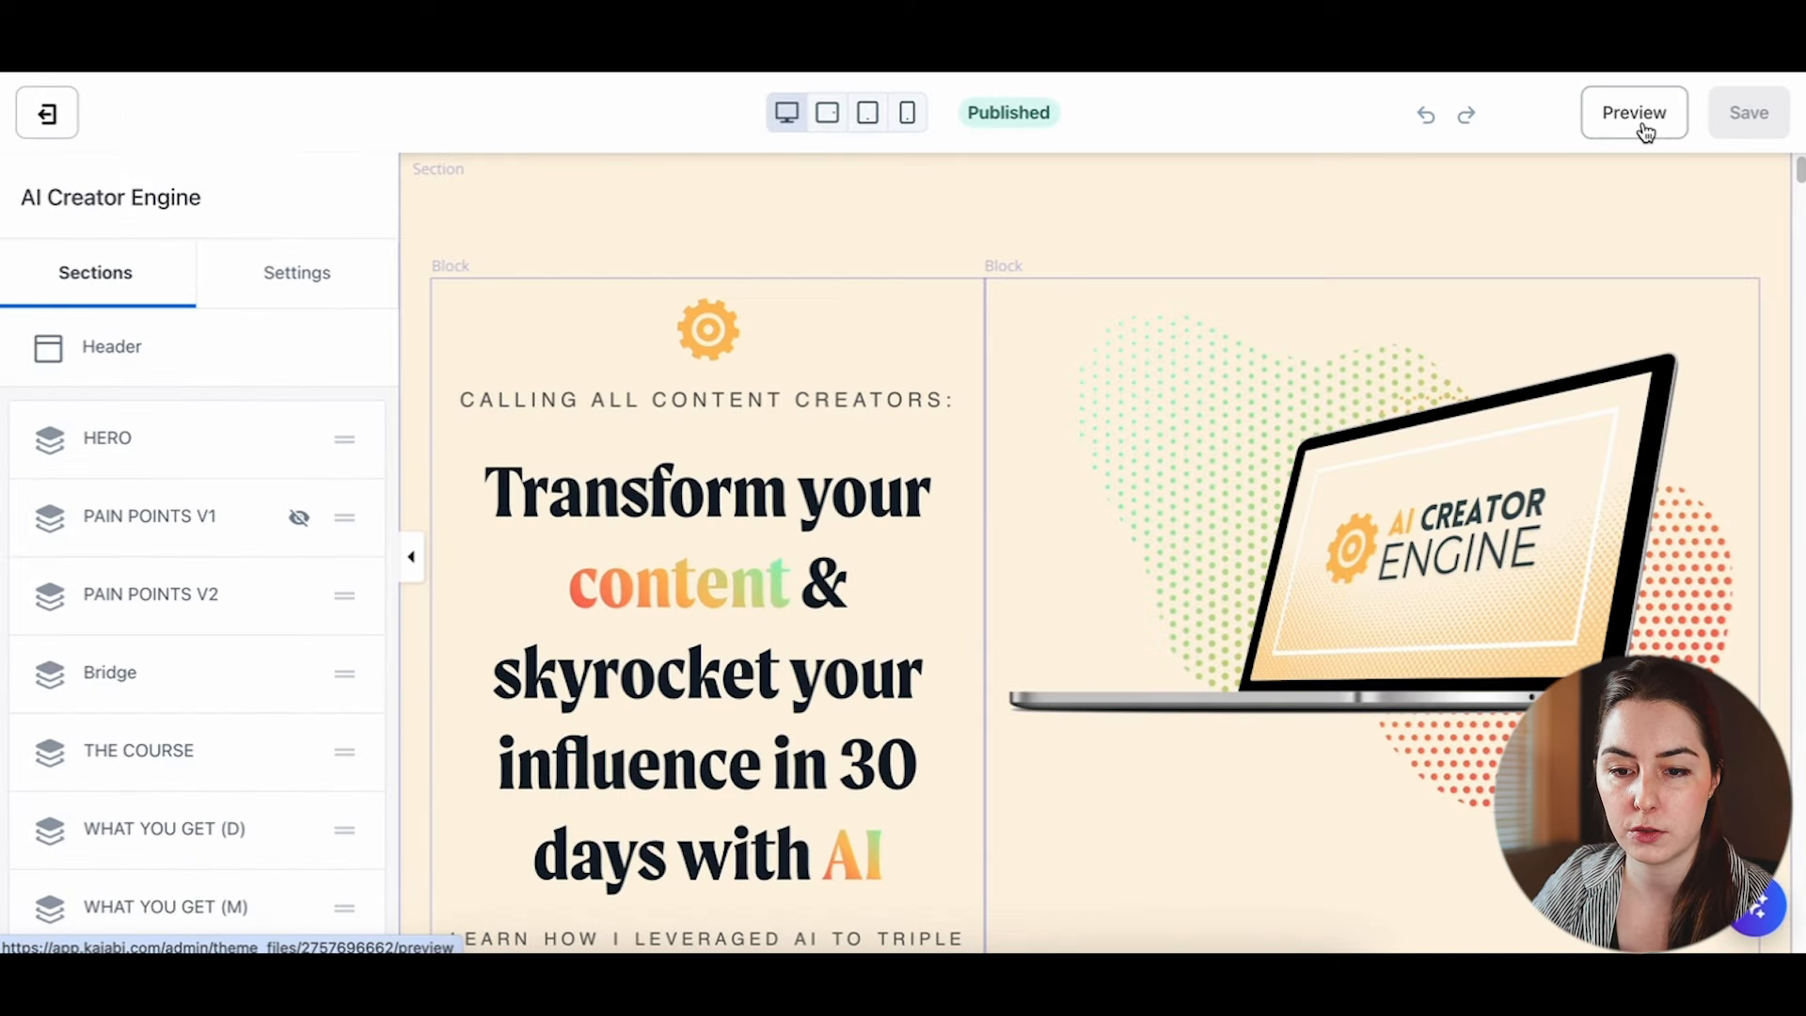
pyautogui.click(1637, 120)
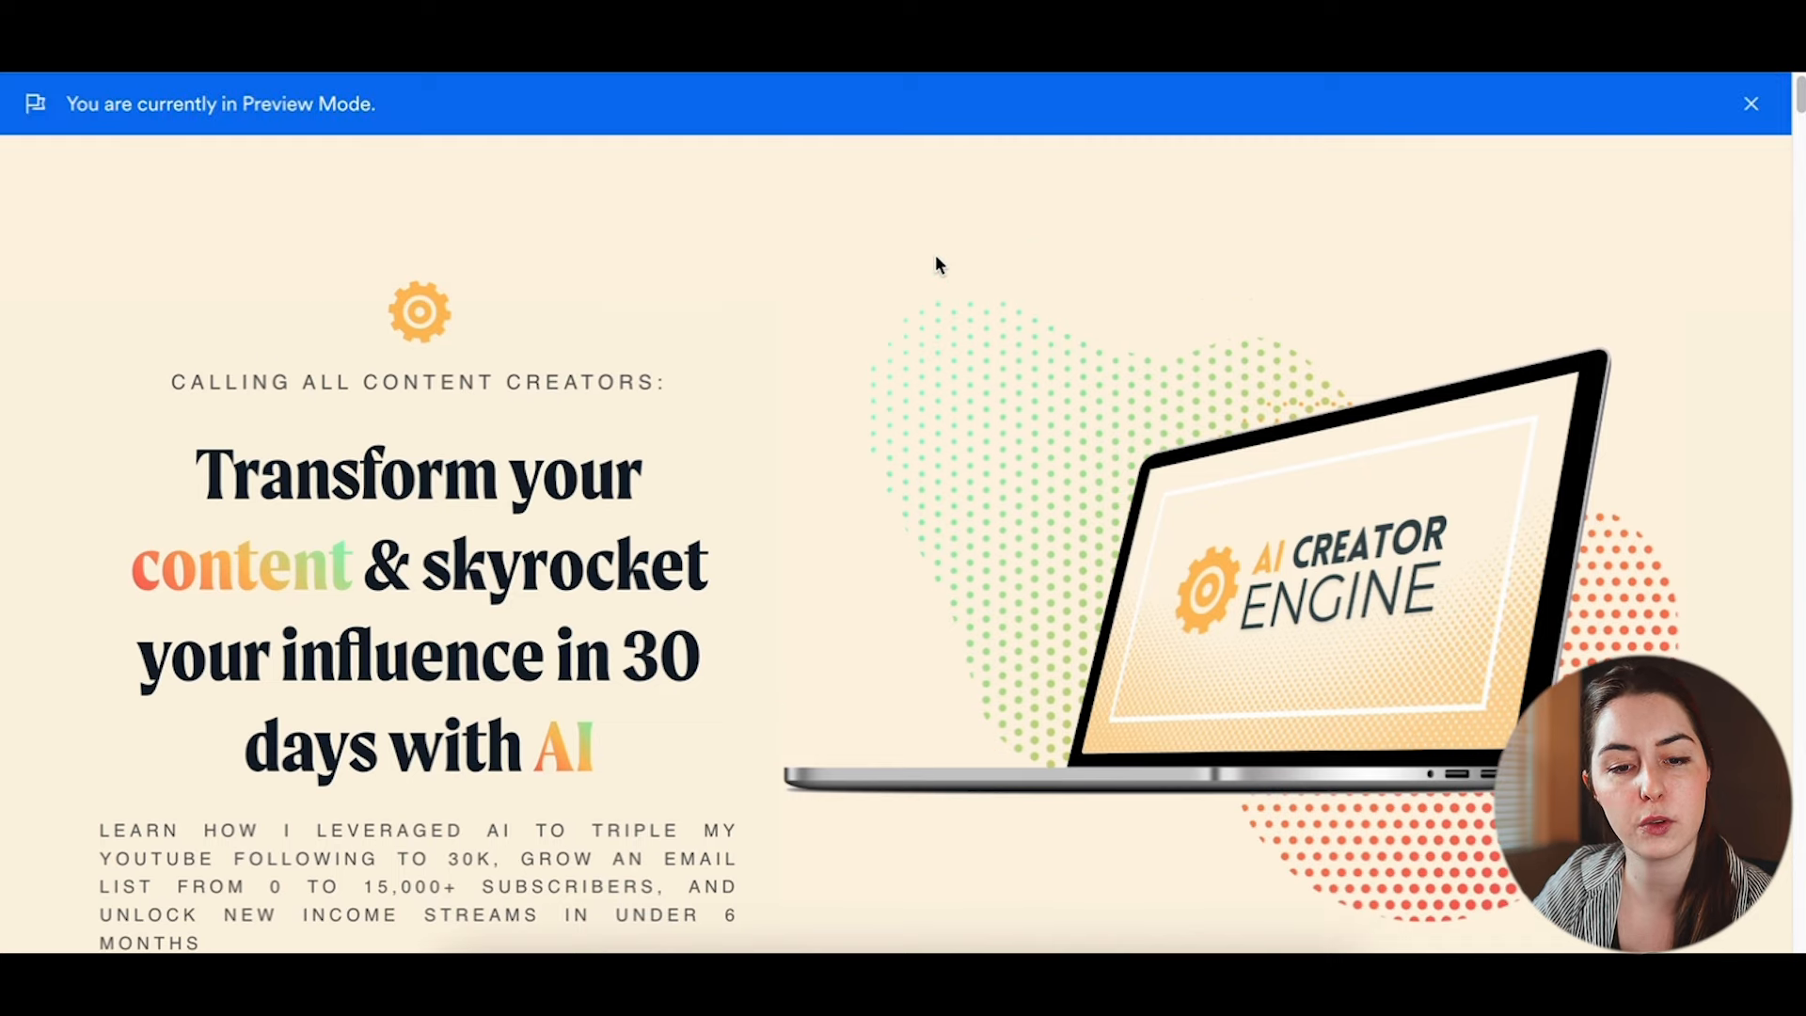
pyautogui.scroll(-10, 934, 264)
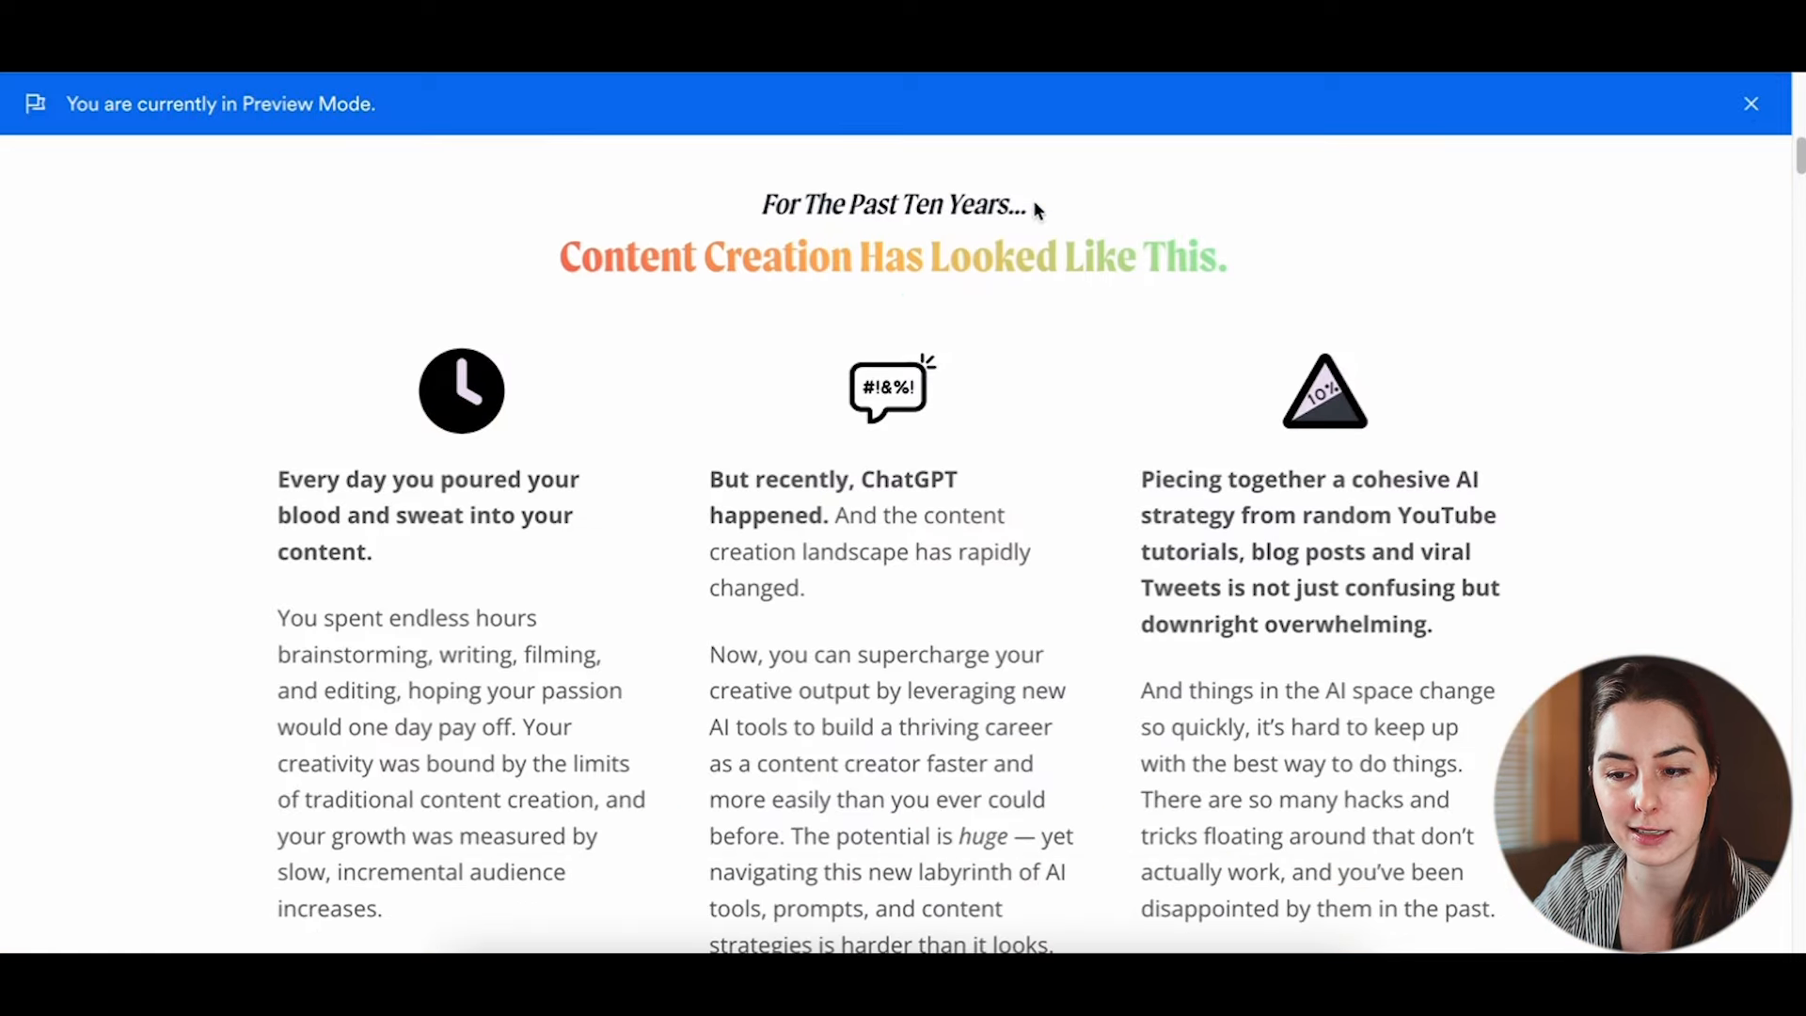
pyautogui.click(1786, 104)
pyautogui.scroll(-15, 1205, 341)
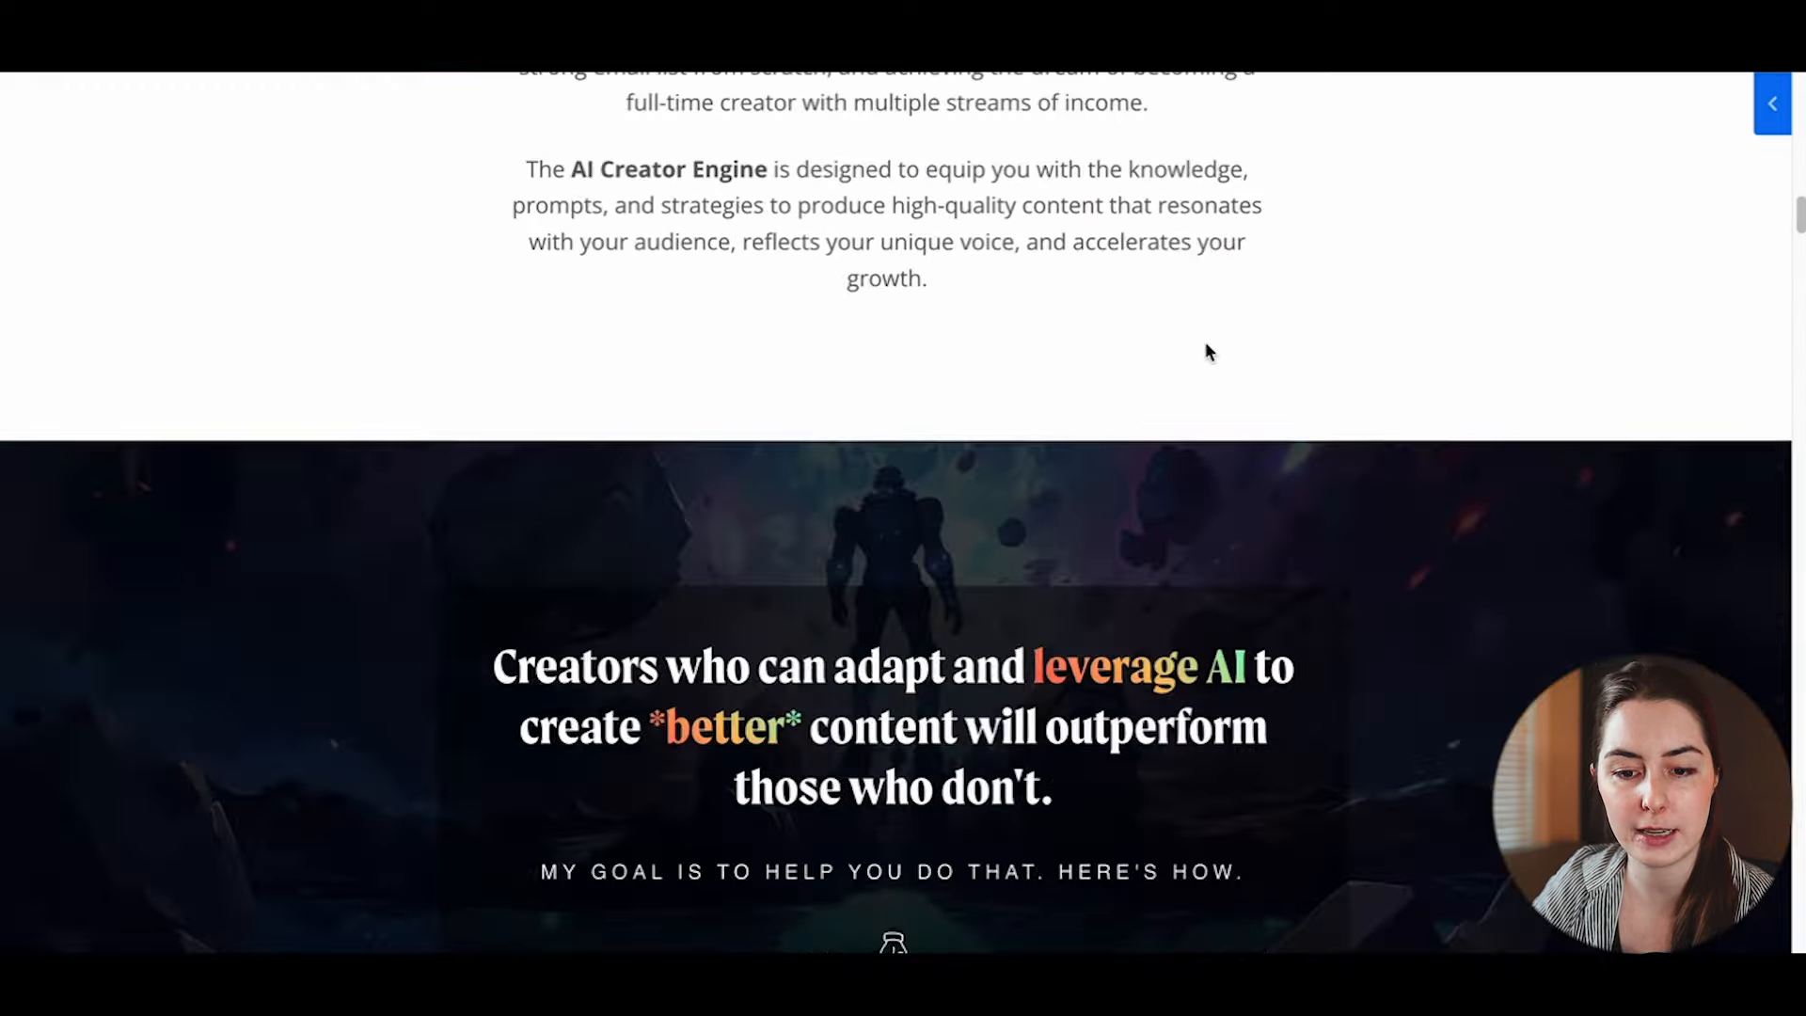
pyautogui.scroll(-15, 1208, 347)
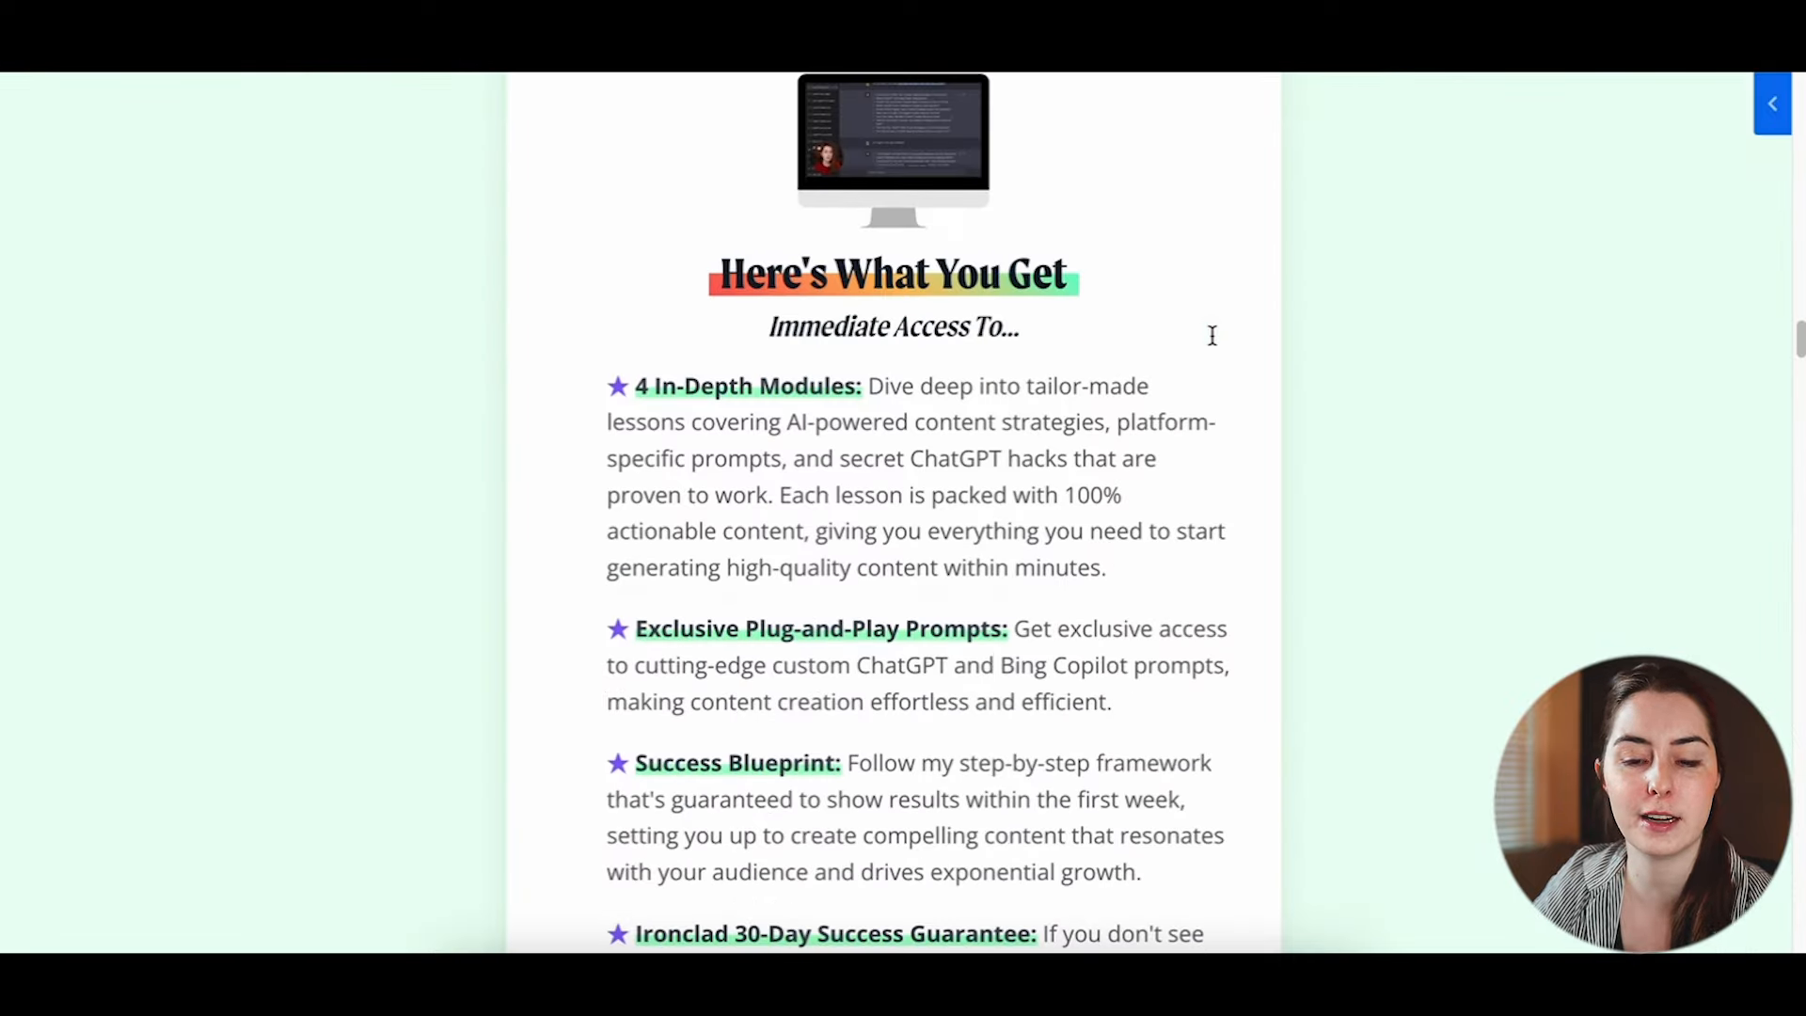
pyautogui.scroll(-15, 1212, 335)
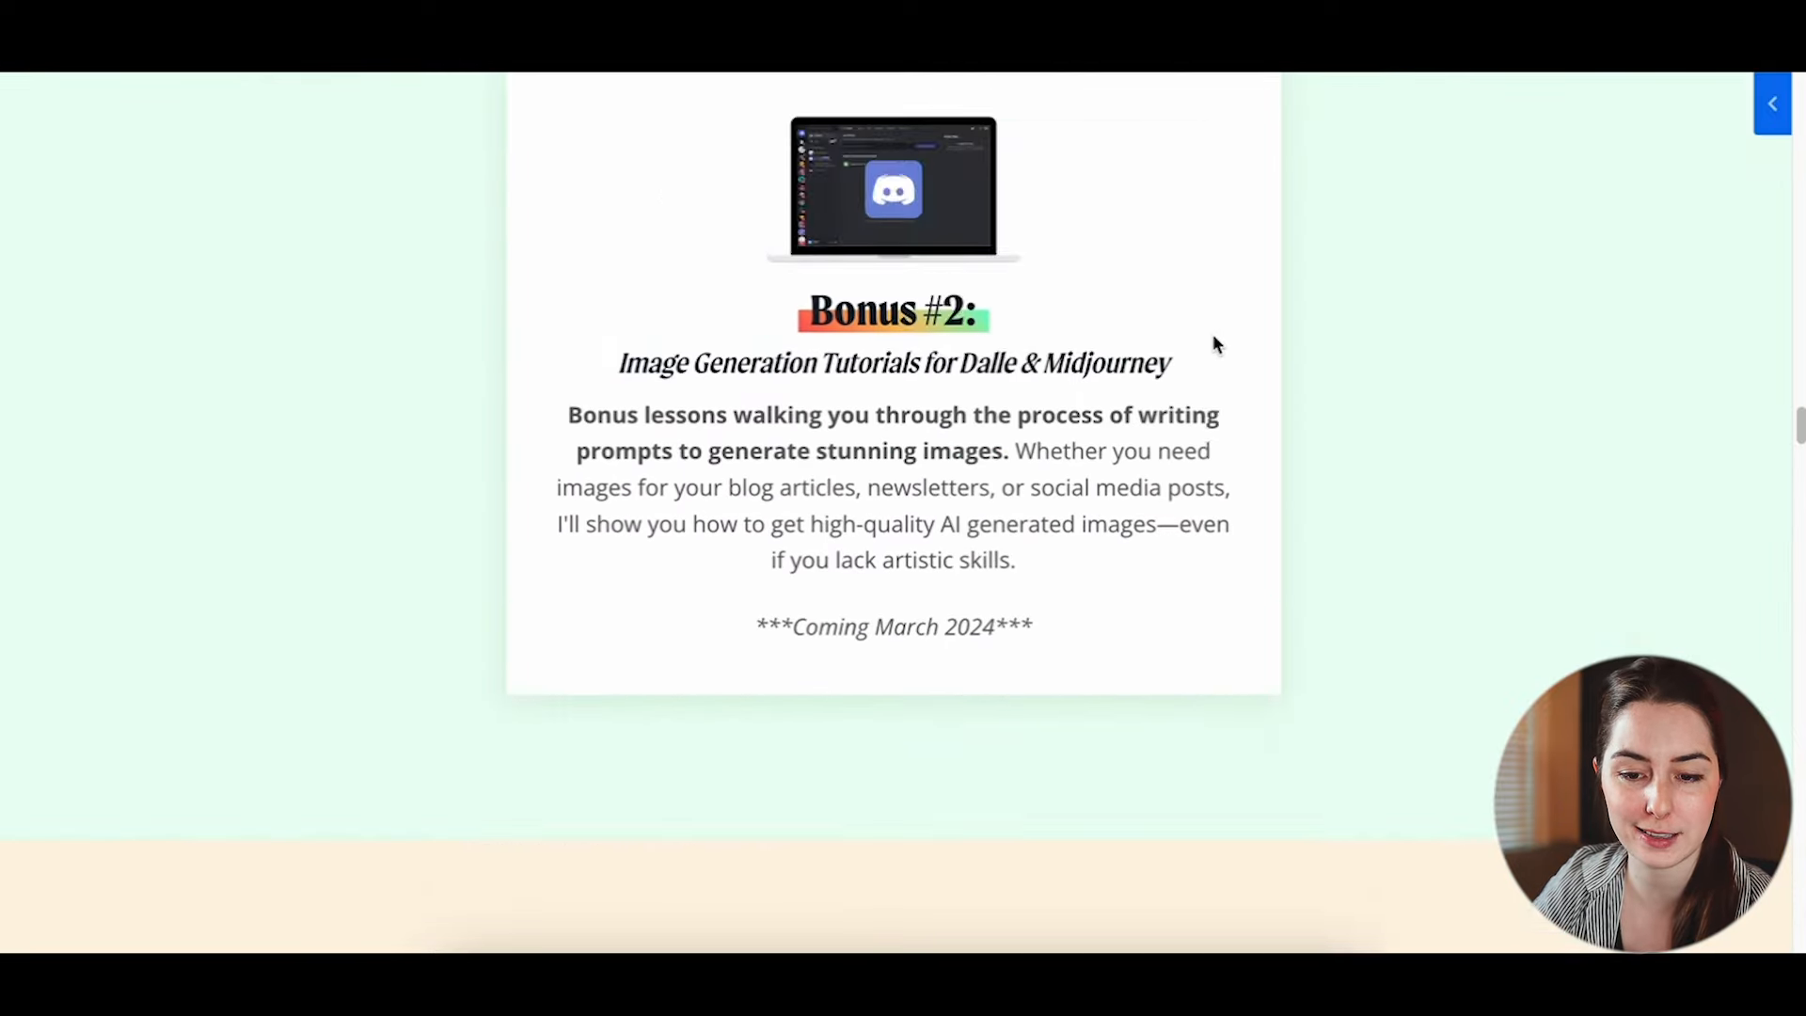
pyautogui.scroll(-10, 1211, 335)
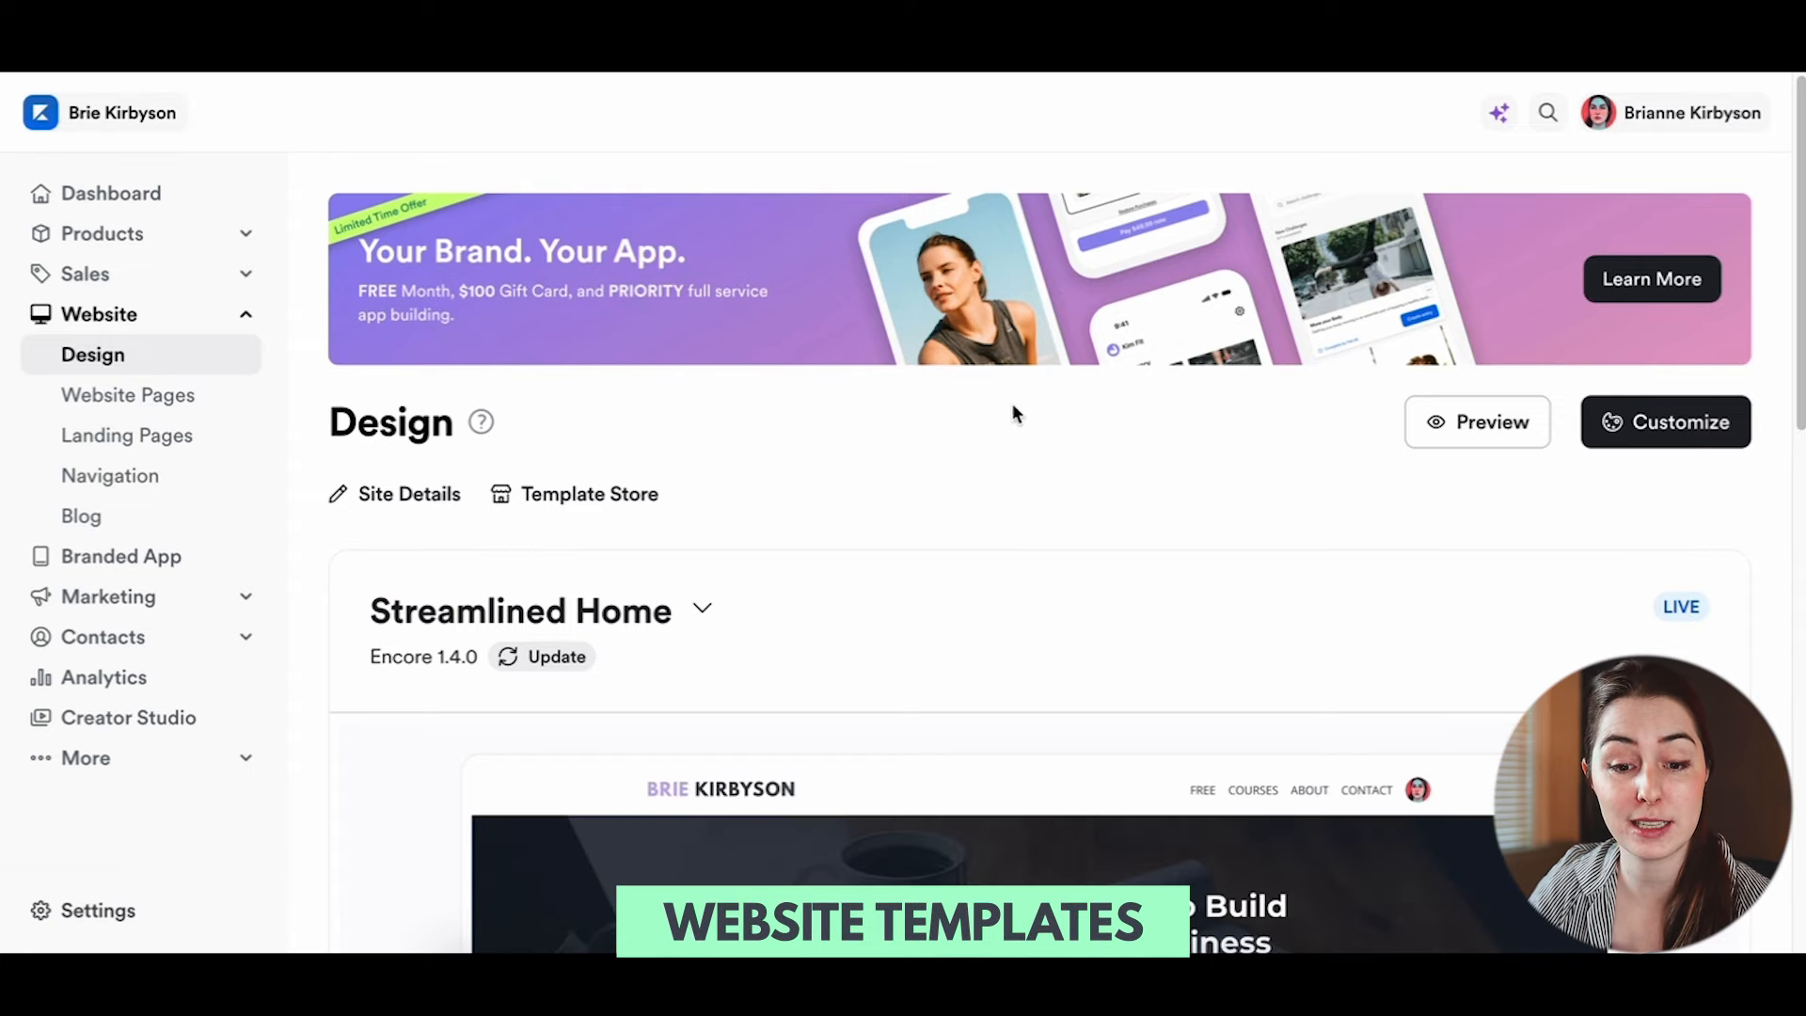
# Step: Examine the live Streamlined Home website template and the saved templates on the website's Design page
pyautogui.scroll(-6, 1175, 524)
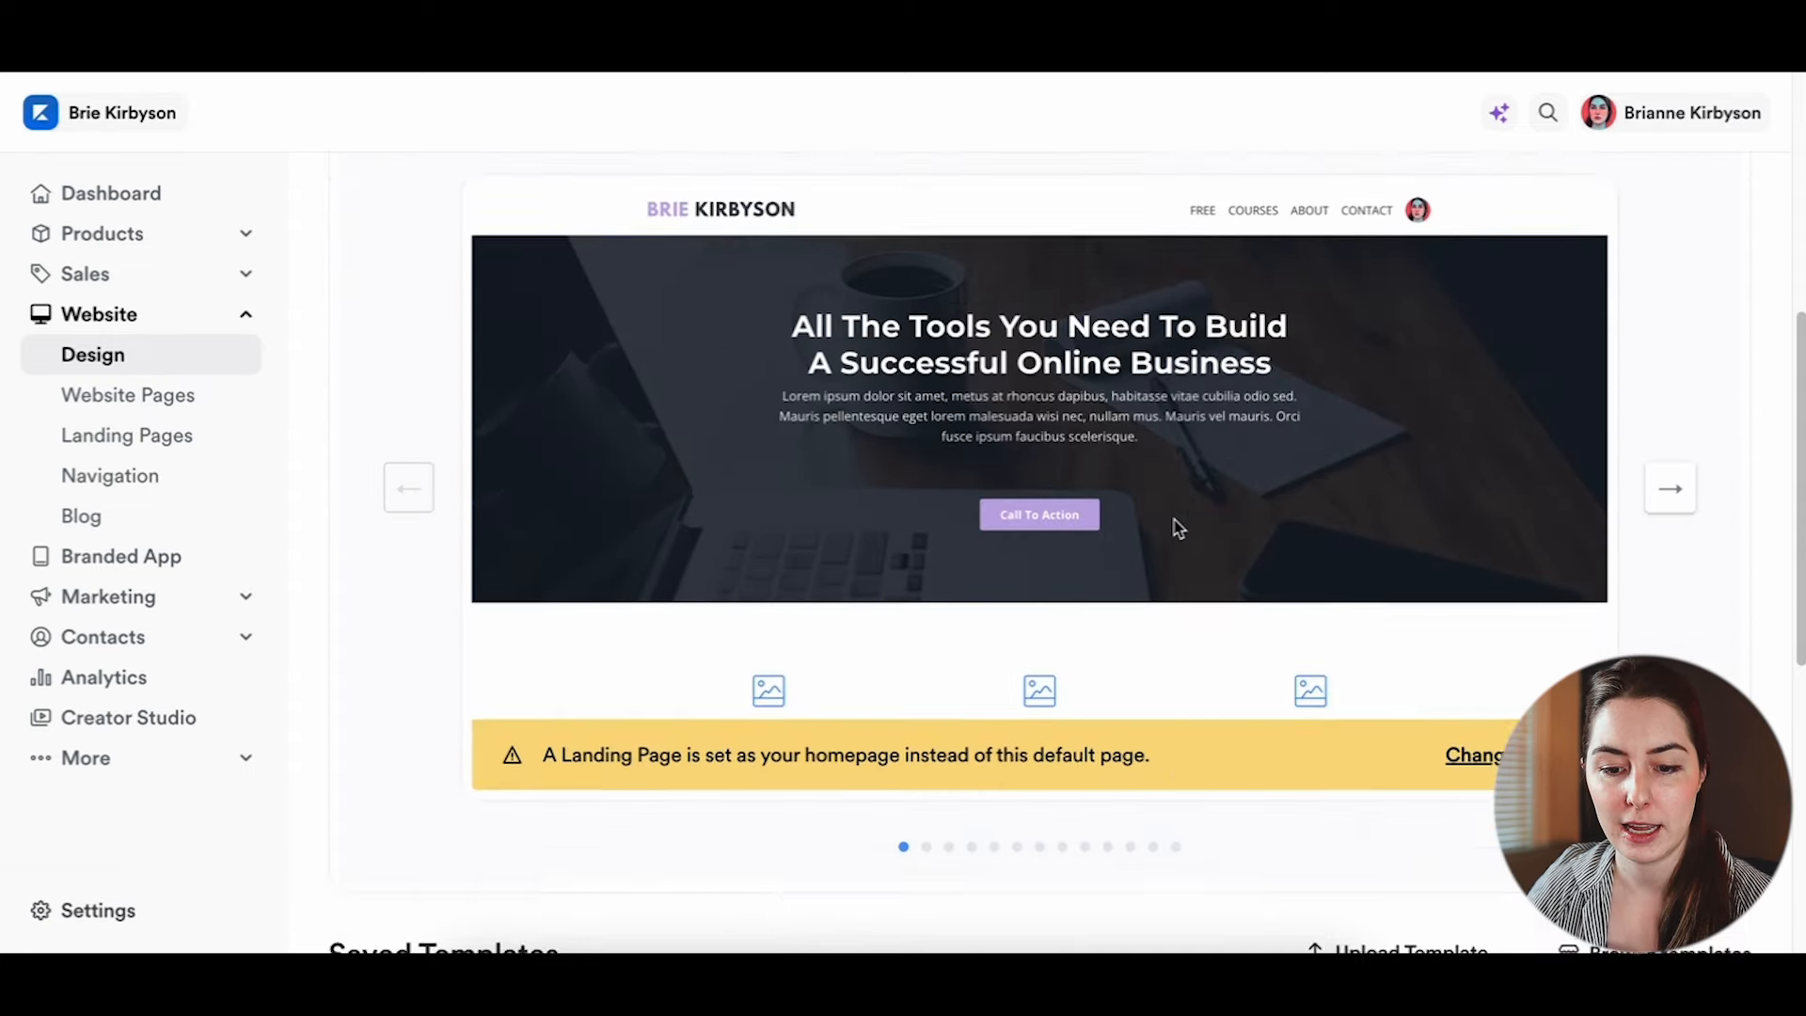
pyautogui.scroll(-3, 1178, 527)
pyautogui.scroll(6, 1177, 527)
pyautogui.scroll(-1, 1177, 527)
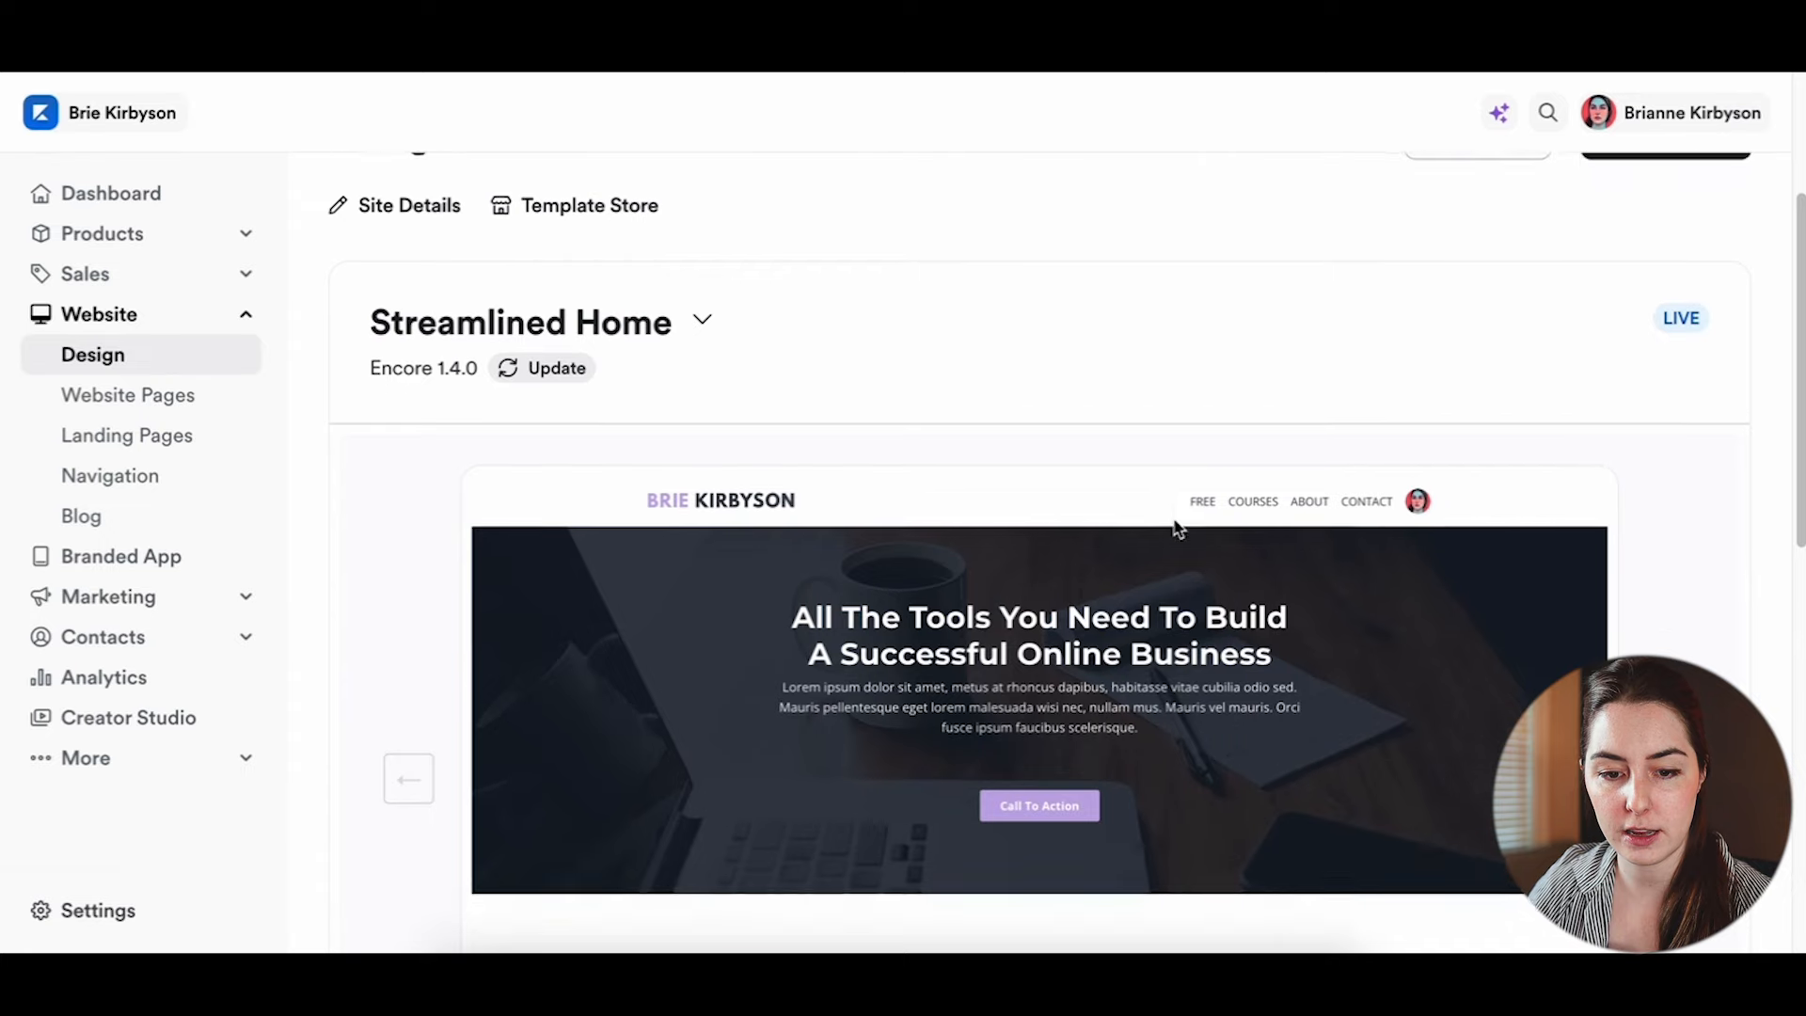
pyautogui.scroll(-5, 1496, 452)
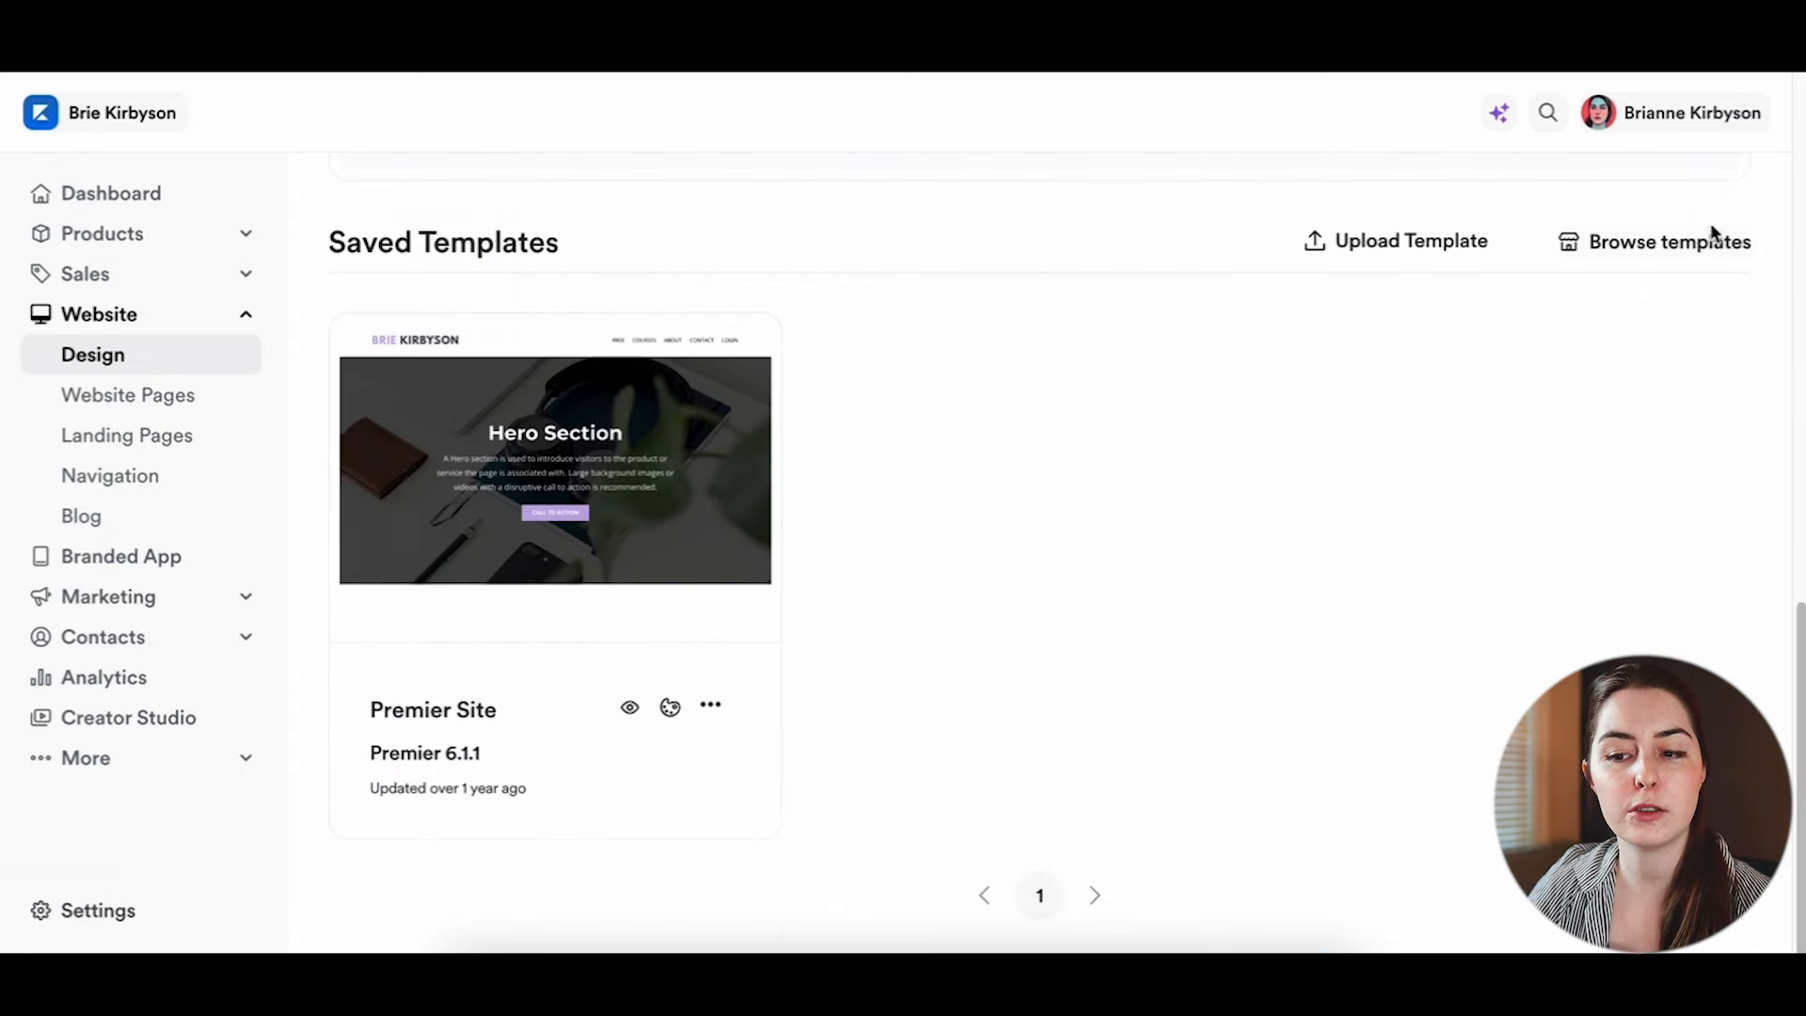
# Step: Open the Template Store from the saved templates and browse the free website templates
pyautogui.click(1682, 252)
pyautogui.click(1683, 261)
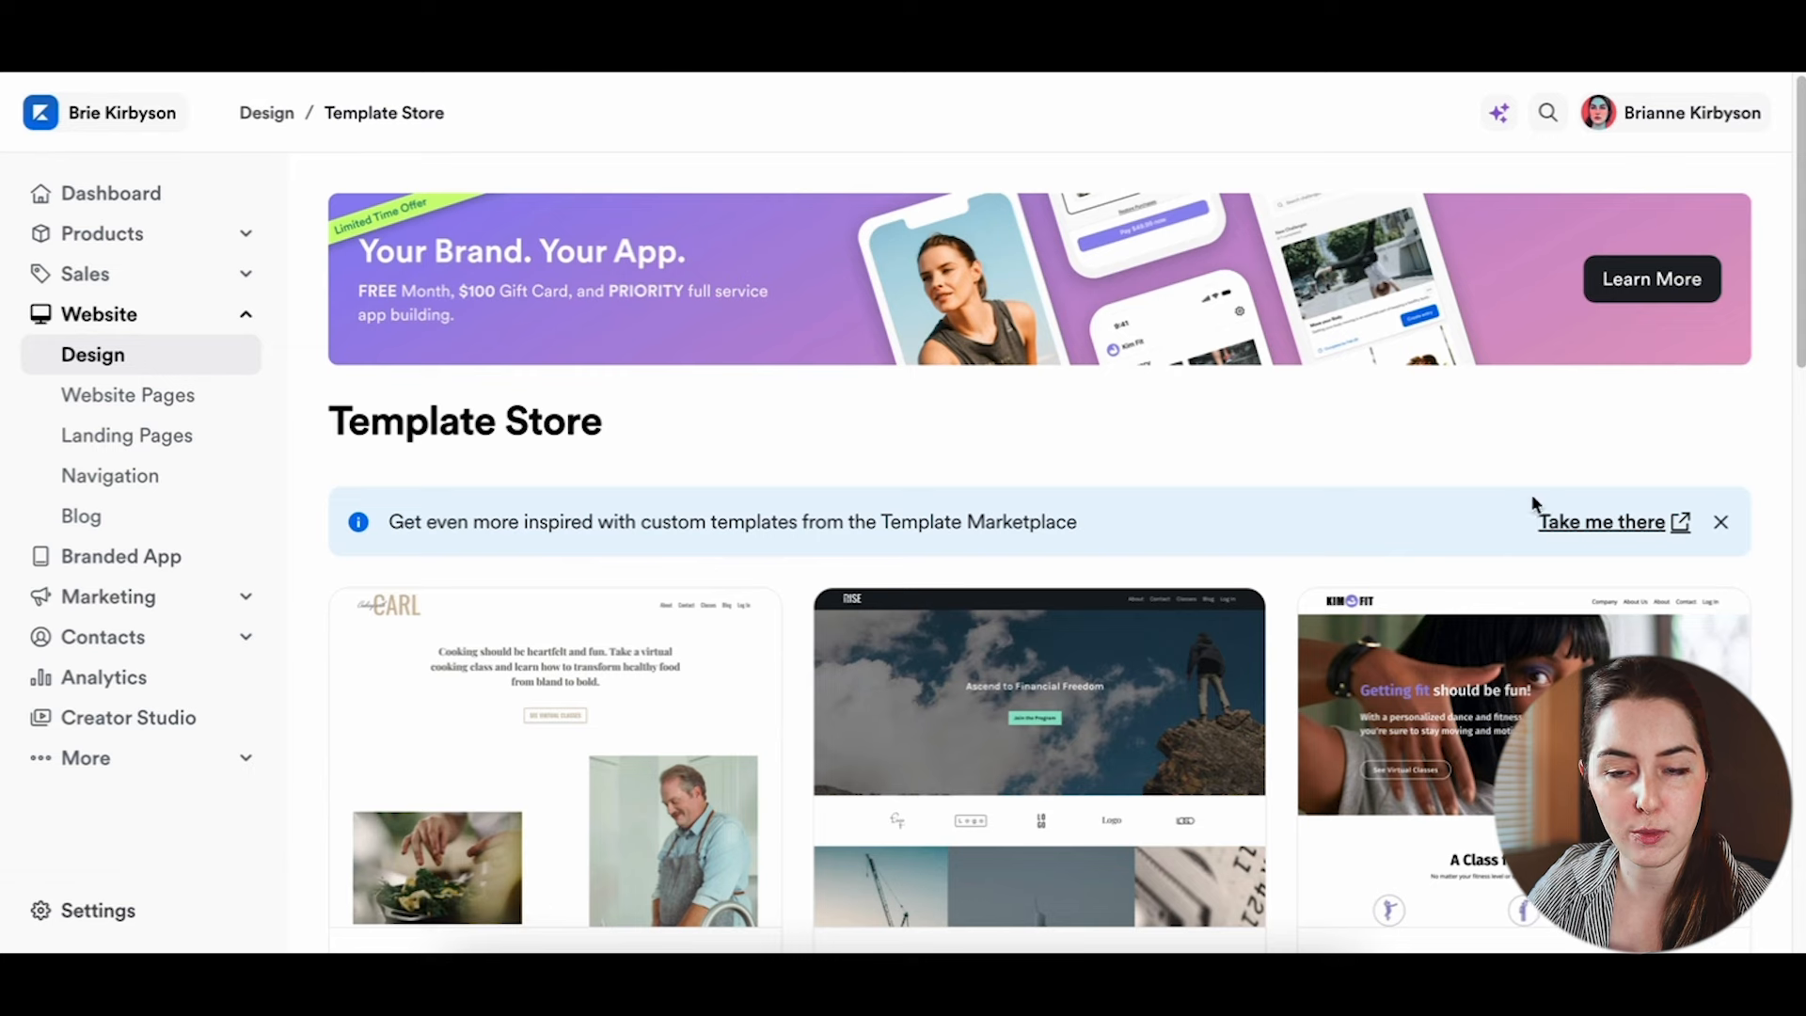
pyautogui.scroll(-10, 1605, 422)
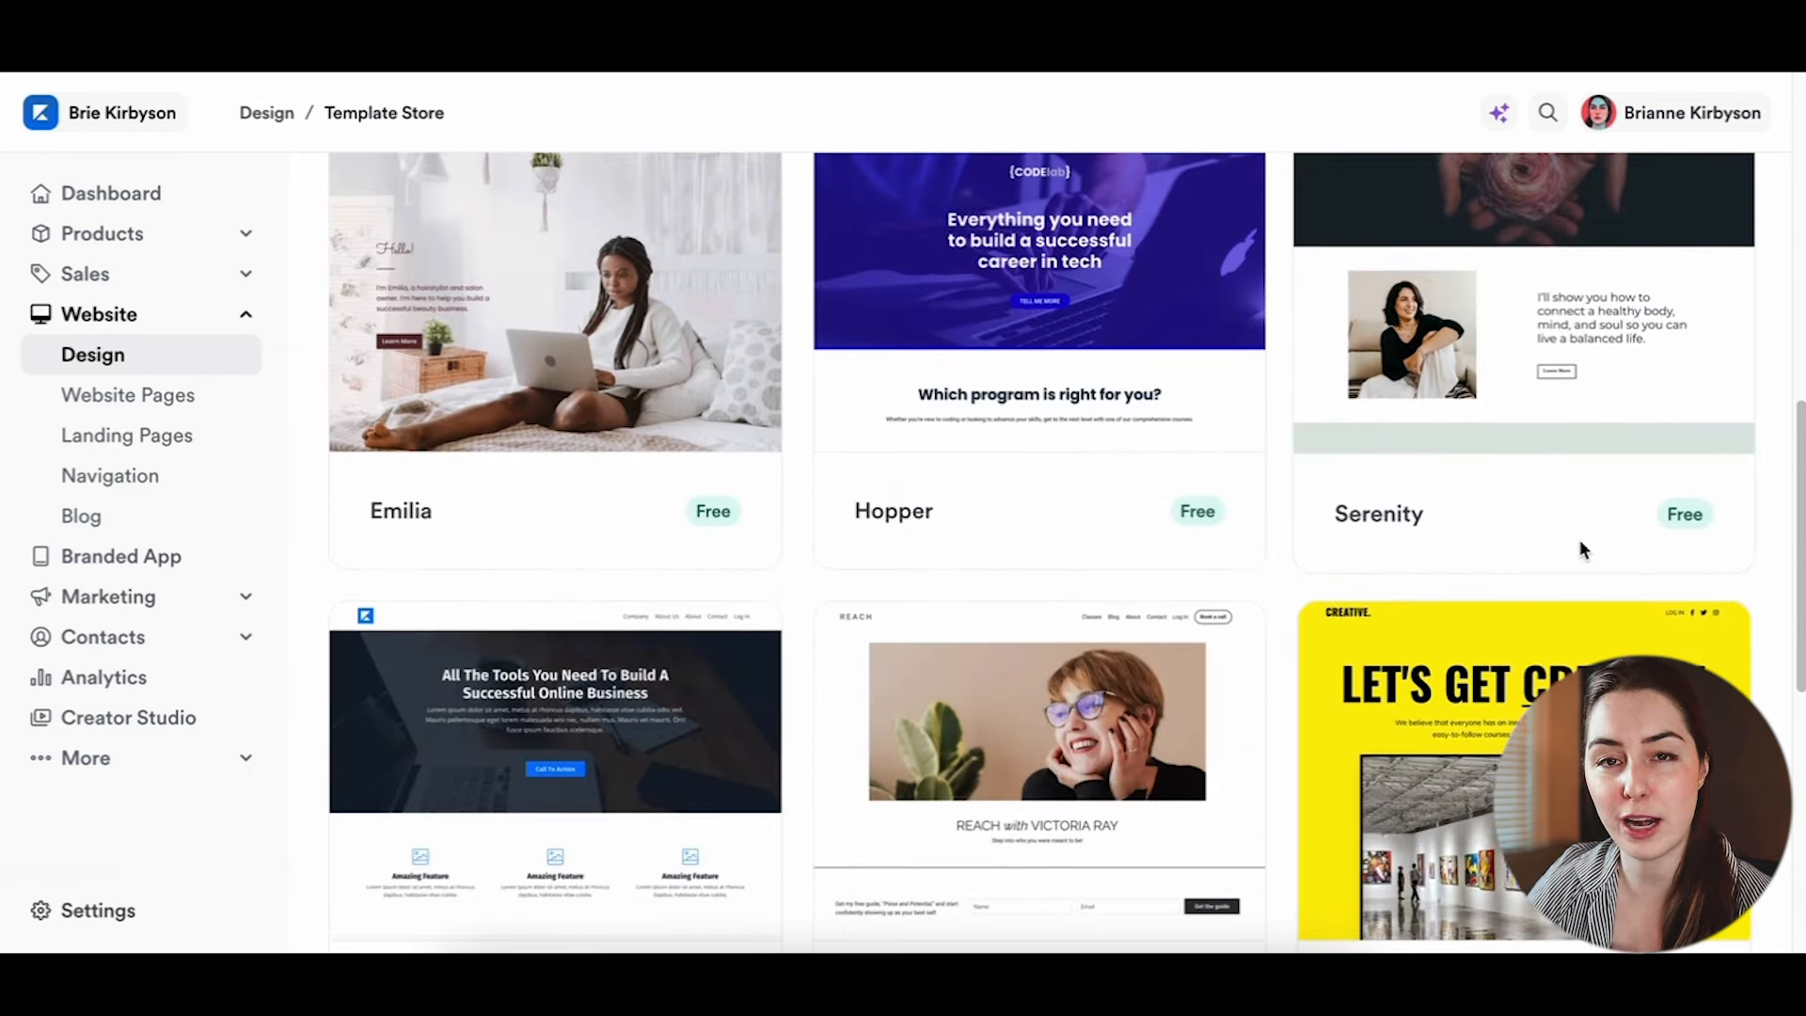
pyautogui.scroll(-3, 1580, 549)
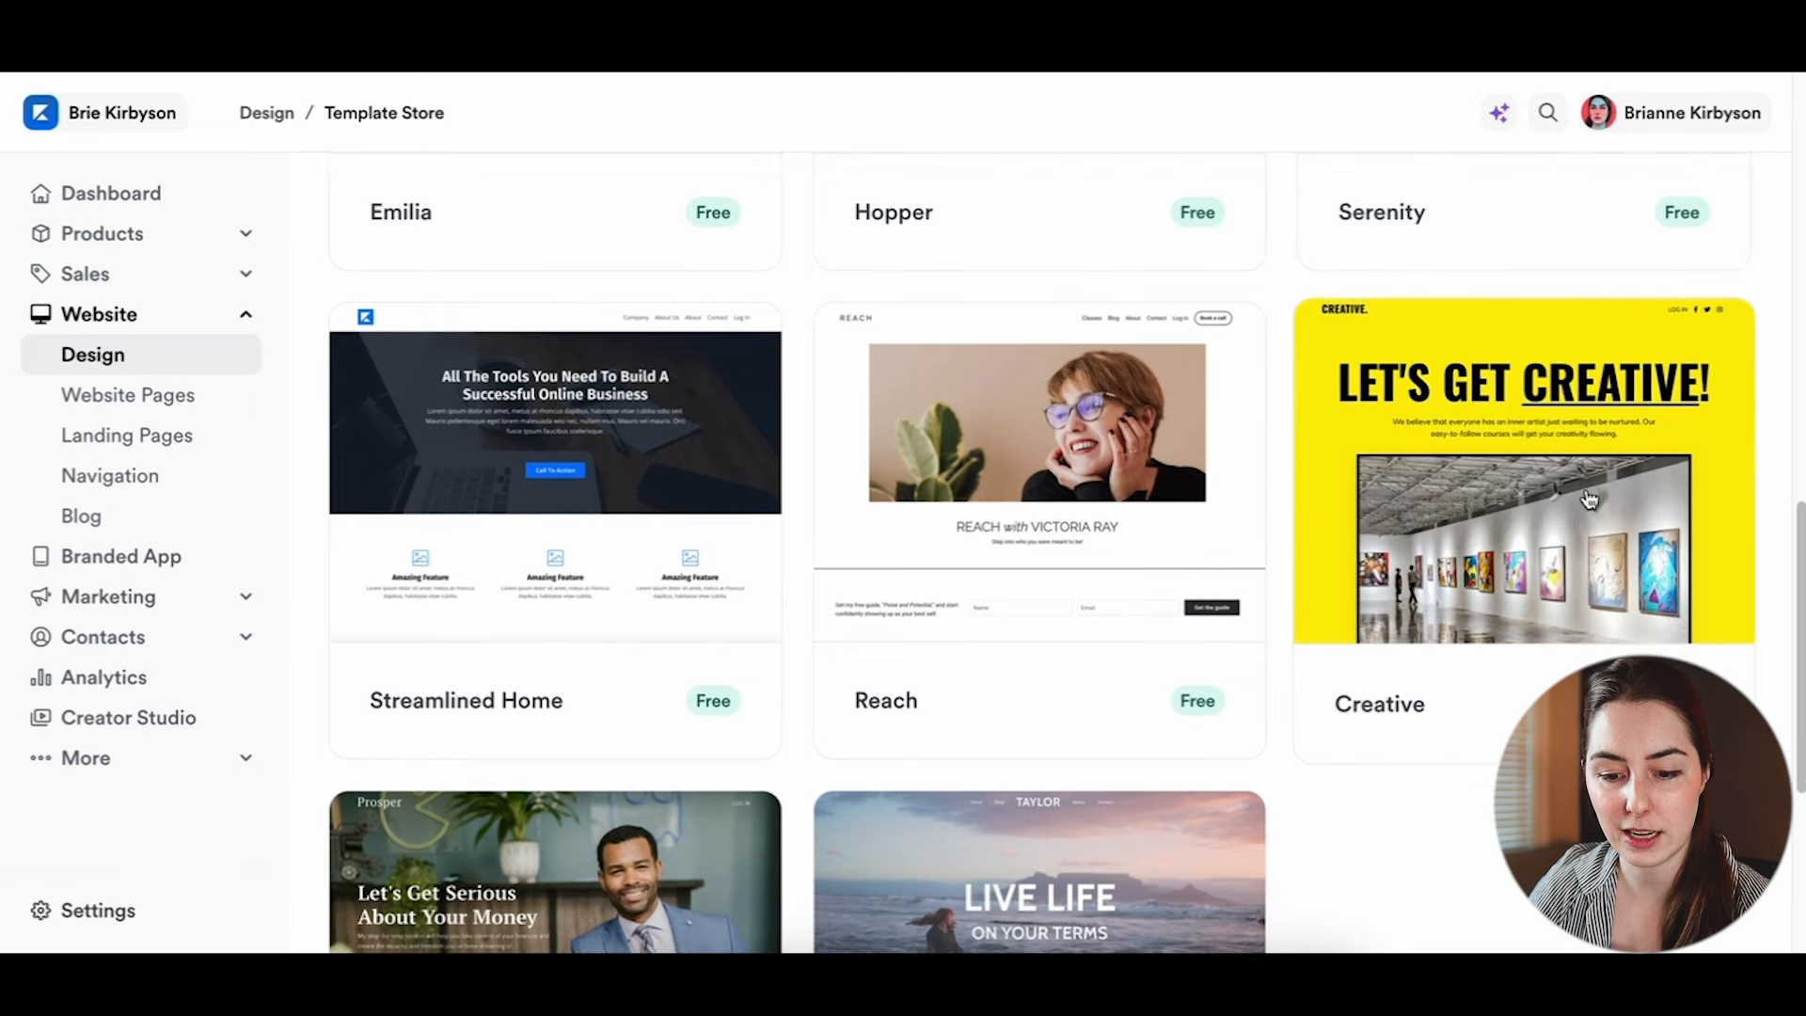
# Step: Preview the Taylor and Streamlined Home website templates in the Template Store
pyautogui.scroll(-3, 1486, 522)
pyautogui.click(975, 636)
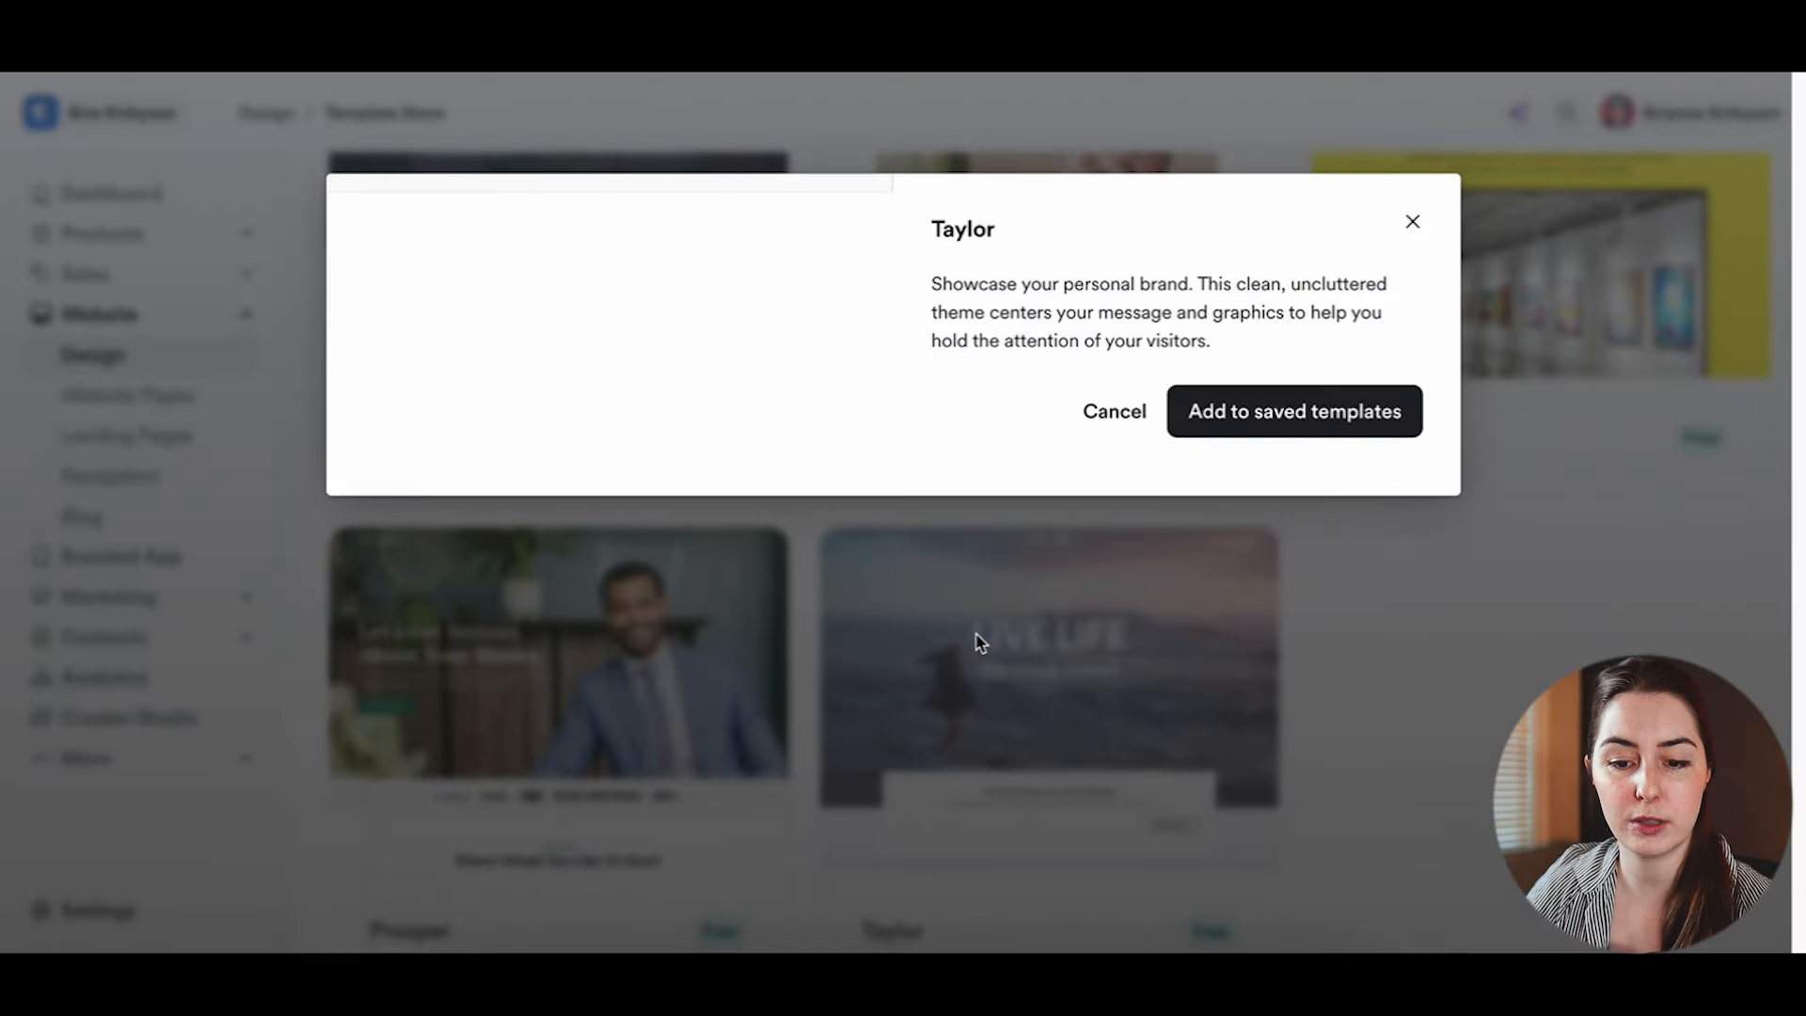
pyautogui.scroll(-3, 677, 602)
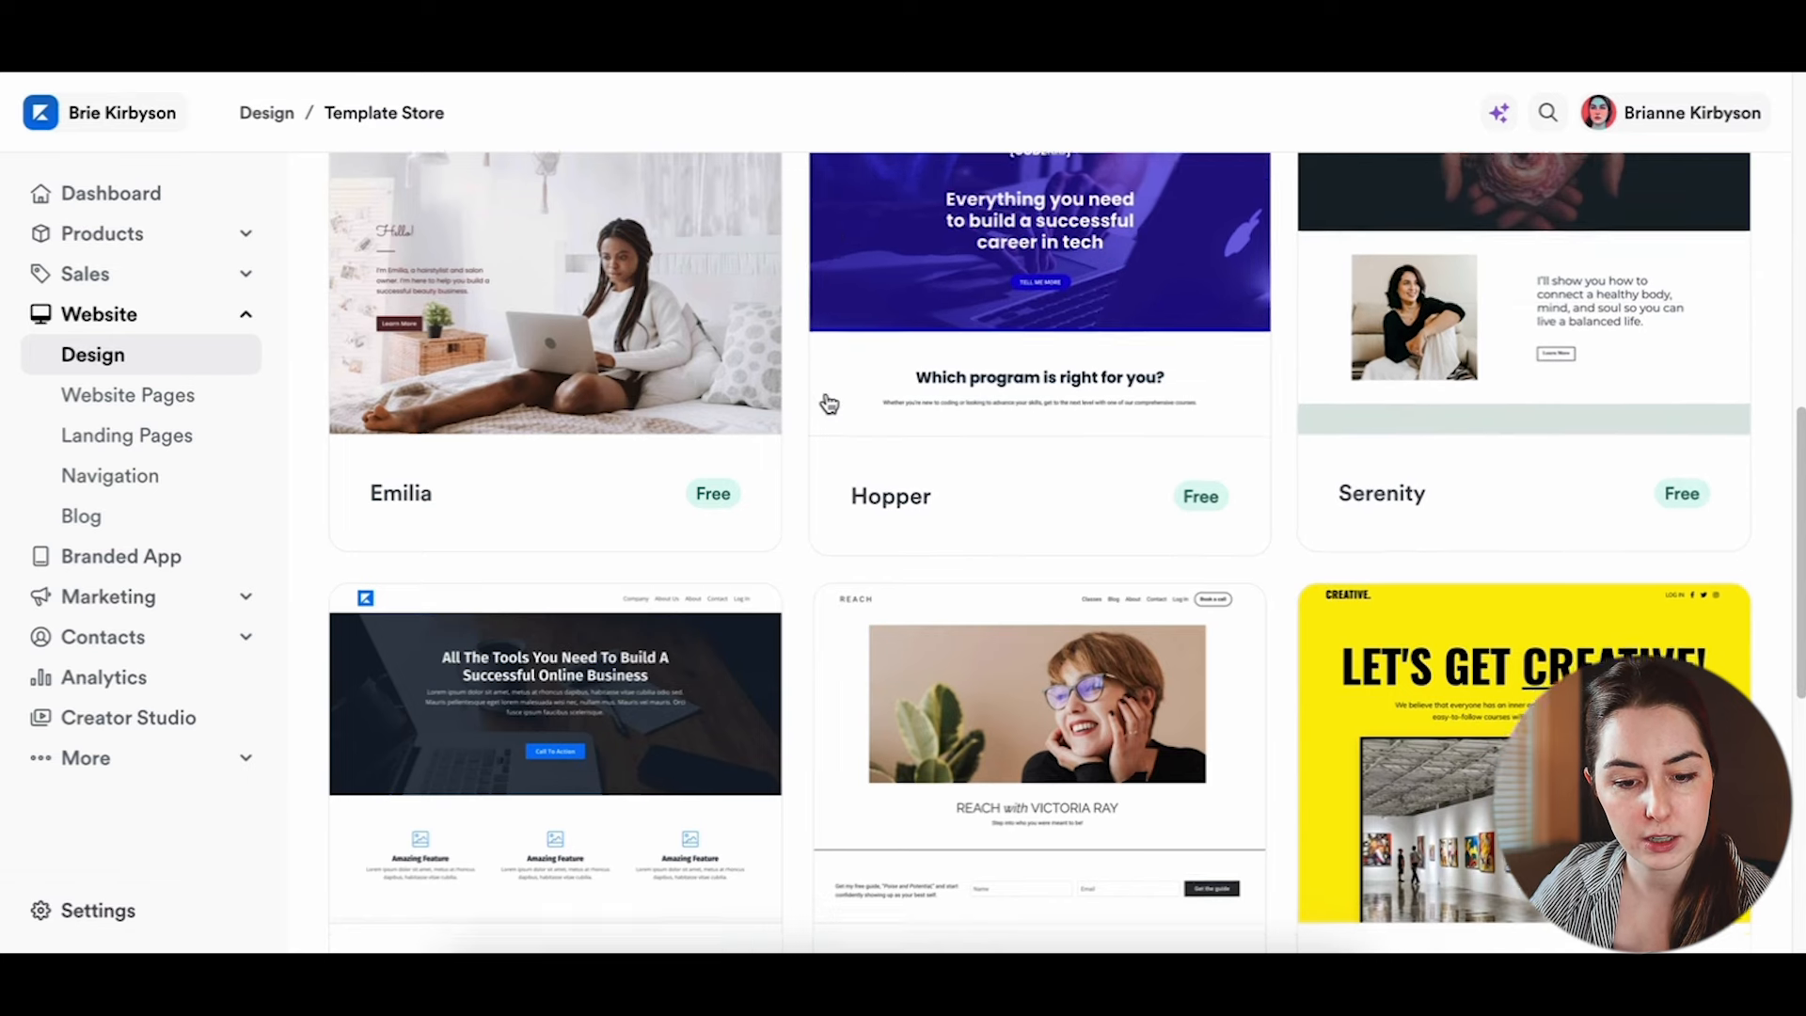
pyautogui.scroll(-3, 819, 414)
pyautogui.click(547, 534)
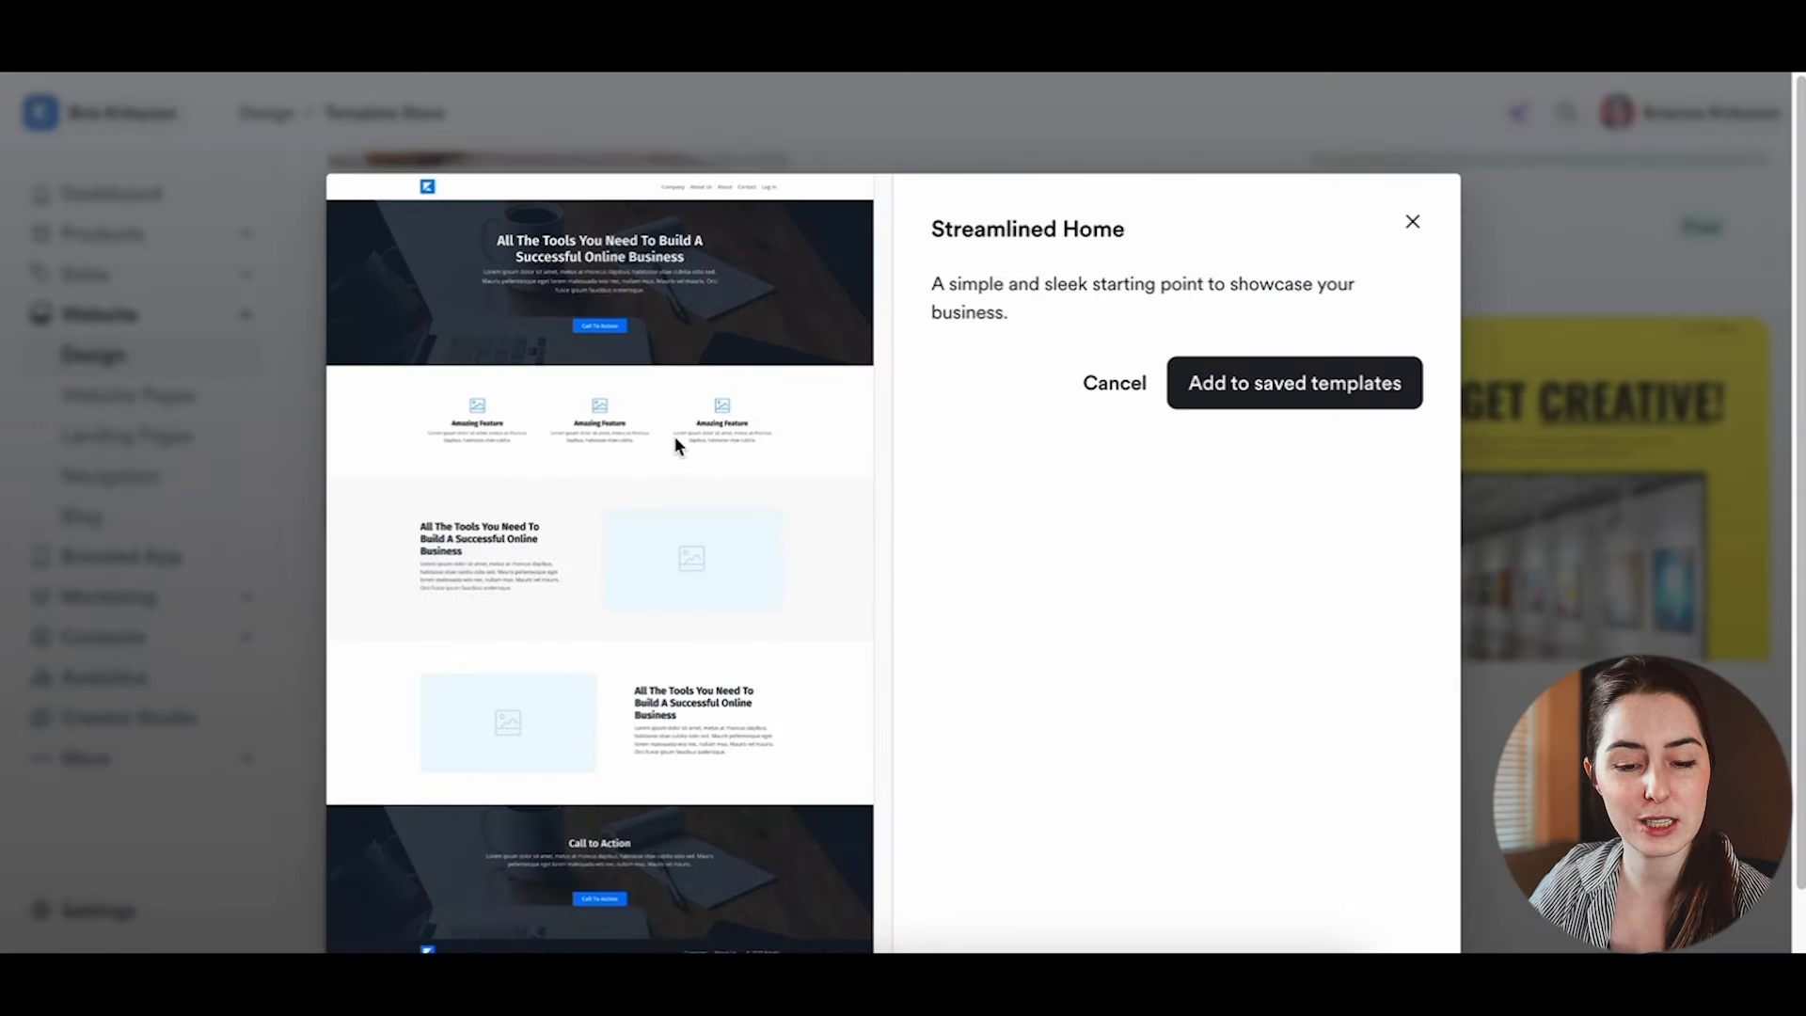
# Step: Examine the Streamlined Home template preview and the live creator home page past its "Where to Start?" section
pyautogui.scroll(-1, 674, 438)
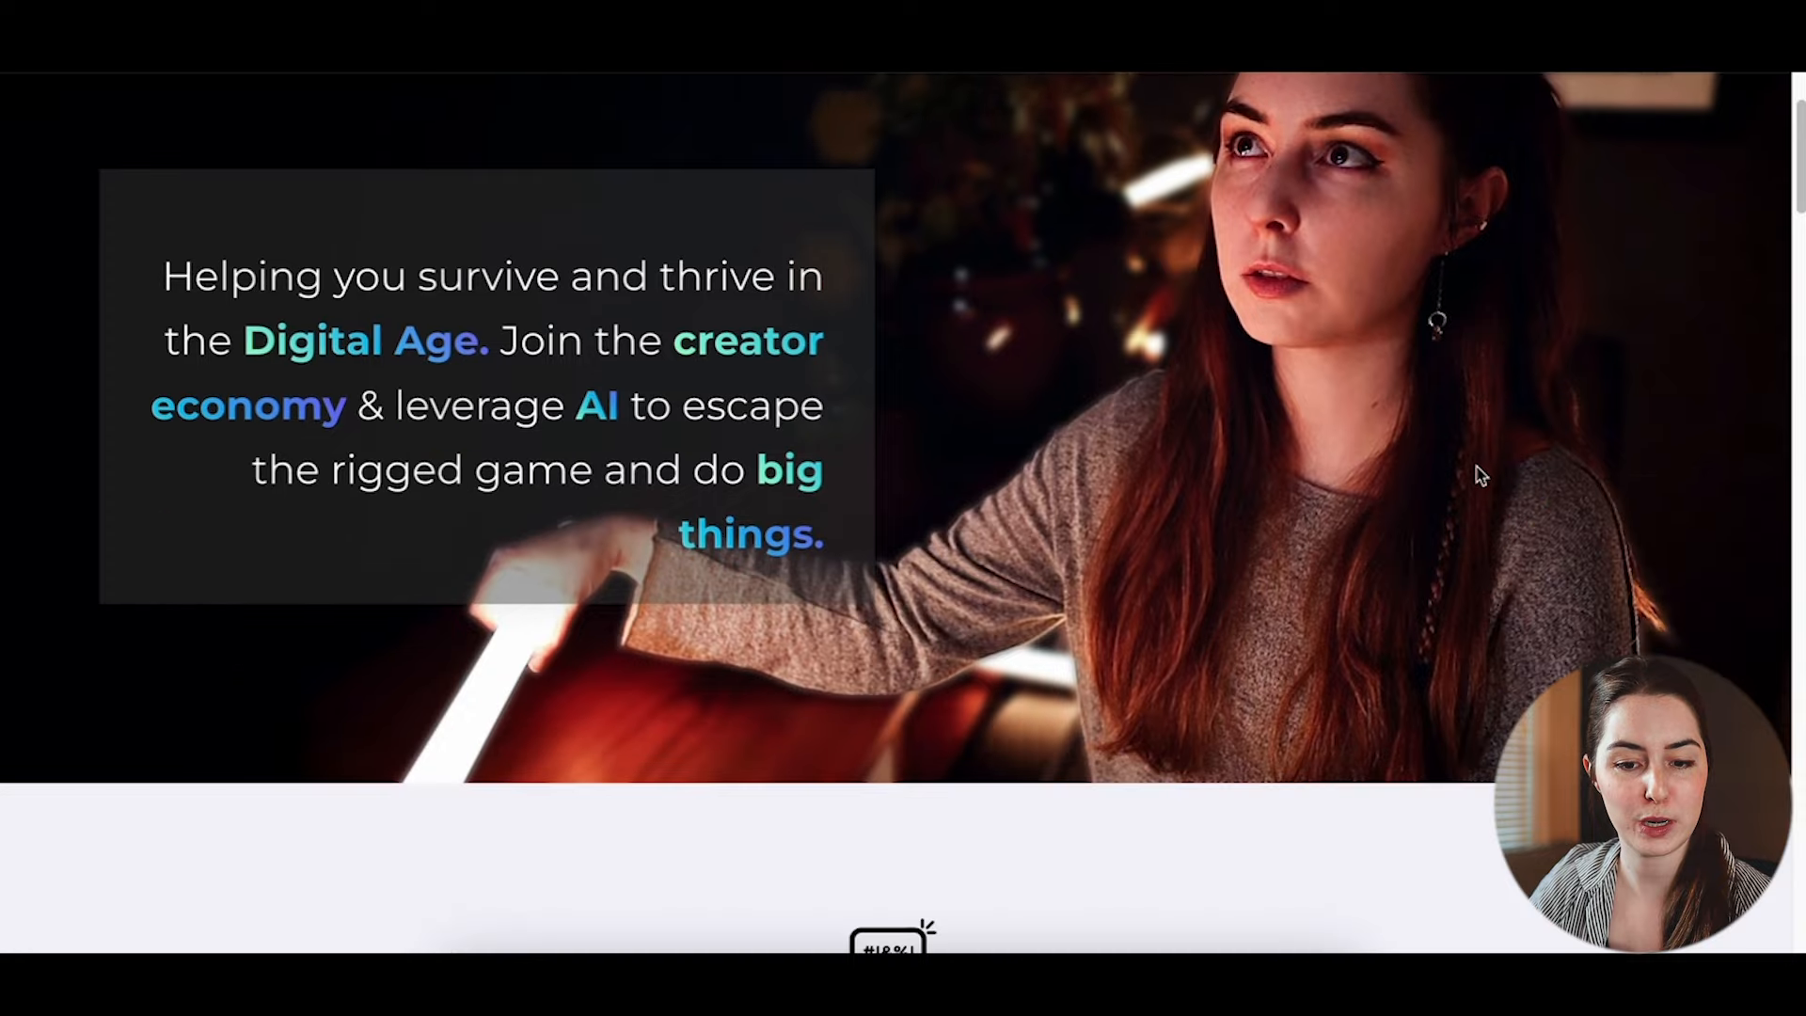
pyautogui.scroll(-15, 1476, 471)
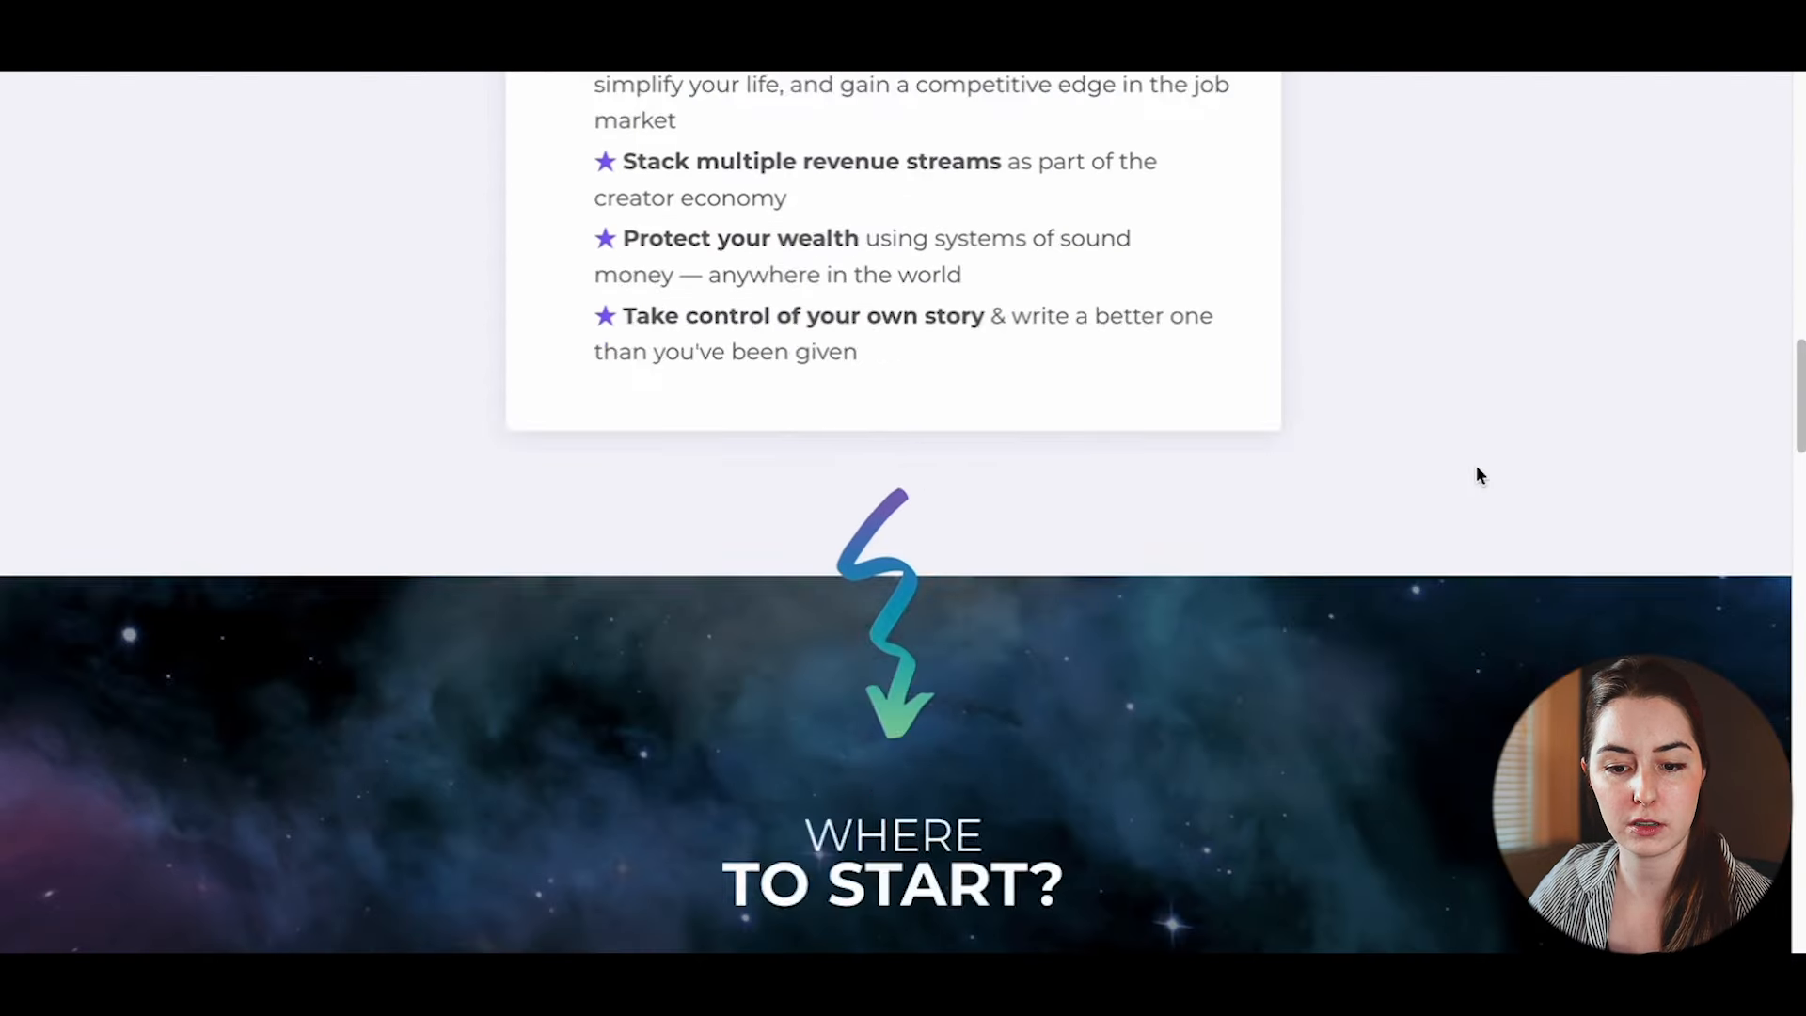
pyautogui.scroll(-14, 1482, 461)
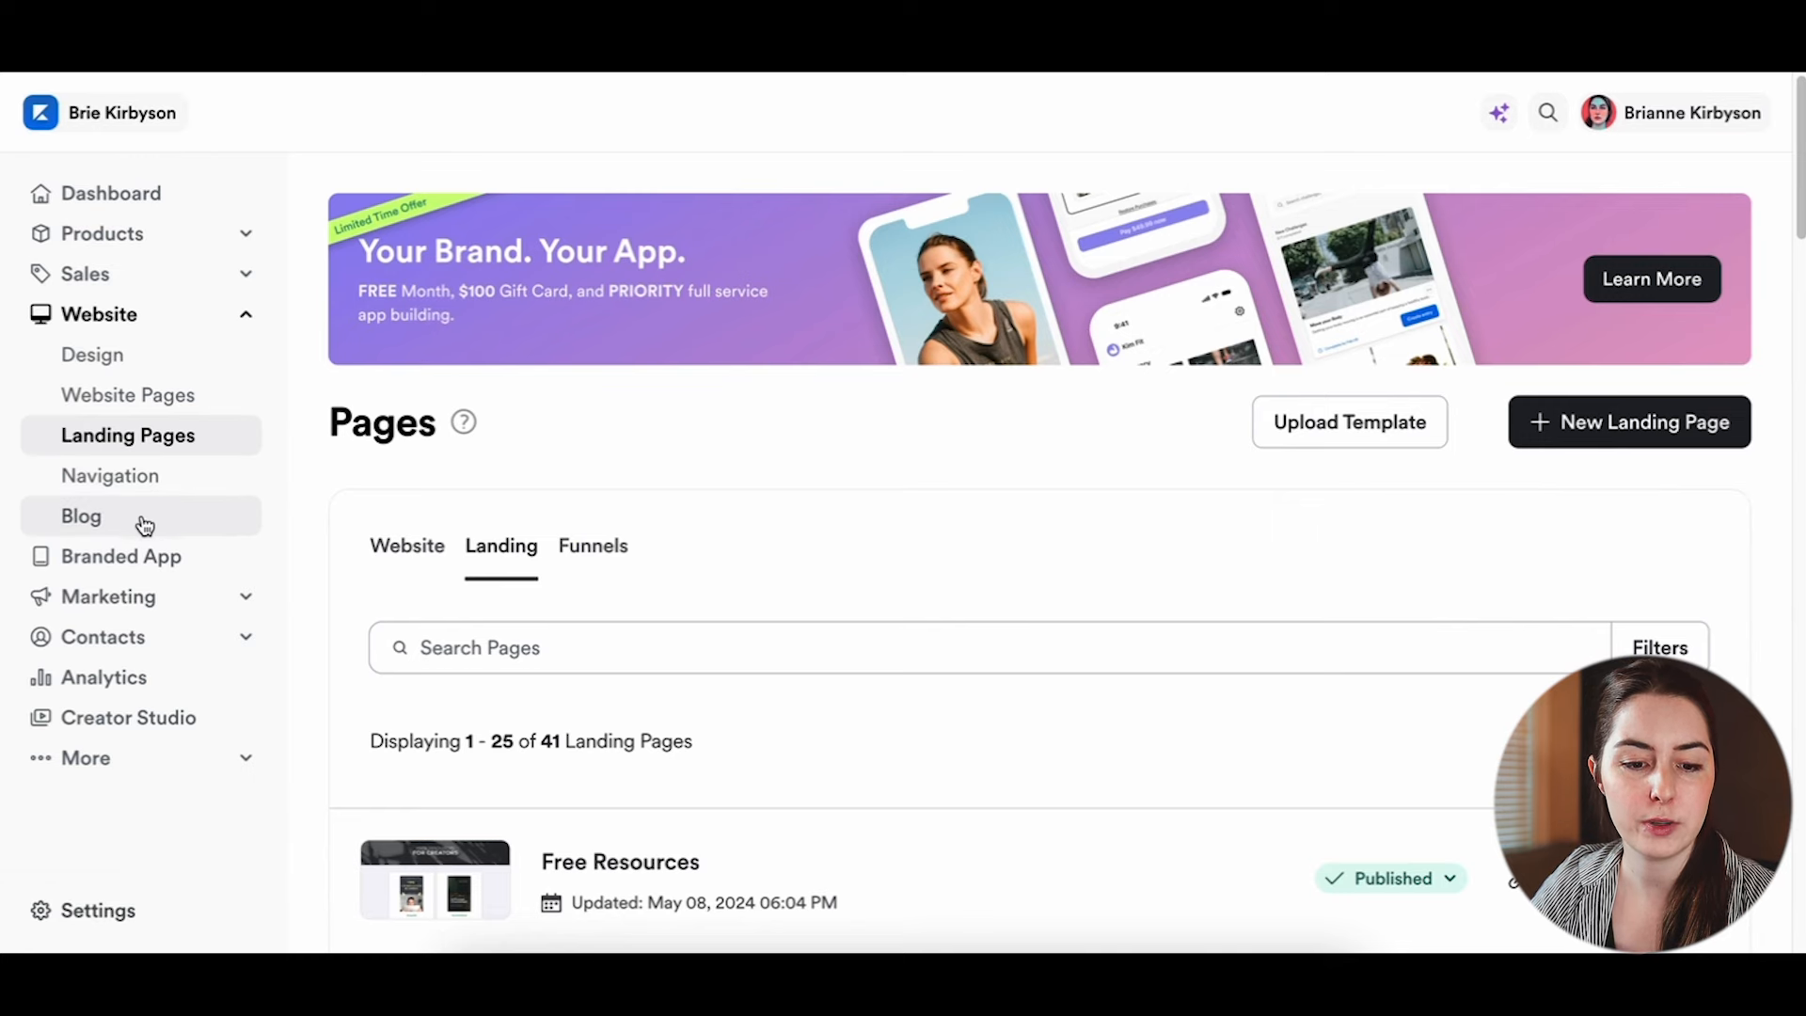
# Step: Go to the website's blog posts and open "How to Use Kajabi to Run a Profitable Course Business" for editing
pyautogui.click(144, 525)
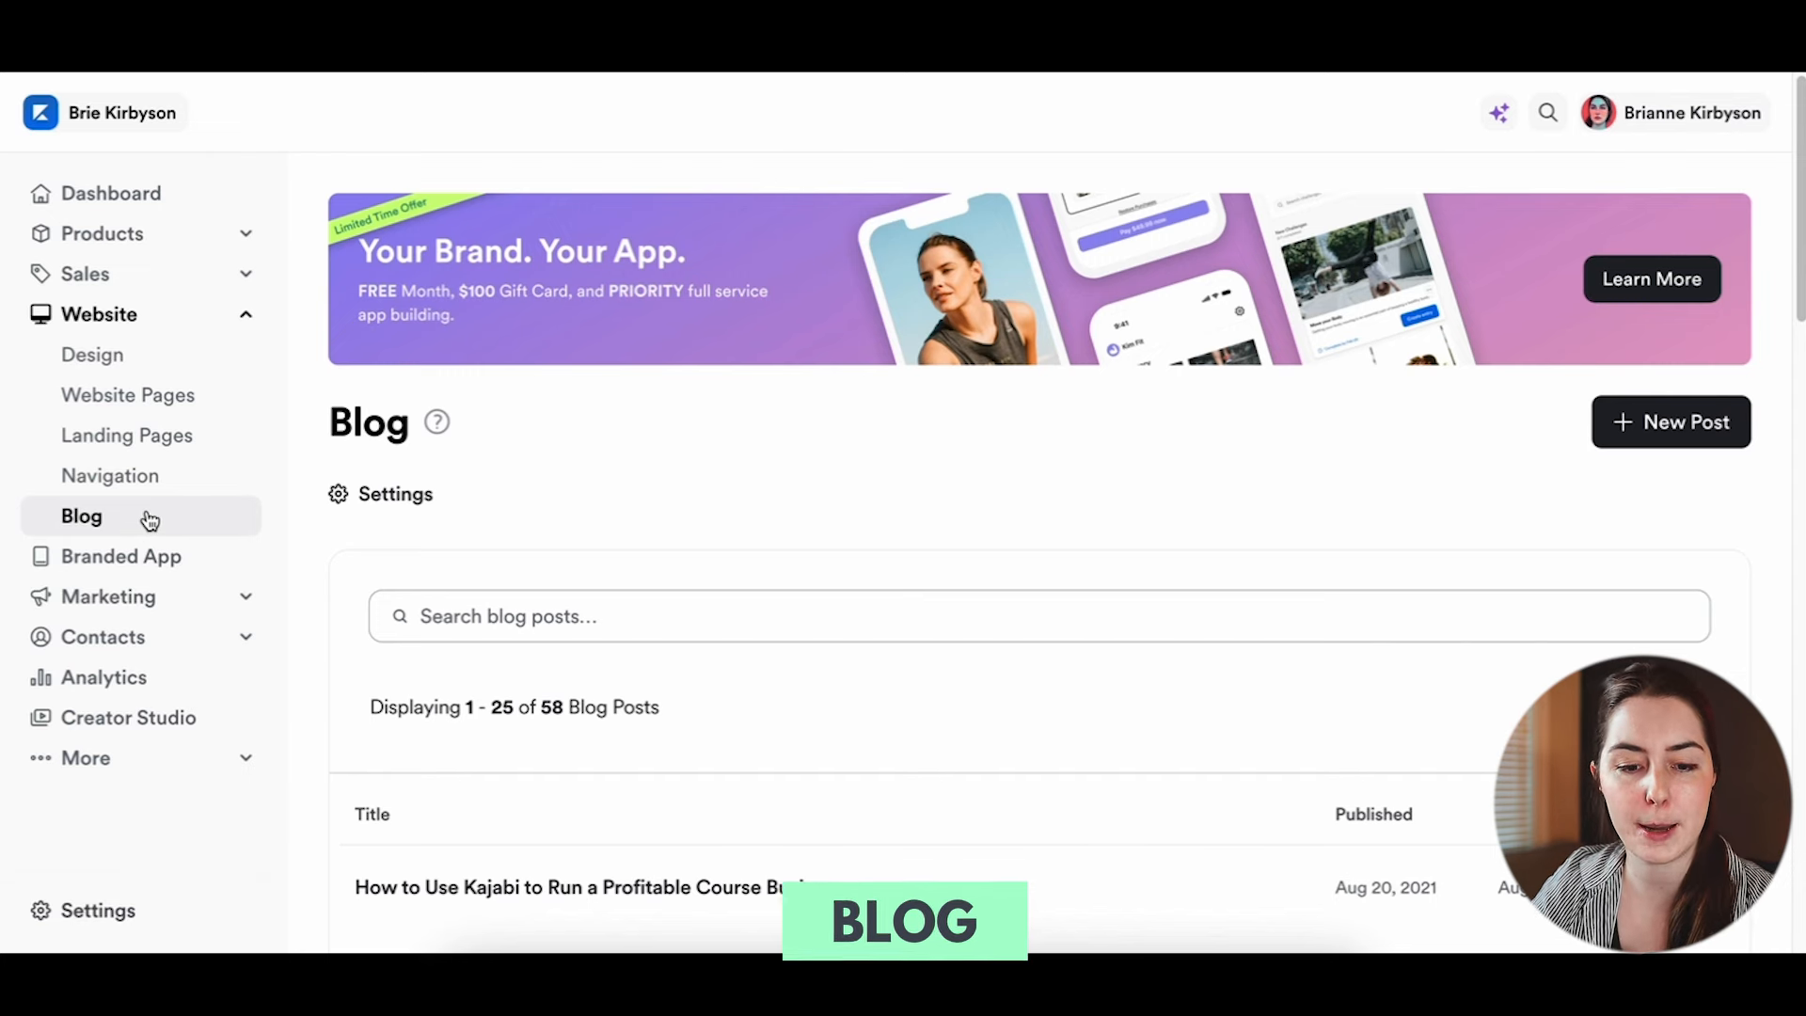
pyautogui.scroll(-4, 721, 455)
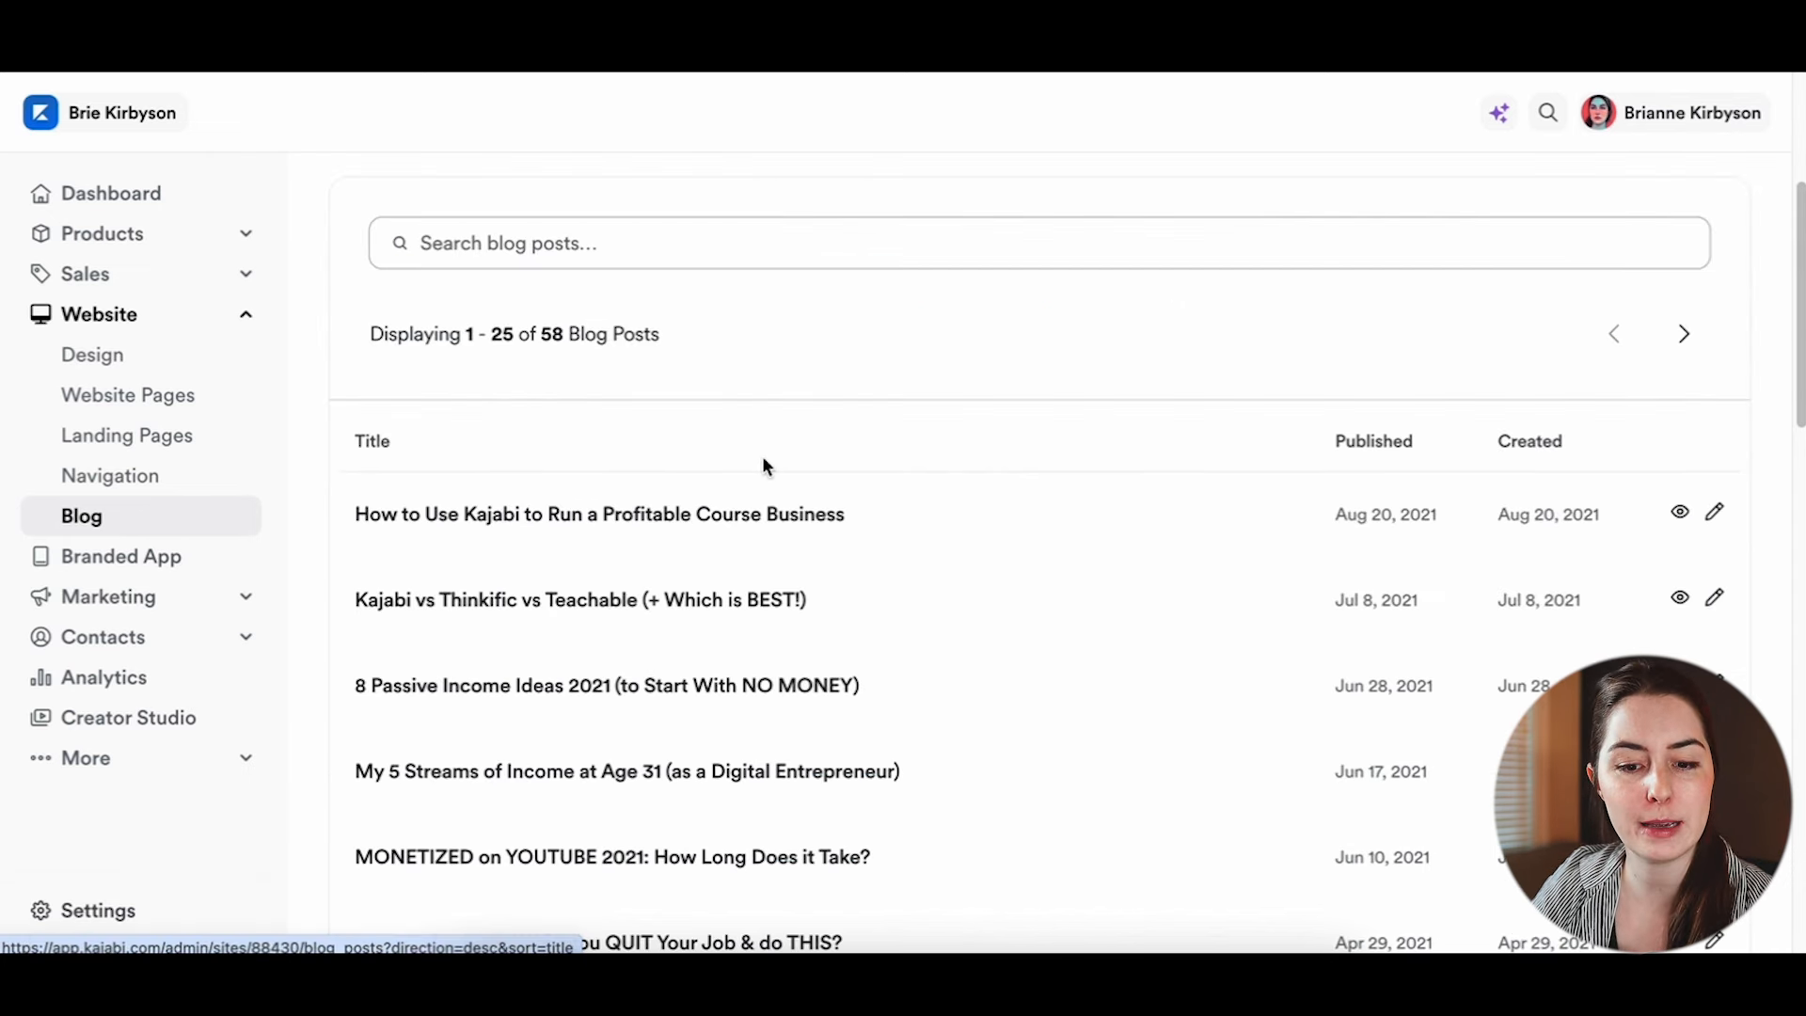
pyautogui.click(785, 532)
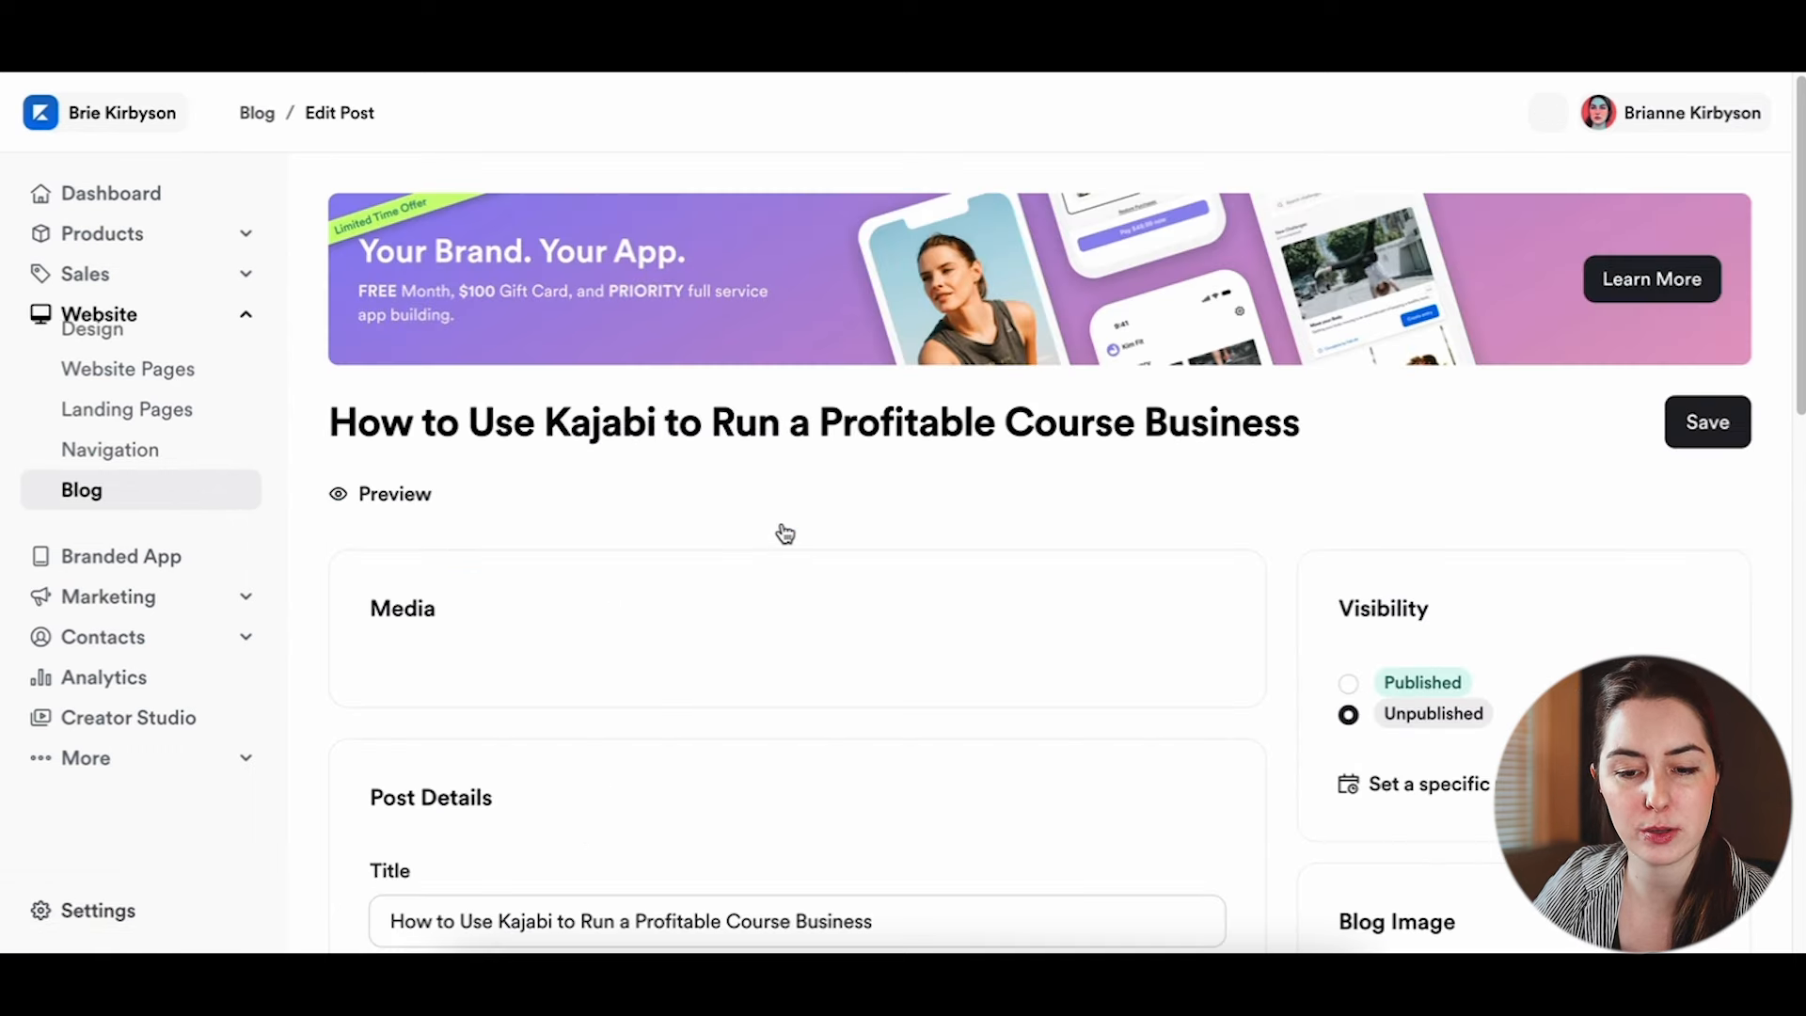
# Step: Examine the blog post's media, visibility, blog image and organization settings, and read its content through the resources mentioned
pyautogui.scroll(-1, 1153, 515)
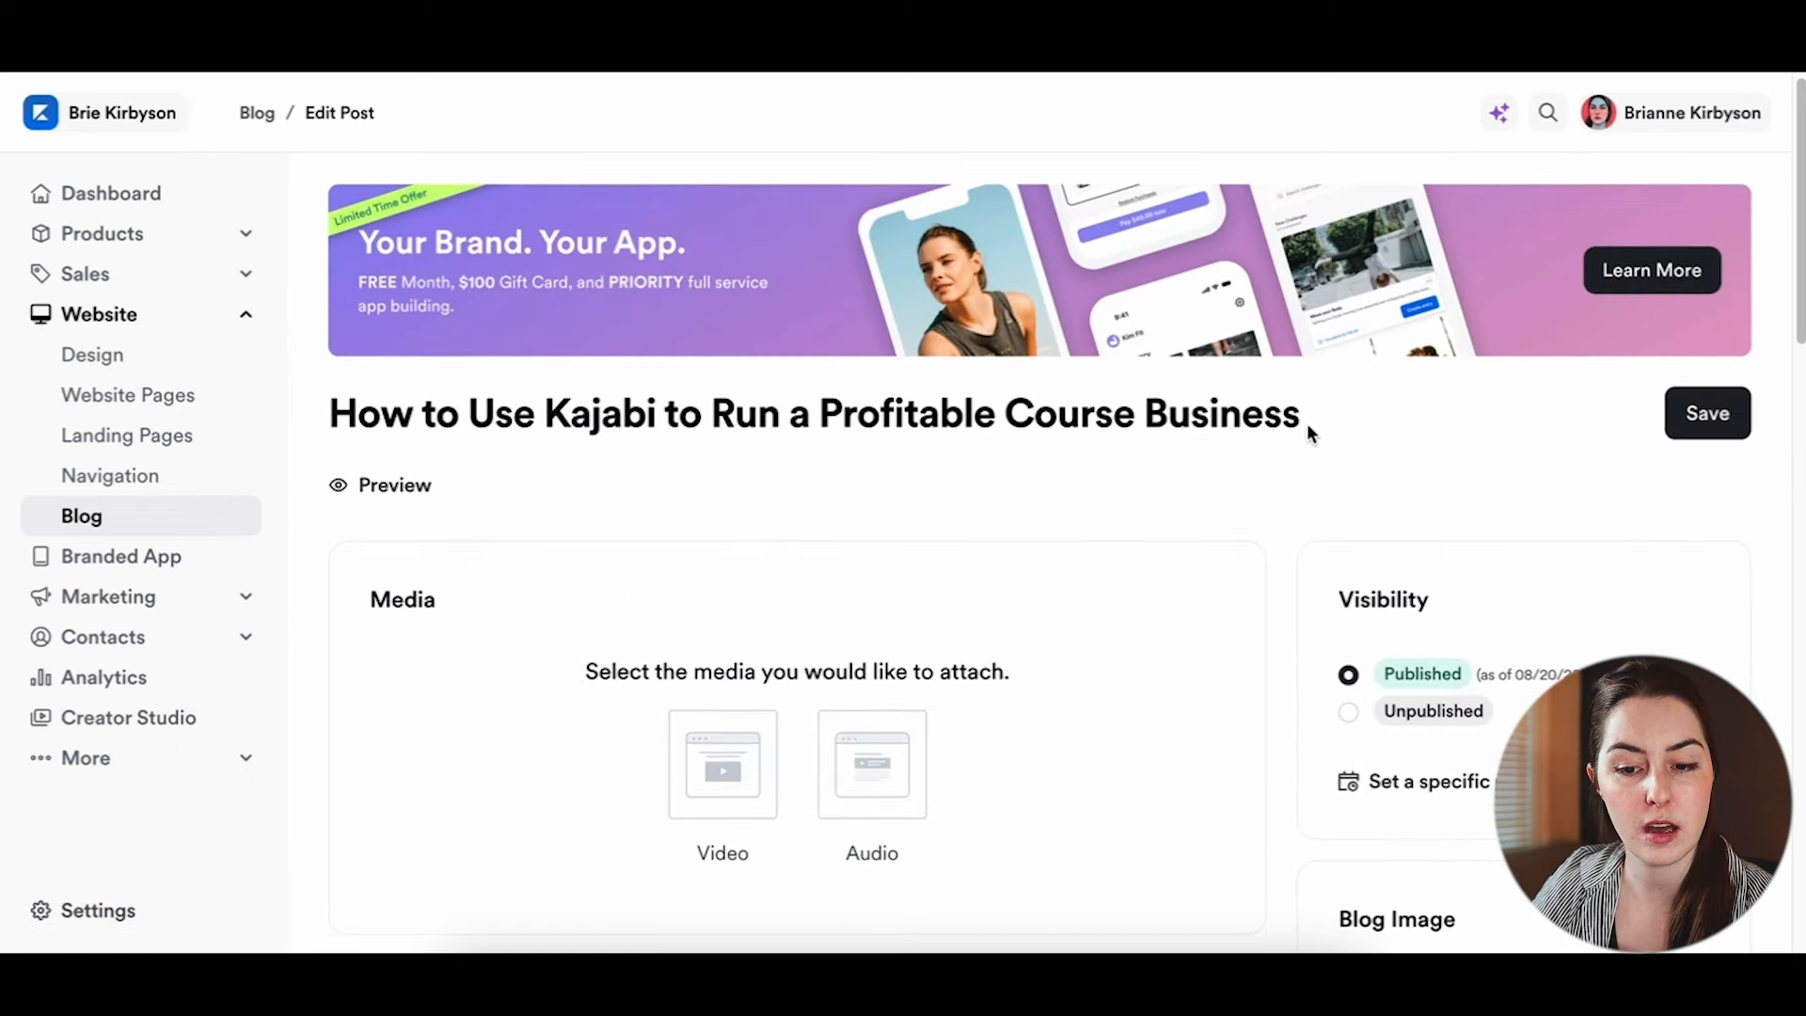
pyautogui.scroll(-4, 1277, 508)
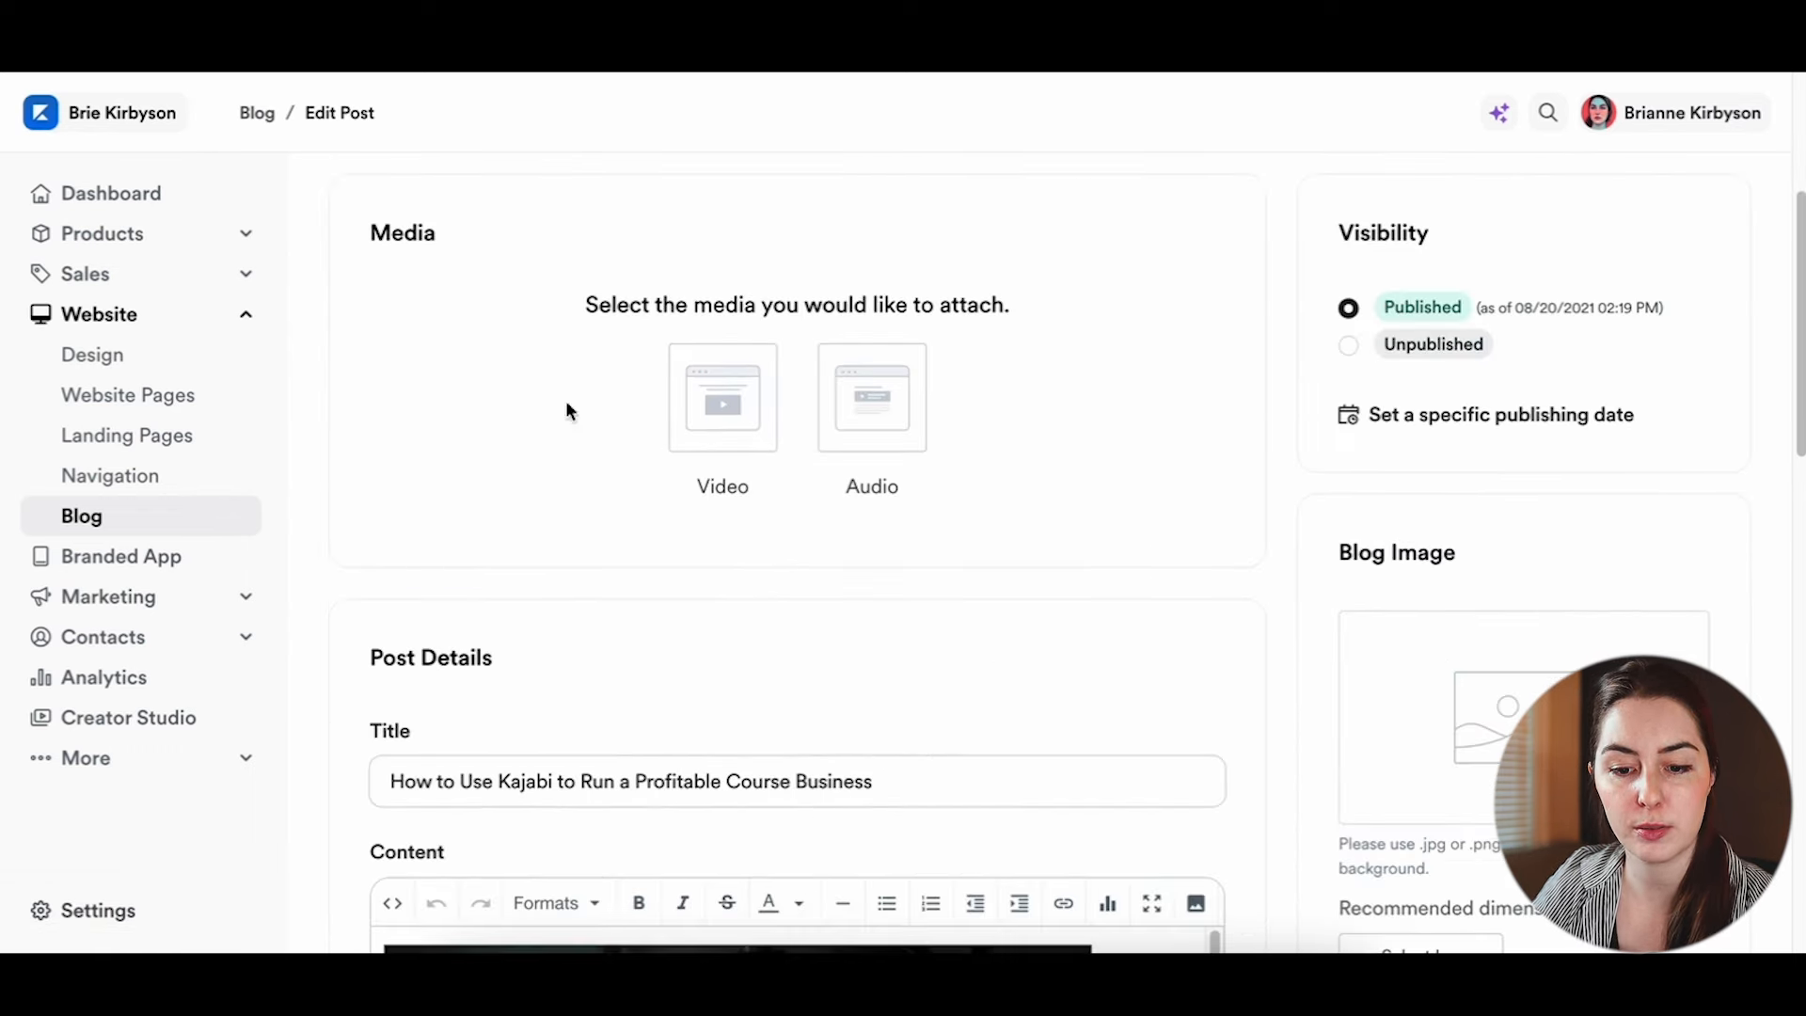
pyautogui.scroll(-6, 1252, 477)
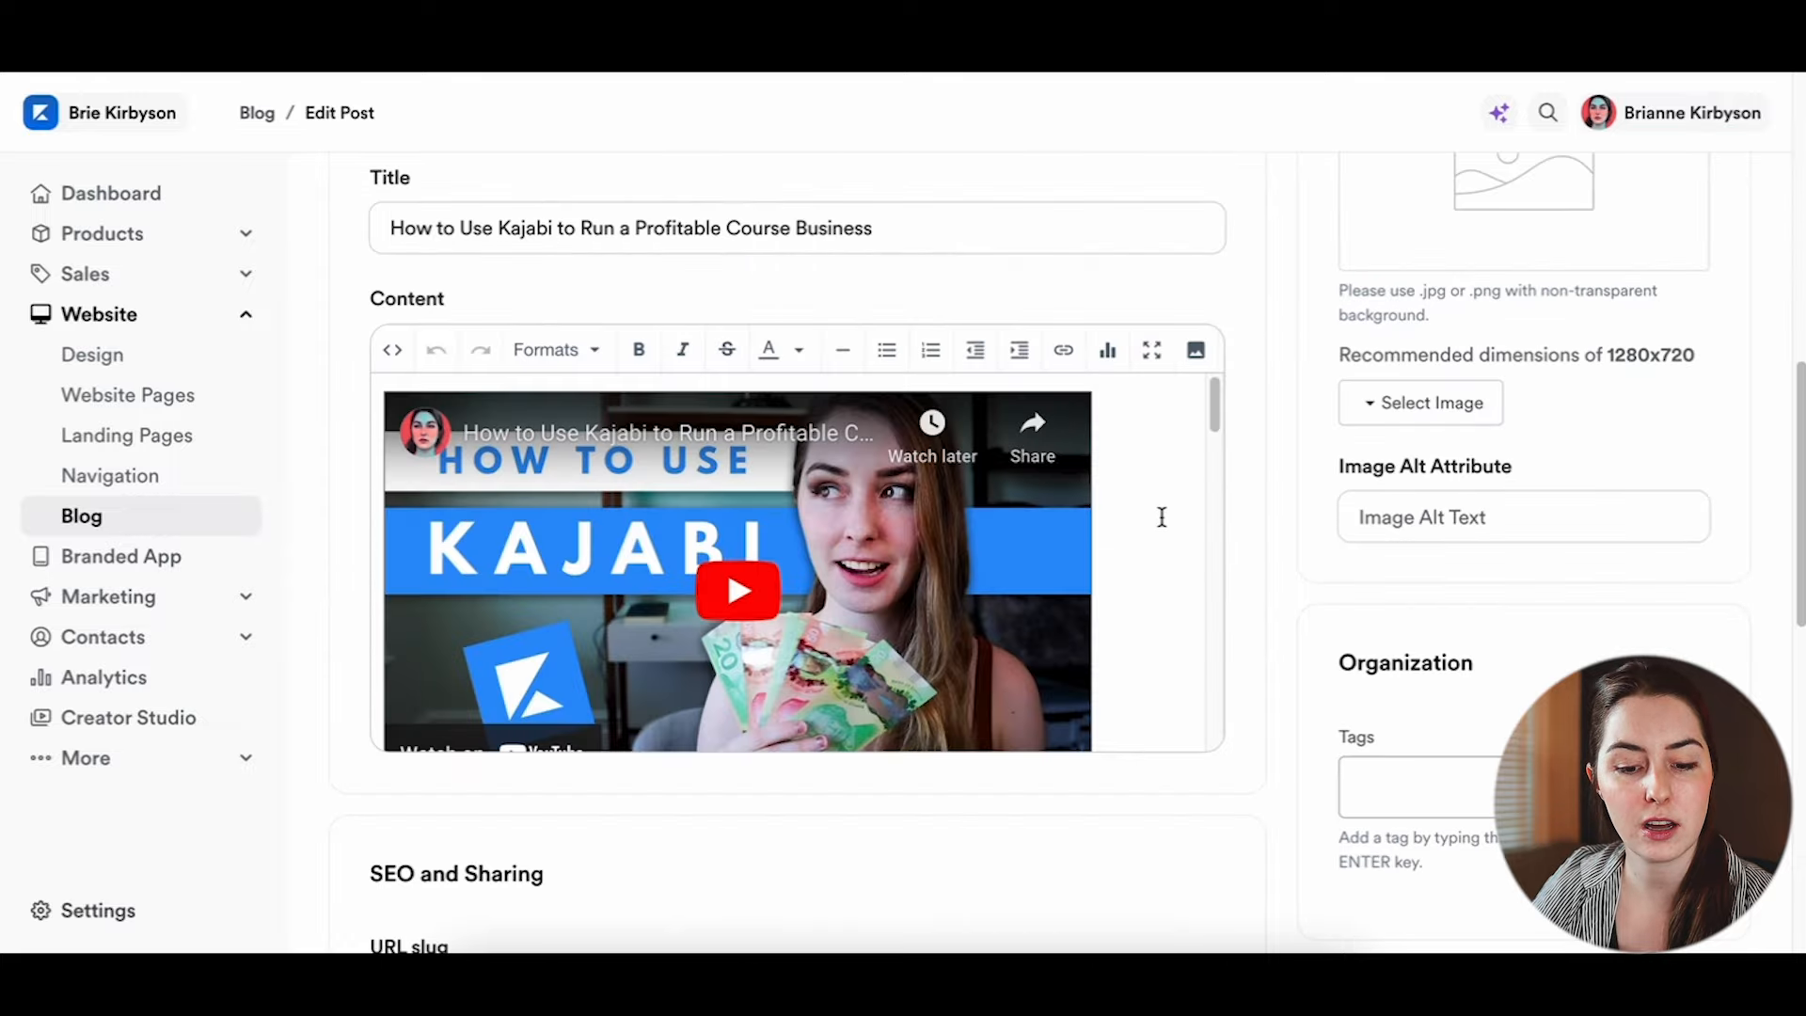
pyautogui.scroll(-15, 1162, 516)
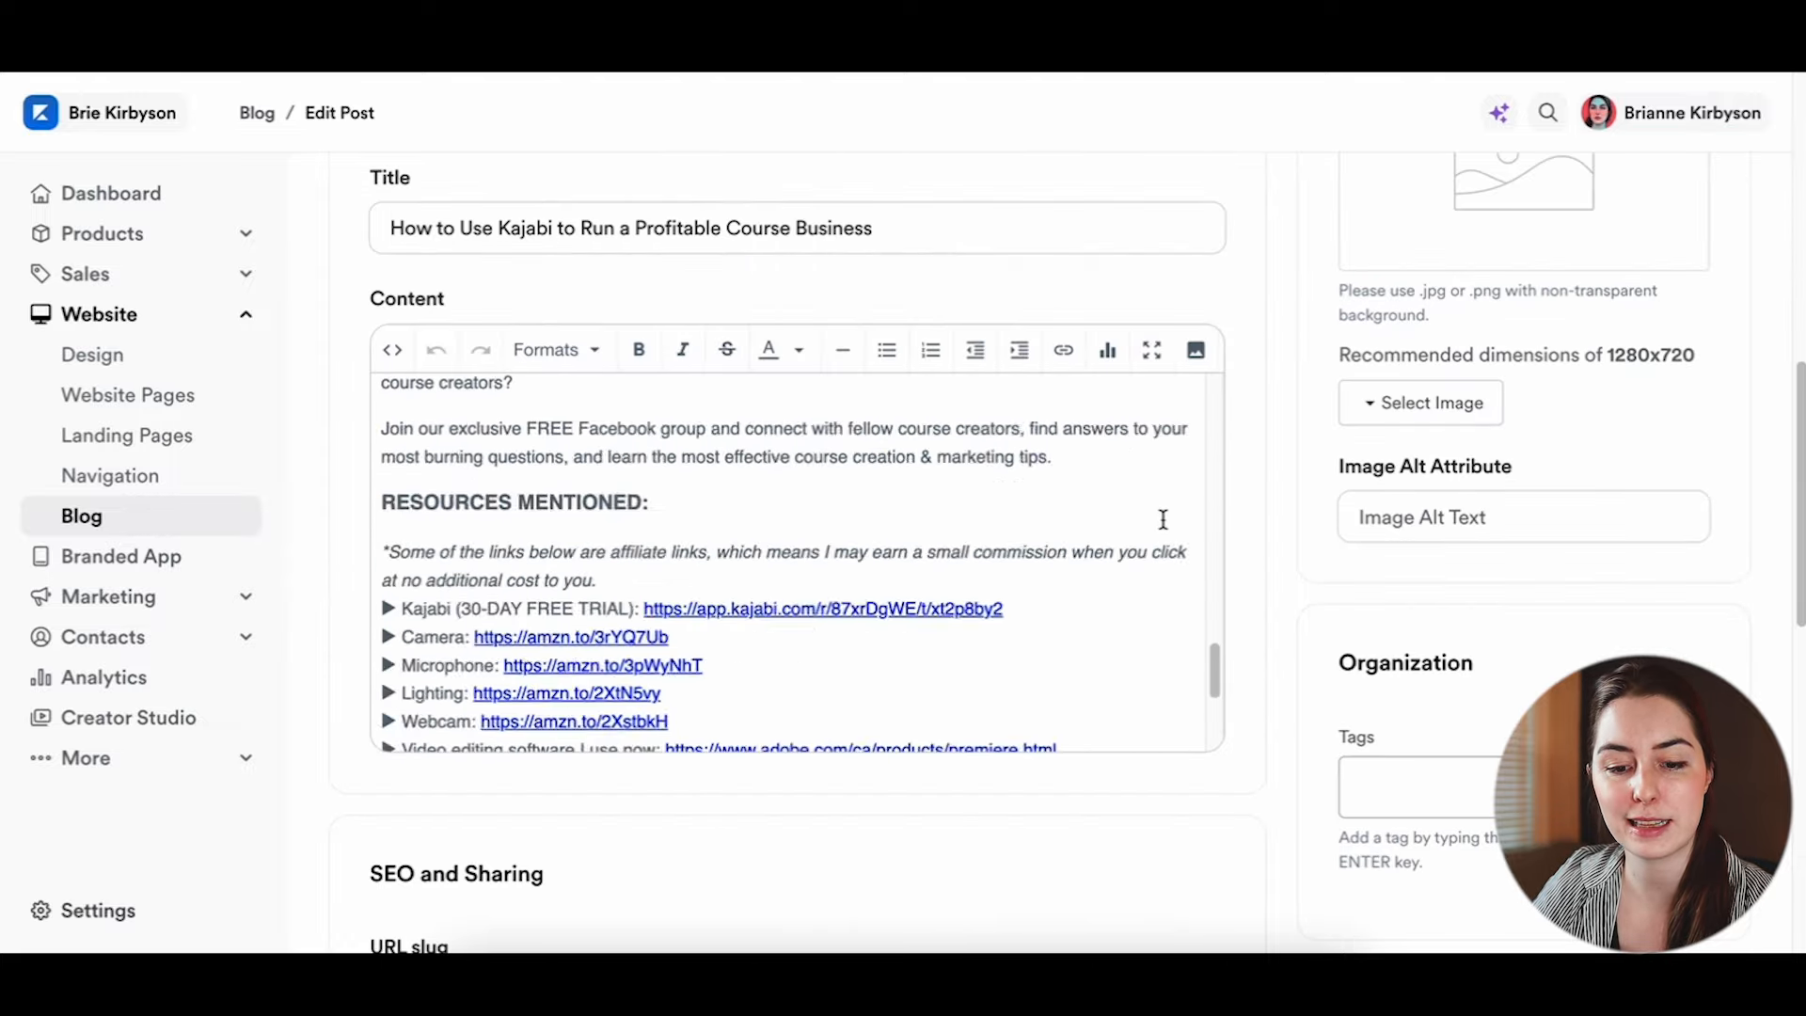
pyautogui.scroll(-5, 1163, 519)
pyautogui.scroll(-5, 1439, 510)
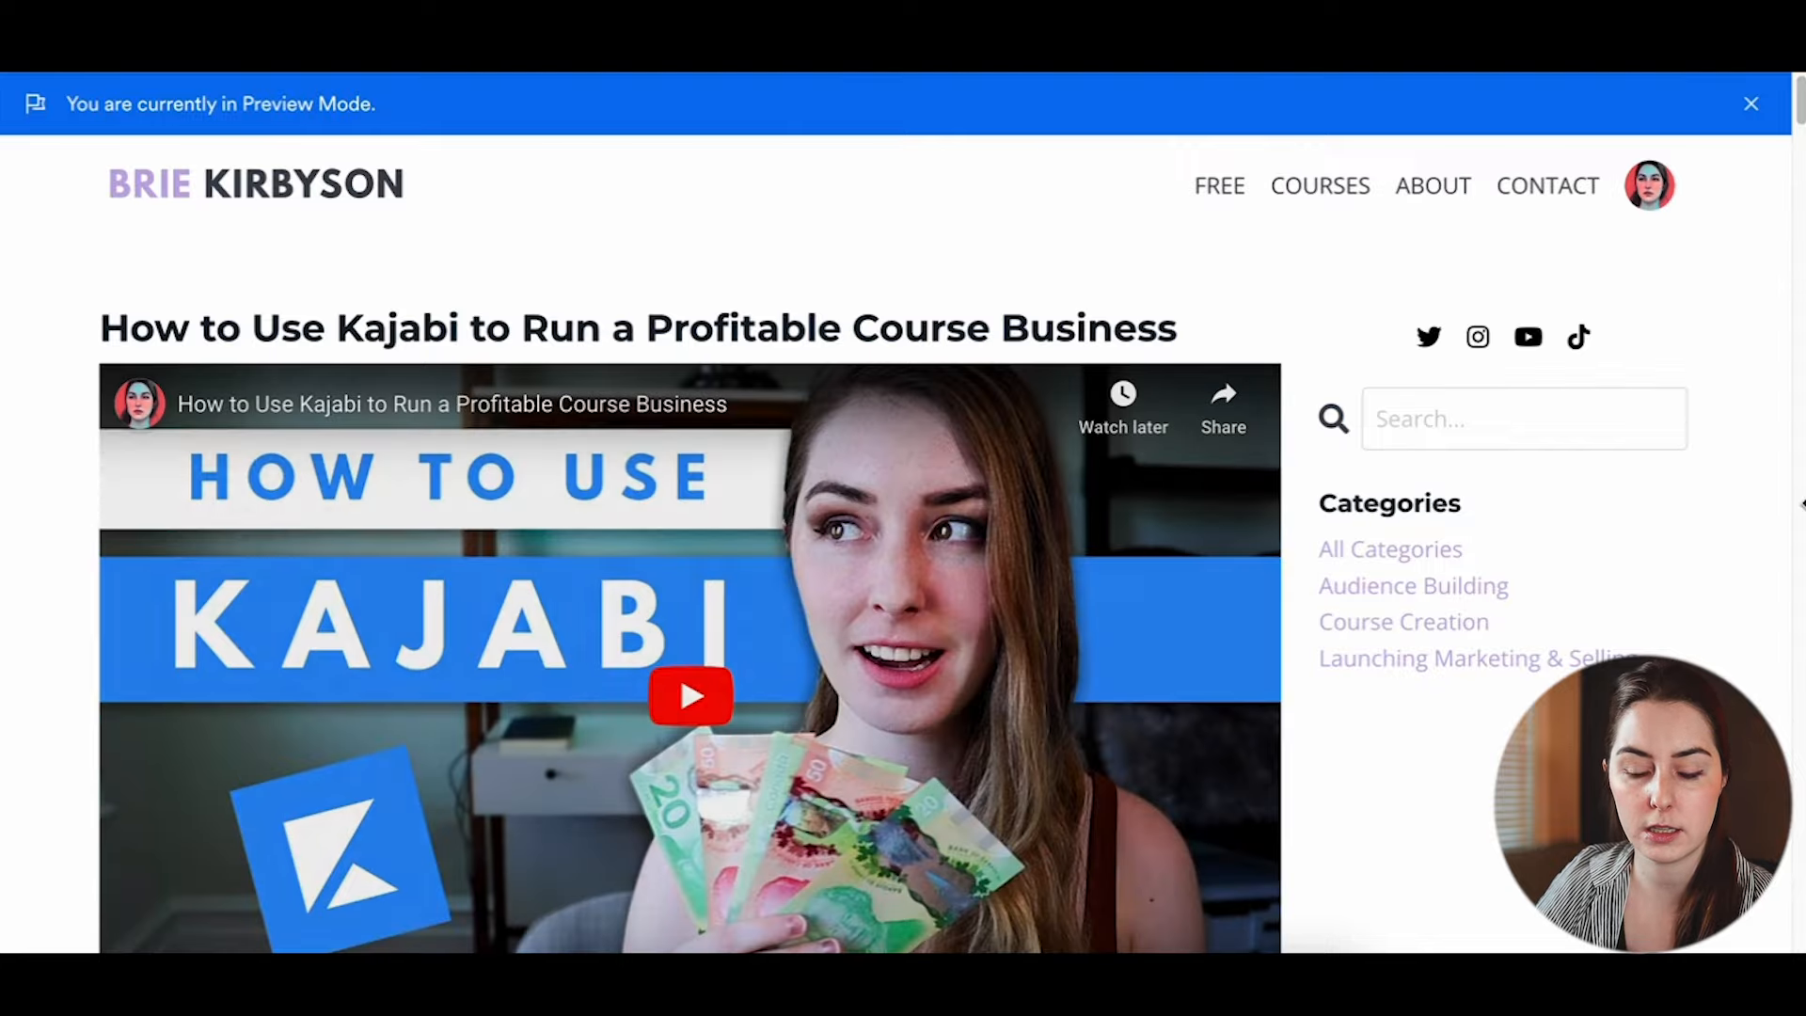
# Step: Browse the posts on the blog's preview page, past "Kajabi vs Thinkific vs Teachable" and "My 5 Streams of Income"
pyautogui.scroll(-5, 1784, 395)
pyautogui.scroll(-15, 1783, 395)
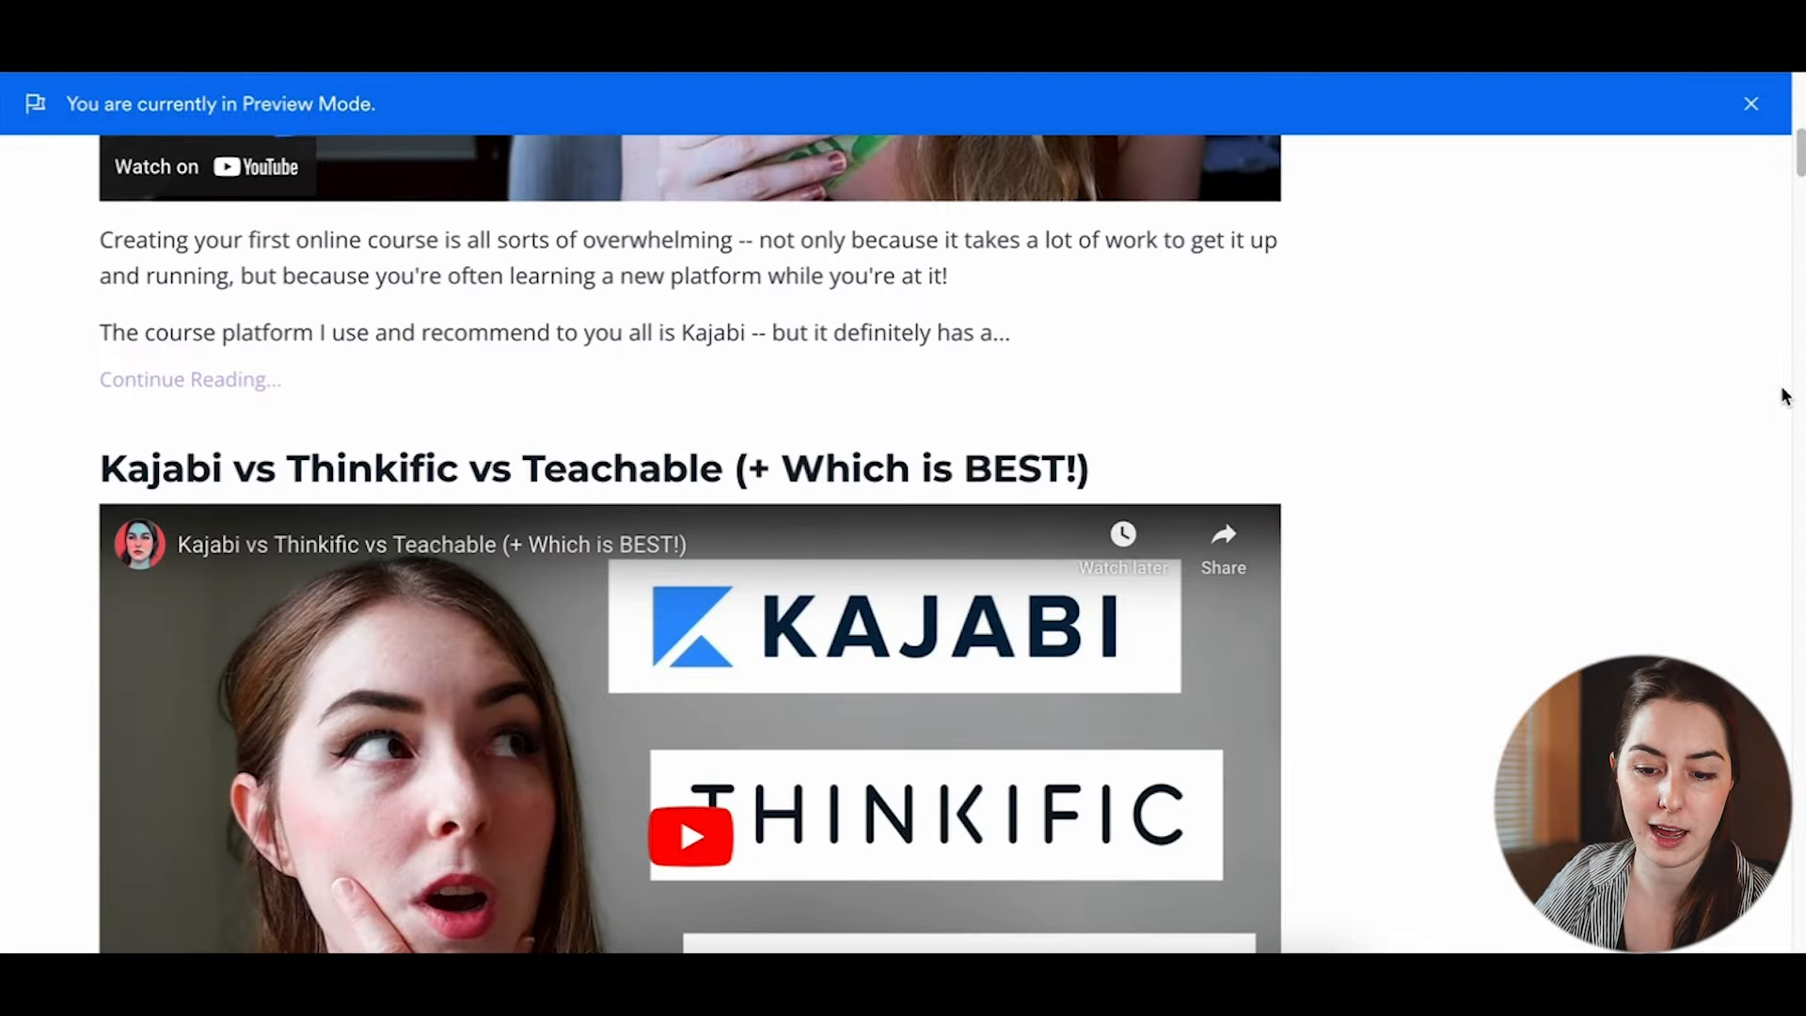
pyautogui.scroll(20, 1784, 395)
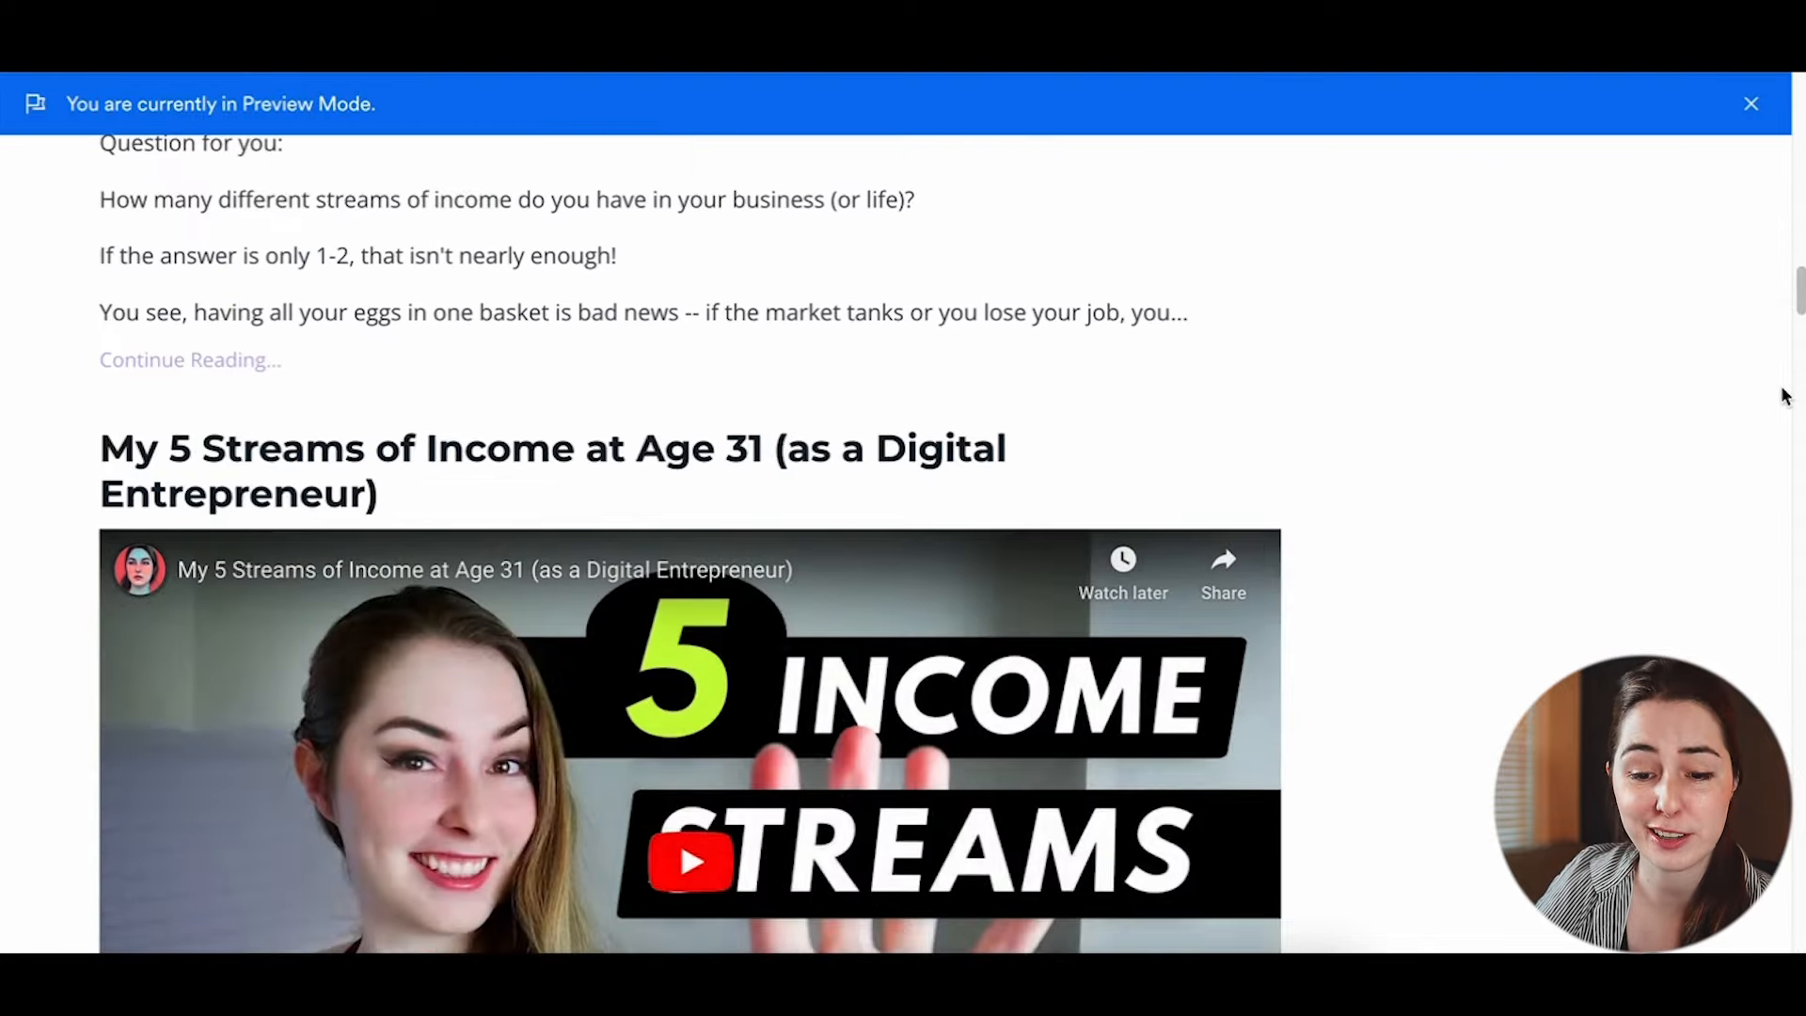
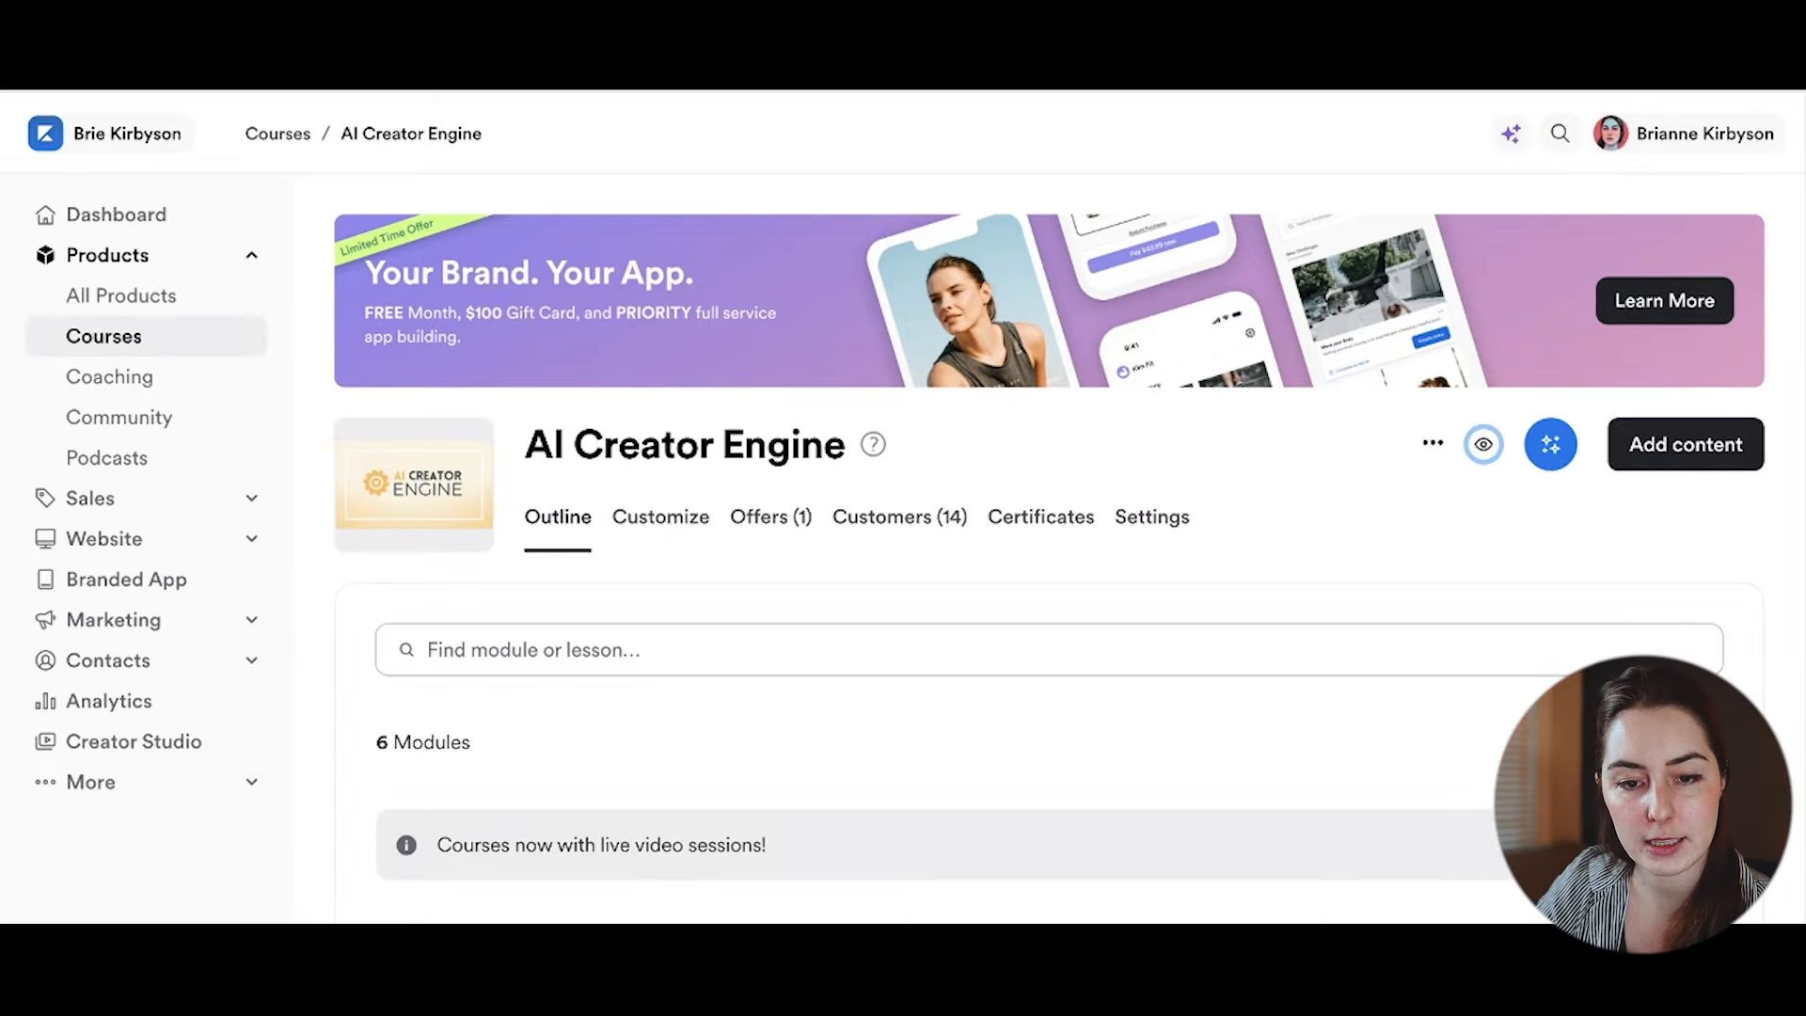
# Step: Preview the AI Creator Engine course with the preview banner hidden, and examine its modules and lesson list
pyautogui.click(1483, 444)
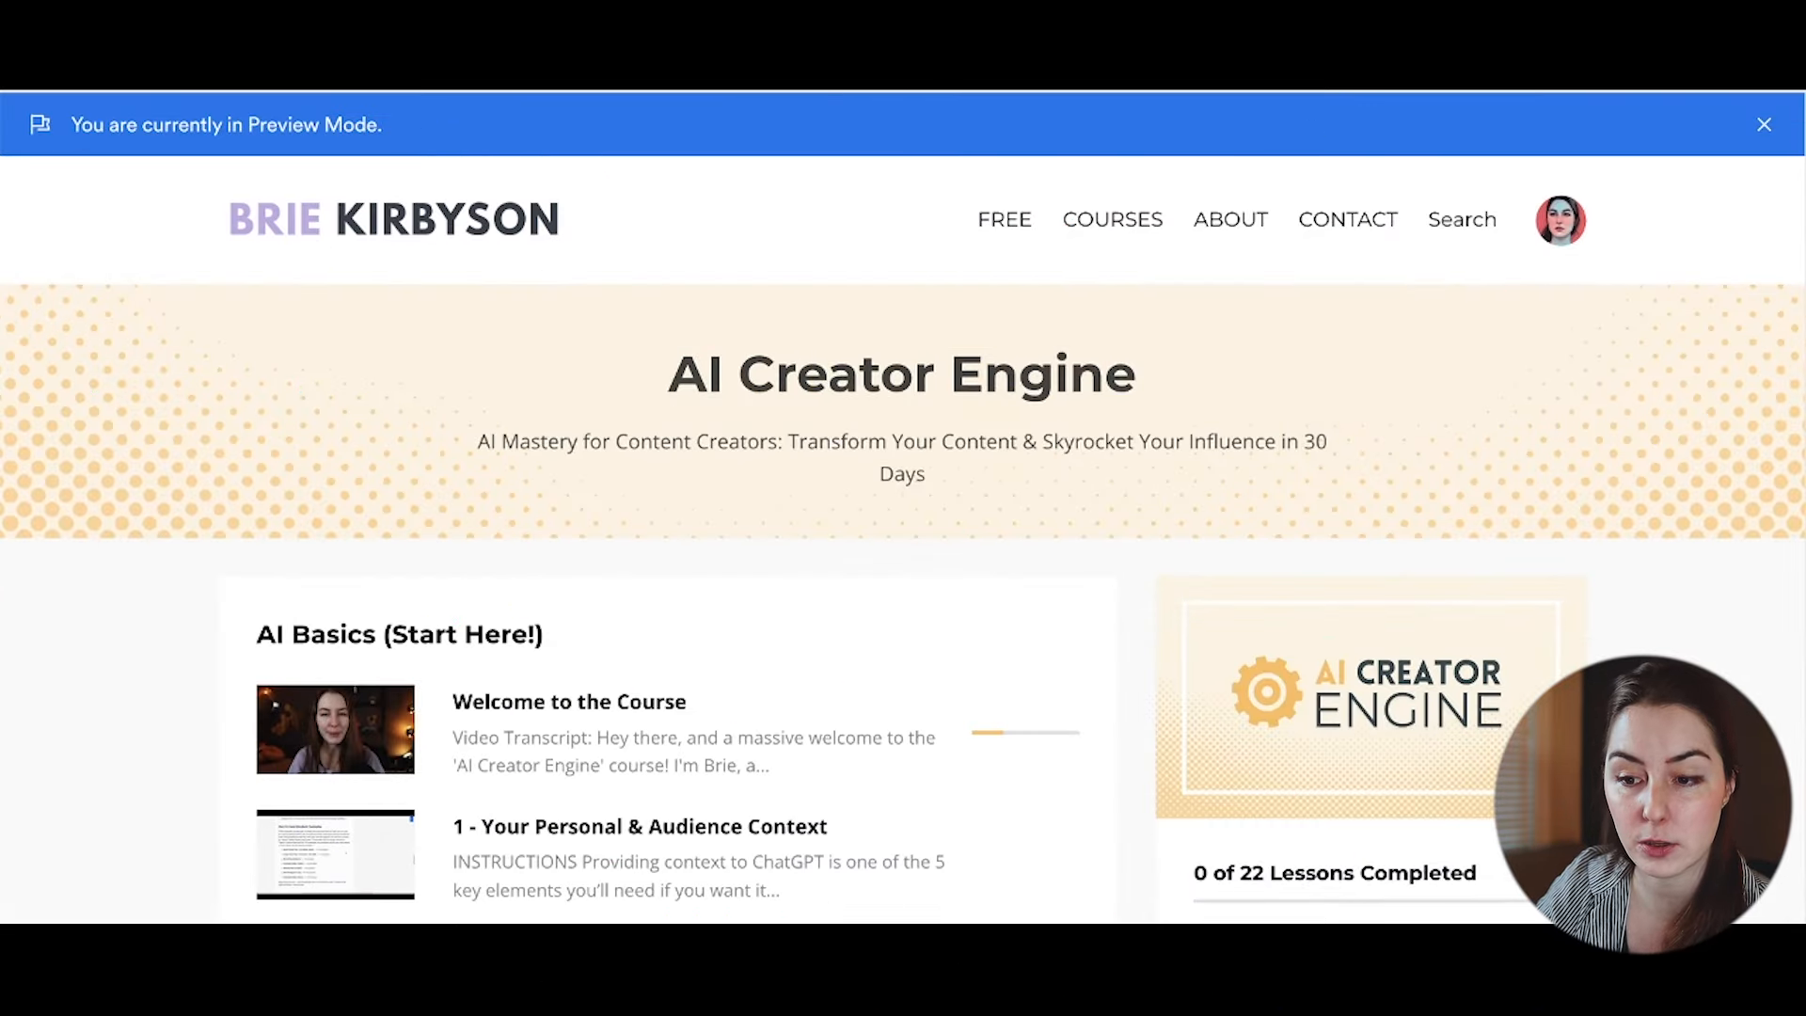
pyautogui.click(1764, 125)
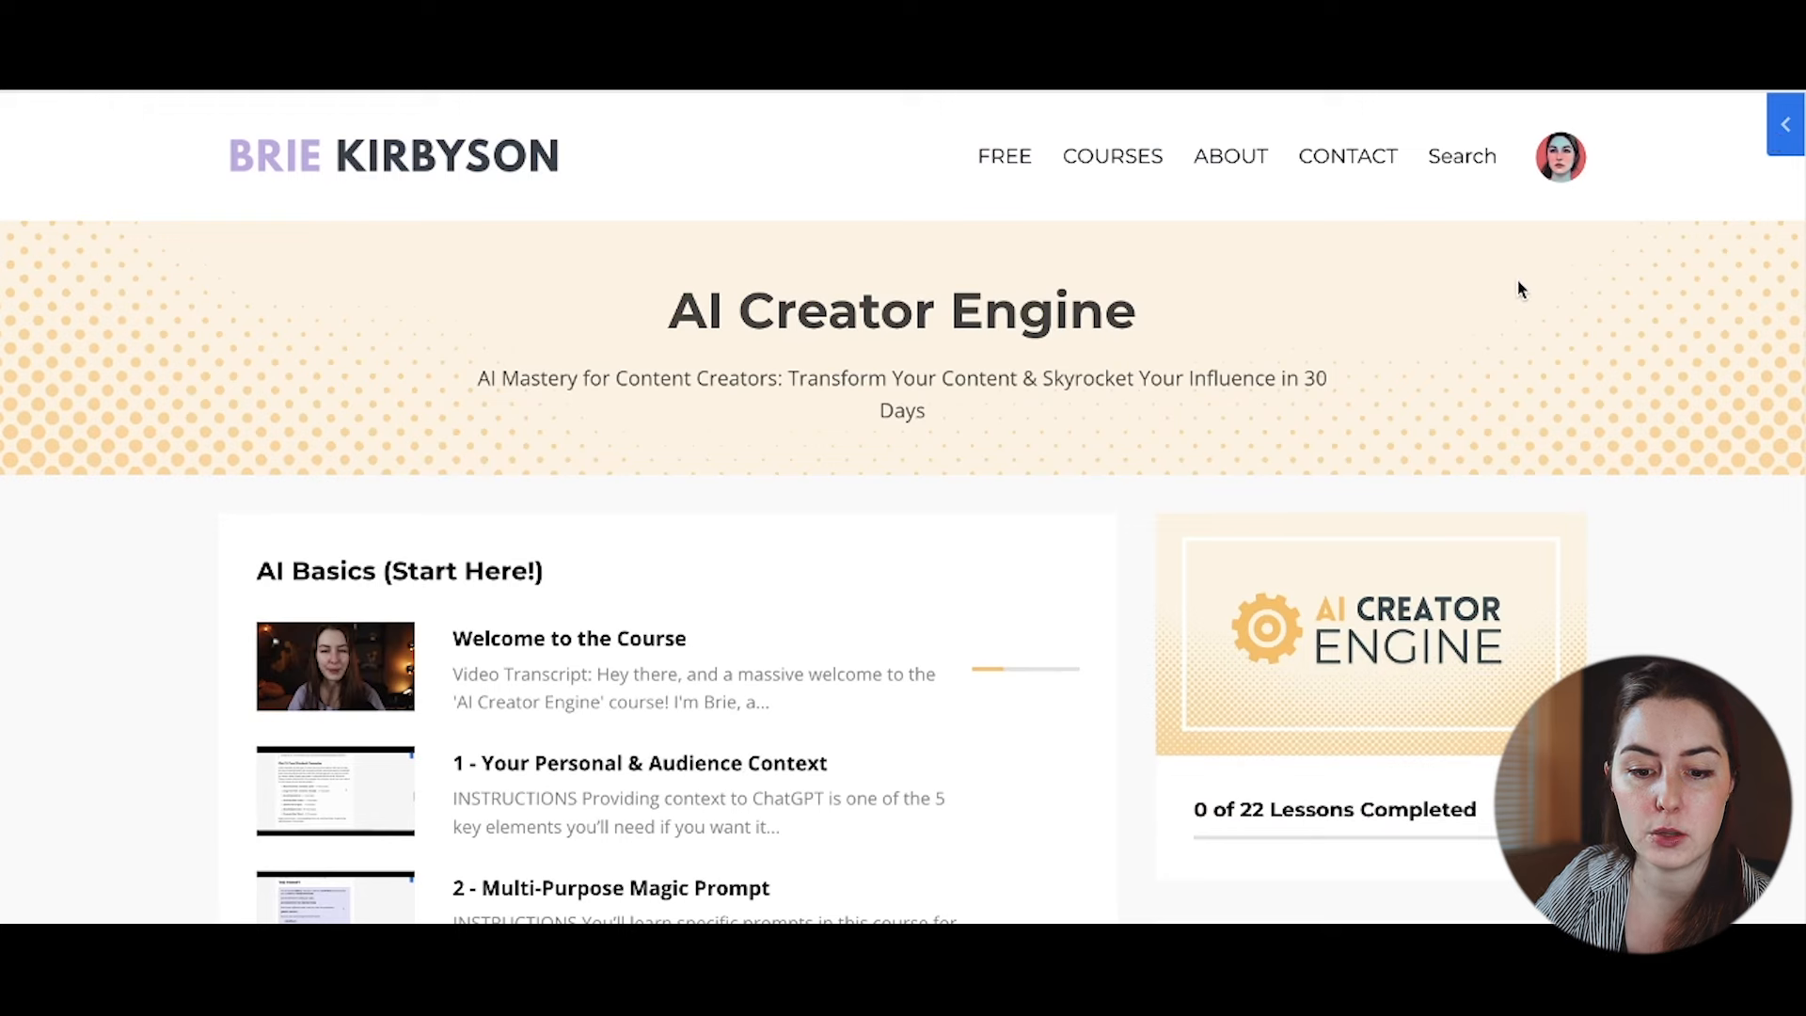
pyautogui.scroll(-3, 1002, 553)
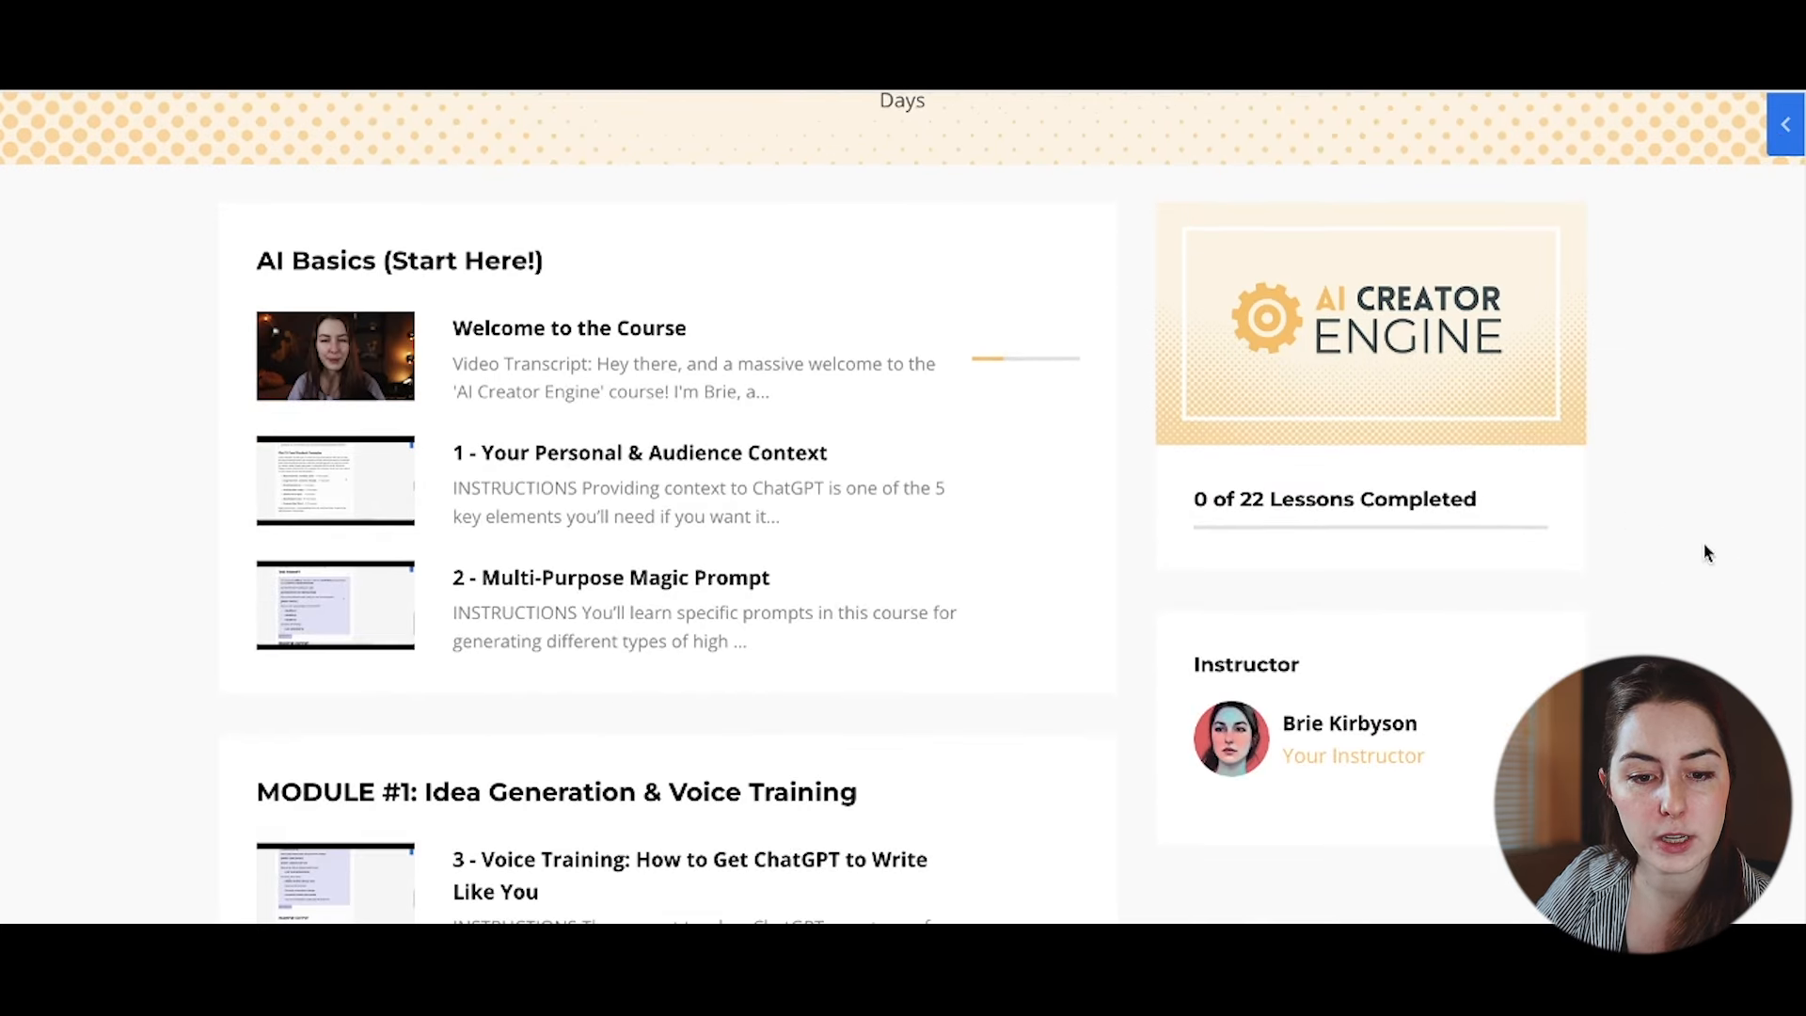
pyautogui.scroll(-3, 673, 382)
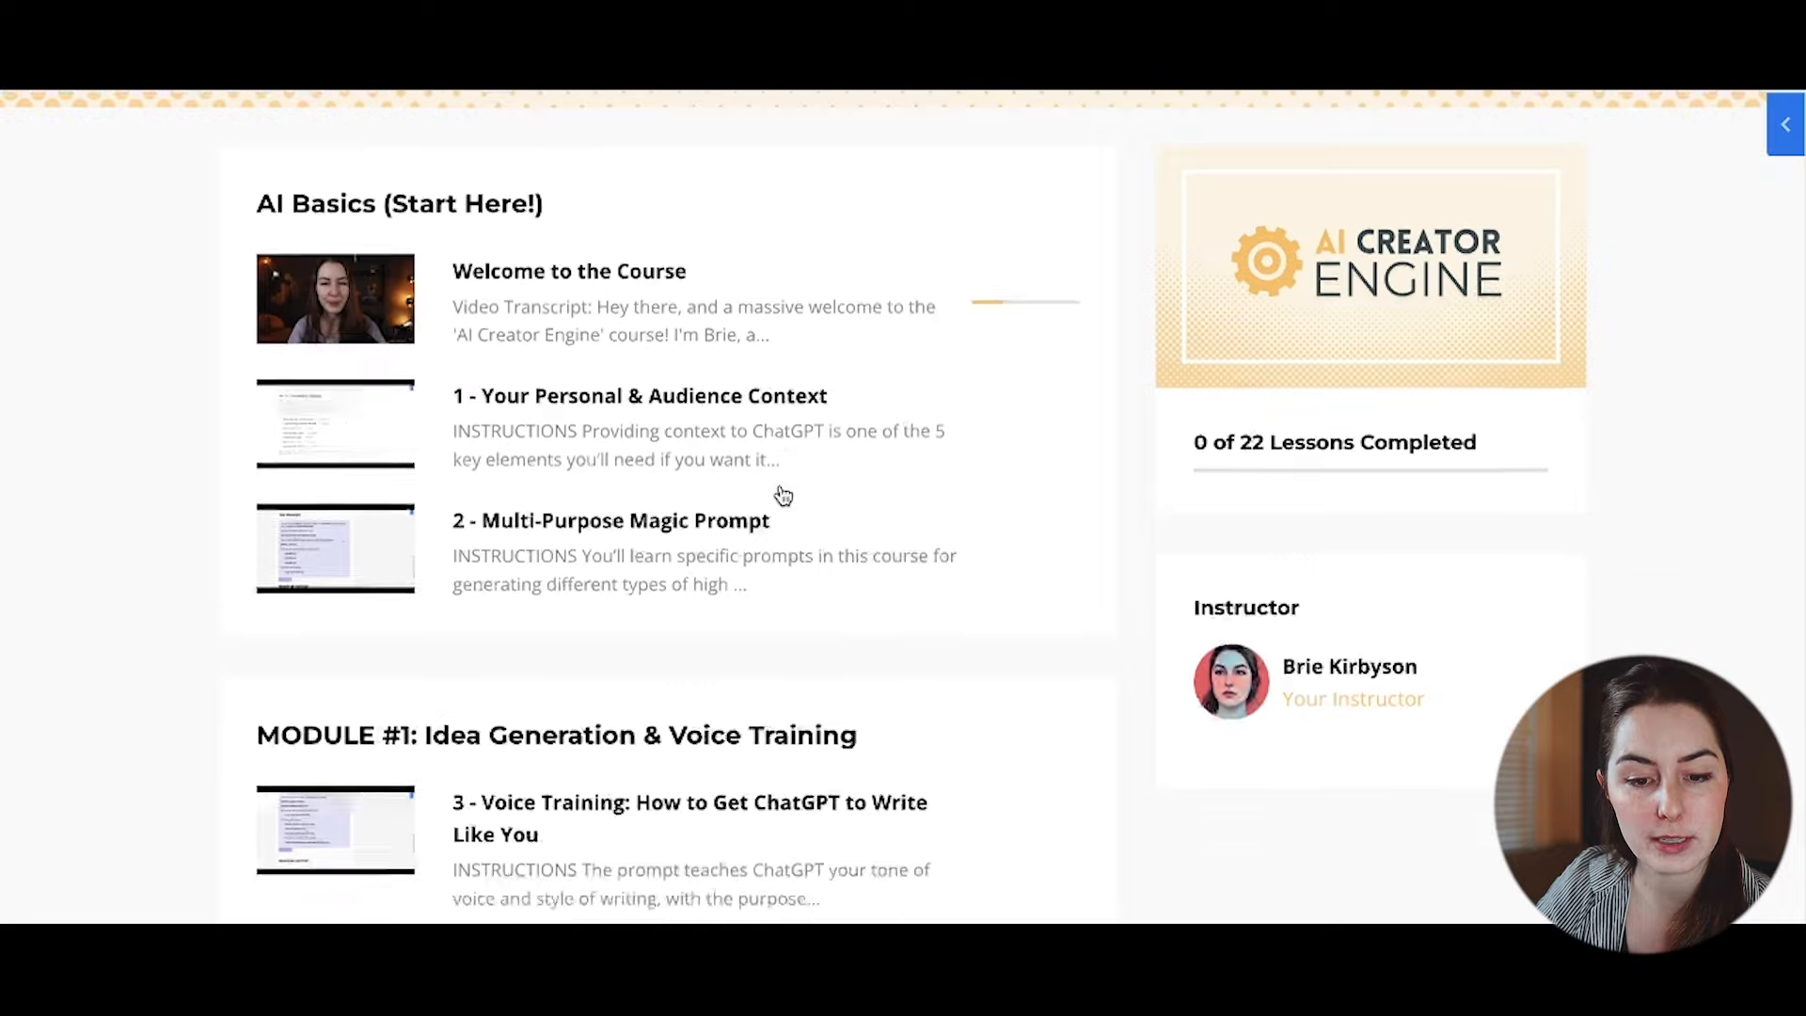
pyautogui.scroll(-5, 499, 461)
pyautogui.scroll(10, 500, 465)
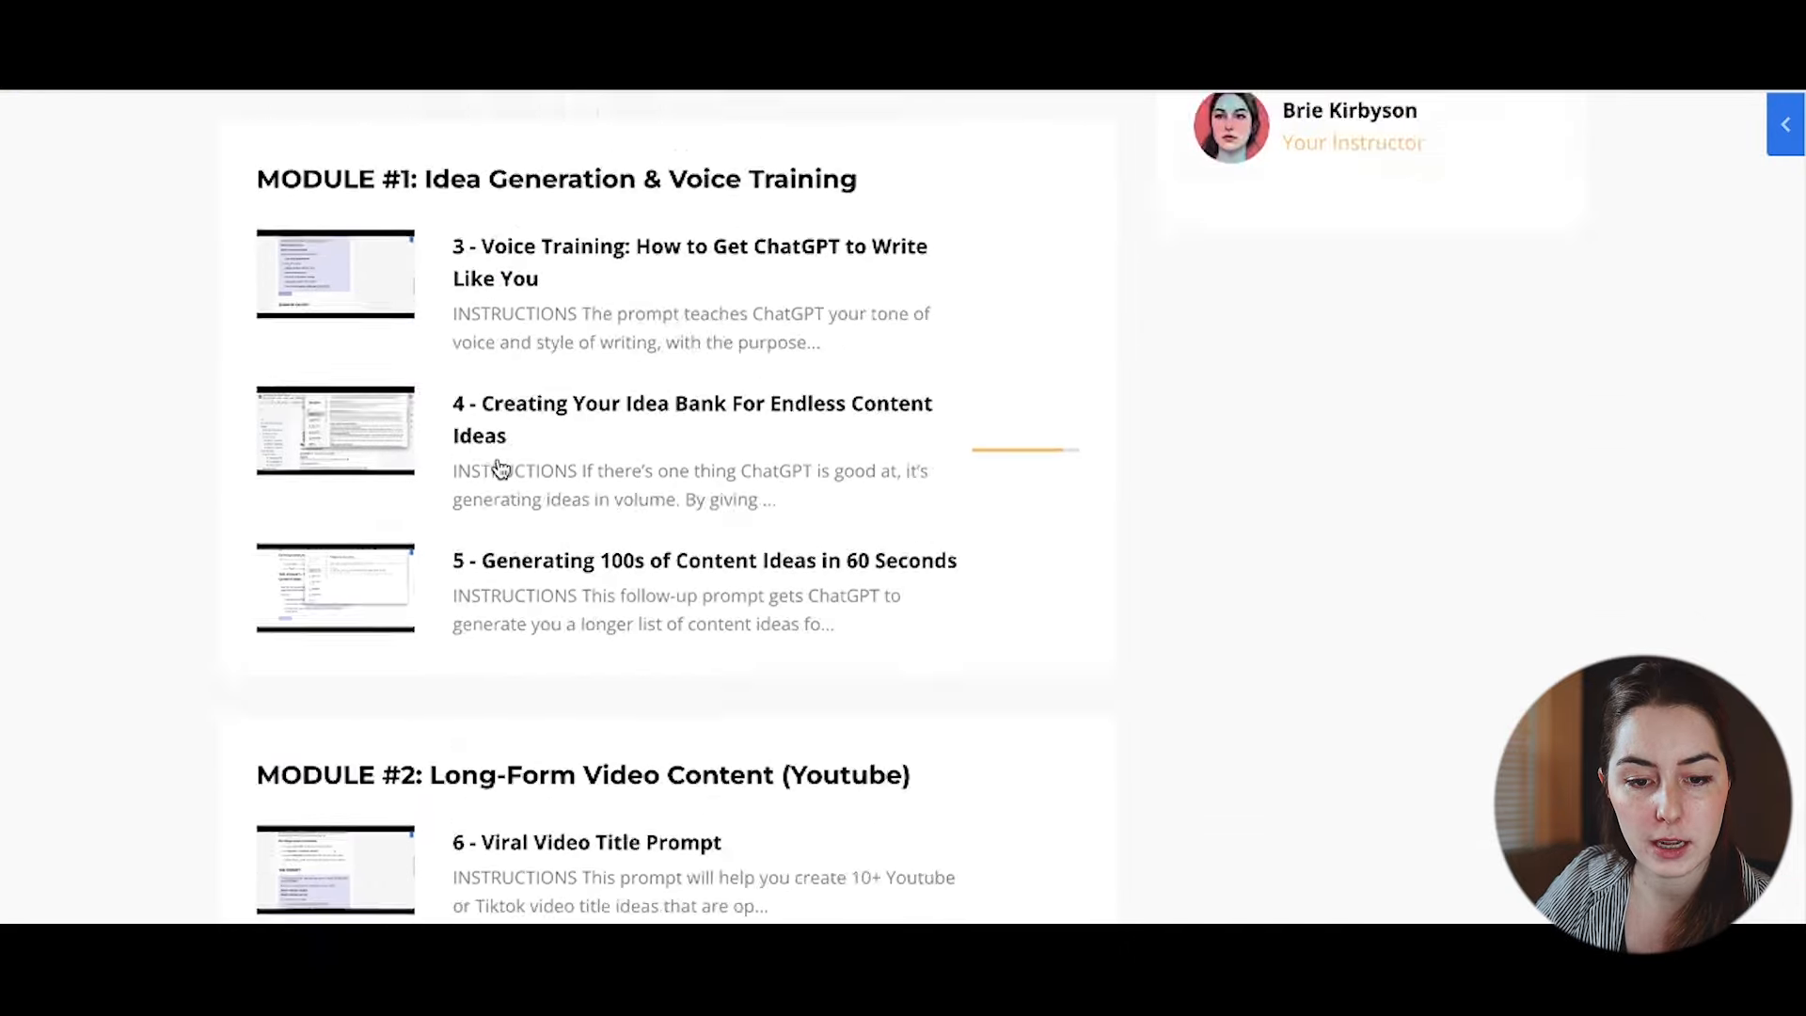
pyautogui.scroll(-5, 574, 560)
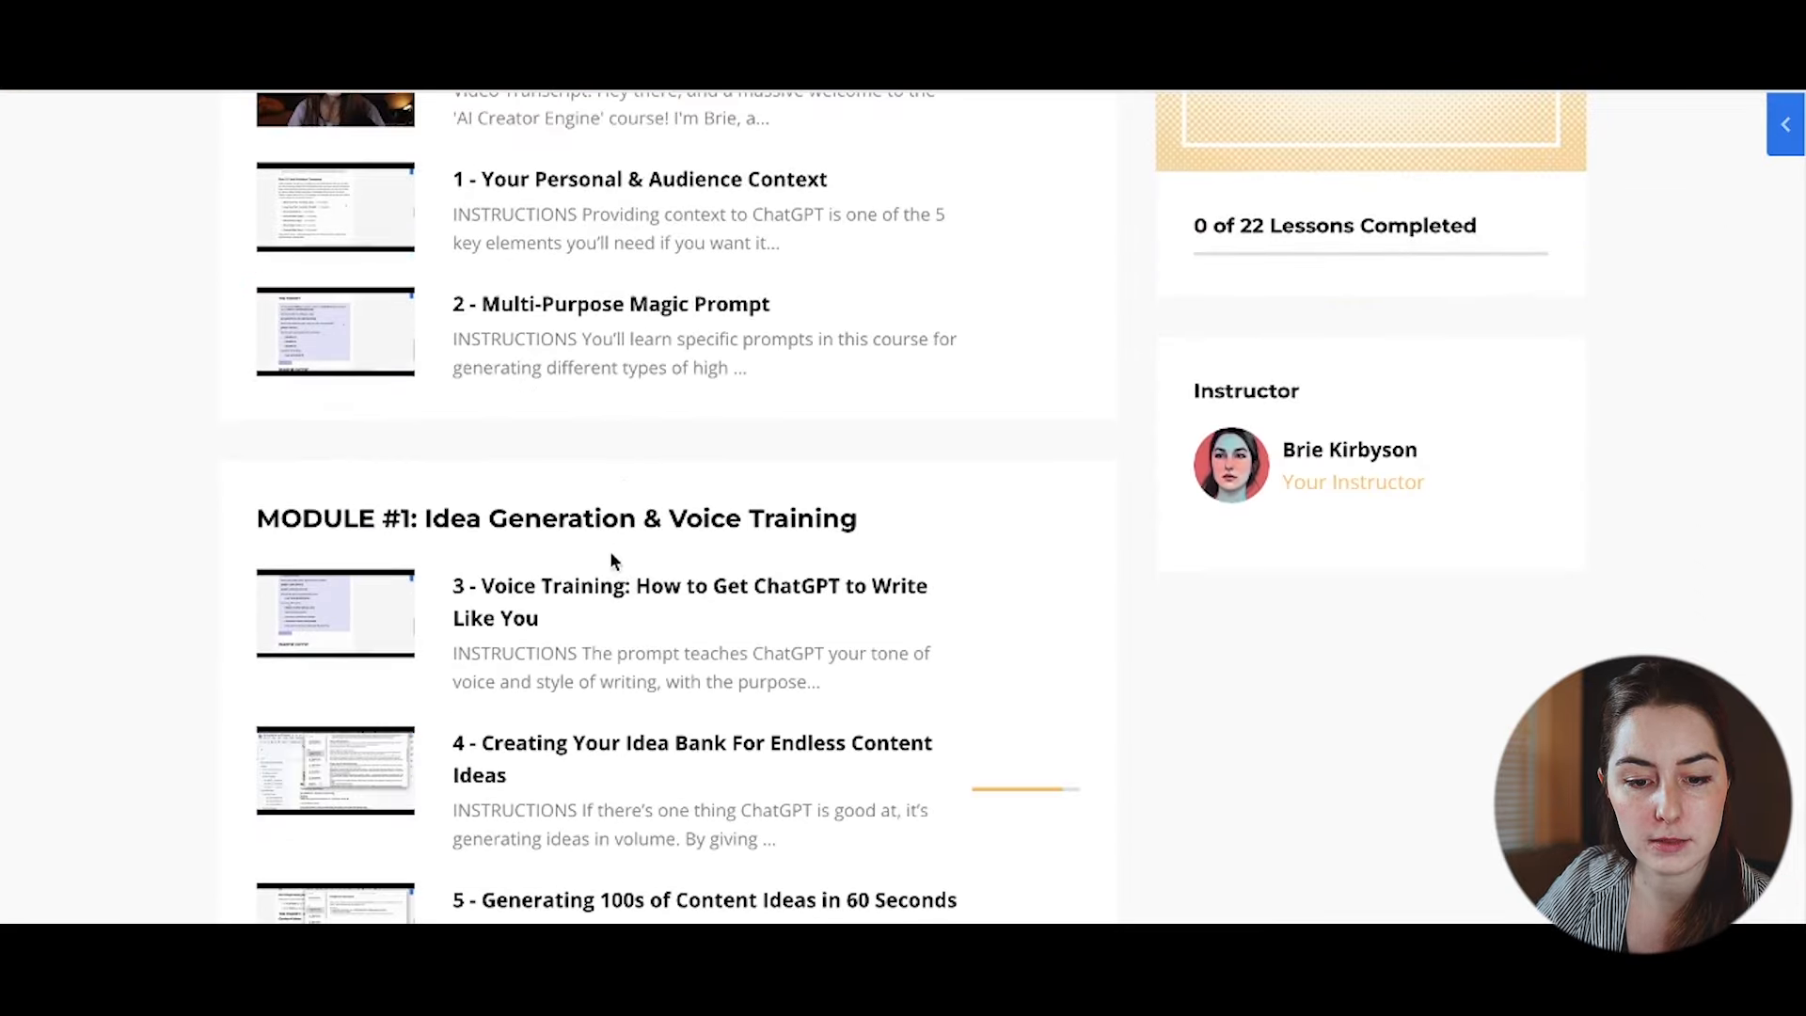
# Step: Open the lesson "3 - Voice Training: How to Get ChatGPT to Write Like You", read its instructions and copy the prompt
pyautogui.click(619, 602)
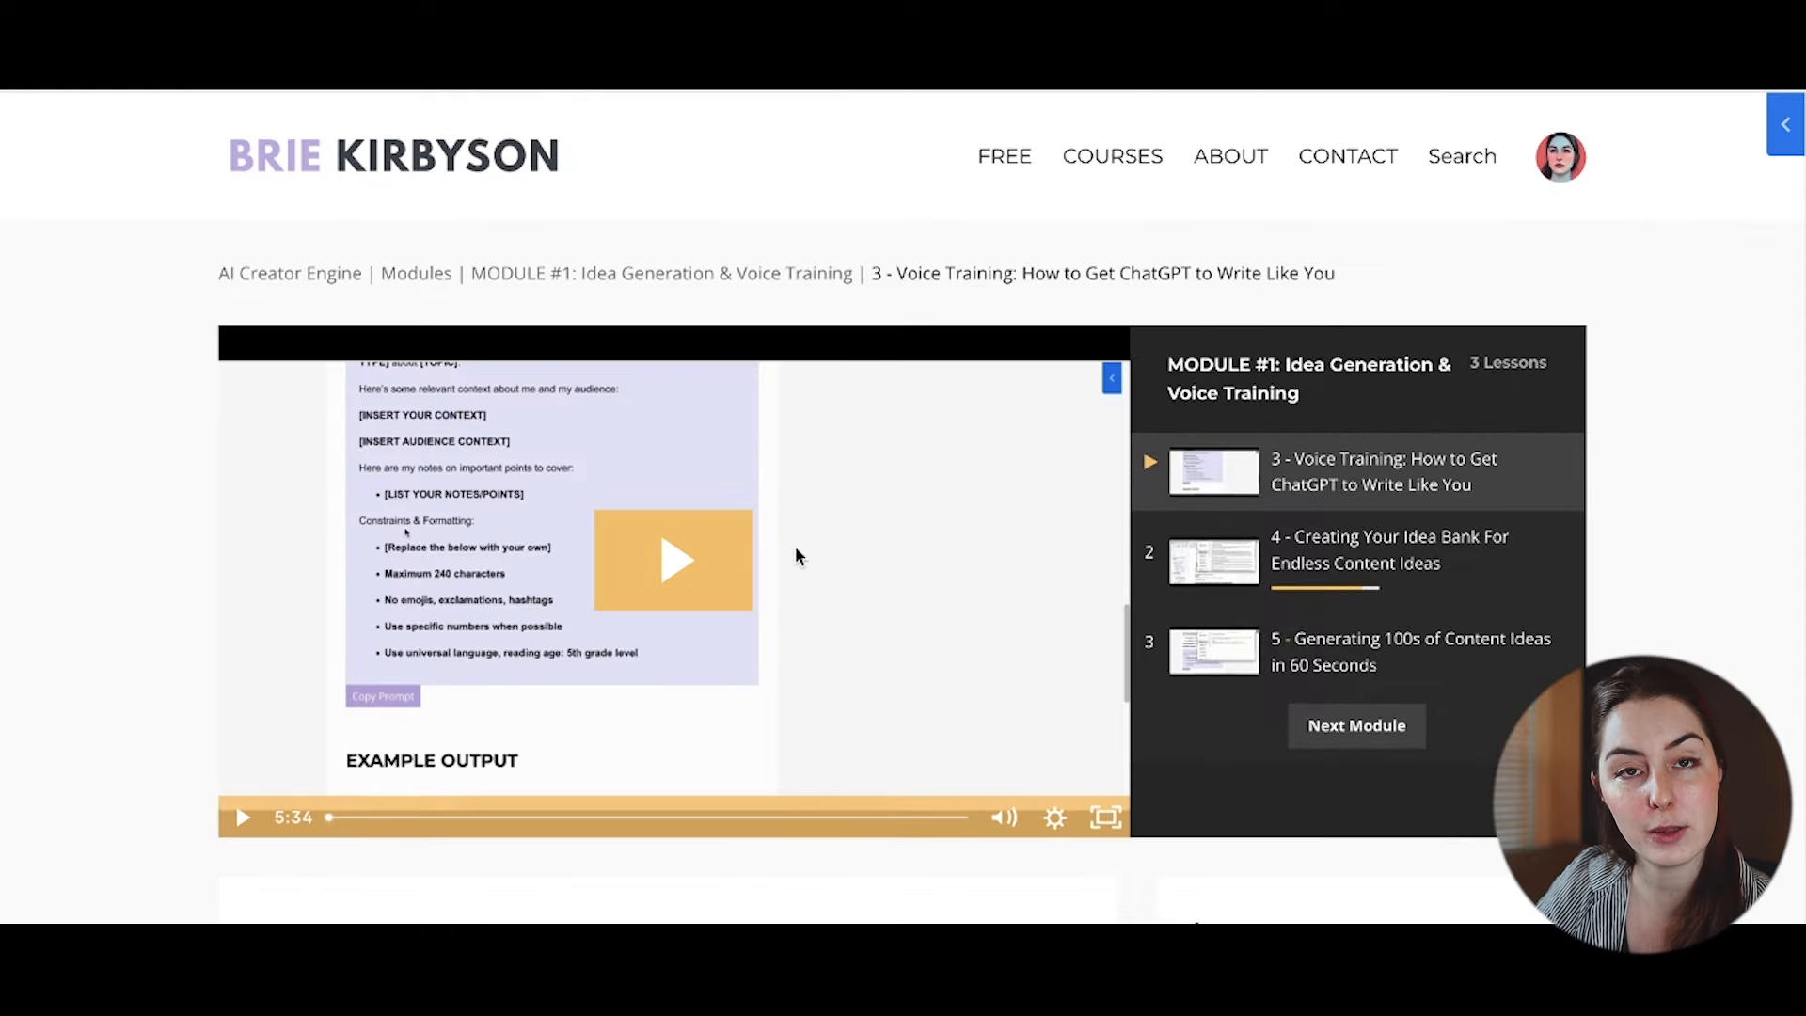
pyautogui.scroll(-5, 794, 555)
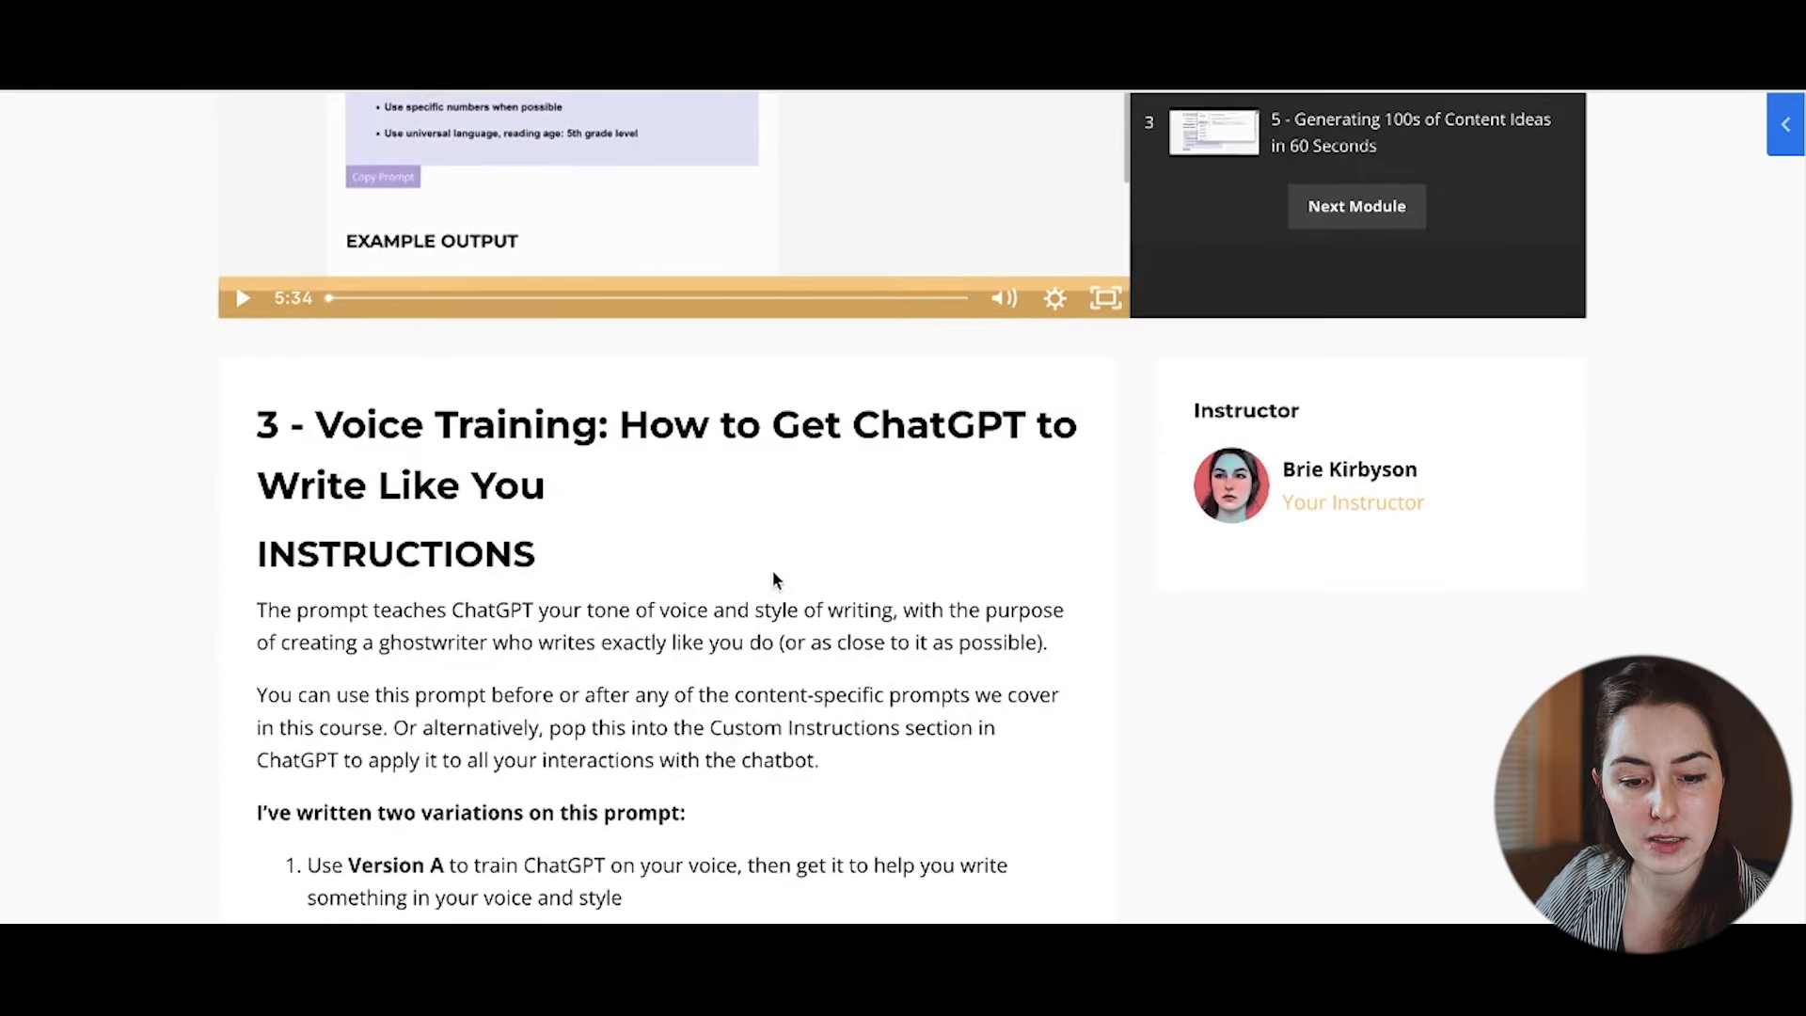
pyautogui.scroll(-15, 731, 665)
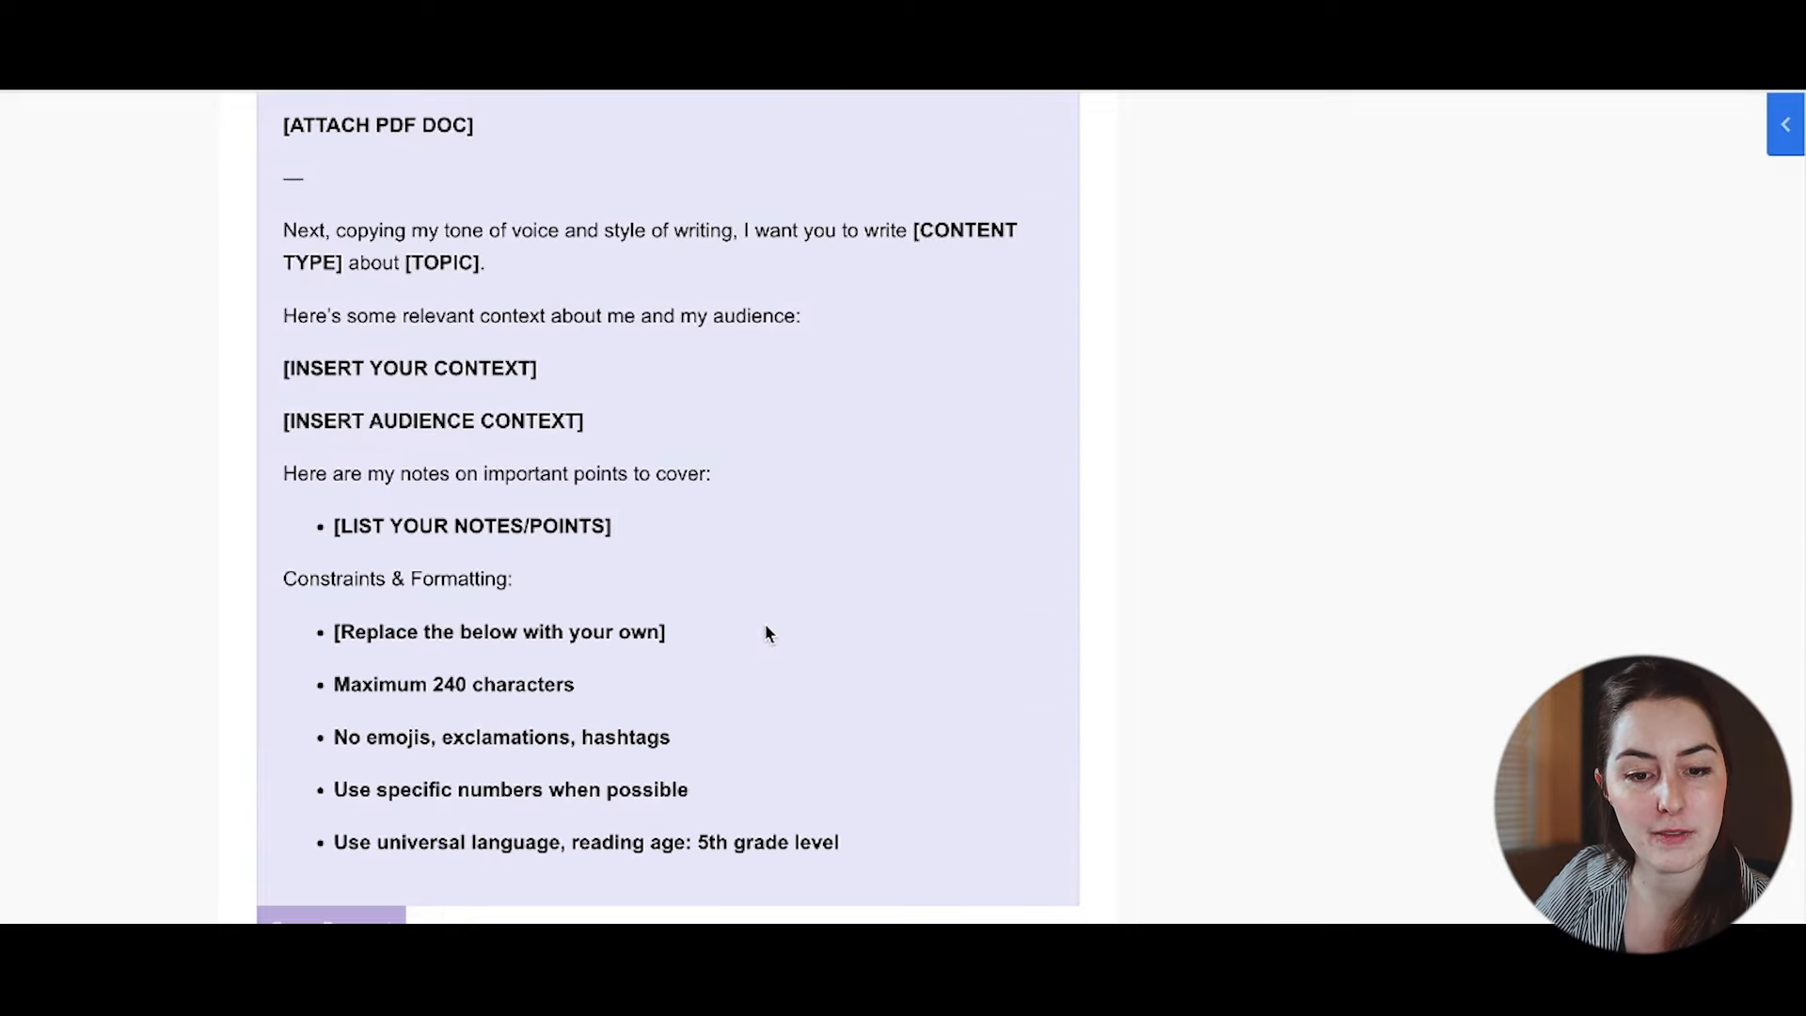
pyautogui.scroll(4, 766, 634)
pyautogui.scroll(-6, 765, 633)
pyautogui.click(397, 741)
# Step: Examine the Voice Training lesson's example outputs down to the completion option at its end
pyautogui.scroll(-8, 1109, 504)
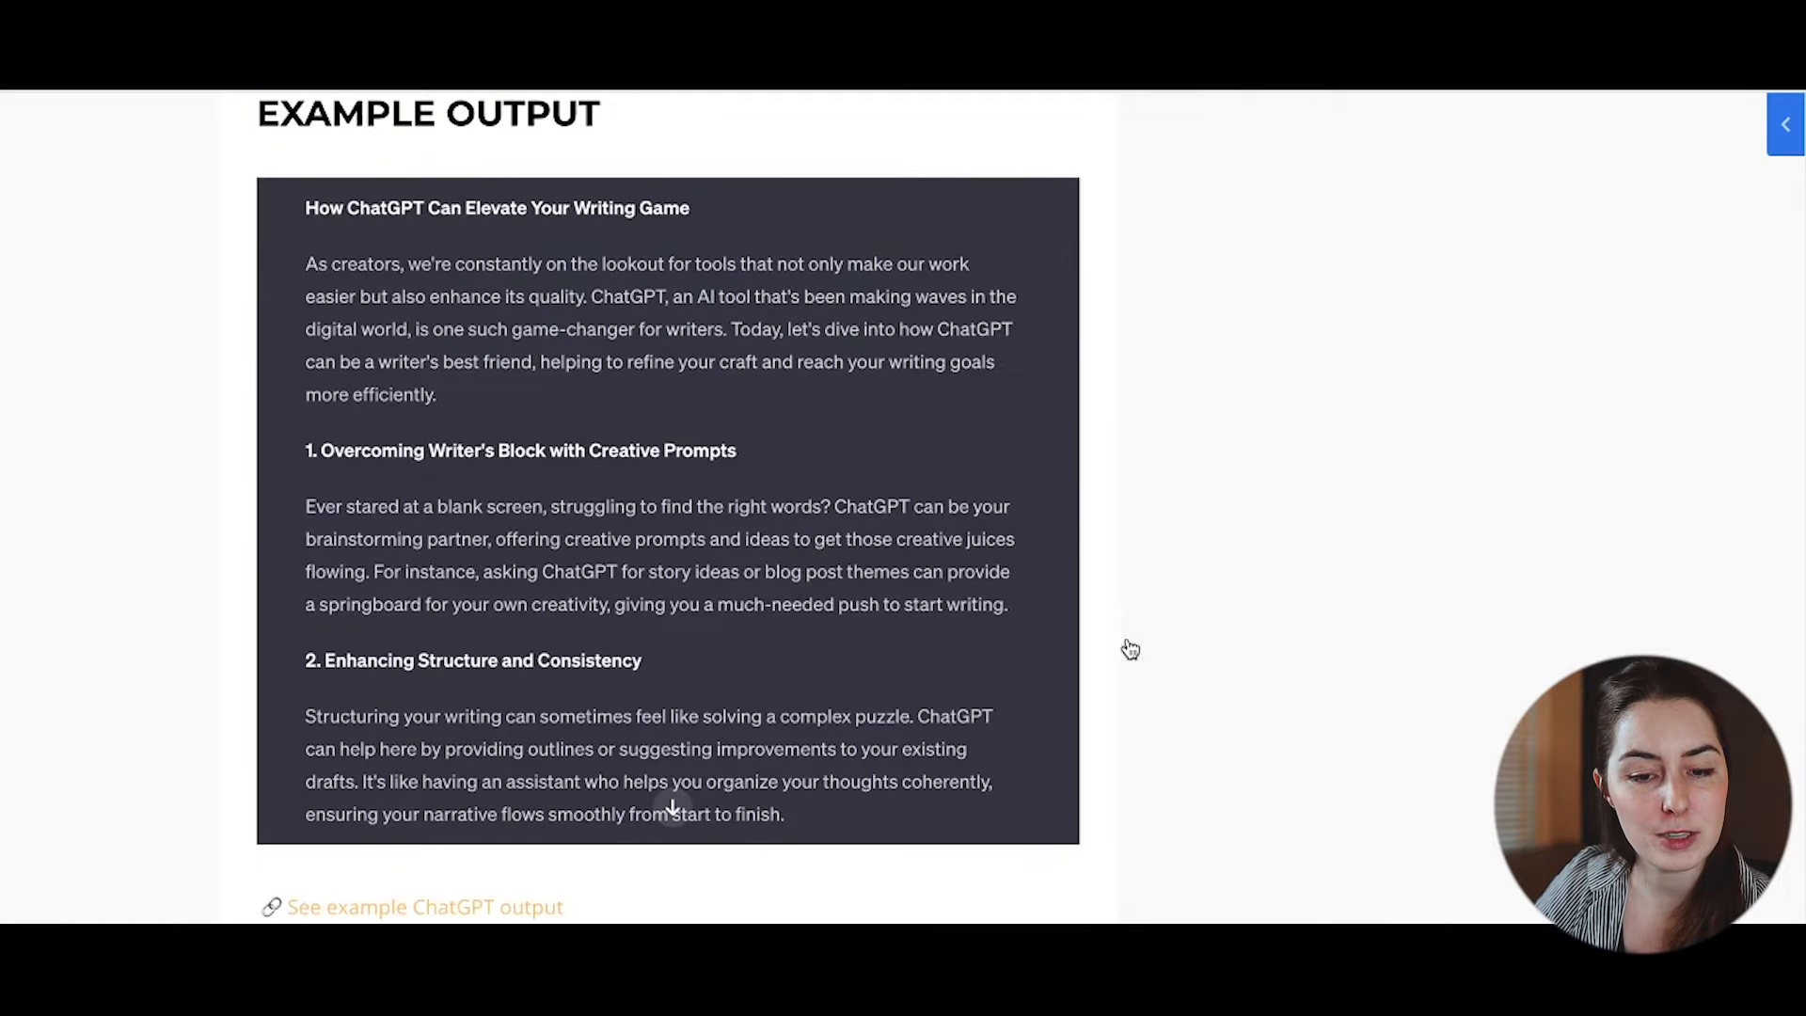
pyautogui.scroll(-20, 1101, 580)
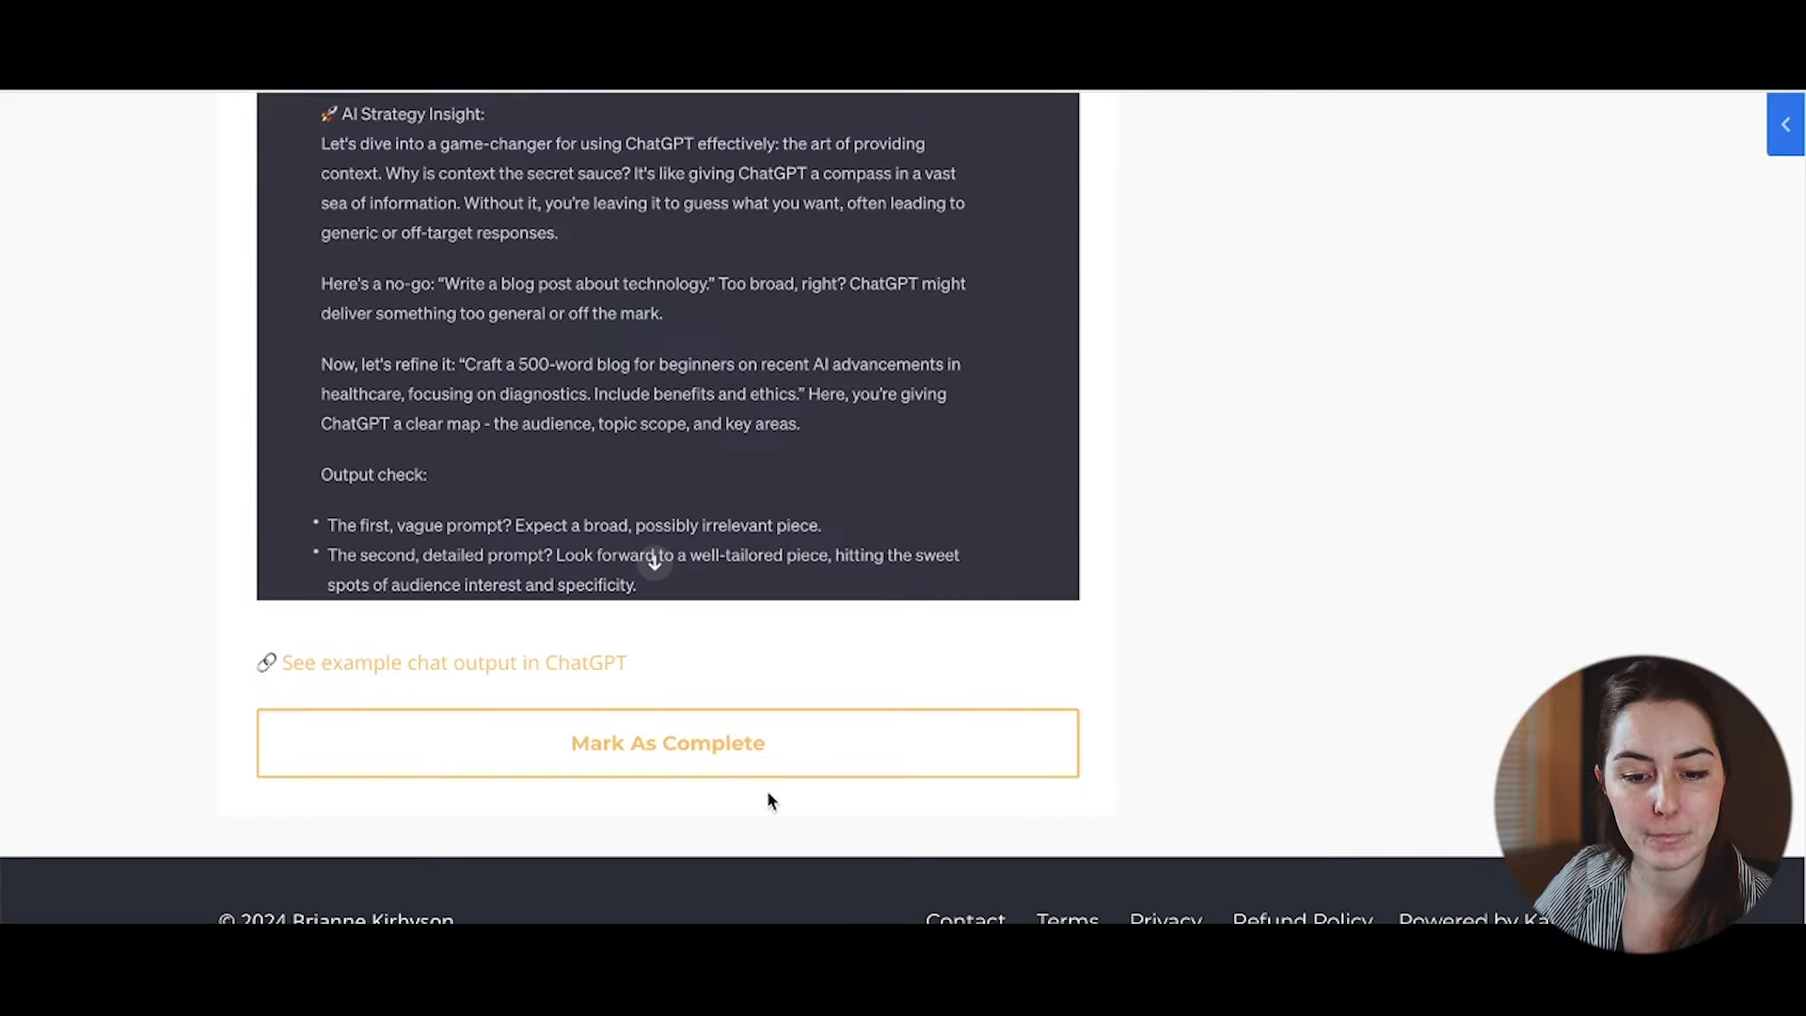
pyautogui.scroll(20, 806, 744)
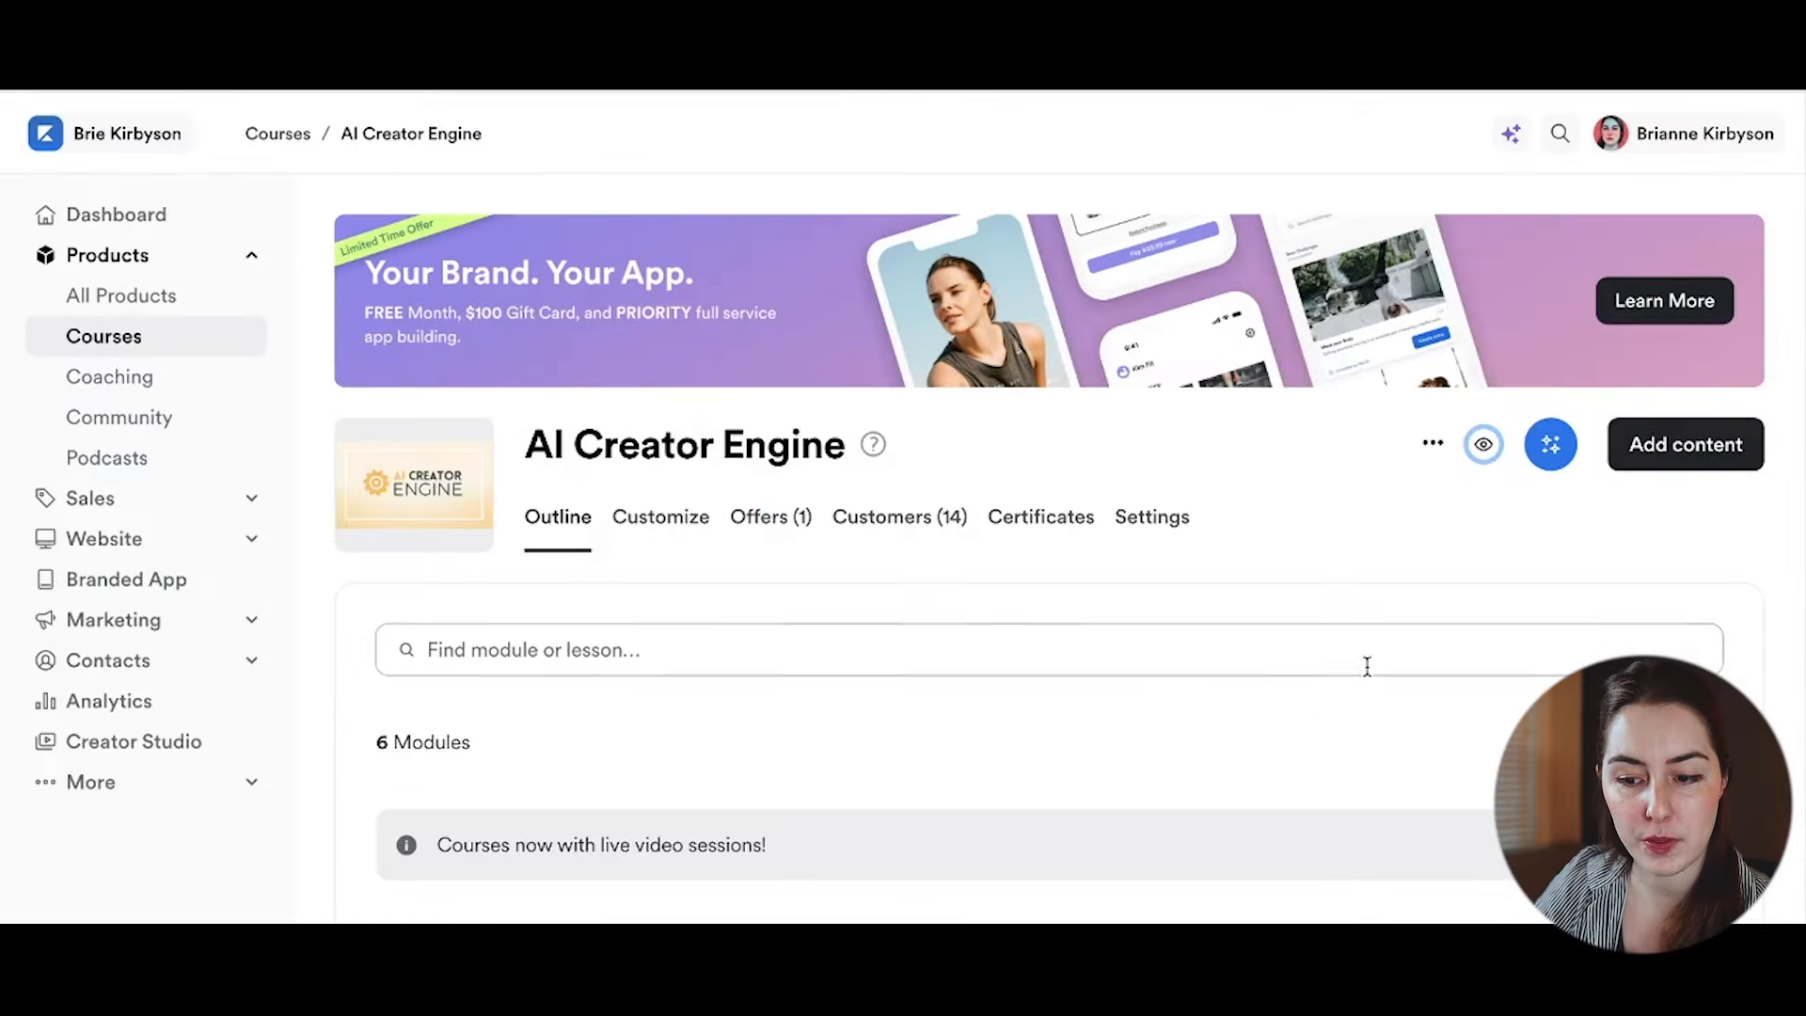
# Step: Check the AI Creator Engine course's customization page and examine the modules in its outline down to BONUS VAULT
pyautogui.click(663, 522)
pyautogui.click(560, 522)
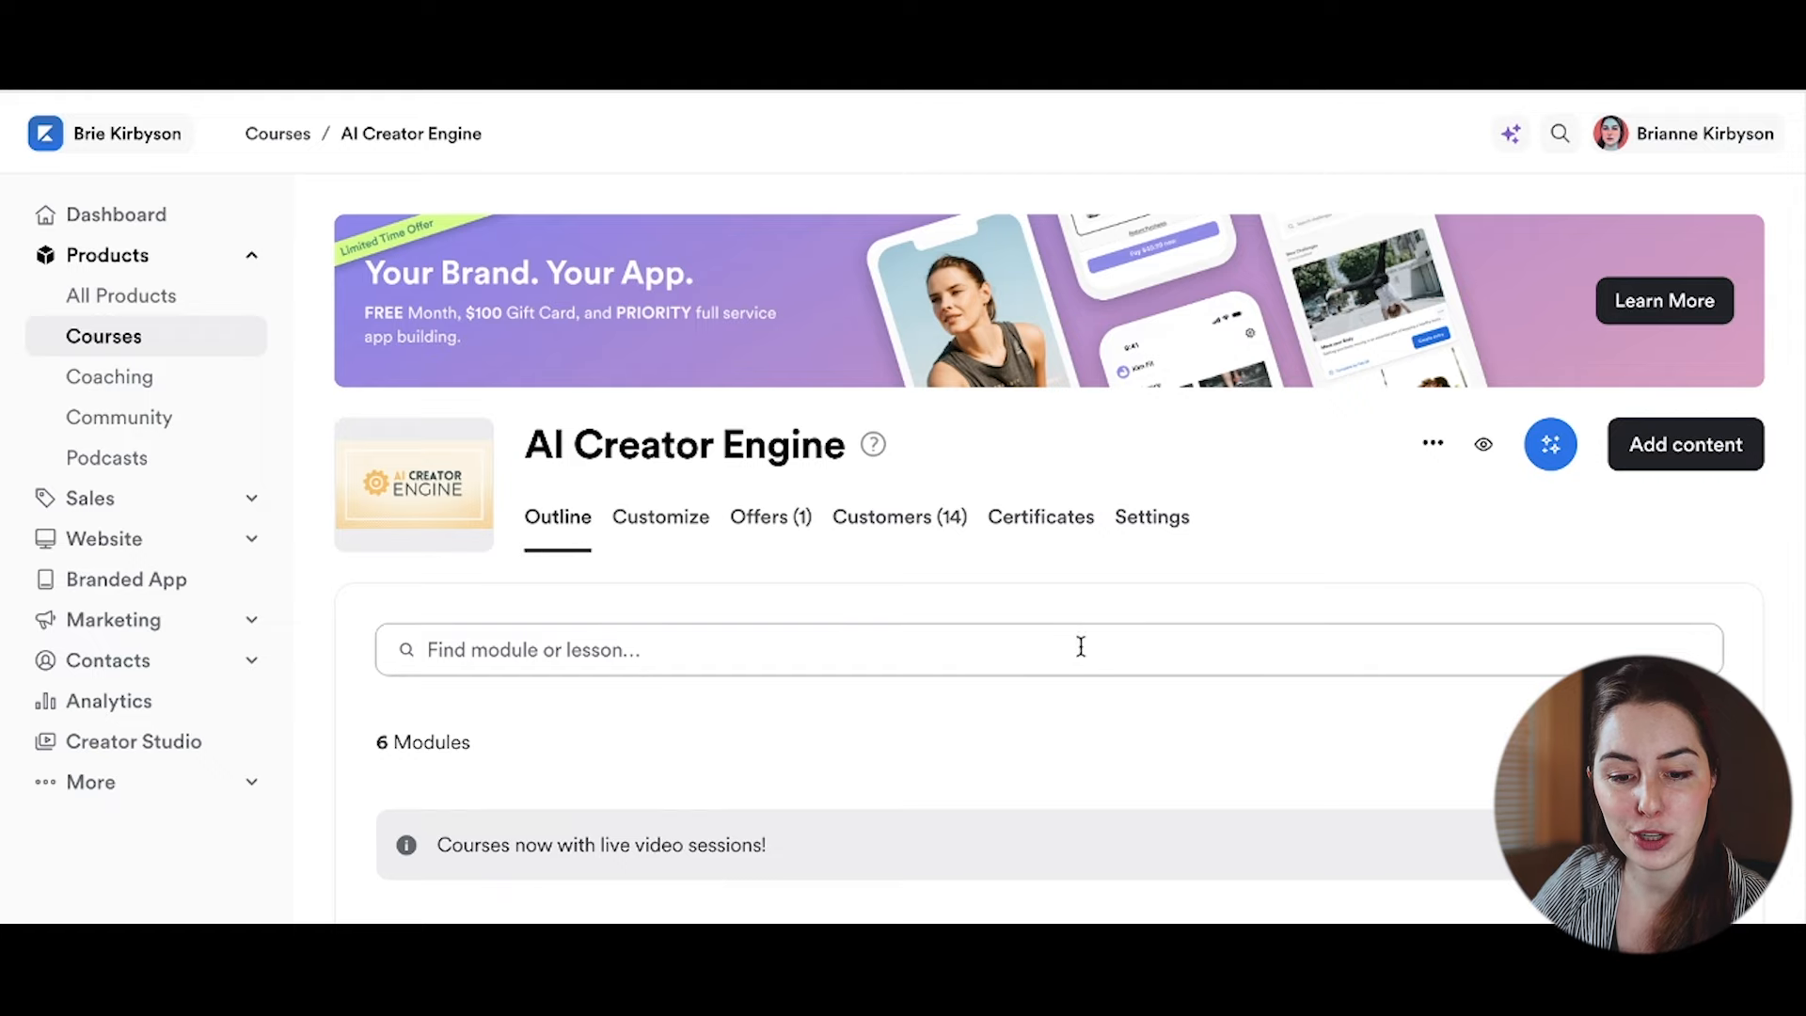
pyautogui.scroll(-6, 1076, 653)
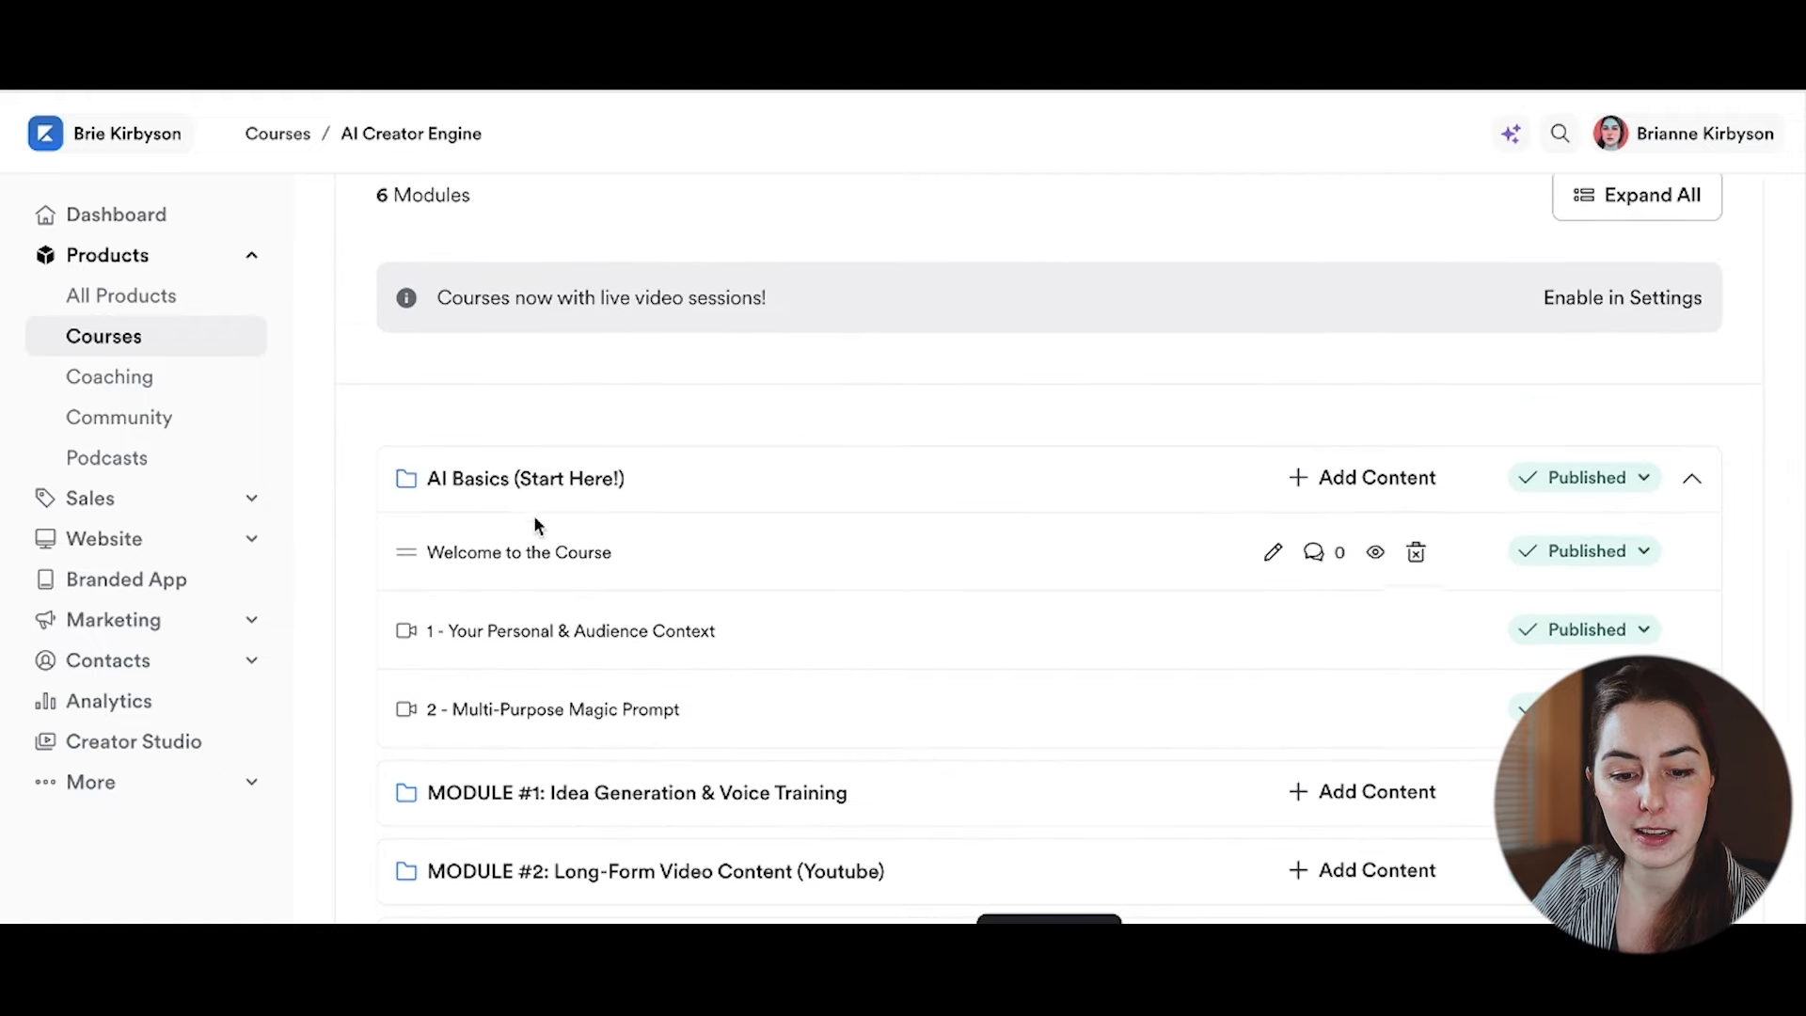
pyautogui.scroll(-3, 538, 525)
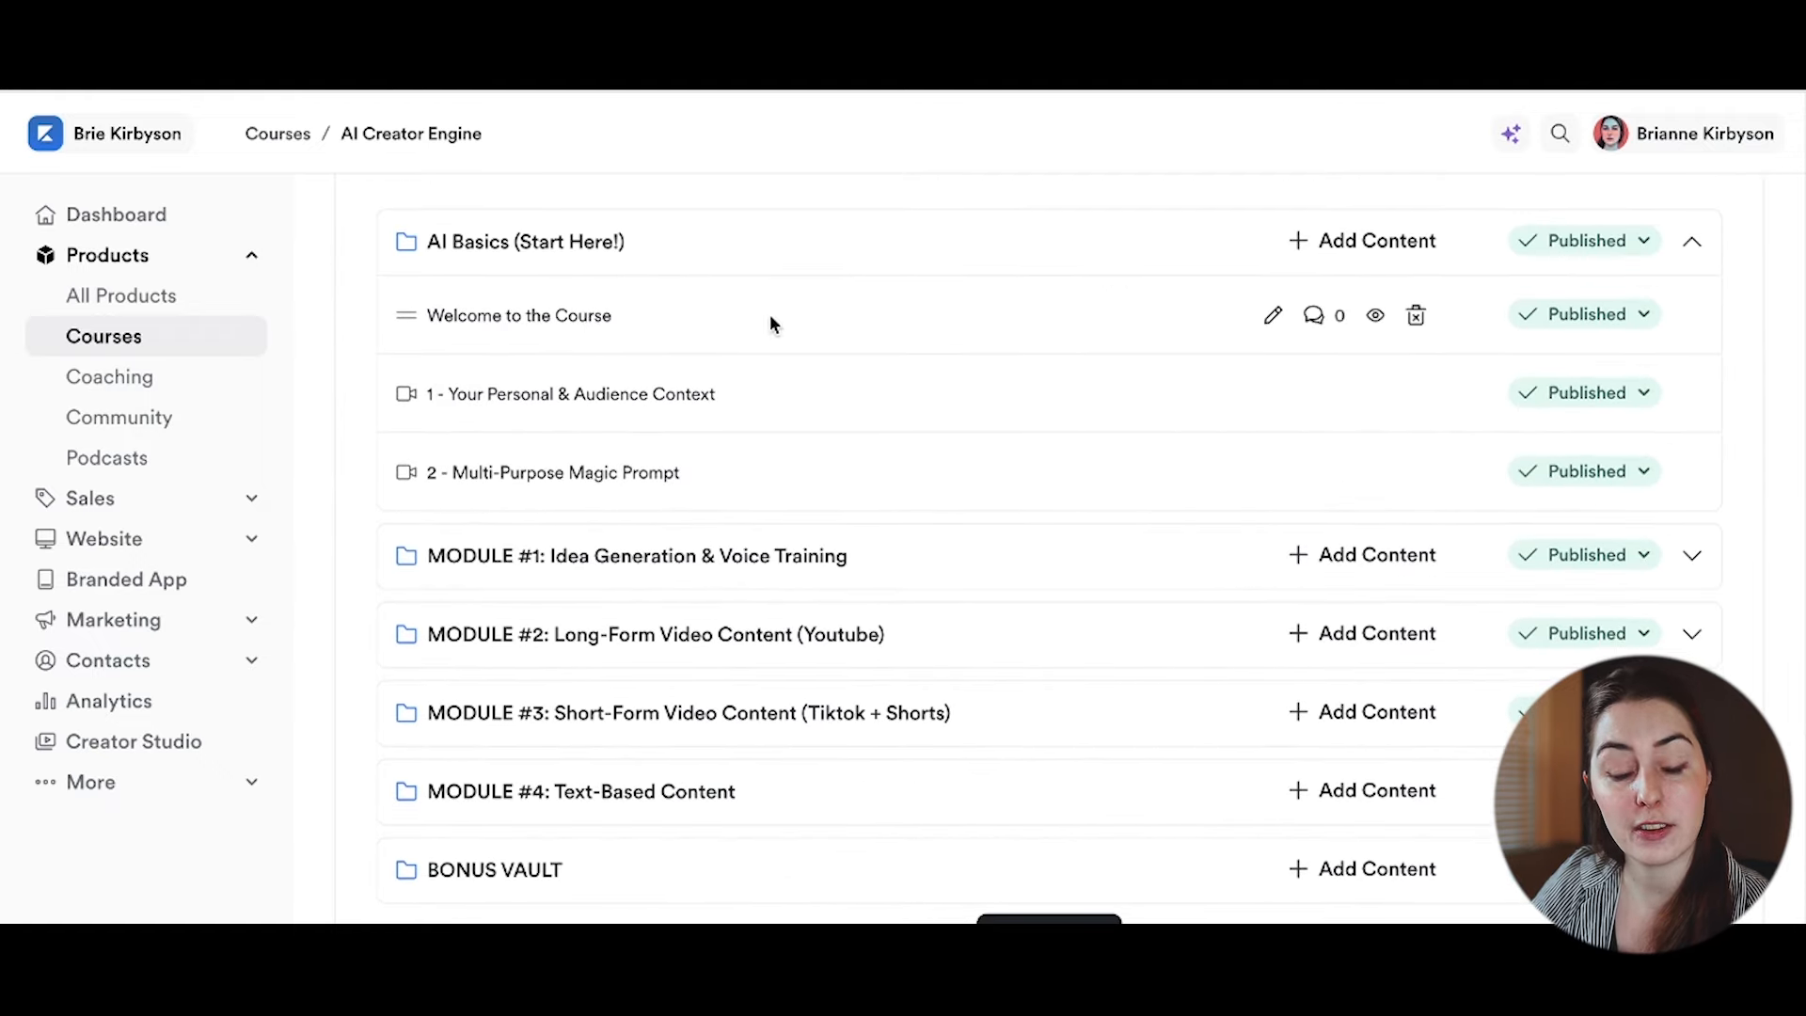
pyautogui.scroll(-2, 903, 387)
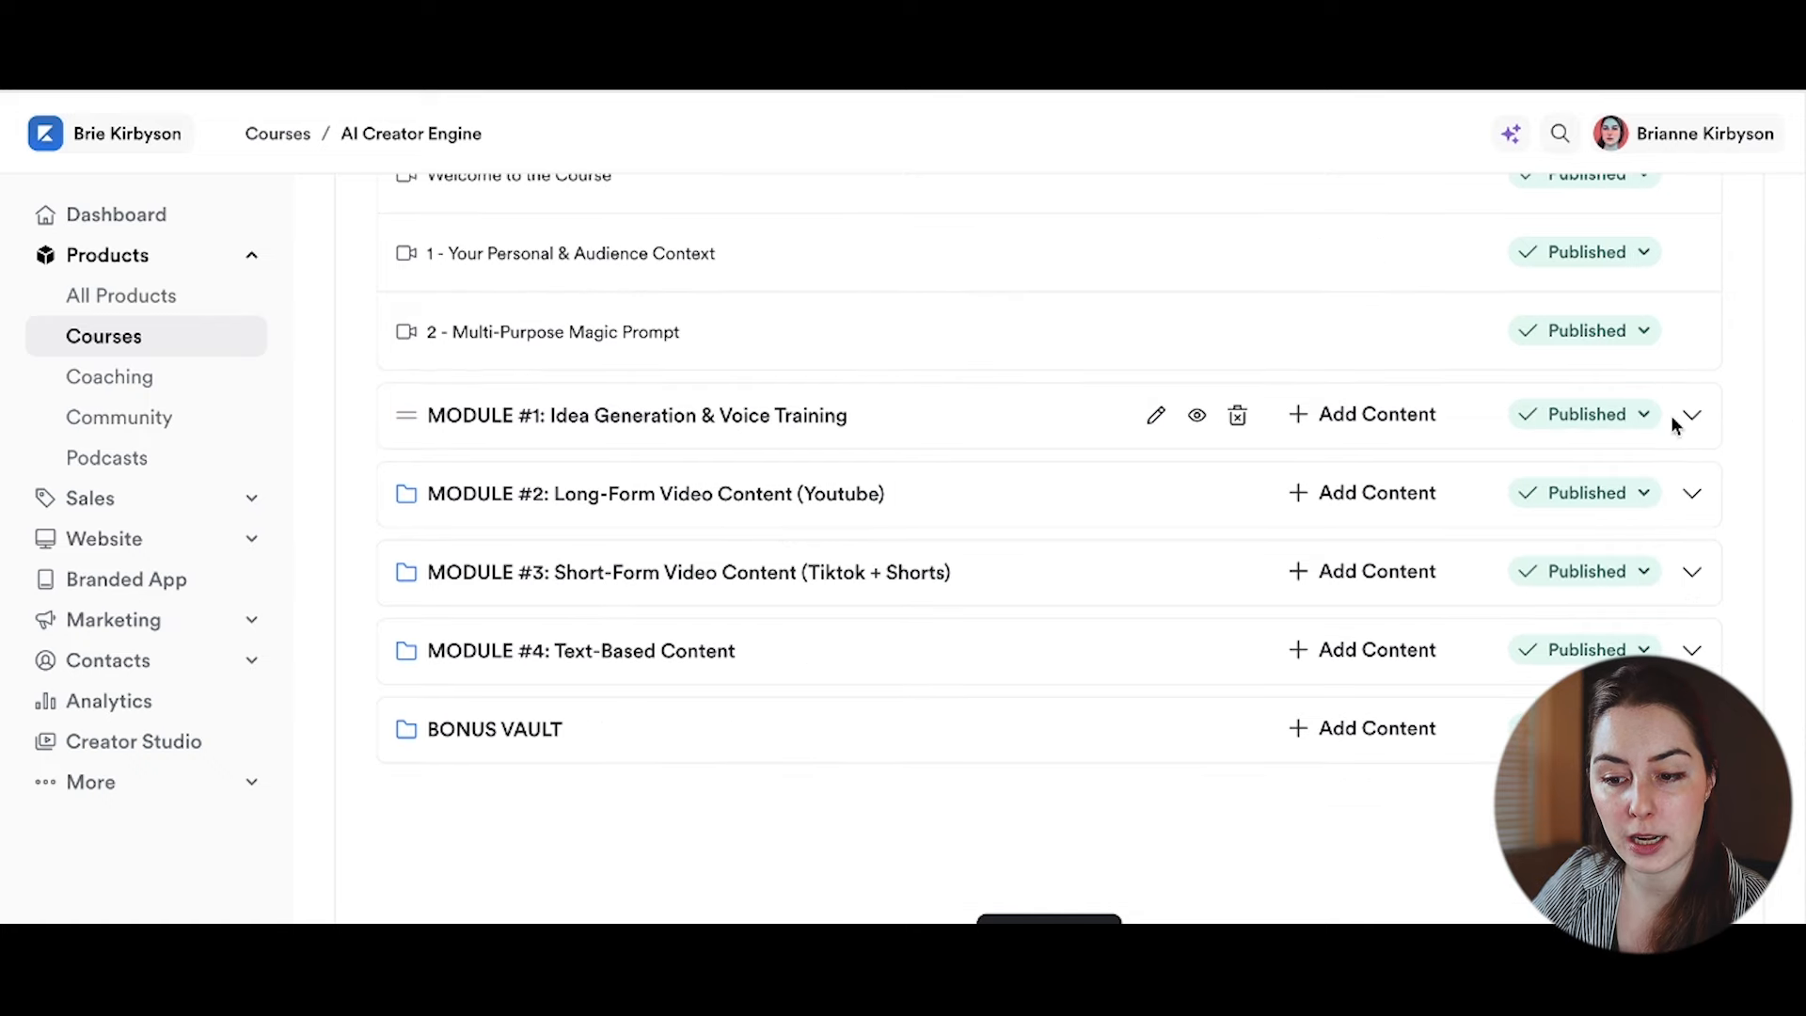
pyautogui.scroll(3, 582, 506)
# Step: Open the "Welcome to the Course" lesson for editing and examine its details, media, thumbnail, comment settings and video transcript
pyautogui.click(580, 497)
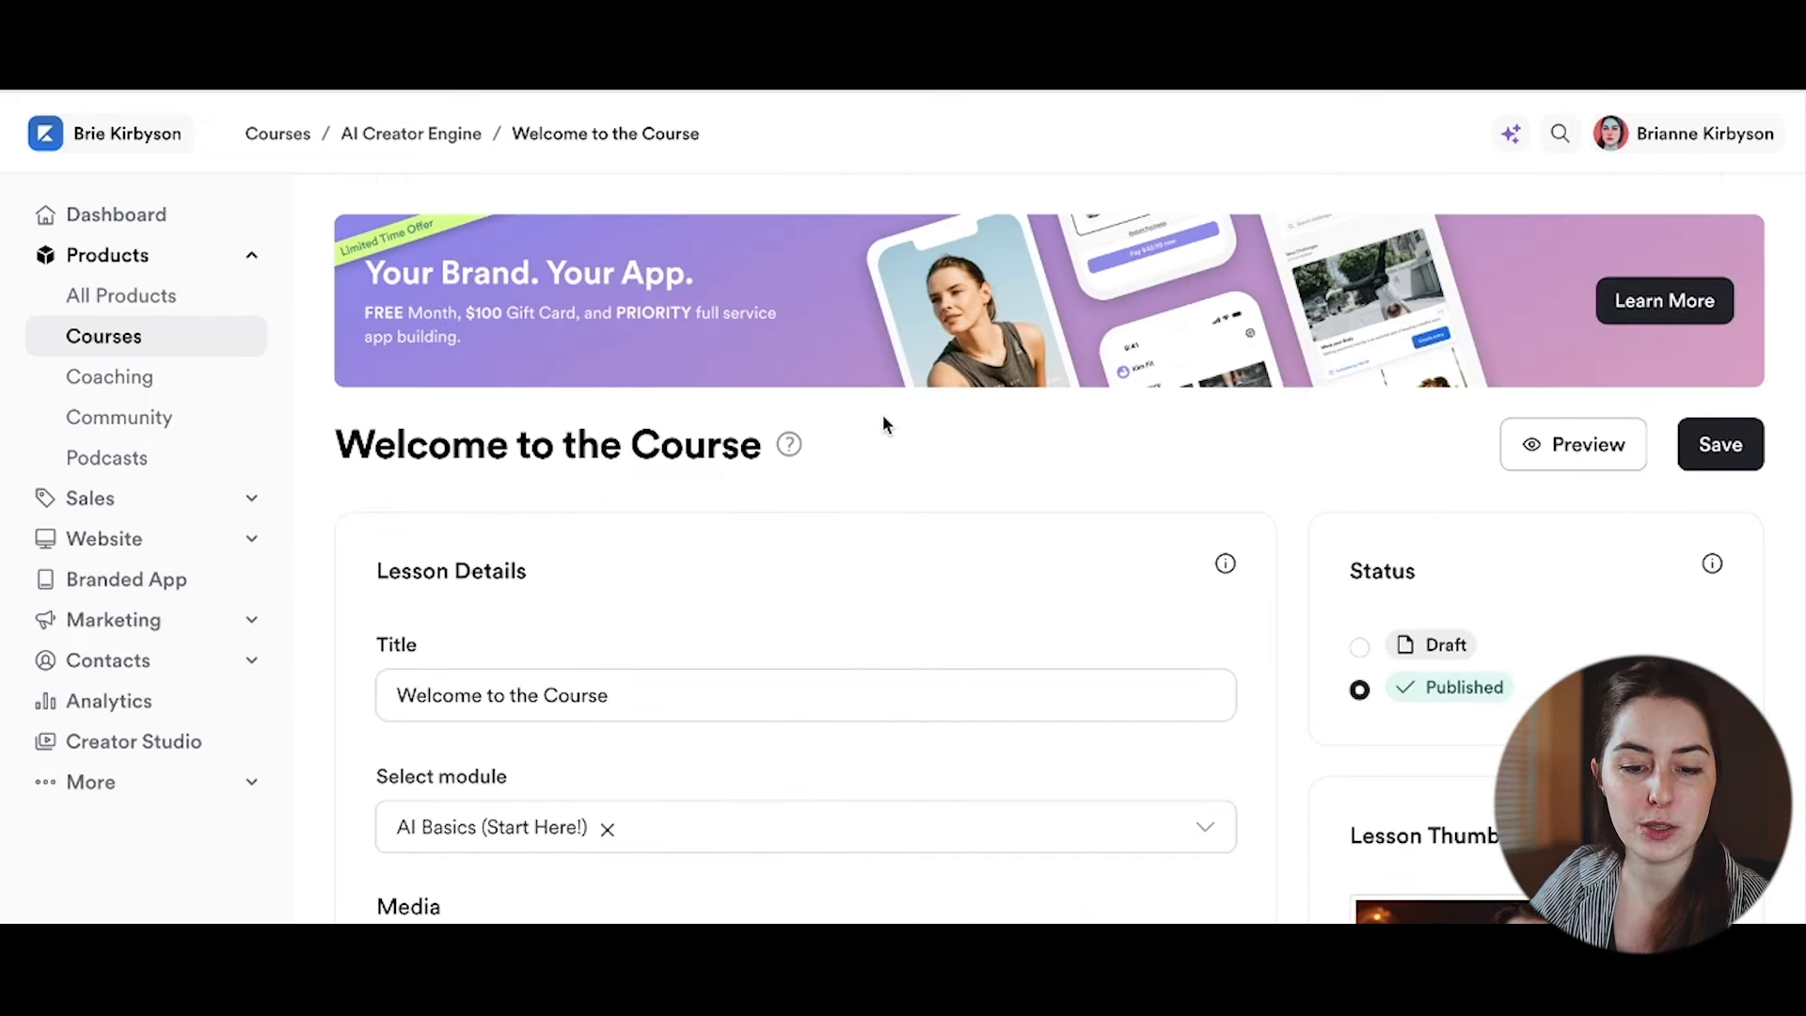
pyautogui.scroll(-3, 884, 423)
pyautogui.scroll(-1, 883, 417)
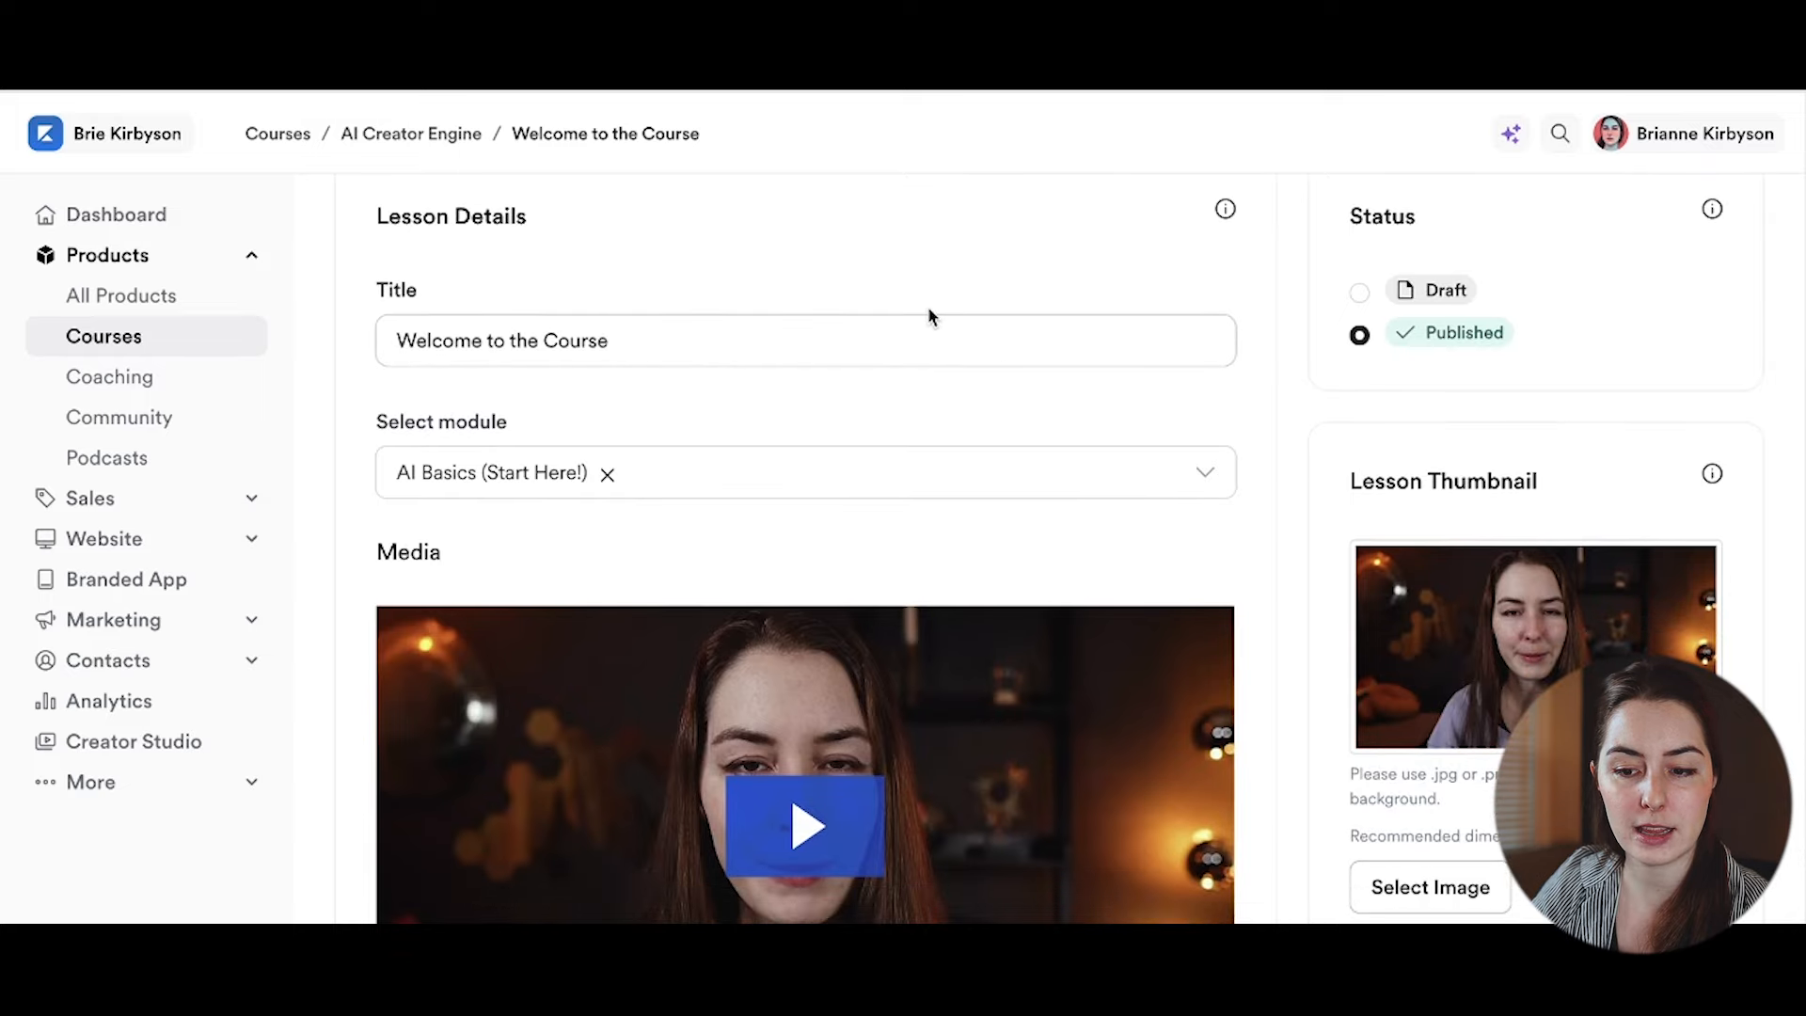
pyautogui.scroll(-1, 984, 289)
pyautogui.scroll(-3, 1289, 439)
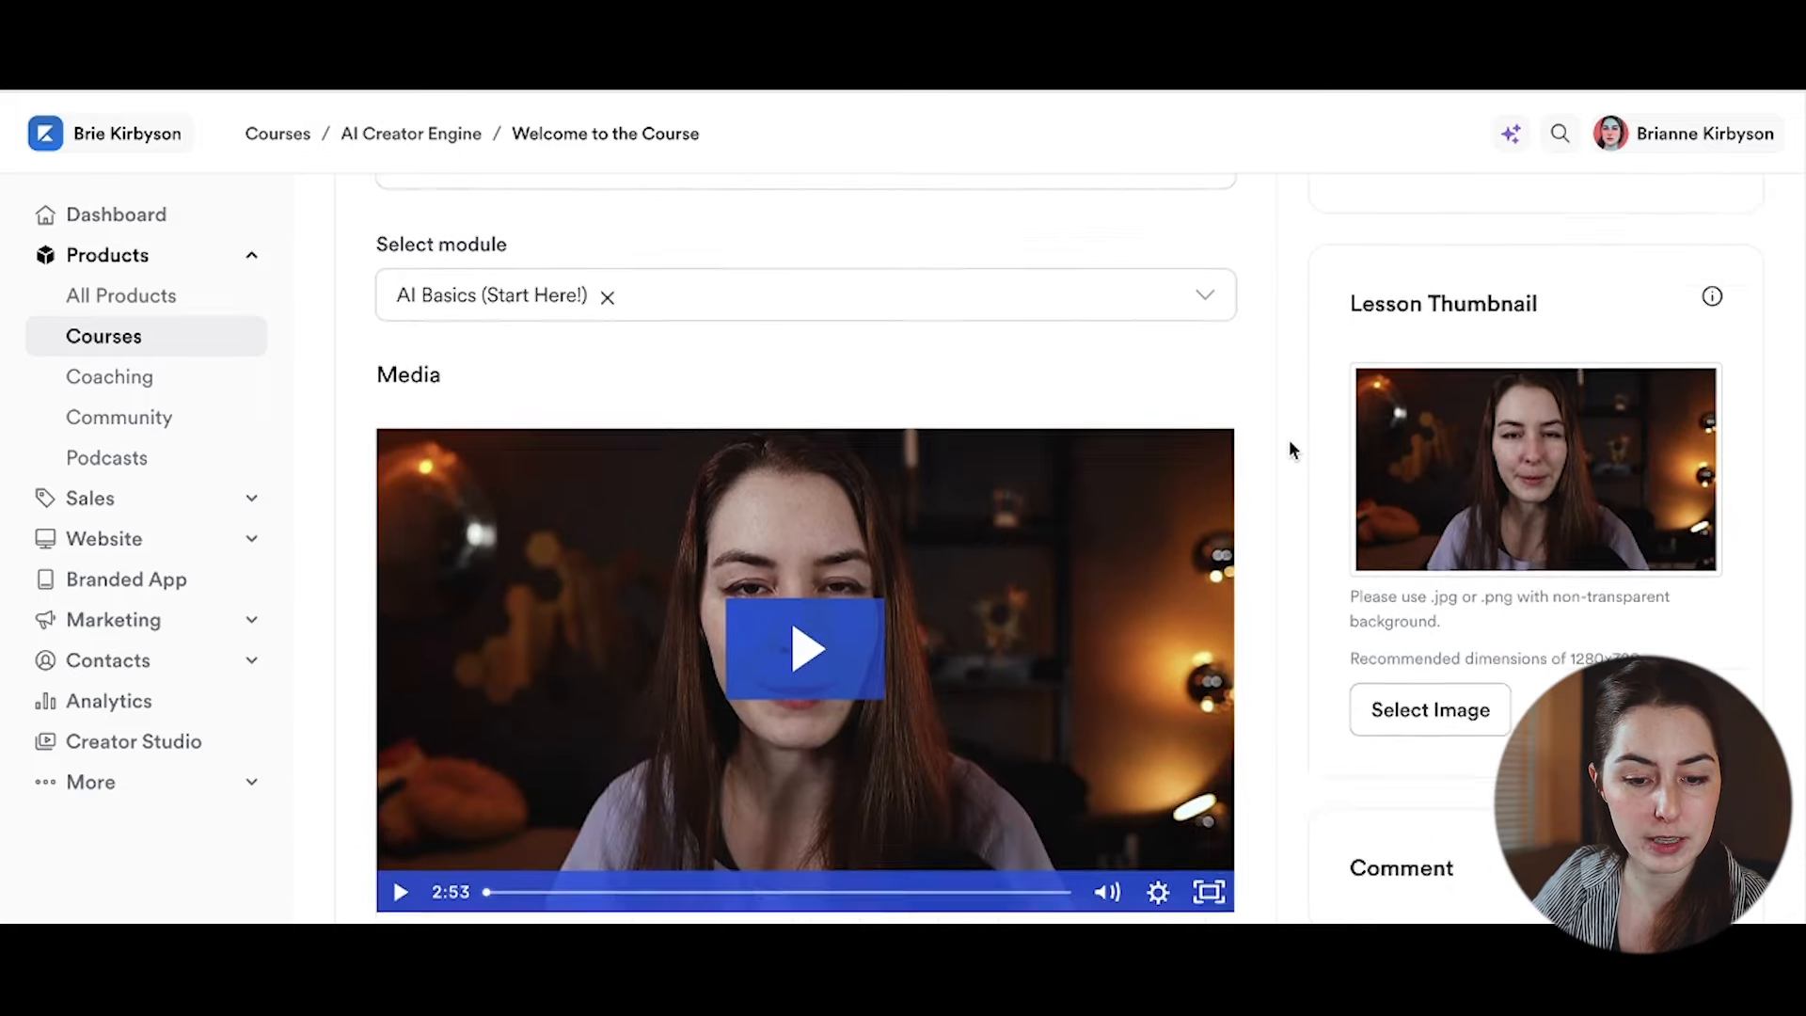
pyautogui.scroll(-5, 846, 523)
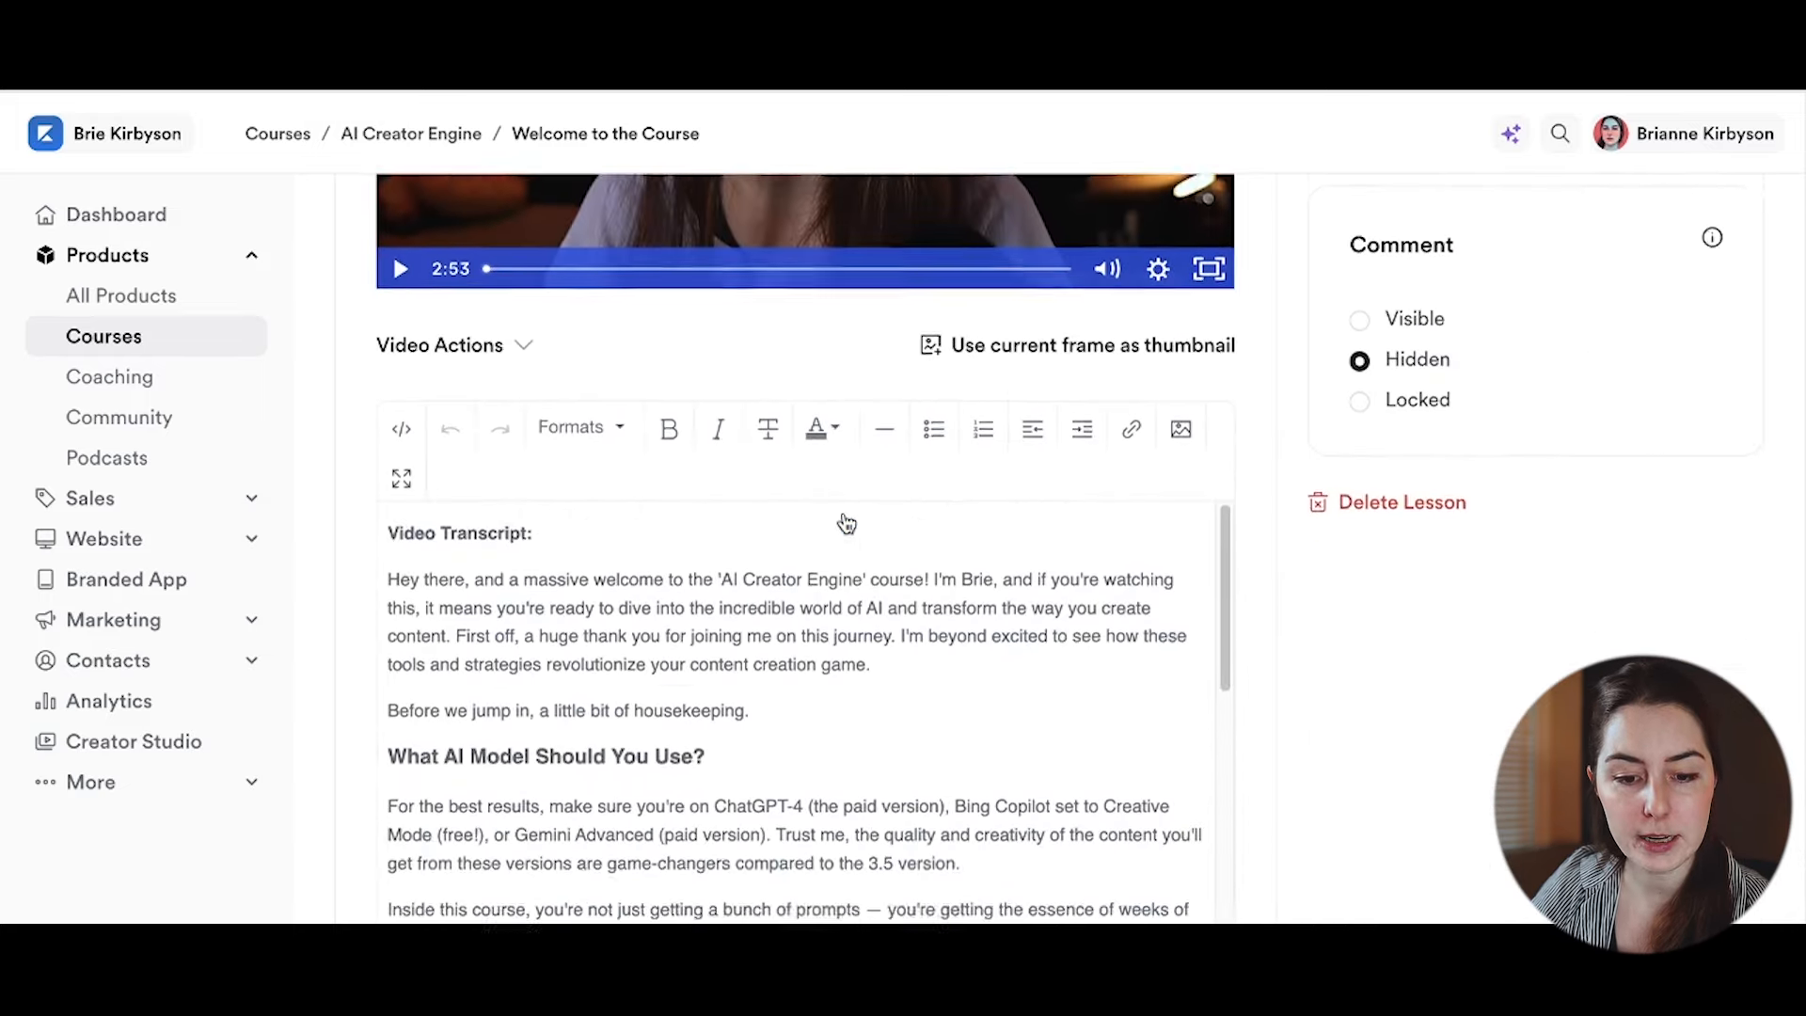
pyautogui.scroll(-10, 950, 633)
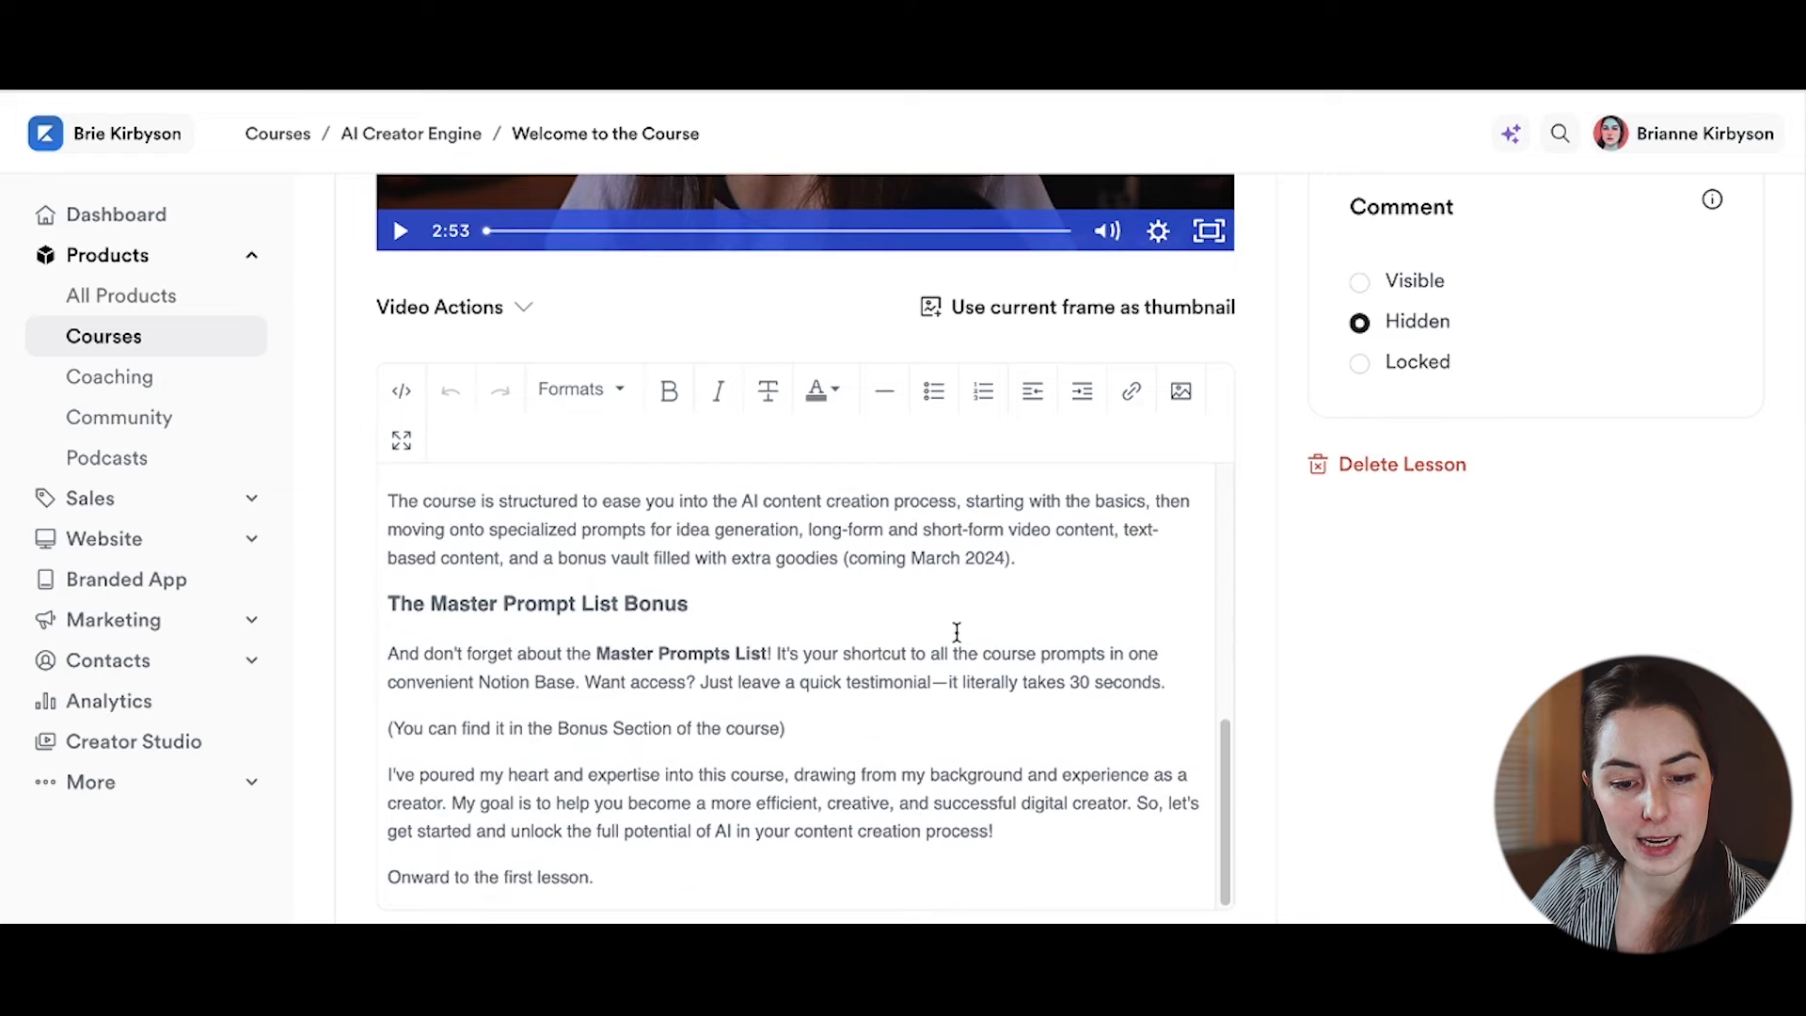
# Step: Check the download and automation options of the "Welcome to the Course" lesson and return to the course outline
pyautogui.scroll(-4, 1303, 743)
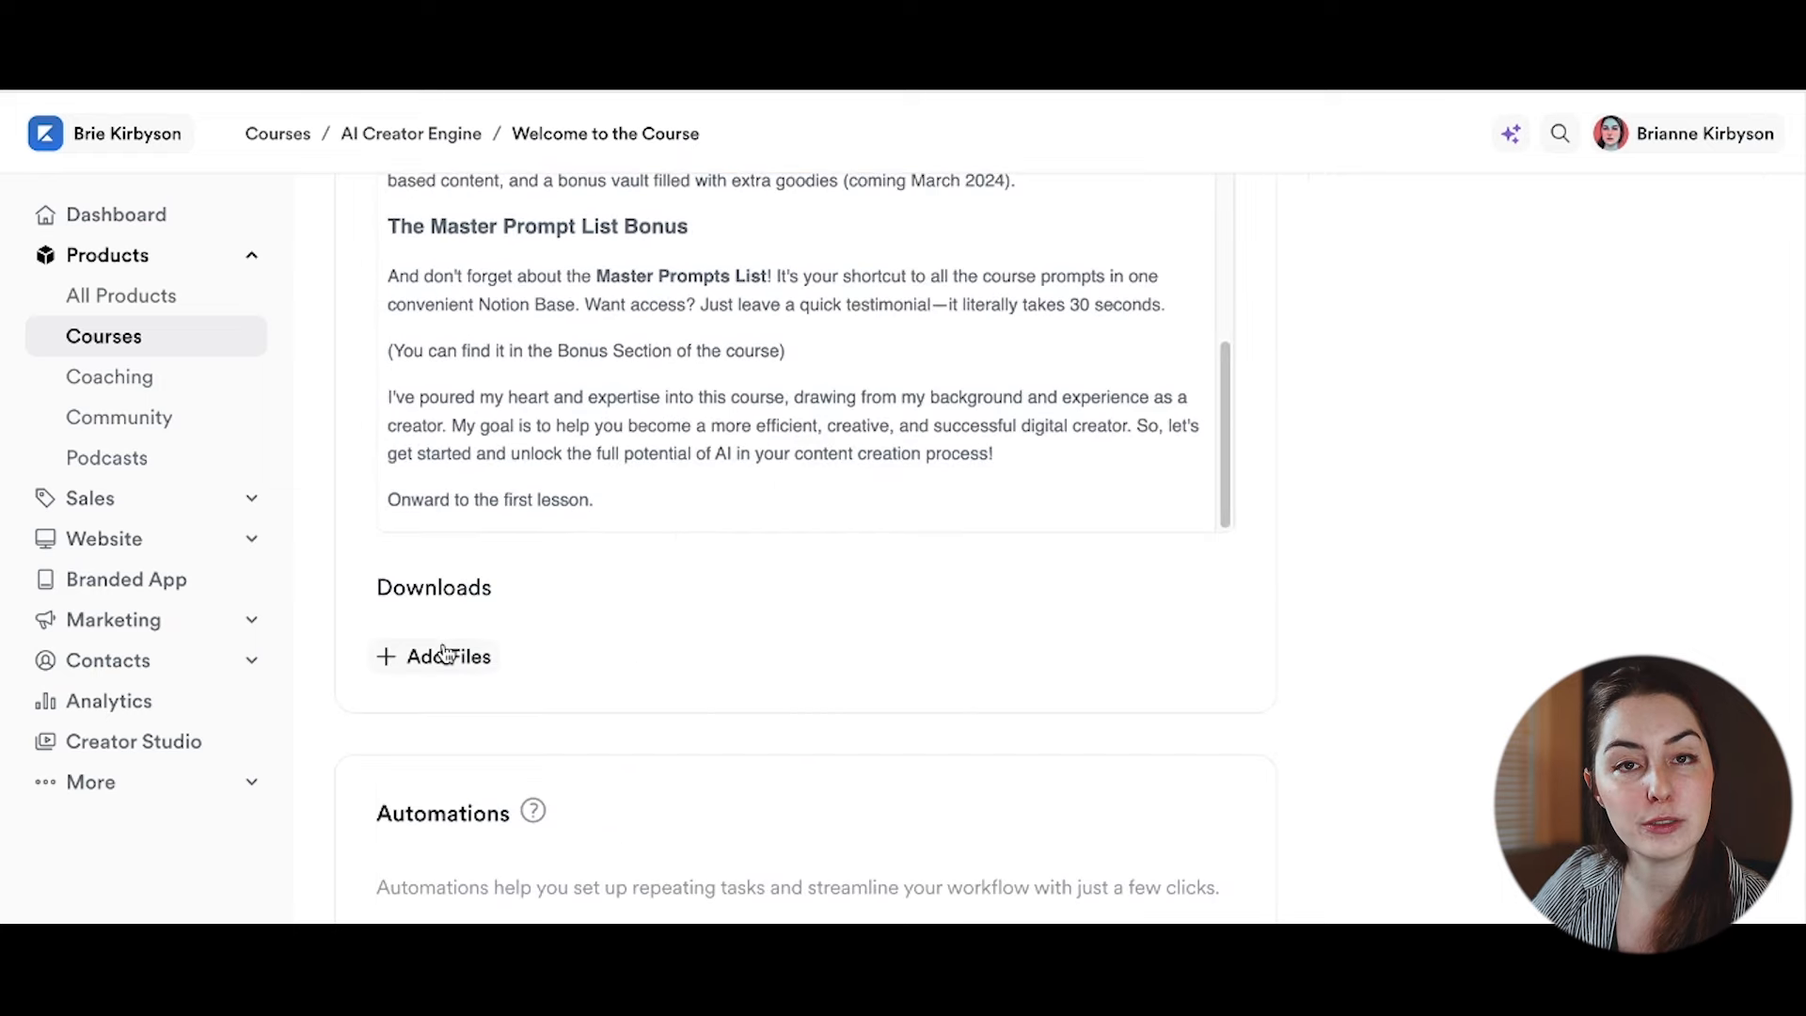
pyautogui.scroll(-1, 456, 640)
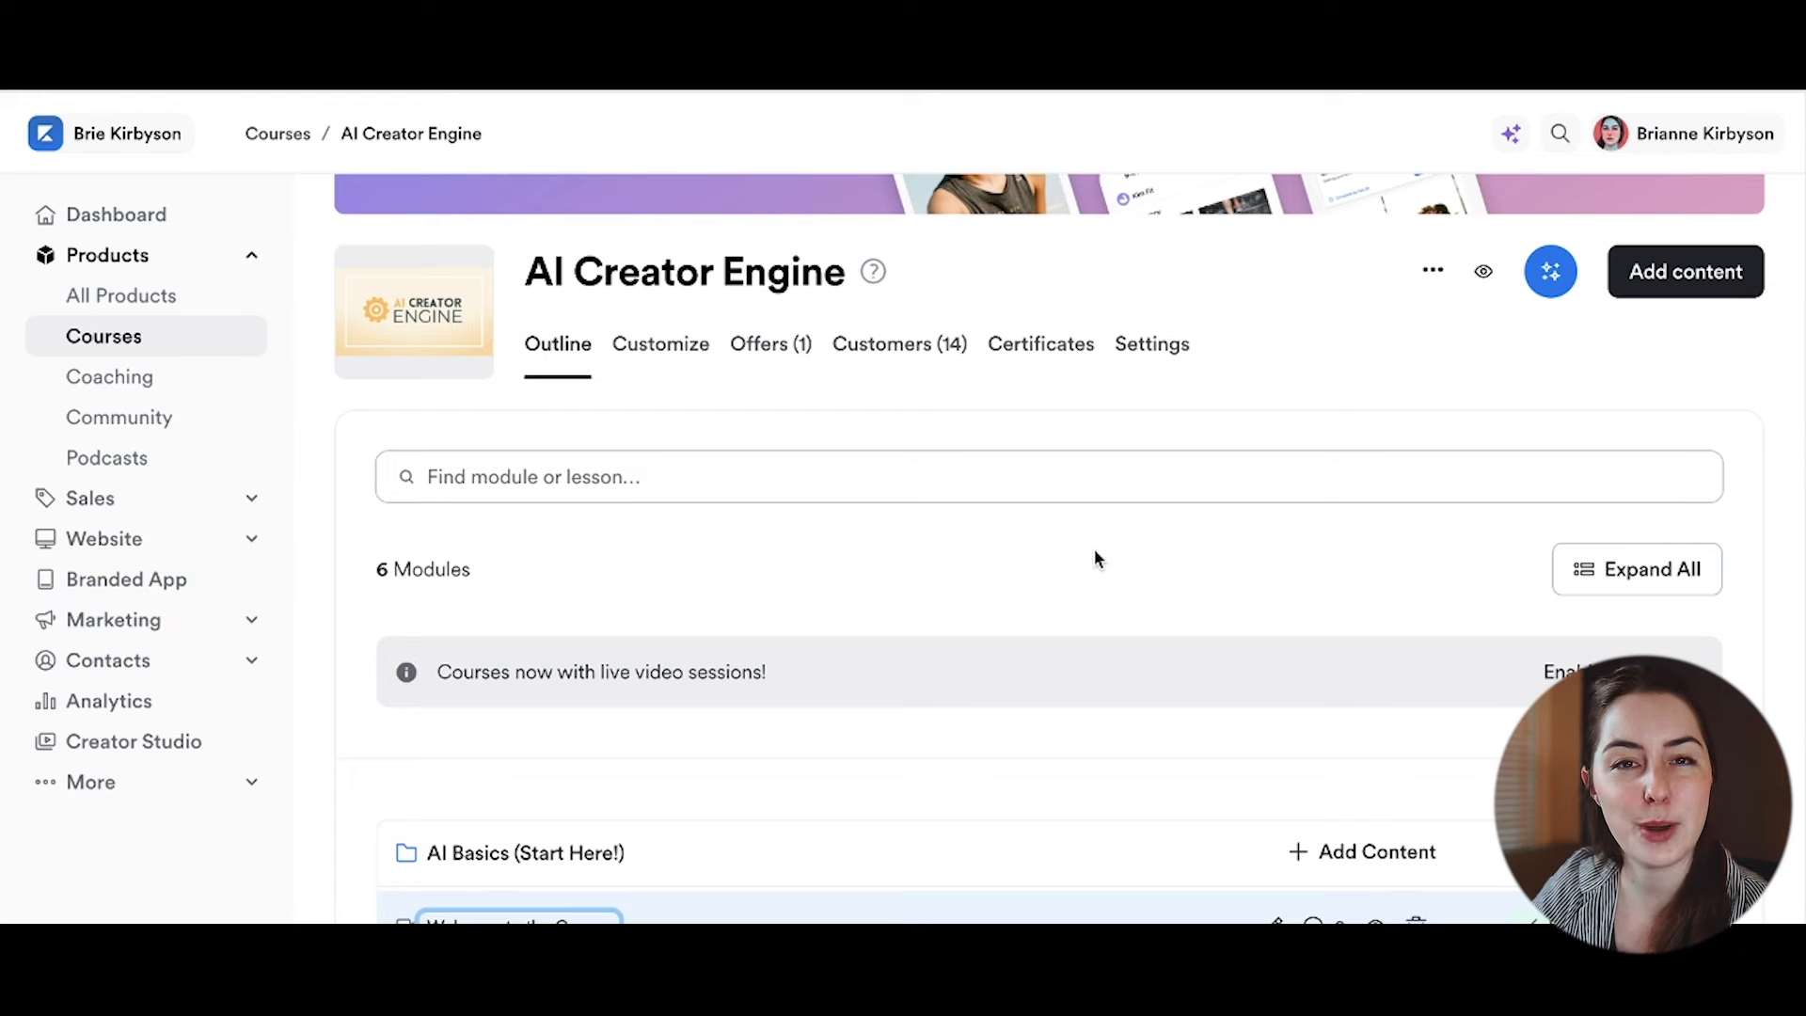
pyautogui.scroll(-4, 1092, 558)
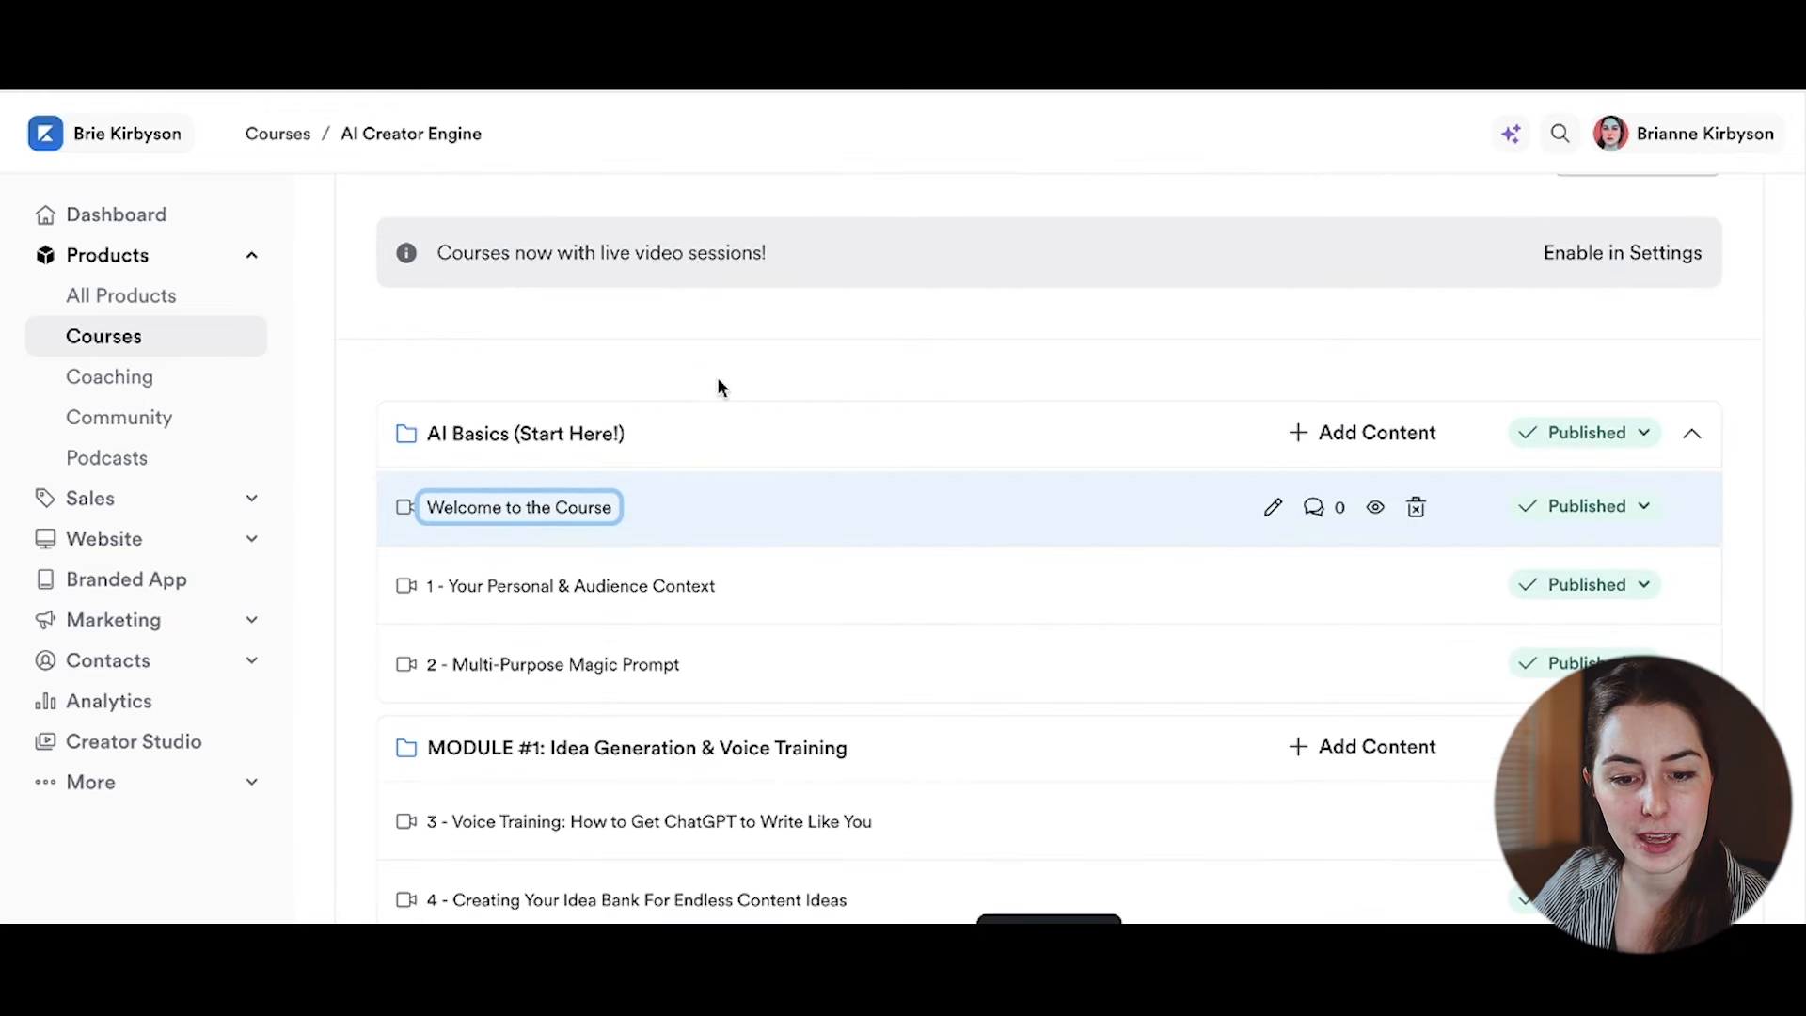
# Step: Create a new lesson titled "Title Test" in the AI Basics (Start Here!) module
pyautogui.click(1375, 433)
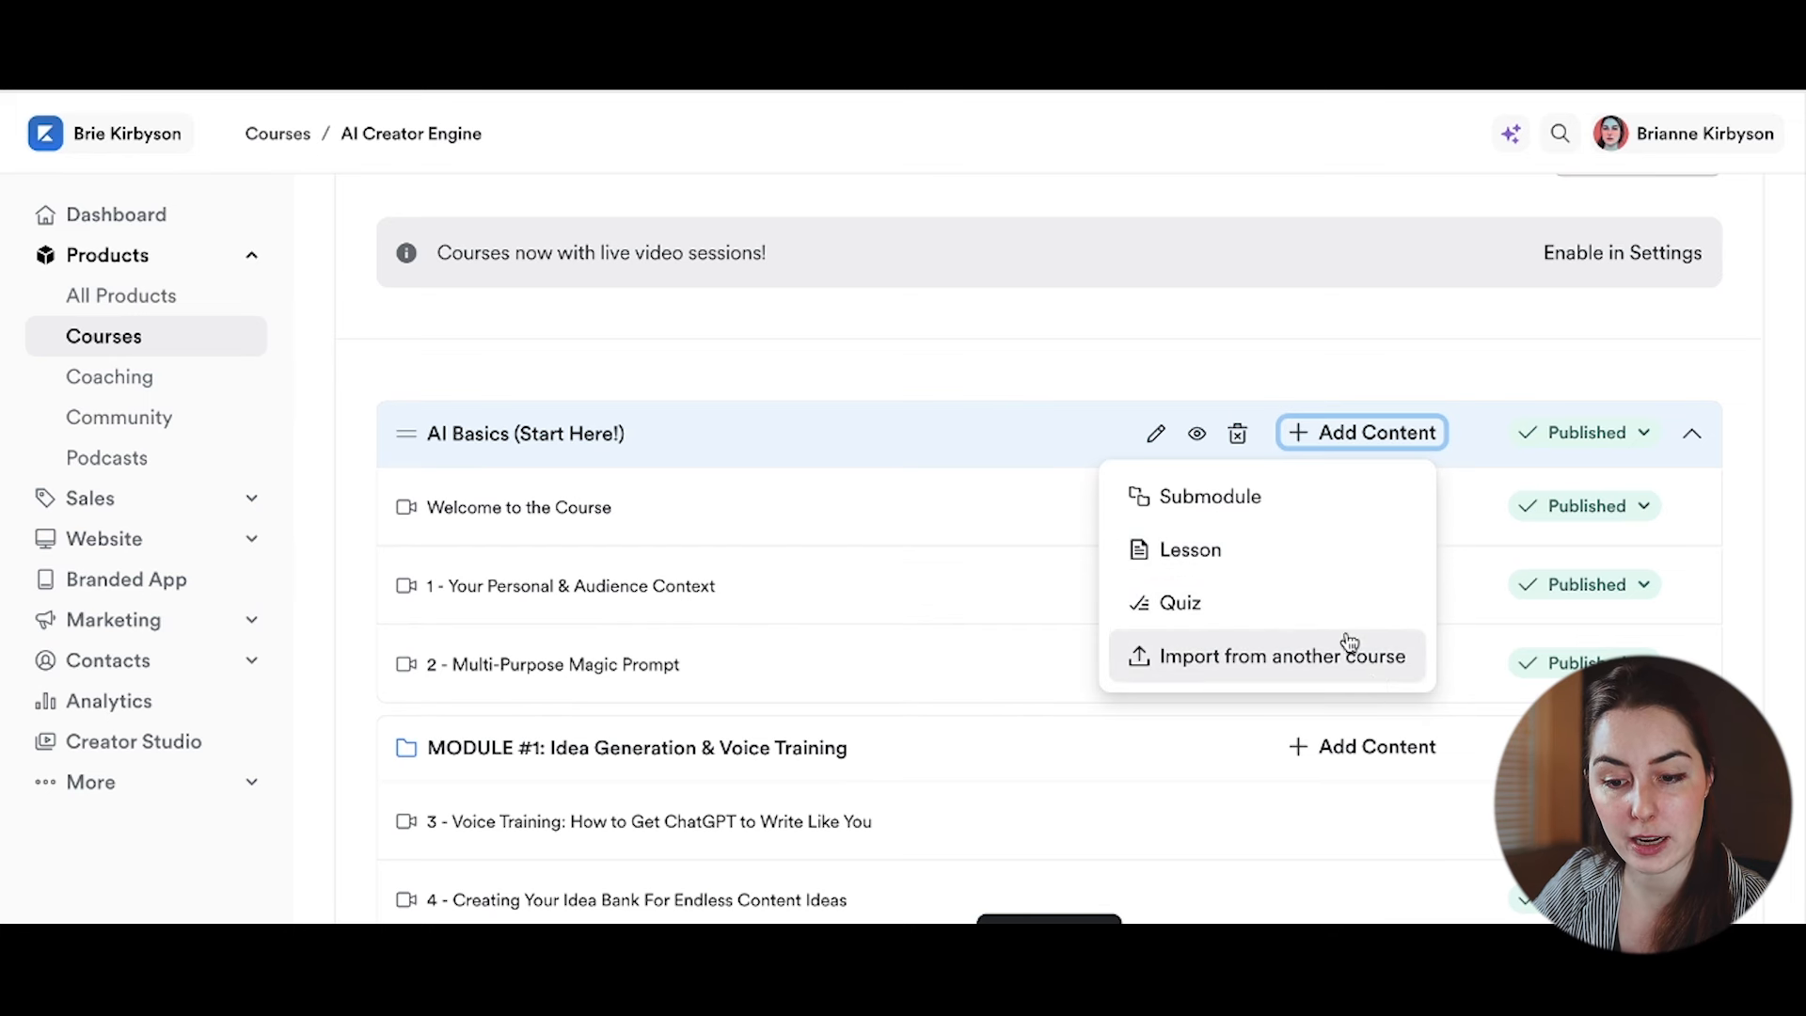
pyautogui.click(1305, 558)
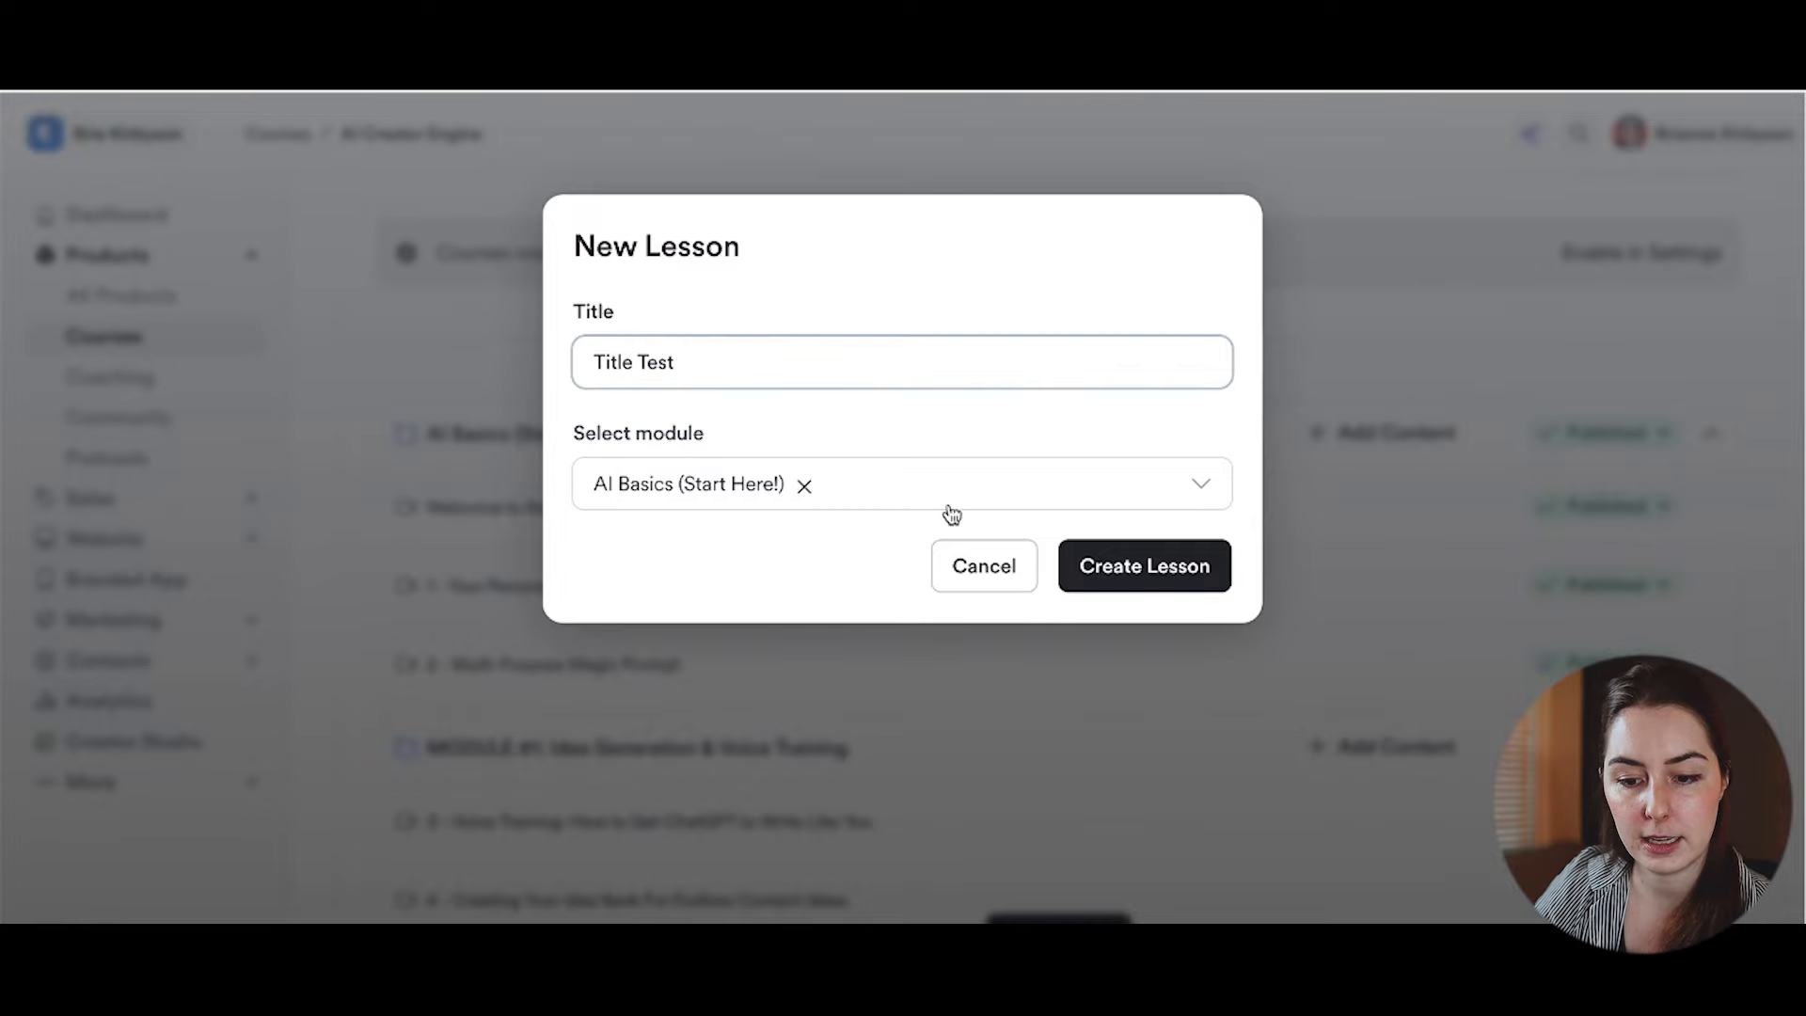
pyautogui.click(1208, 576)
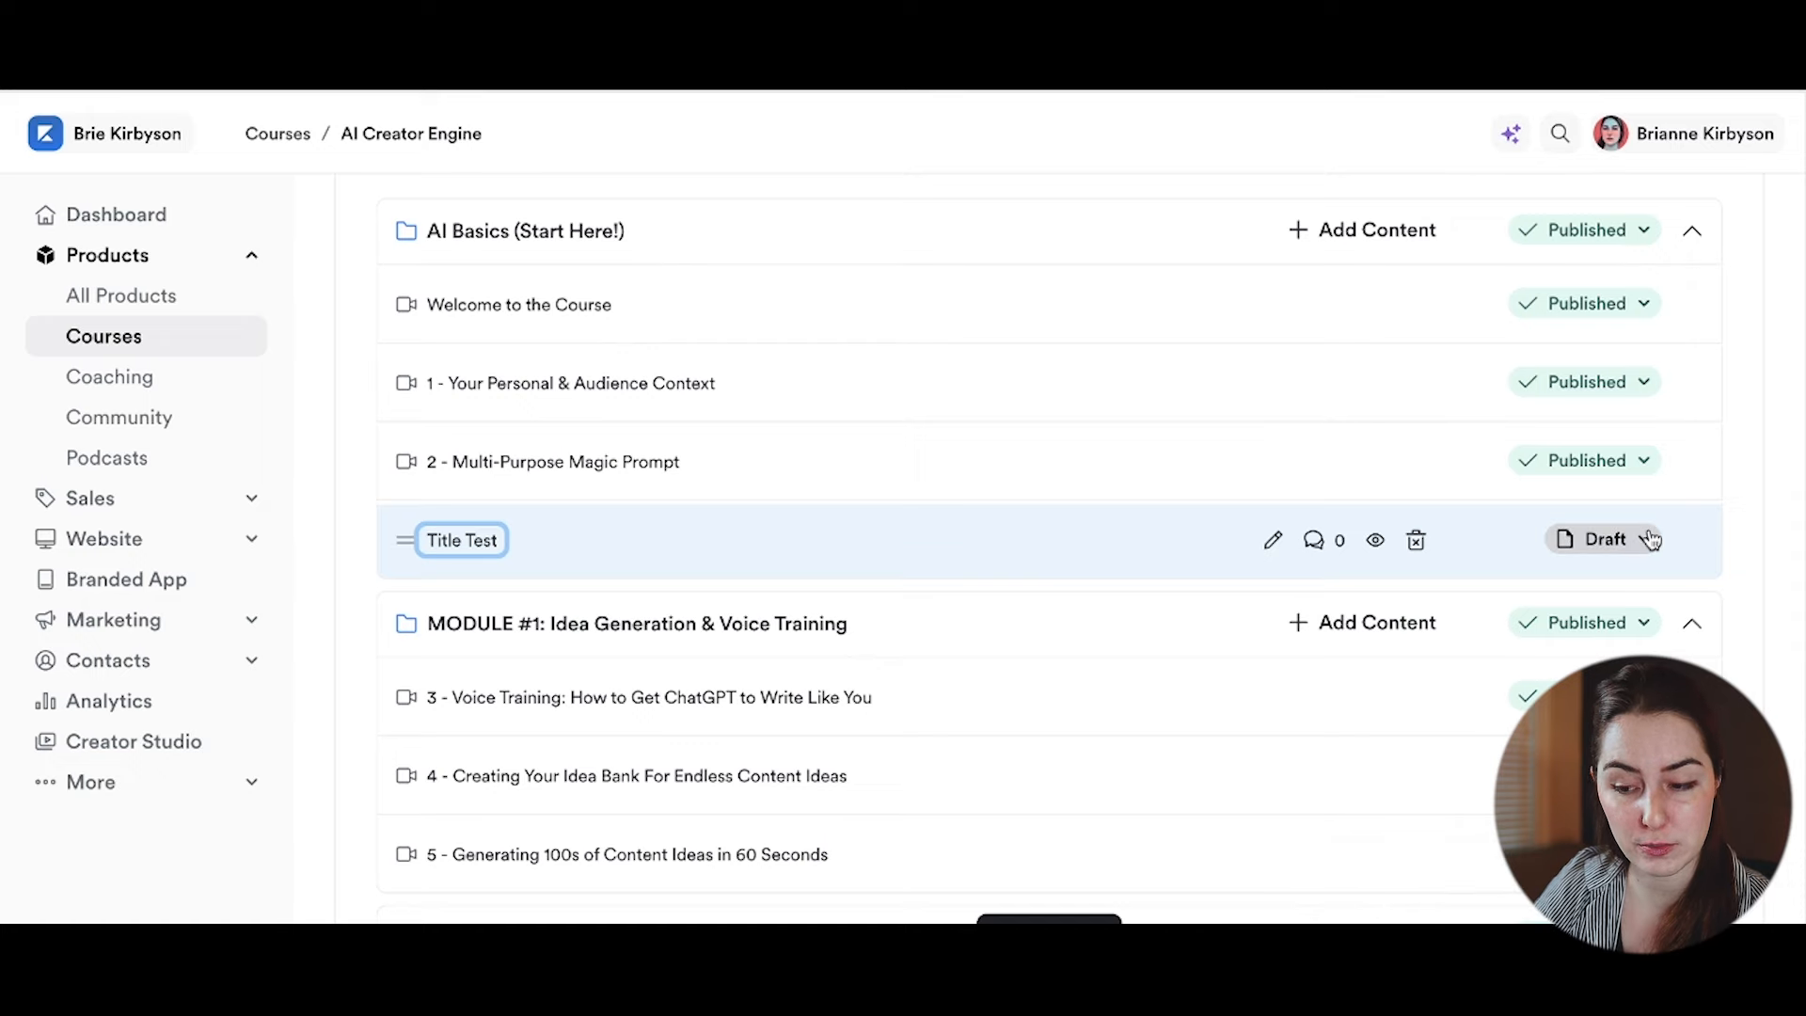
# Step: Open the "Title Test" lesson for editing and examine its media types, text editor, thumbnail and comment settings
pyautogui.click(1272, 539)
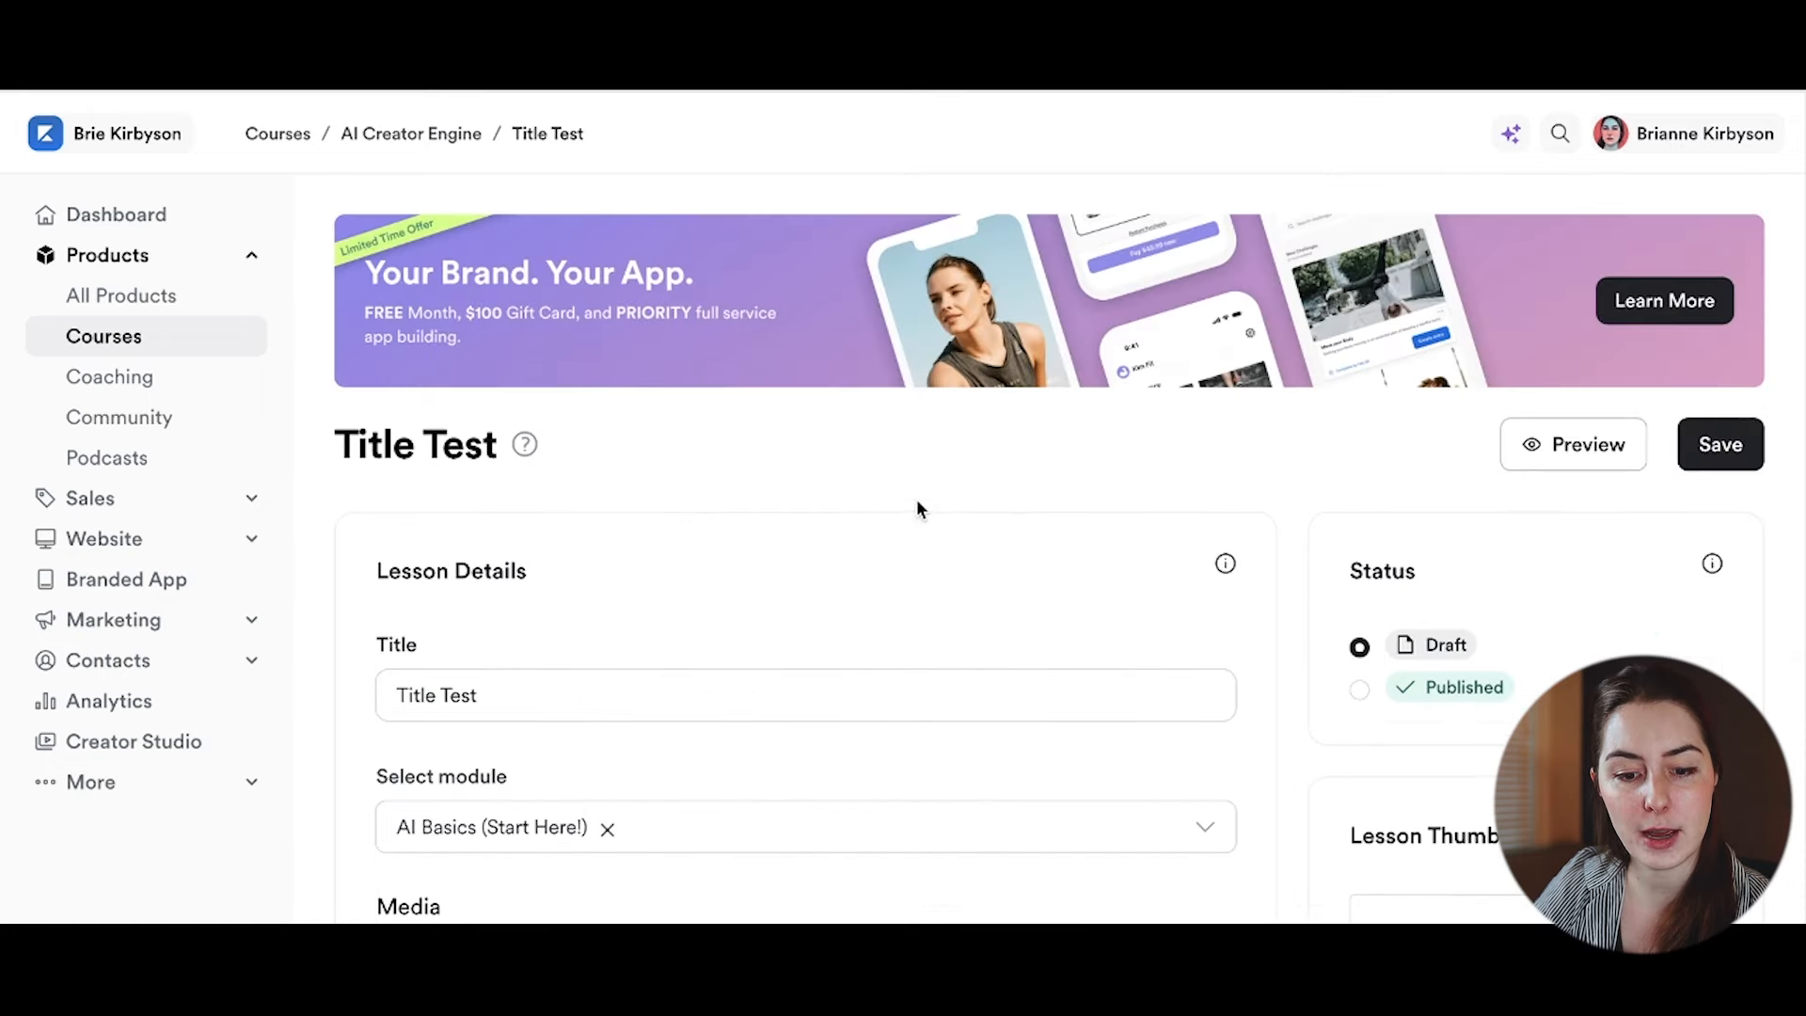
pyautogui.scroll(-4, 929, 508)
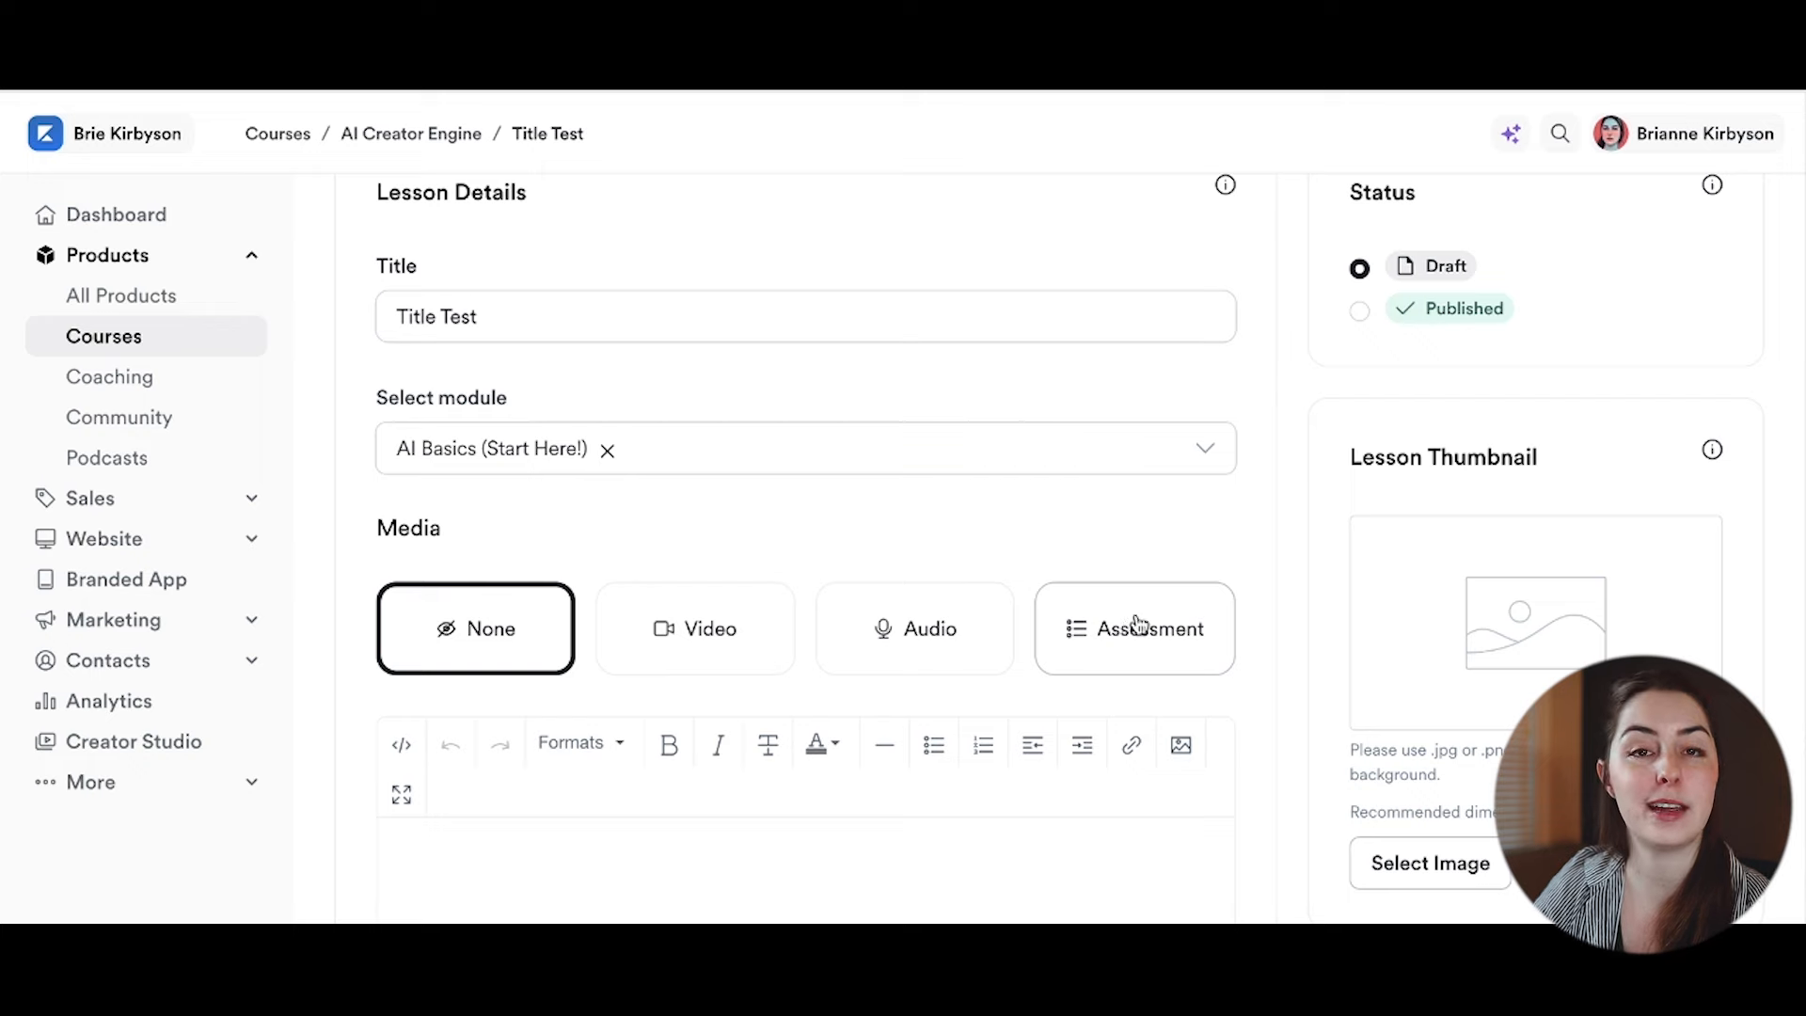
pyautogui.scroll(-3, 1140, 632)
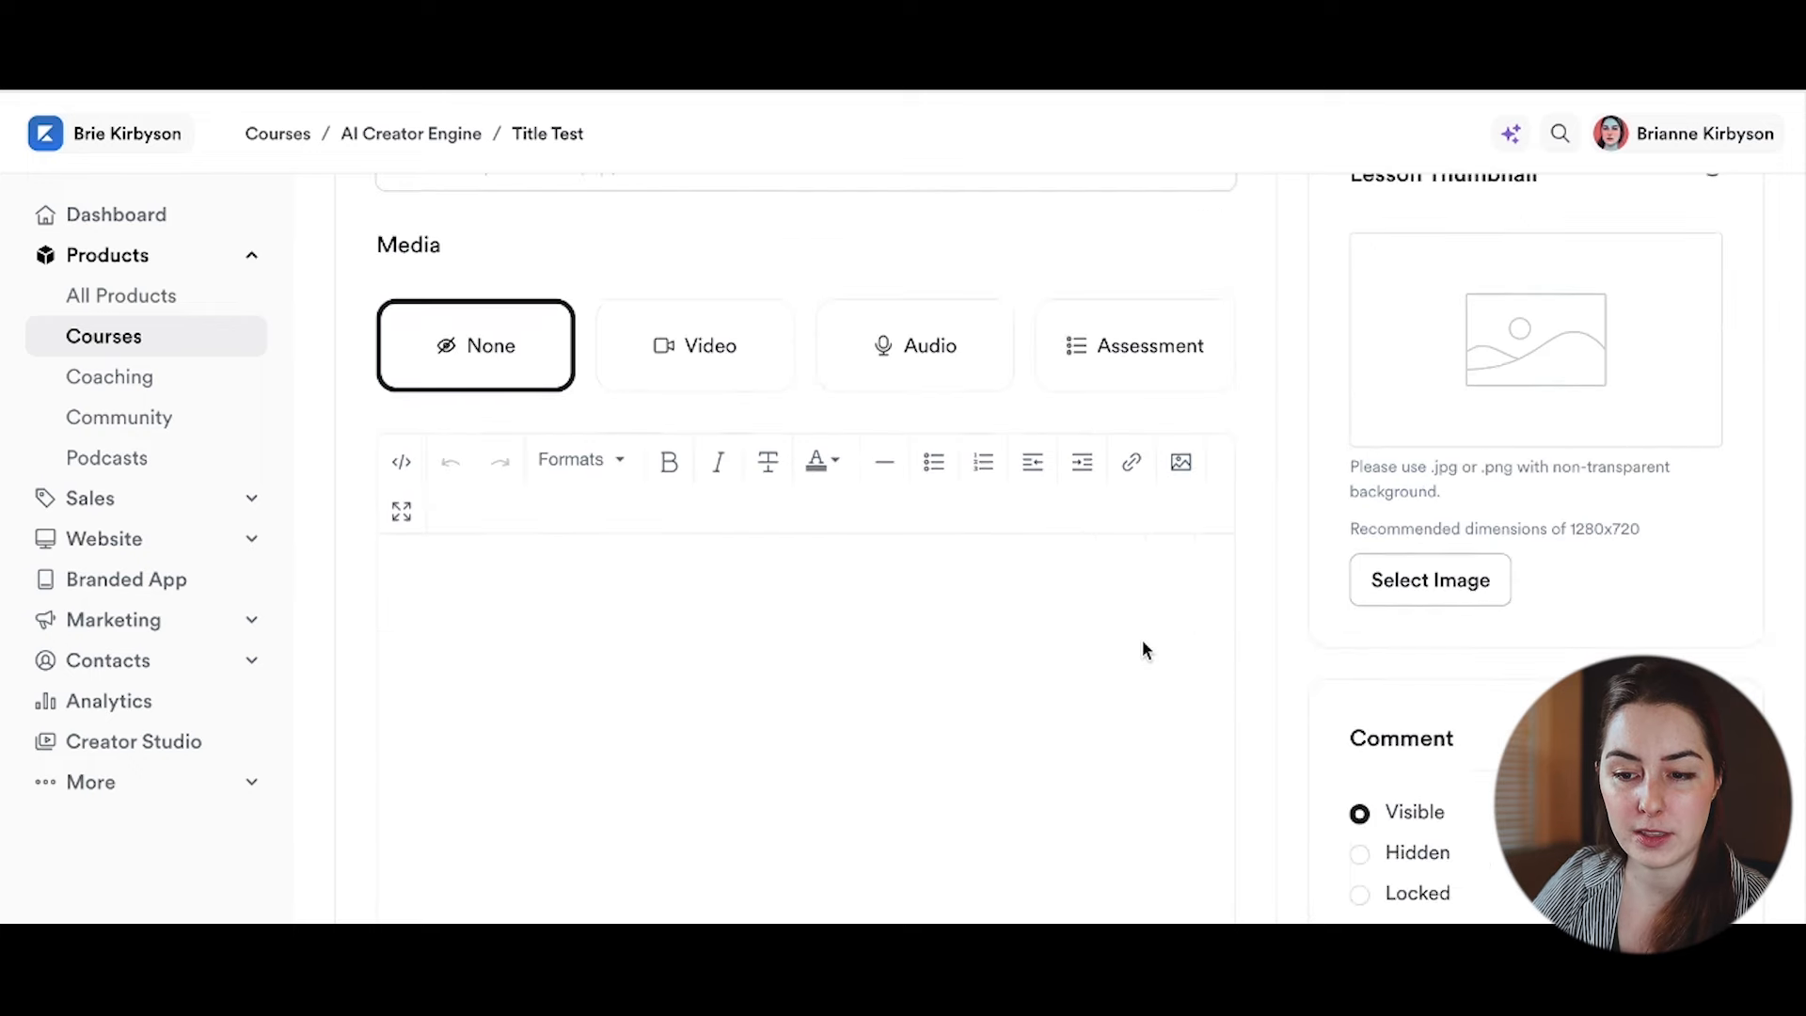
pyautogui.scroll(4, 1142, 639)
pyautogui.scroll(-2, 1496, 621)
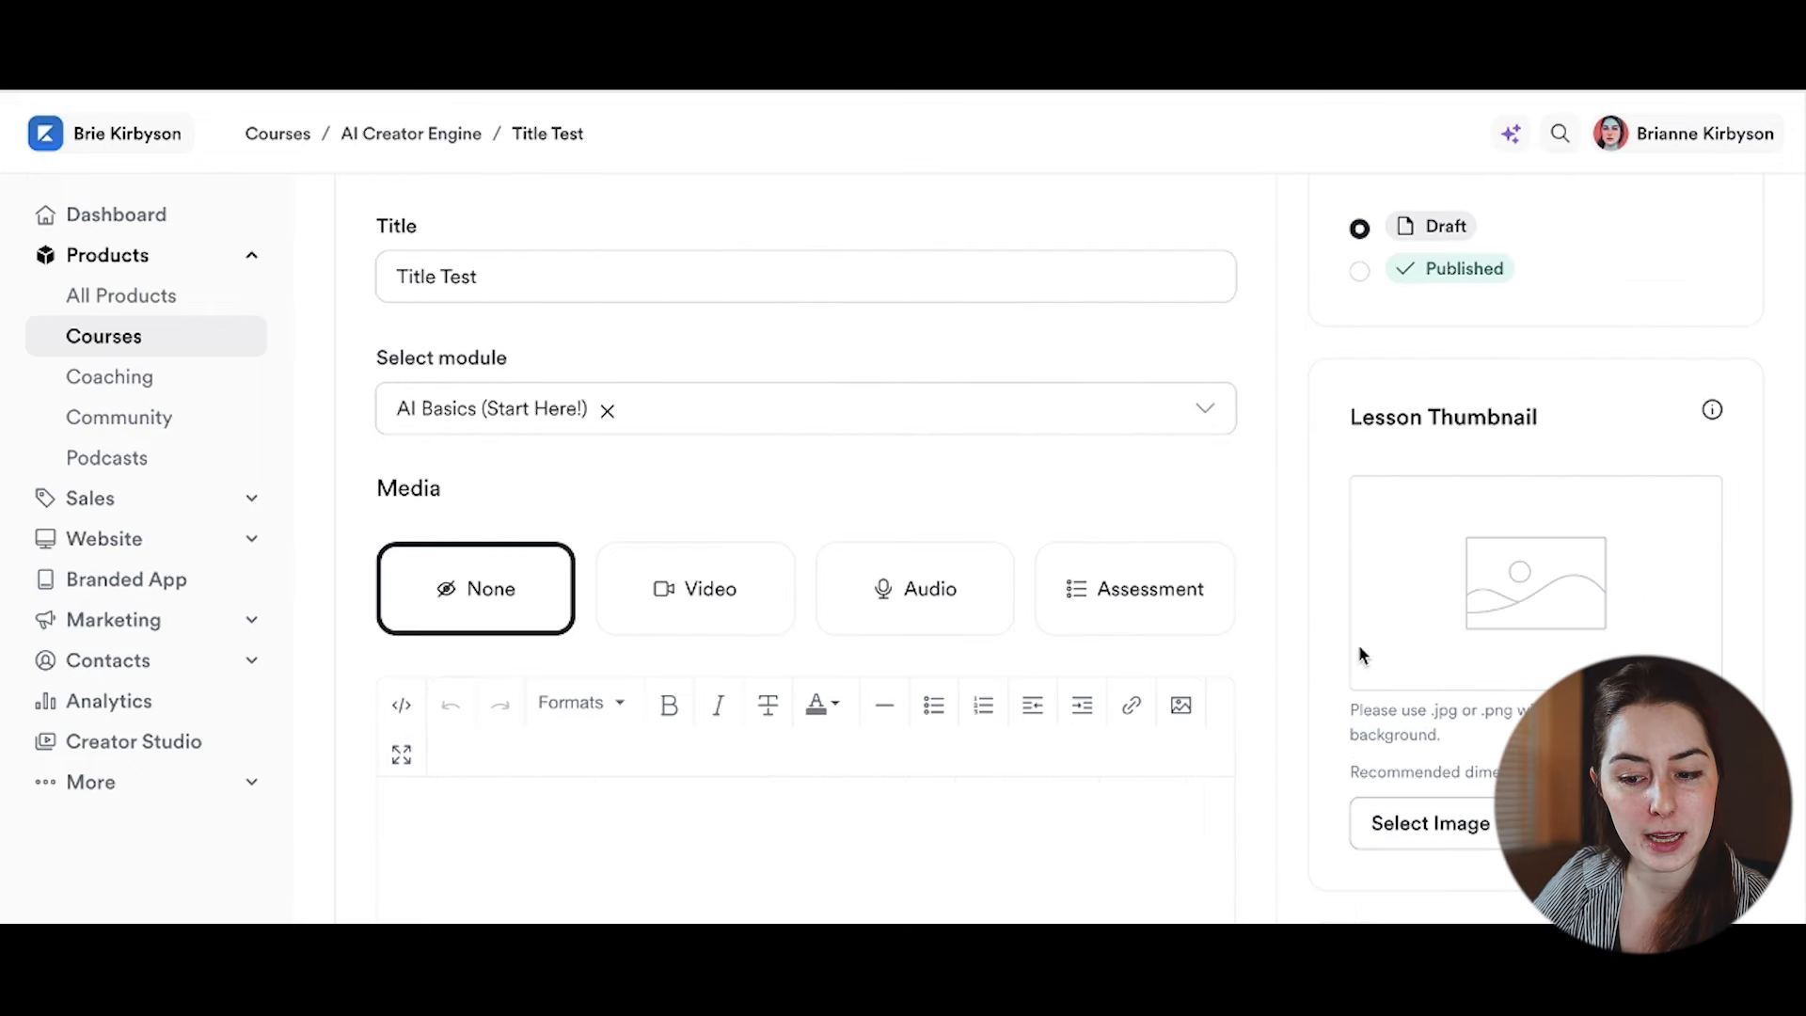
# Step: Look through the recent files offered for the lesson thumbnail, dismiss them and return to the course outline
pyautogui.click(1439, 822)
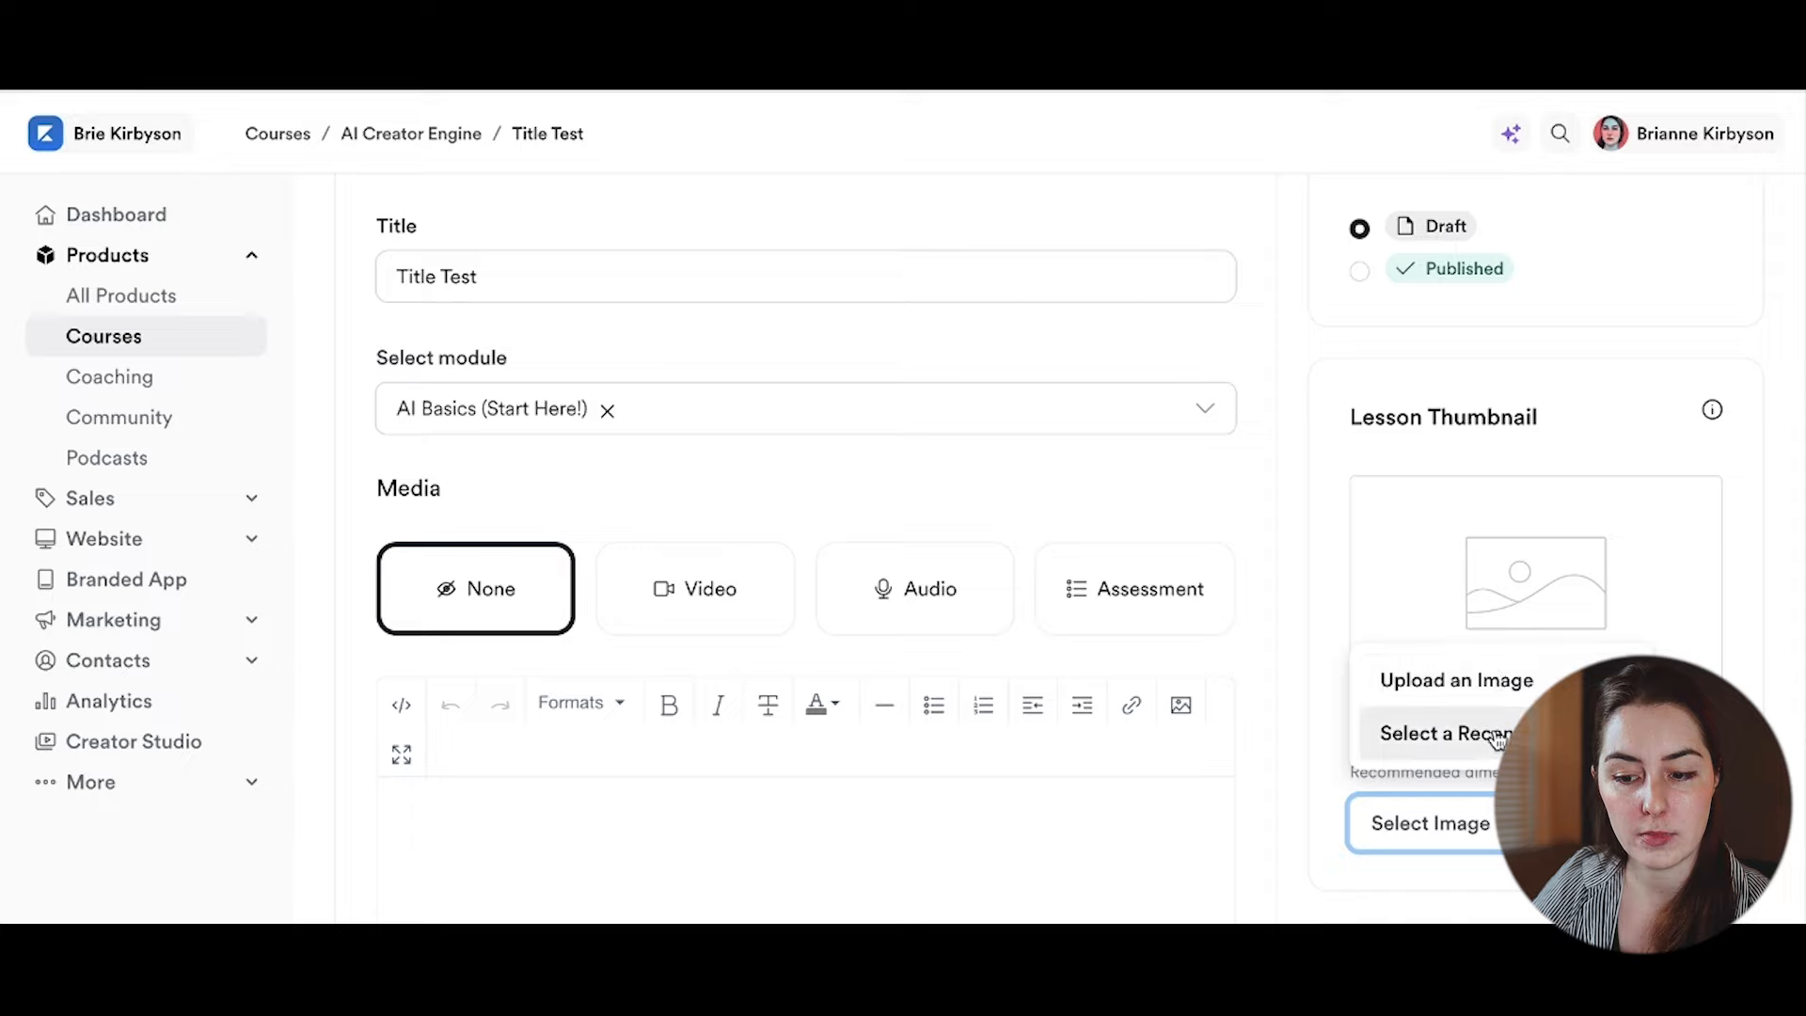
pyautogui.click(1448, 733)
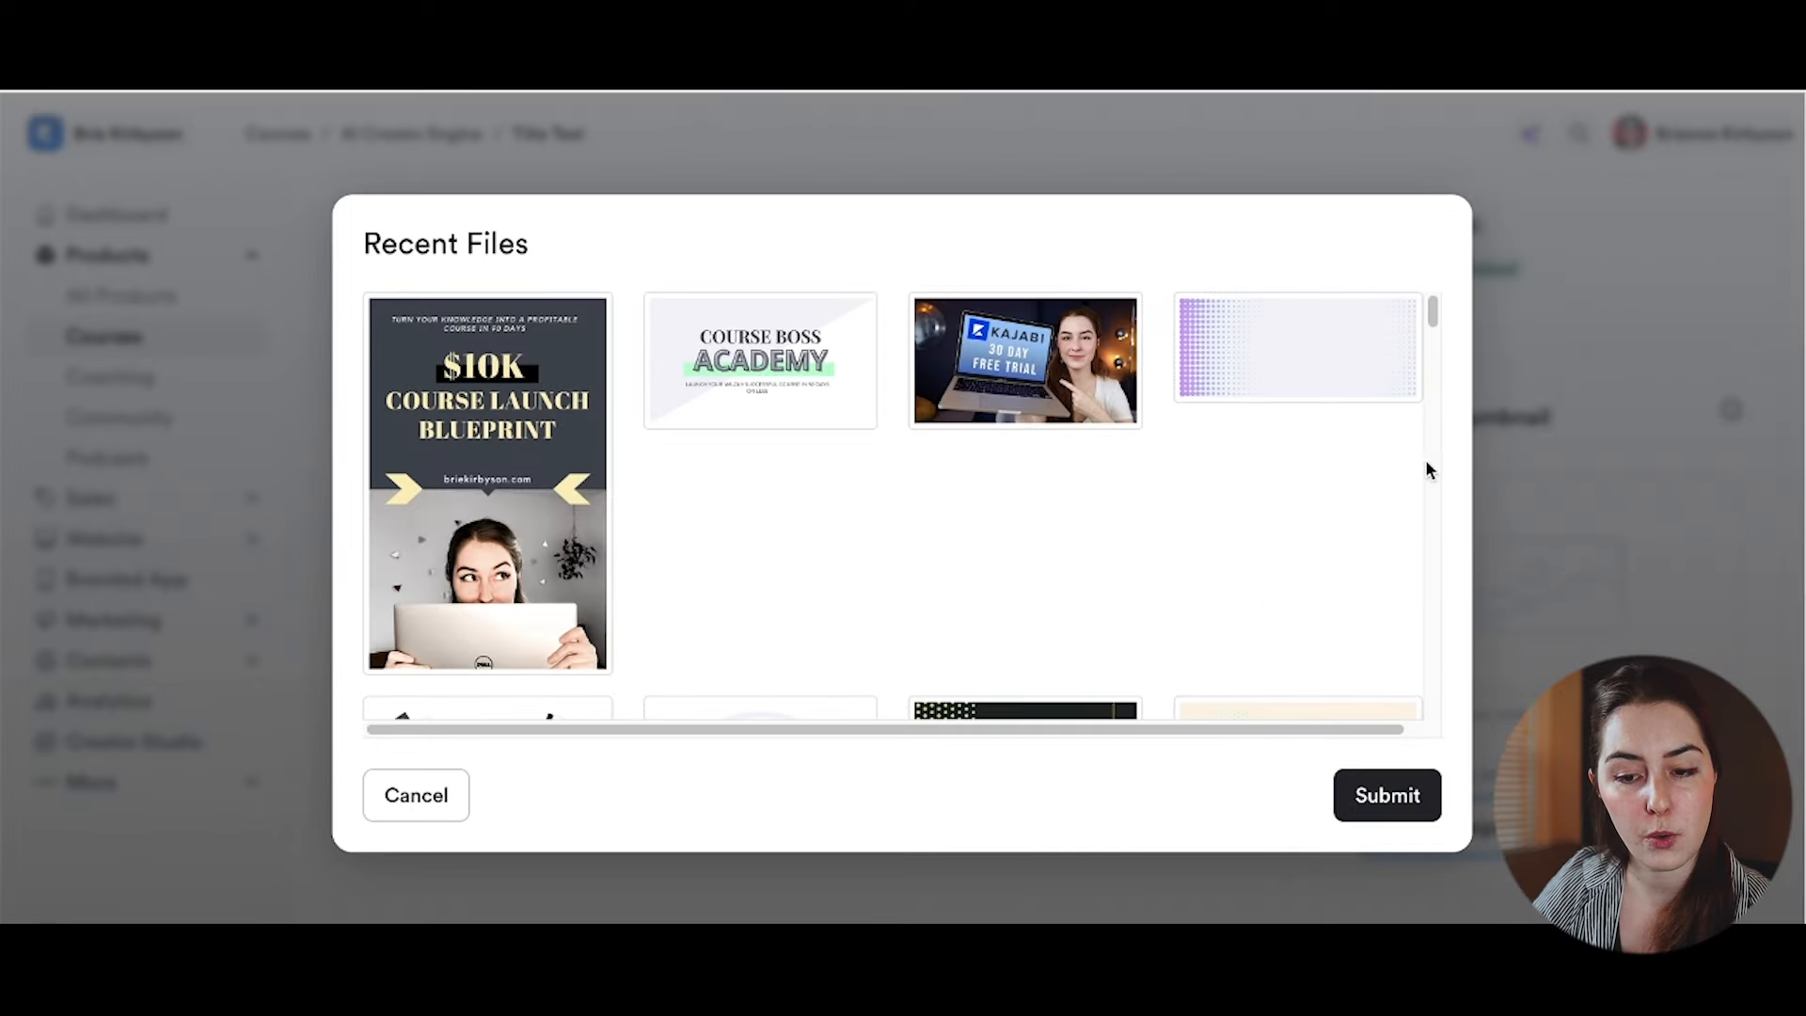
pyautogui.click(448, 798)
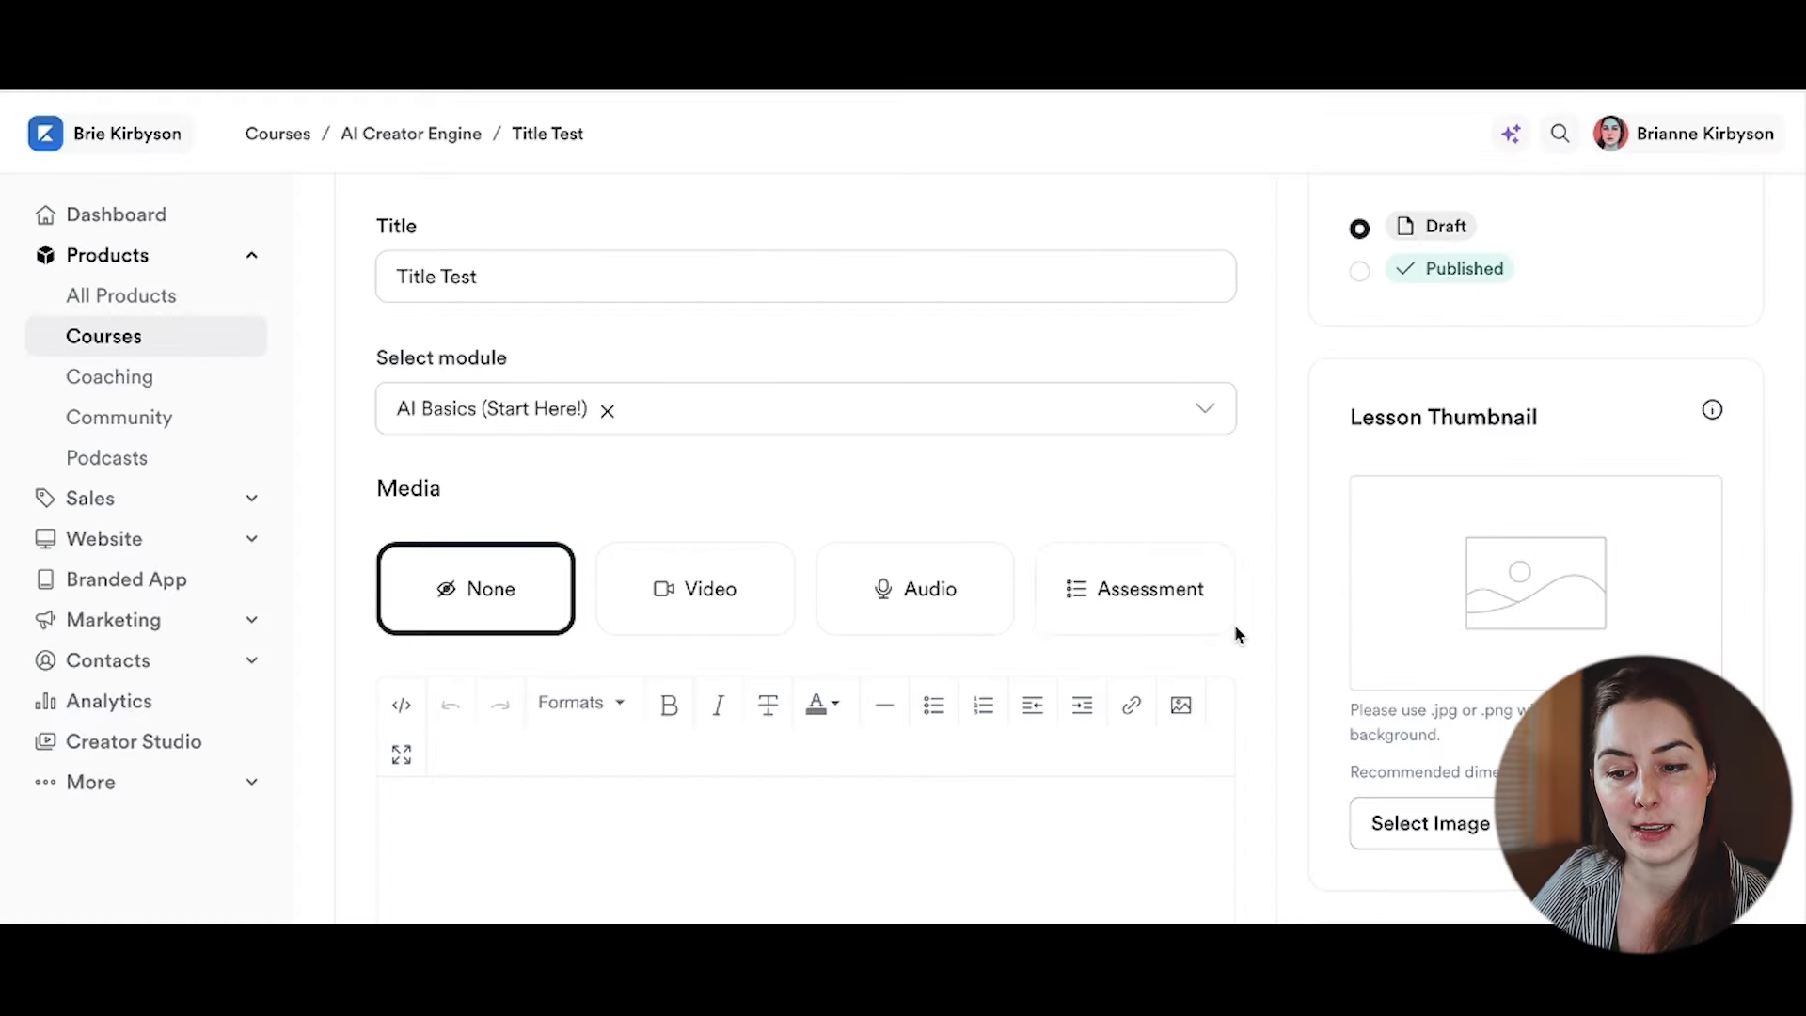
pyautogui.scroll(3, 1240, 625)
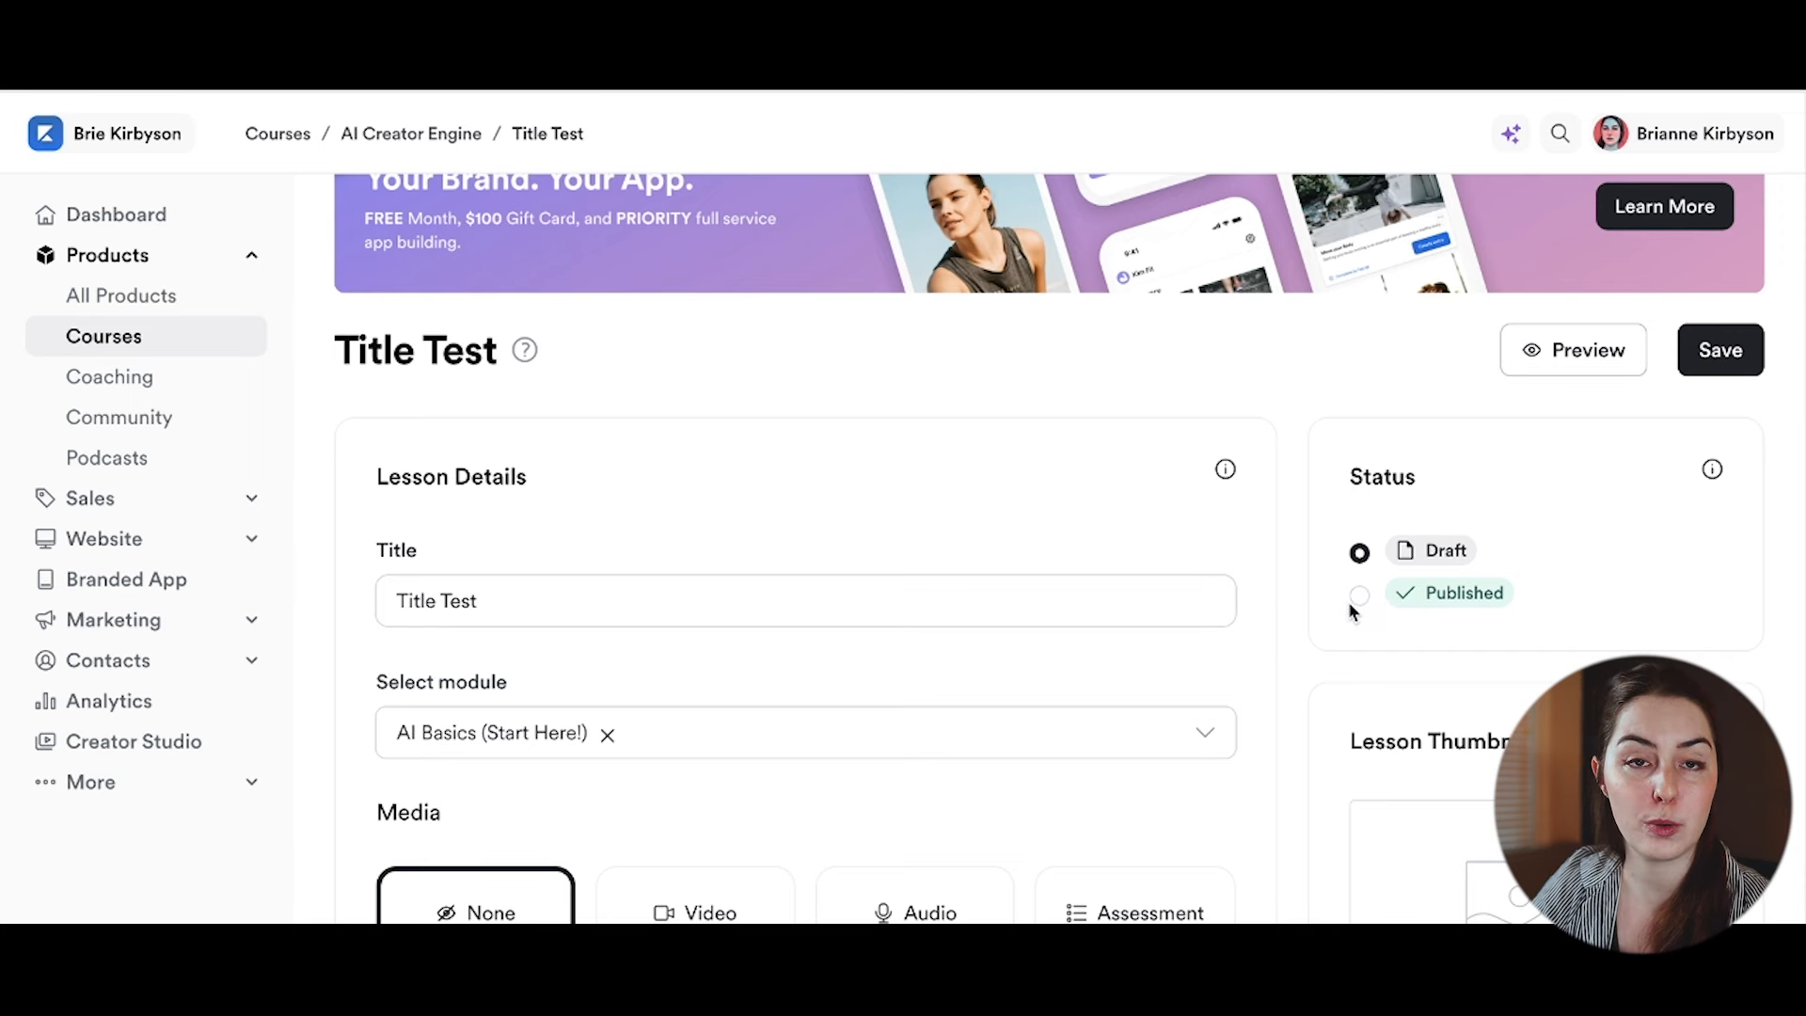
pyautogui.scroll(1, 1348, 607)
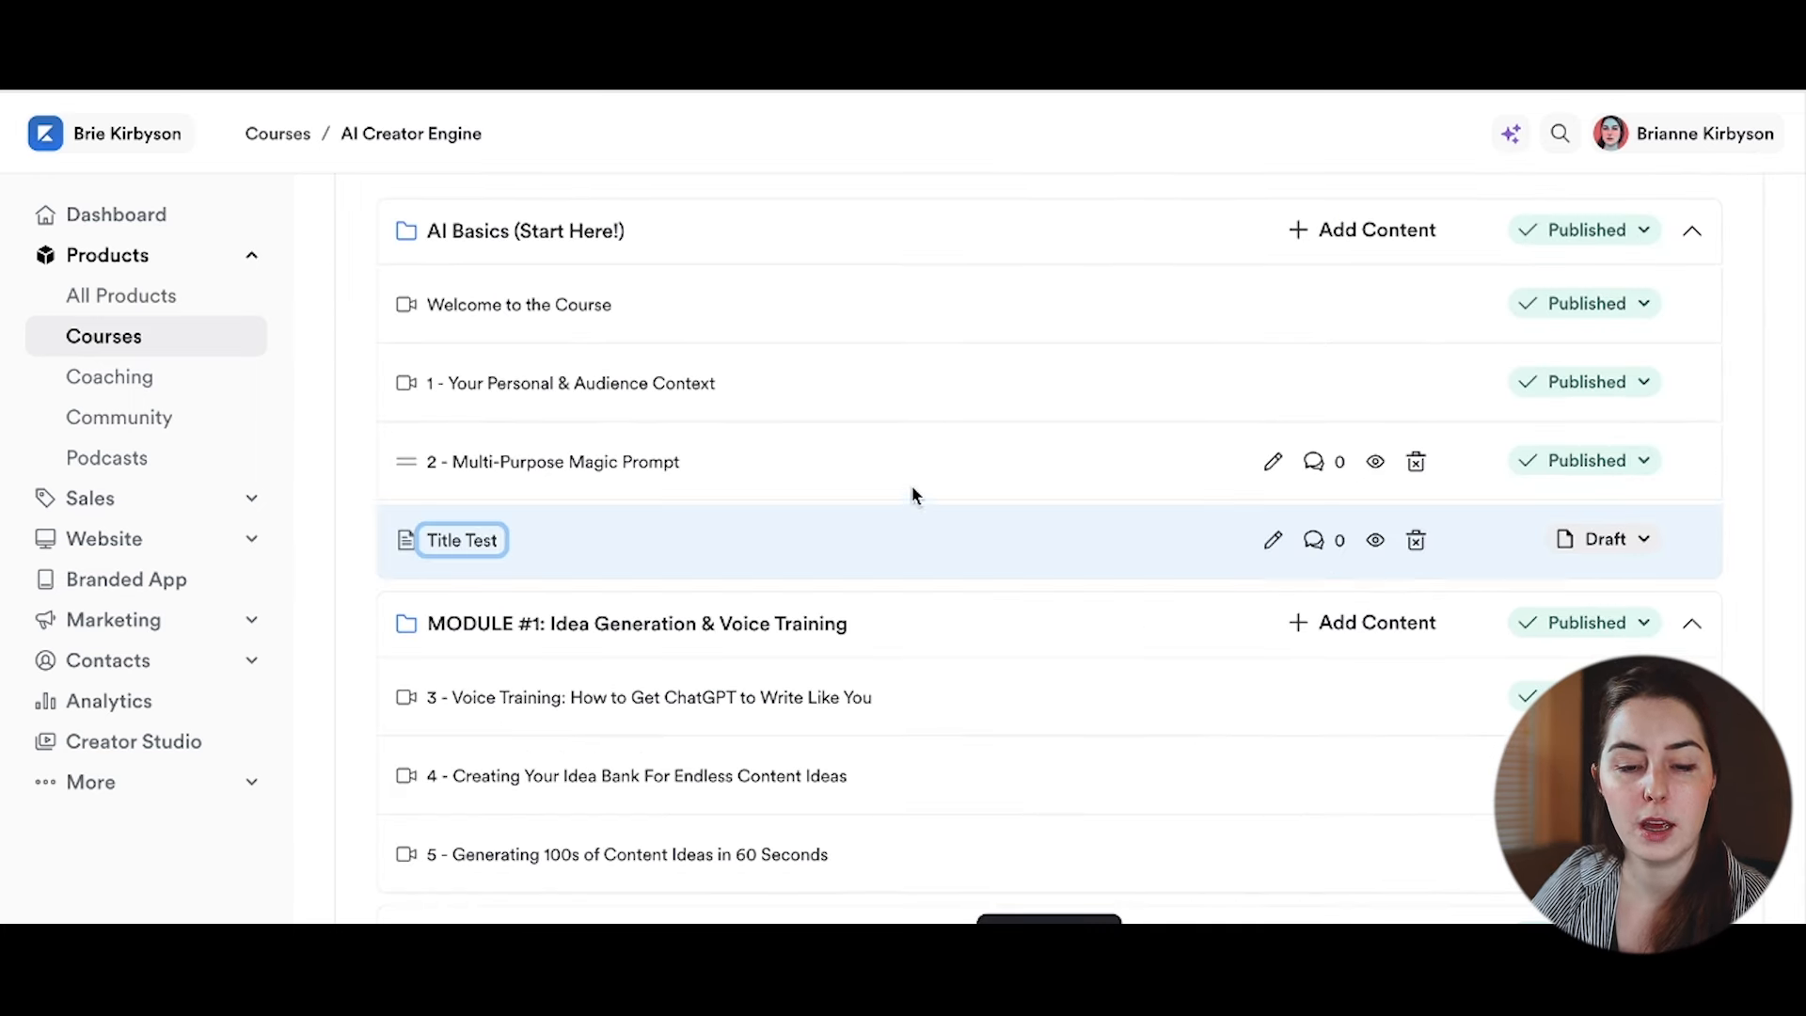
# Step: Move the "Title Test" lesson to the end of MODULE #1: Idea Generation & Voice Training
pyautogui.scroll(3, 944, 697)
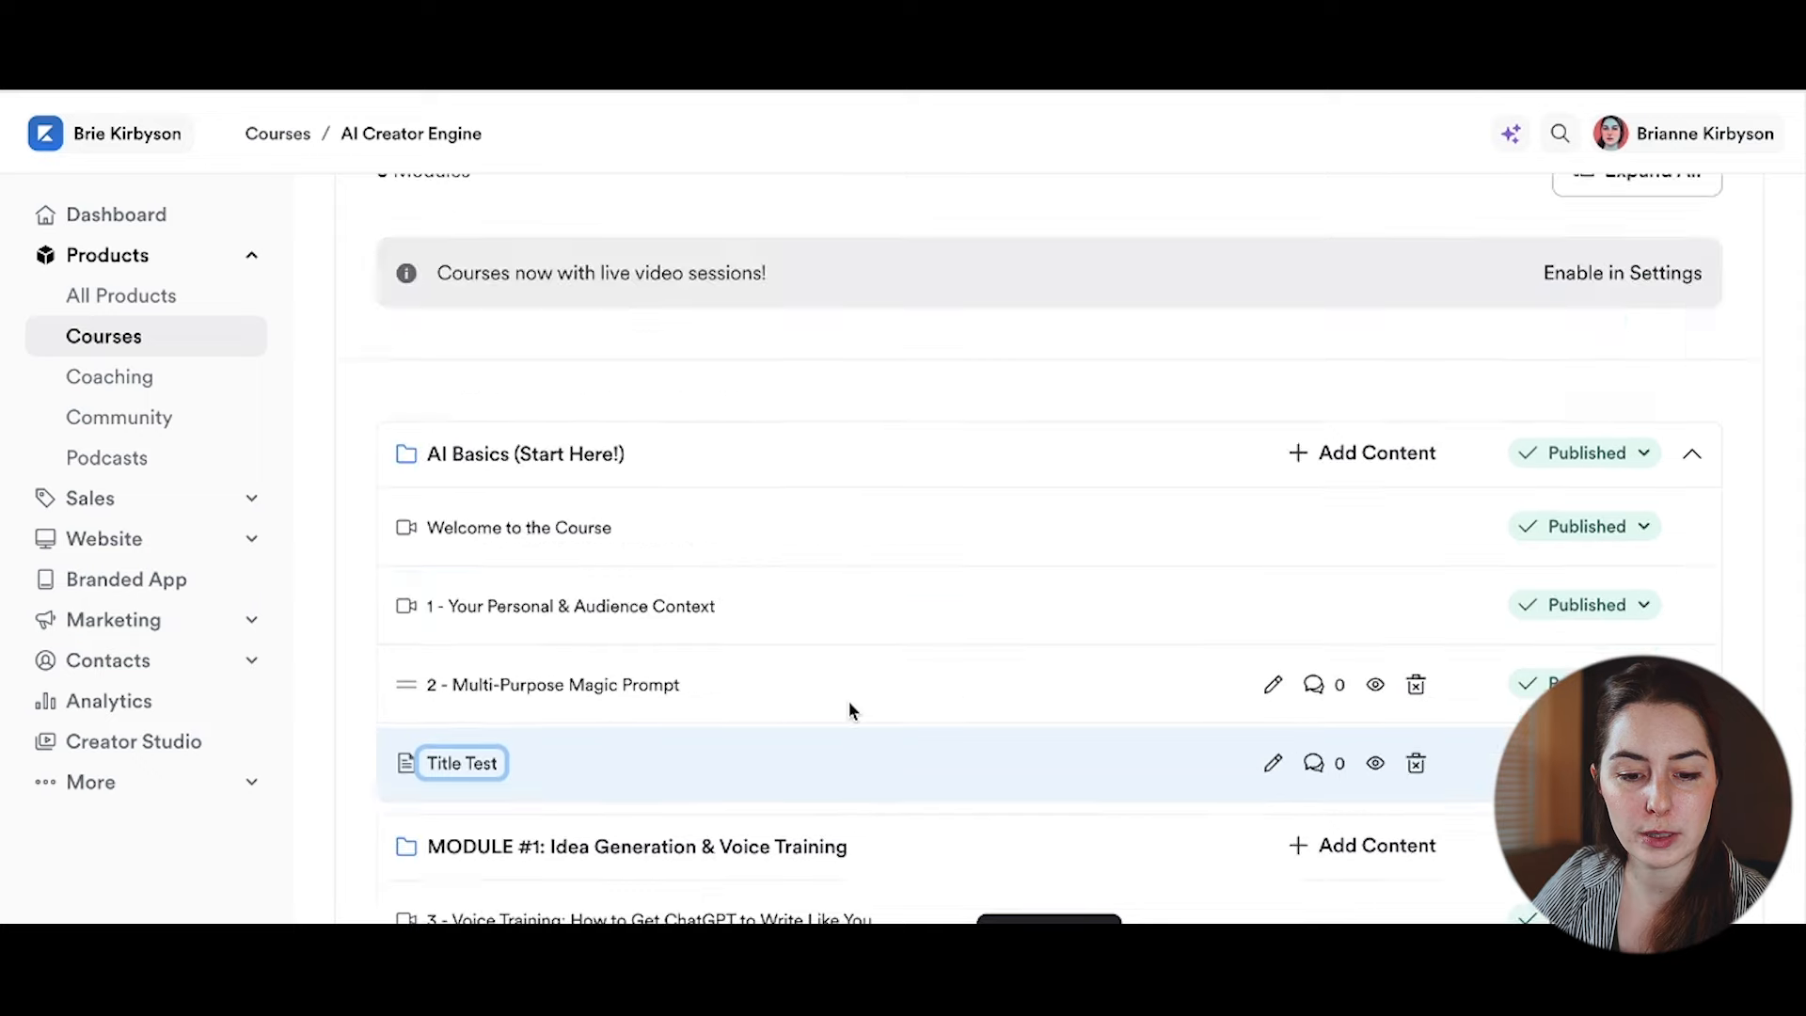
pyautogui.scroll(-2, 402, 765)
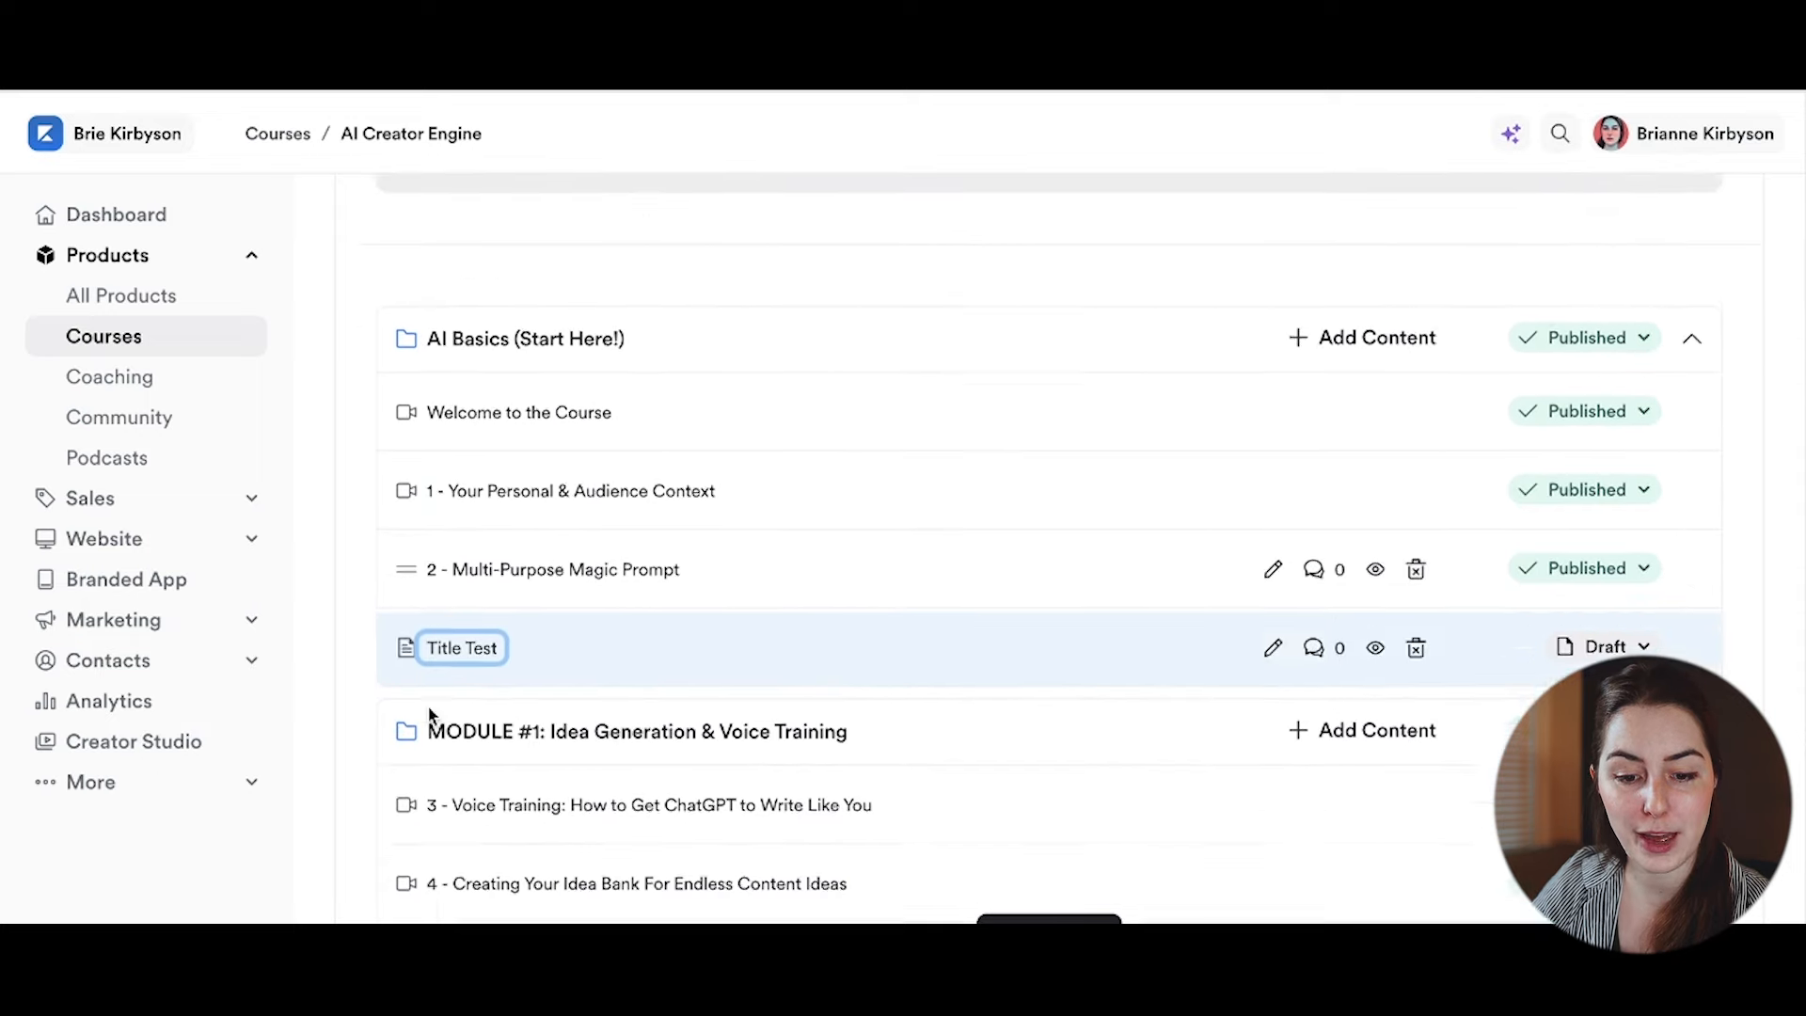
pyautogui.moveTo(390, 608); pyautogui.dragTo(436, 583)
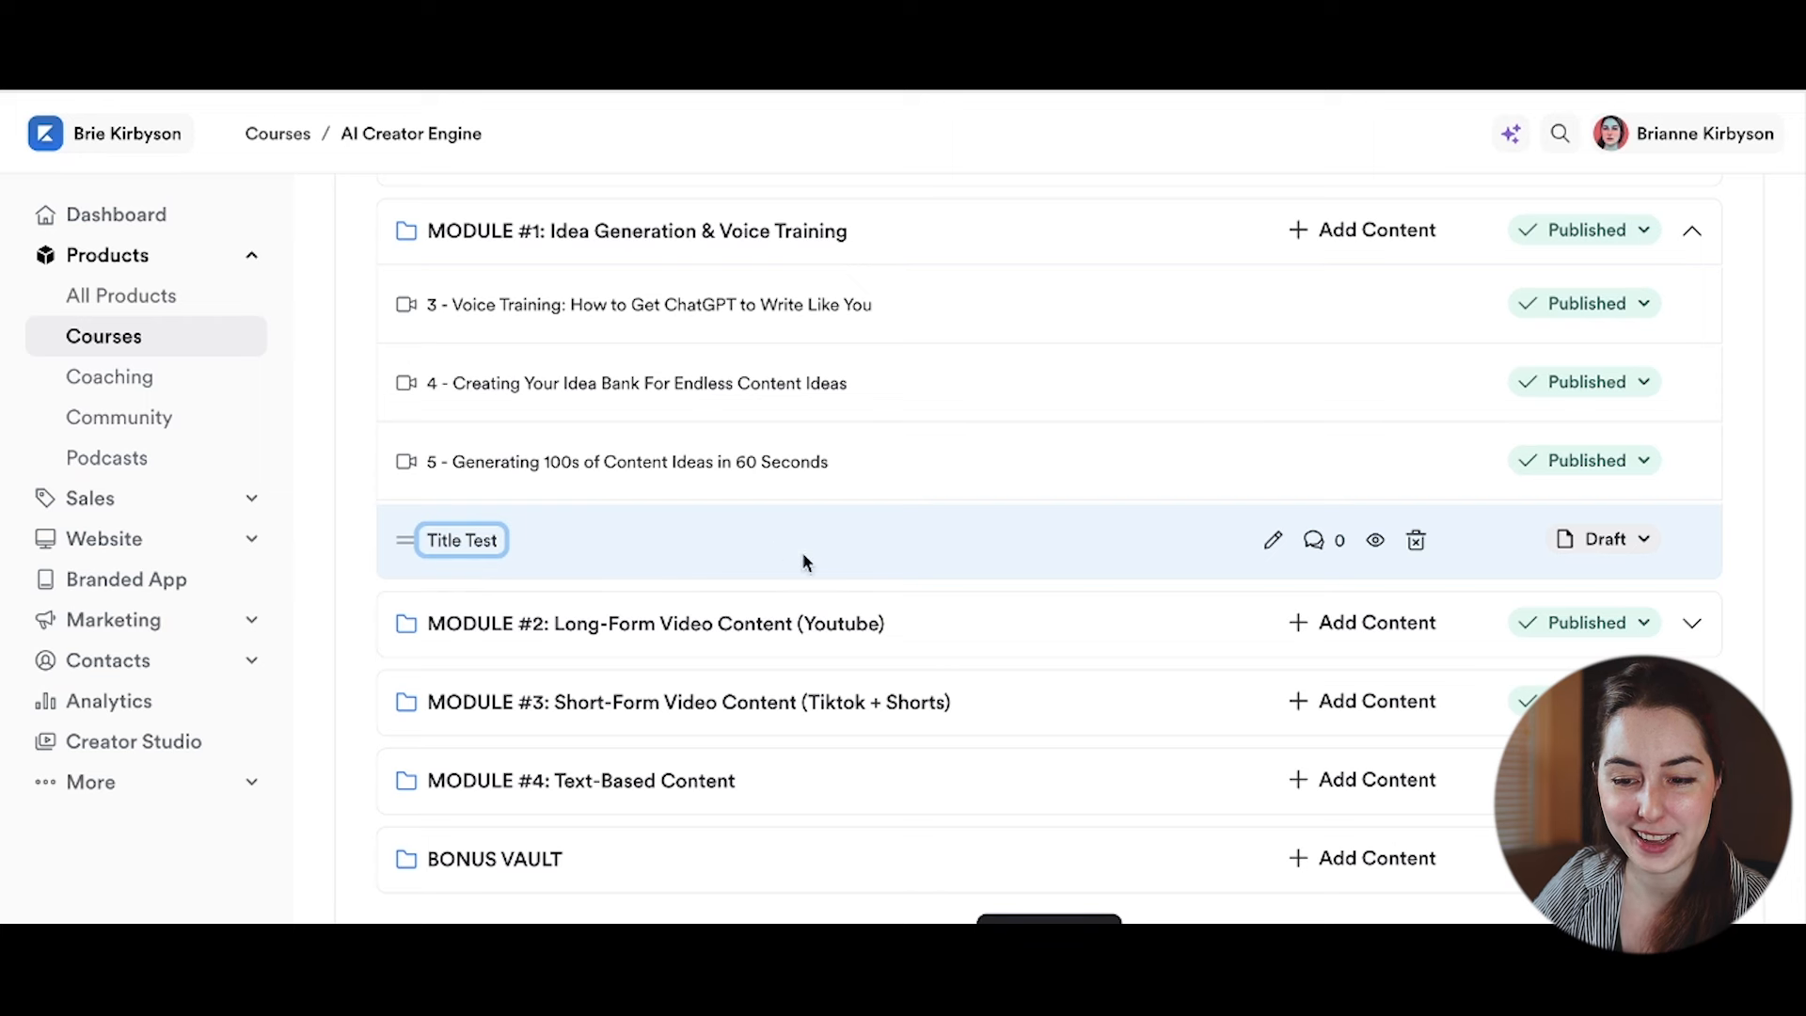
# Step: Check the publishing status options of MODULE #1 and view its Drip schedule settings without applying them
pyautogui.scroll(3, 1737, 458)
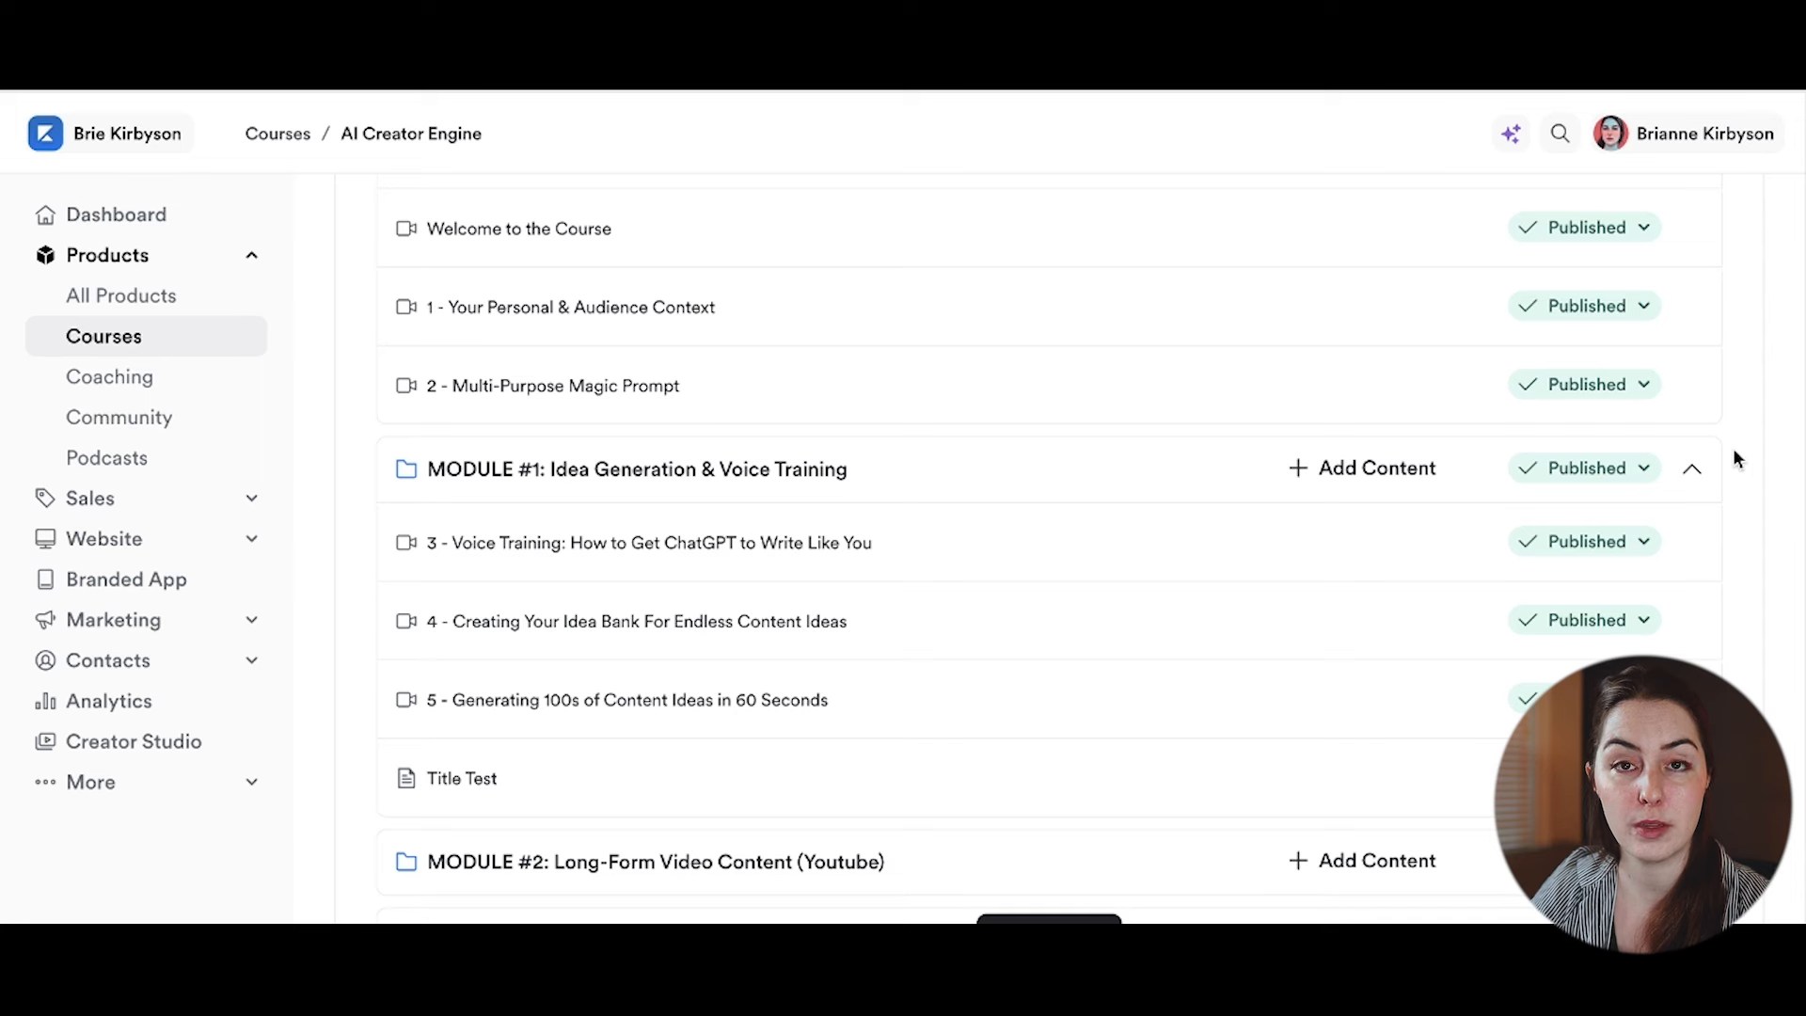
pyautogui.moveTo(1157, 469)
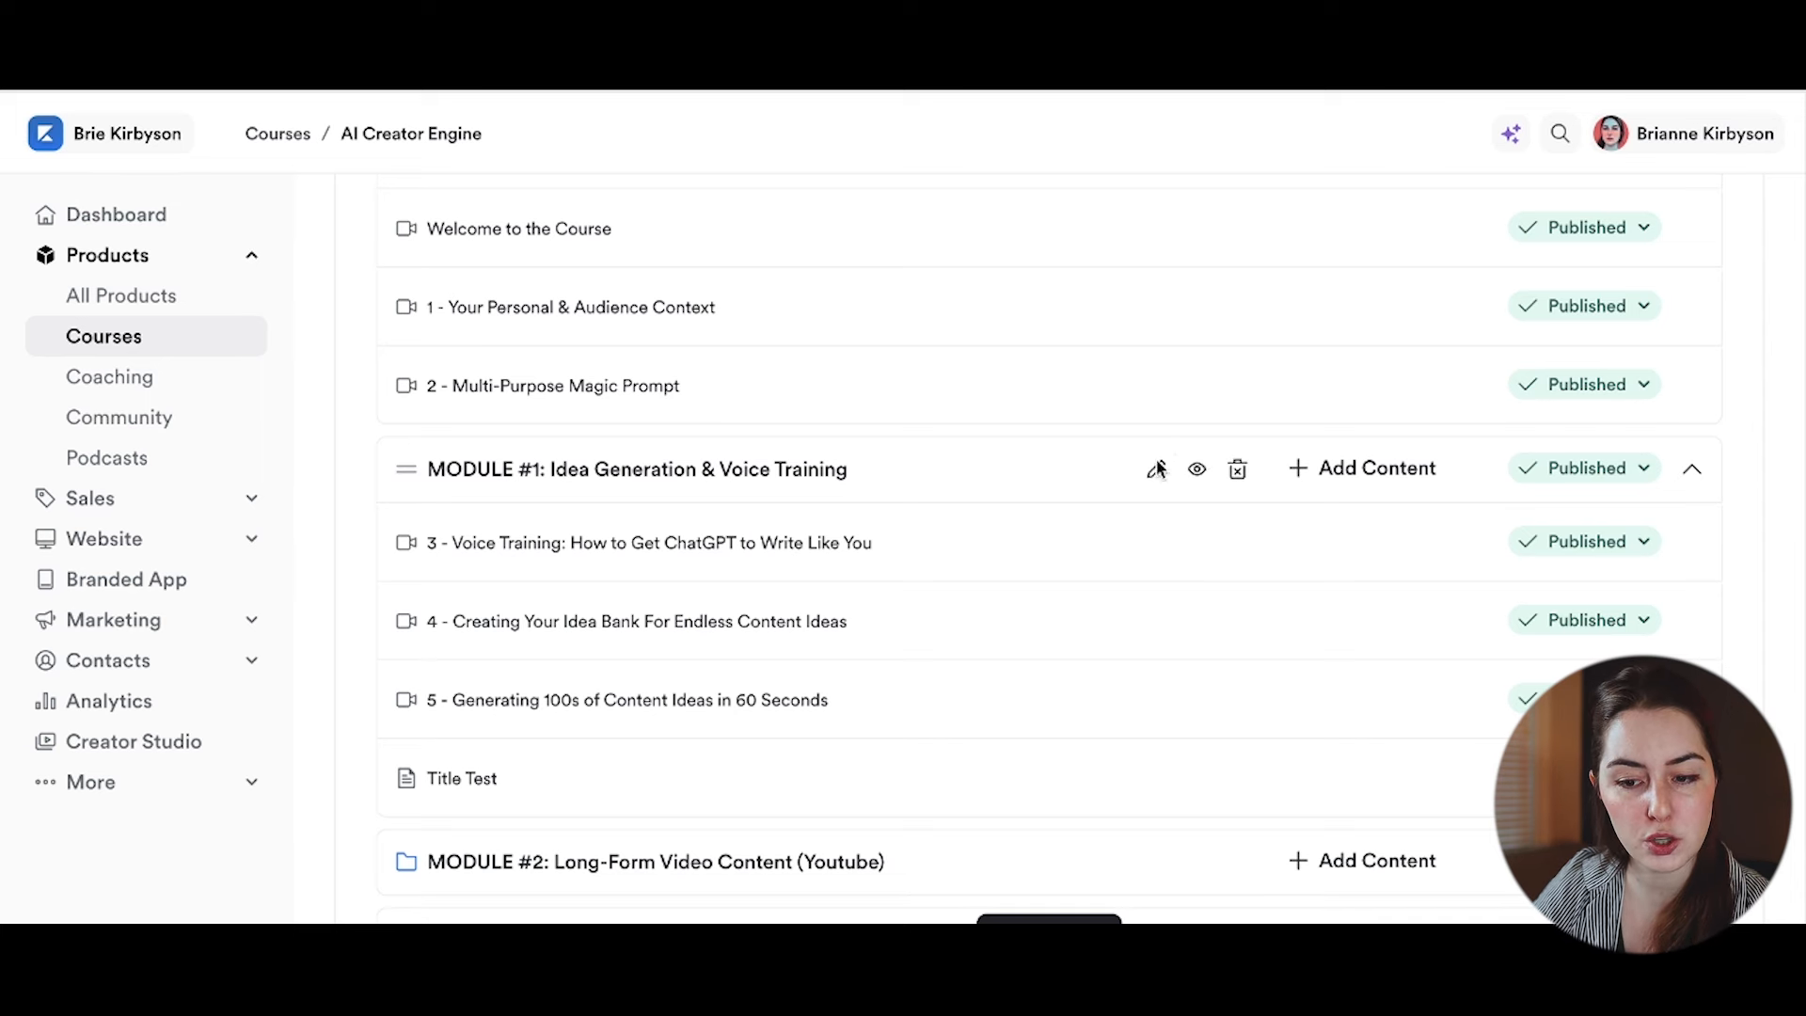
pyautogui.click(1644, 473)
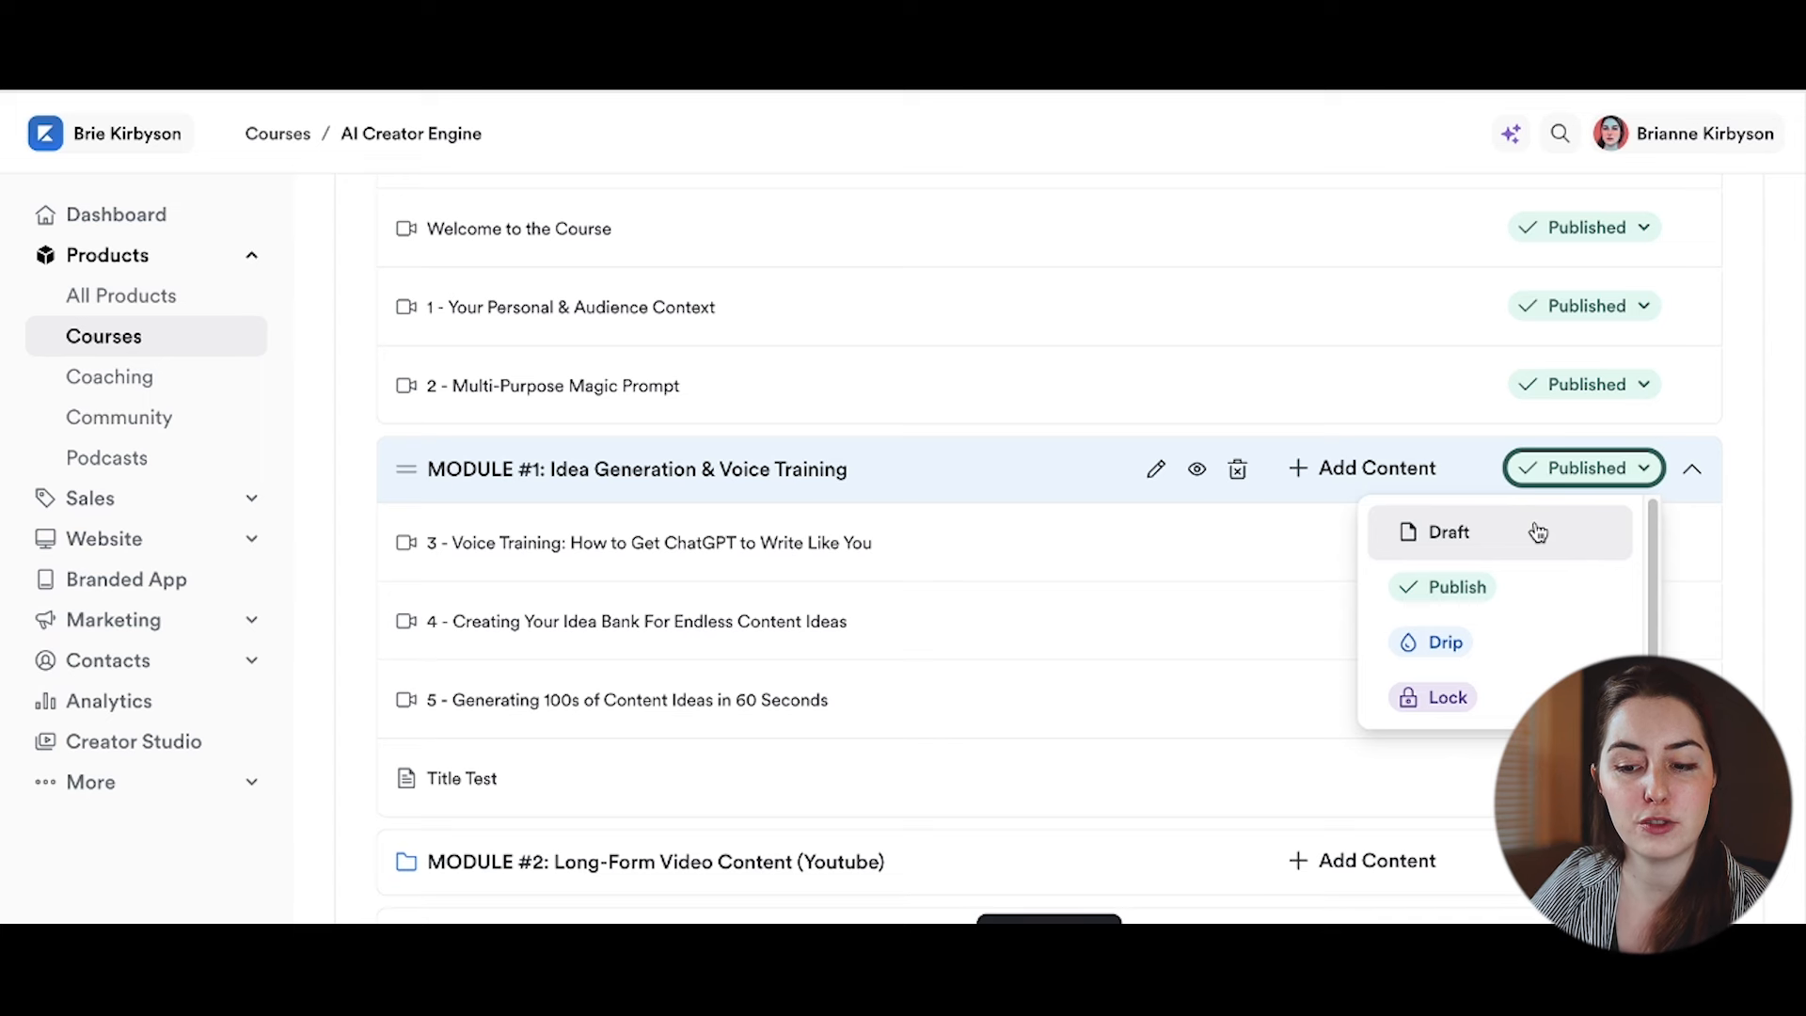
pyautogui.click(1501, 649)
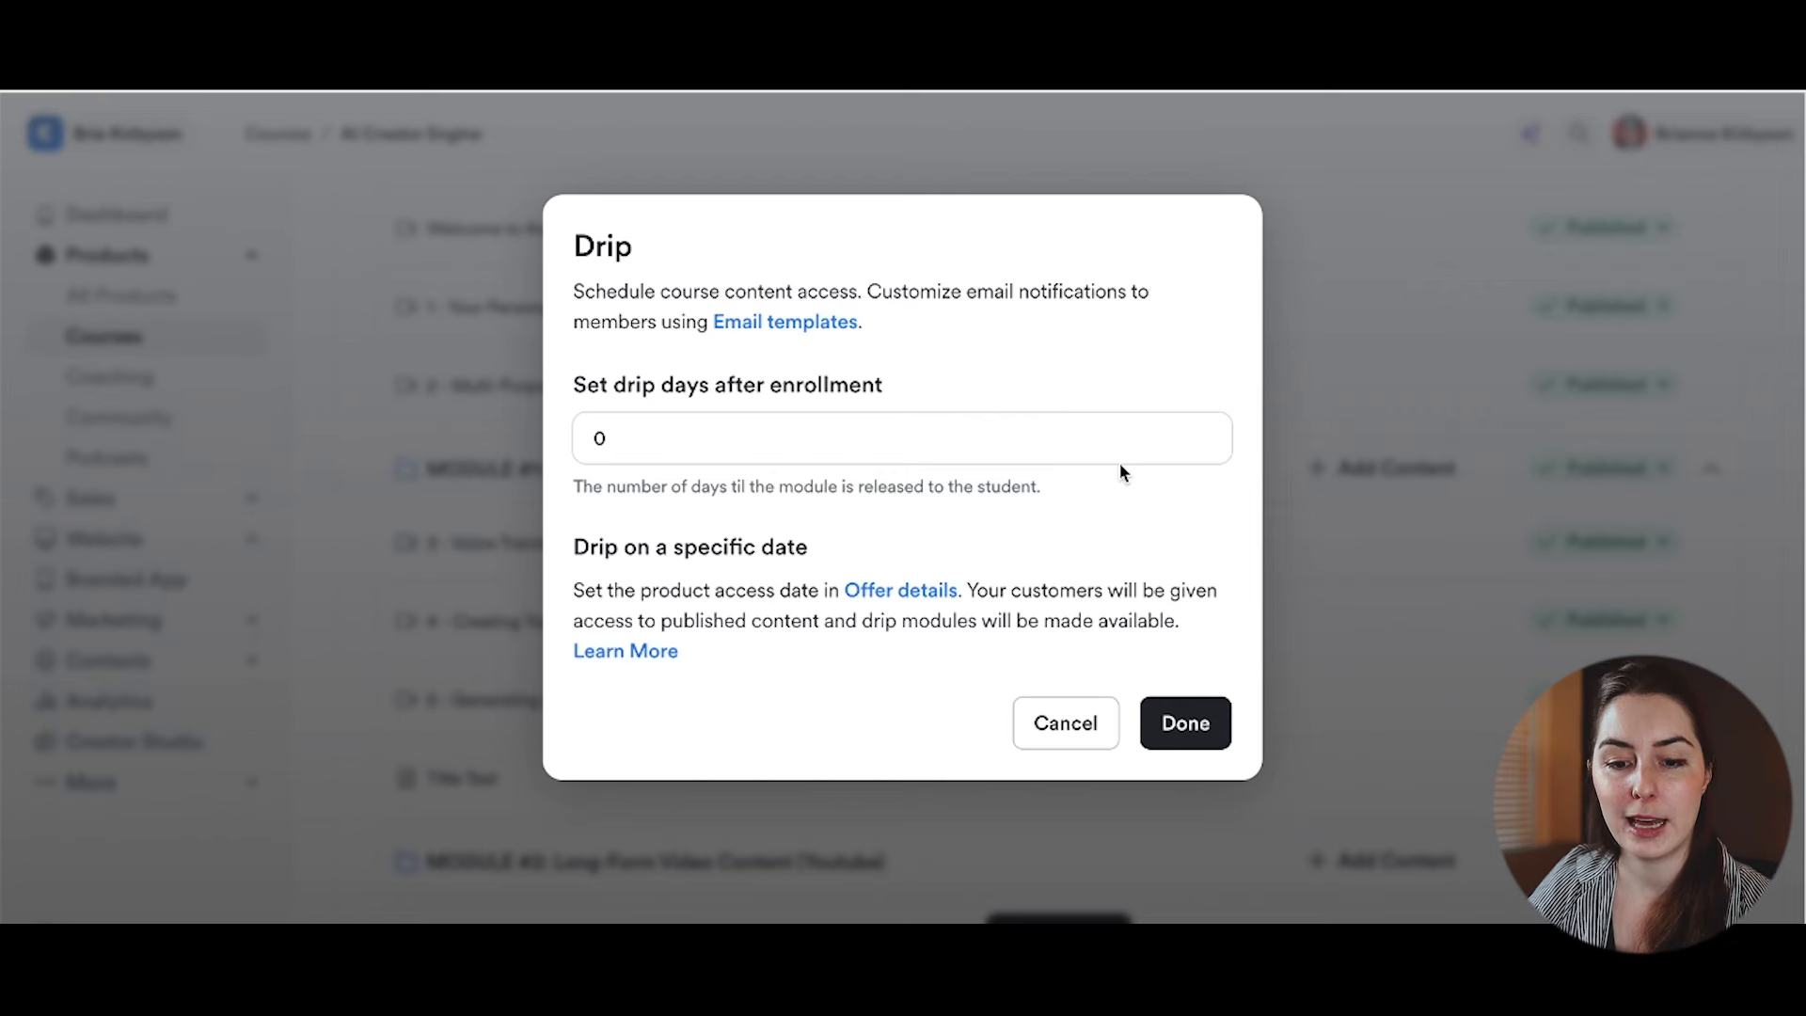
pyautogui.click(638, 438)
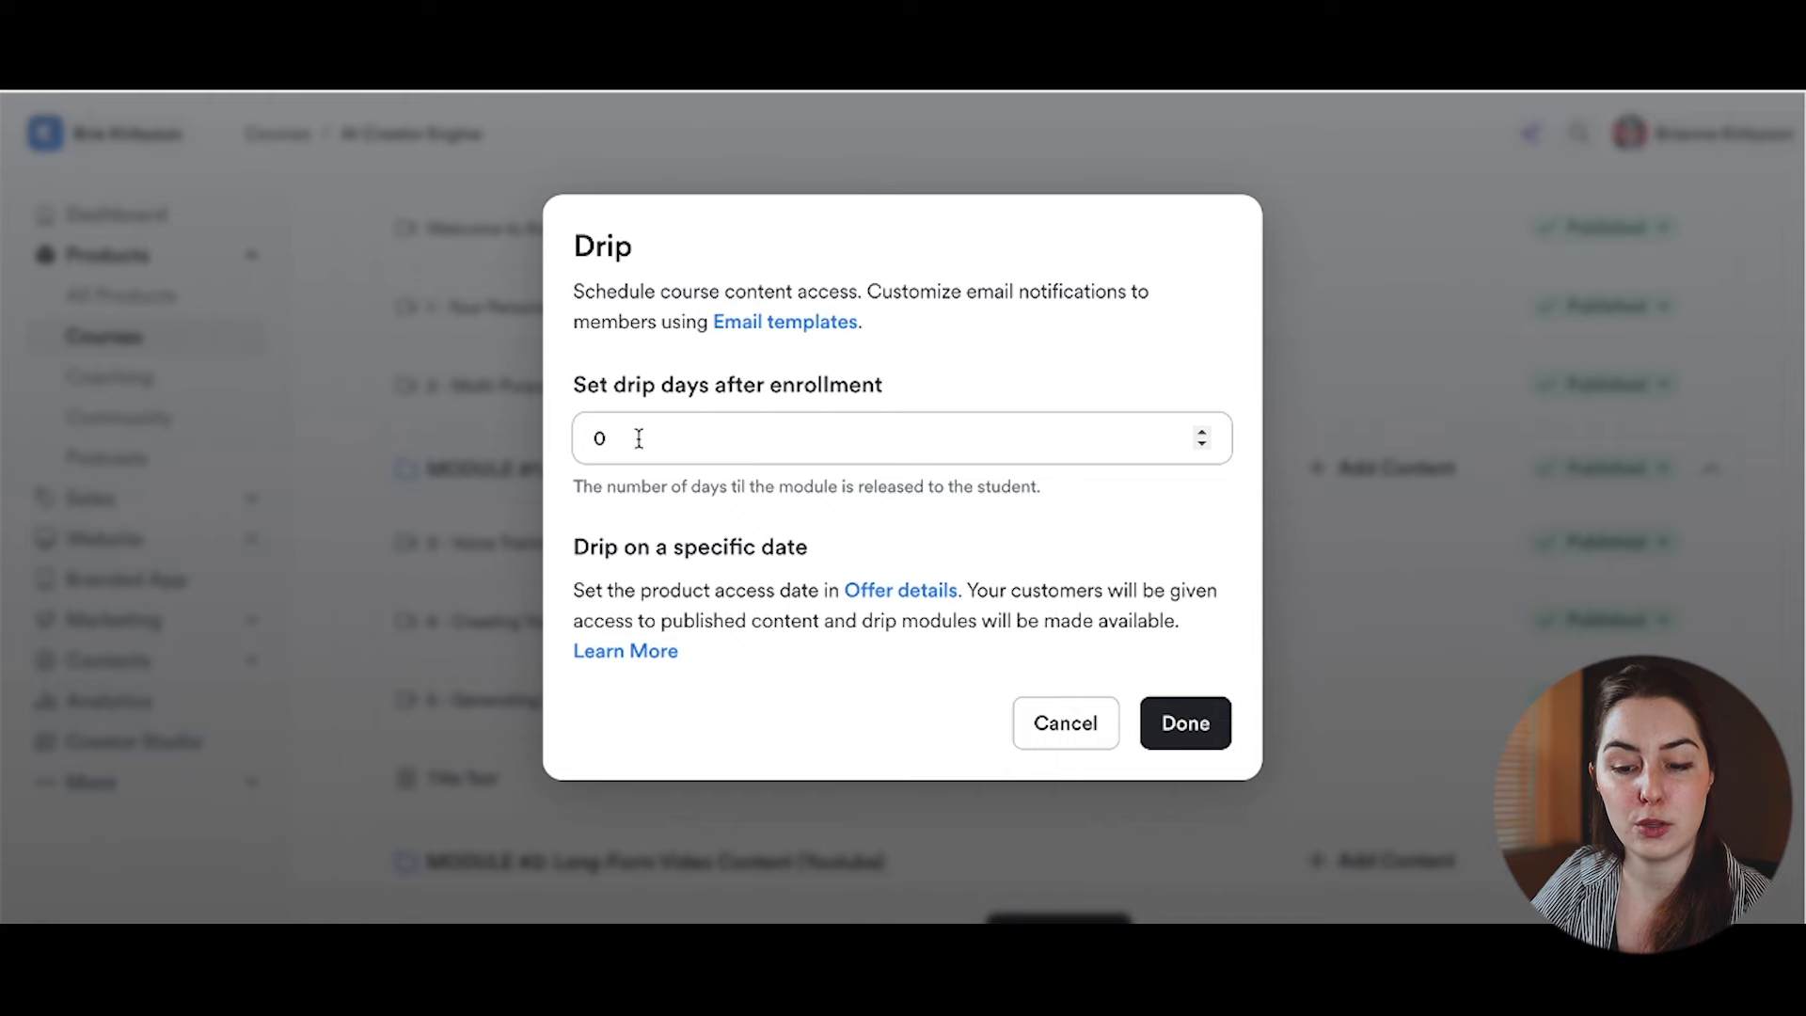
pyautogui.click(1086, 739)
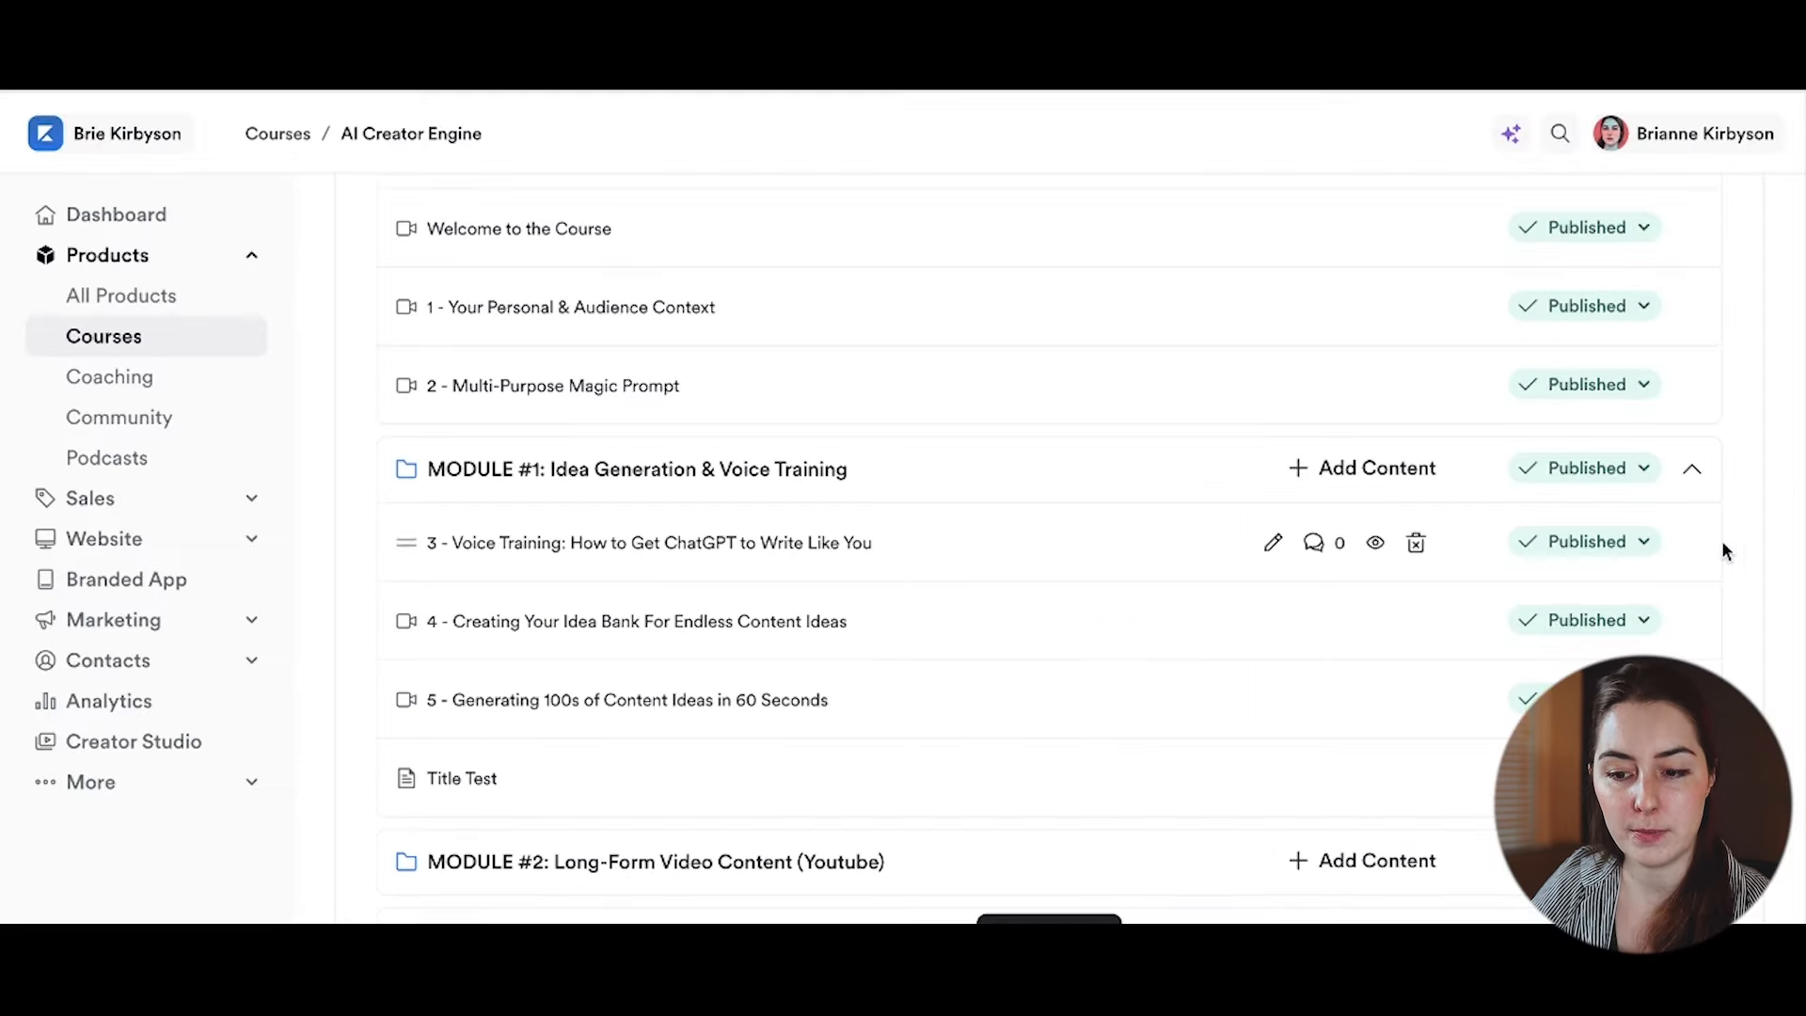
# Step: Lock MODULE #1: Idea Generation & Voice Training until the lesson "Welcome to the Course" is completed
pyautogui.click(1623, 469)
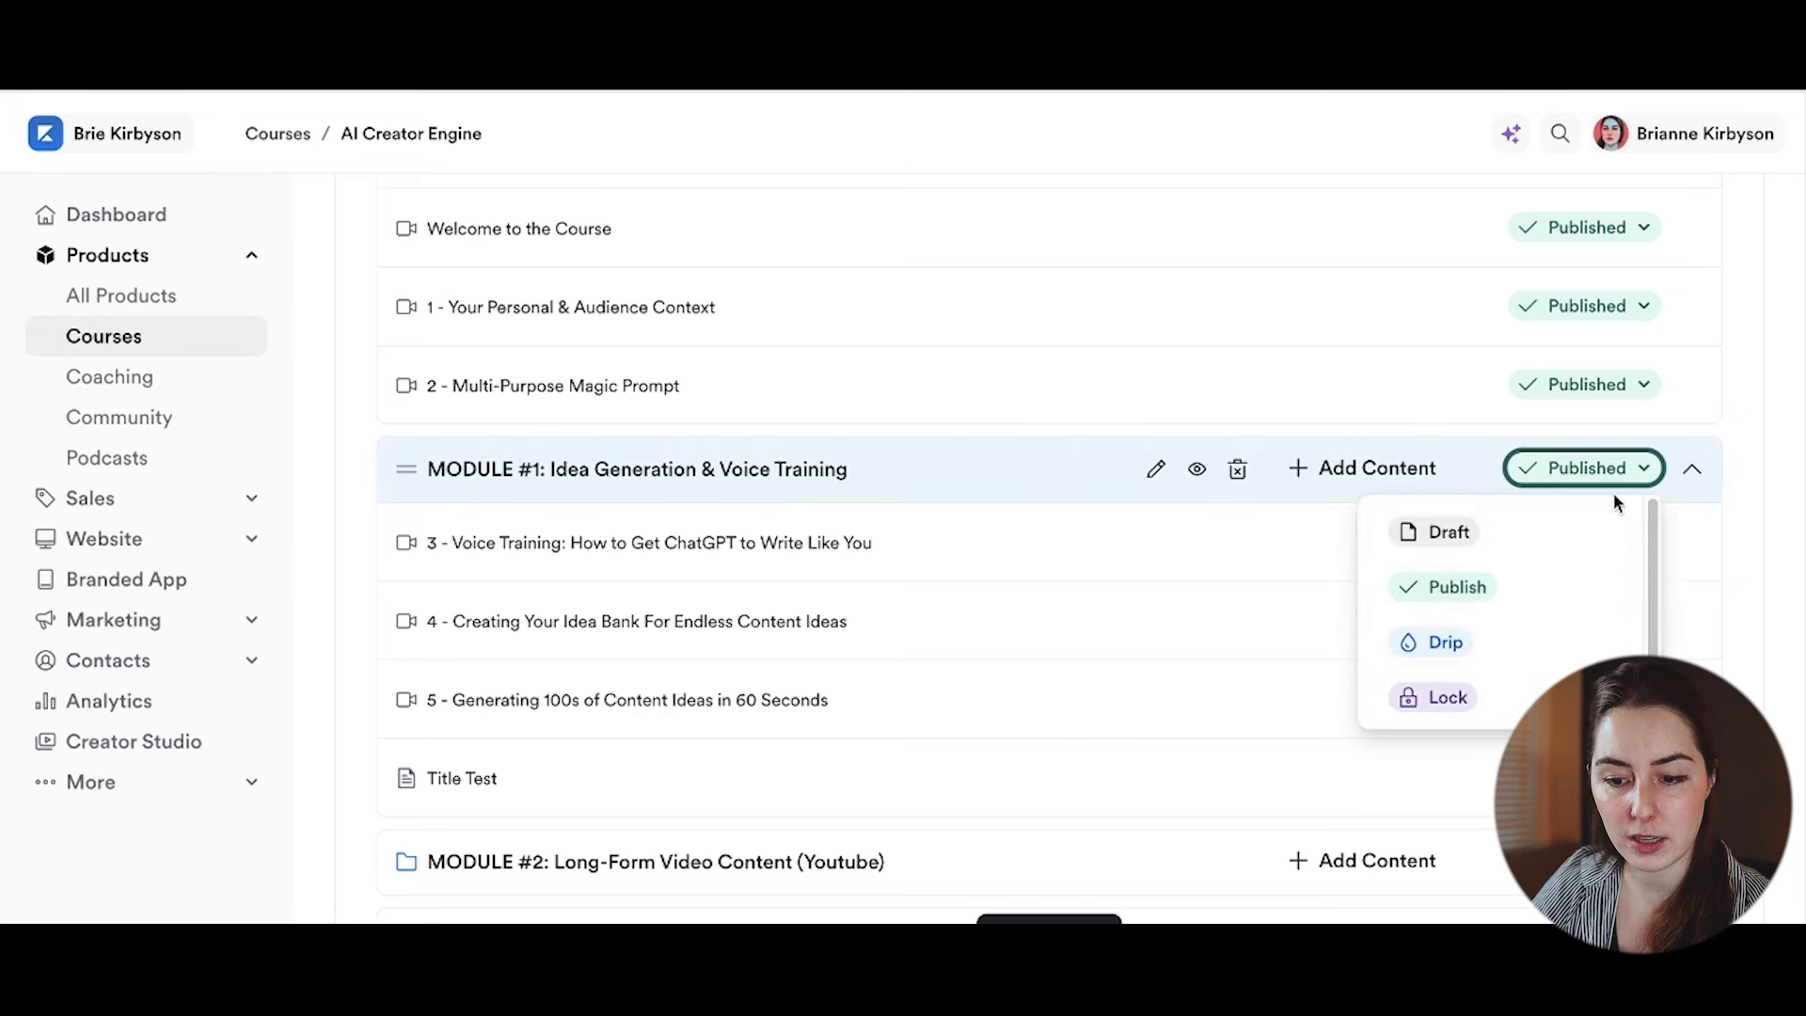
pyautogui.click(1500, 700)
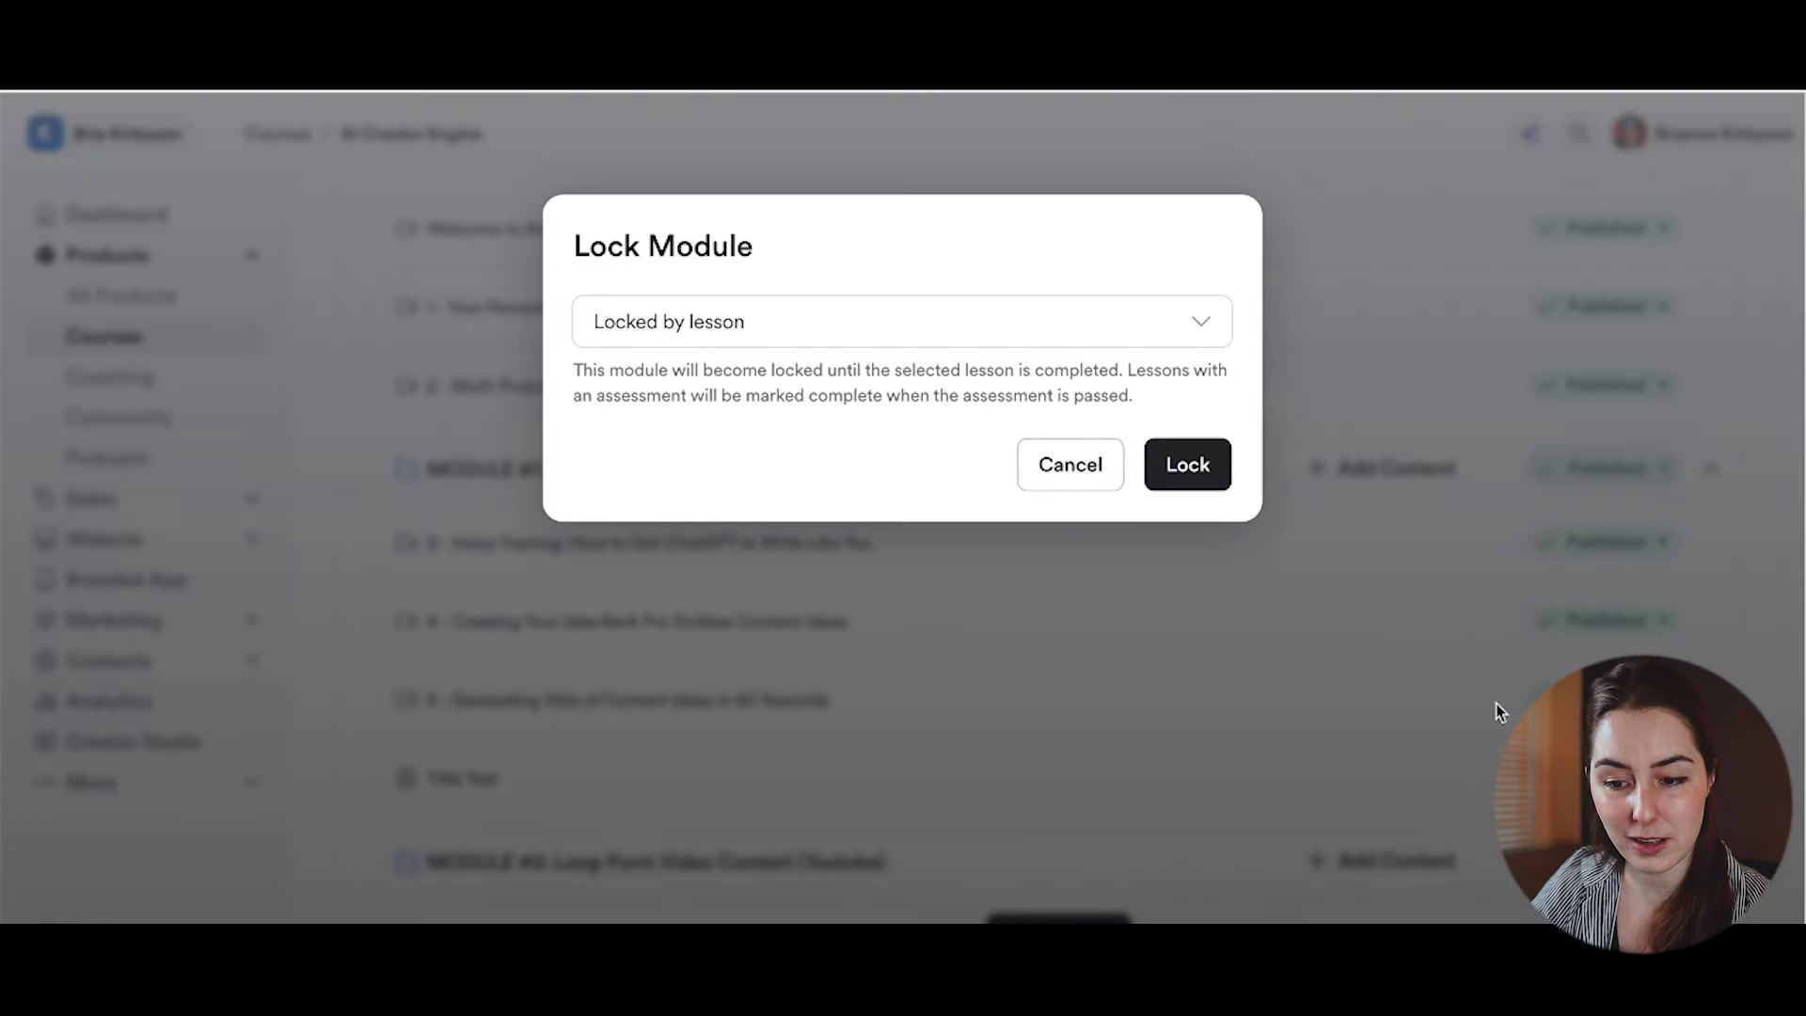
pyautogui.click(1206, 322)
pyautogui.click(1205, 319)
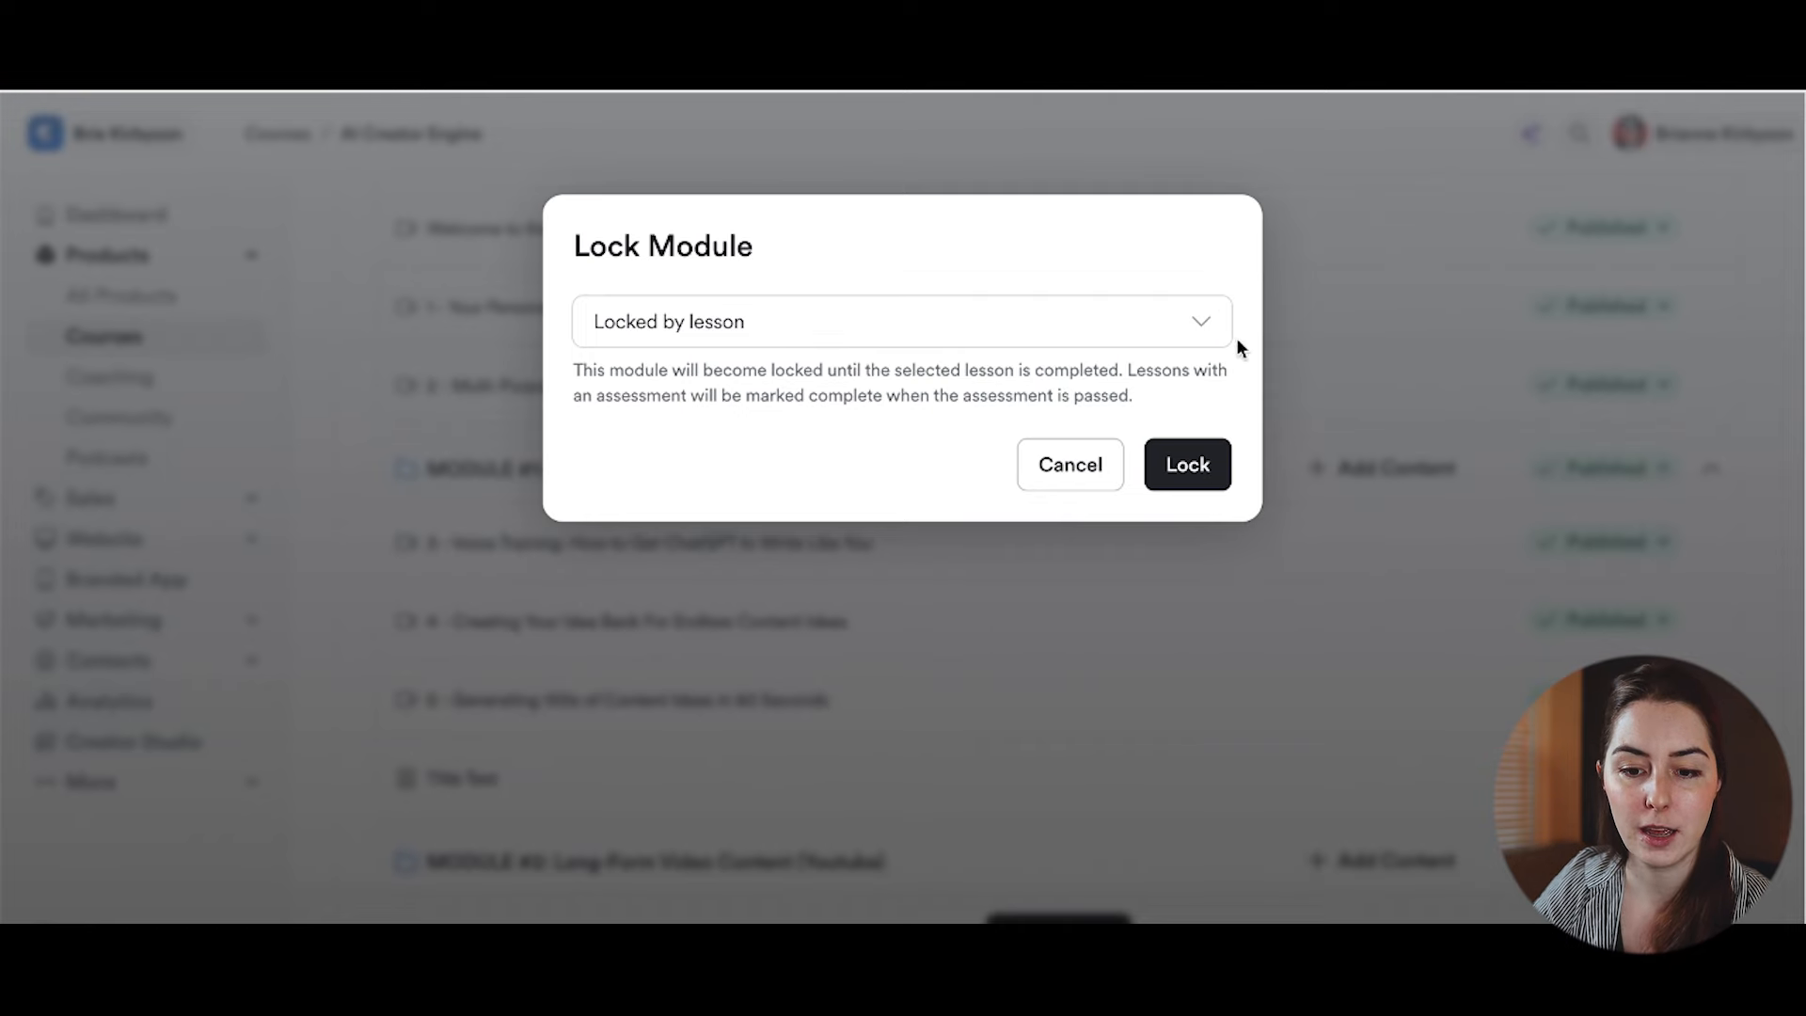
pyautogui.click(1204, 322)
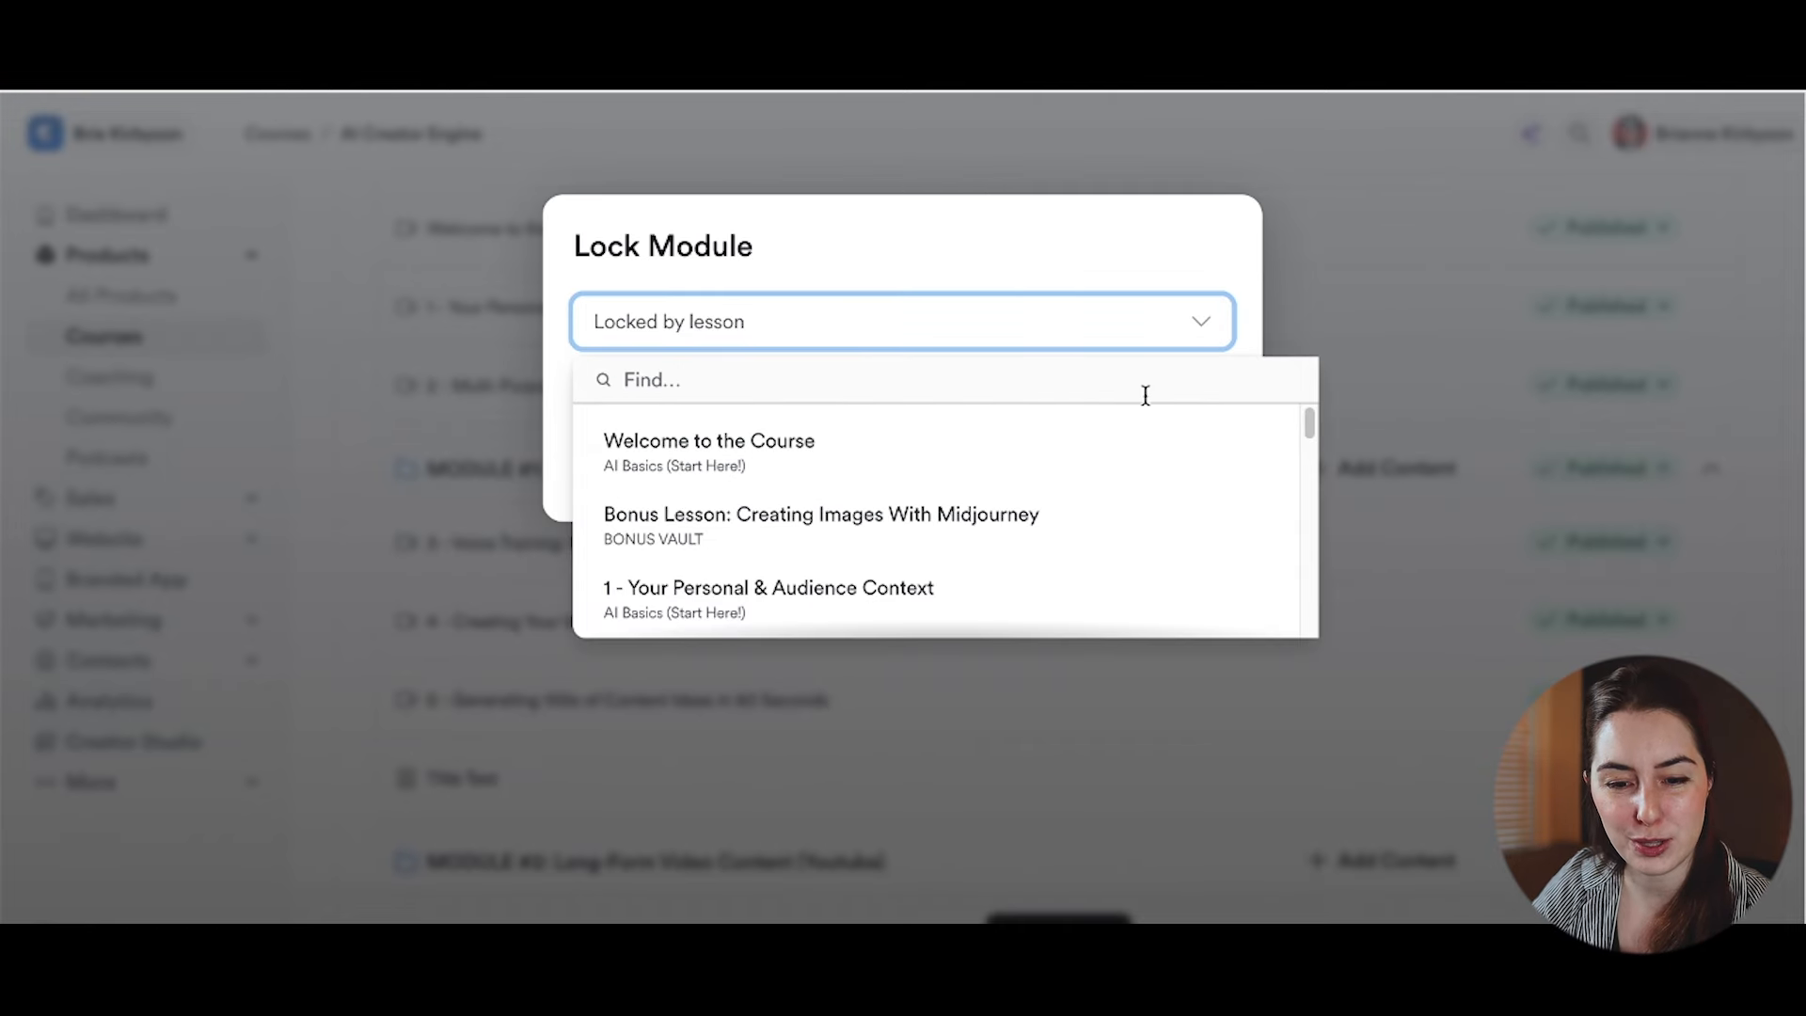
pyautogui.click(948, 471)
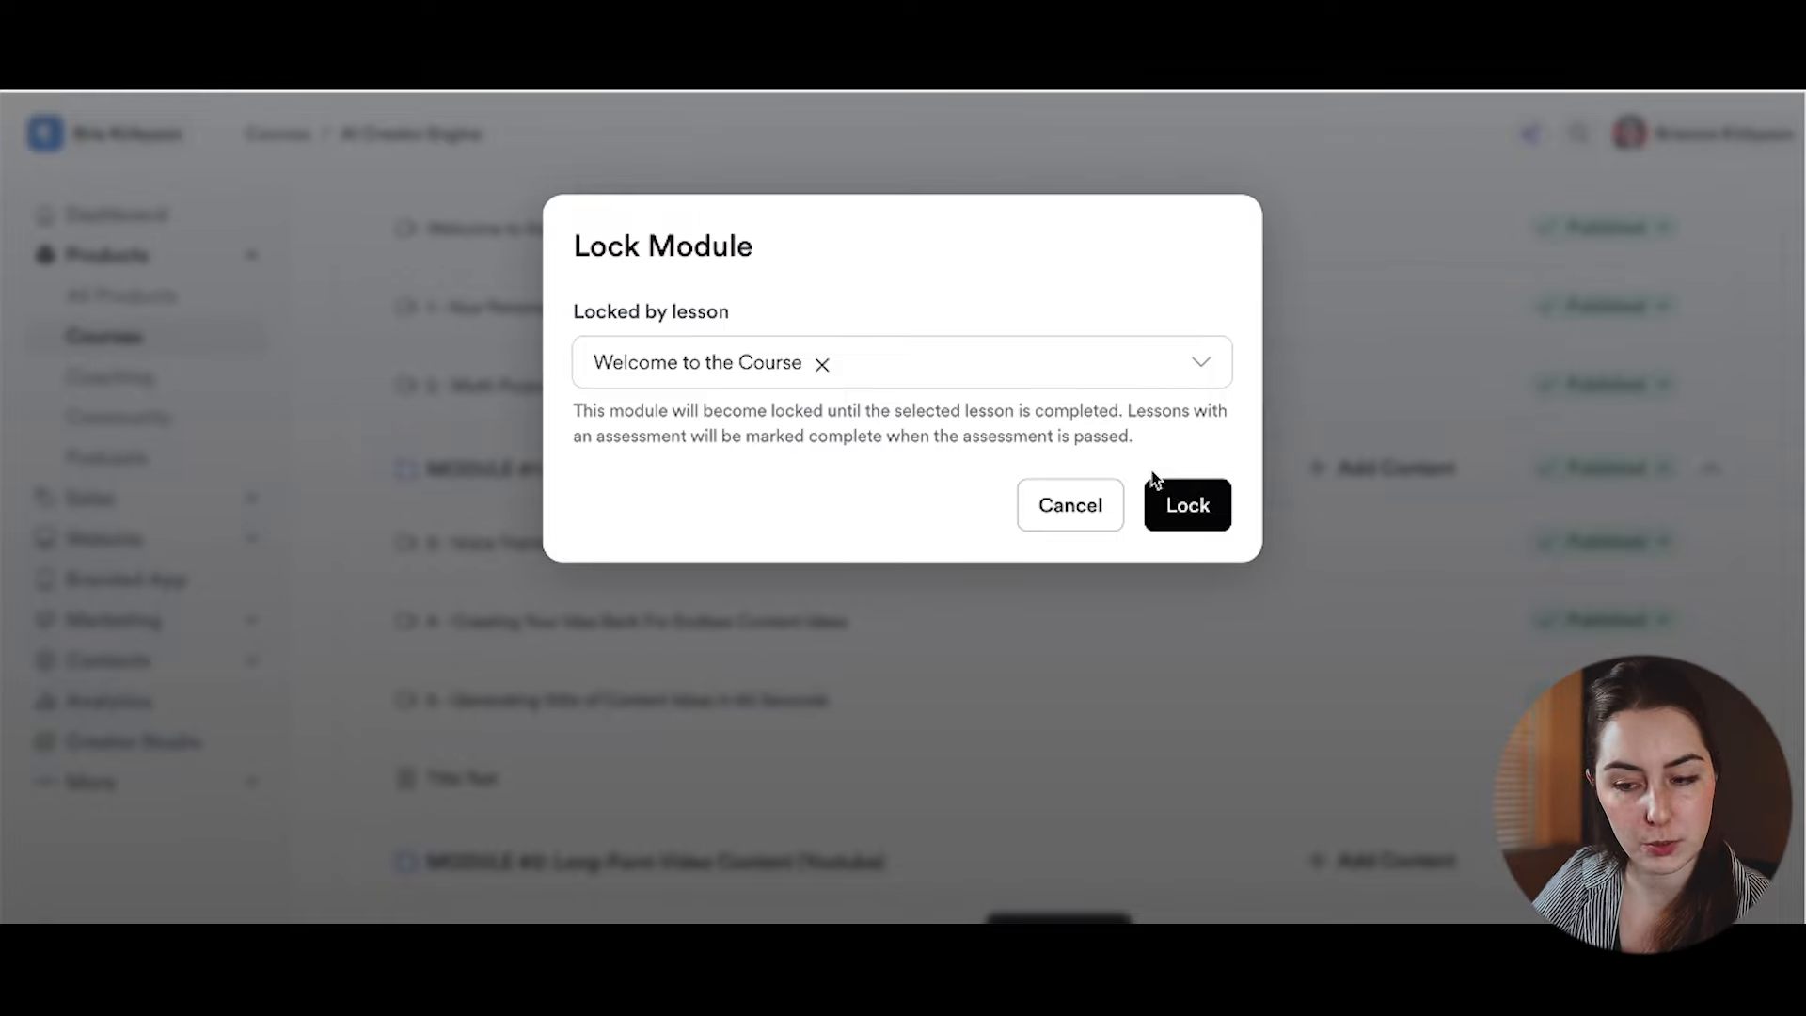
pyautogui.click(1170, 488)
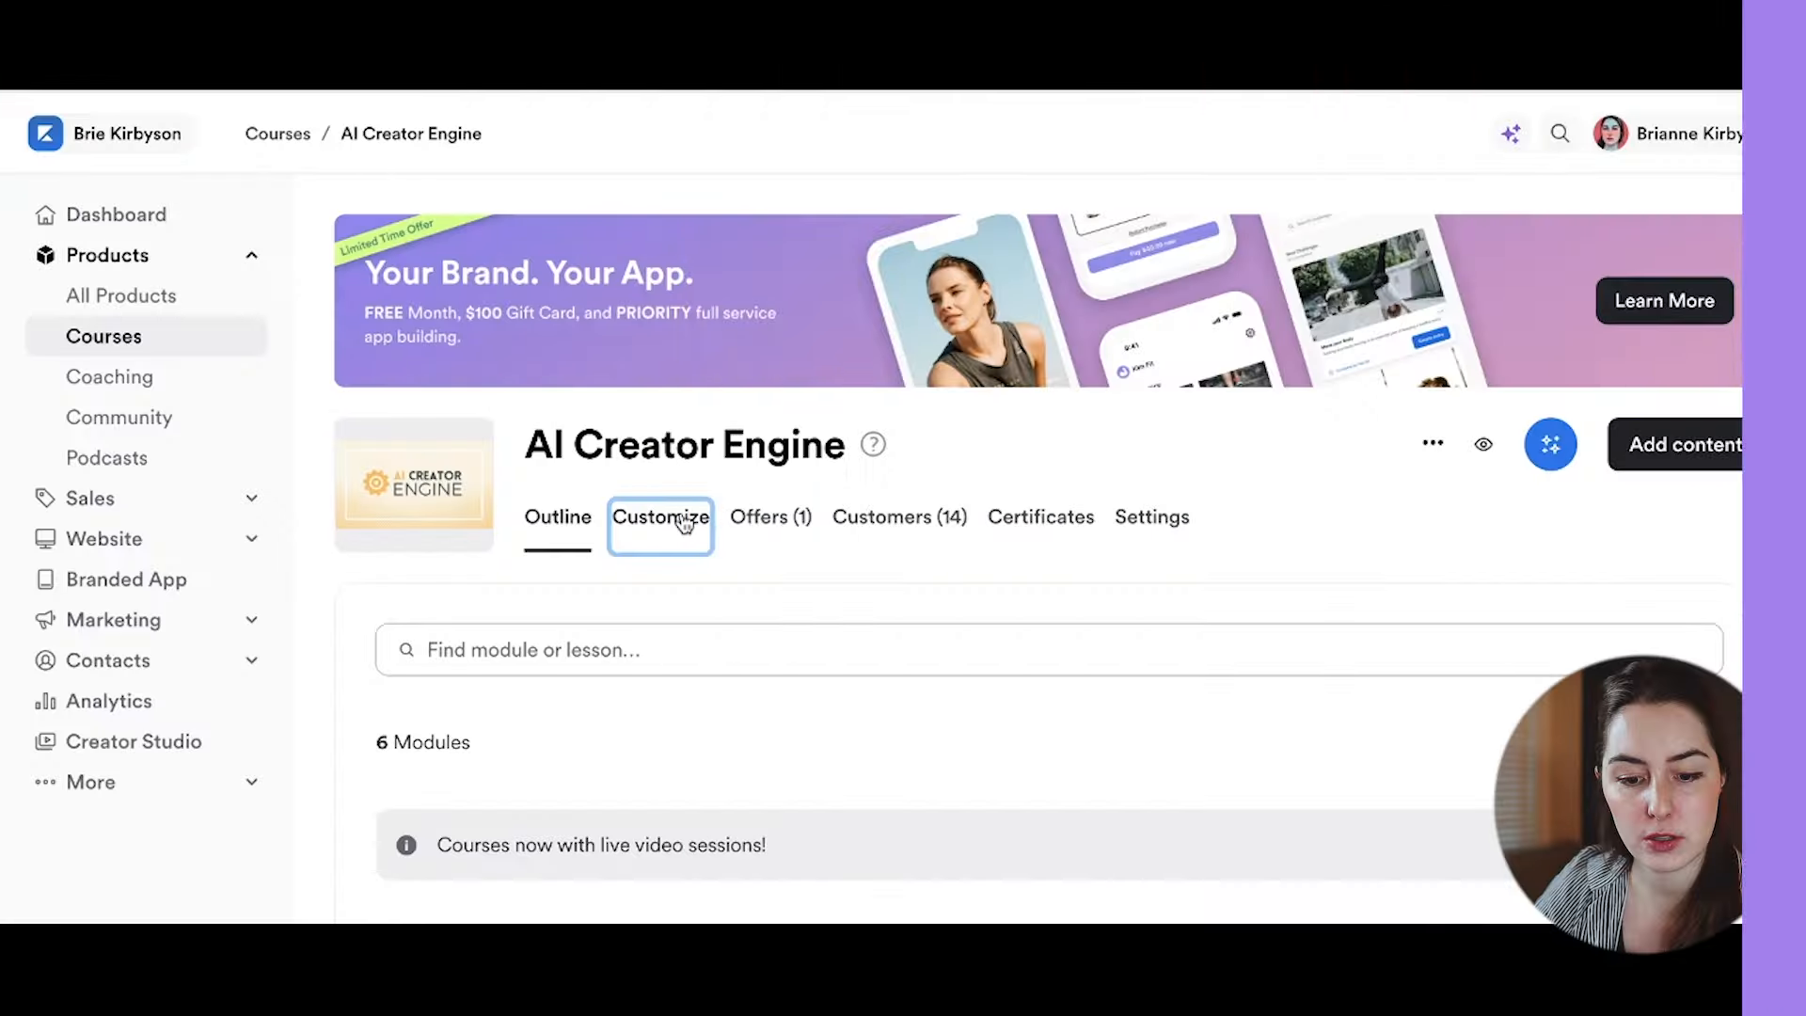
# Step: Open the AI Creator Engine course's active Premier Product template for customization
pyautogui.click(658, 518)
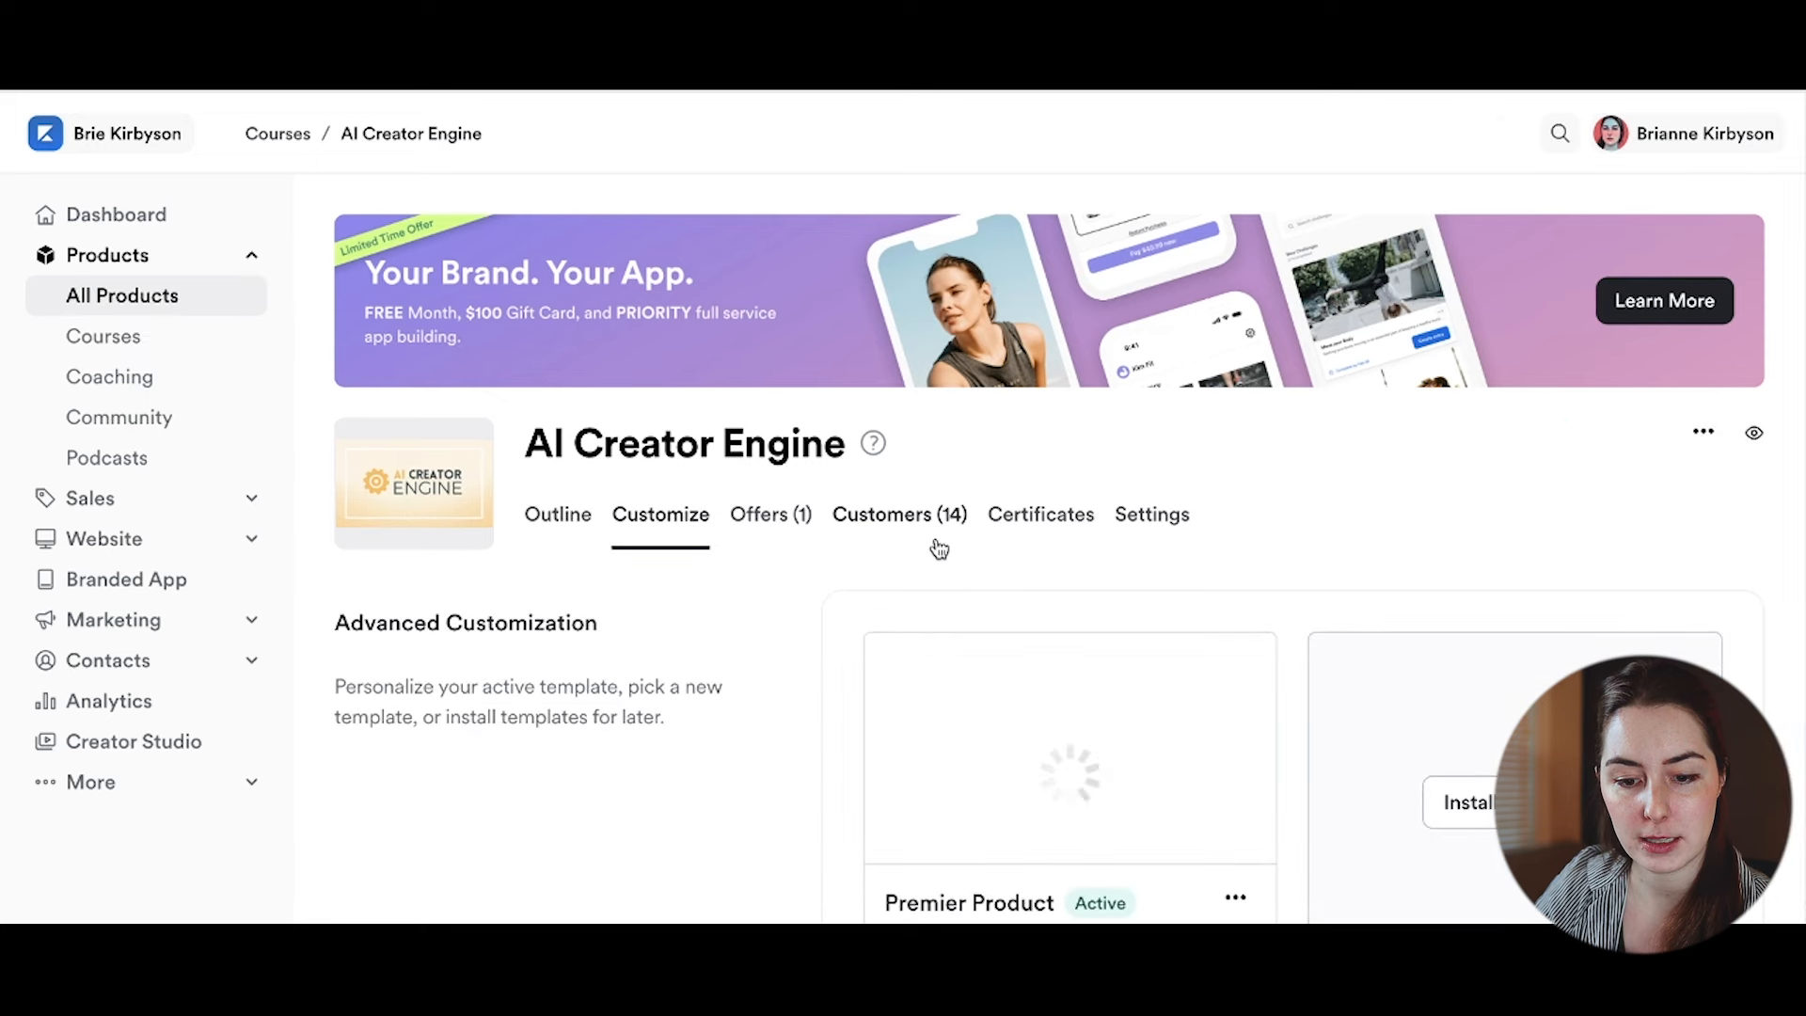
pyautogui.scroll(-1, 935, 544)
pyautogui.click(1049, 658)
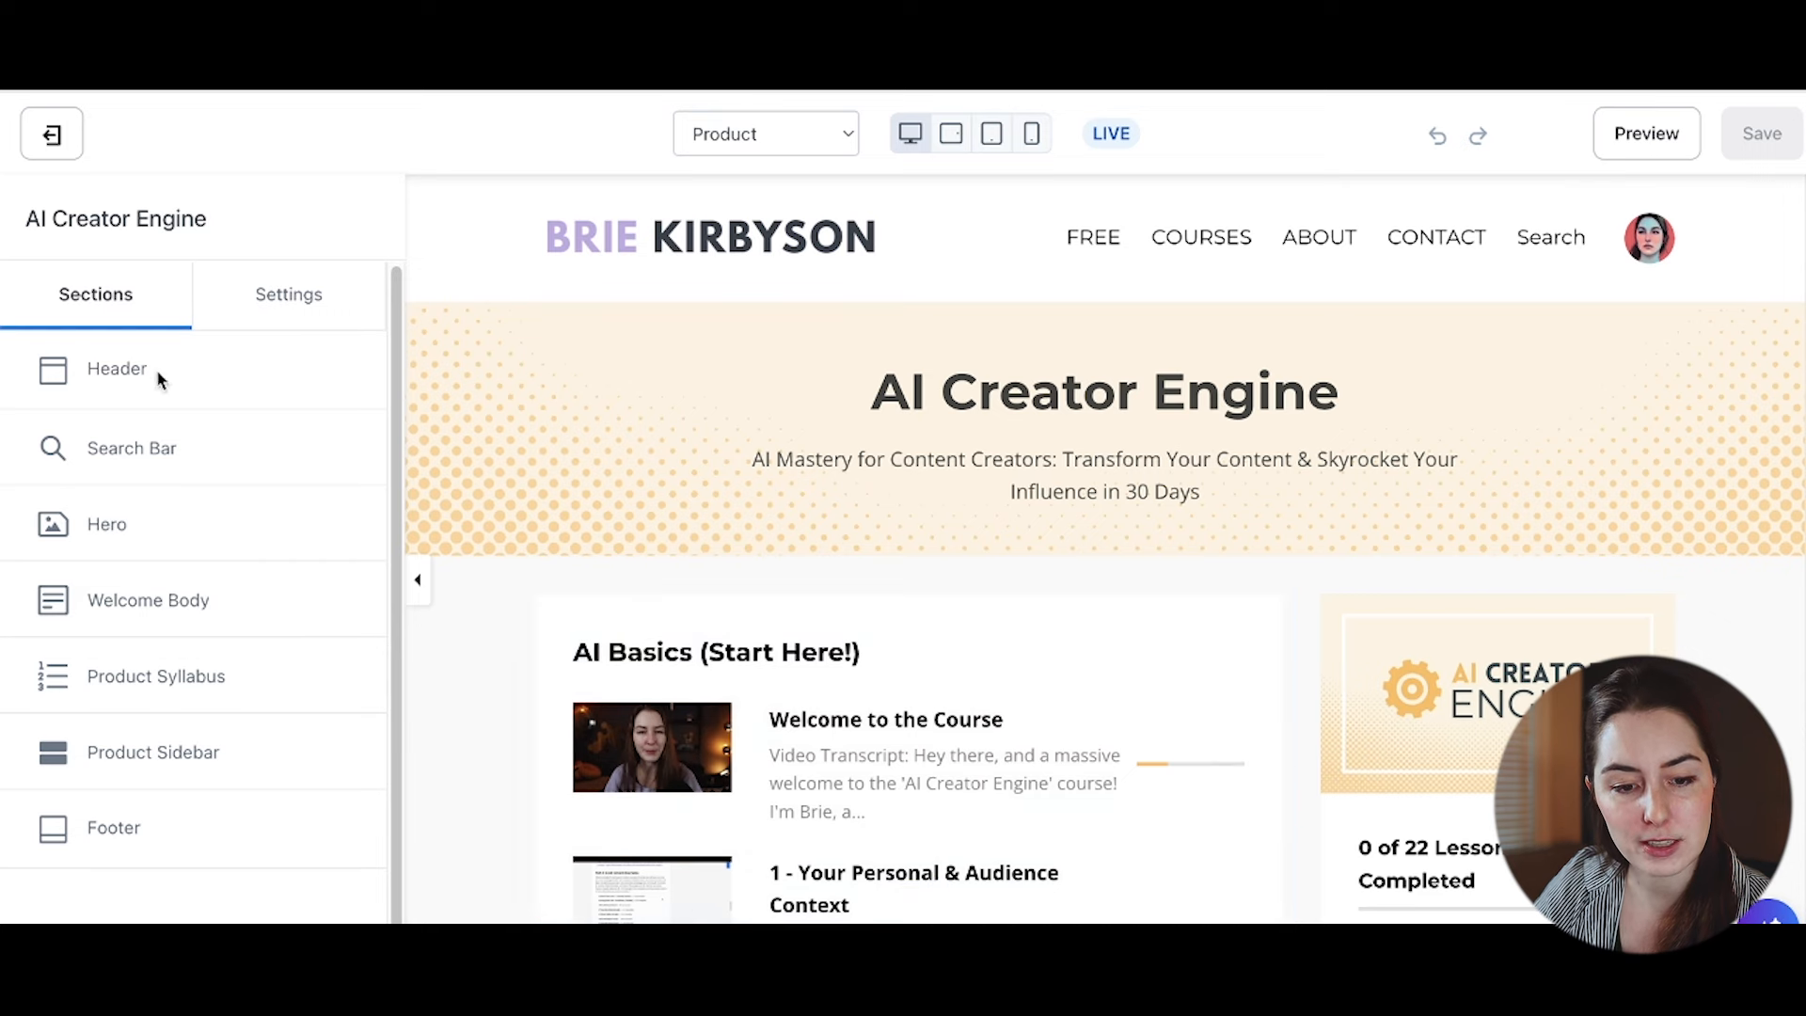
# Step: View the settings of the template's Header and Product Syllabus sections alongside the course page preview
pyautogui.click(119, 376)
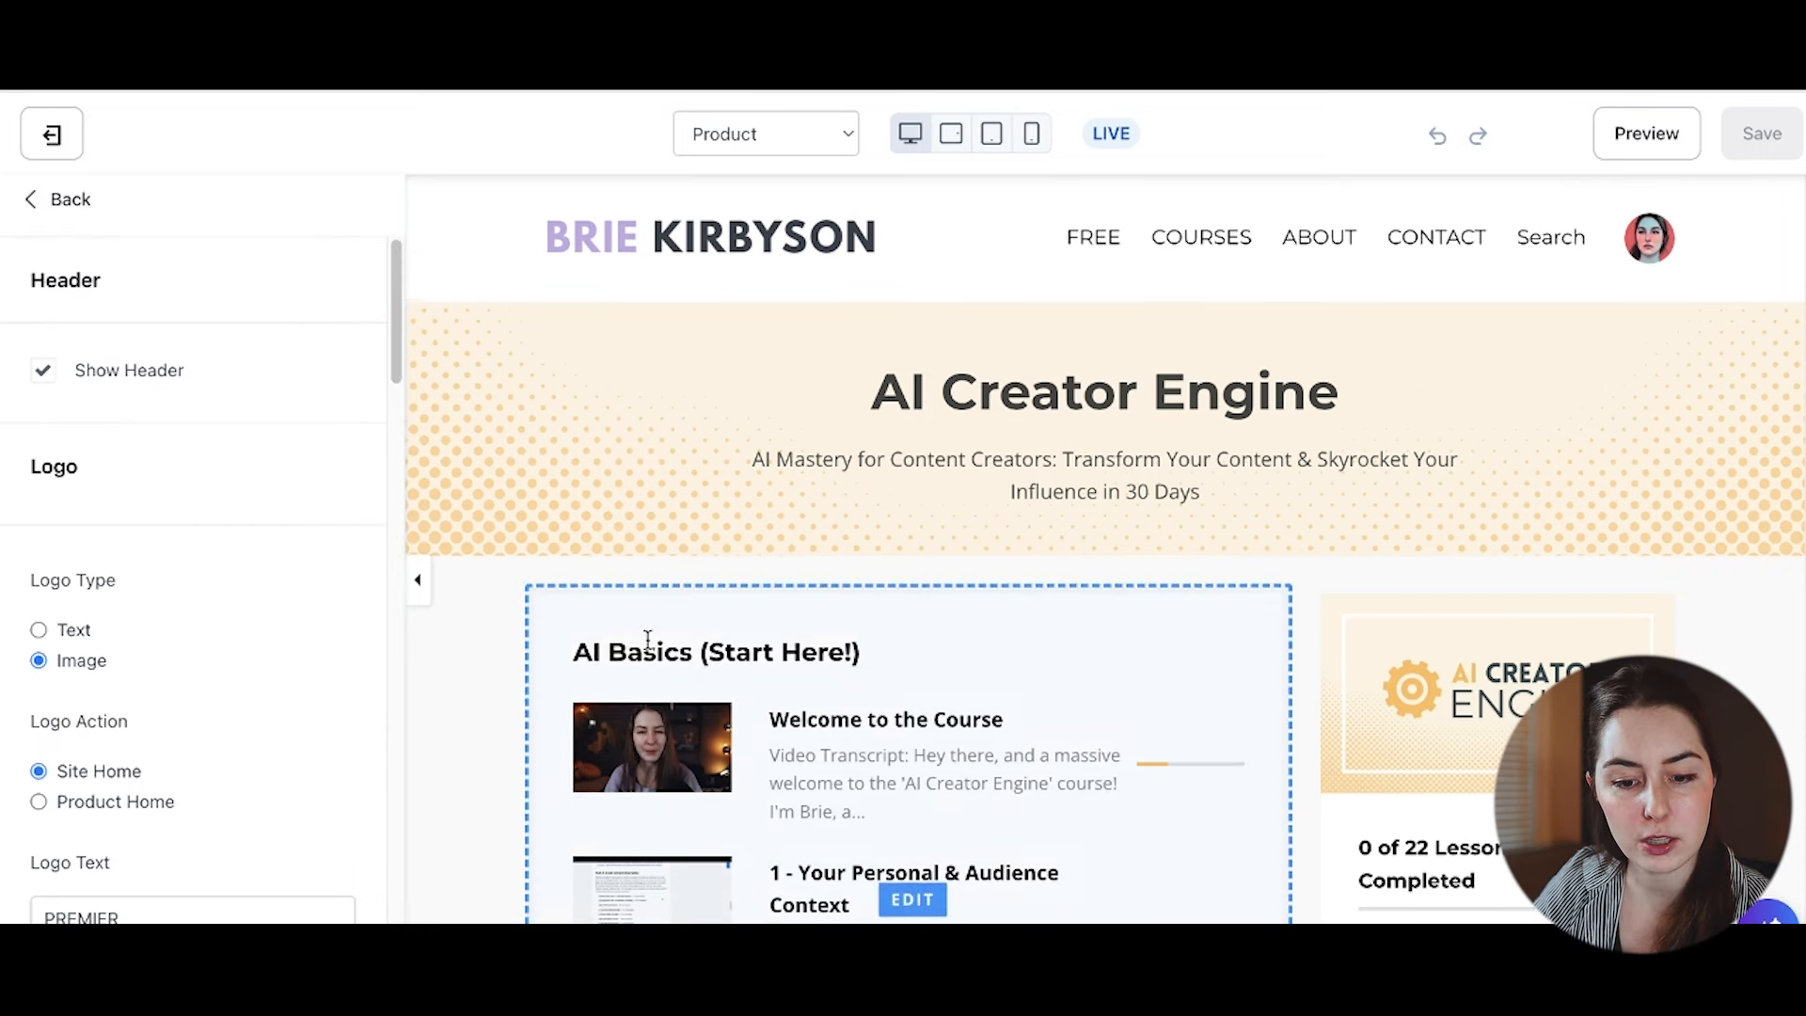
pyautogui.scroll(-4, 816, 741)
pyautogui.click(749, 637)
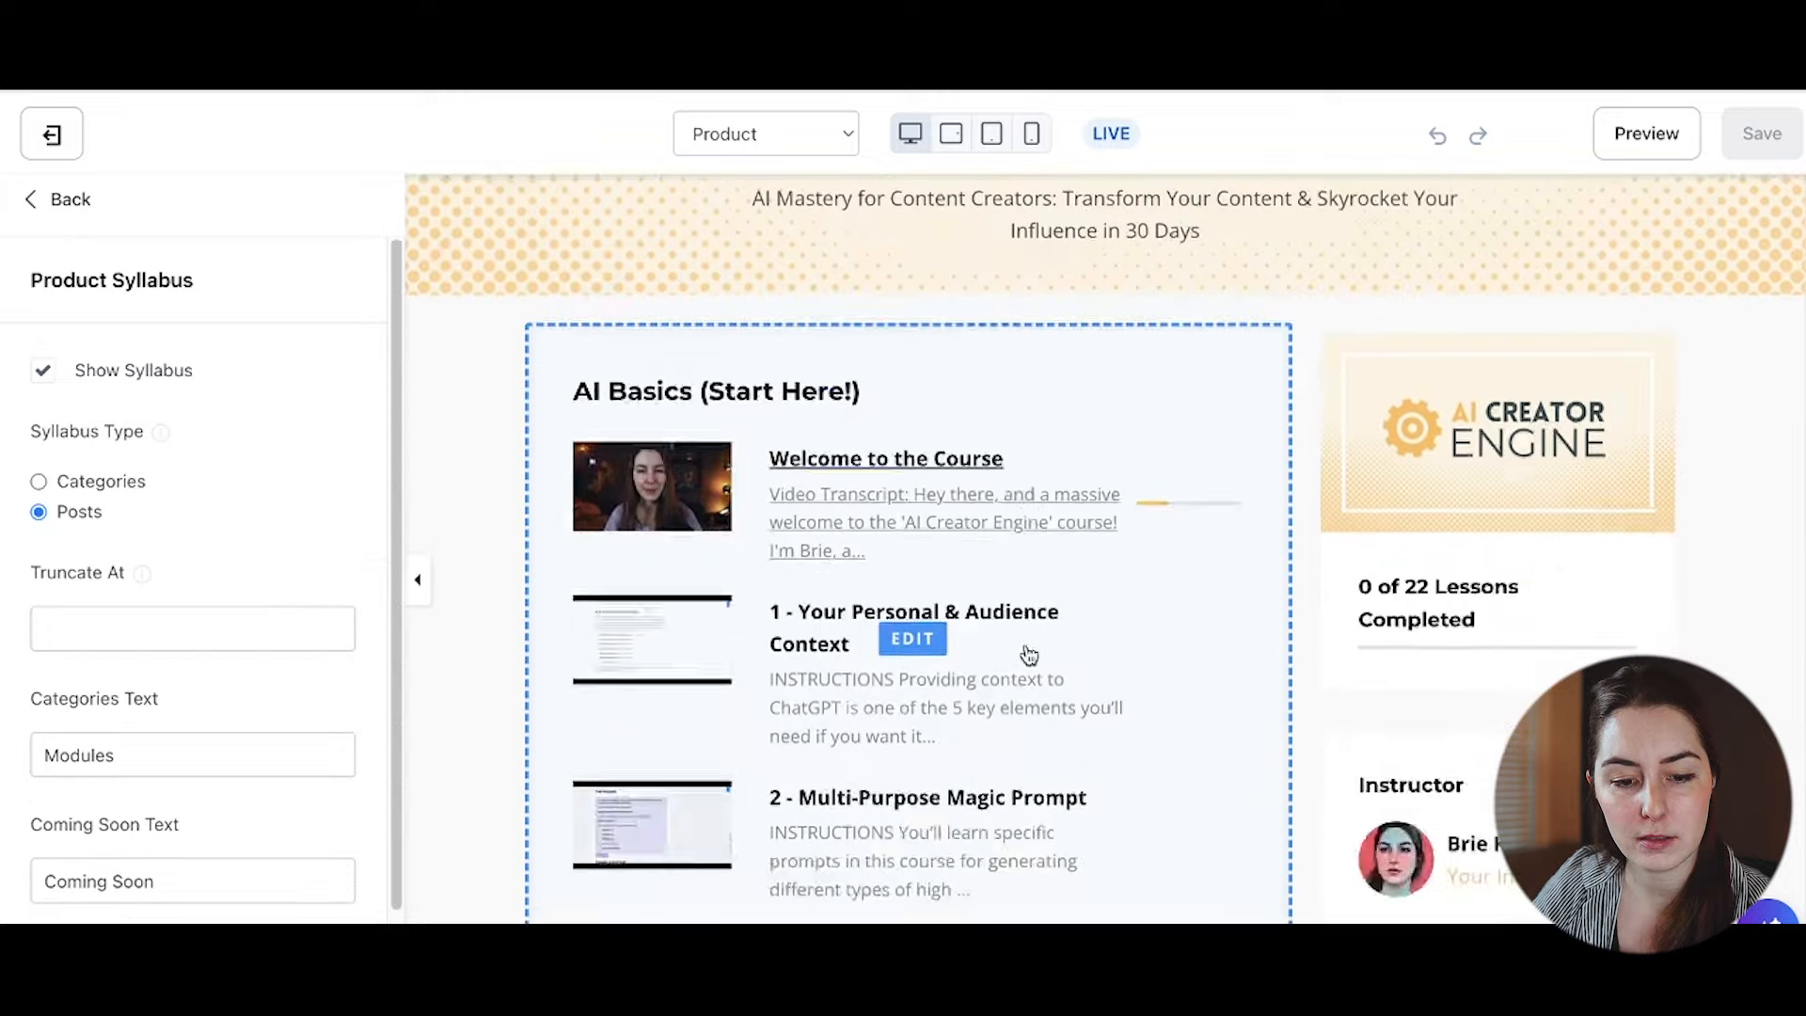
pyautogui.scroll(15, 826, 677)
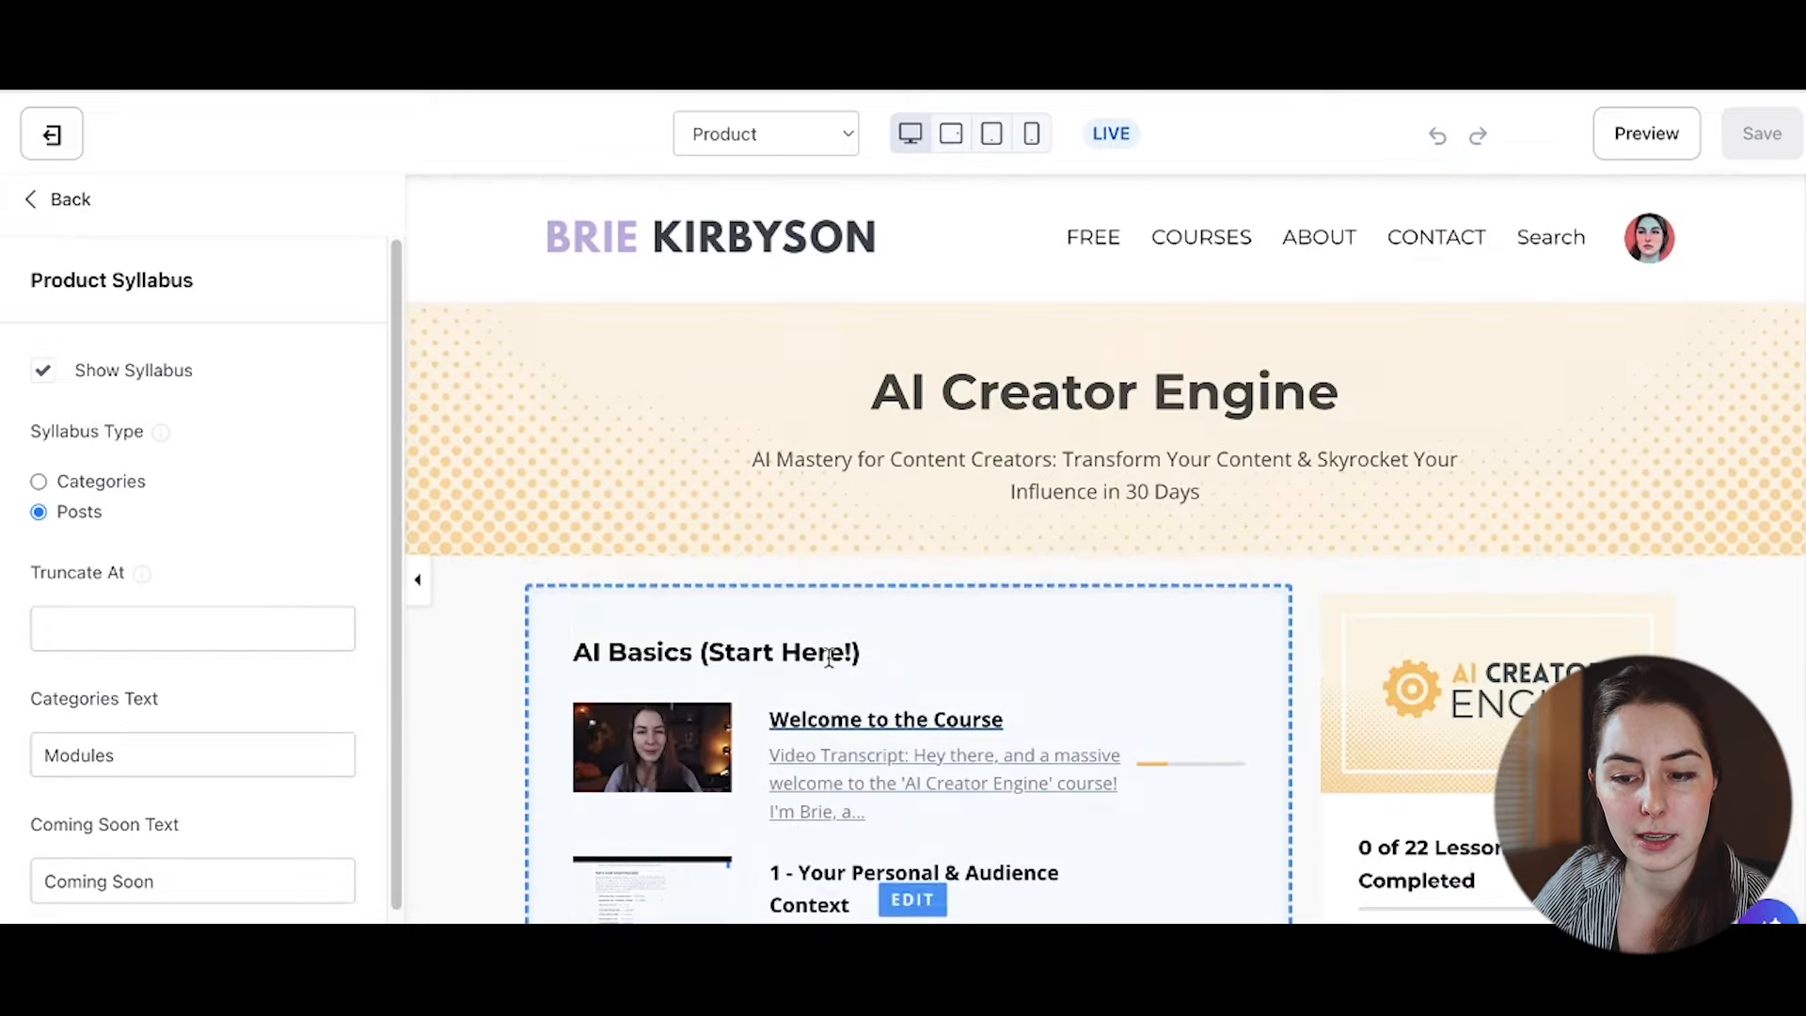
# Step: Switch the template editor to the Post page, review its preview and view the Post Info block's settings
pyautogui.click(845, 136)
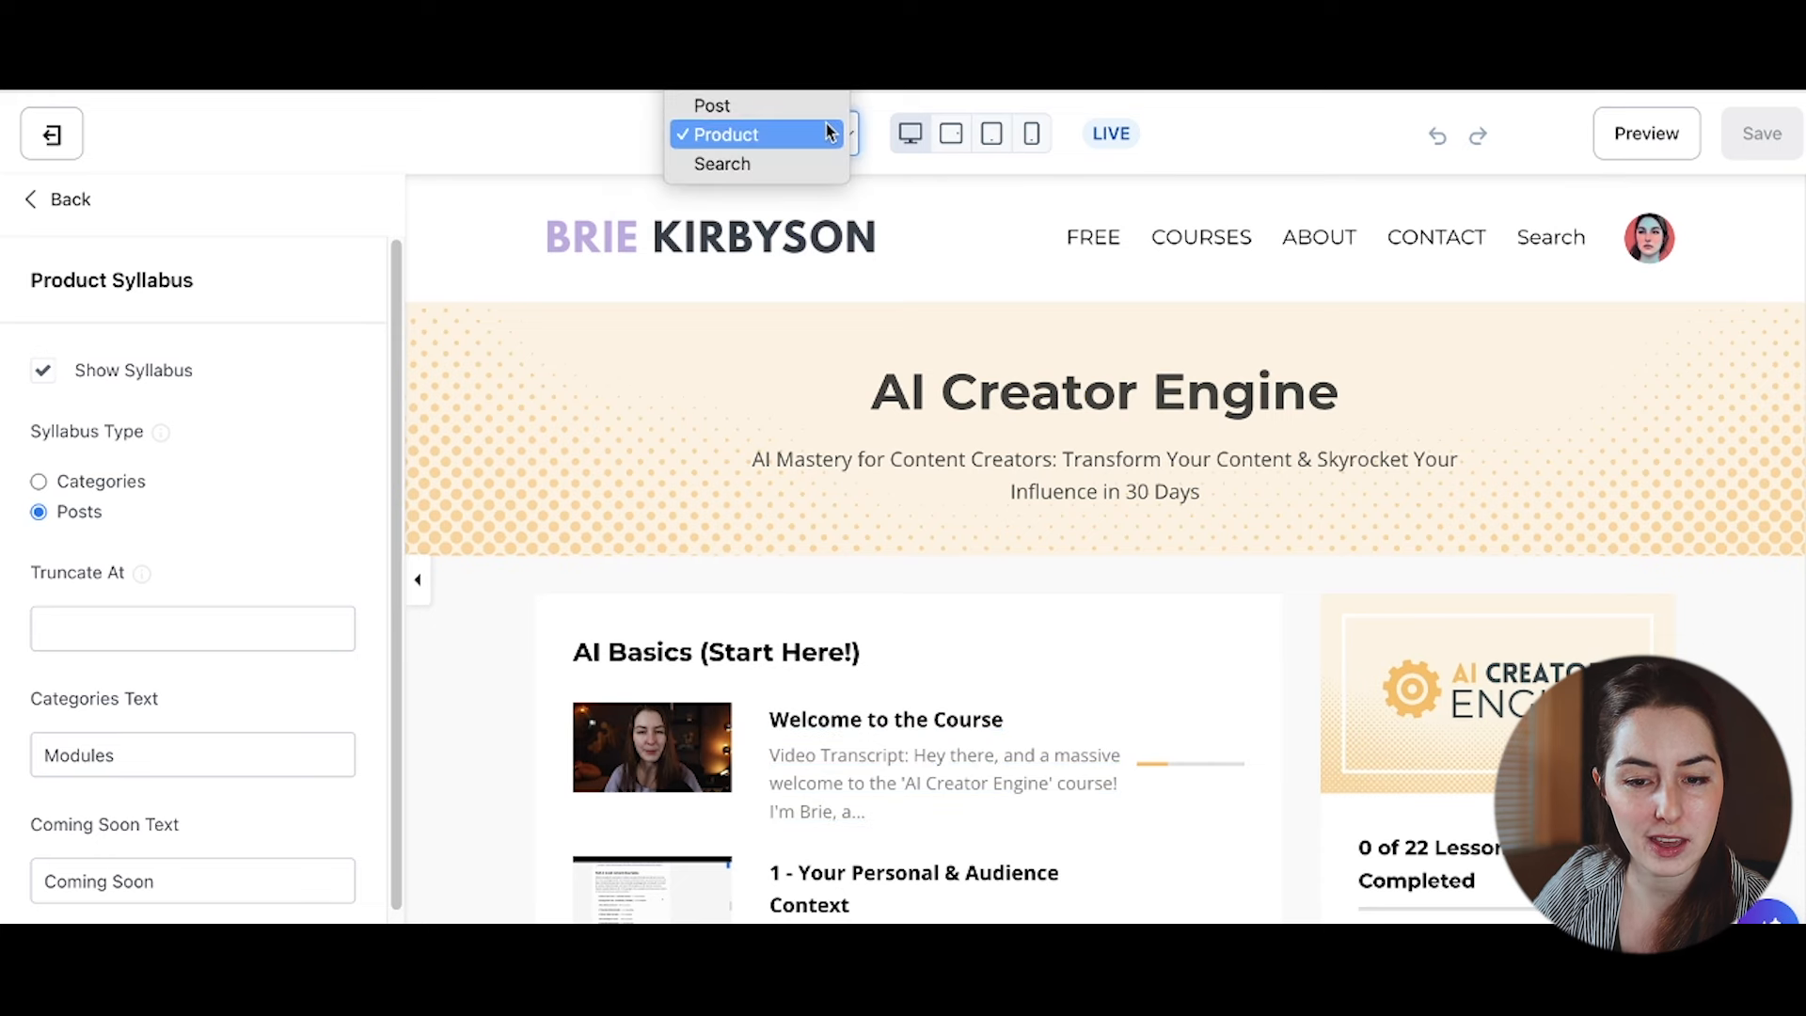
pyautogui.click(806, 109)
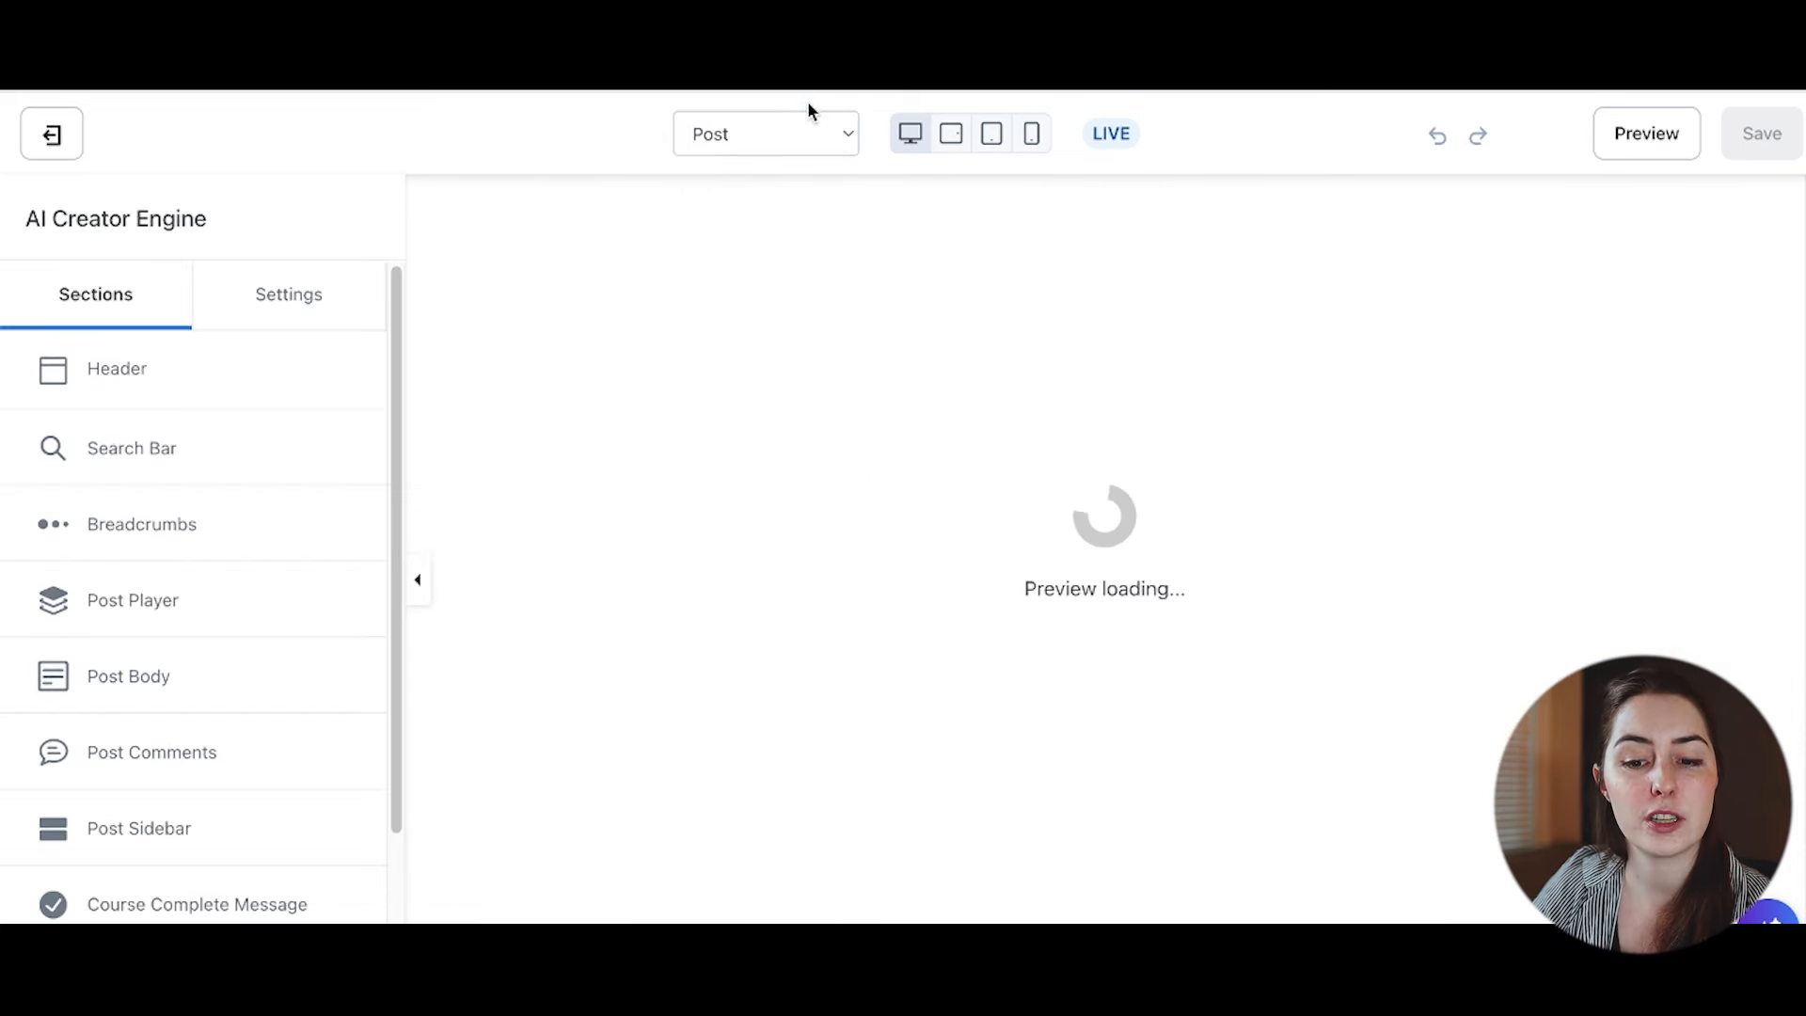
pyautogui.scroll(-6, 1775, 516)
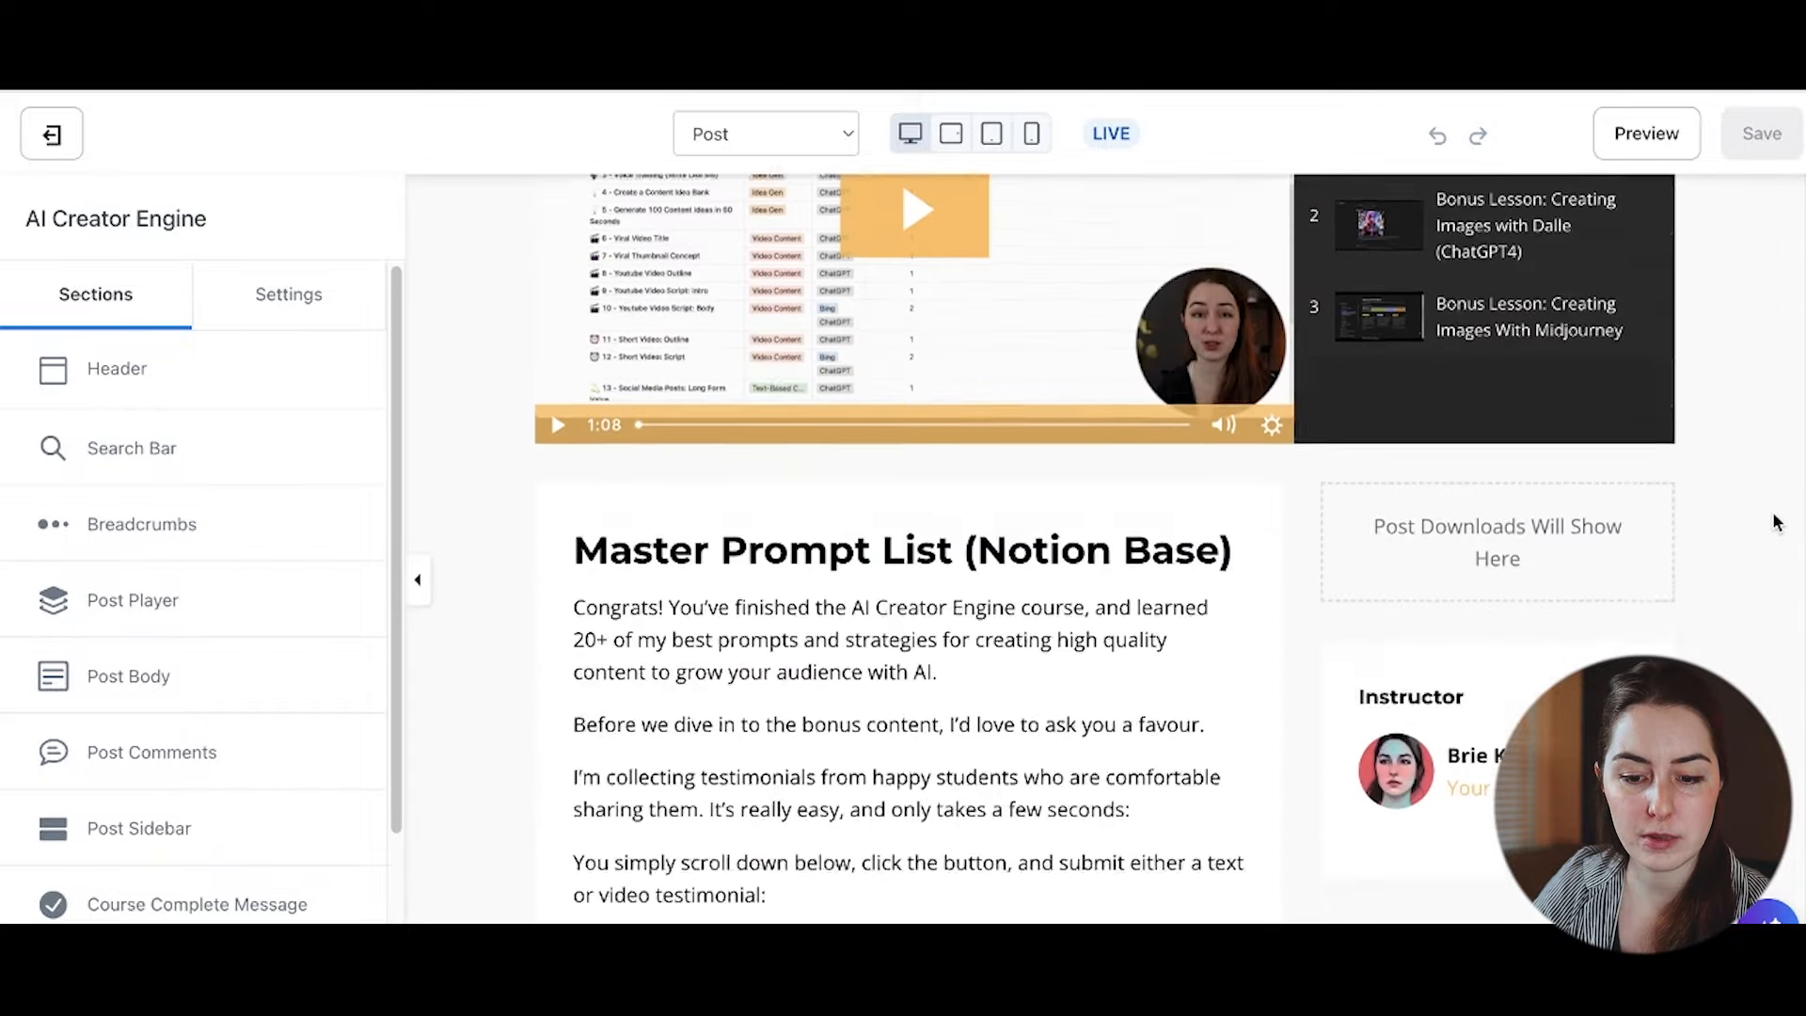
pyautogui.scroll(5, 1775, 519)
pyautogui.scroll(1, 1774, 517)
pyautogui.scroll(-4, 1759, 520)
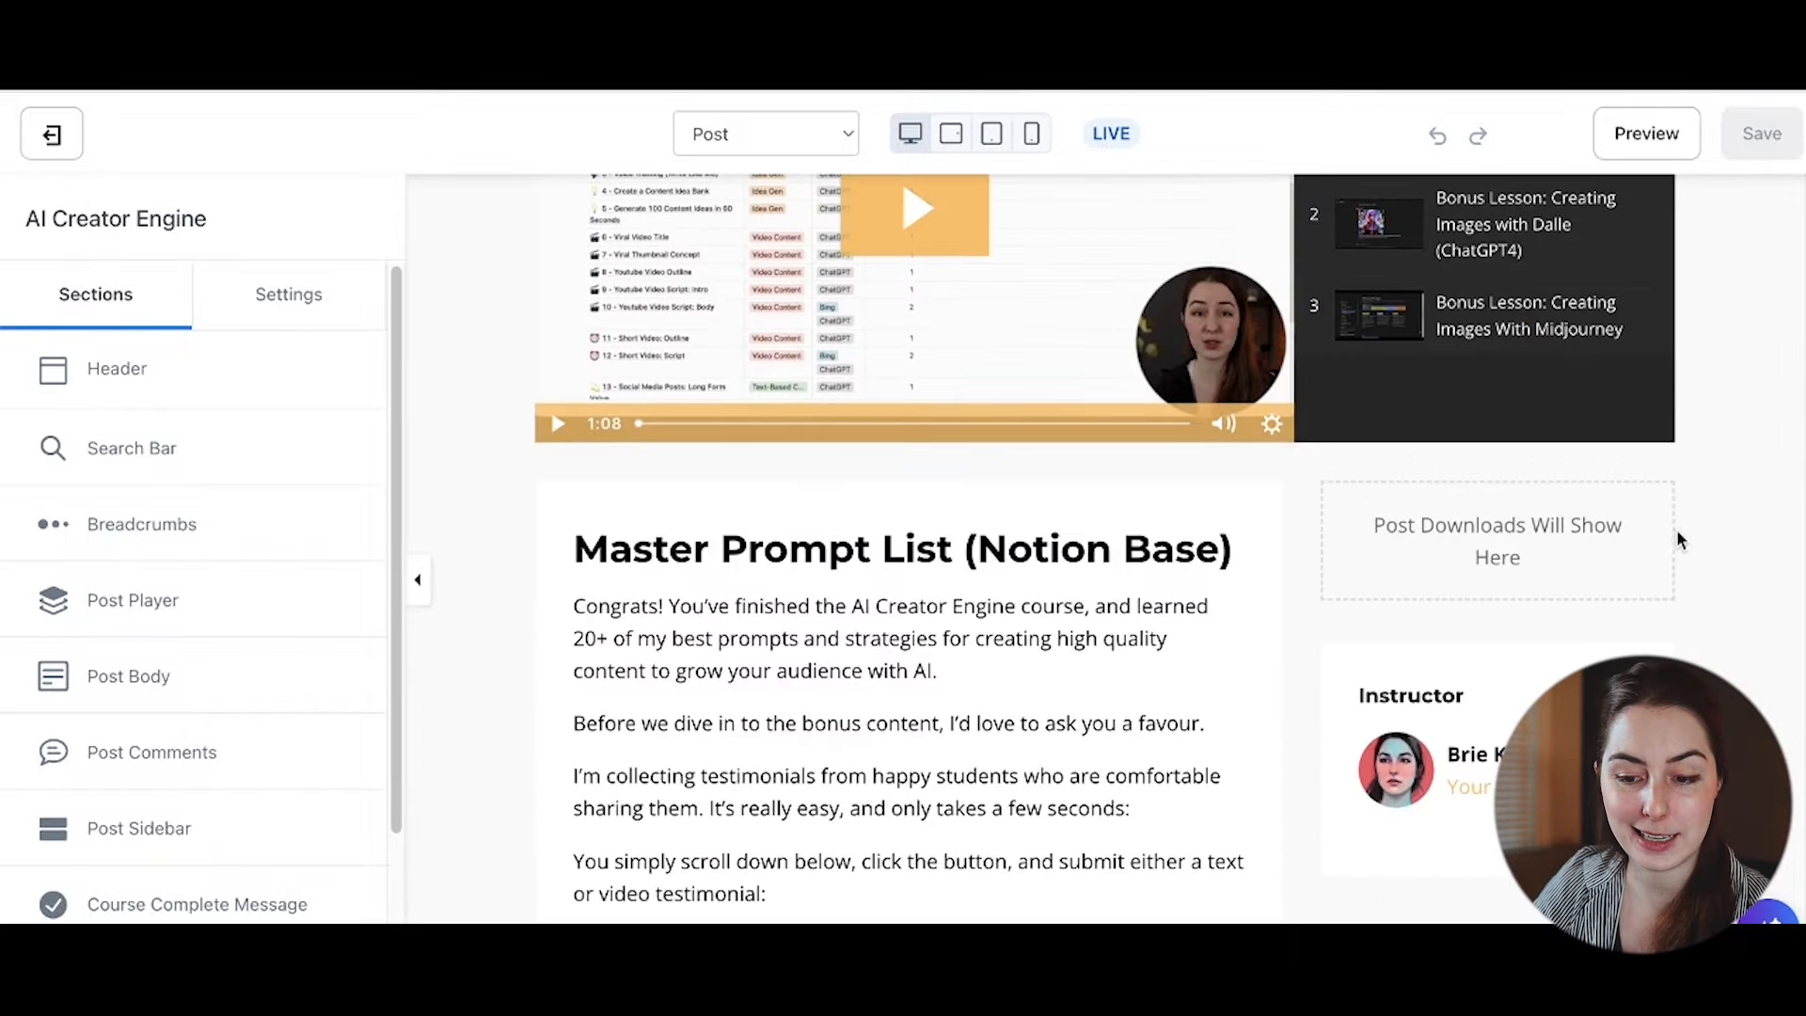
pyautogui.scroll(4, 1230, 677)
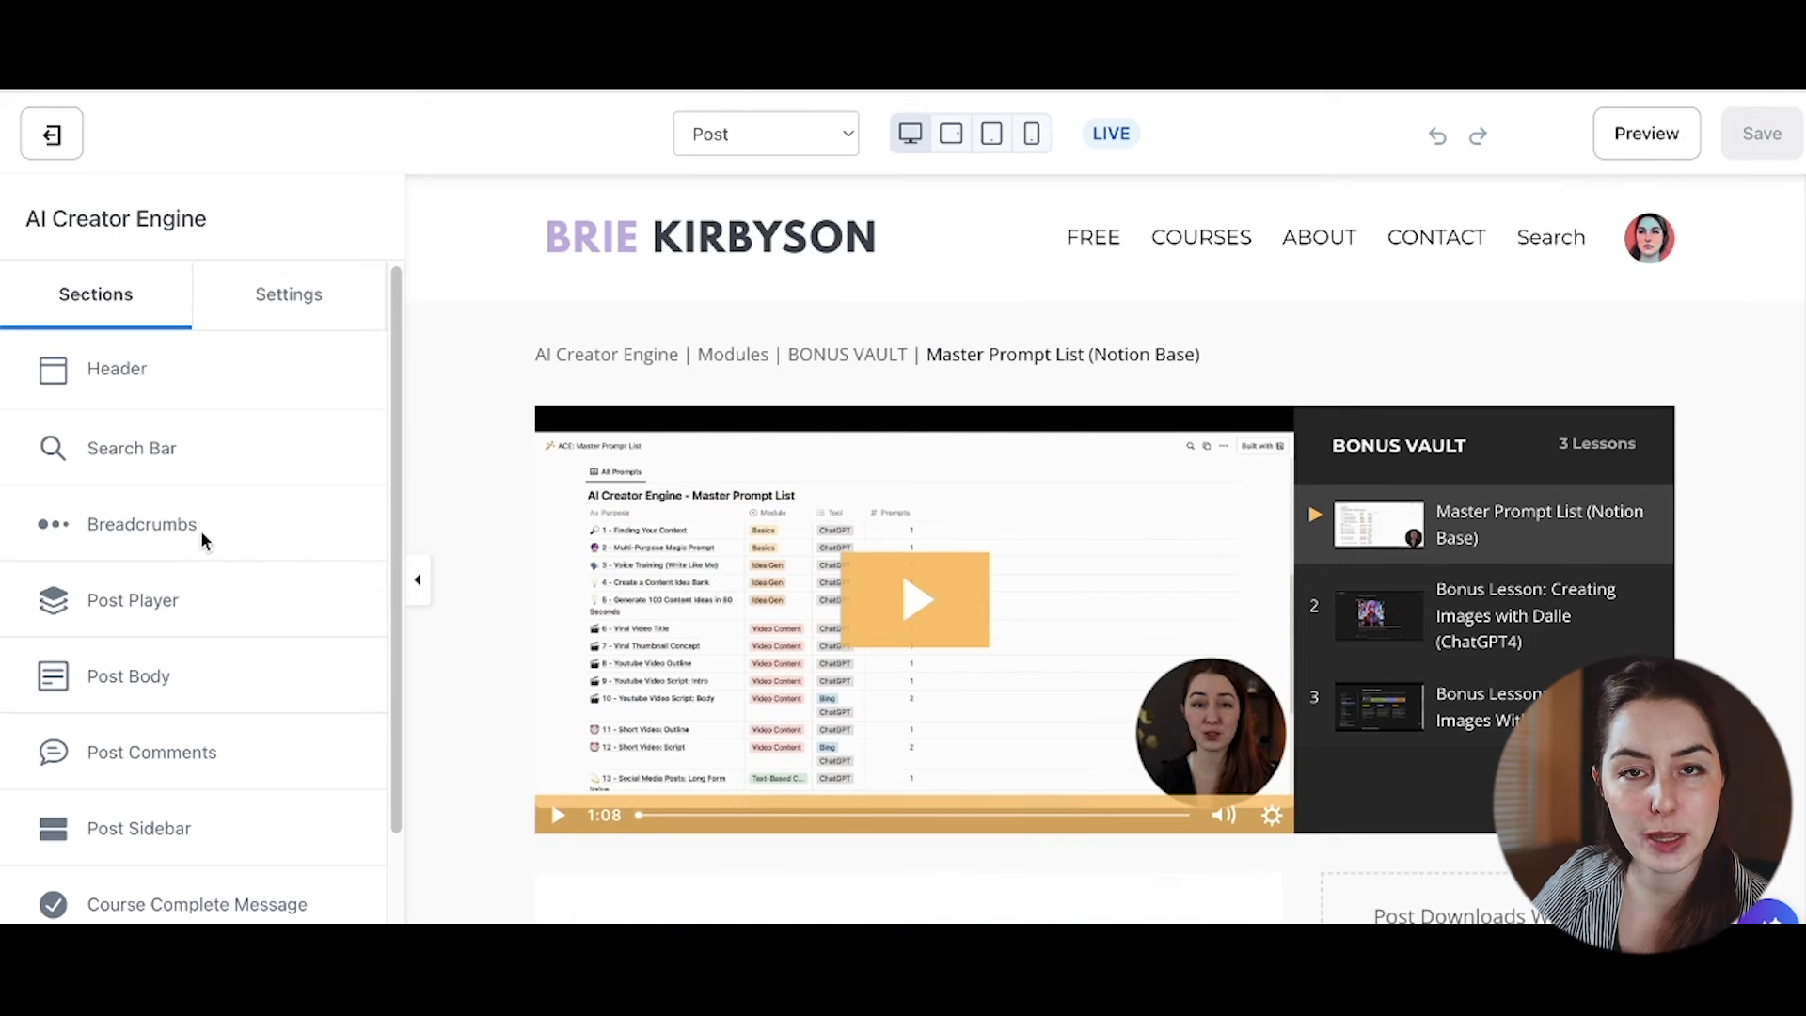
pyautogui.click(128, 676)
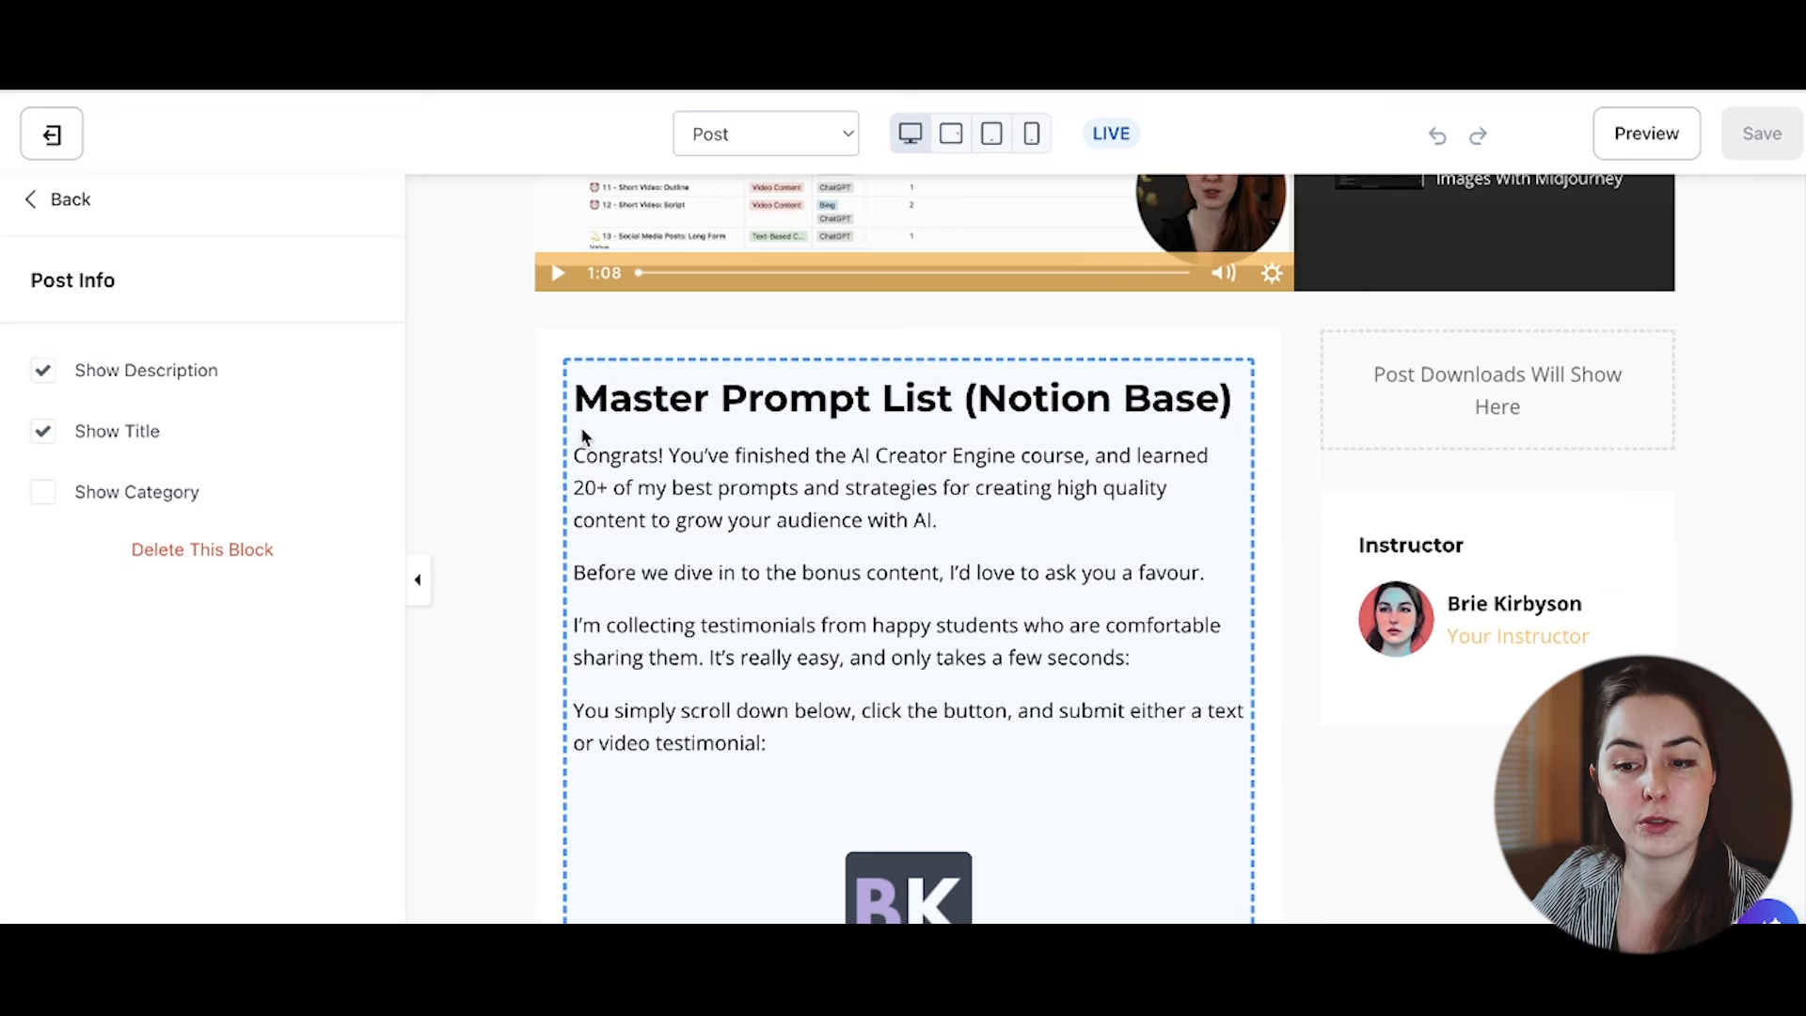
pyautogui.scroll(6, 581, 431)
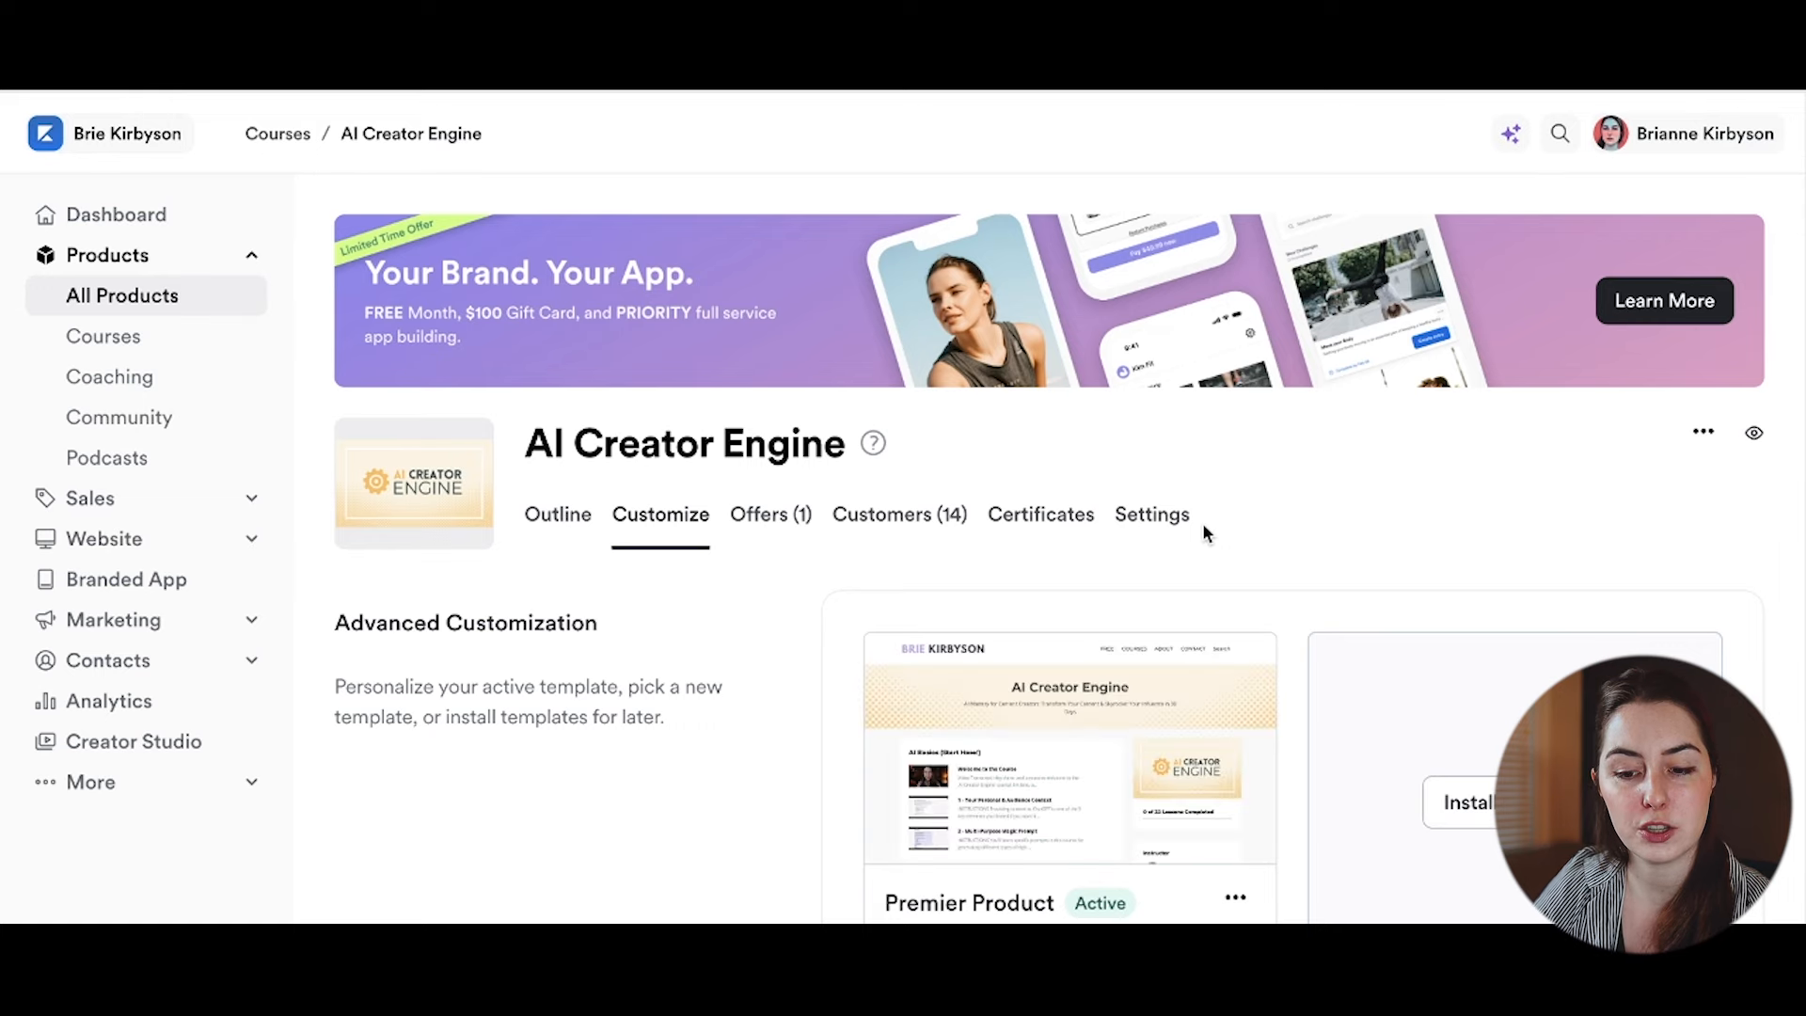
# Step: Browse the gallery of templates that can be installed for the AI Creator Engine course
pyautogui.scroll(-1, 1241, 591)
pyautogui.scroll(1, 1242, 591)
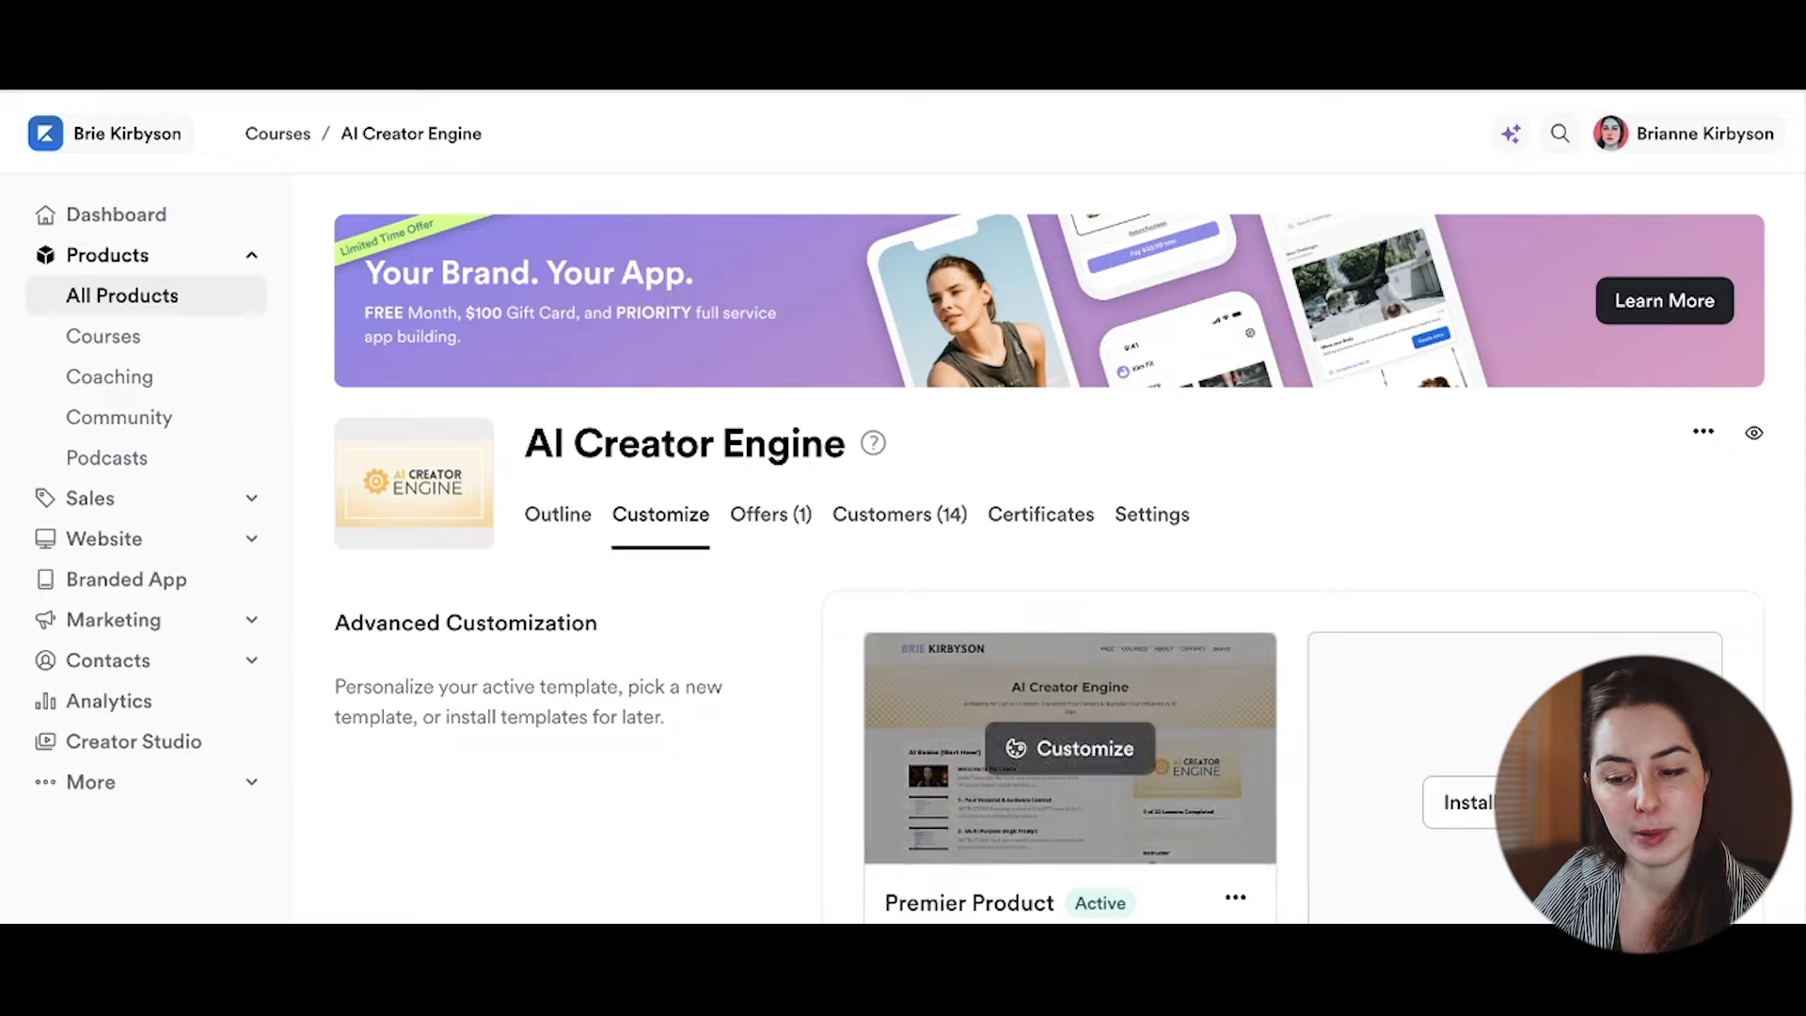
pyautogui.click(1453, 802)
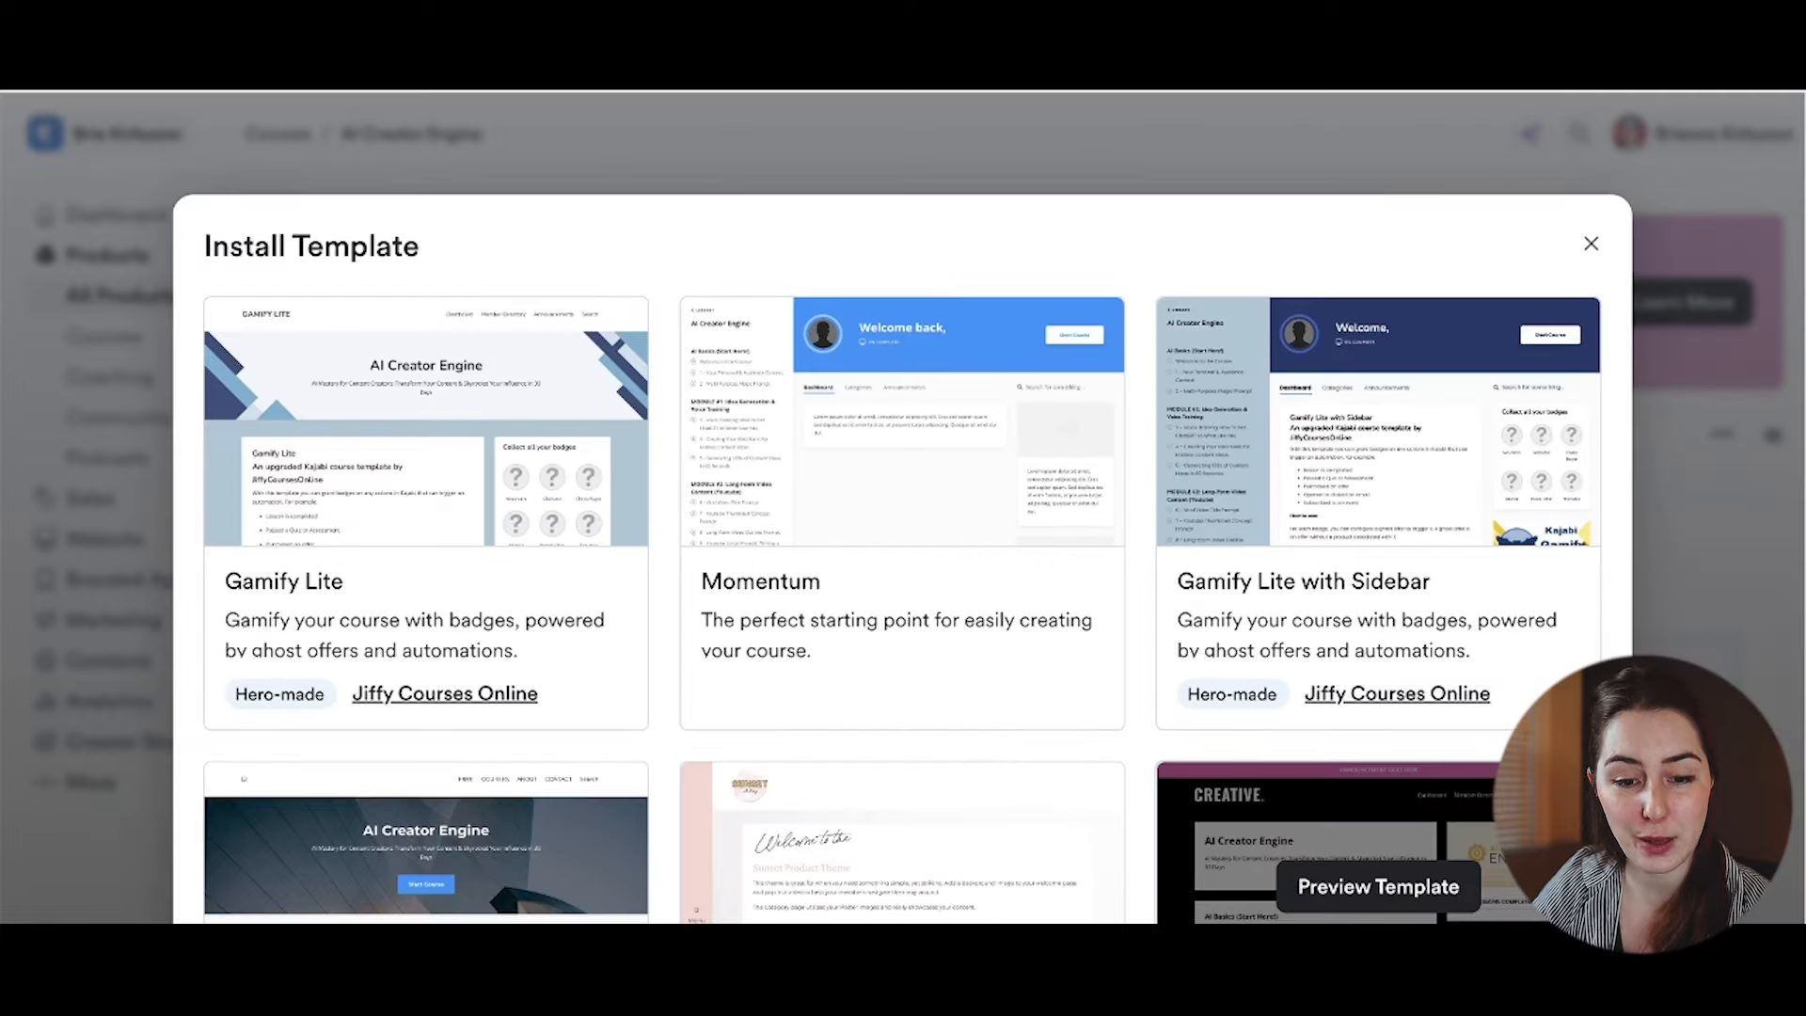
pyautogui.scroll(-3, 1251, 465)
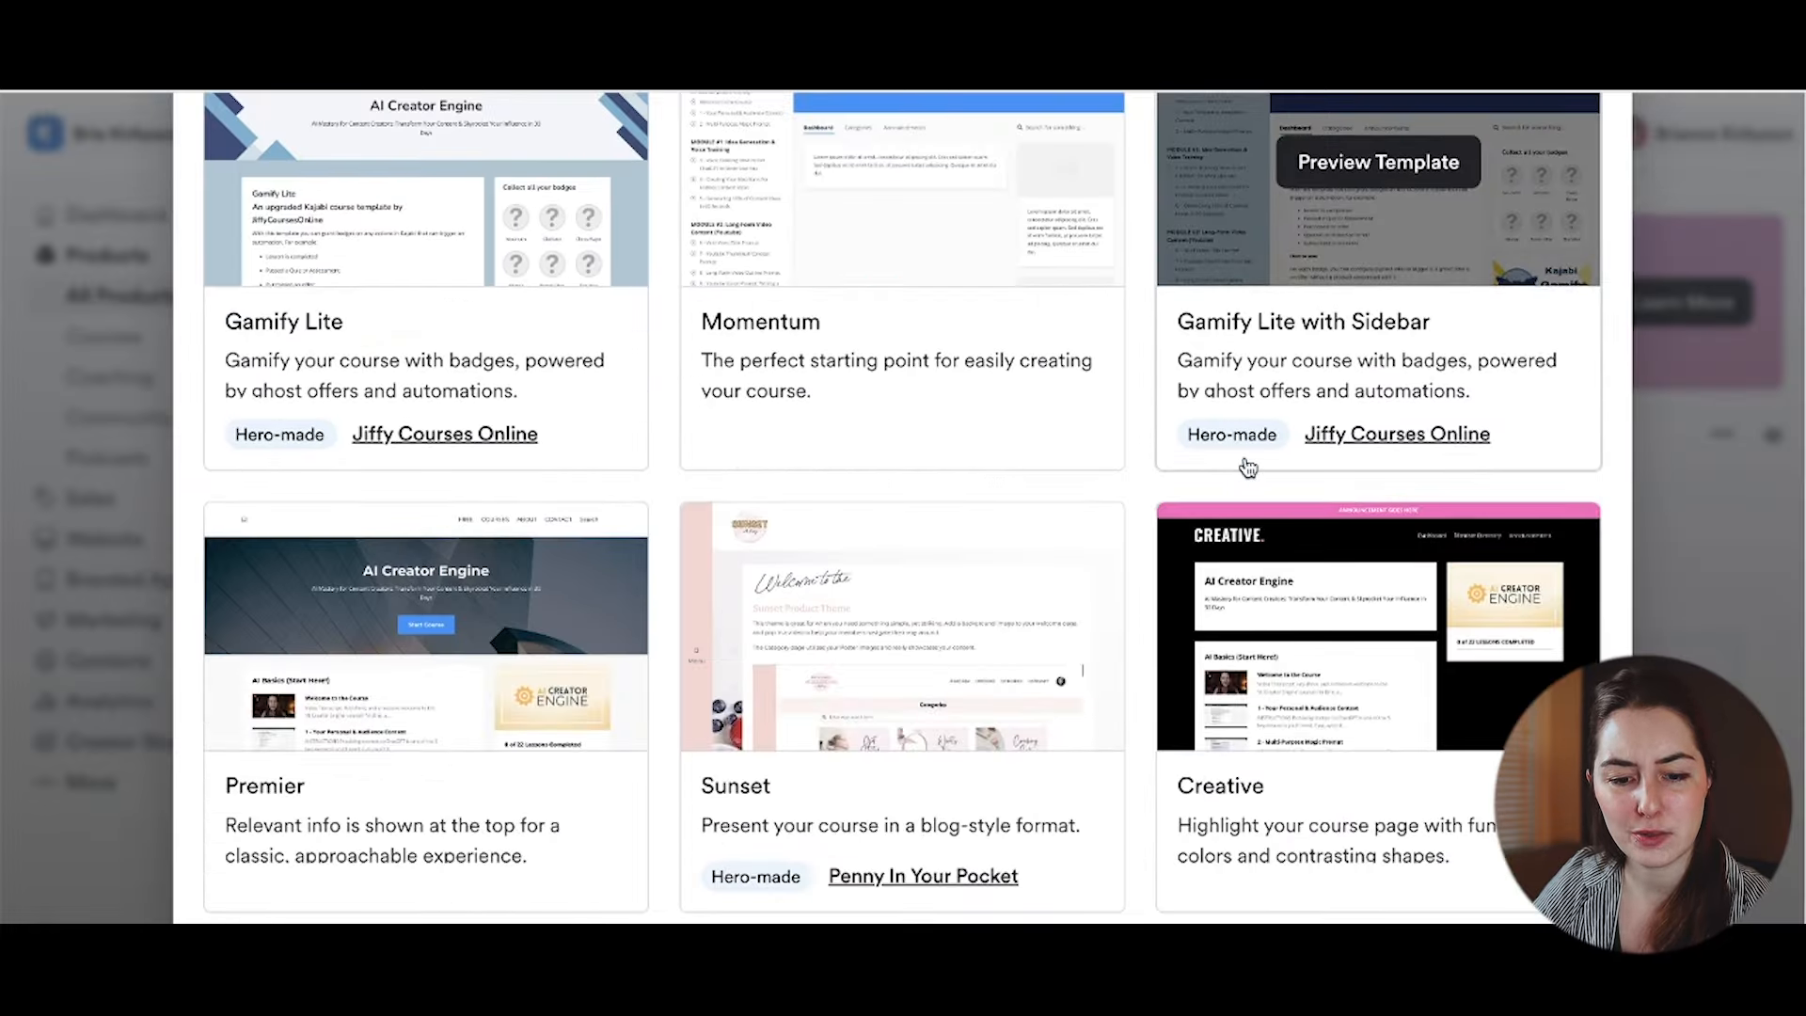
pyautogui.scroll(3, 1251, 459)
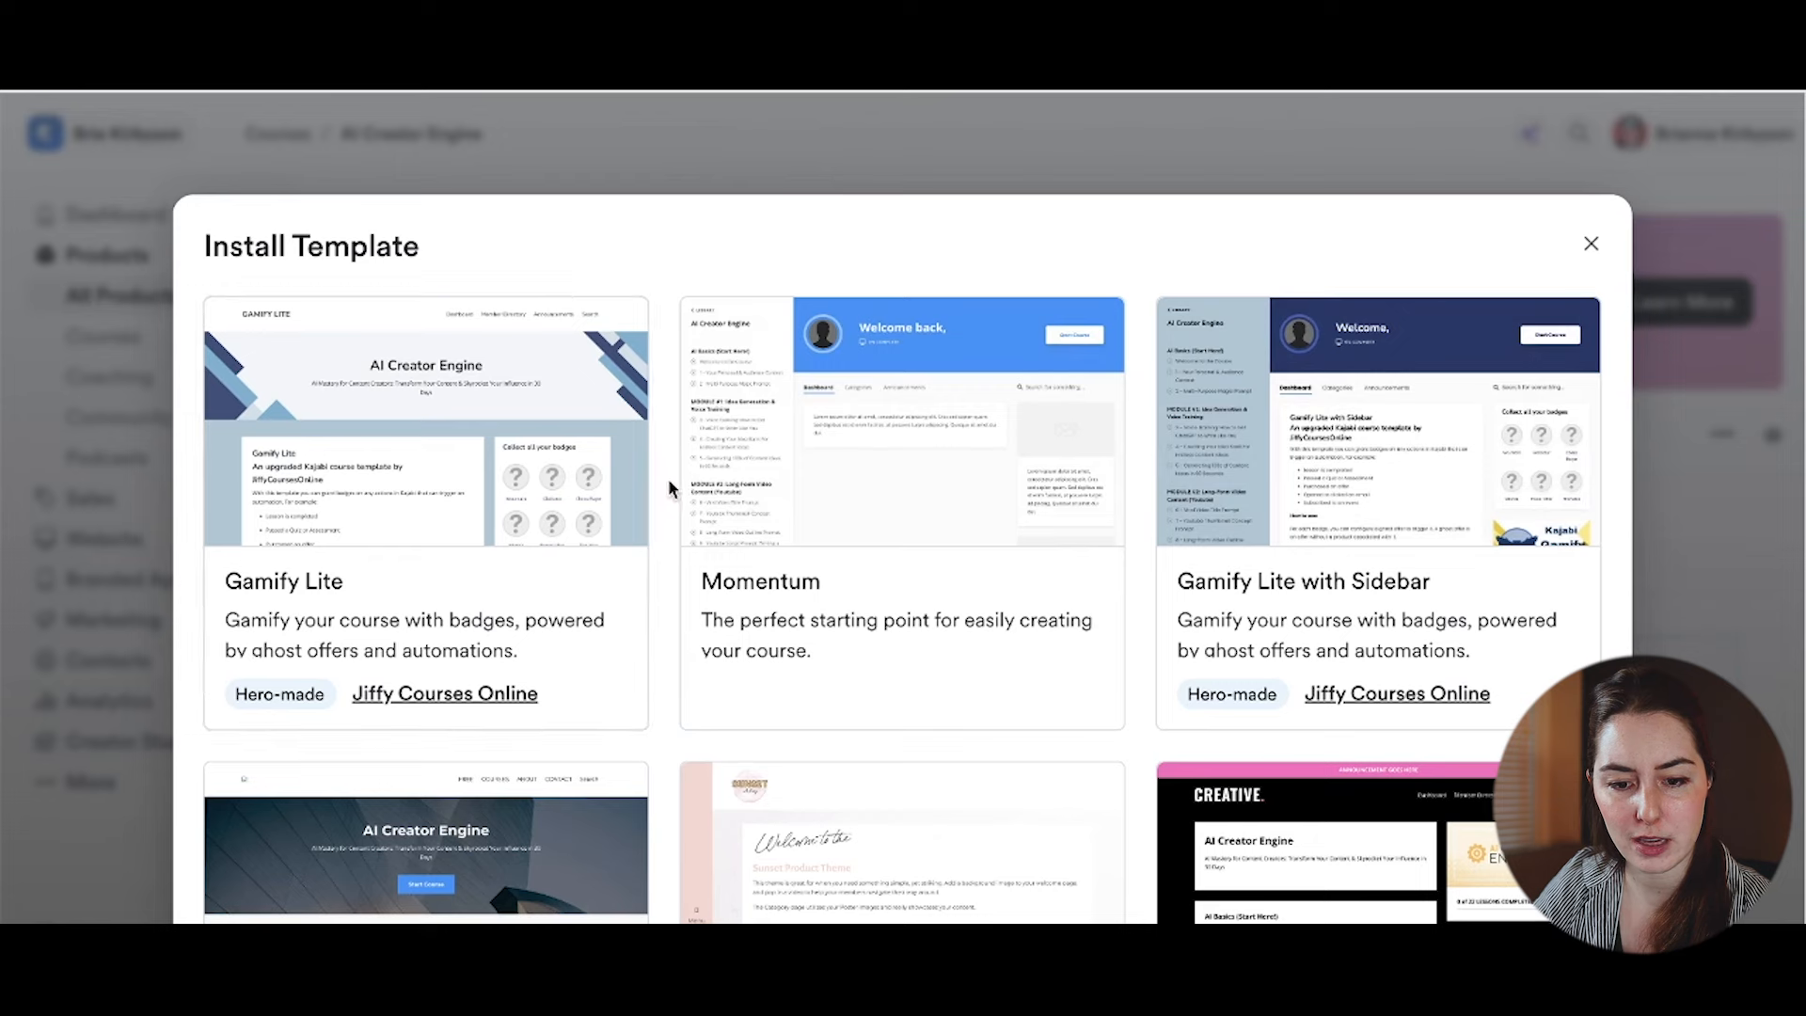
# Step: Preview the Momentum template with its course outline sidebar, and close the template gallery without installing anything
pyautogui.moveTo(884, 448)
pyautogui.click(932, 436)
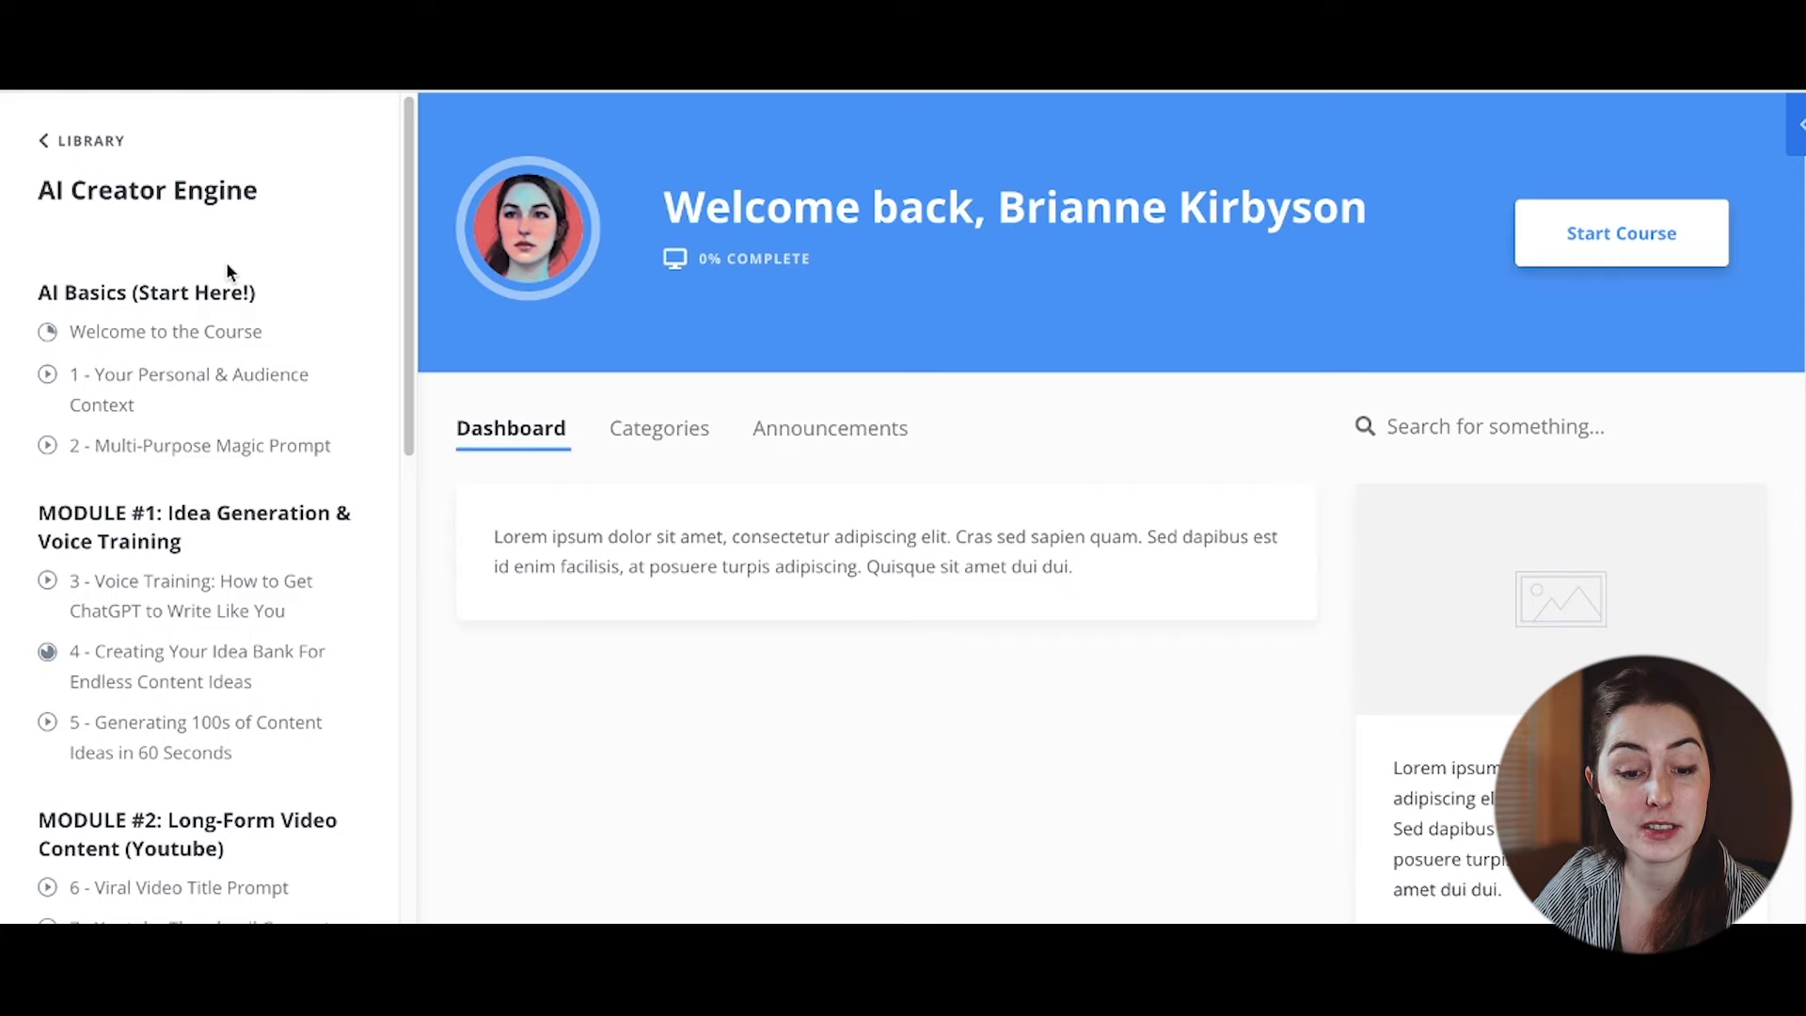
pyautogui.scroll(-10, 227, 269)
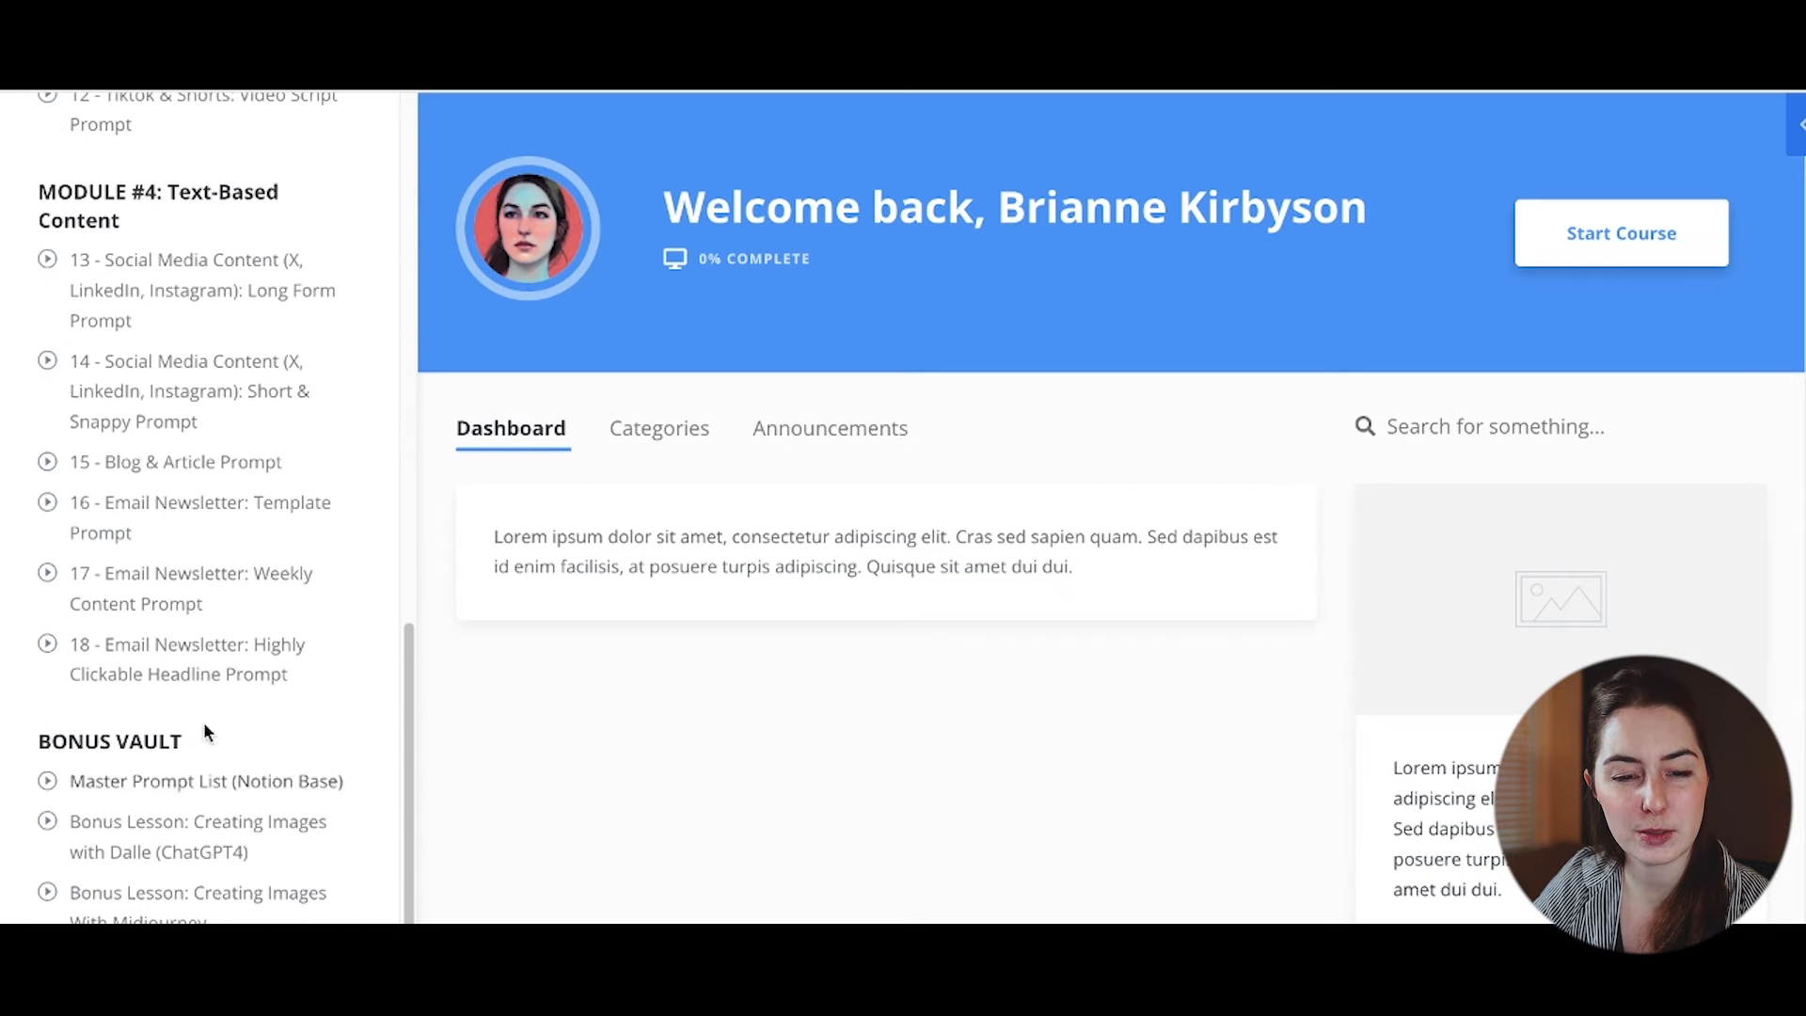
pyautogui.scroll(10, 242, 506)
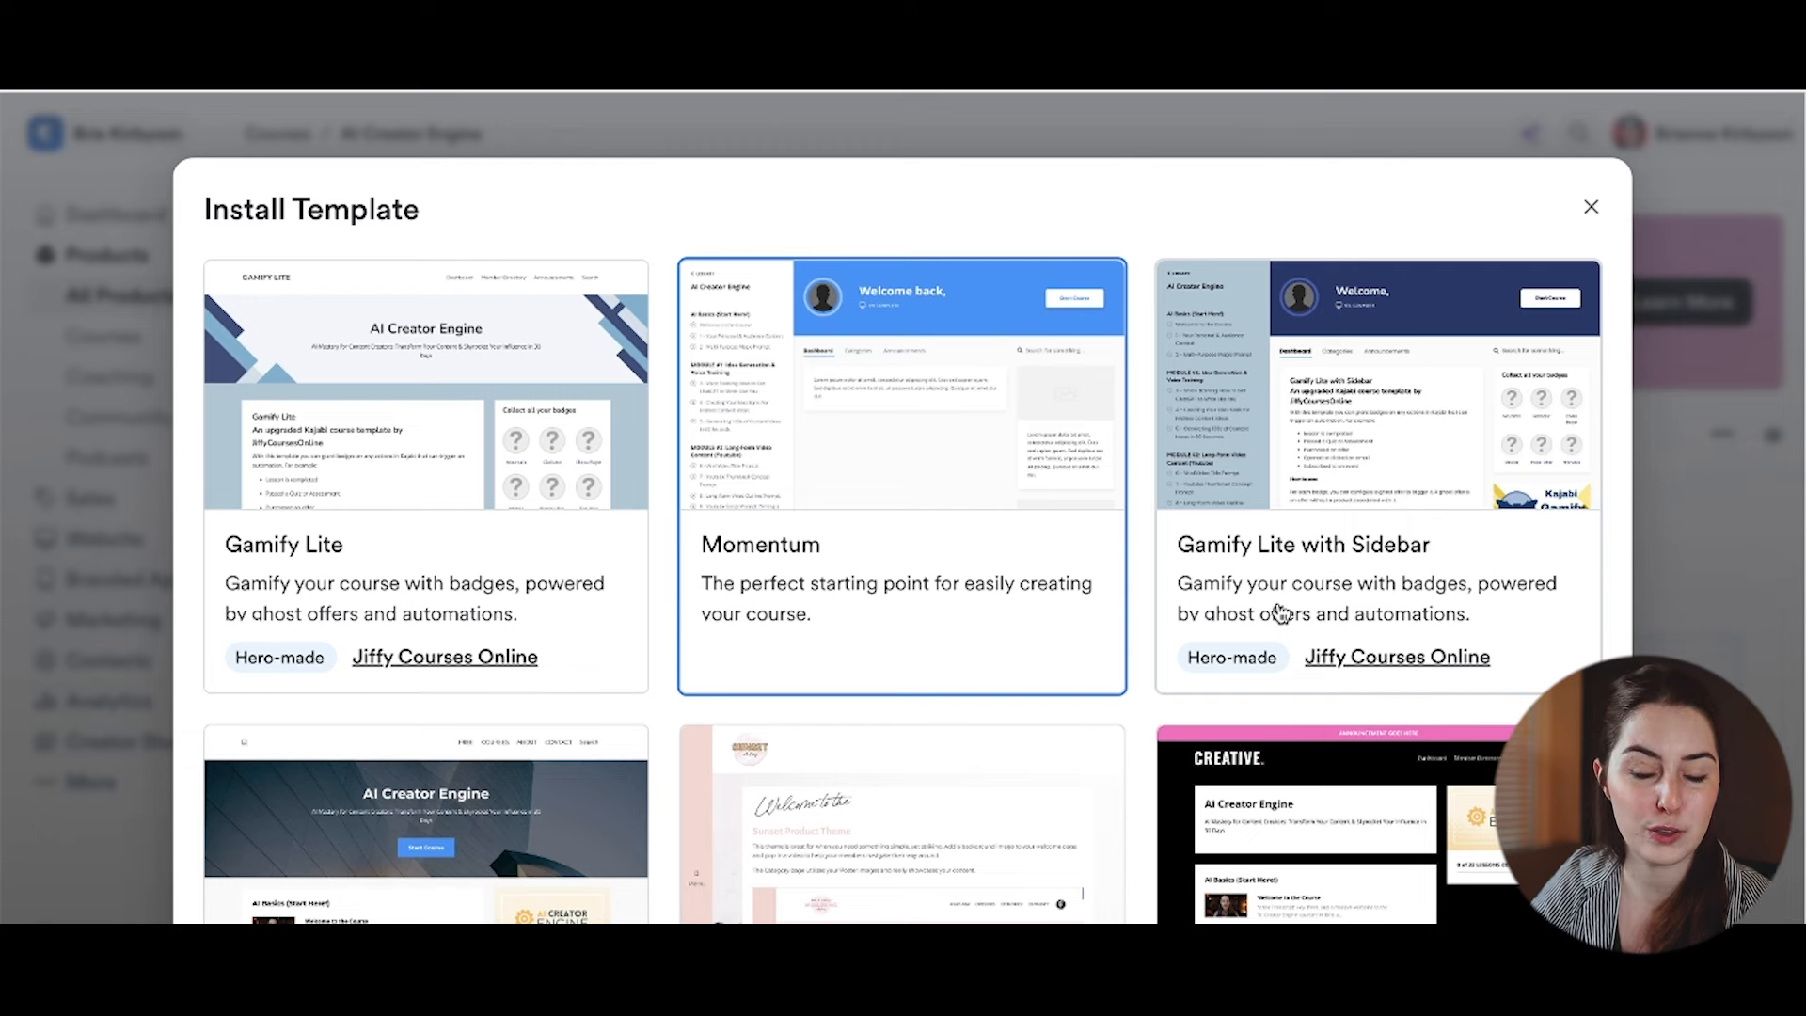
pyautogui.click(1590, 206)
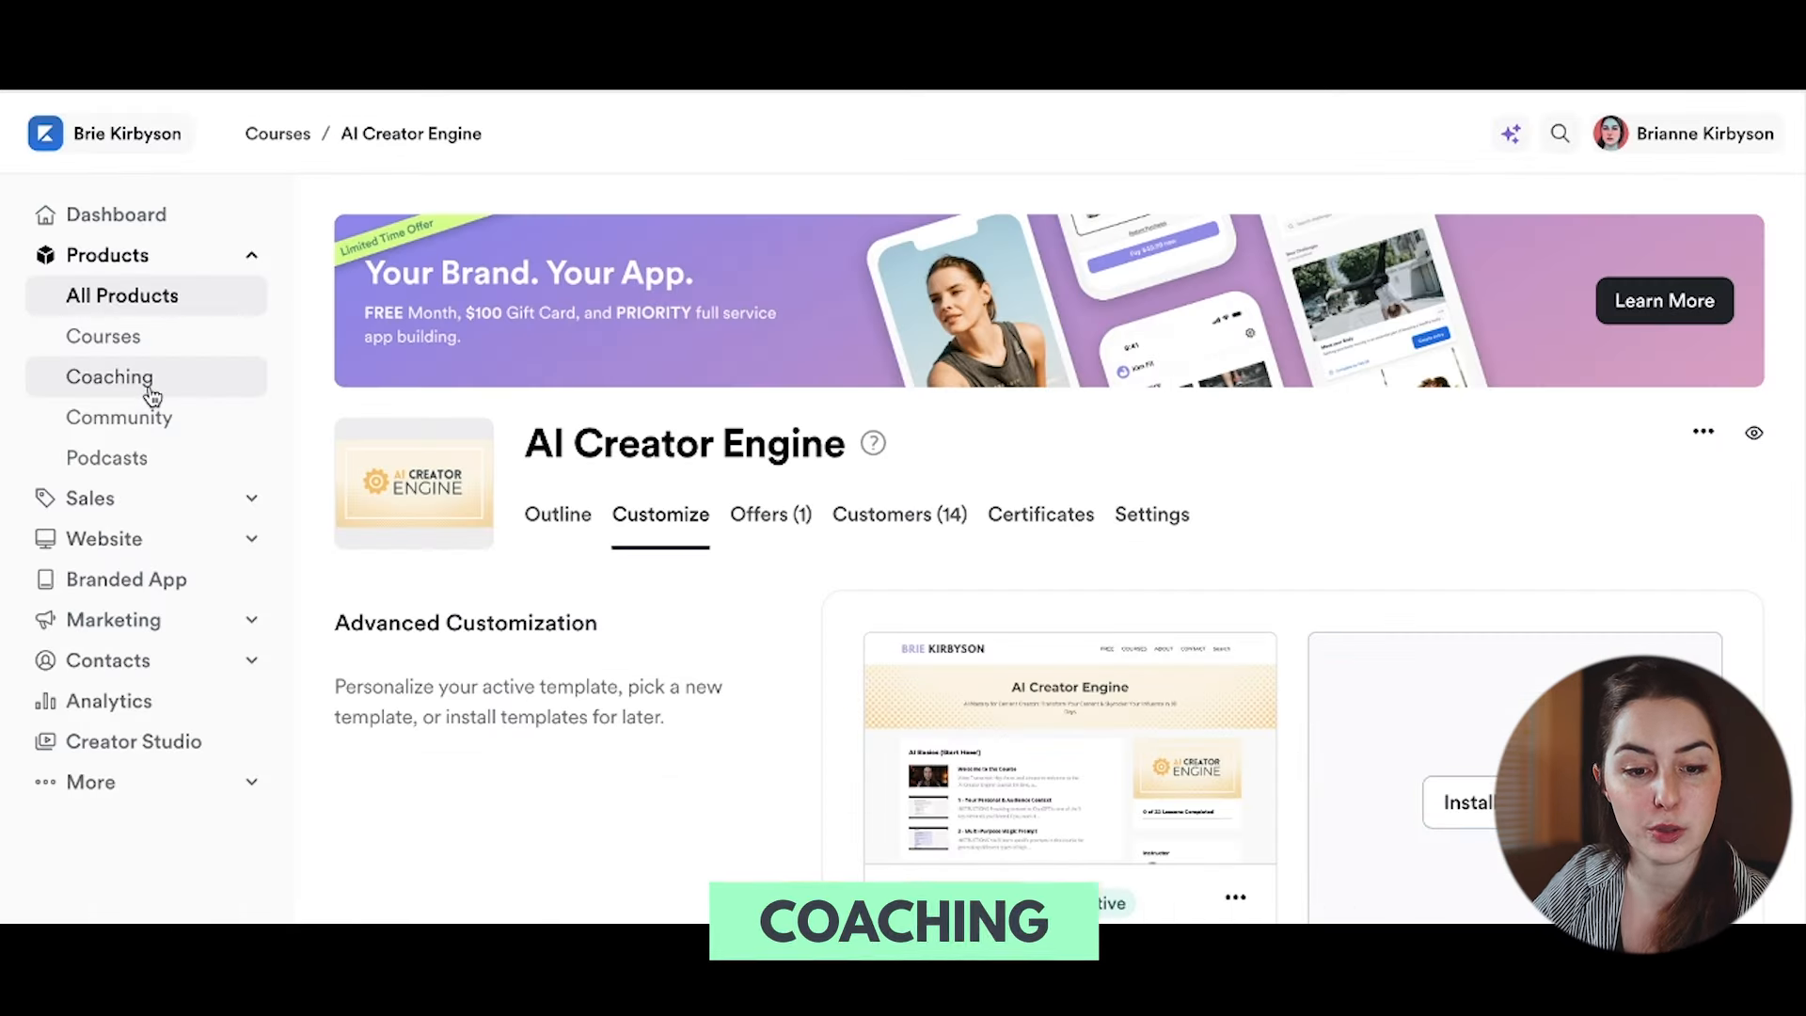
# Step: Start a new coaching program titled "Test" and compare the setup options for 1:1 Coaching and Group Coaching
pyautogui.click(150, 393)
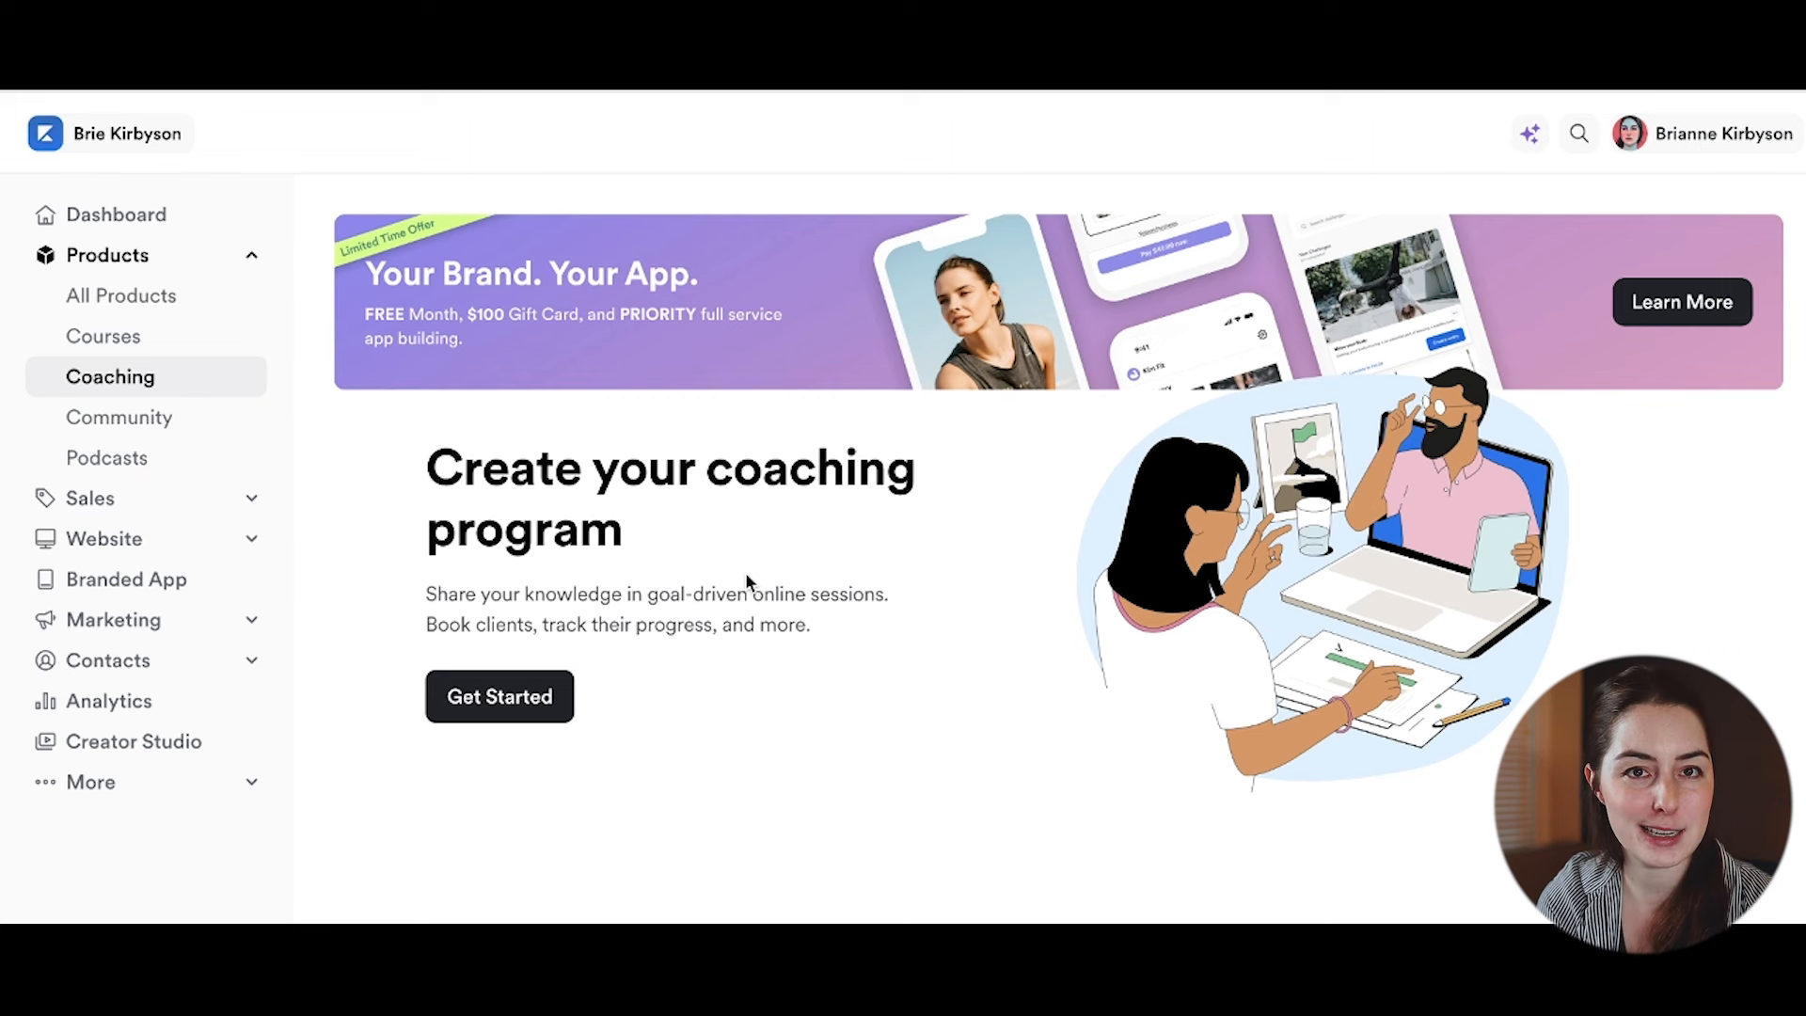
pyautogui.click(550, 713)
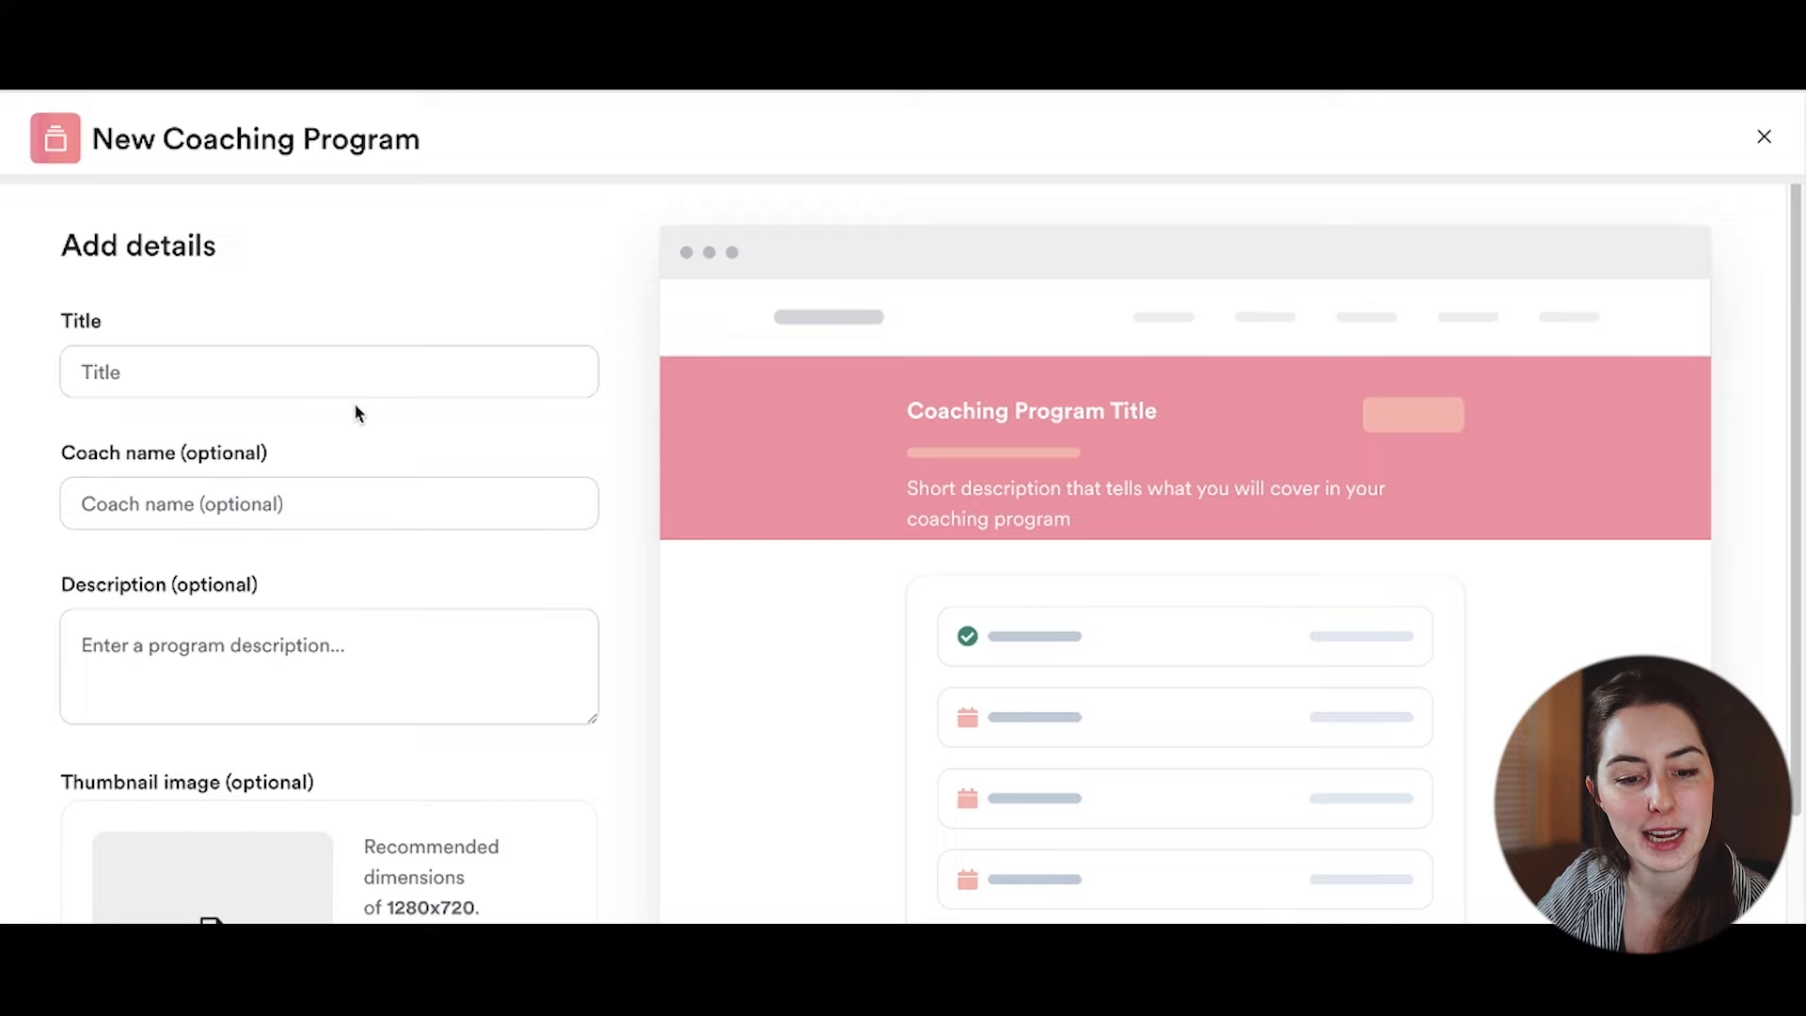
pyautogui.scroll(-2, 362, 406)
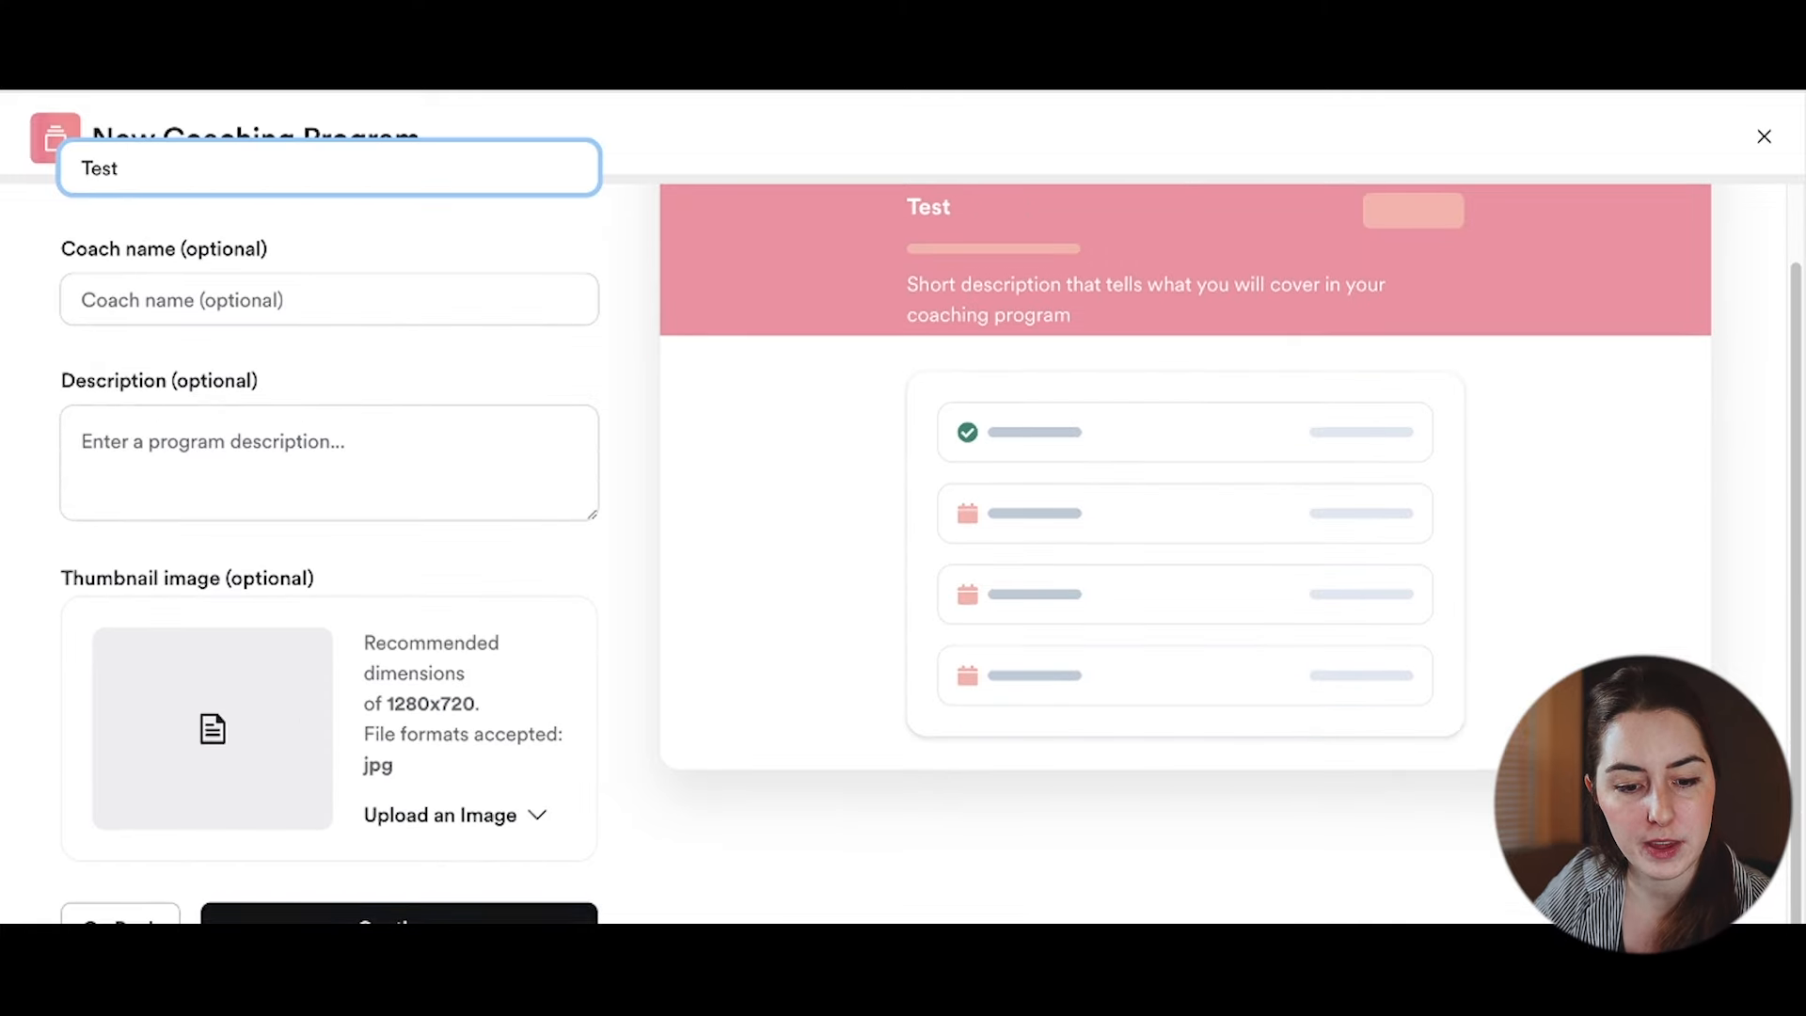
pyautogui.click(399, 920)
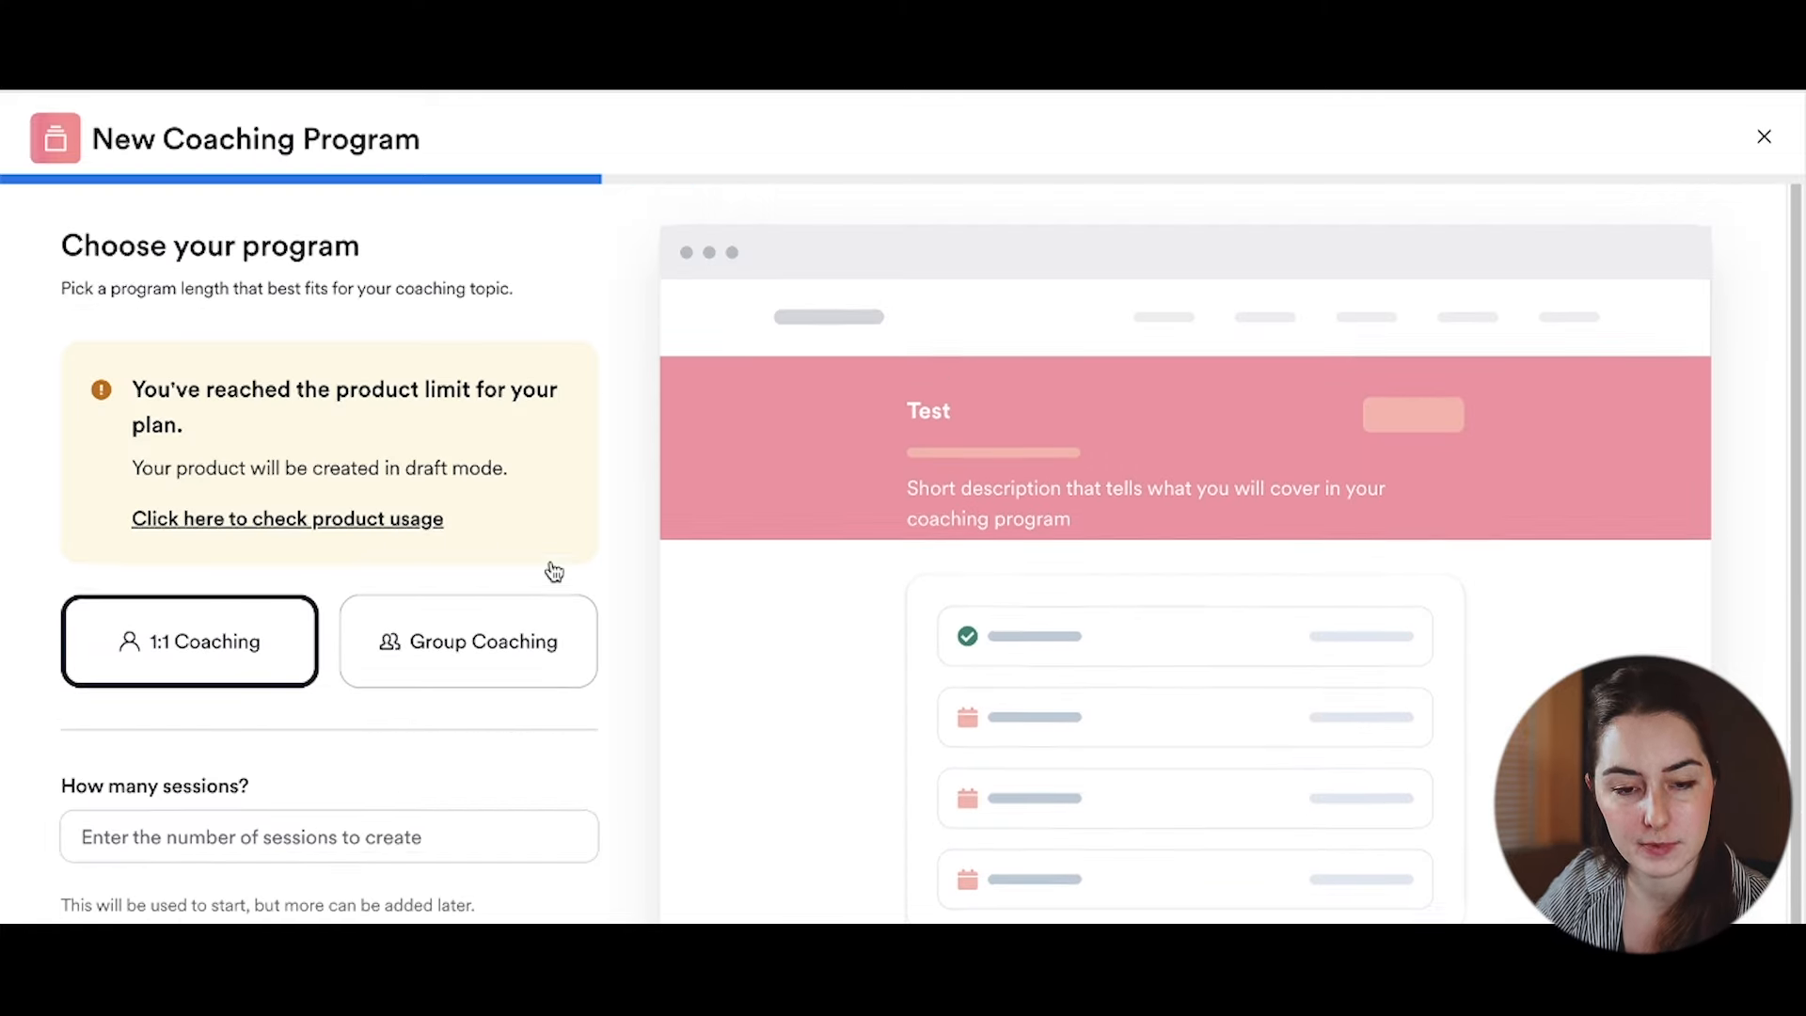
pyautogui.click(468, 632)
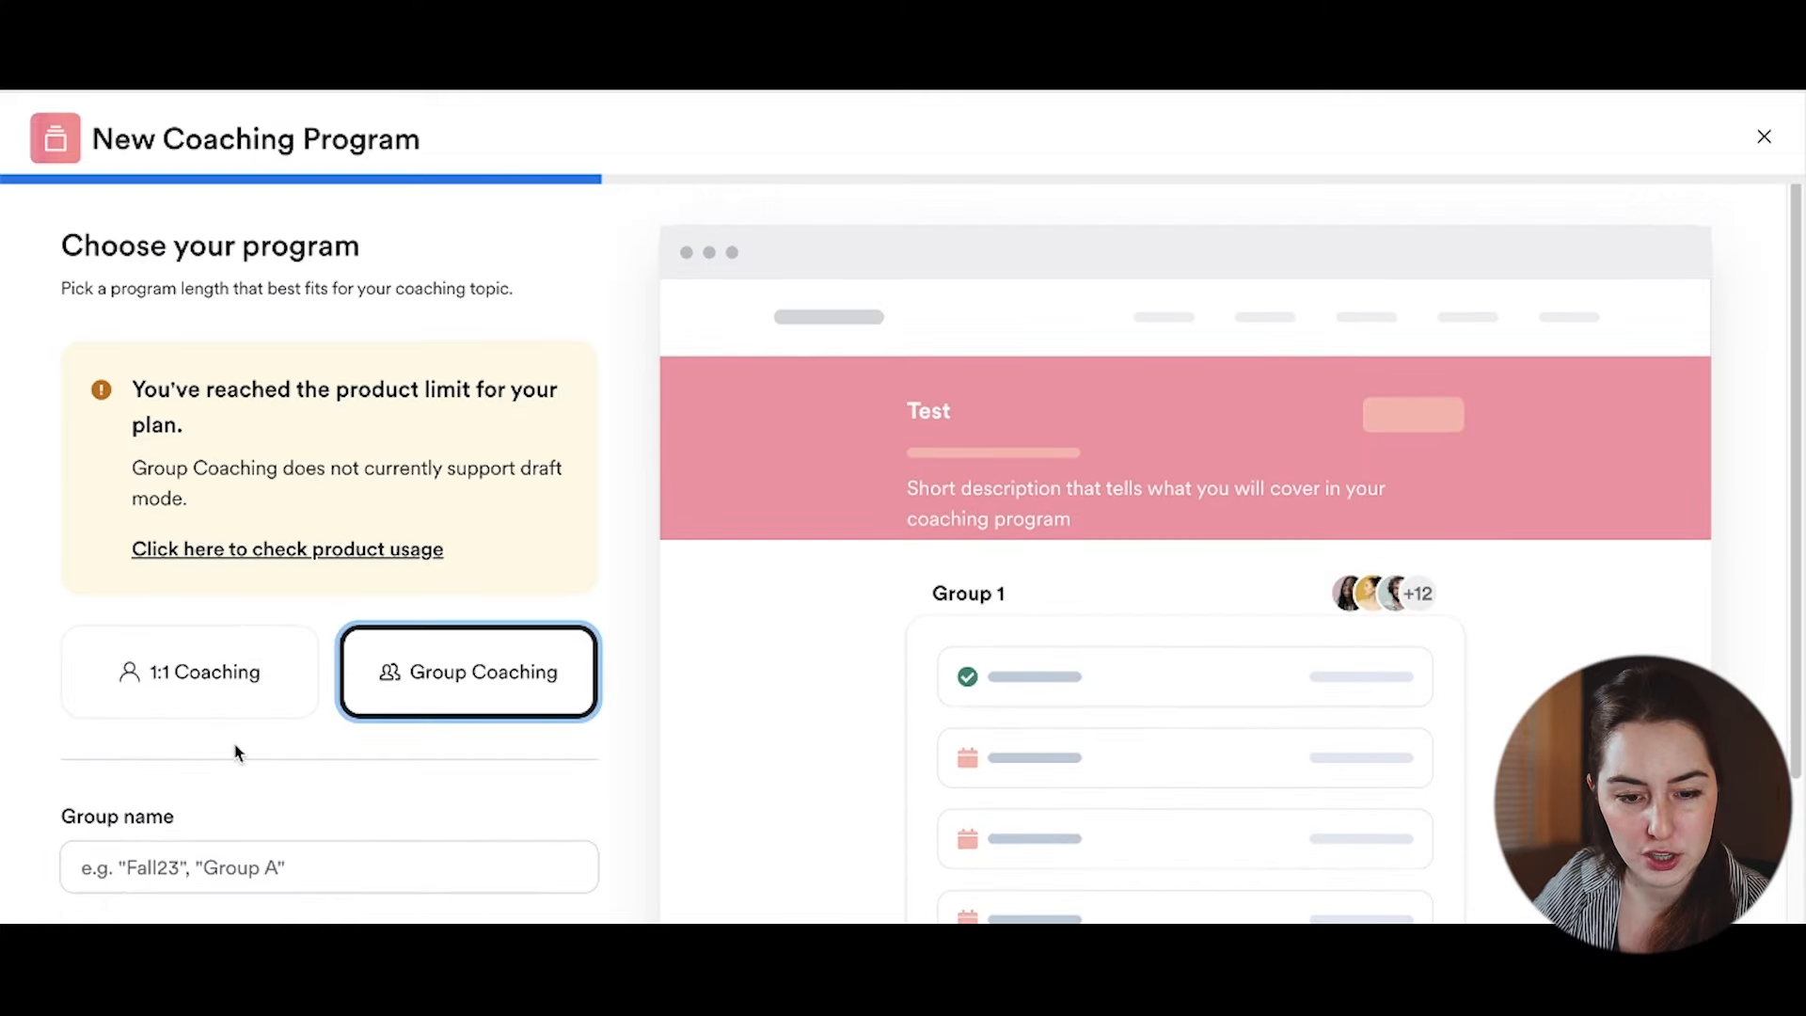
pyautogui.click(247, 704)
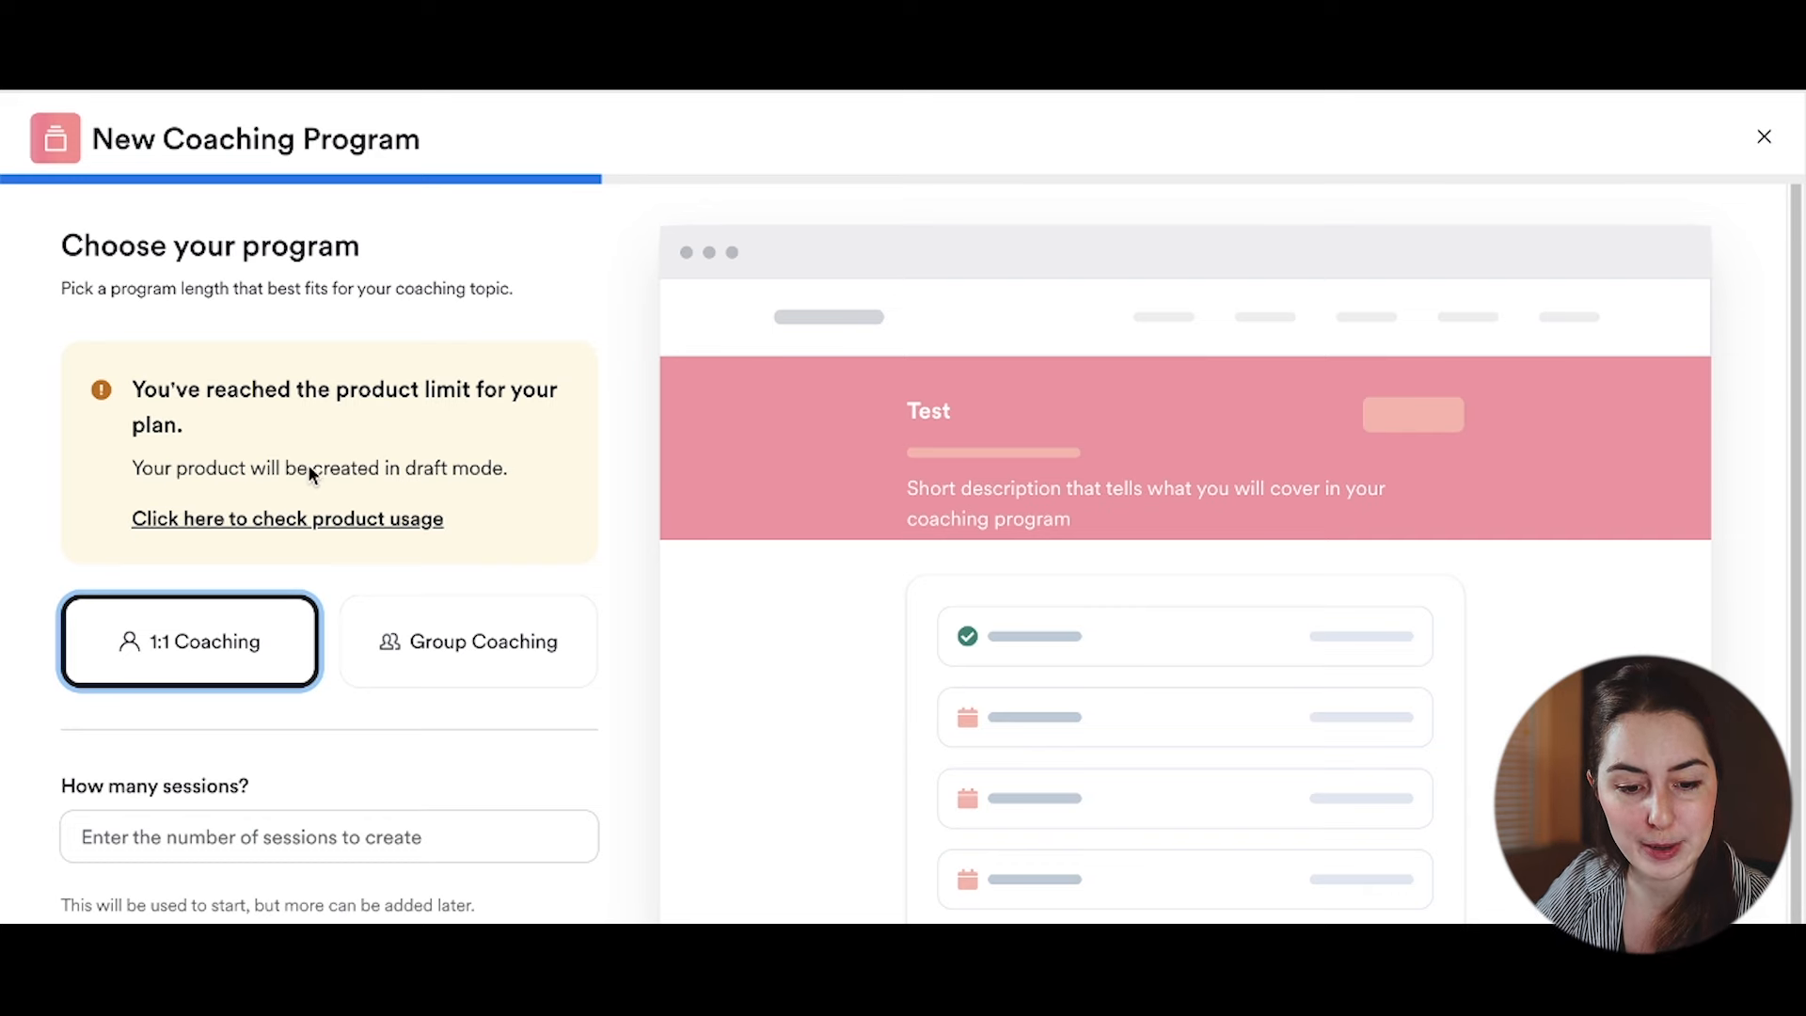
pyautogui.scroll(-1, 436, 588)
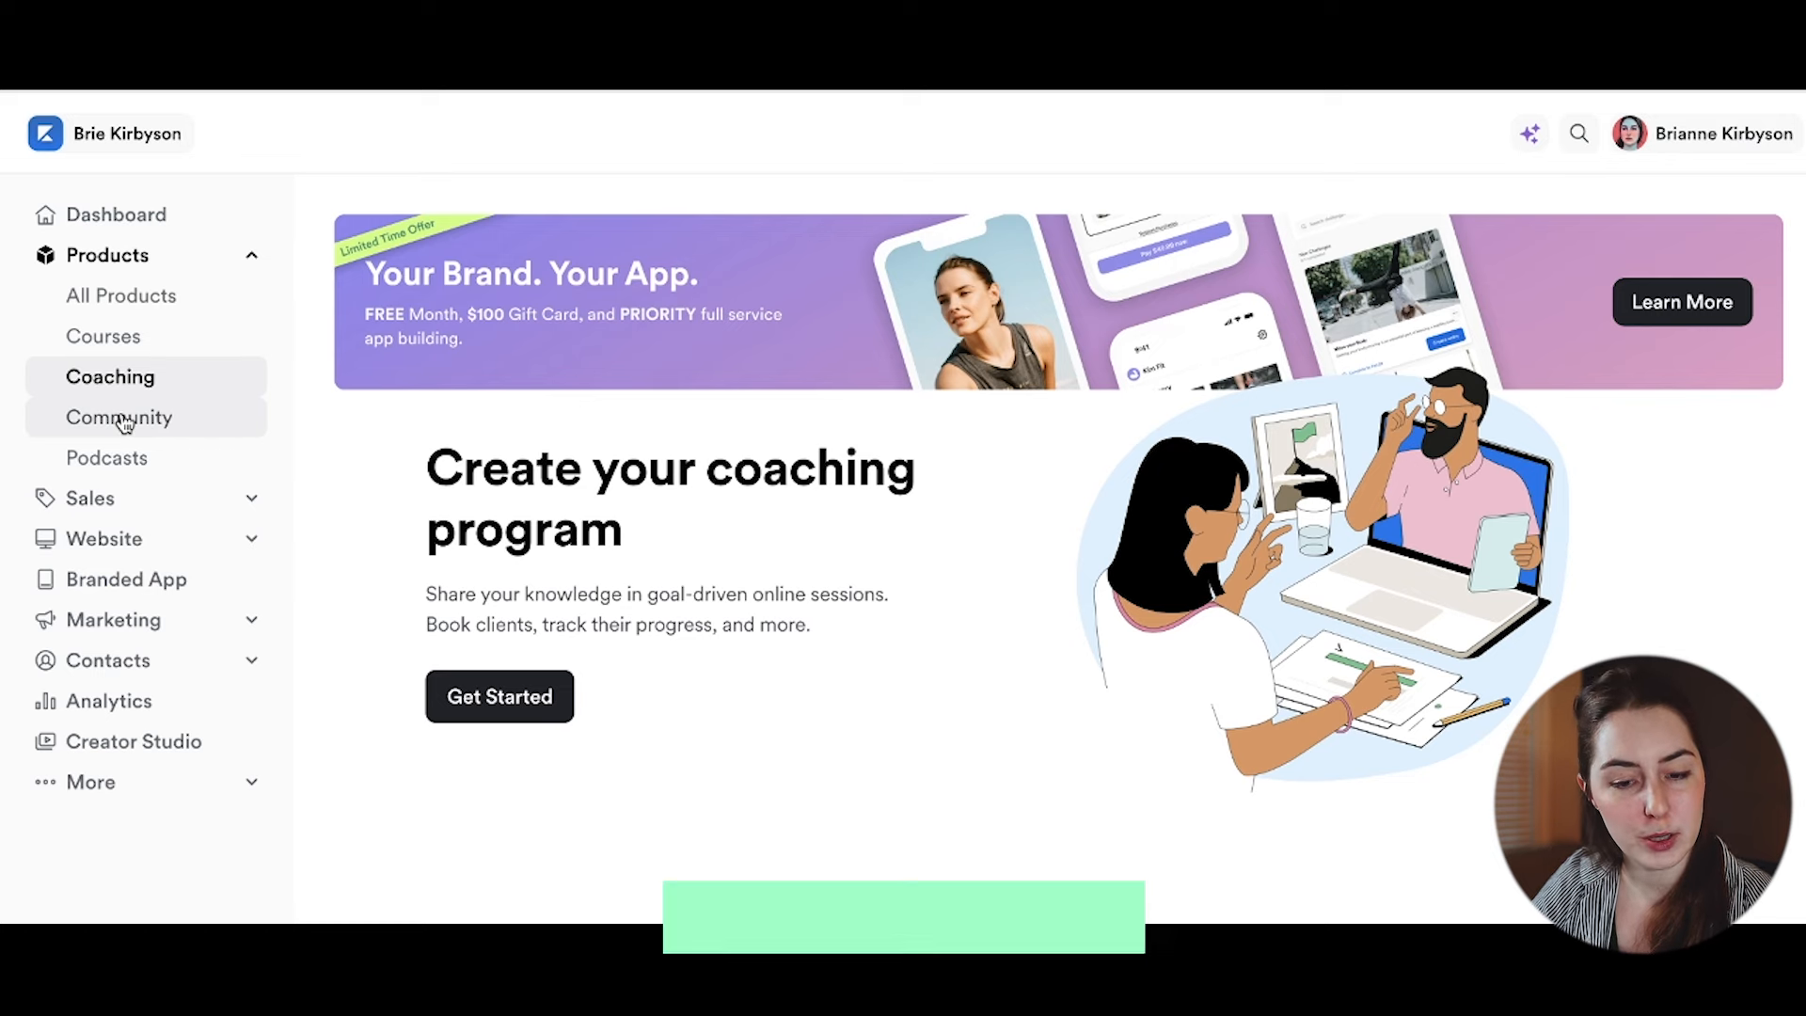
# Step: View how a community product is started and open the Podcasts product section
pyautogui.click(124, 420)
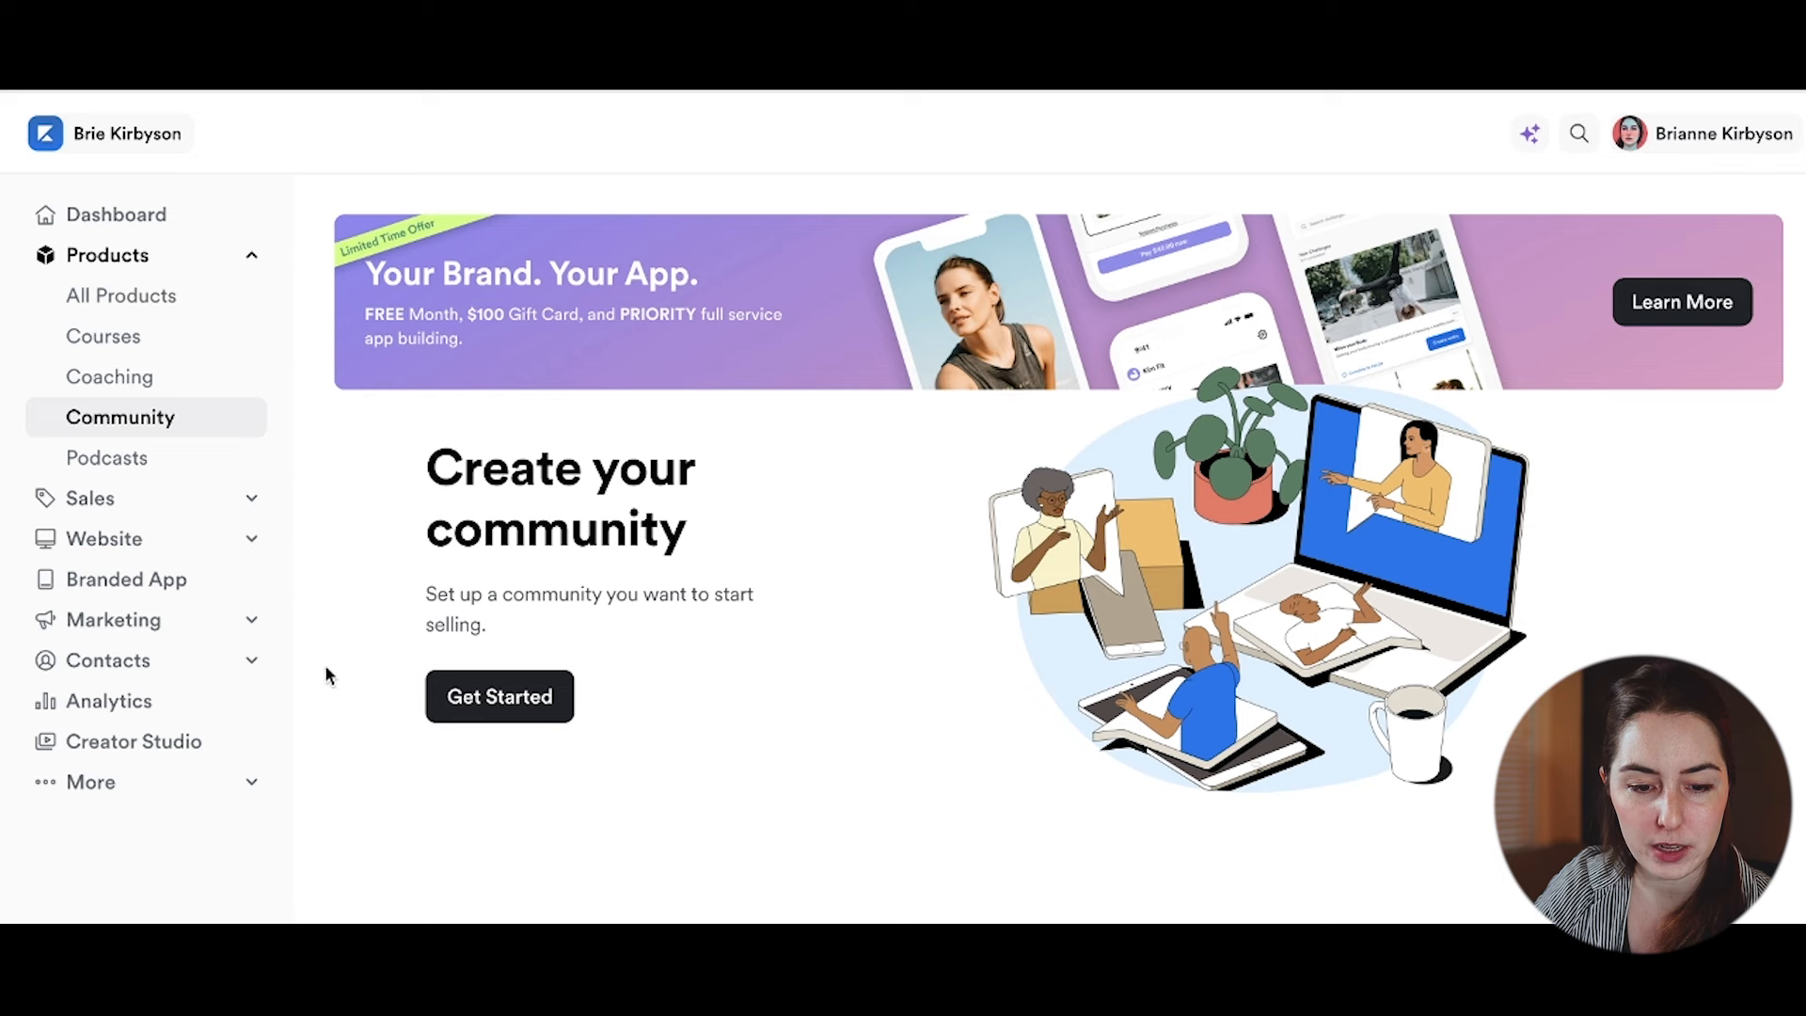
pyautogui.click(524, 715)
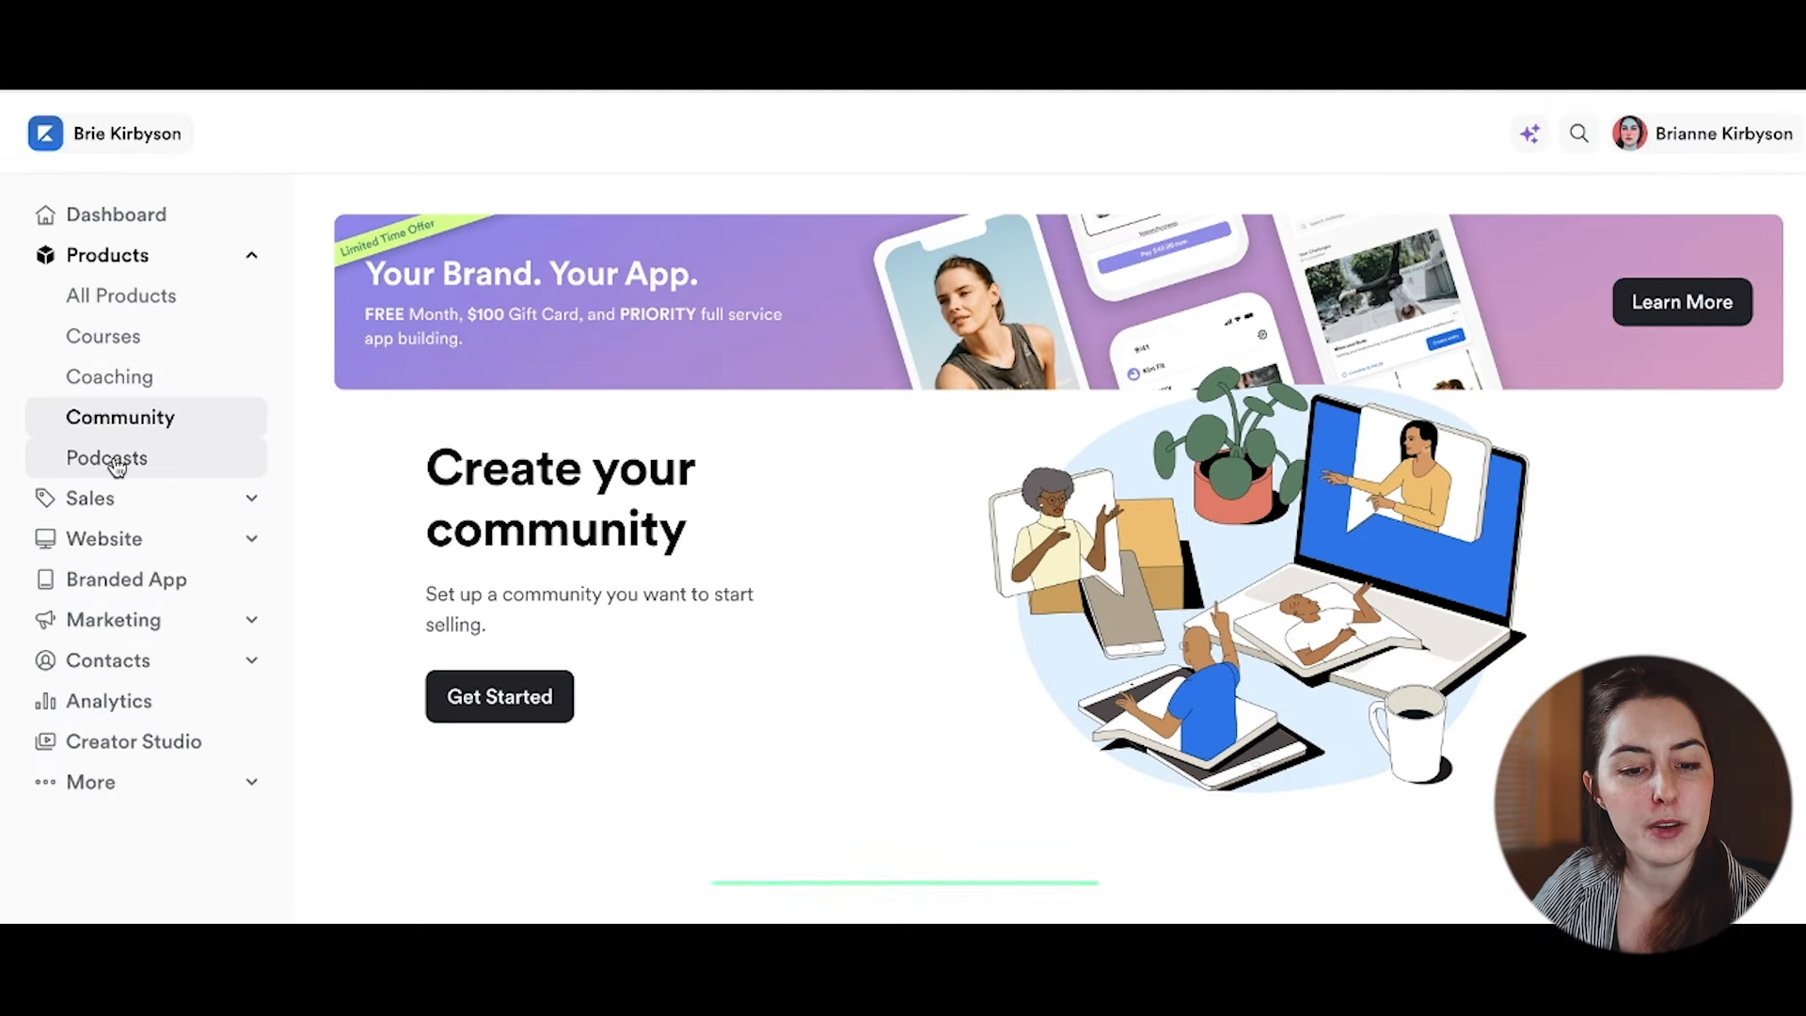
pyautogui.click(113, 461)
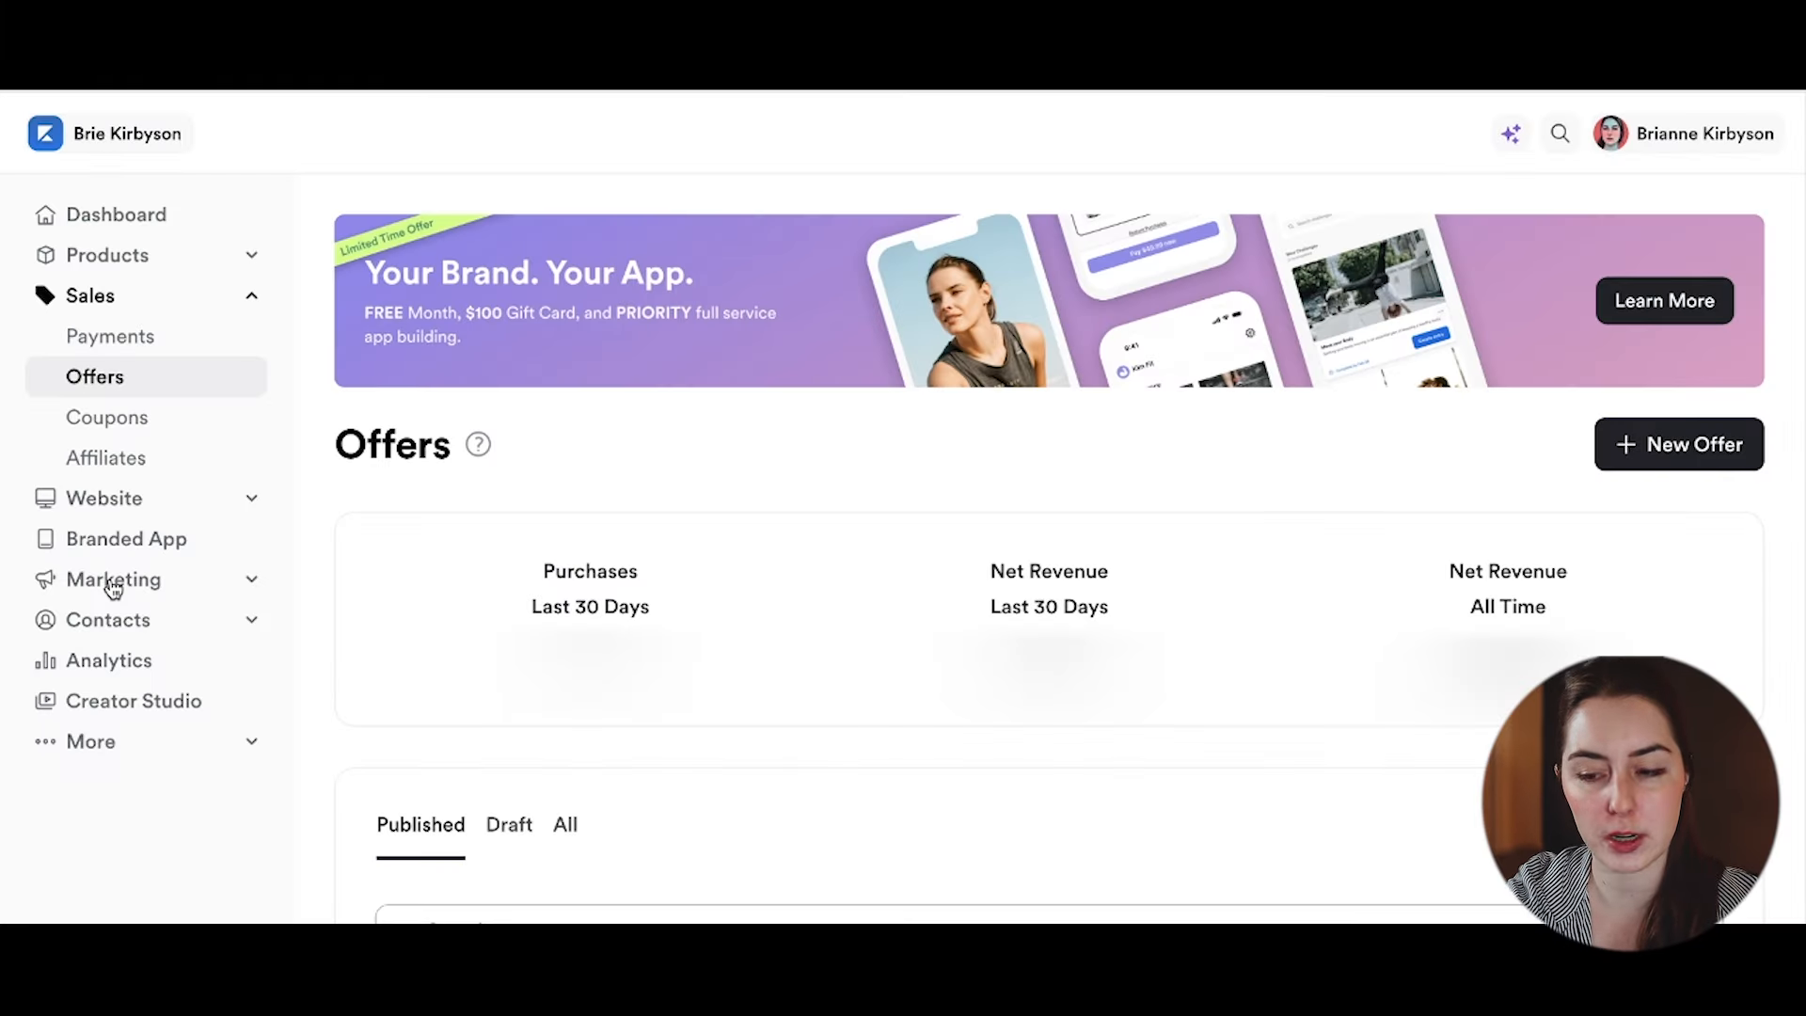
# Step: Examine the published offers with their prices, quantities sold, net revenue and status
pyautogui.scroll(-7, 1120, 461)
pyautogui.scroll(7, 1120, 461)
pyautogui.scroll(-5, 1125, 459)
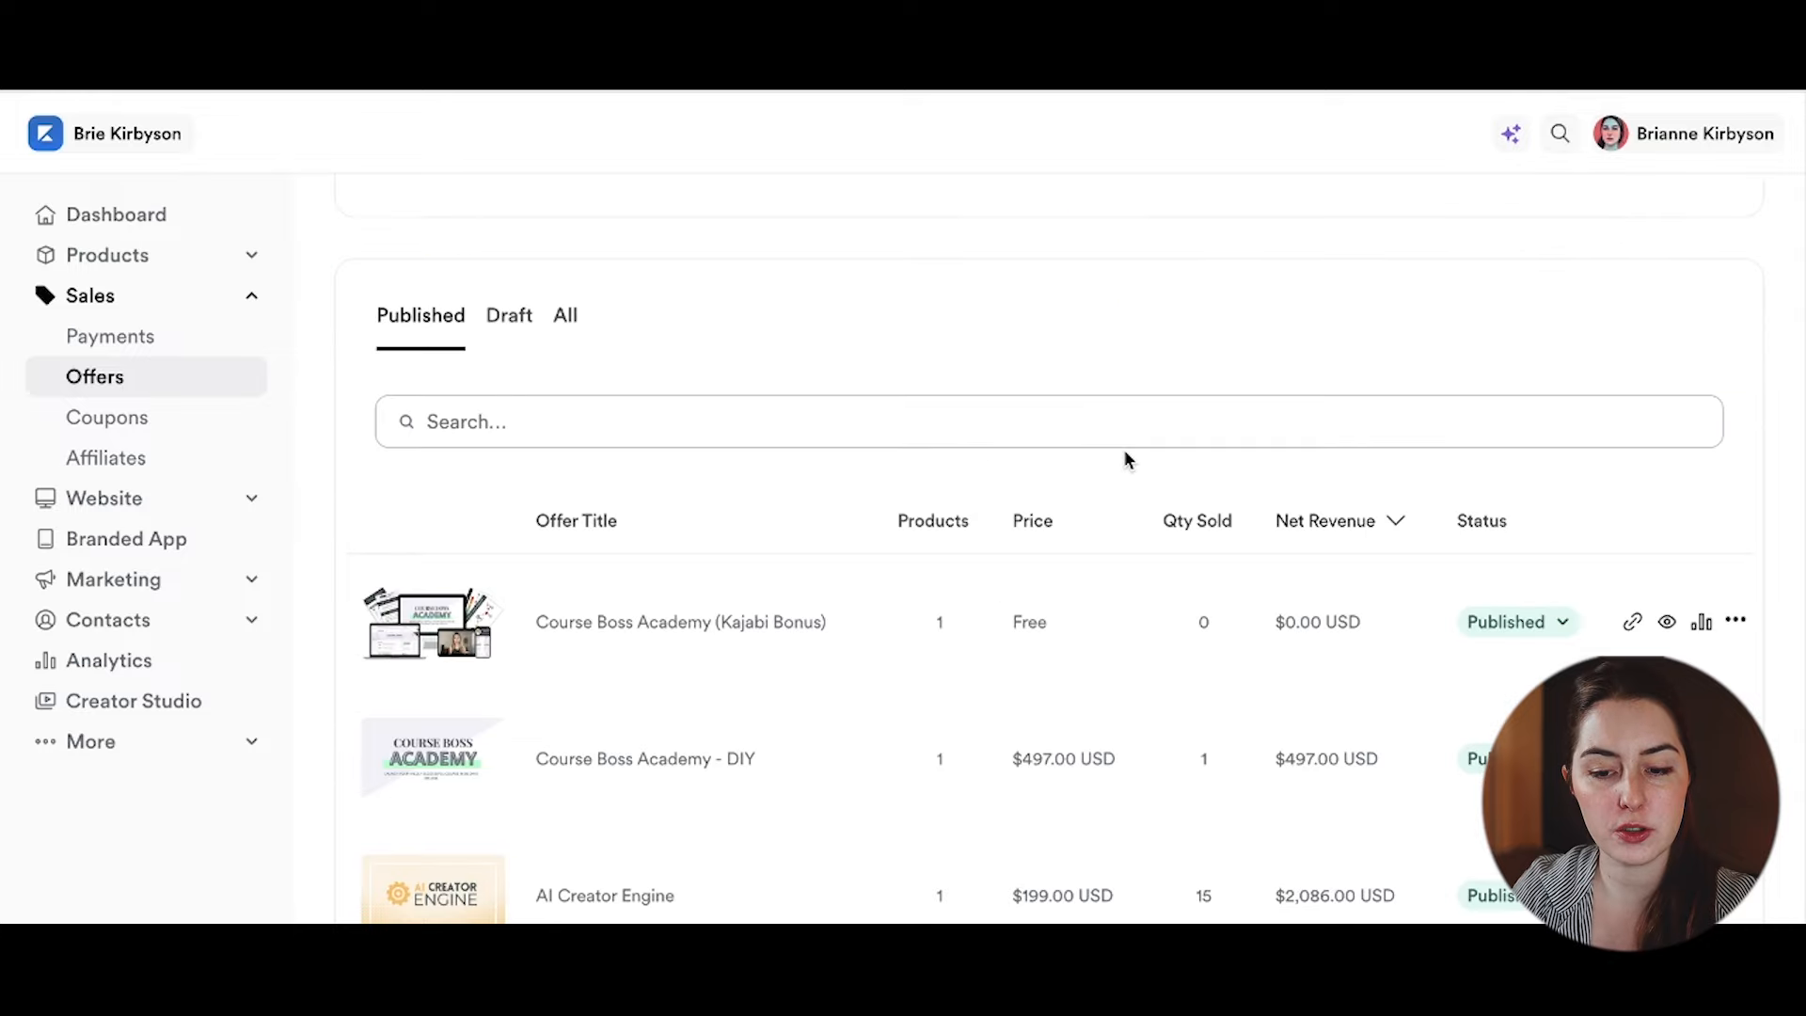
pyautogui.scroll(-4, 1127, 458)
pyautogui.scroll(9, 1126, 454)
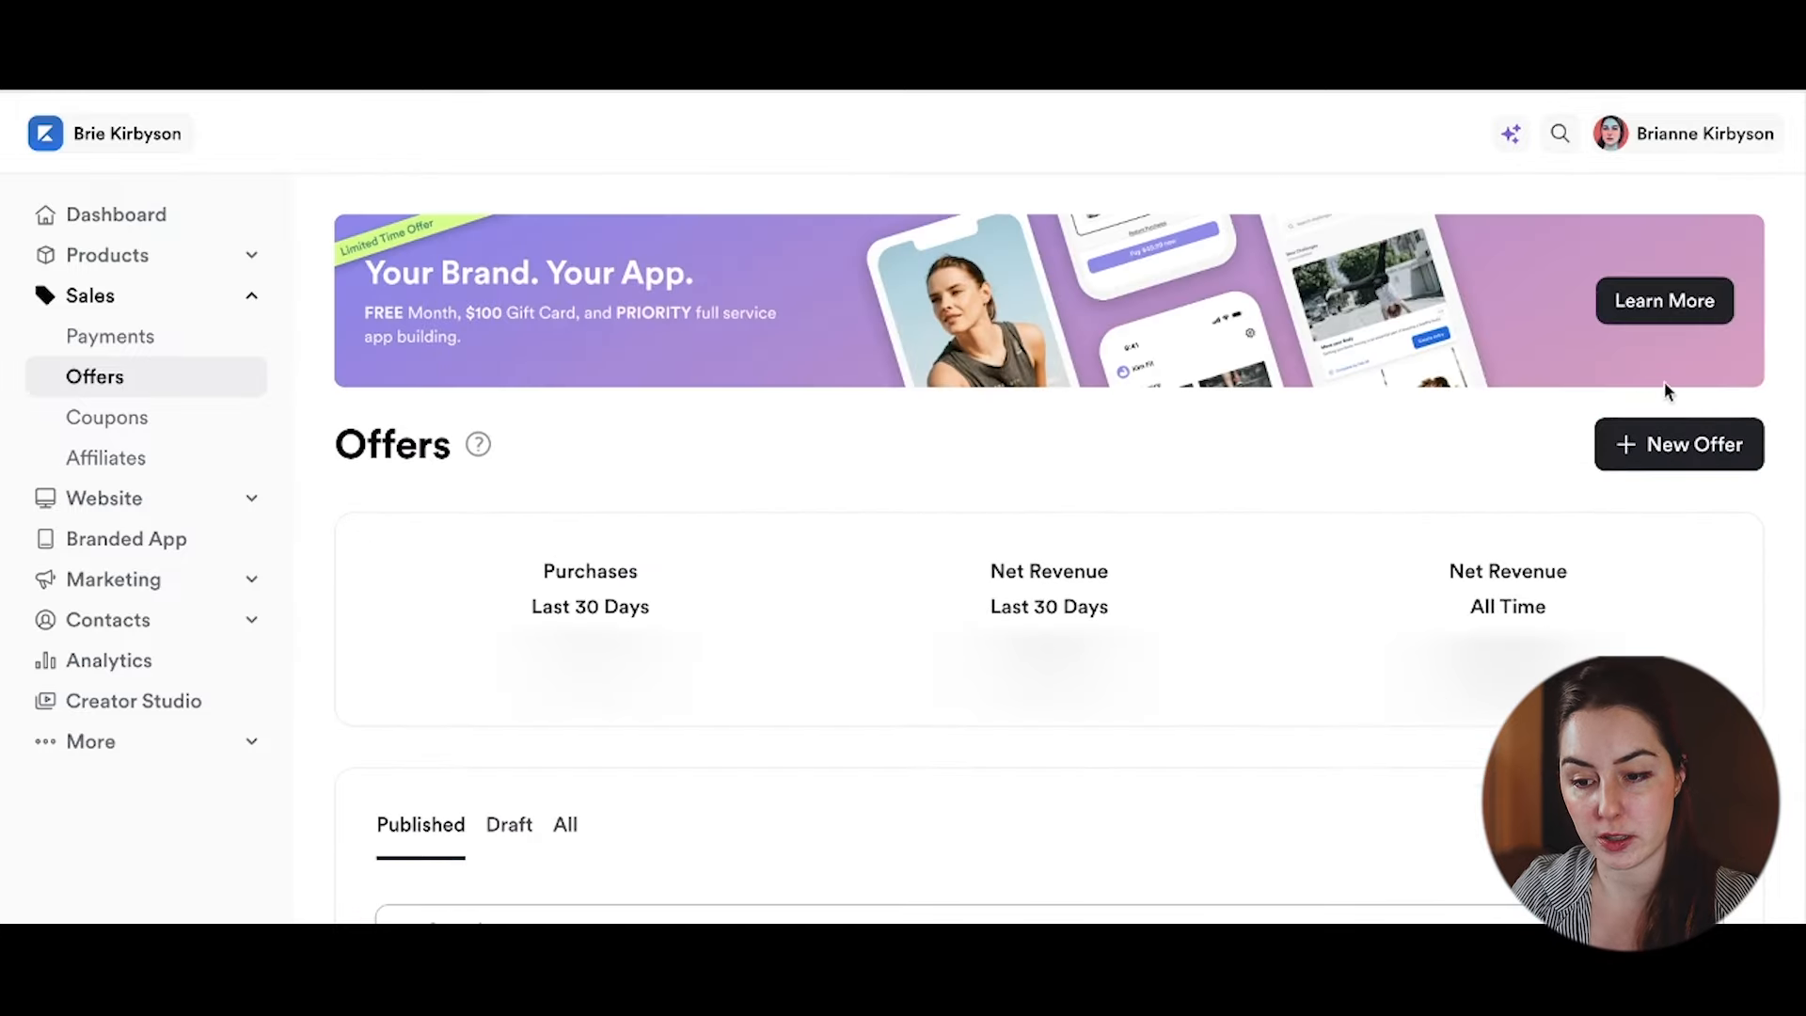
# Step: Start a new offer titled "Test" that includes the AI Creator Engine product and continue to its pricing
pyautogui.click(1723, 460)
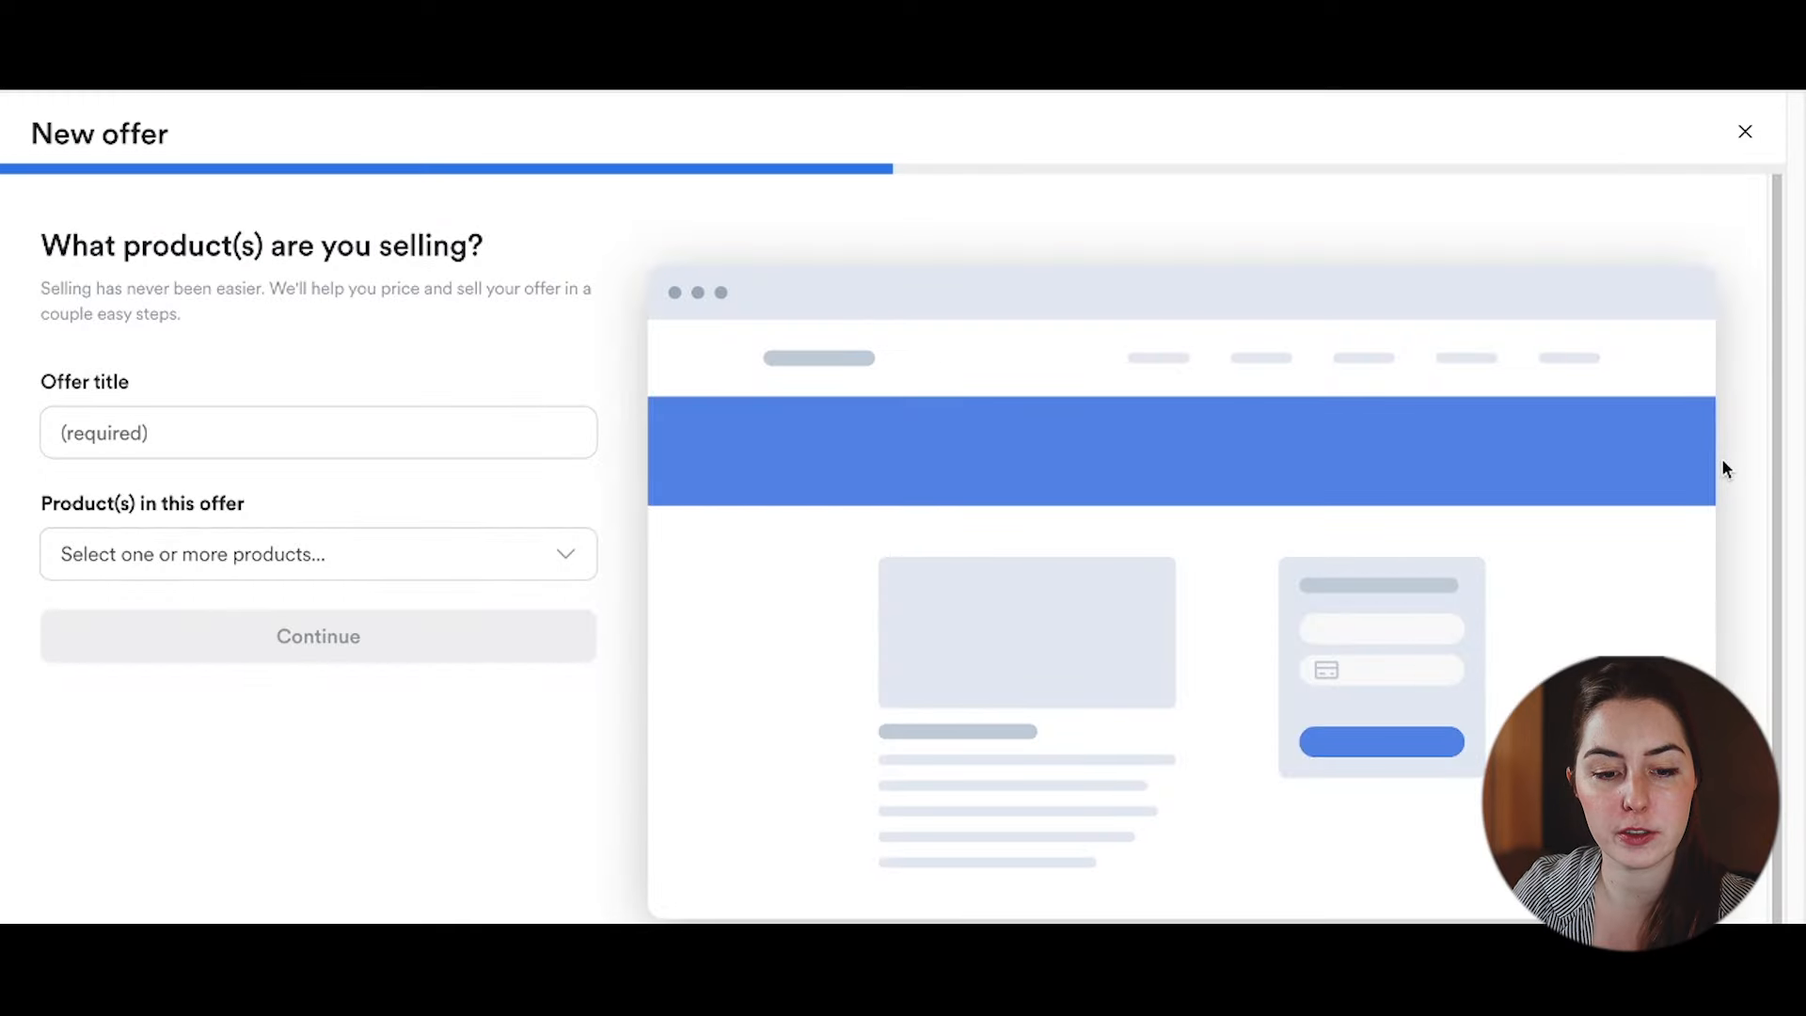
pyautogui.click(196, 450)
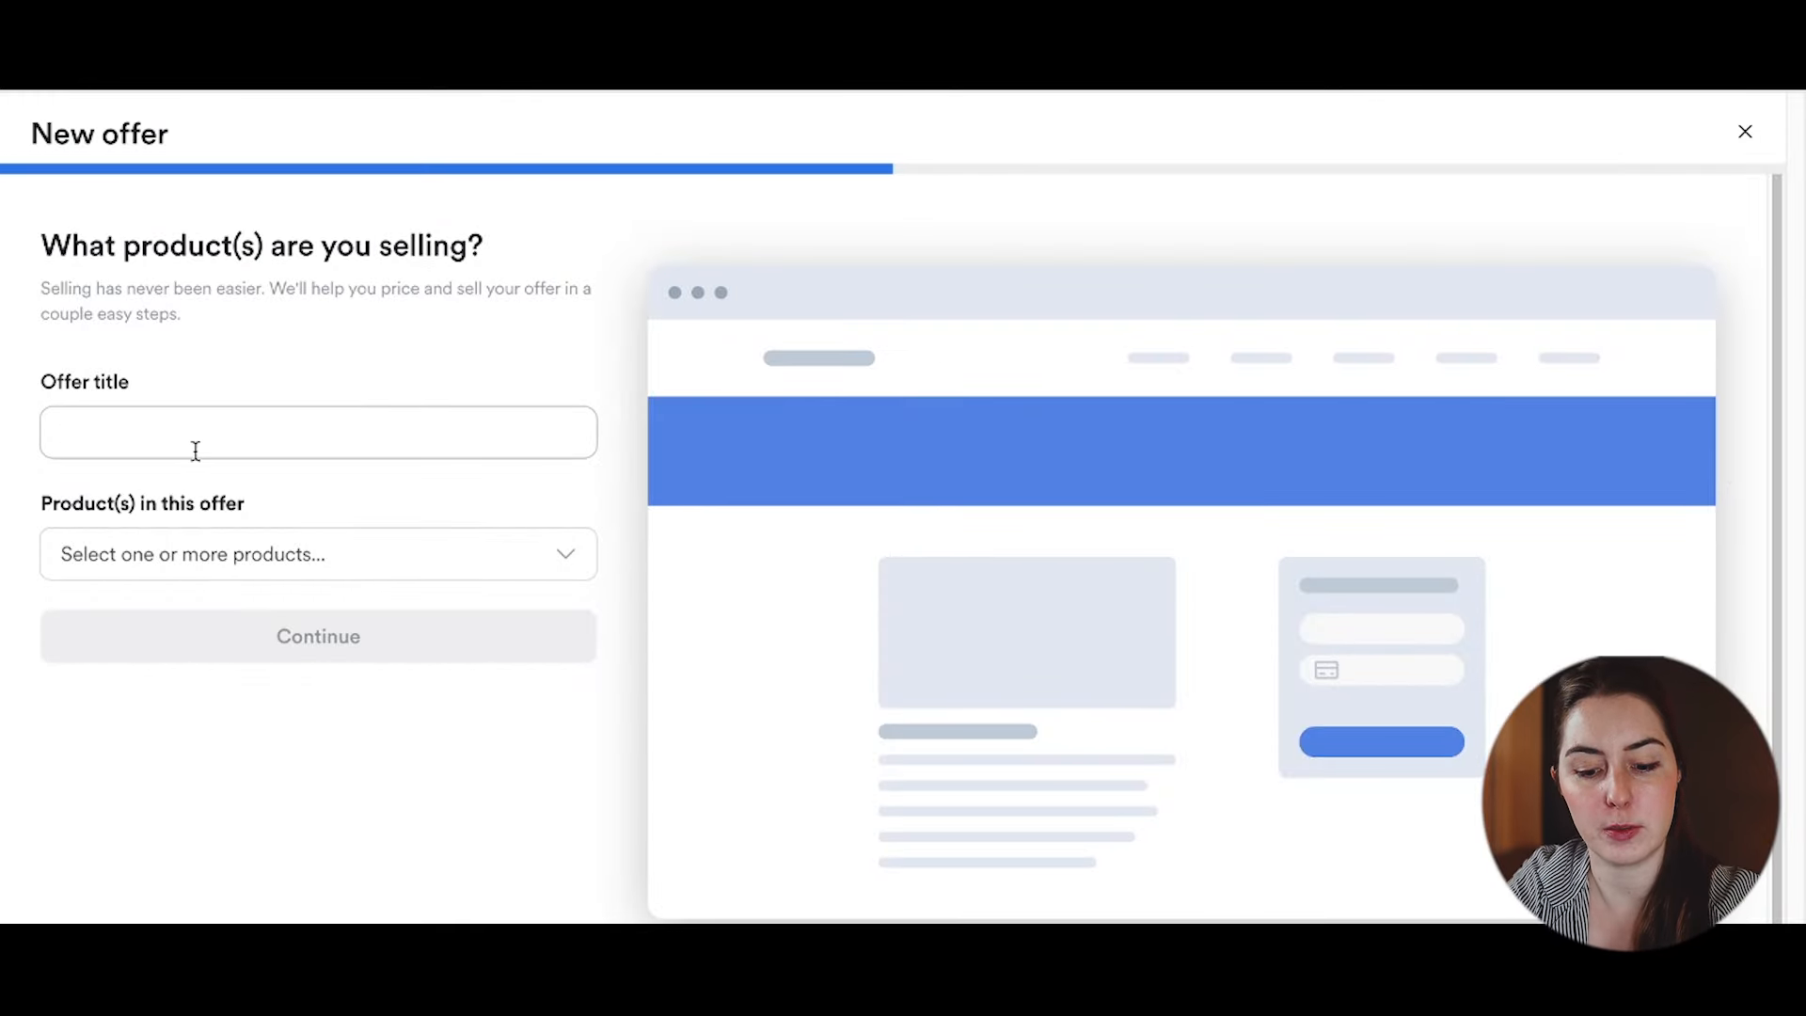
pyautogui.write('Test')
pyautogui.click(566, 557)
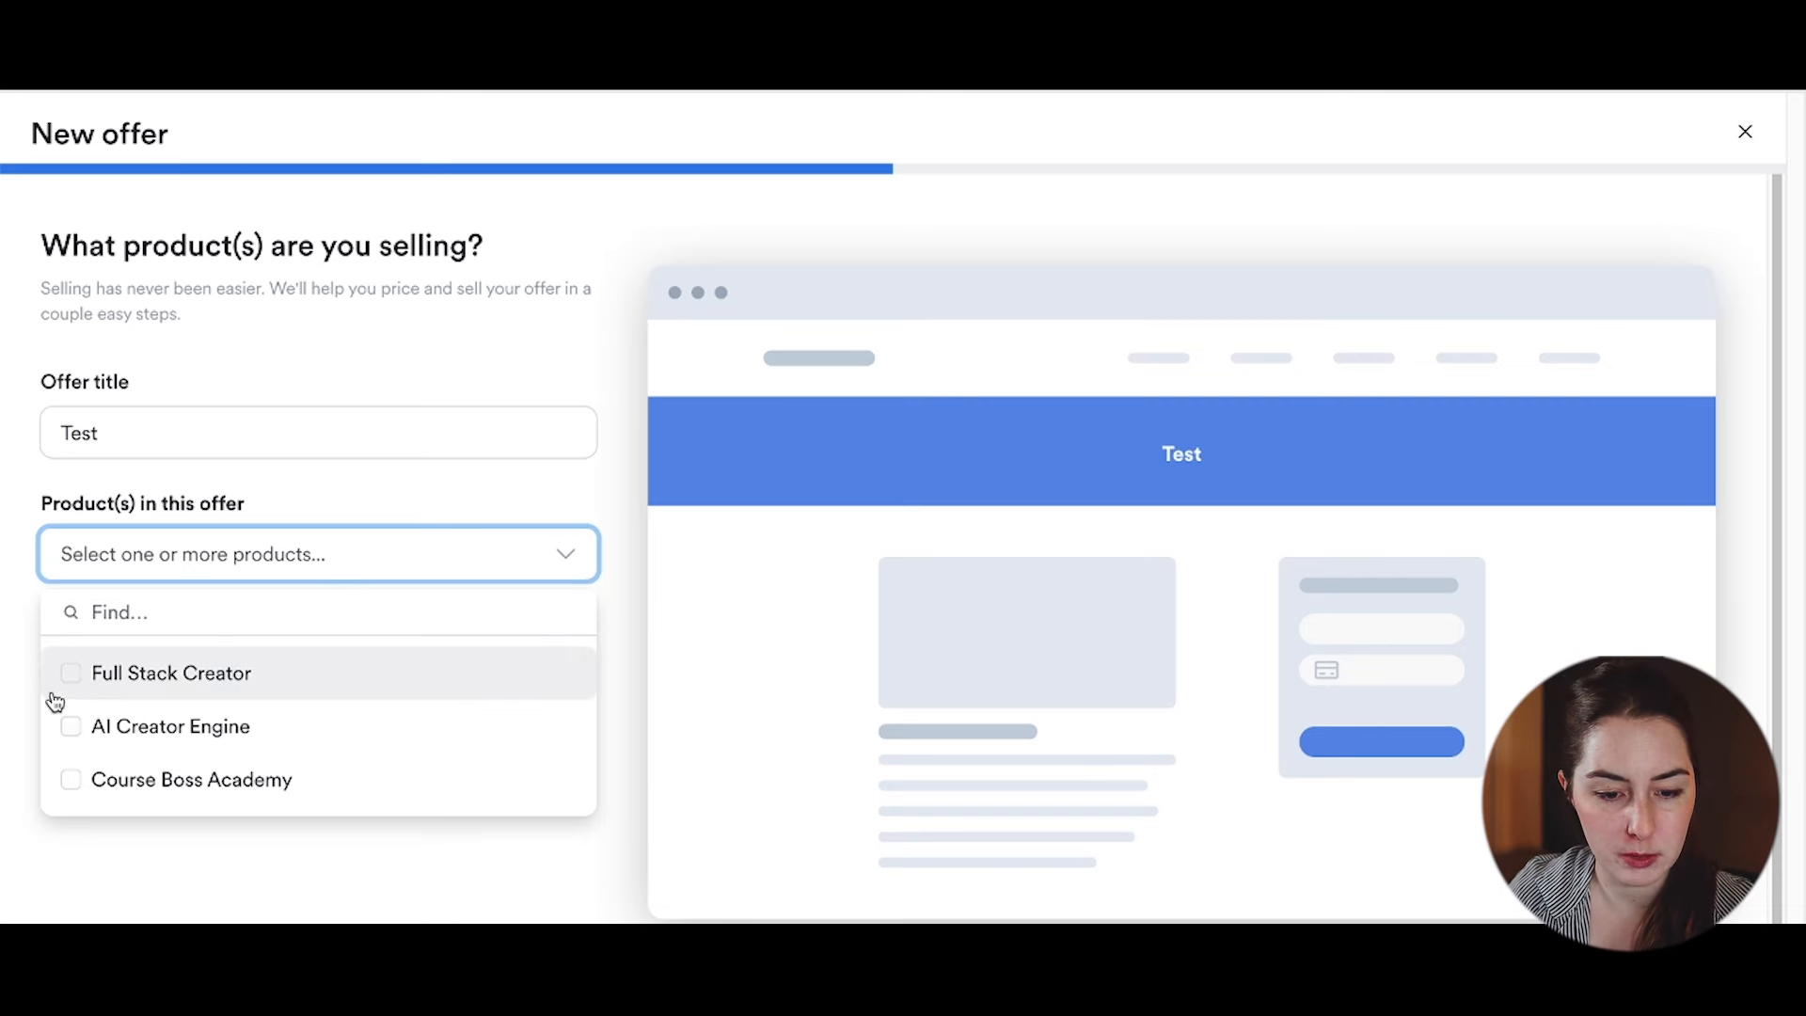
pyautogui.click(73, 726)
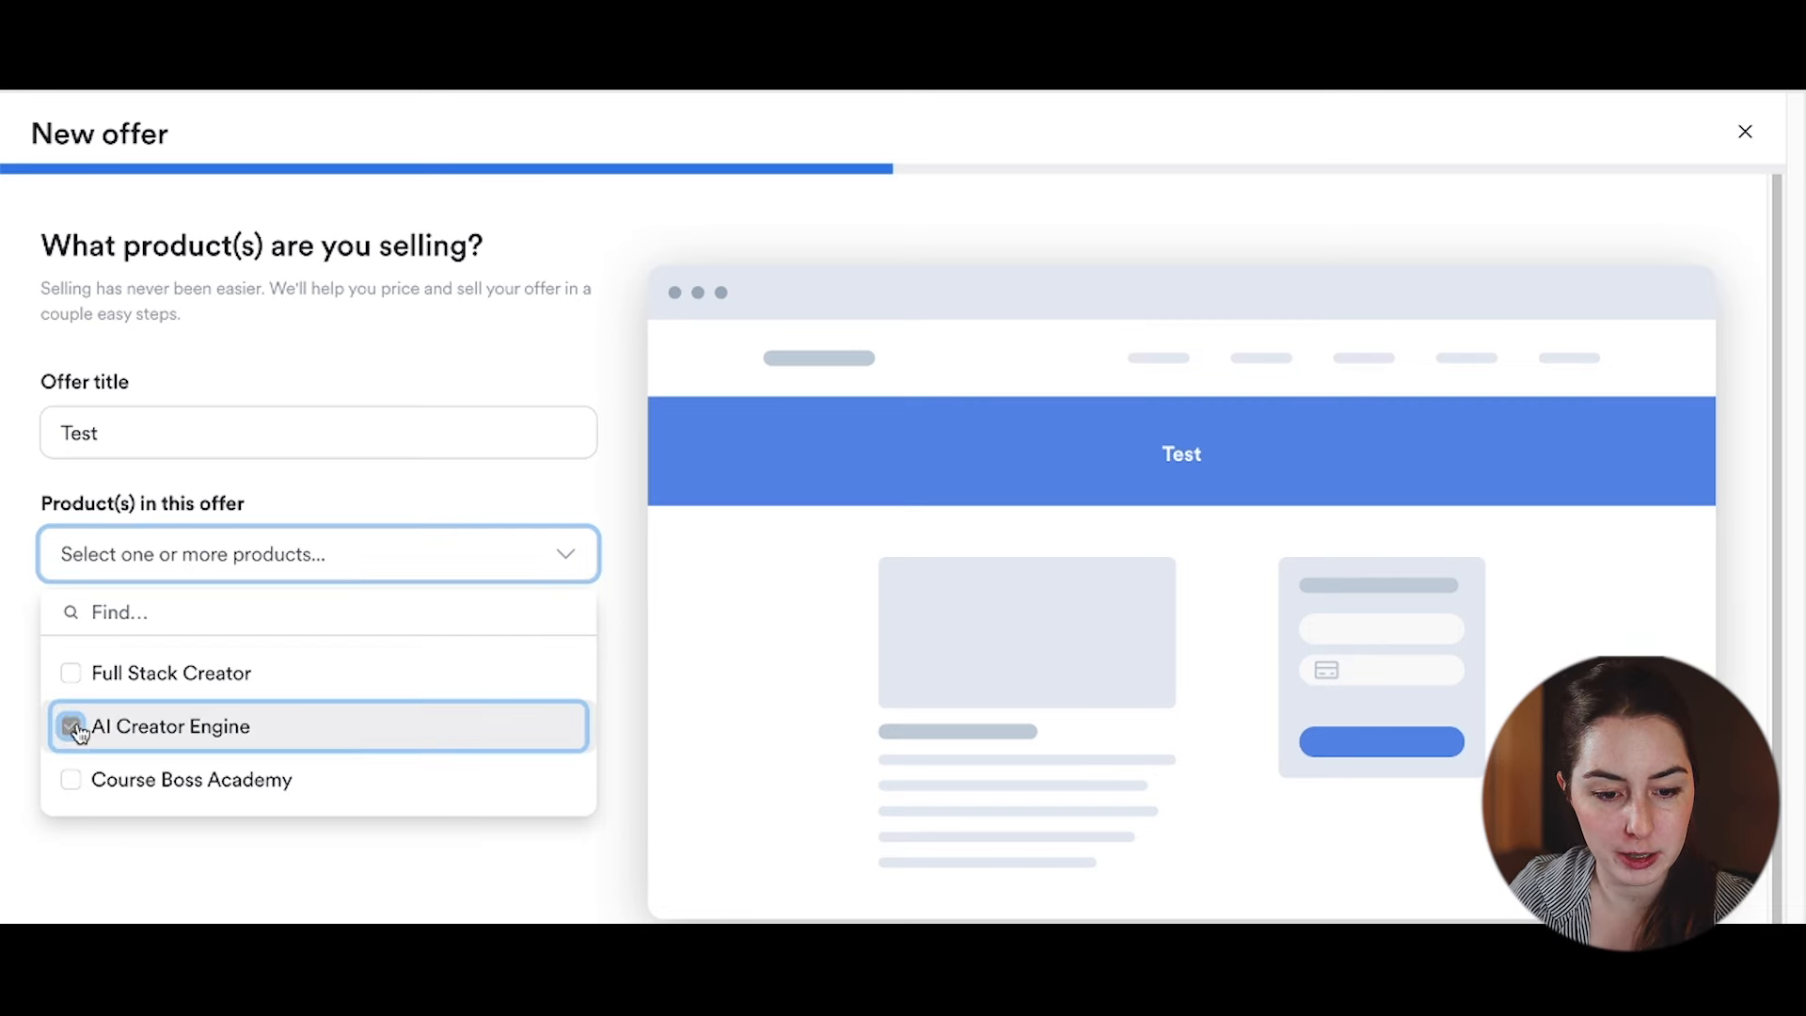
pyautogui.click(674, 712)
pyautogui.click(425, 793)
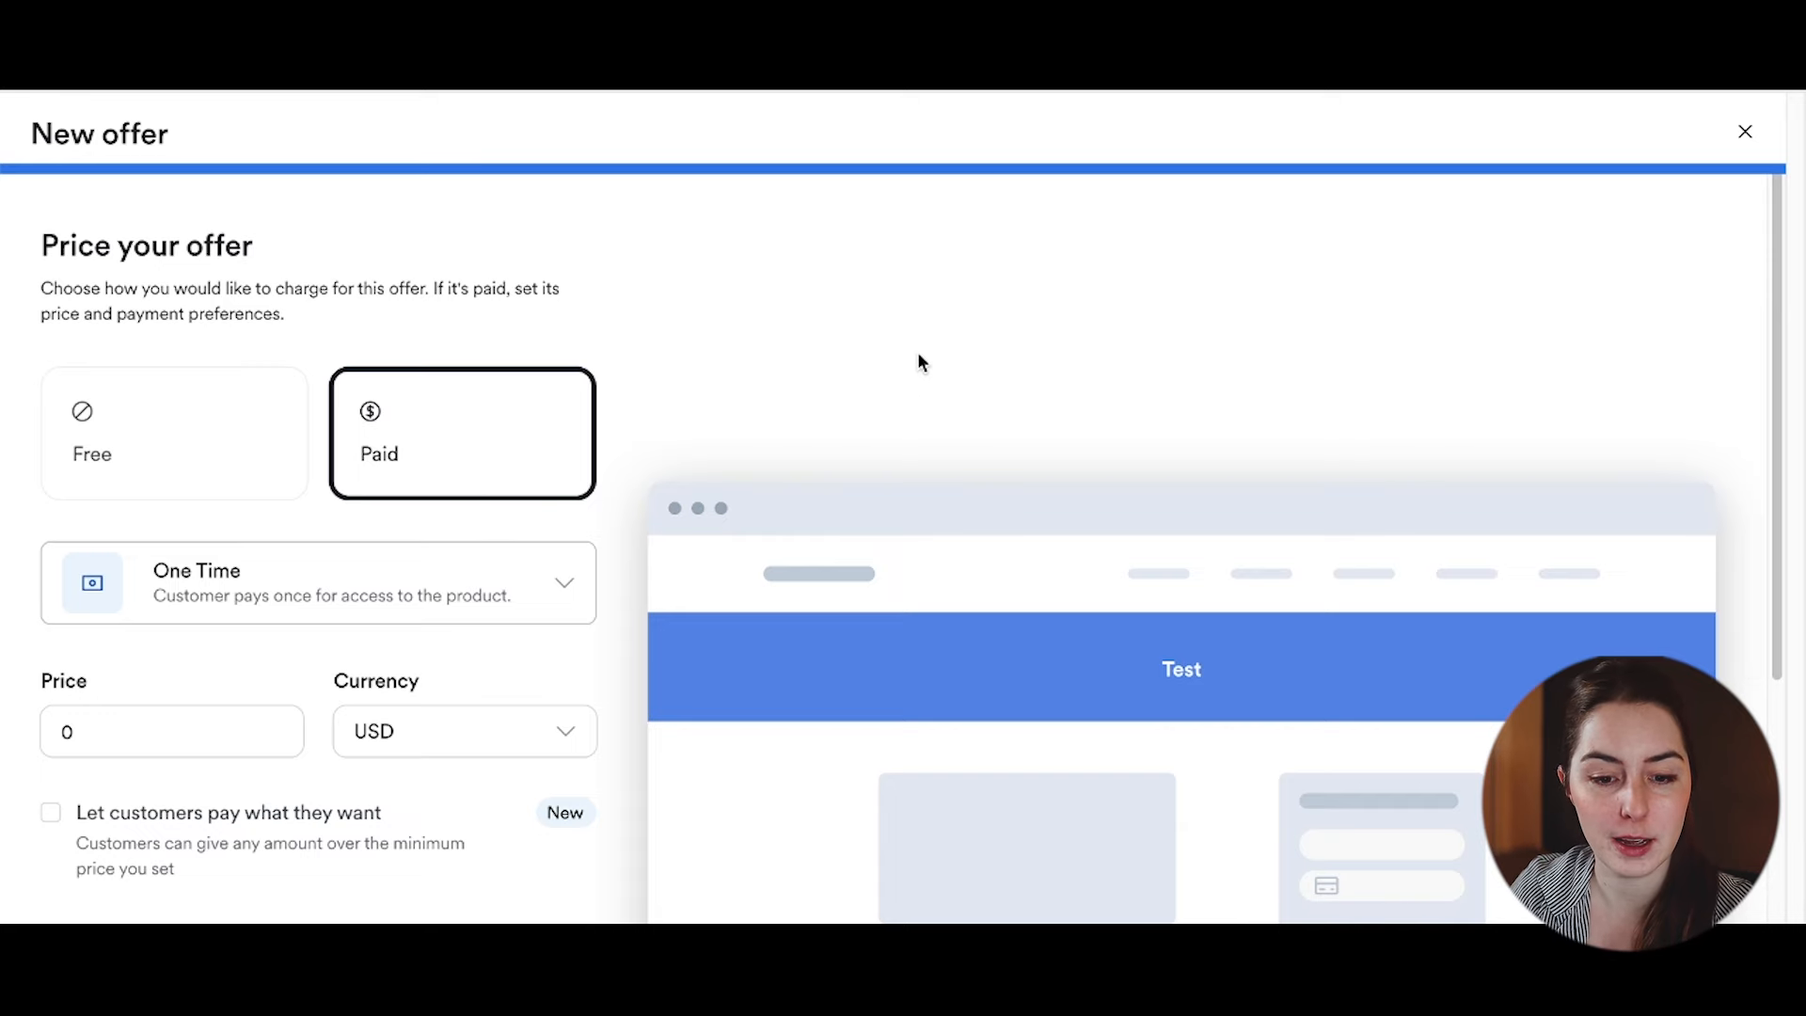
# Step: View the available payment types for the paid offer, including Multi-pay, Subscription and One Time
pyautogui.scroll(-2, 944, 324)
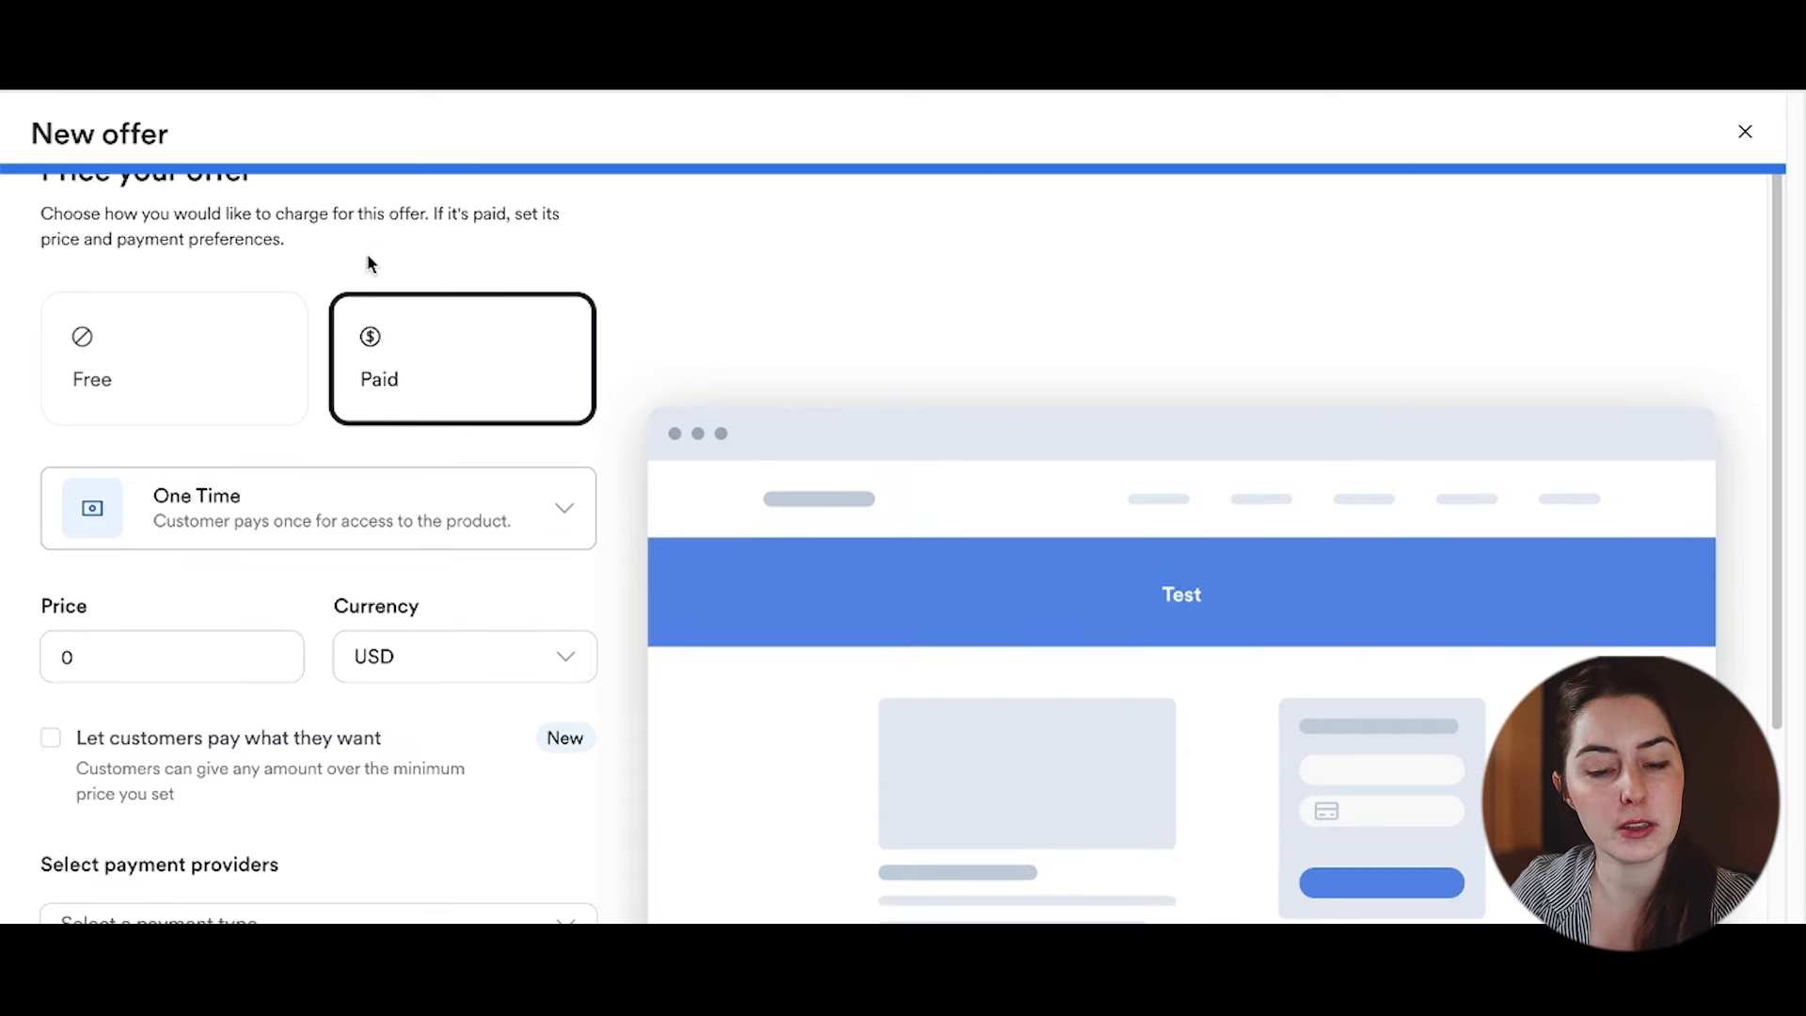
pyautogui.scroll(-1, 667, 447)
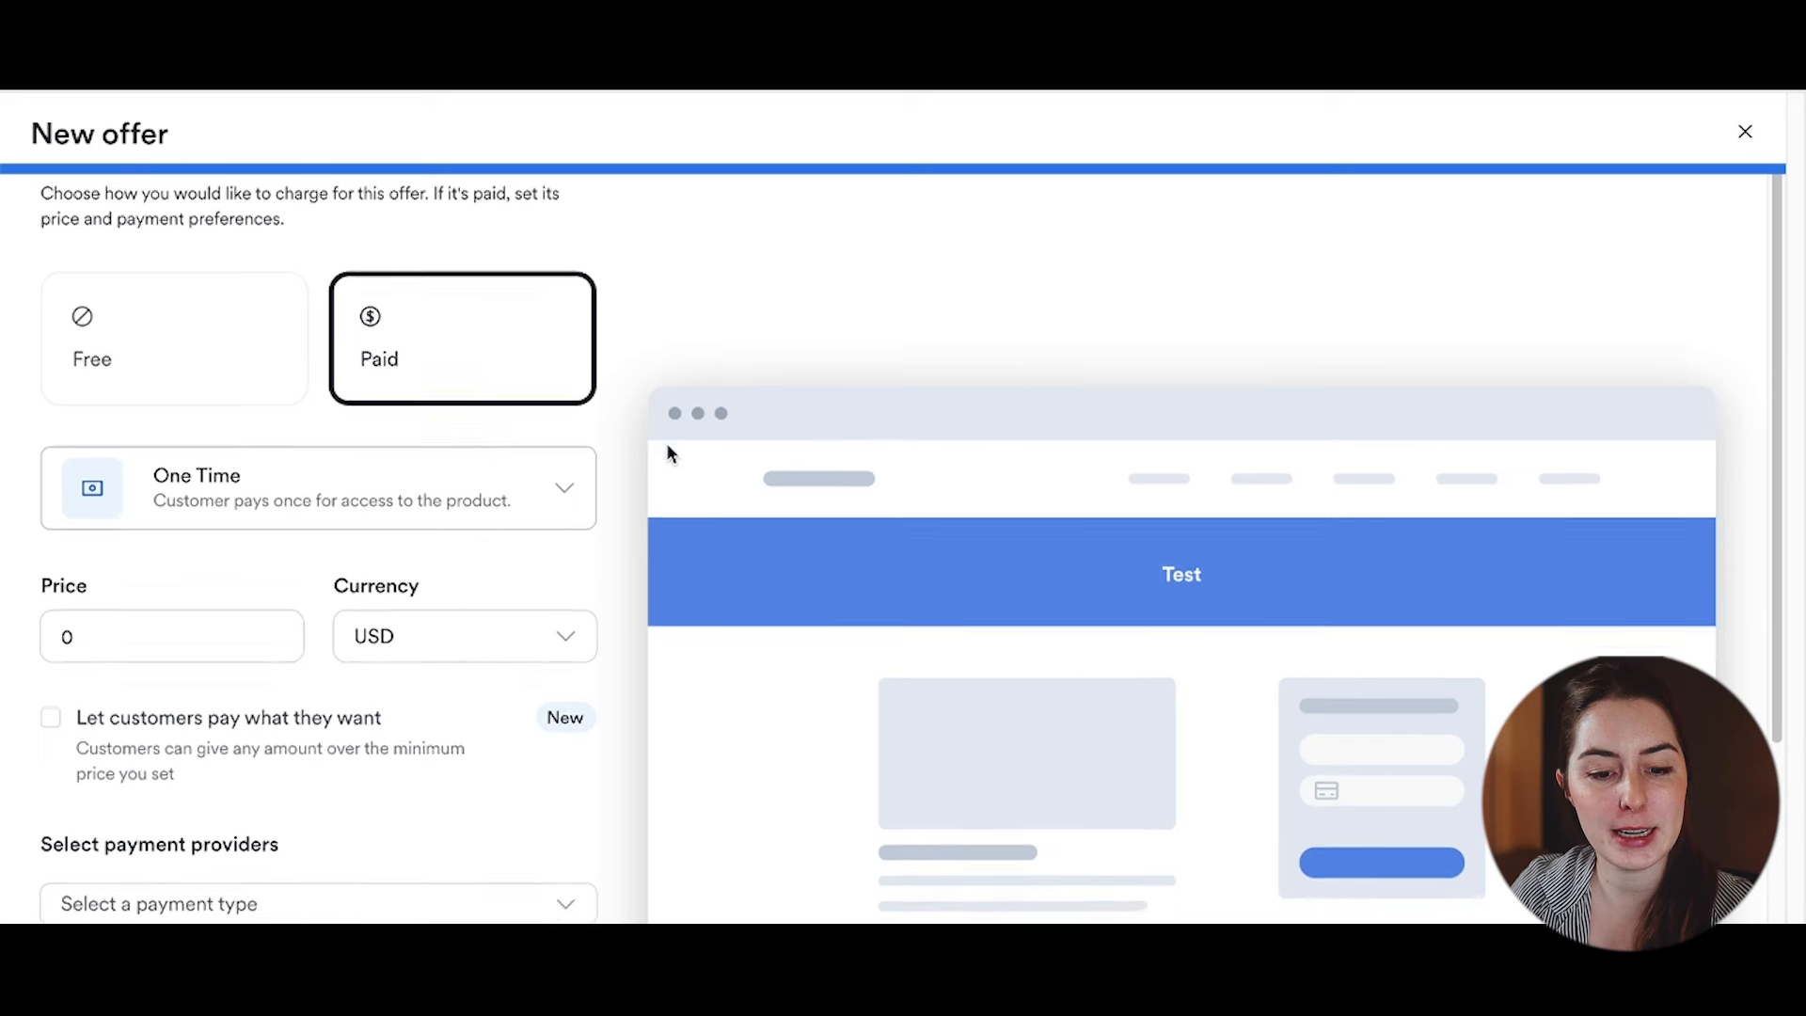
pyautogui.click(564, 487)
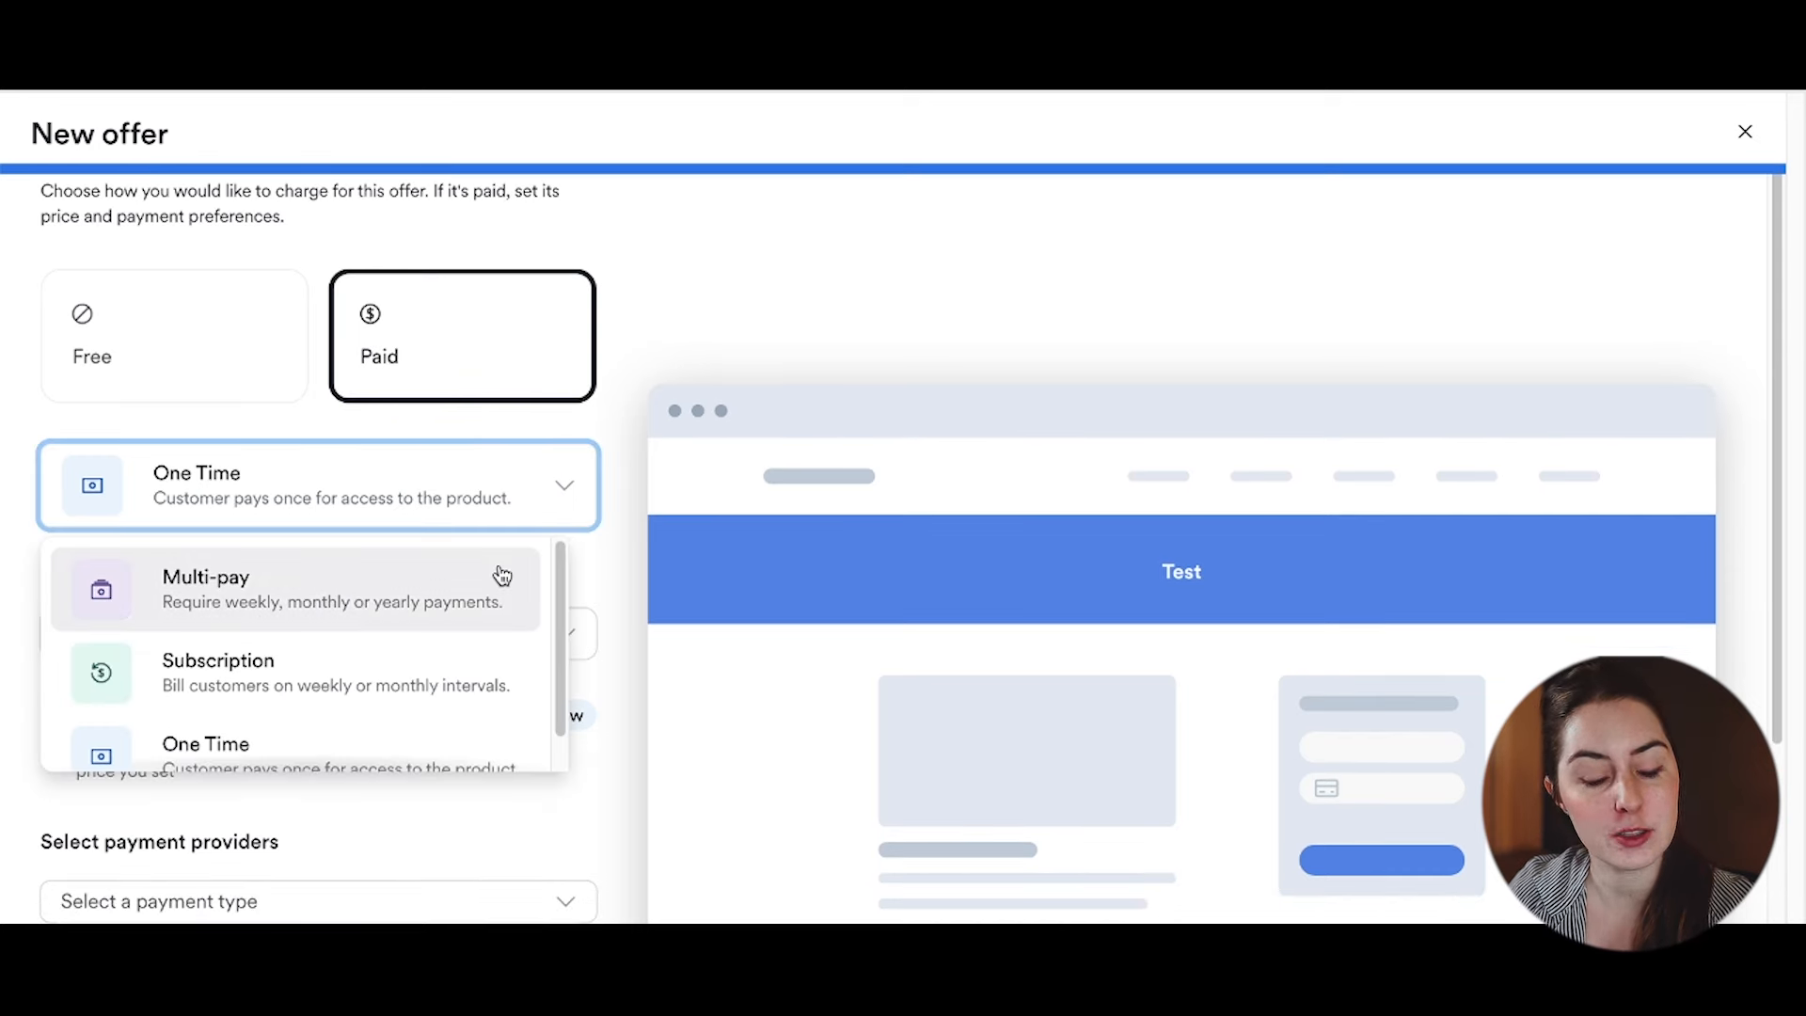
pyautogui.scroll(-1, 508, 571)
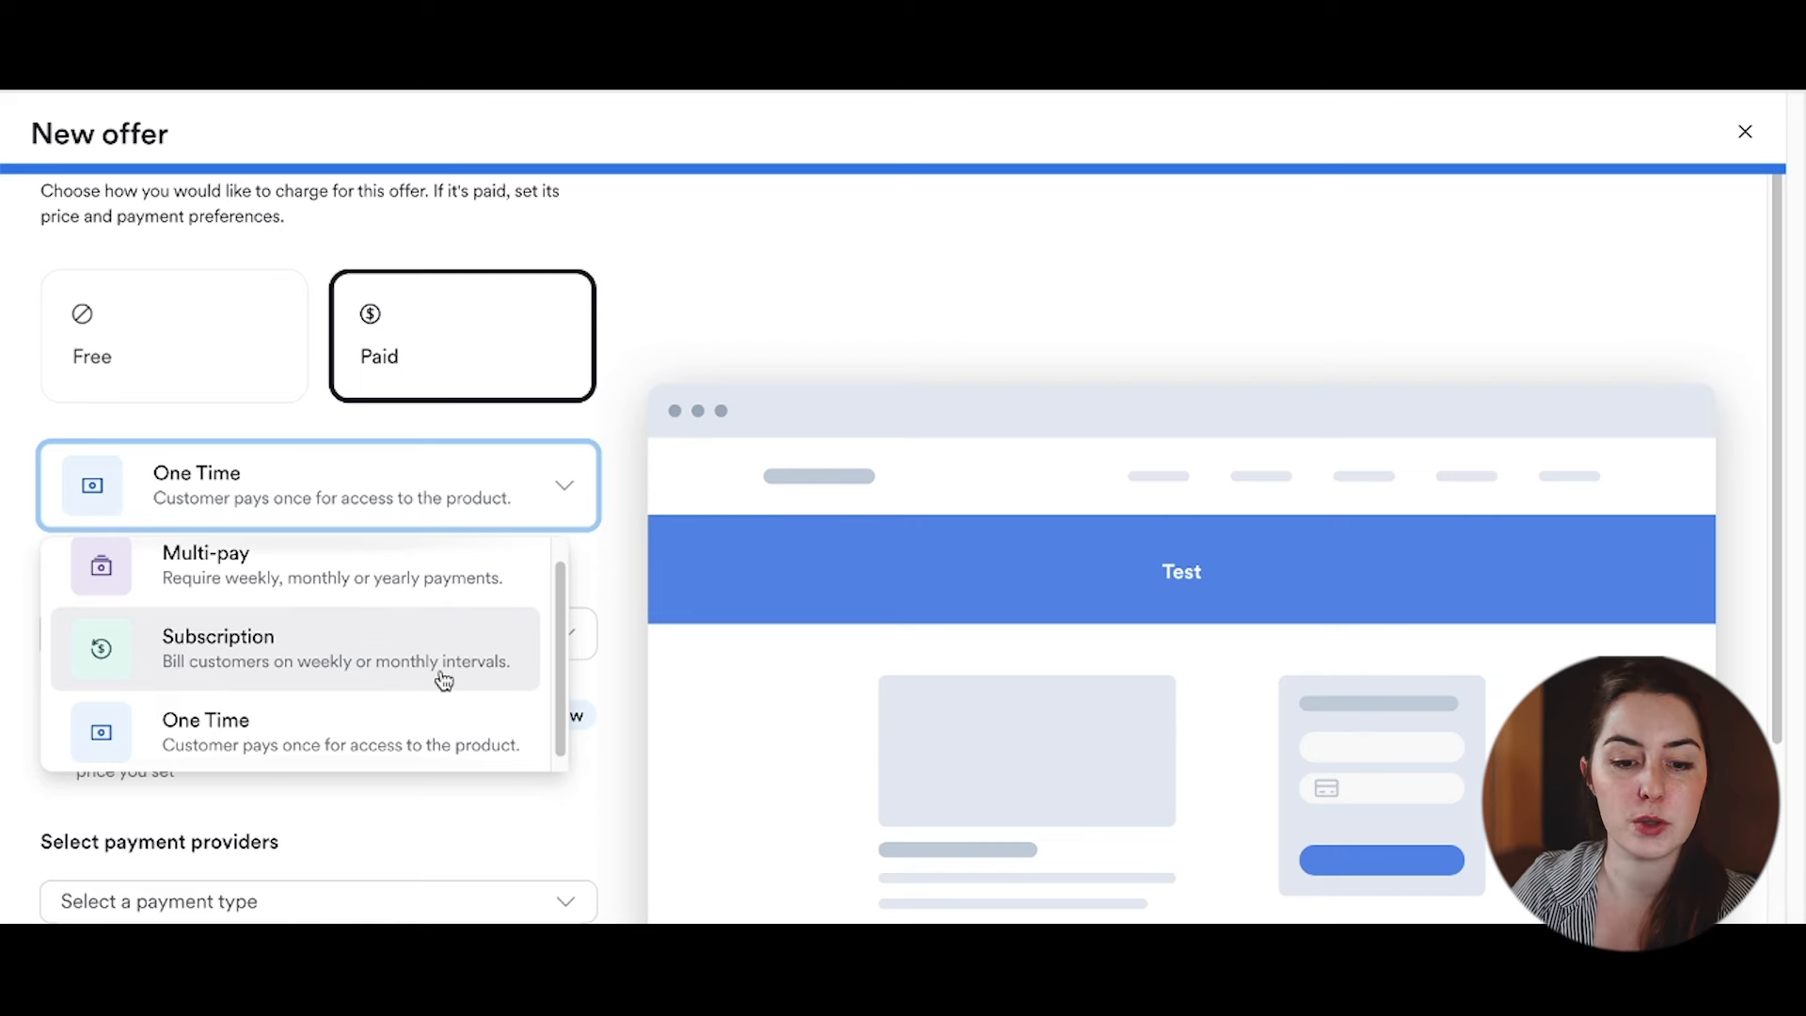
pyautogui.scroll(-1, 444, 680)
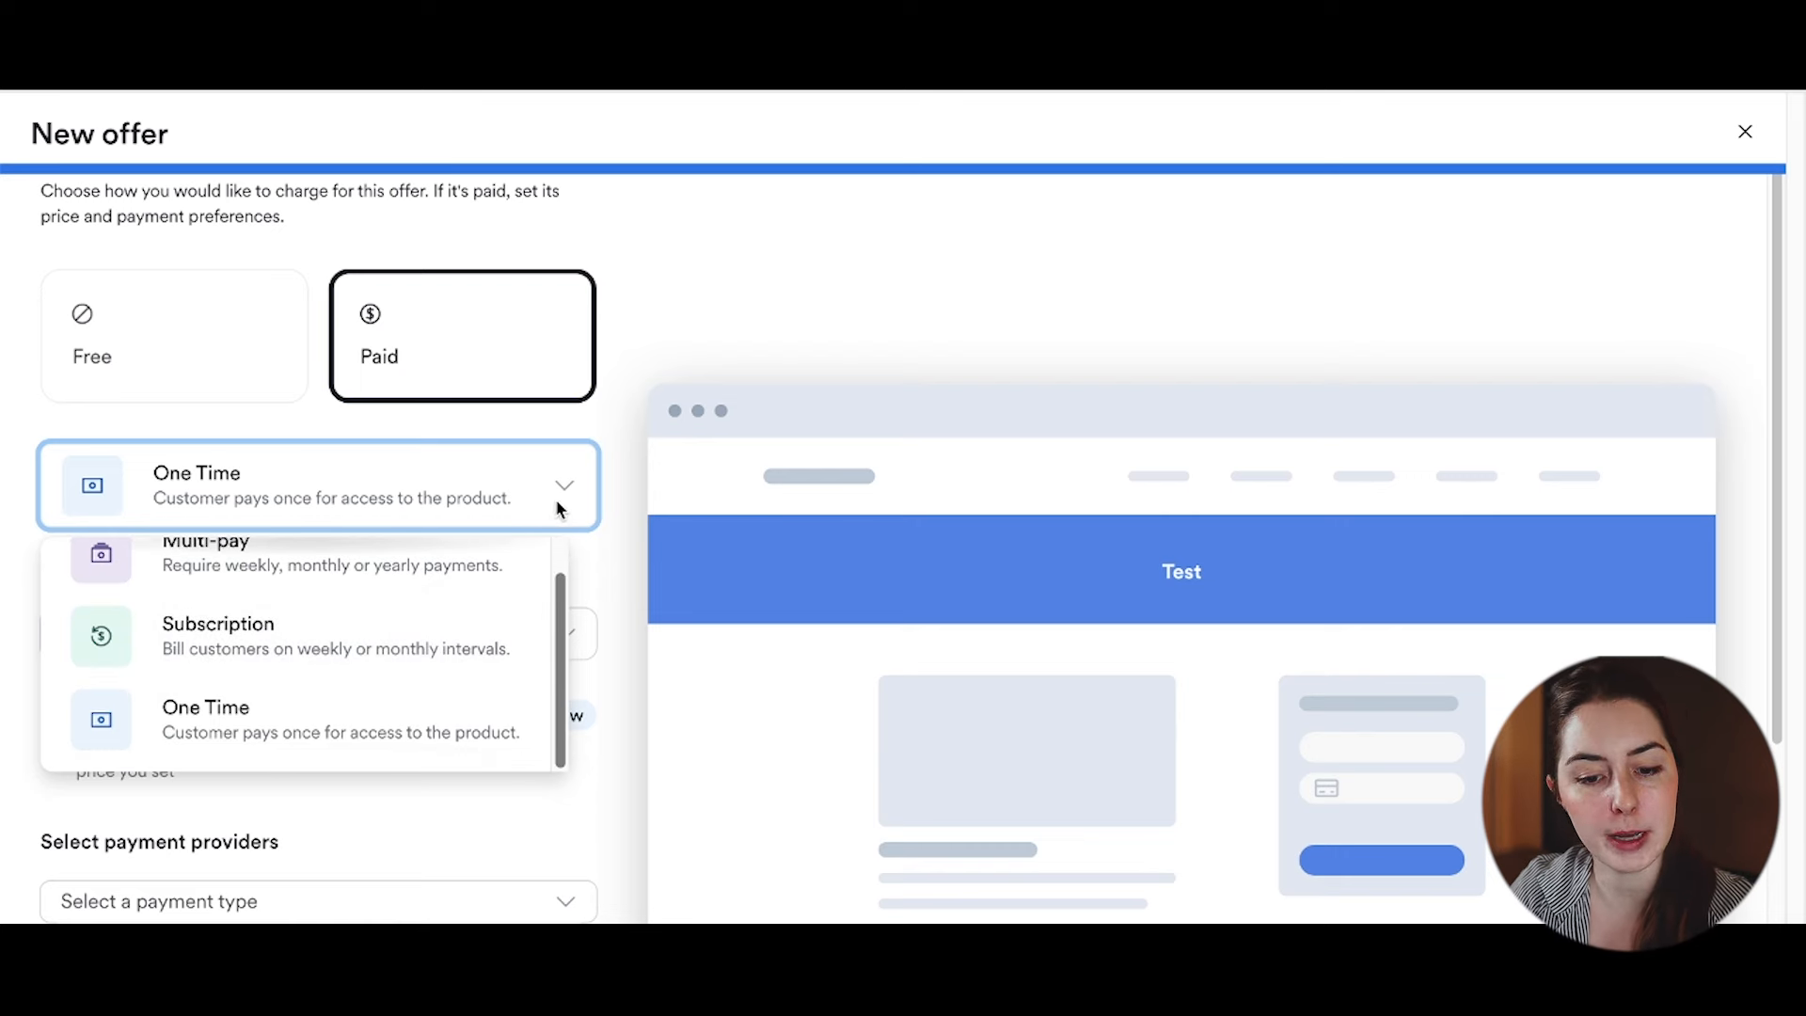
pyautogui.click(615, 547)
# Step: Set the offer's one-time price to 100, view the currency choices and keep USD
pyautogui.scroll(-1, 607, 533)
pyautogui.click(137, 621)
pyautogui.write('100')
pyautogui.click(585, 627)
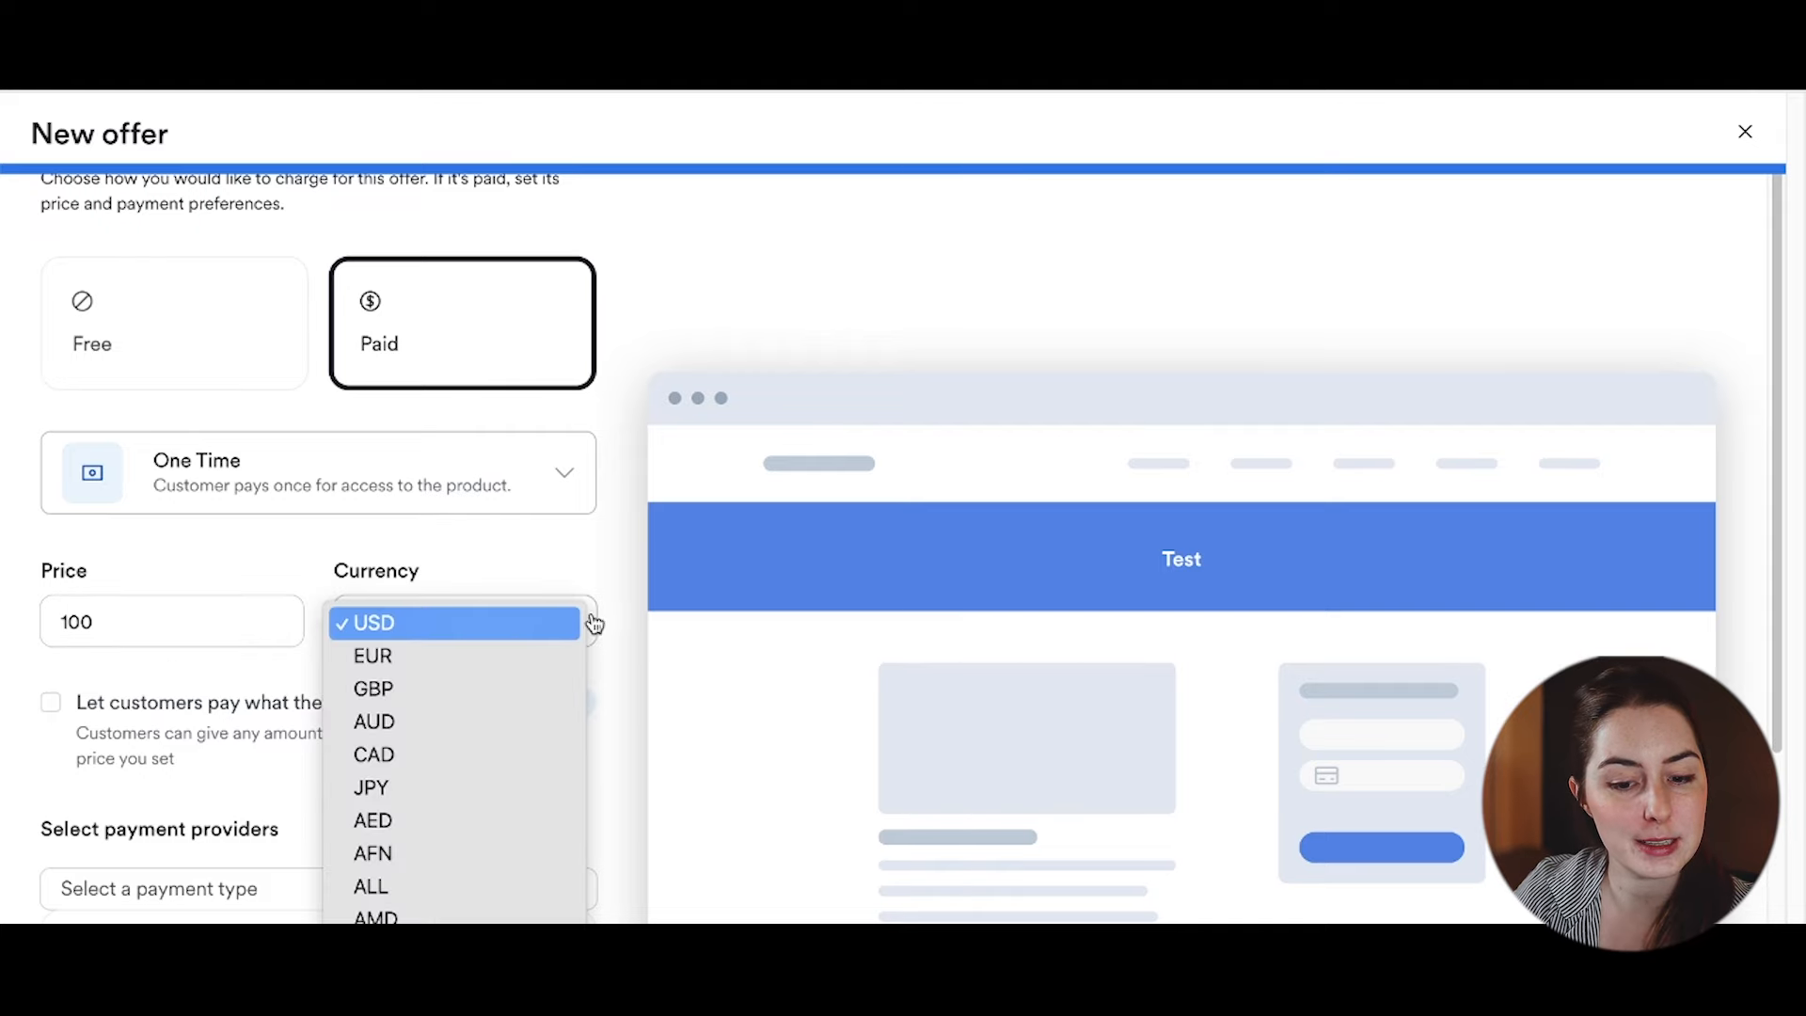
pyautogui.click(608, 599)
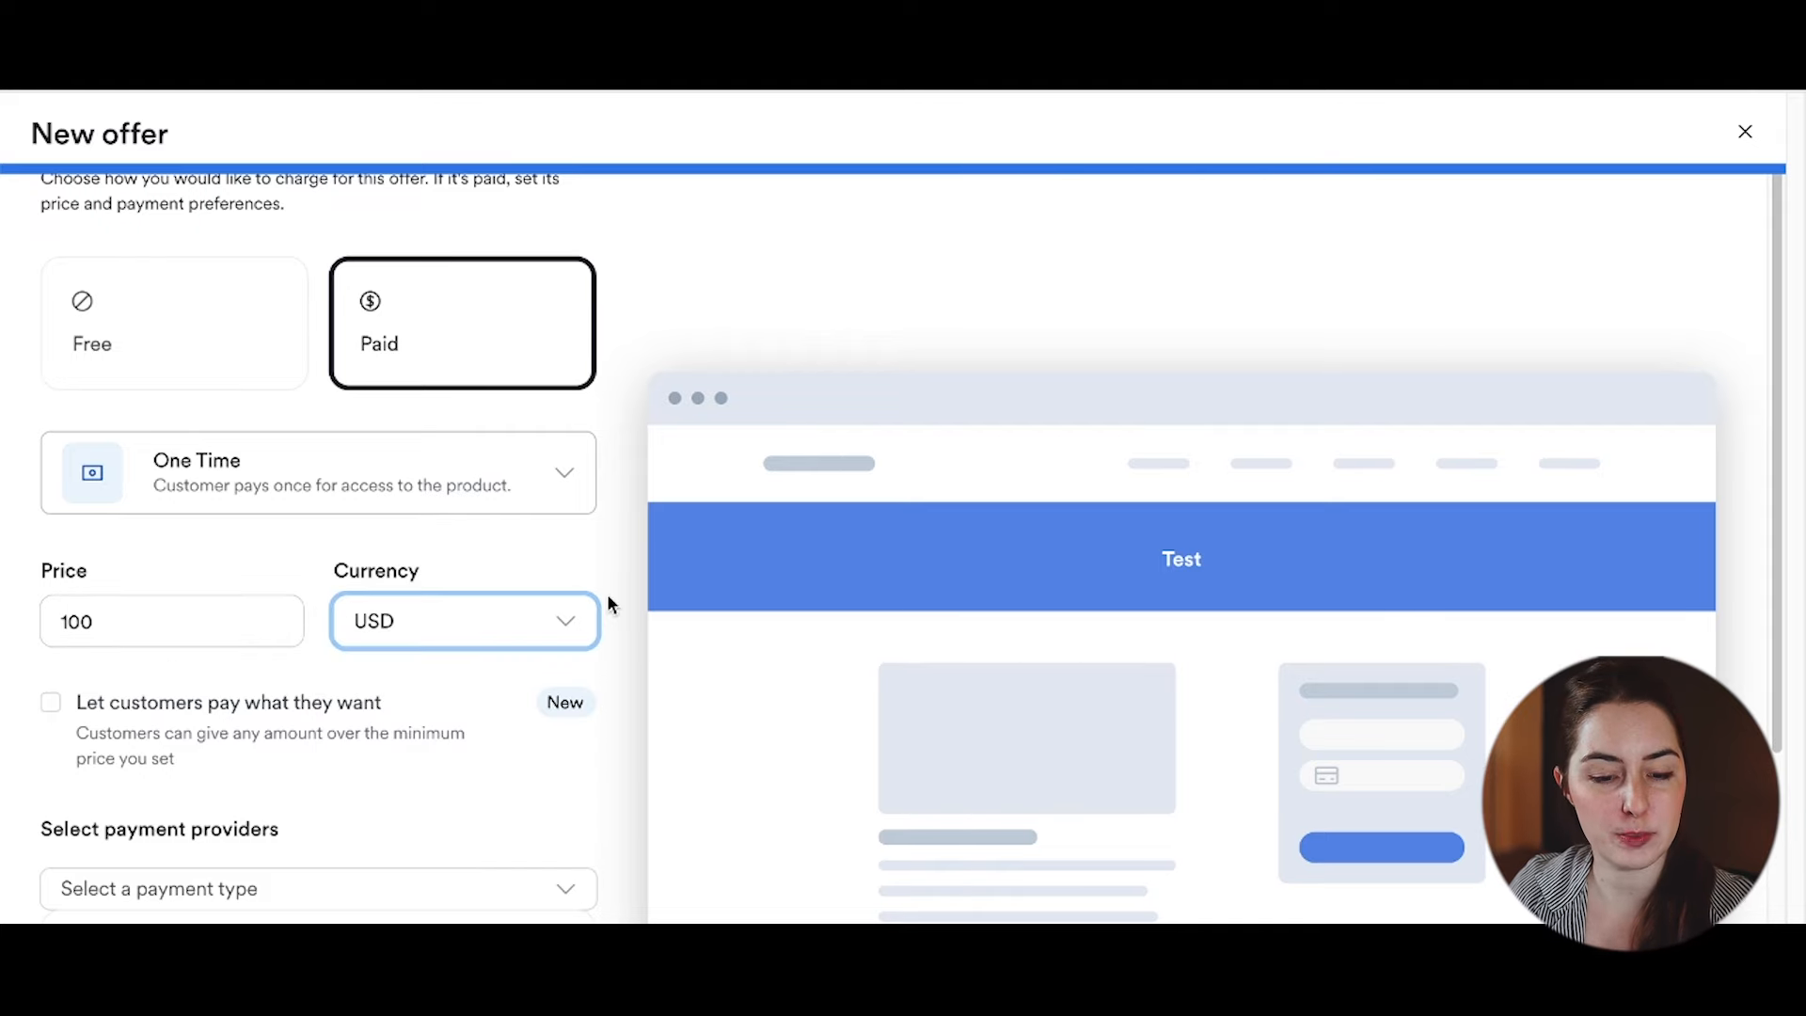
# Step: Choose Stripe as the payment provider and finish creating the offer
pyautogui.scroll(-3, 541, 748)
pyautogui.scroll(-1, 552, 742)
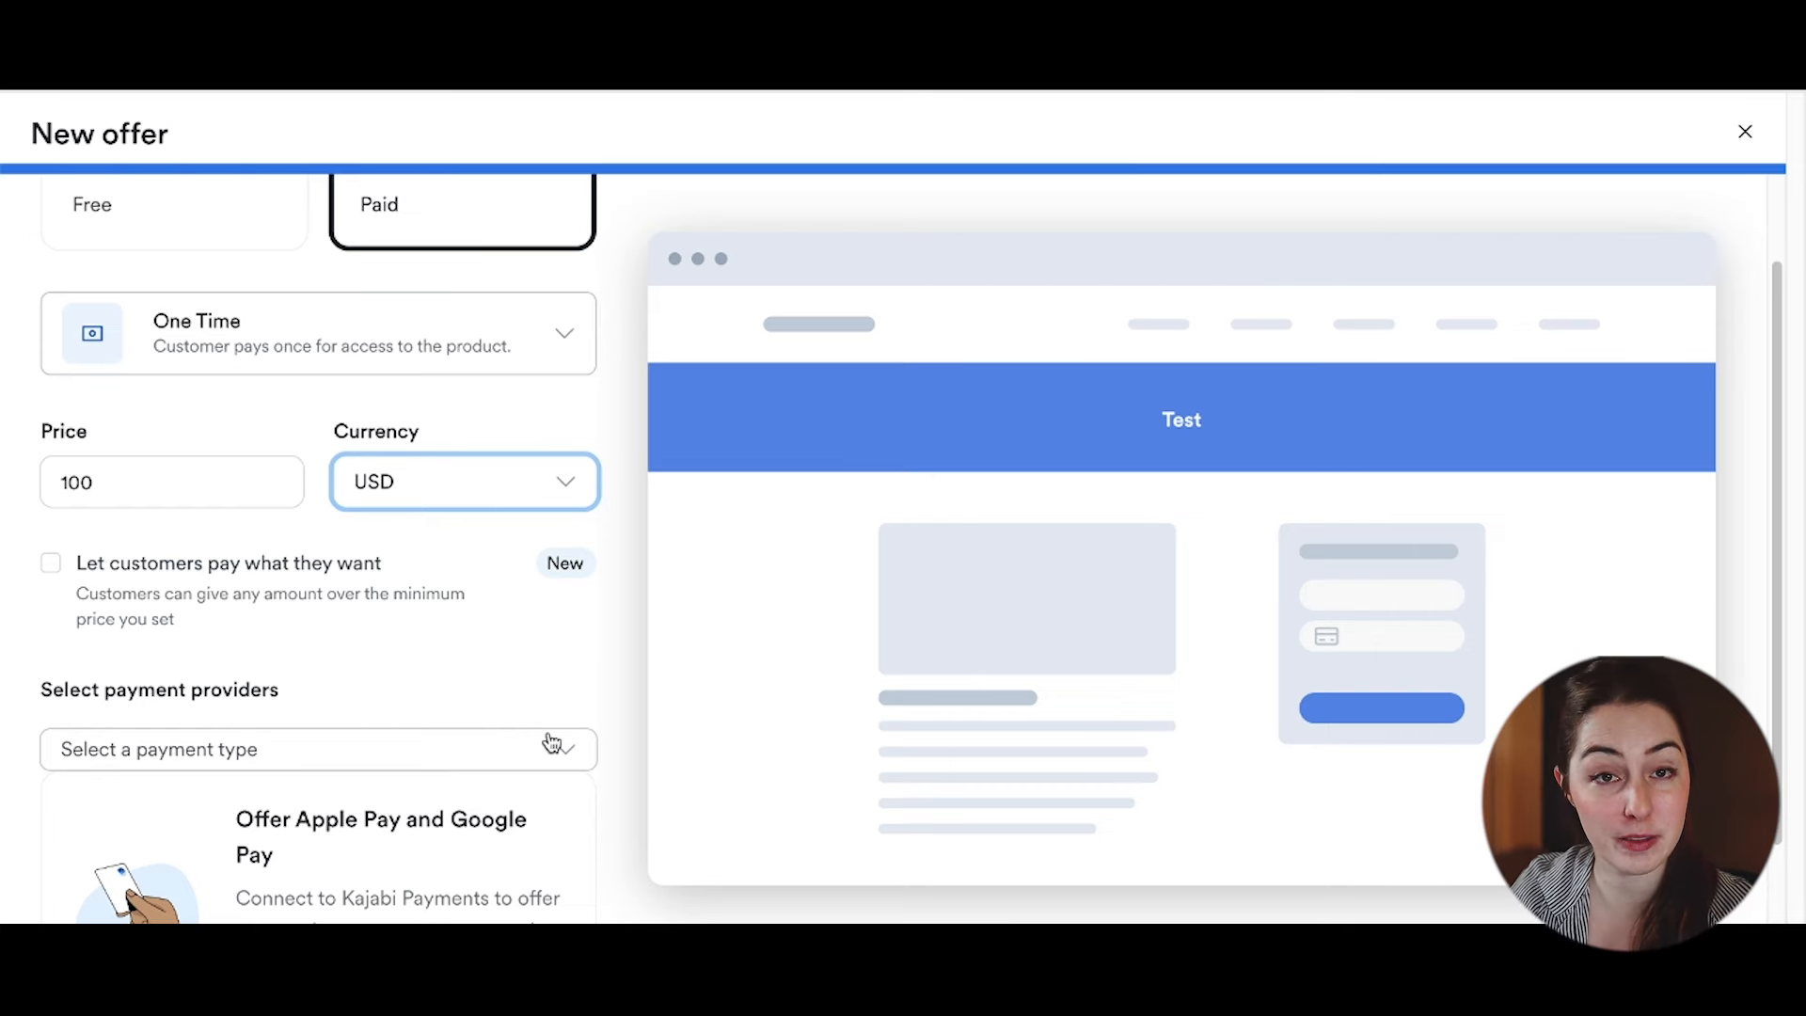
pyautogui.click(552, 747)
pyautogui.click(500, 645)
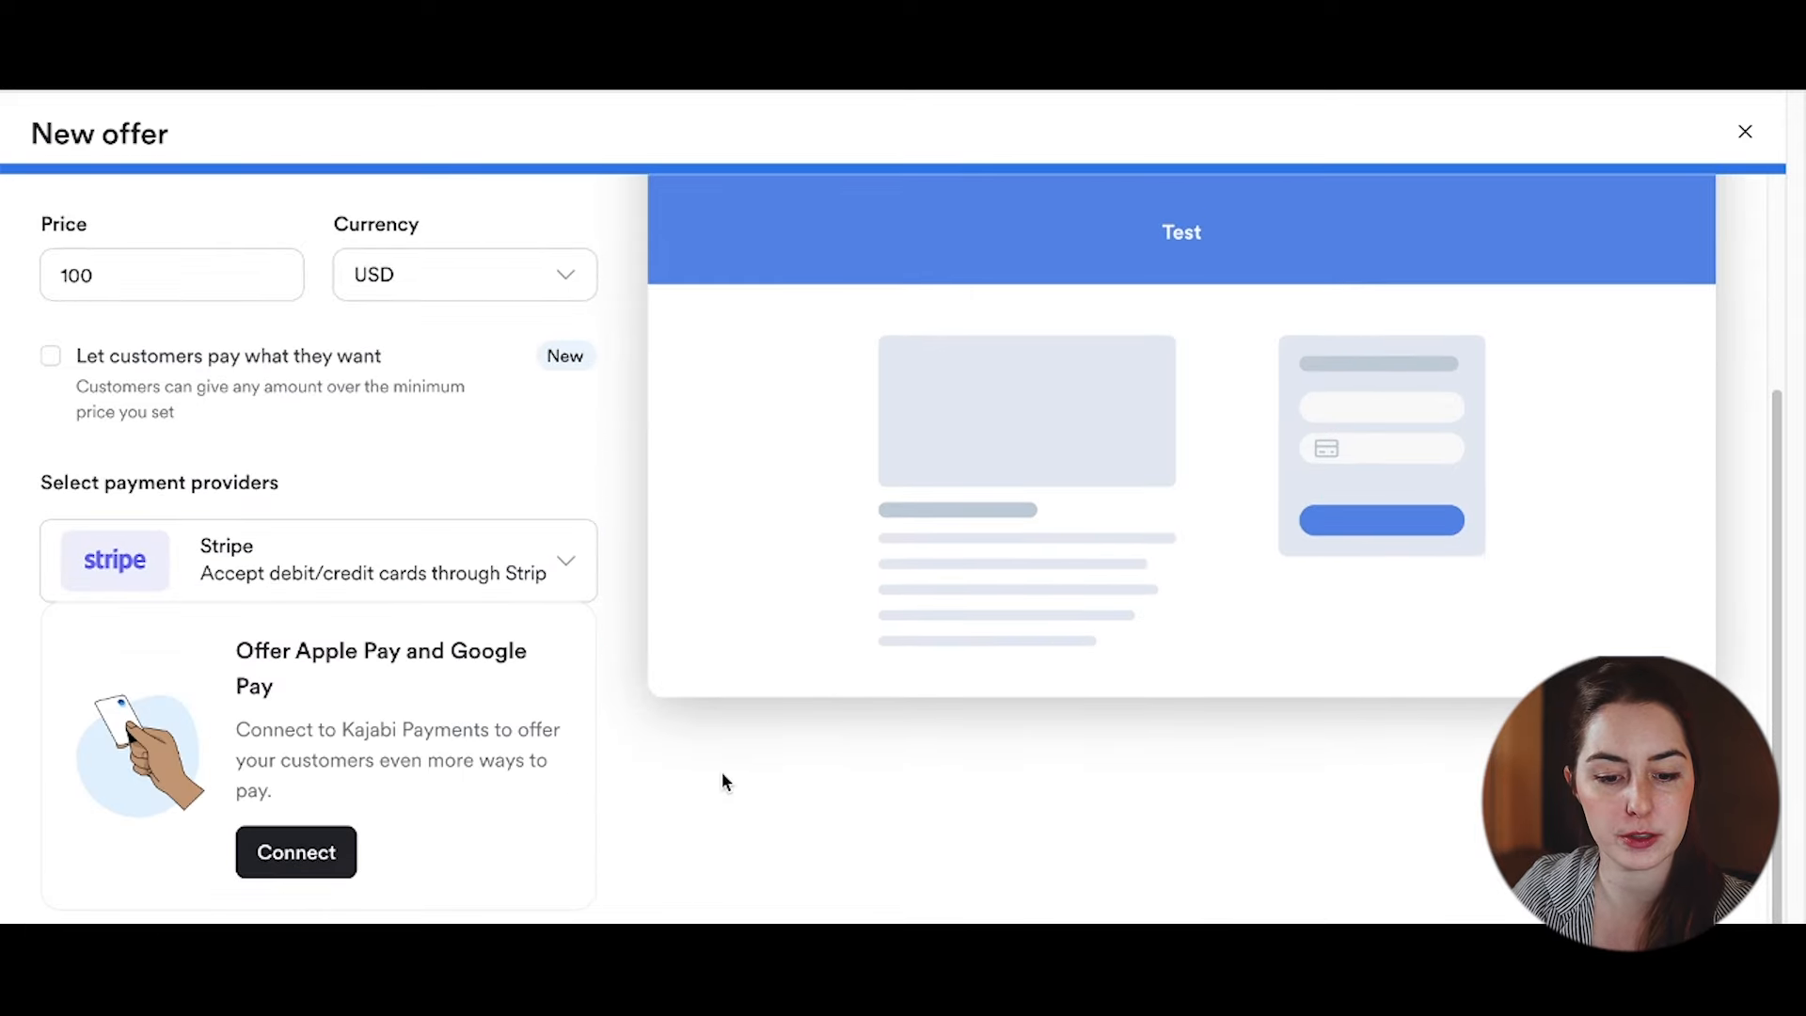
pyautogui.scroll(-1, 721, 771)
pyautogui.click(529, 914)
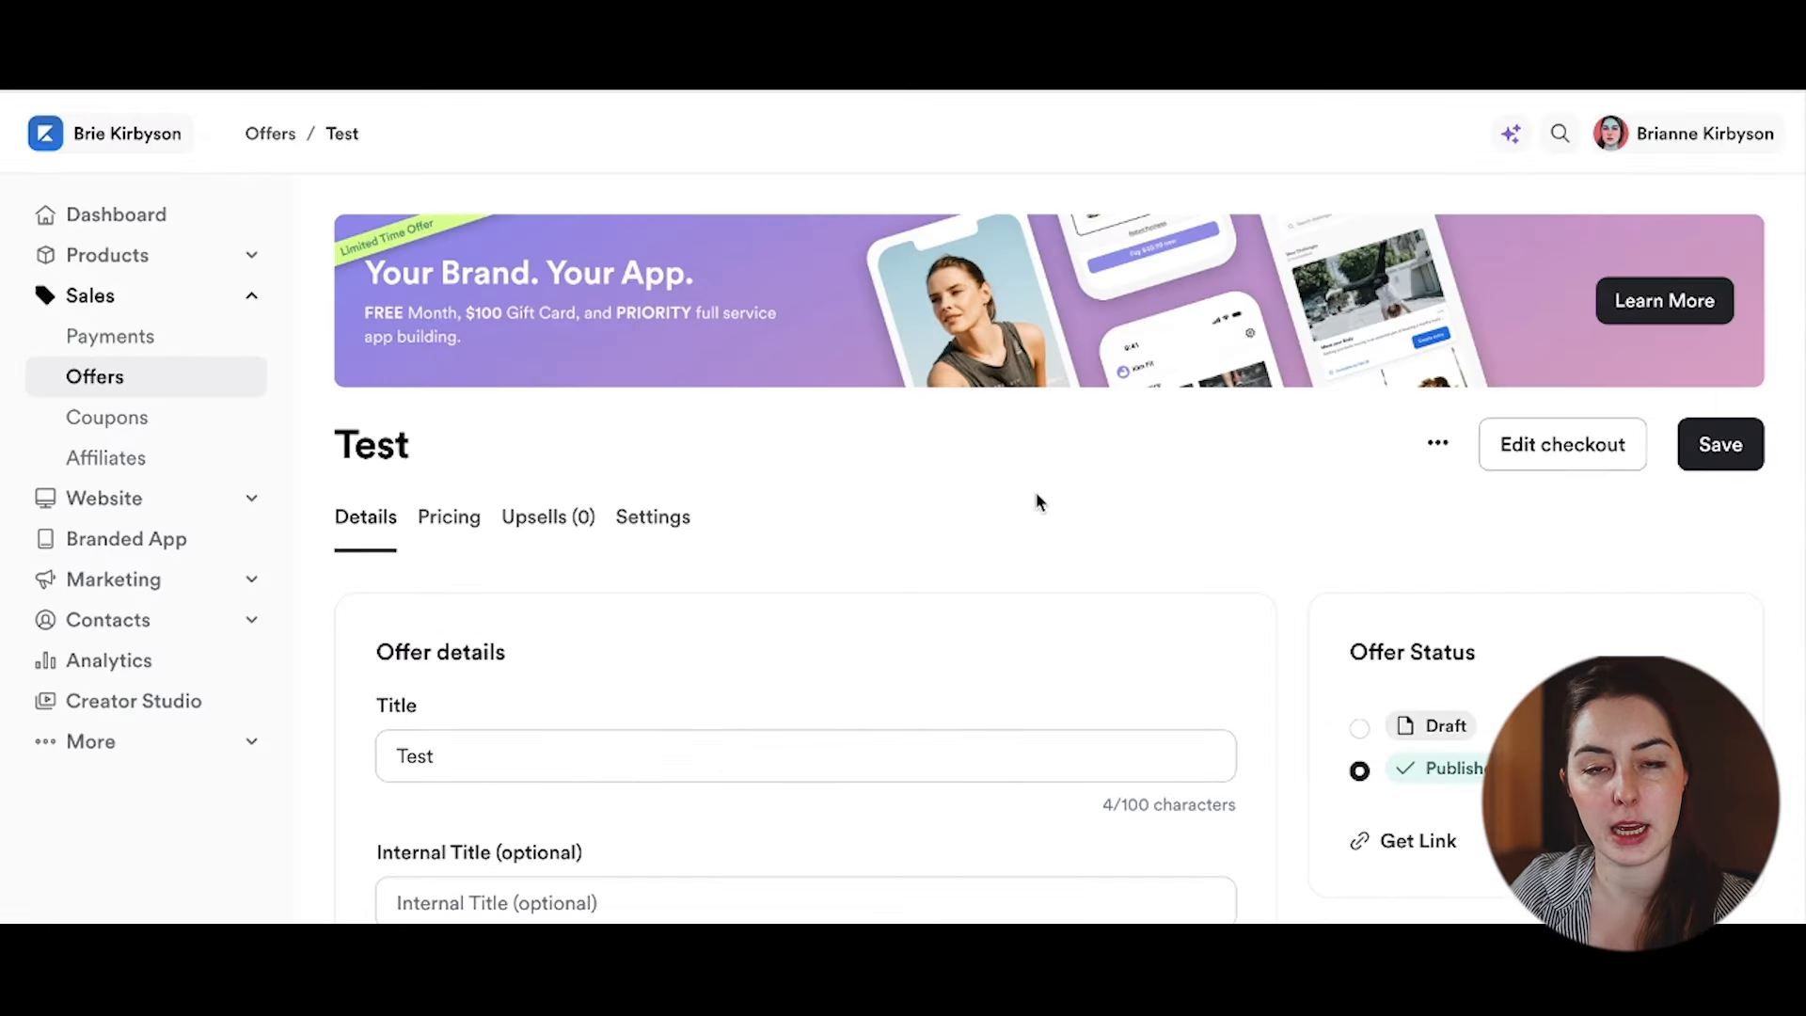
# Step: Open the Test offer's checkout page for customization and examine its content and payment form
pyautogui.scroll(-3, 1037, 503)
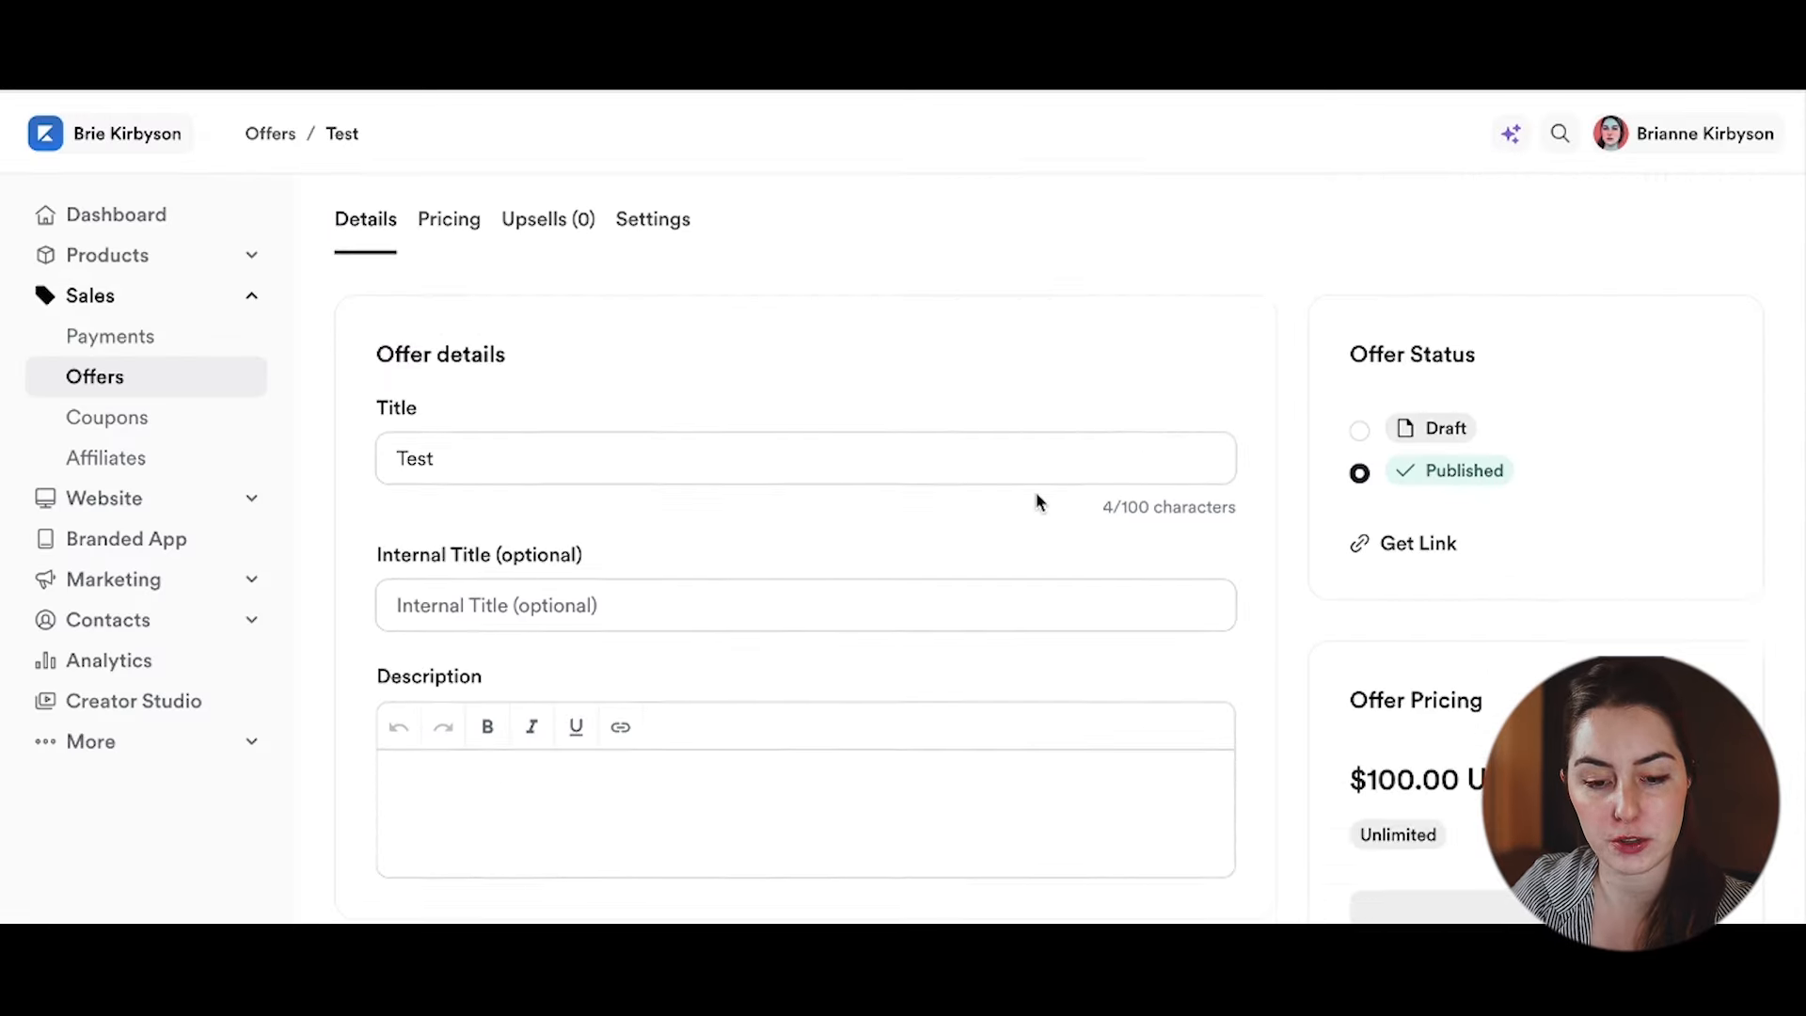
pyautogui.scroll(3, 1223, 470)
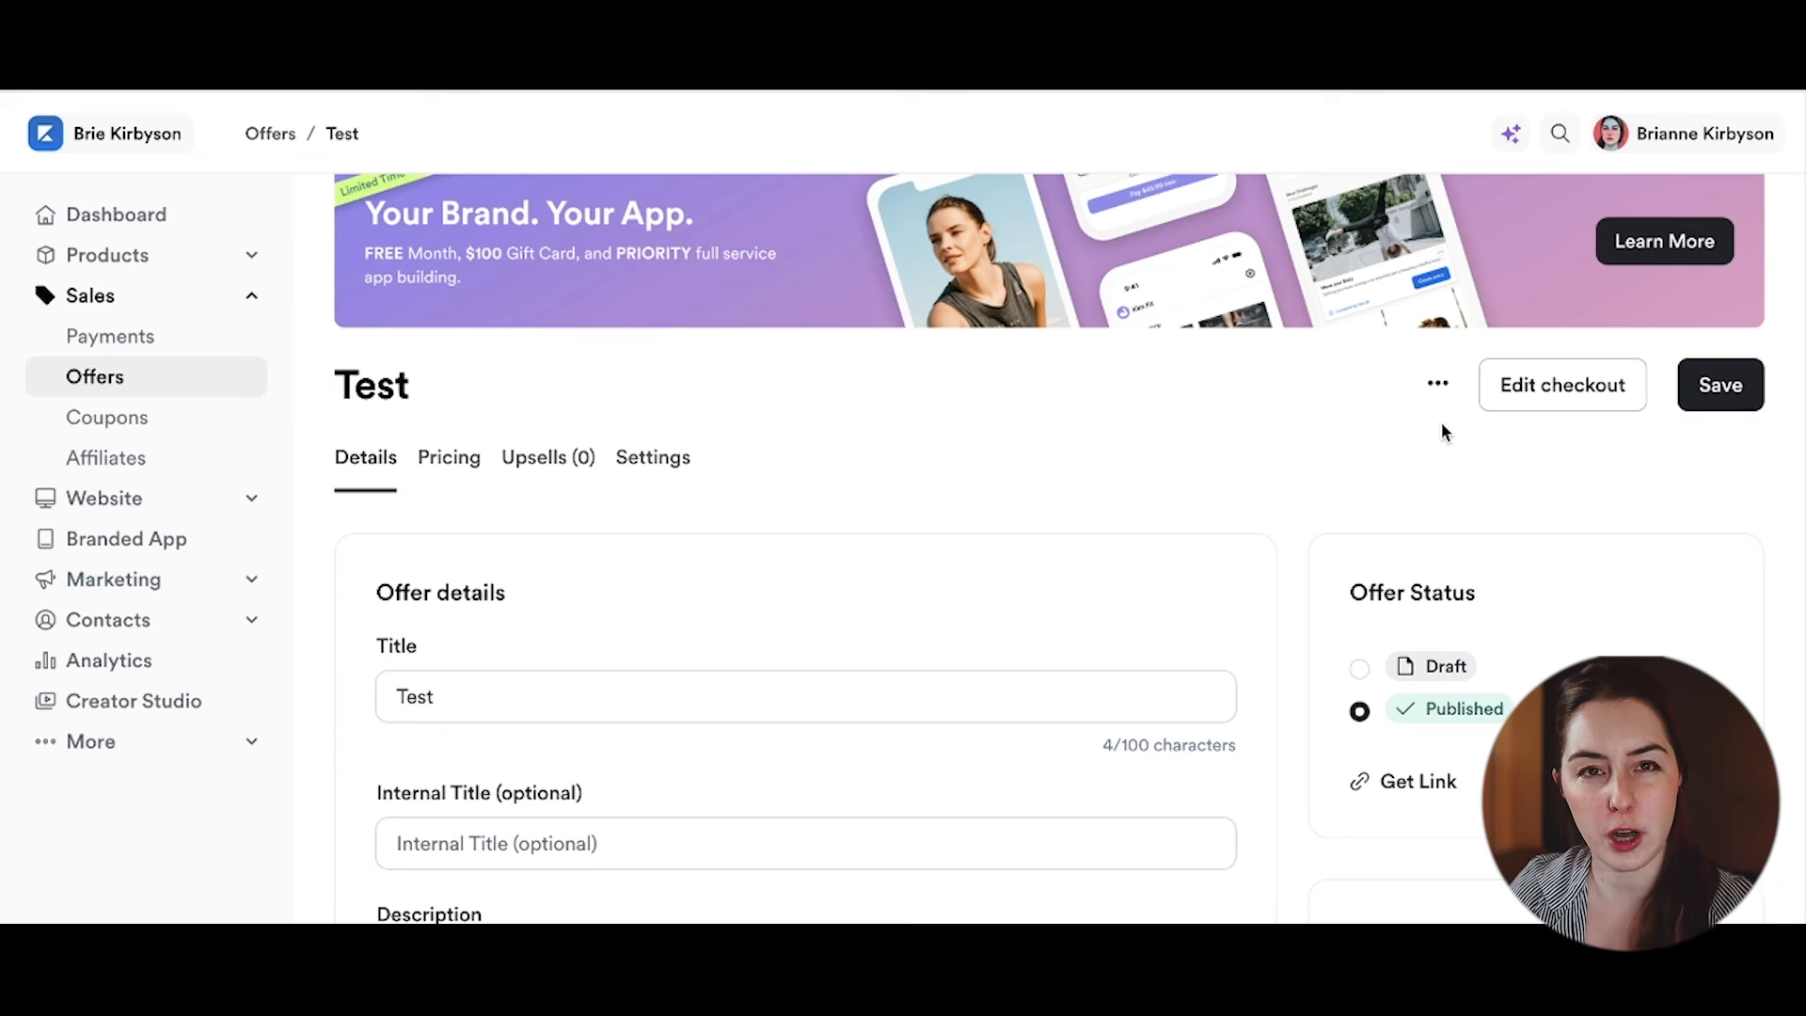
pyautogui.click(1563, 387)
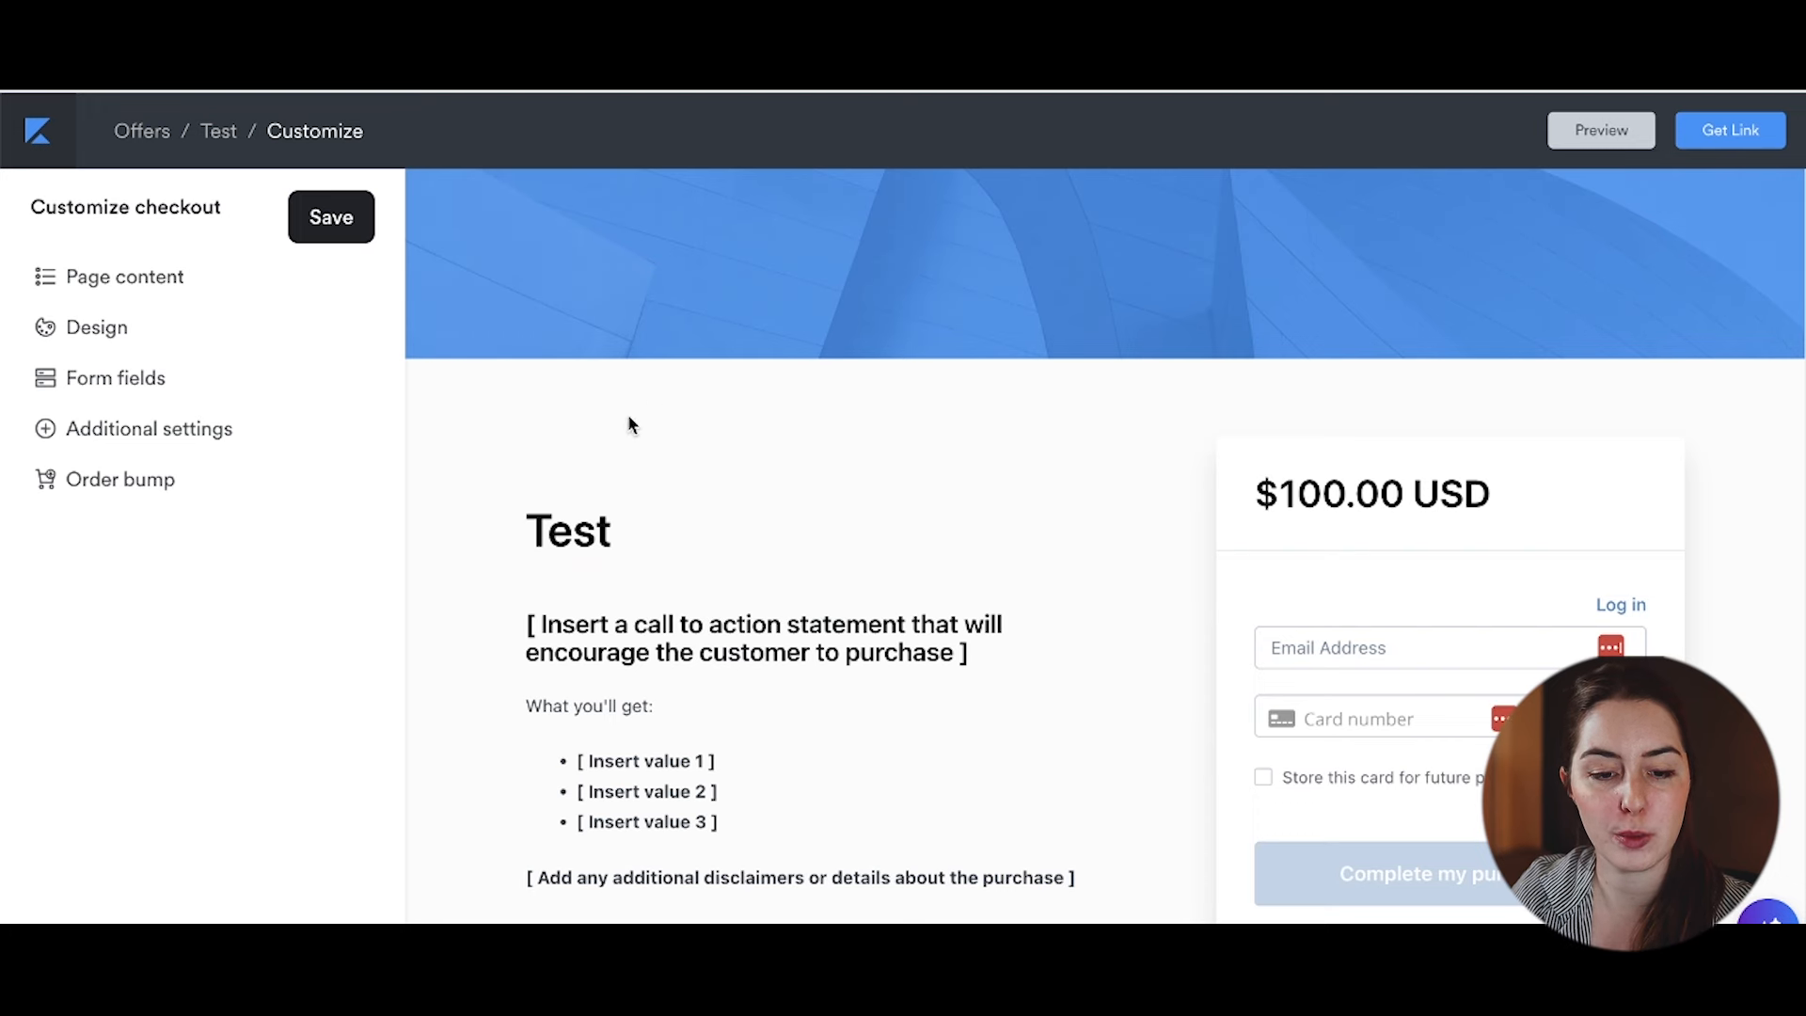
pyautogui.scroll(-1, 868, 530)
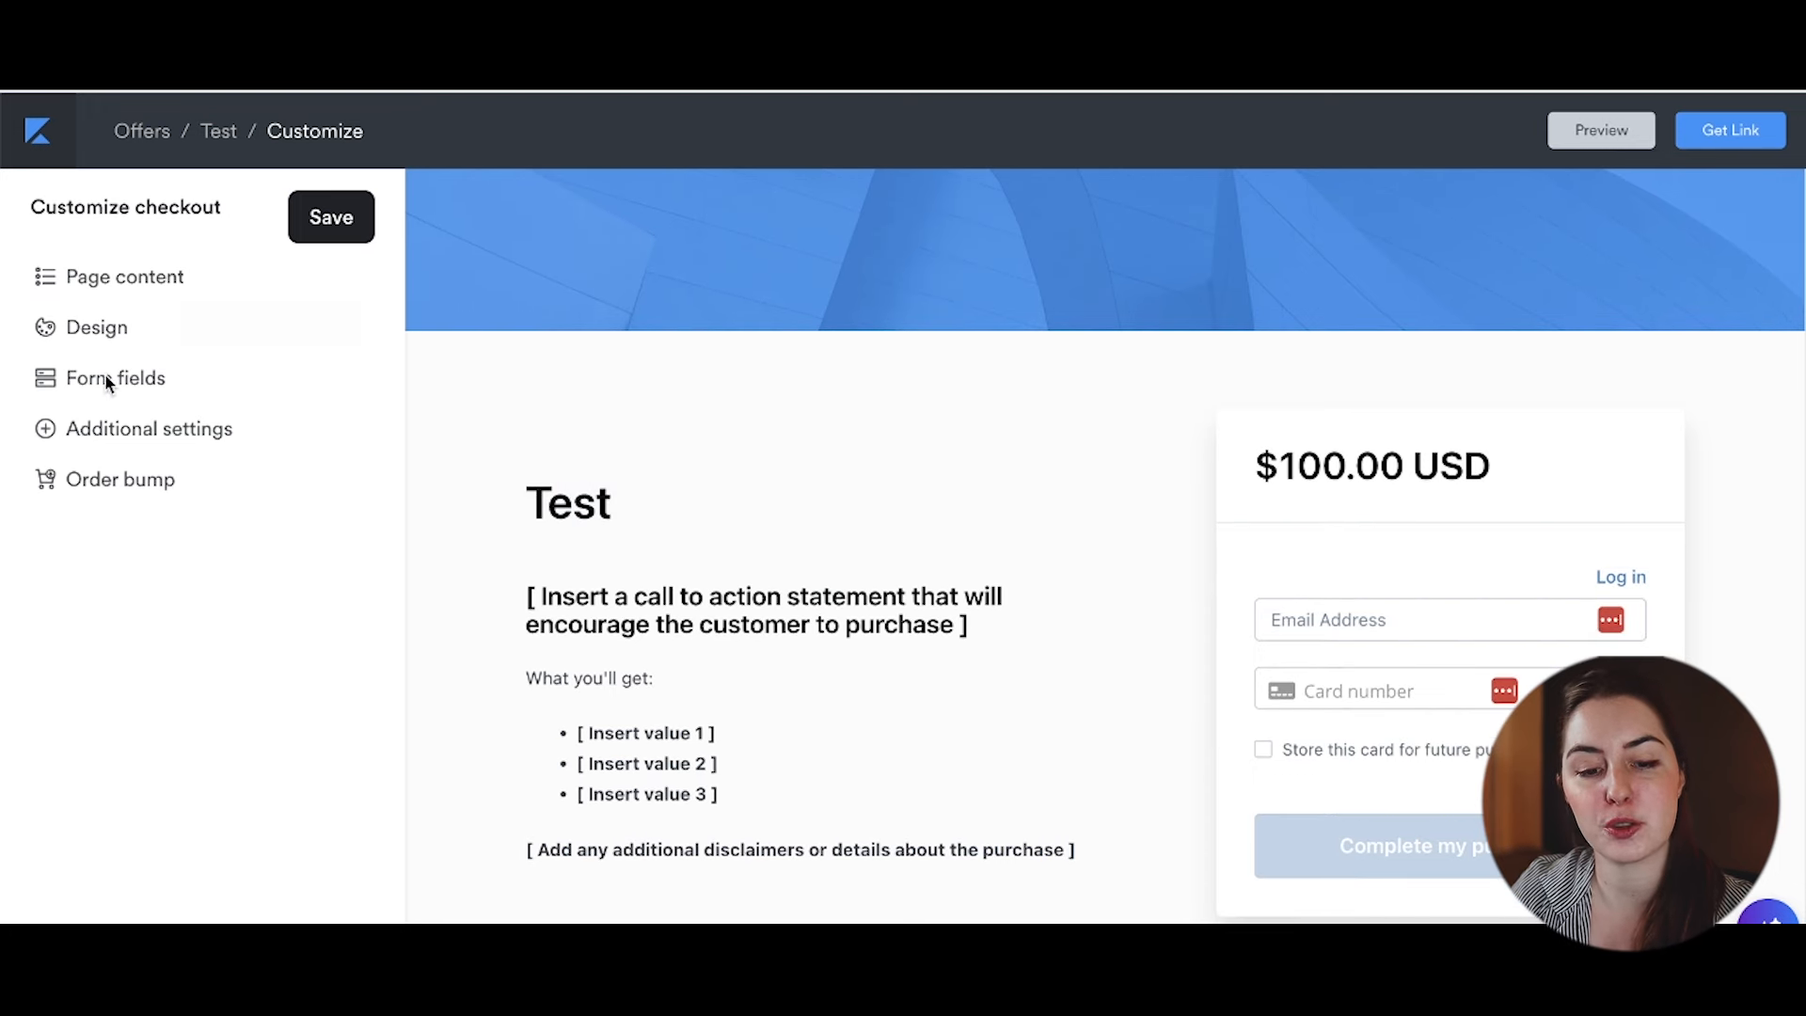
pyautogui.scroll(-1, 791, 699)
pyautogui.scroll(-1, 791, 703)
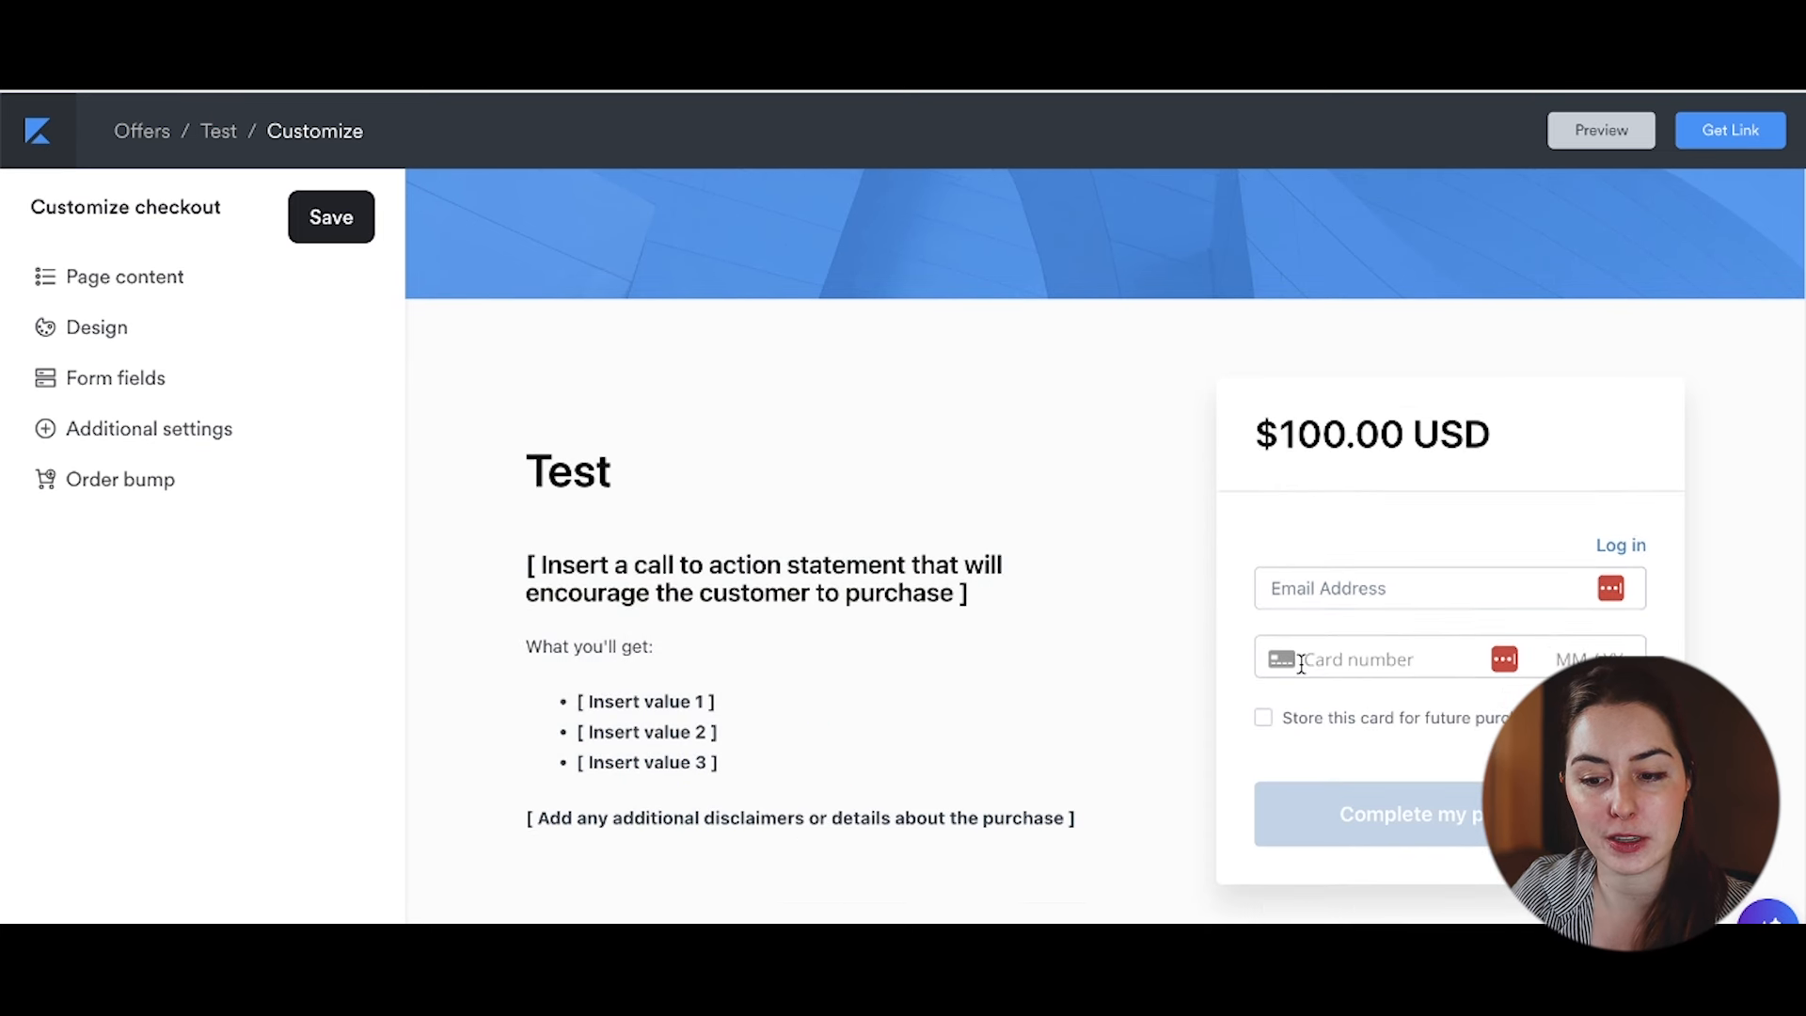
pyautogui.click(1439, 585)
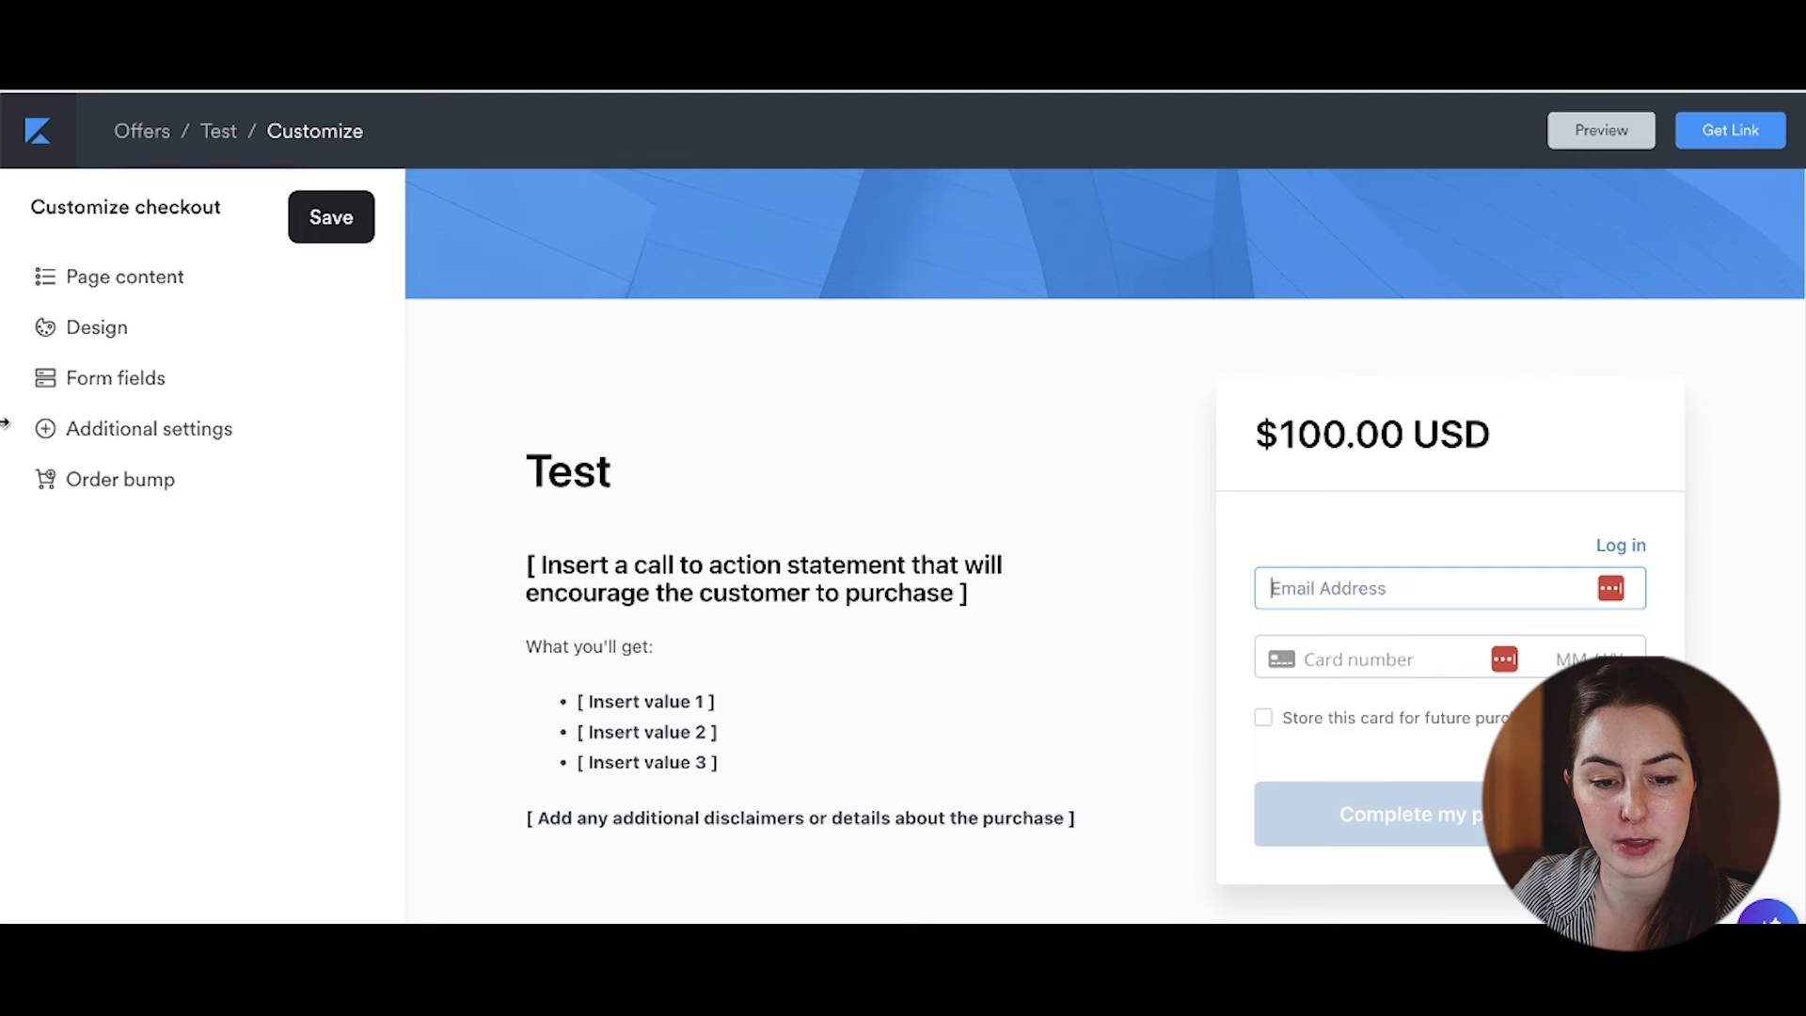
# Step: Make the checkout form collect the customer's name and address, and save the checkout changes
pyautogui.click(136, 381)
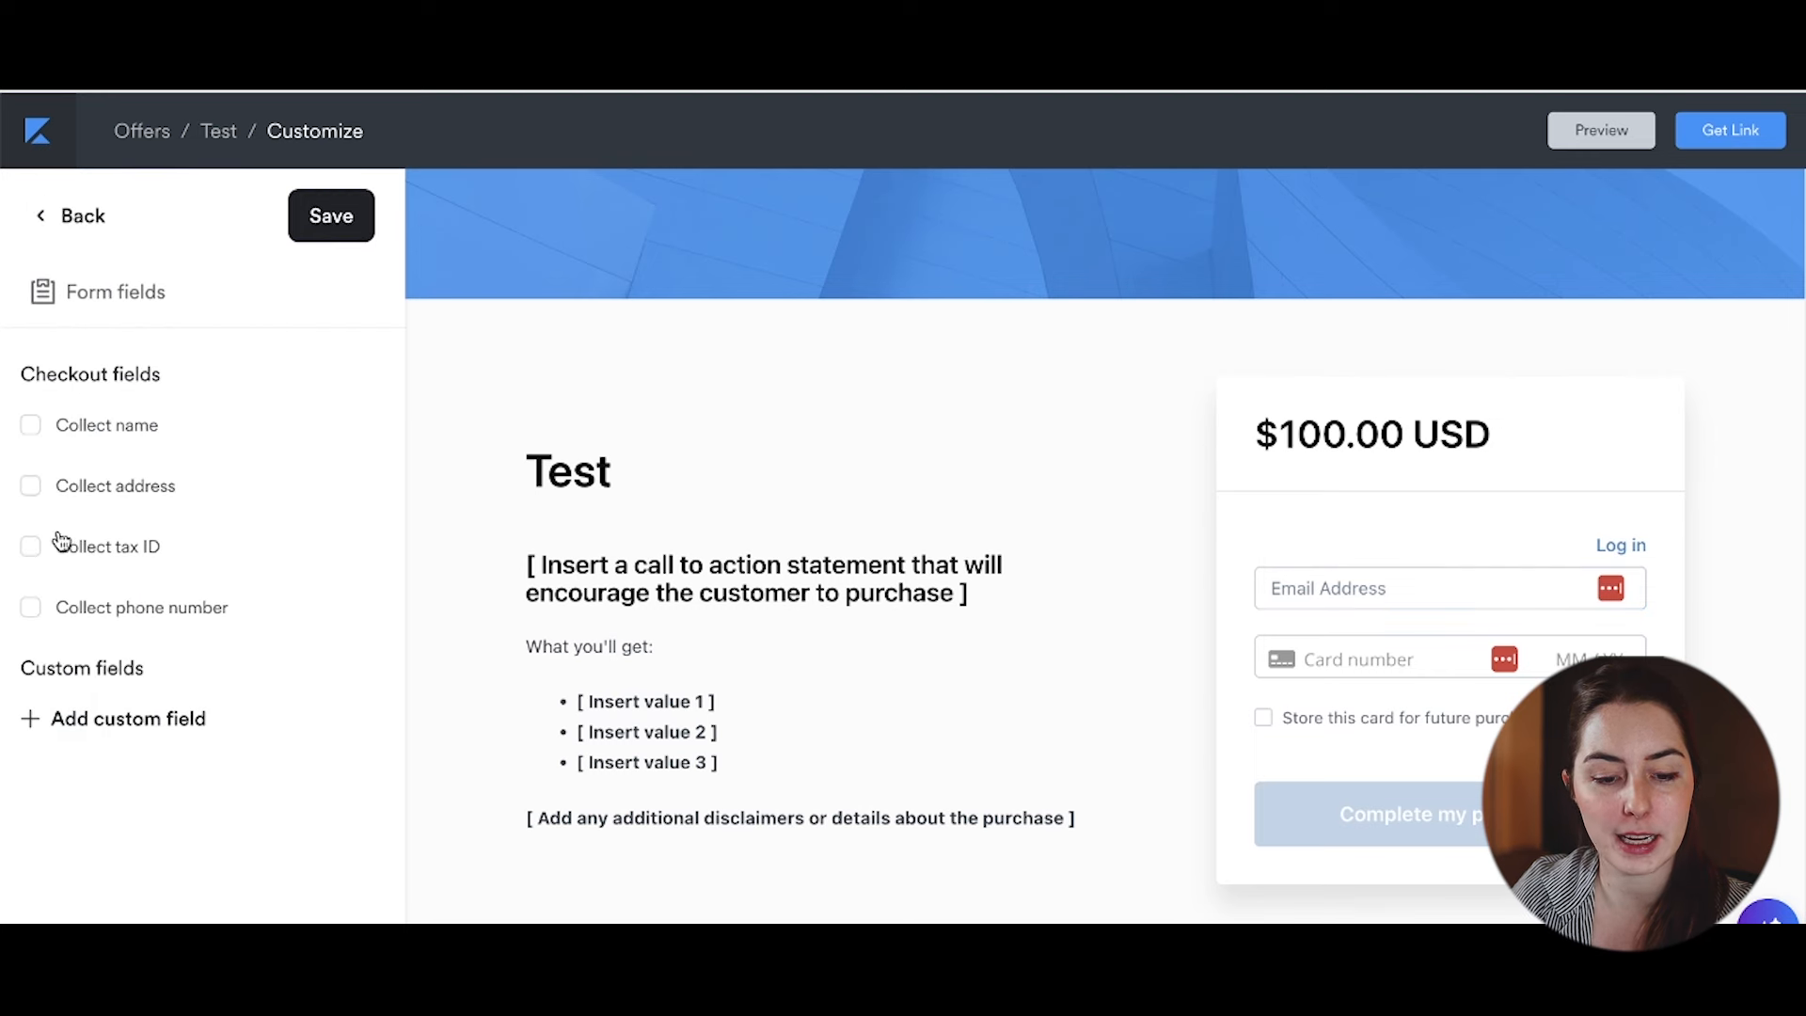
pyautogui.click(30, 424)
pyautogui.click(31, 486)
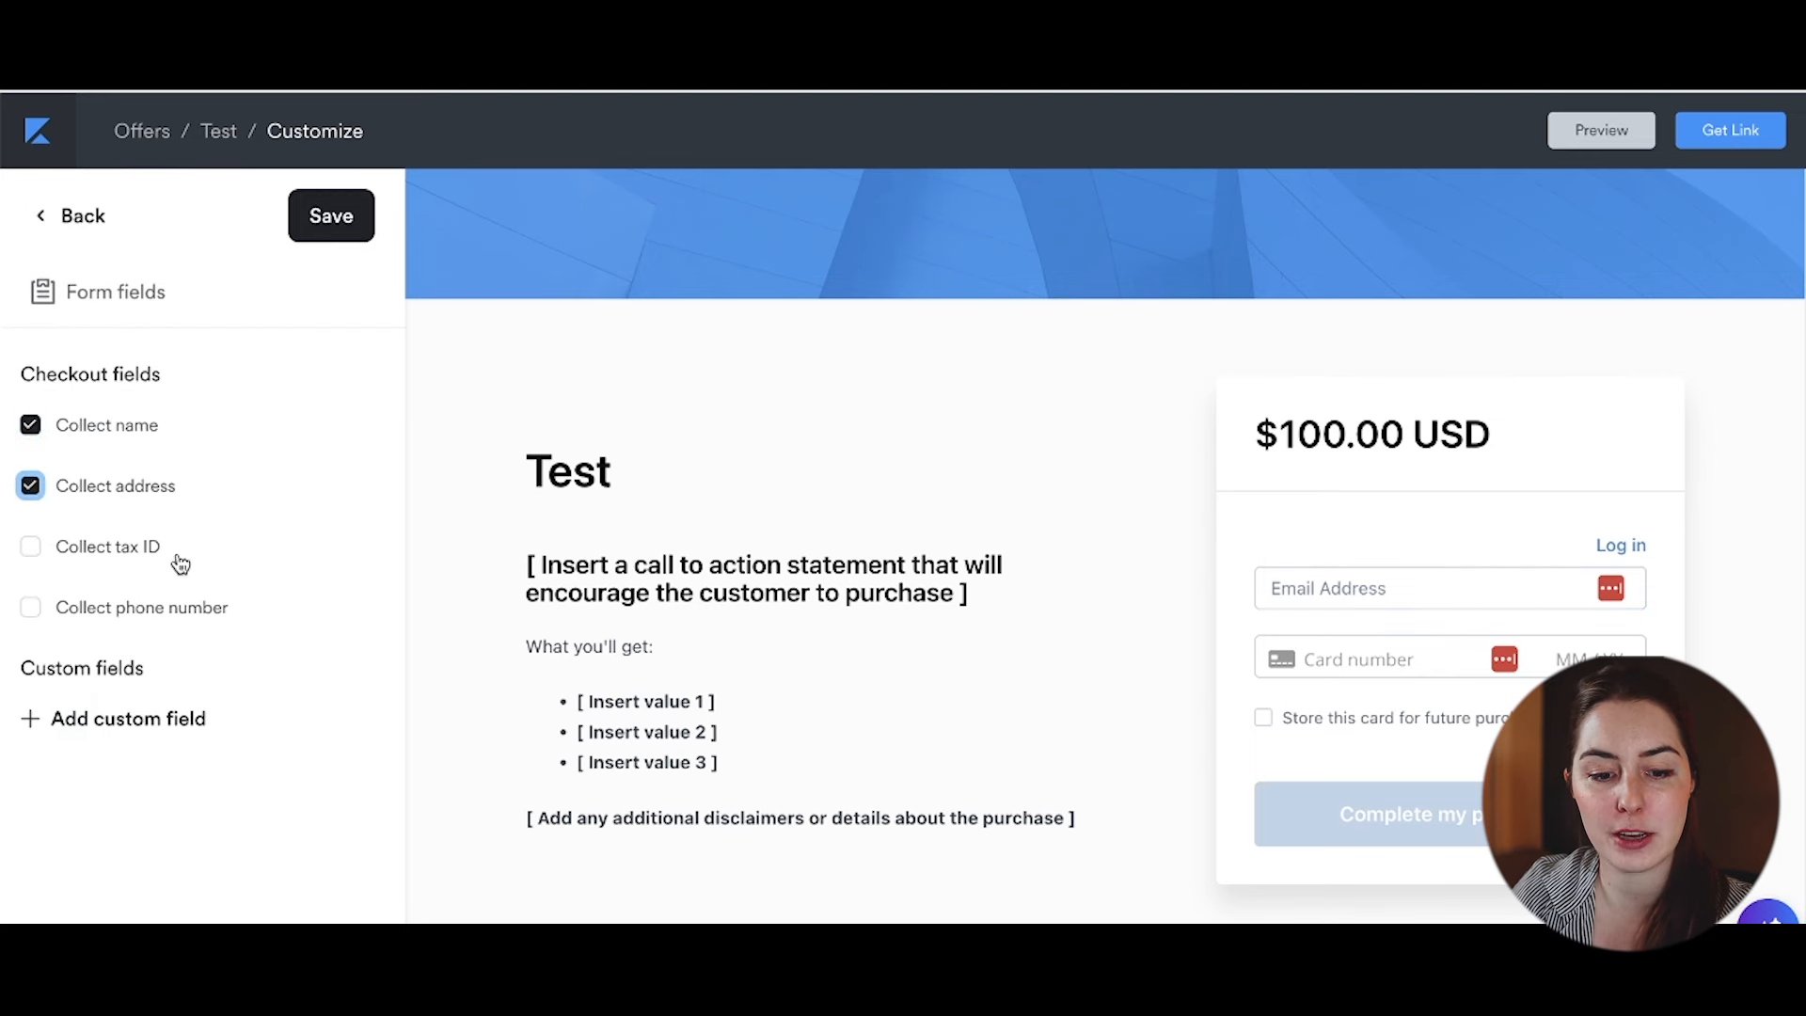
pyautogui.click(329, 215)
# Step: Examine the offer's included products, product access limits and post-purchase settings
pyautogui.scroll(-4, 1020, 552)
pyautogui.scroll(5, 976, 540)
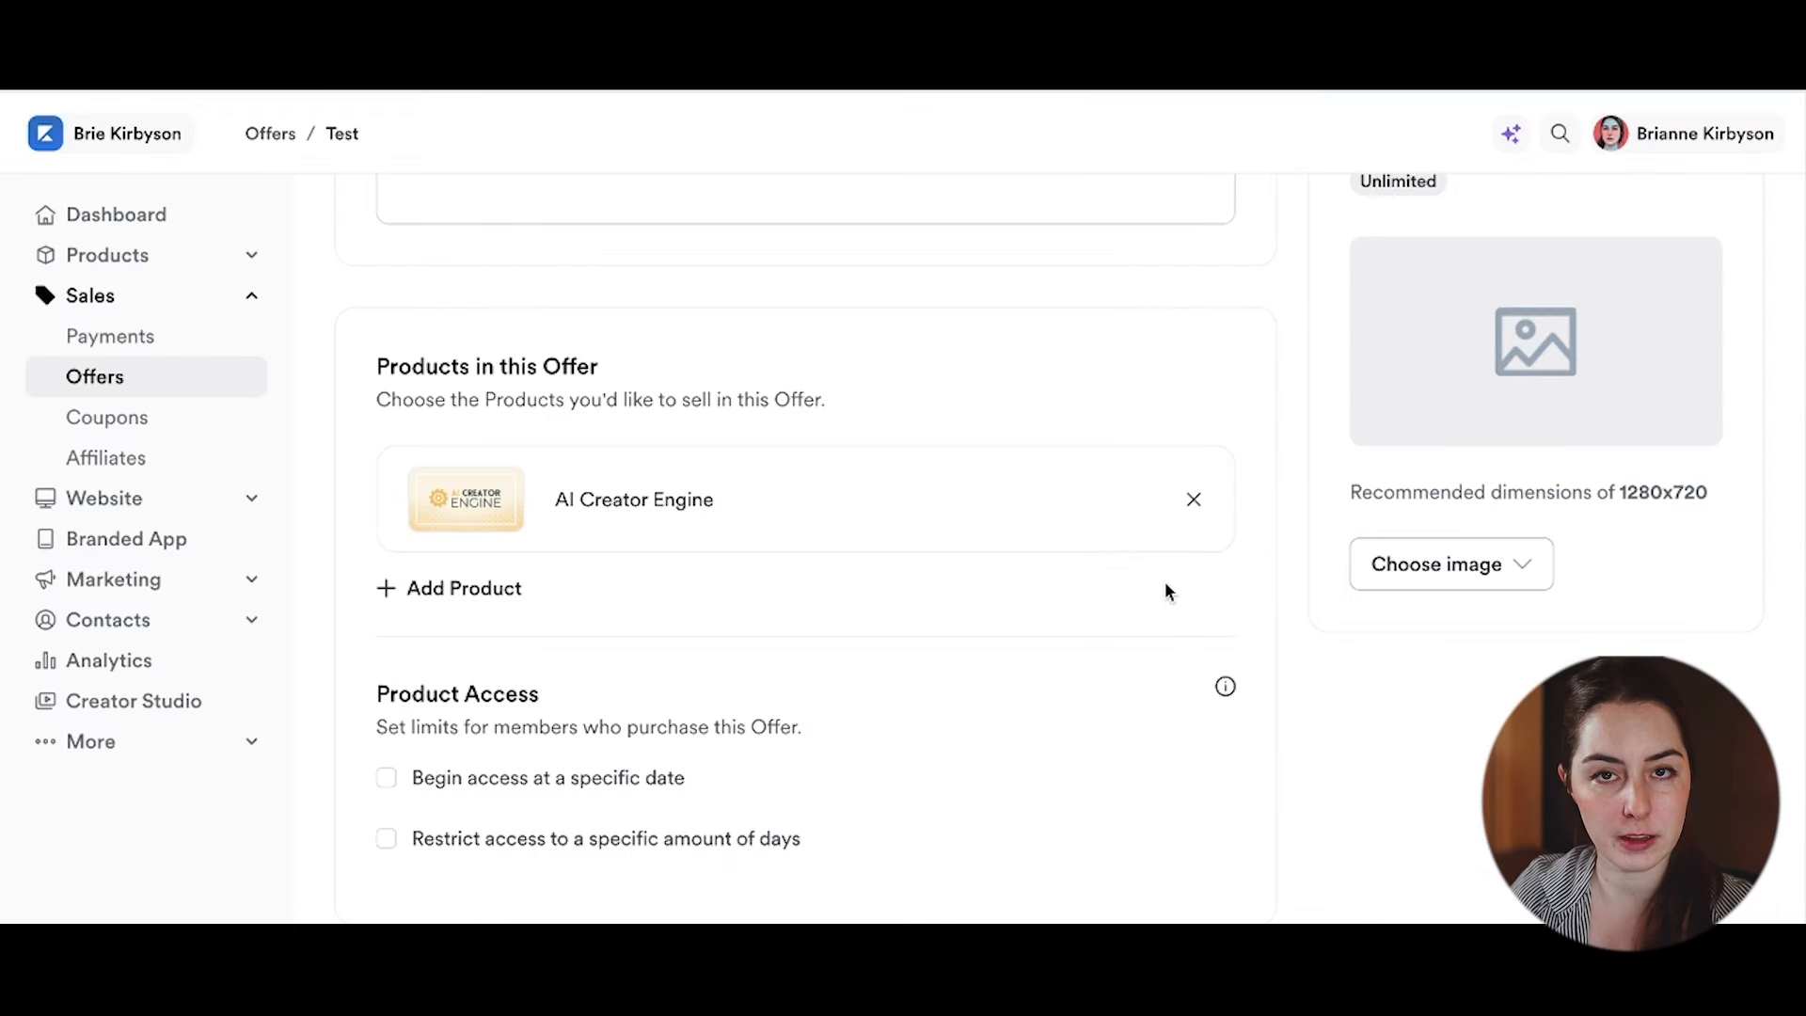
pyautogui.scroll(-1, 1162, 576)
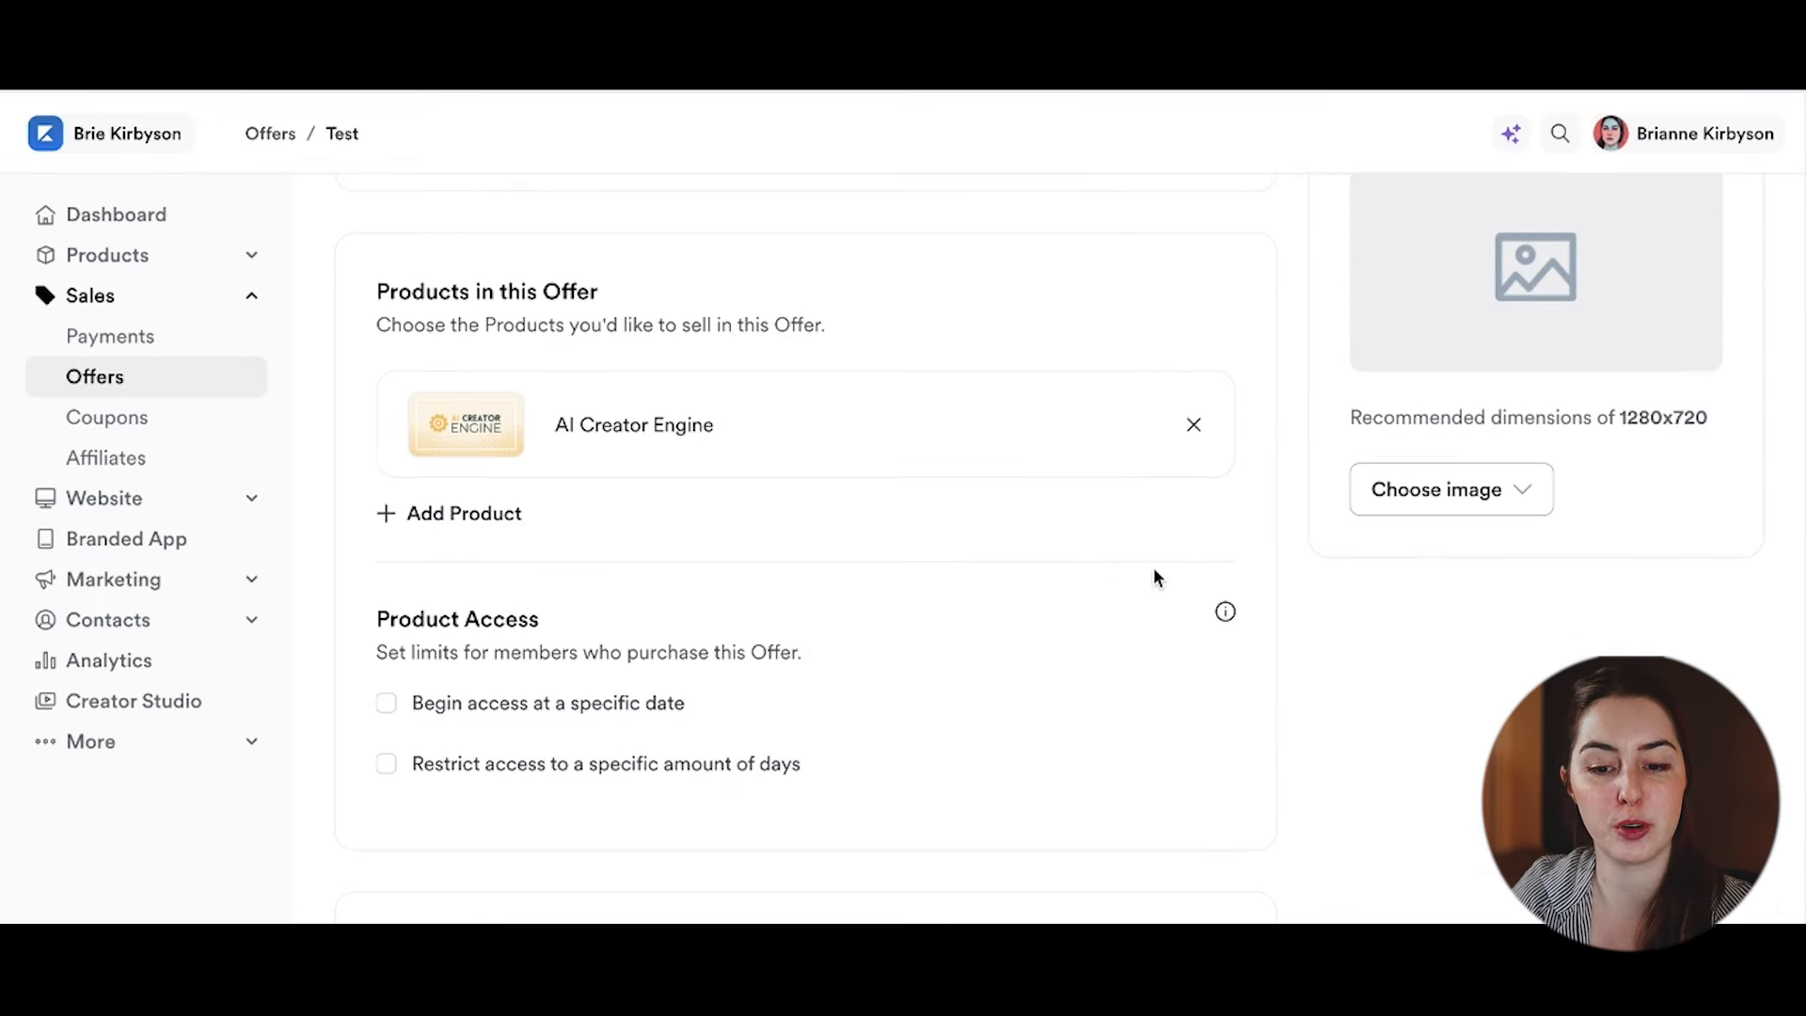
pyautogui.scroll(-3, 766, 597)
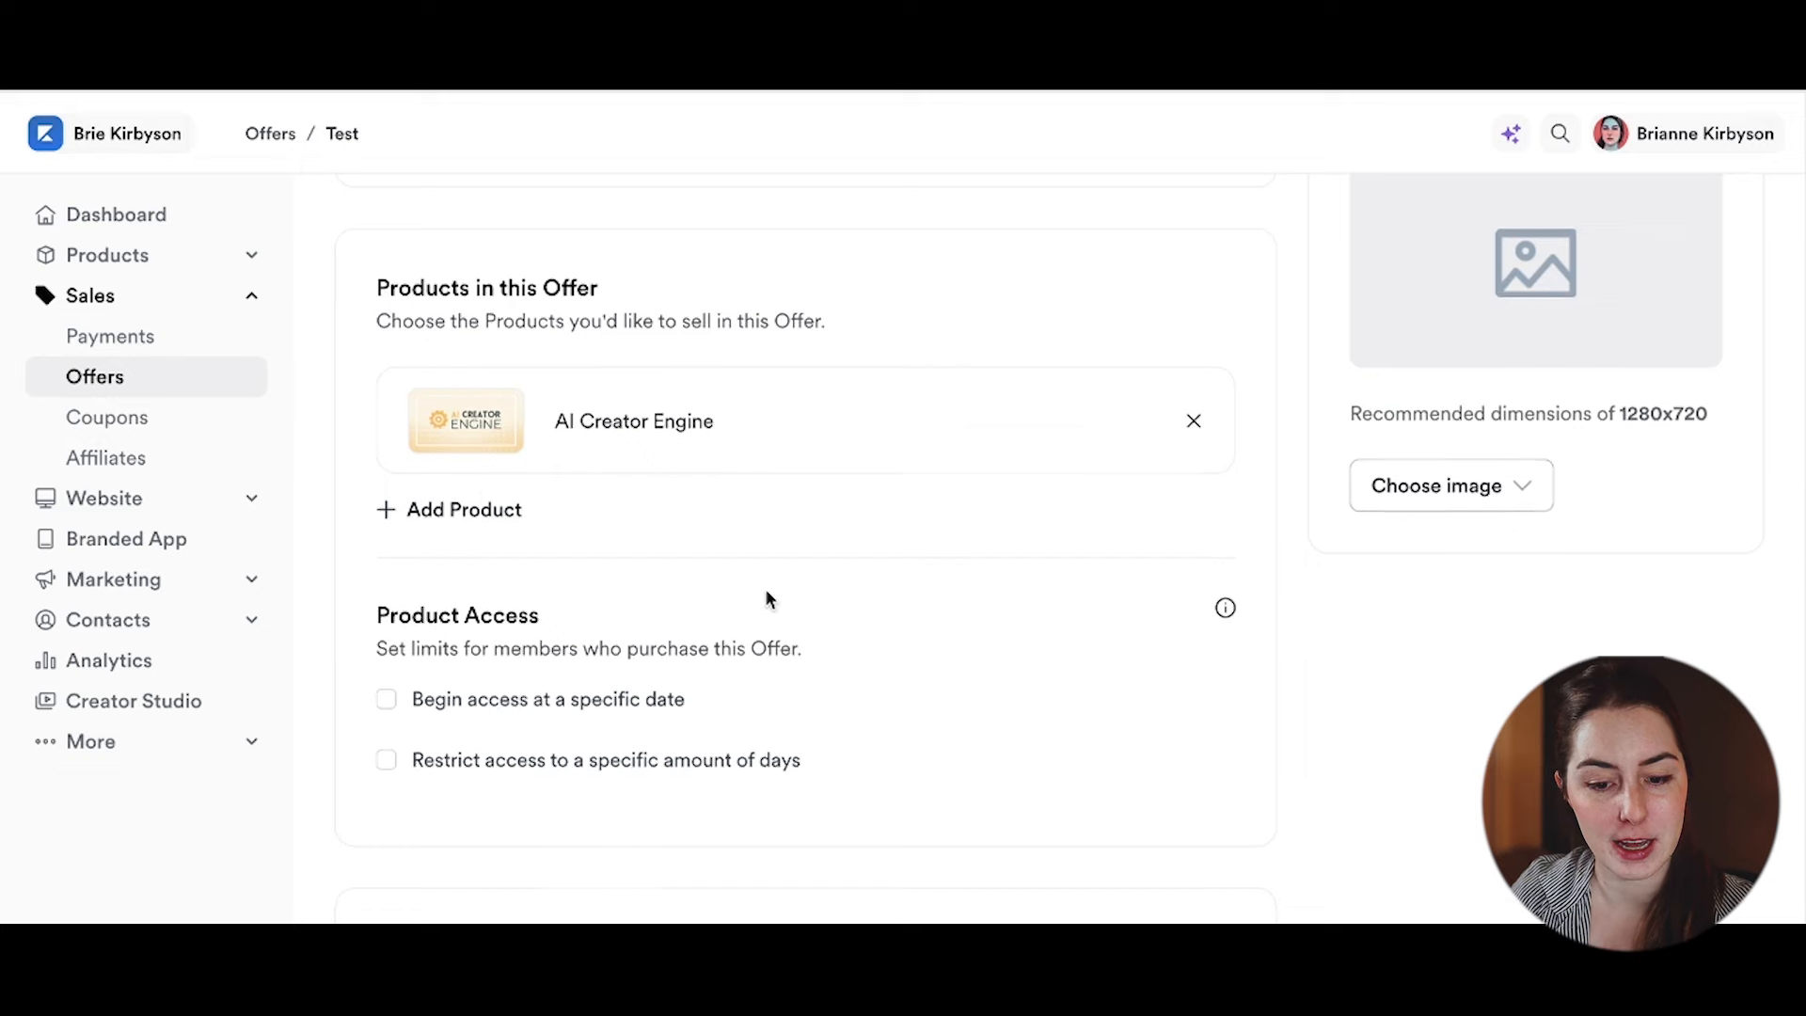
pyautogui.scroll(-1, 767, 598)
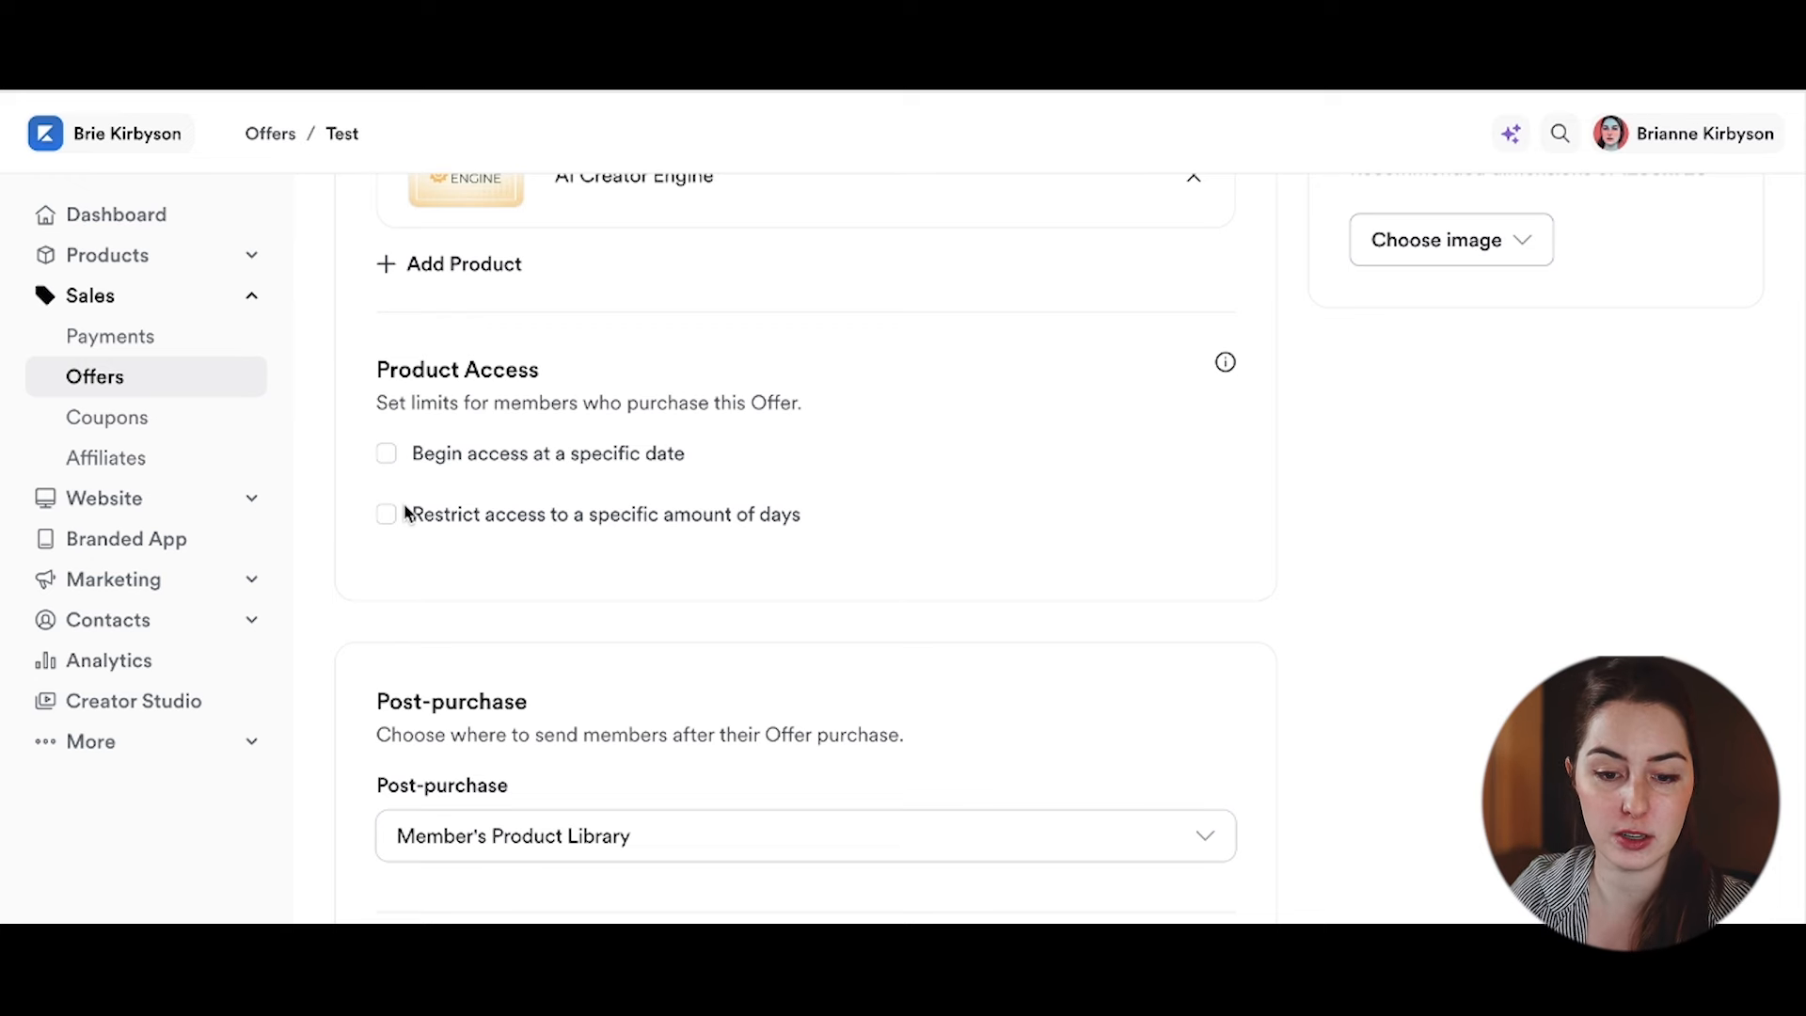
pyautogui.scroll(-4, 940, 545)
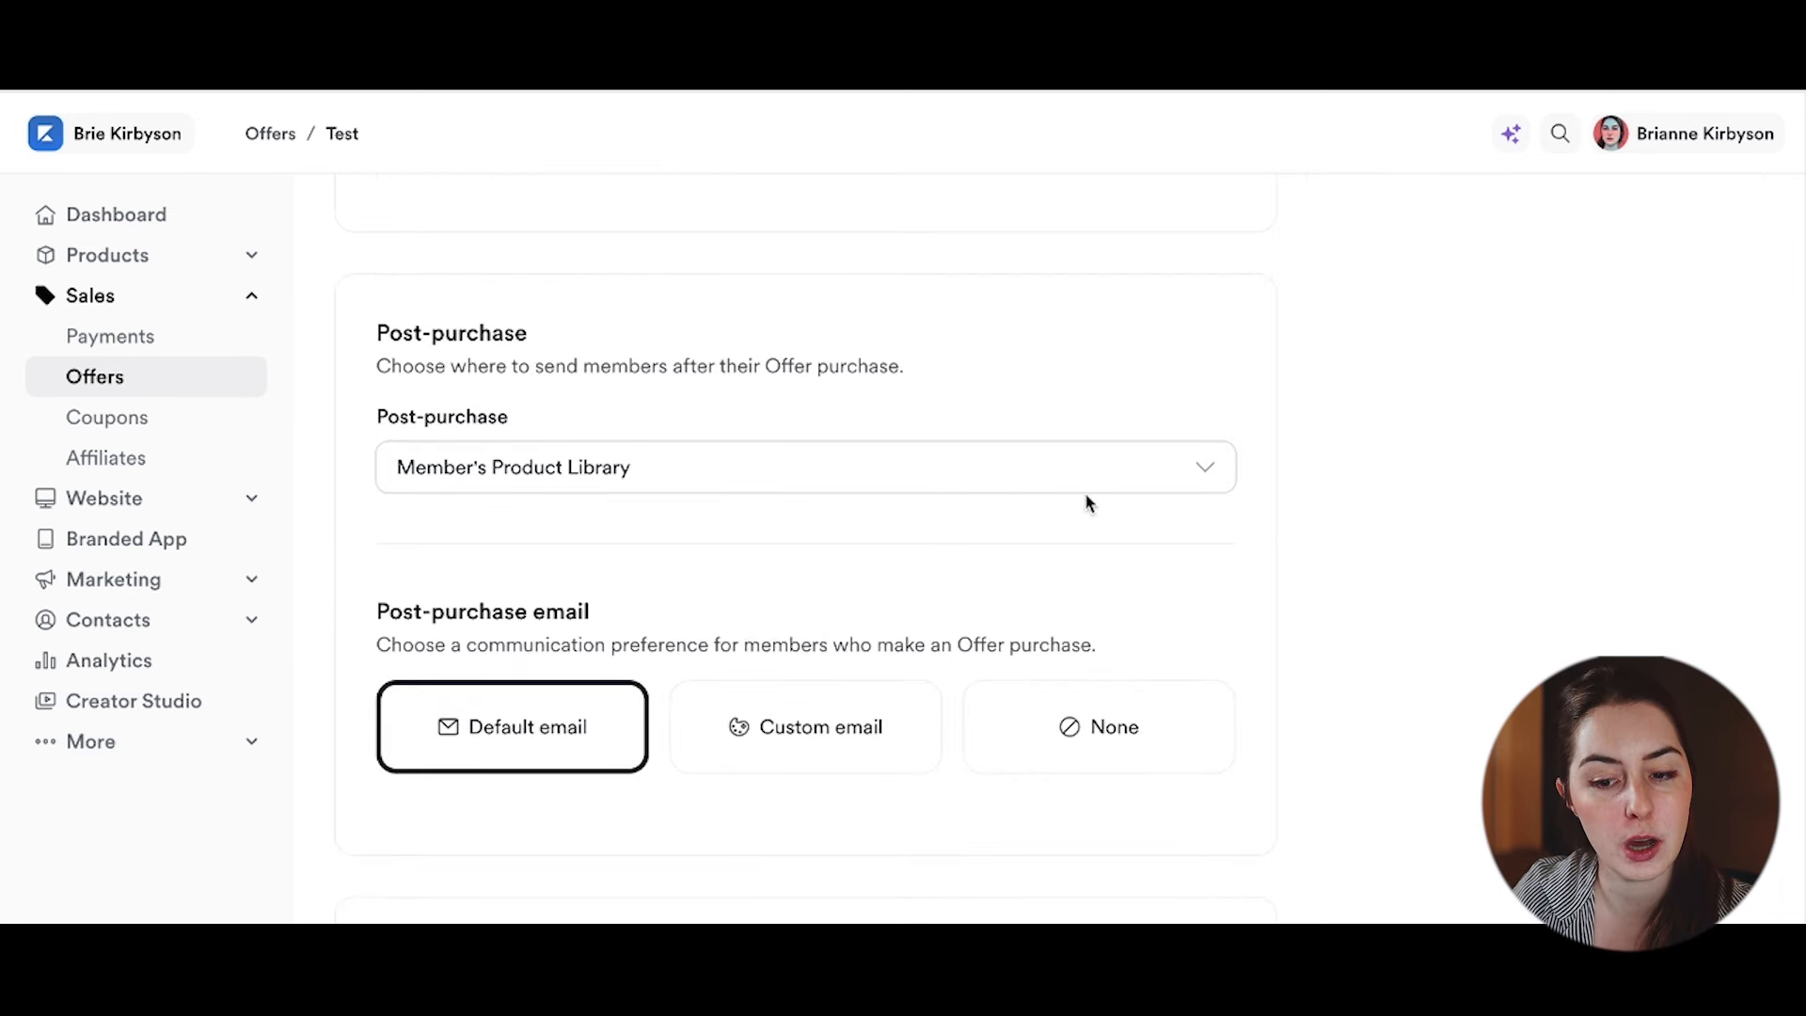
pyautogui.scroll(-1, 1081, 504)
pyautogui.scroll(-1, 1004, 455)
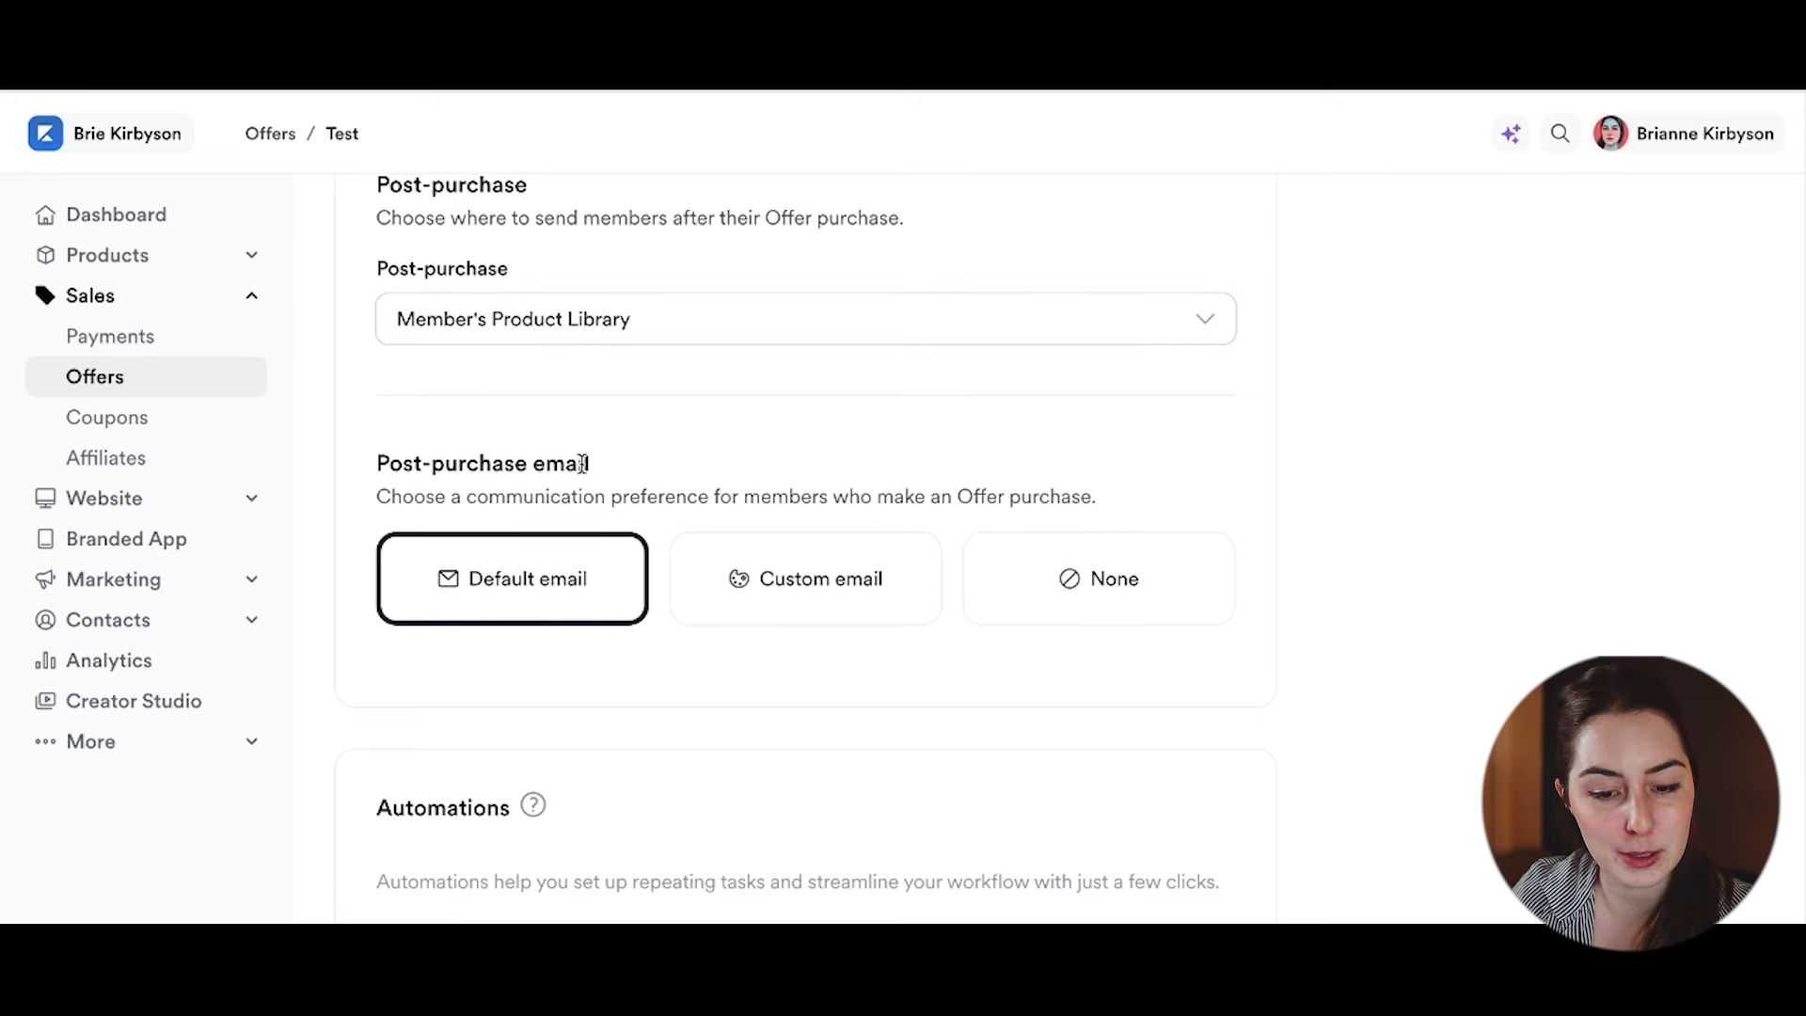
# Step: Switch the offer's post-purchase email to Custom email, then view its content fields and the option for adding an automation
pyautogui.click(775, 572)
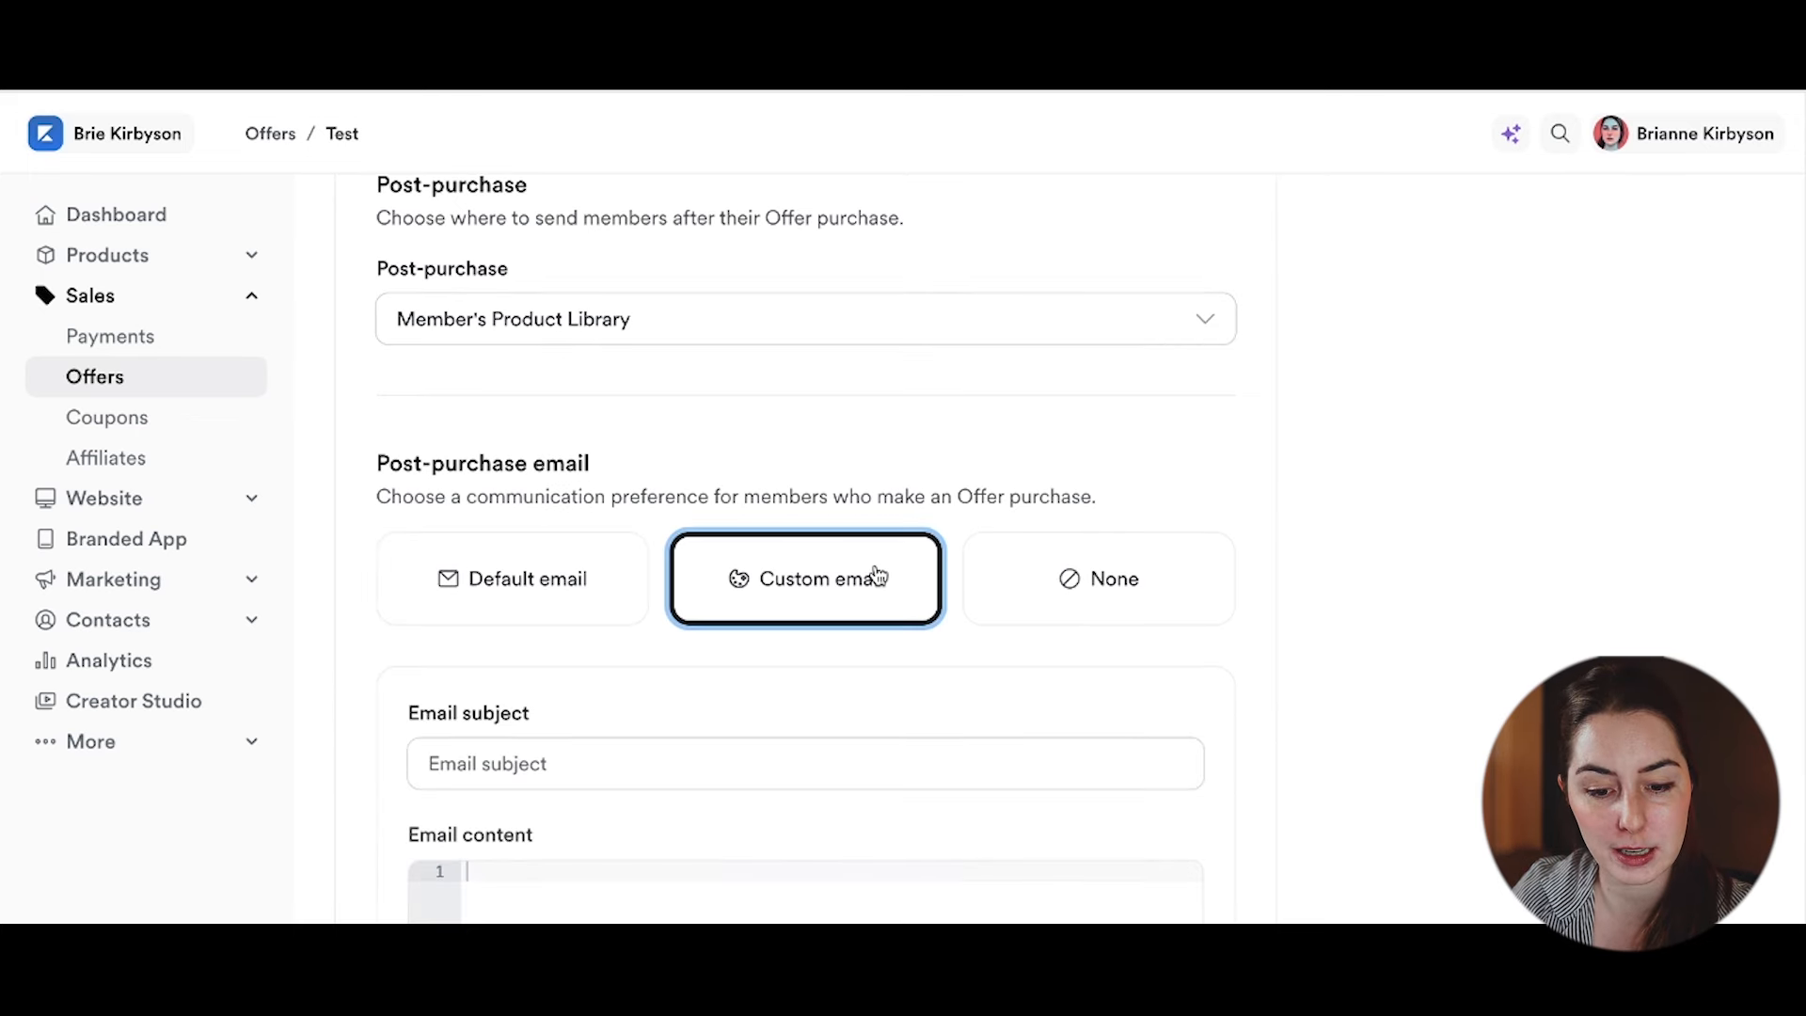
pyautogui.scroll(-4, 877, 573)
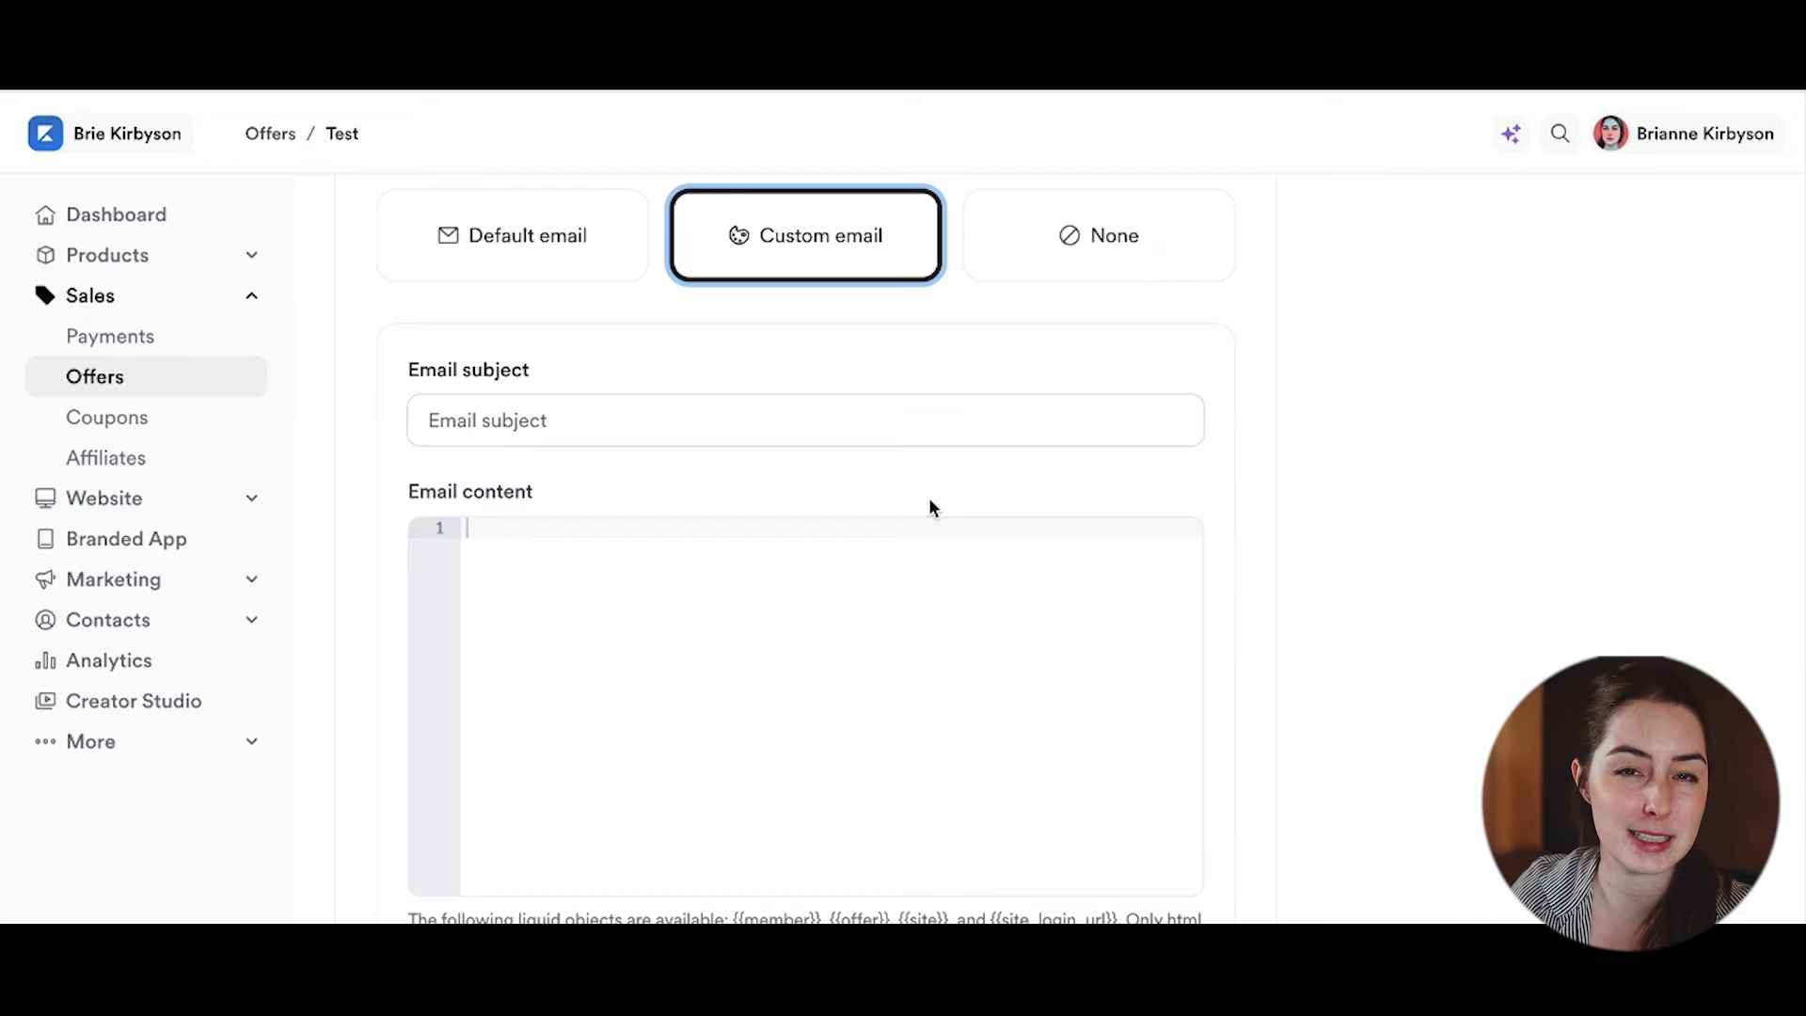
pyautogui.scroll(-4, 1084, 493)
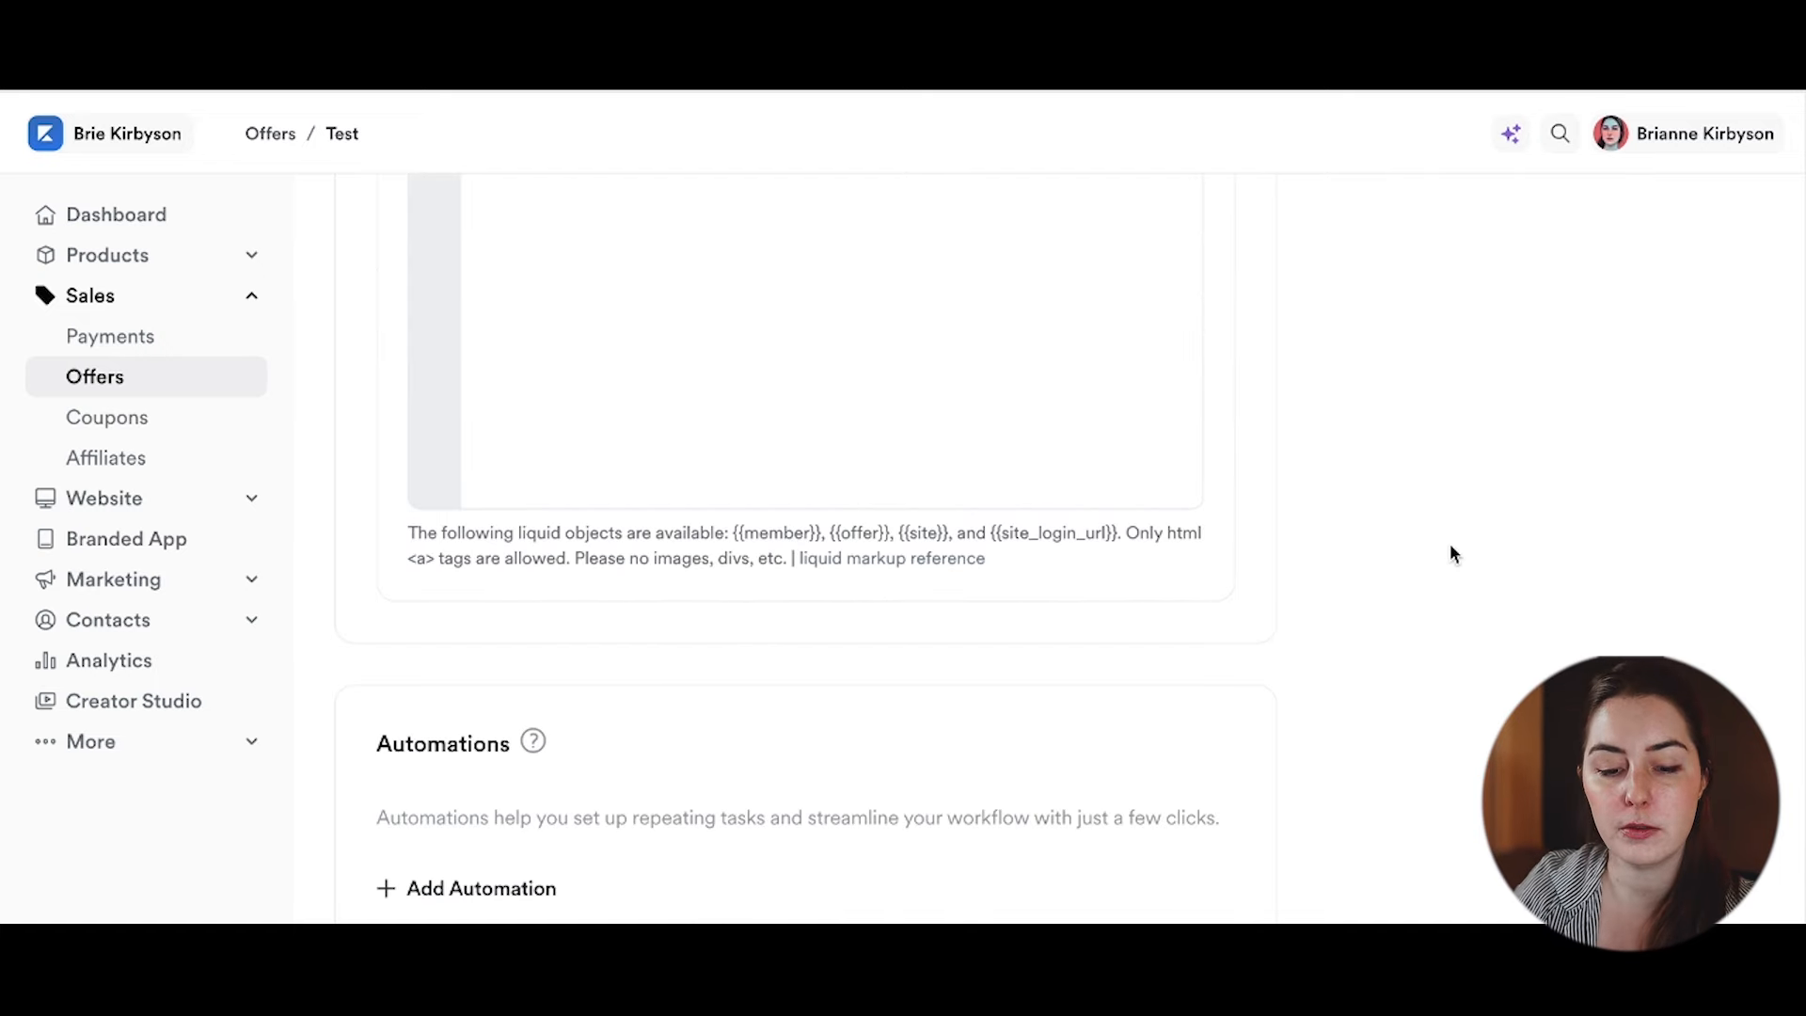
pyautogui.click(491, 891)
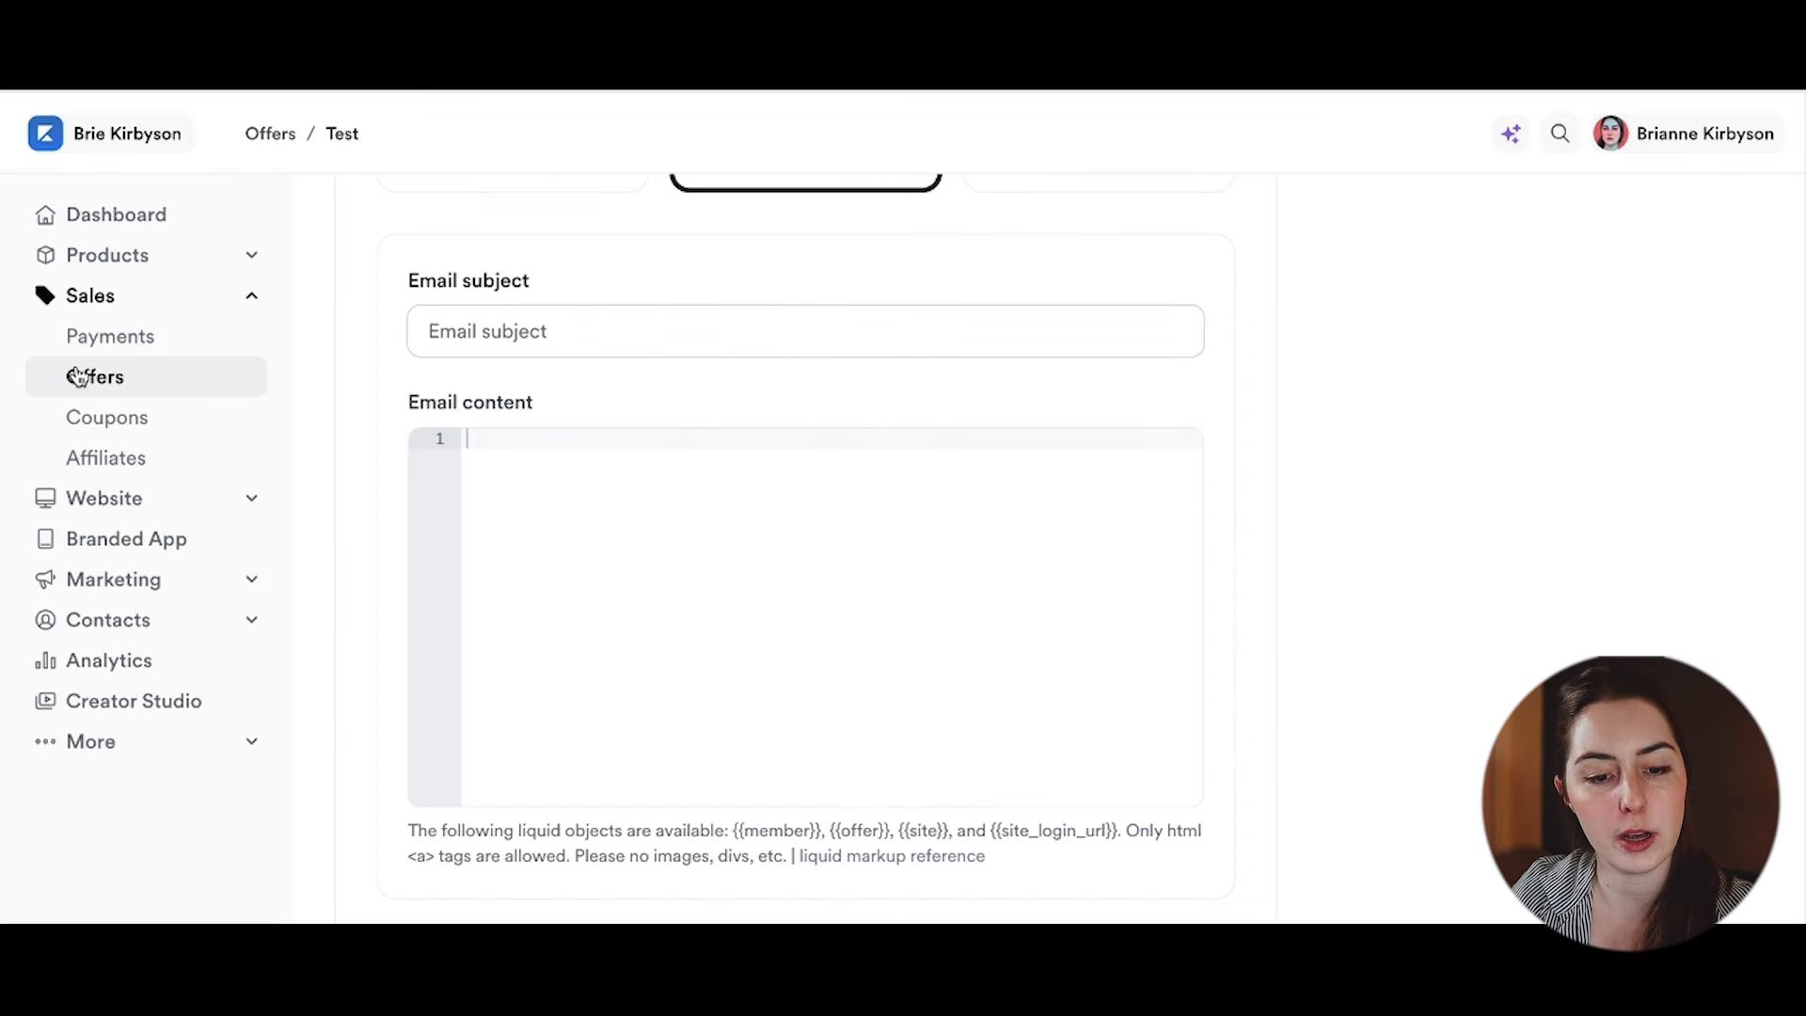
# Step: View the existing coupons and the new coupon form, then open the Affiliates section
pyautogui.click(74, 426)
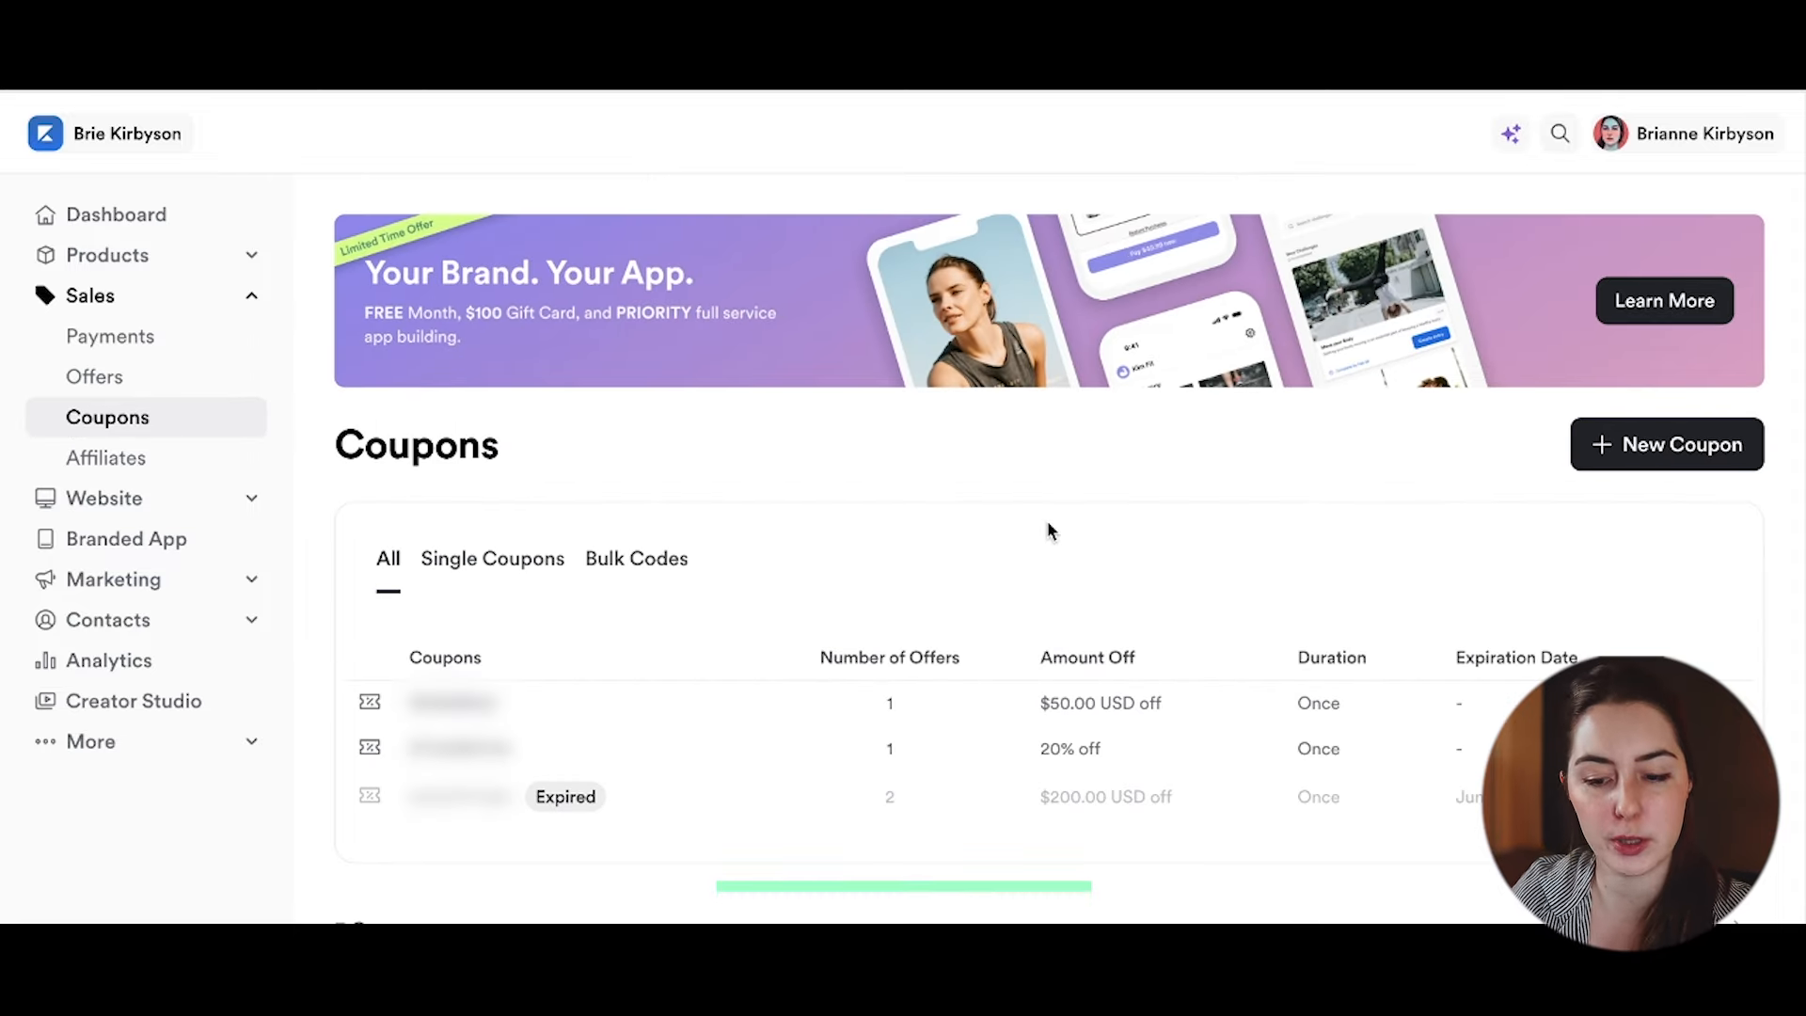
pyautogui.click(1660, 444)
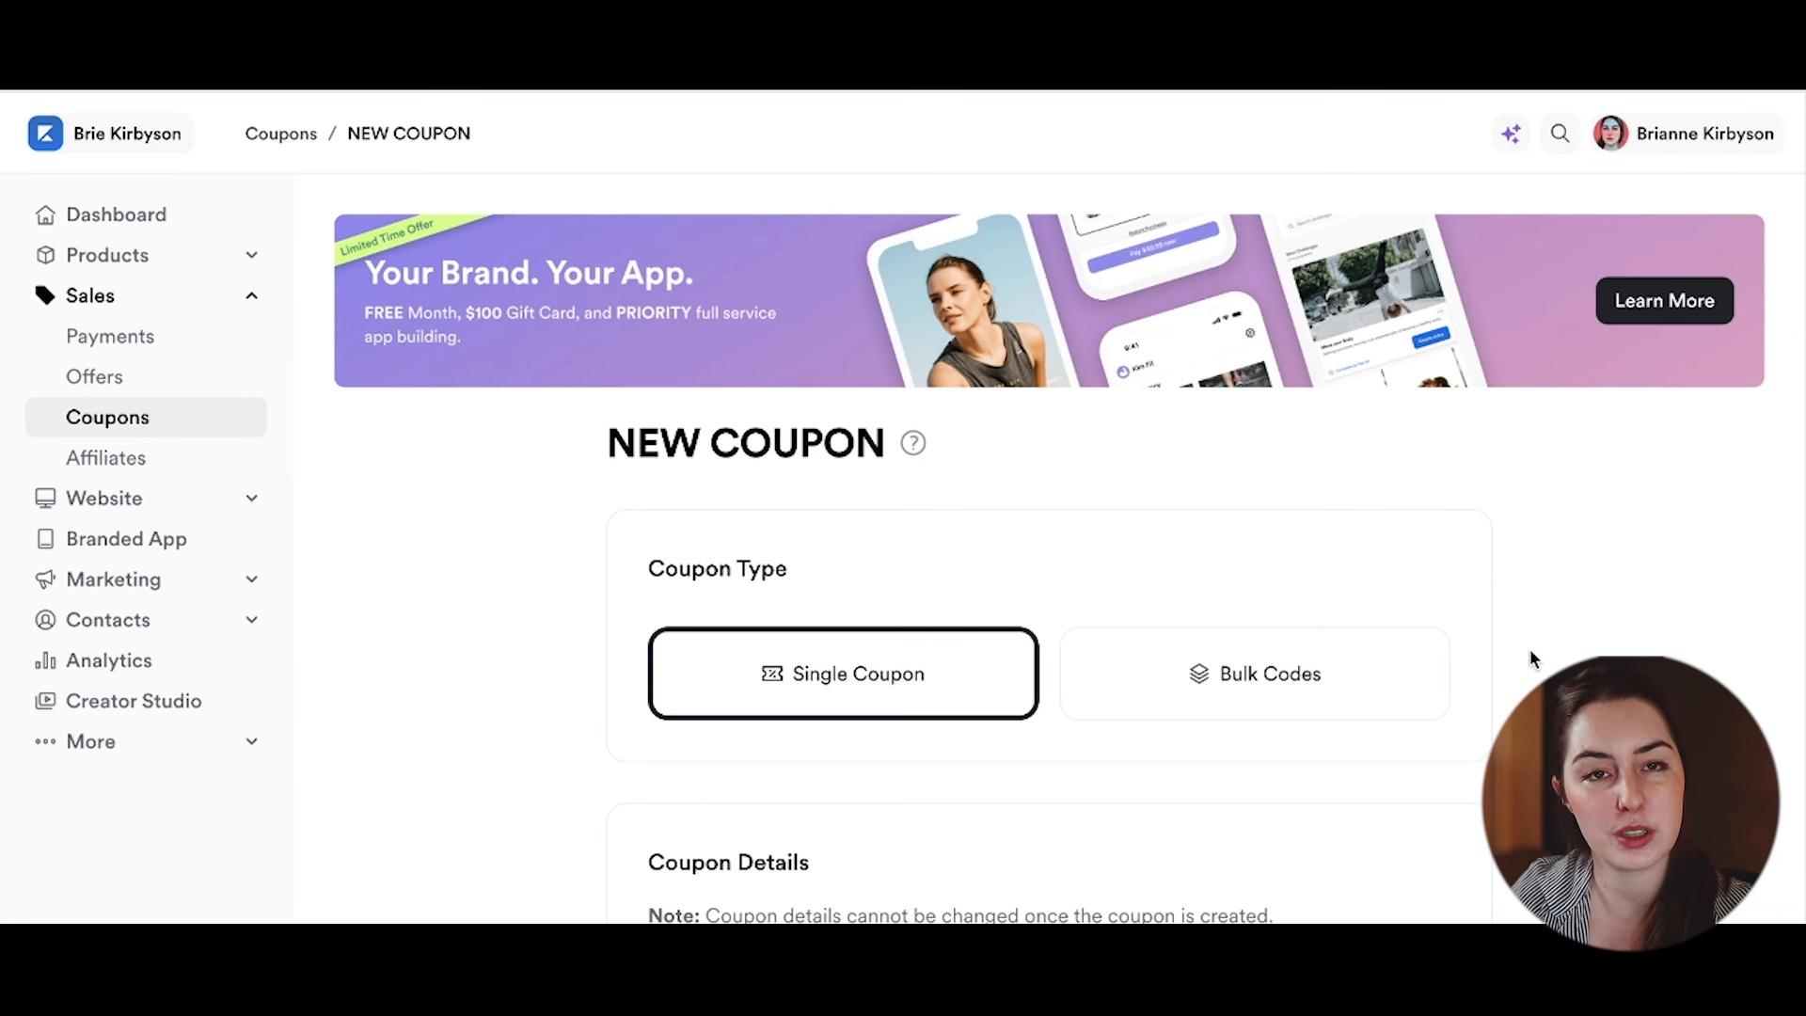
pyautogui.click(138, 460)
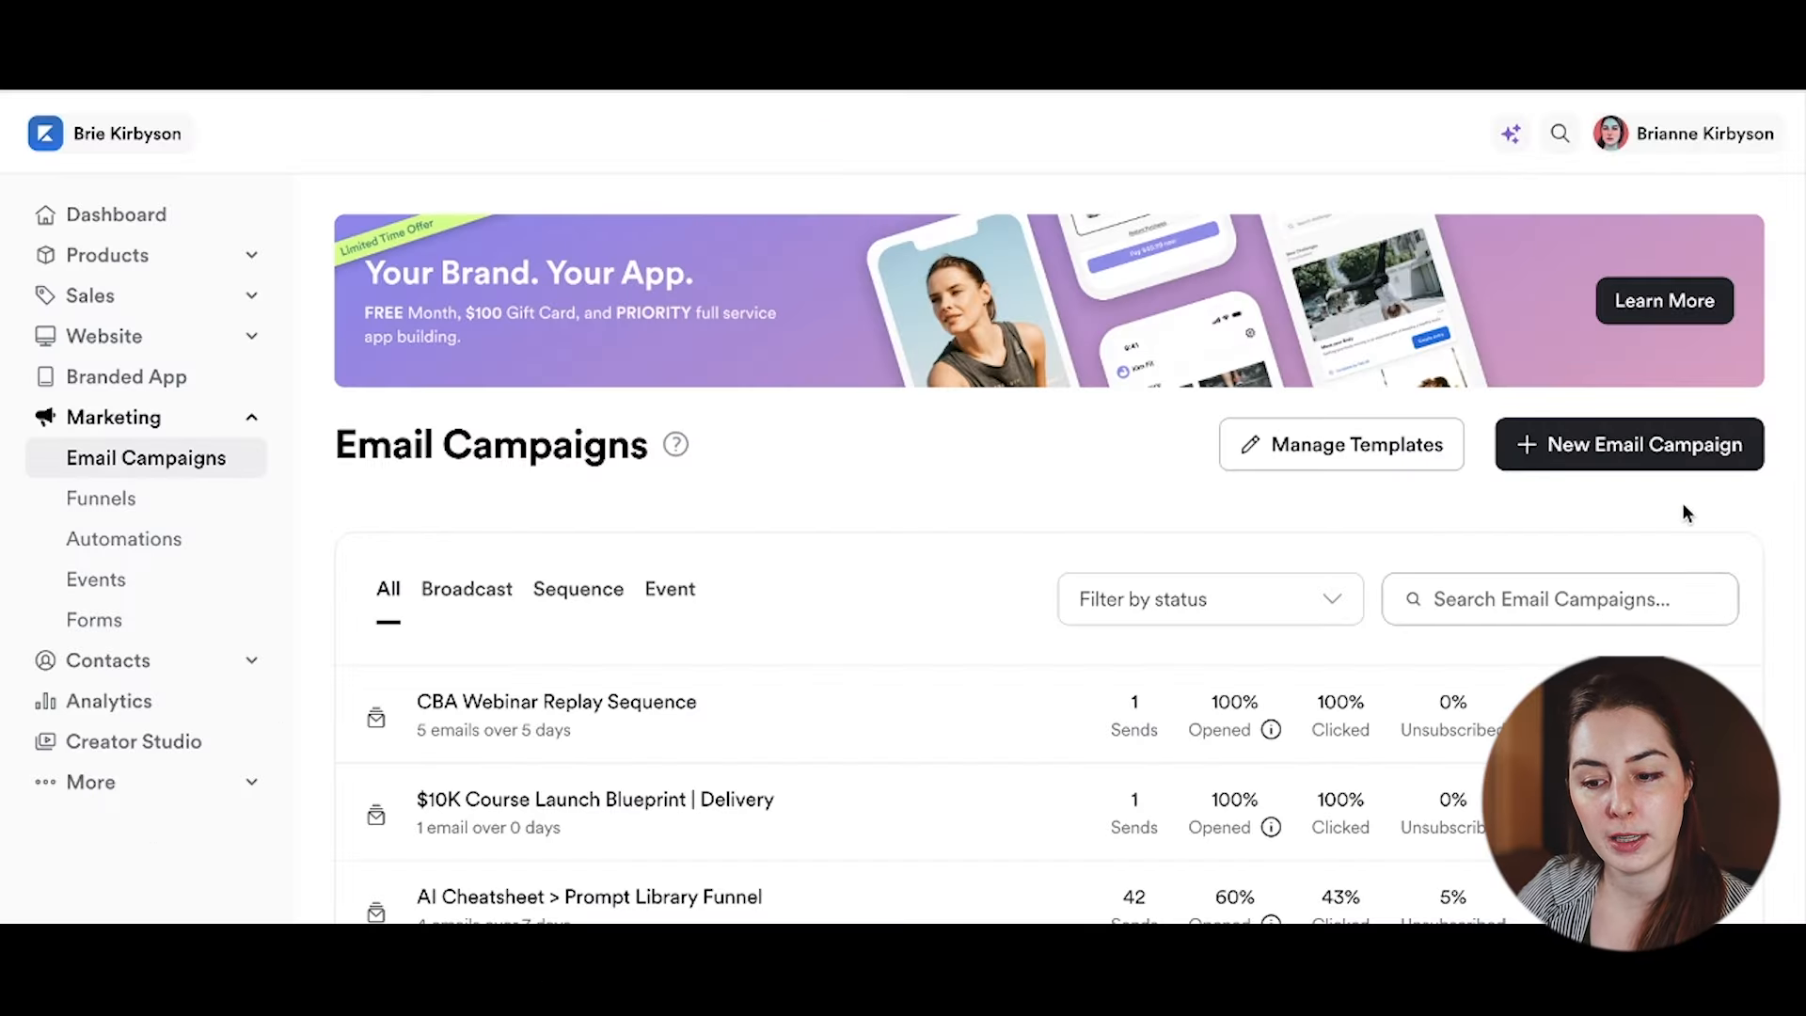
# Step: Create a new email sequence campaign titled "Test" and continue to the template selection
pyautogui.click(1614, 454)
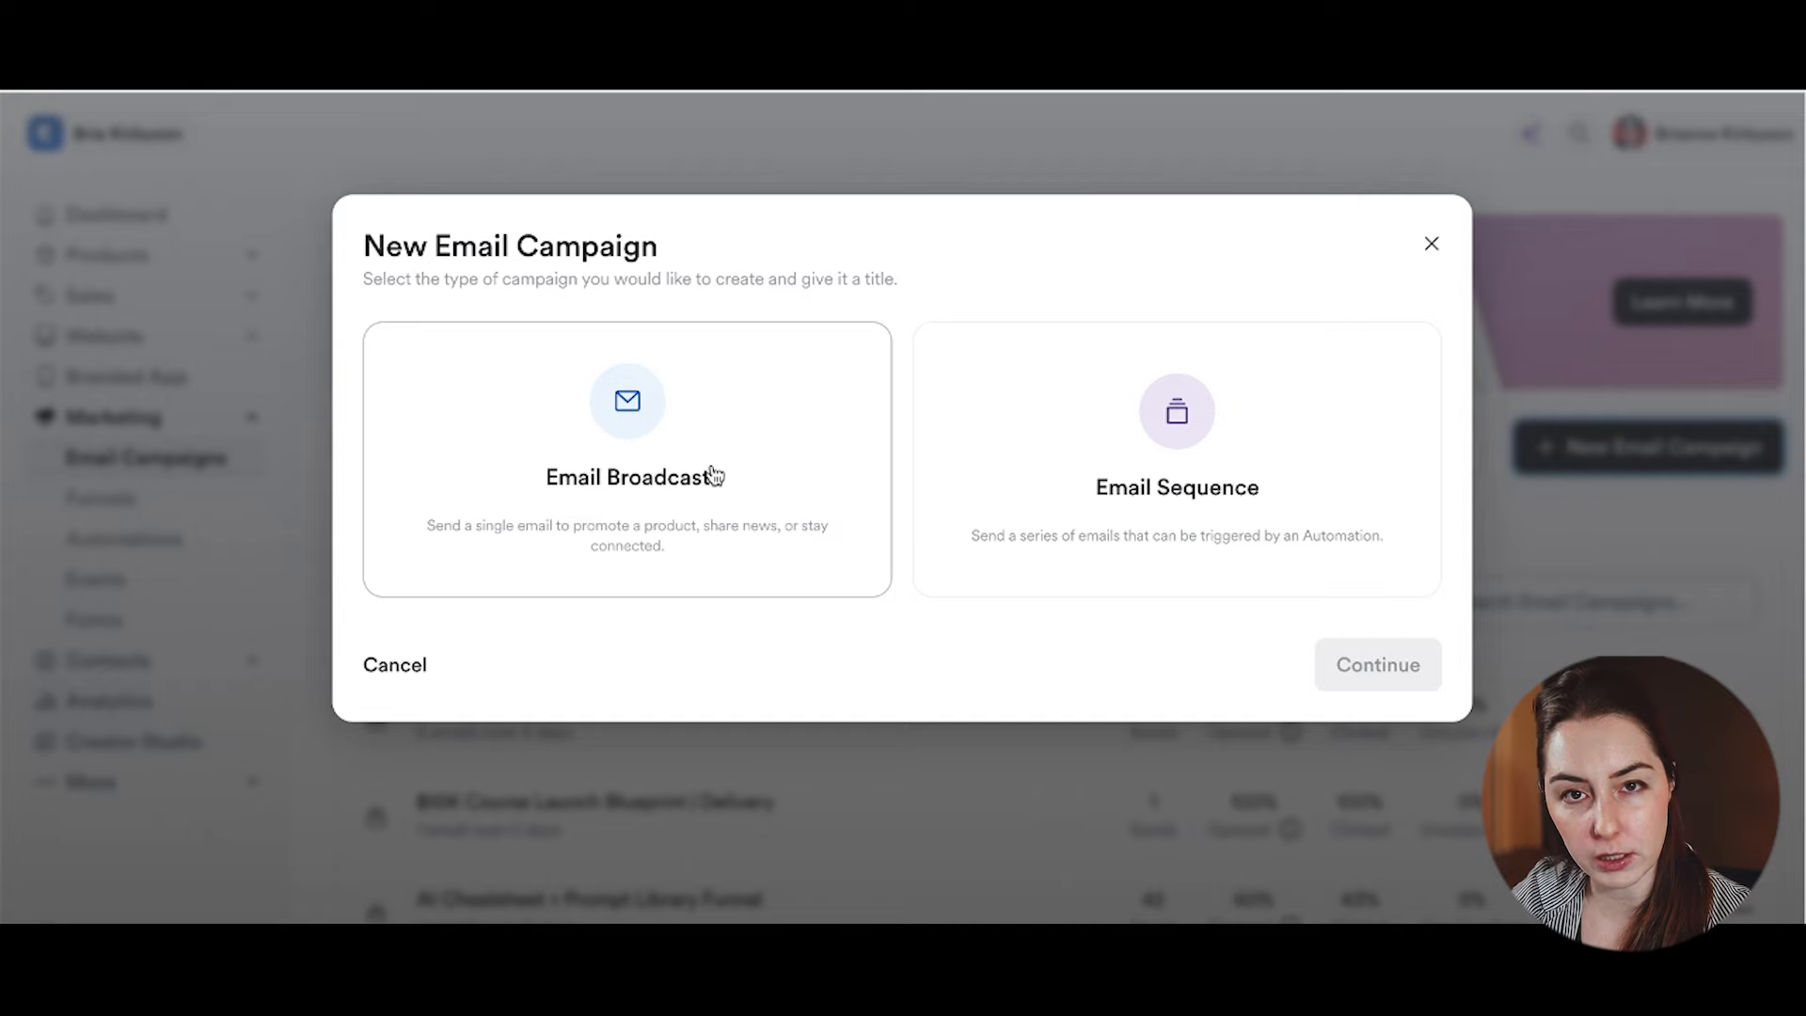
pyautogui.click(1055, 442)
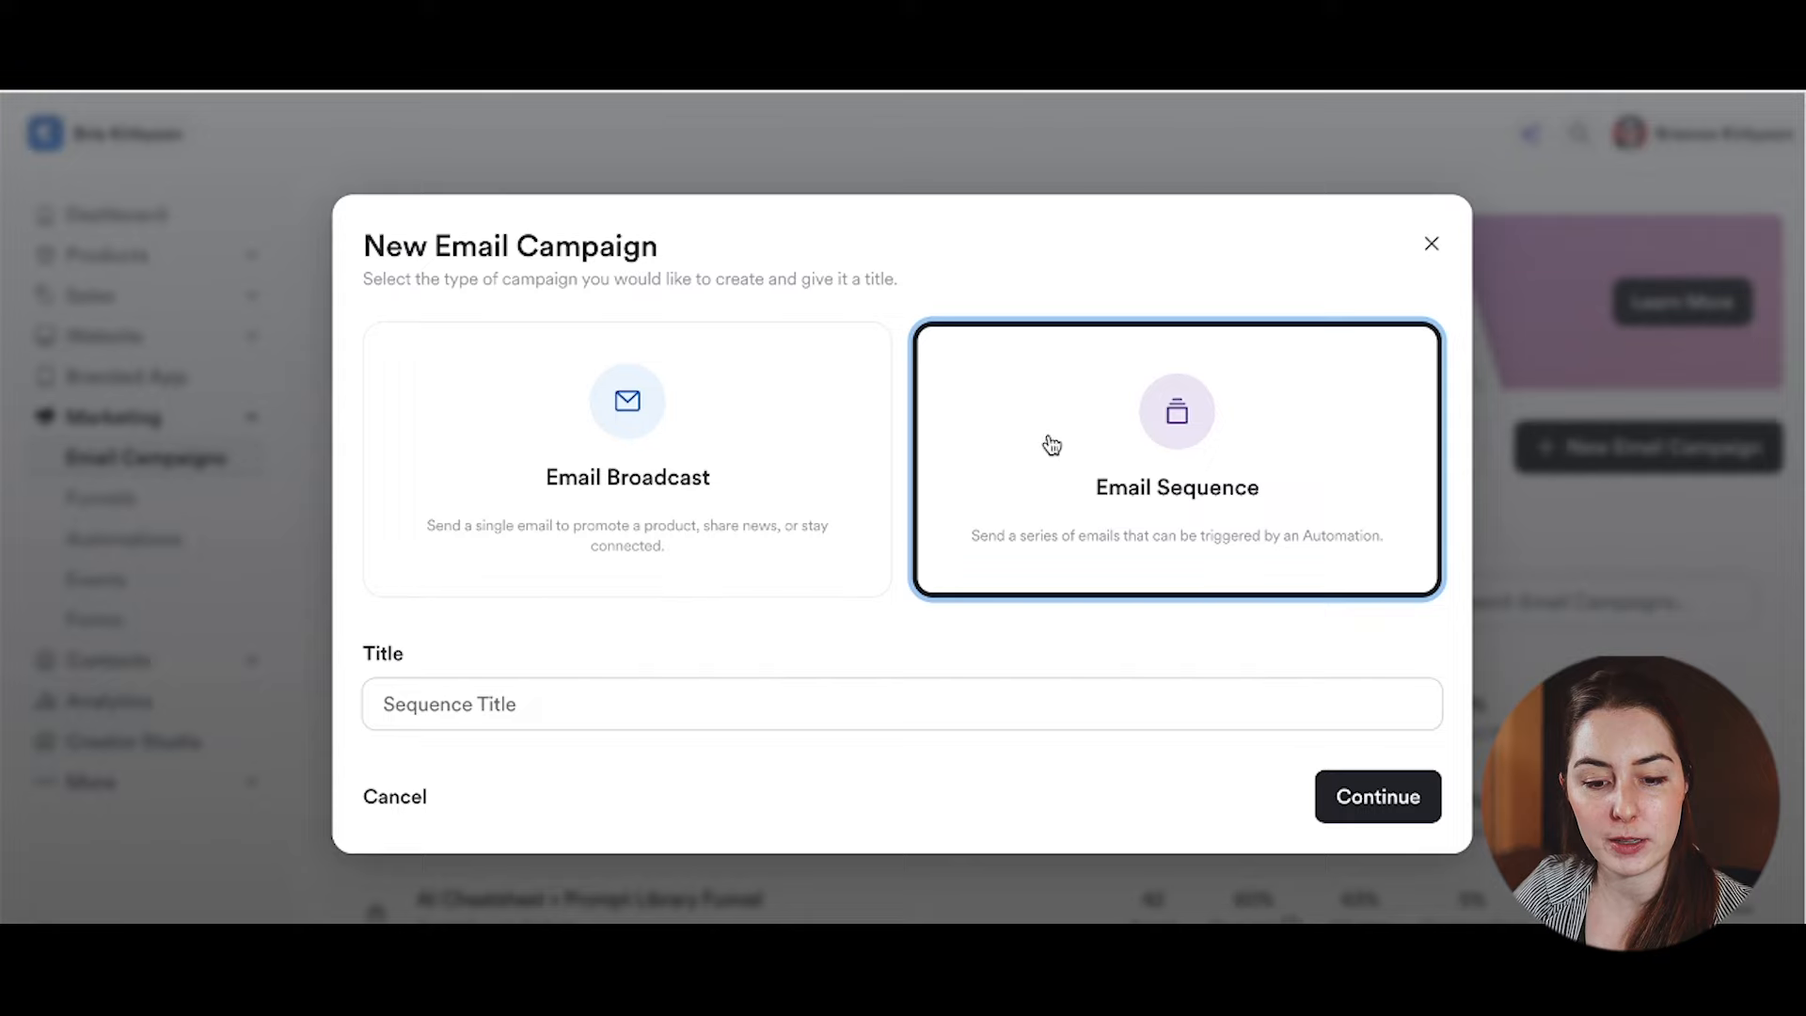
pyautogui.click(894, 696)
pyautogui.write('Test')
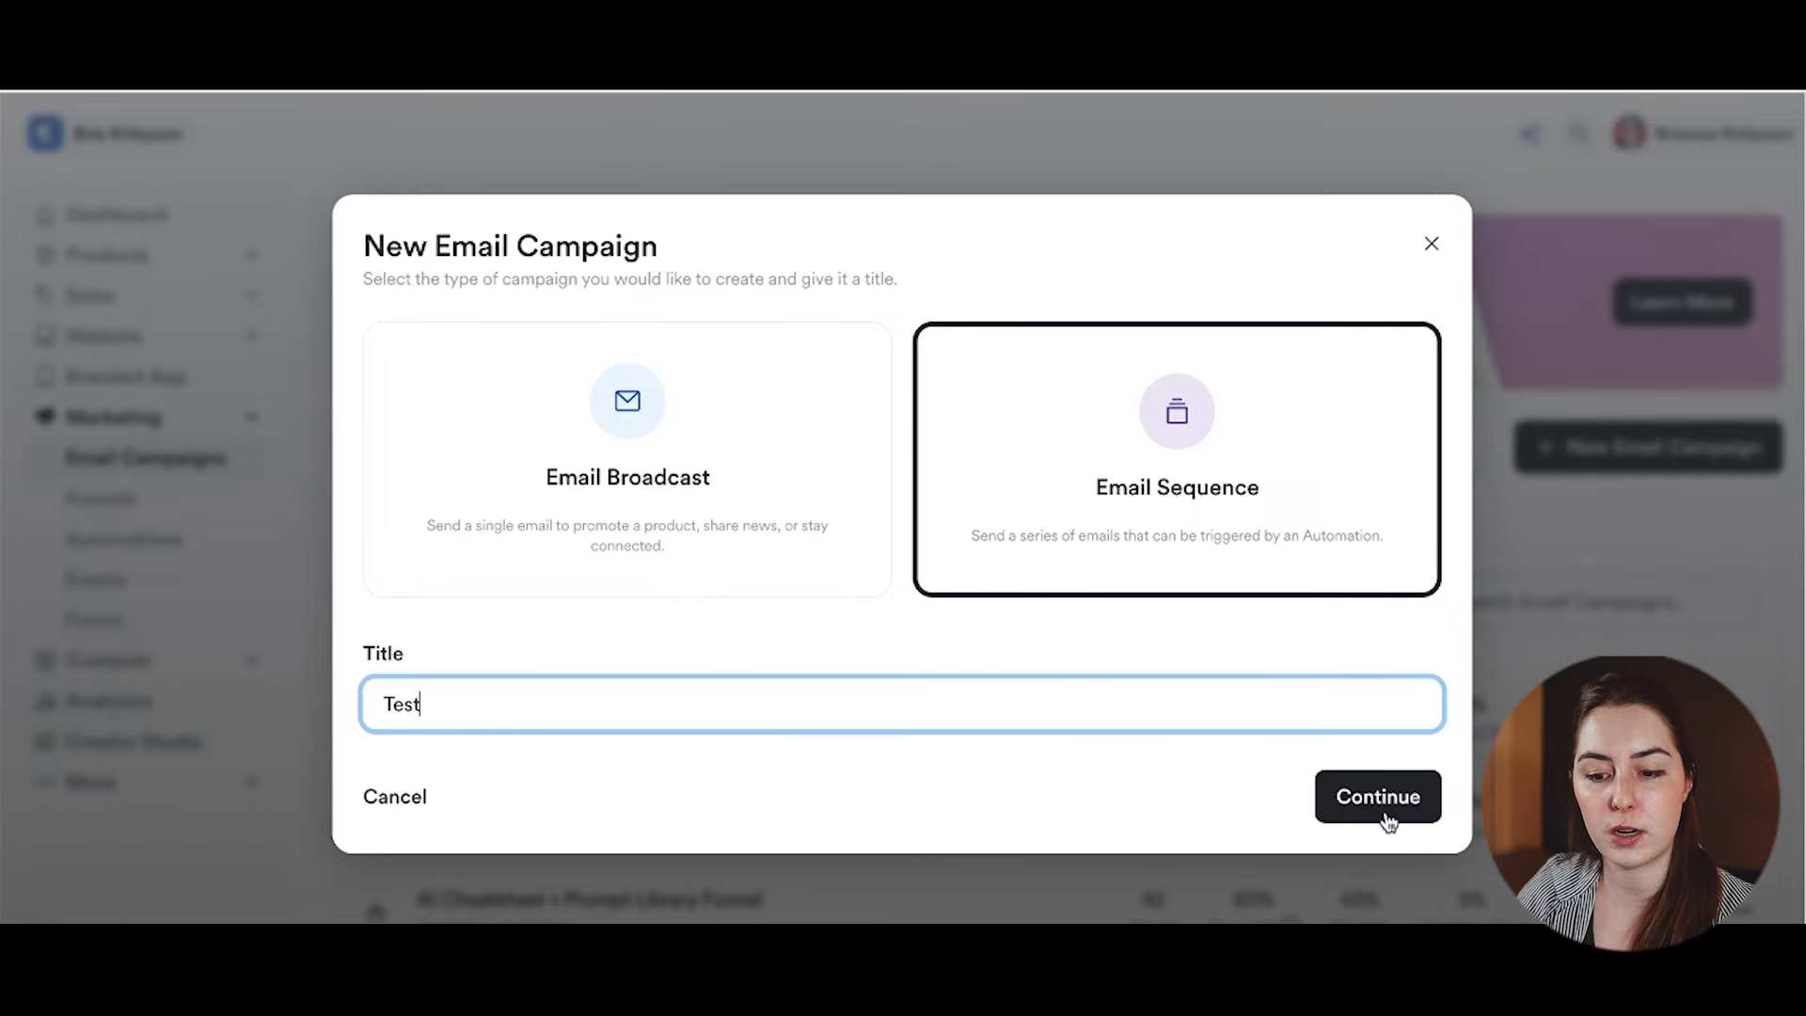
pyautogui.click(1379, 798)
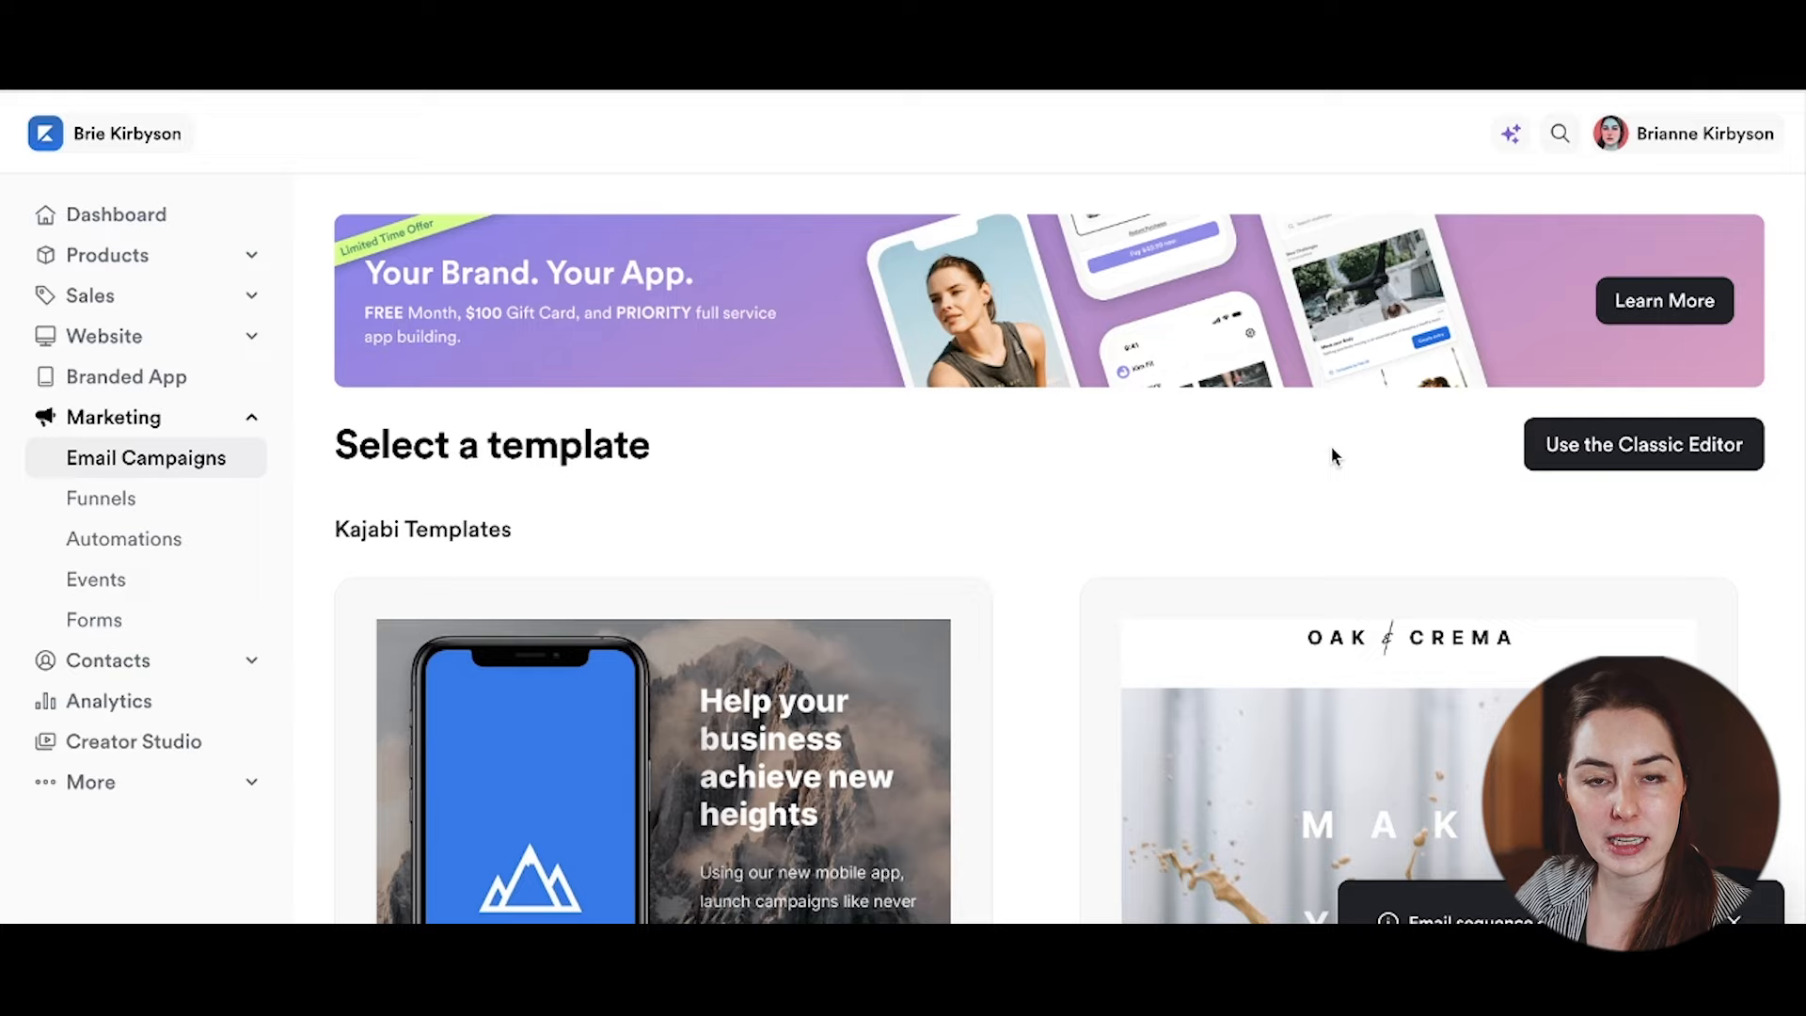
# Step: Browse the email templates and preview the Myriad template's full layout, then close the preview
pyautogui.scroll(-5, 1332, 451)
pyautogui.scroll(-2, 1334, 458)
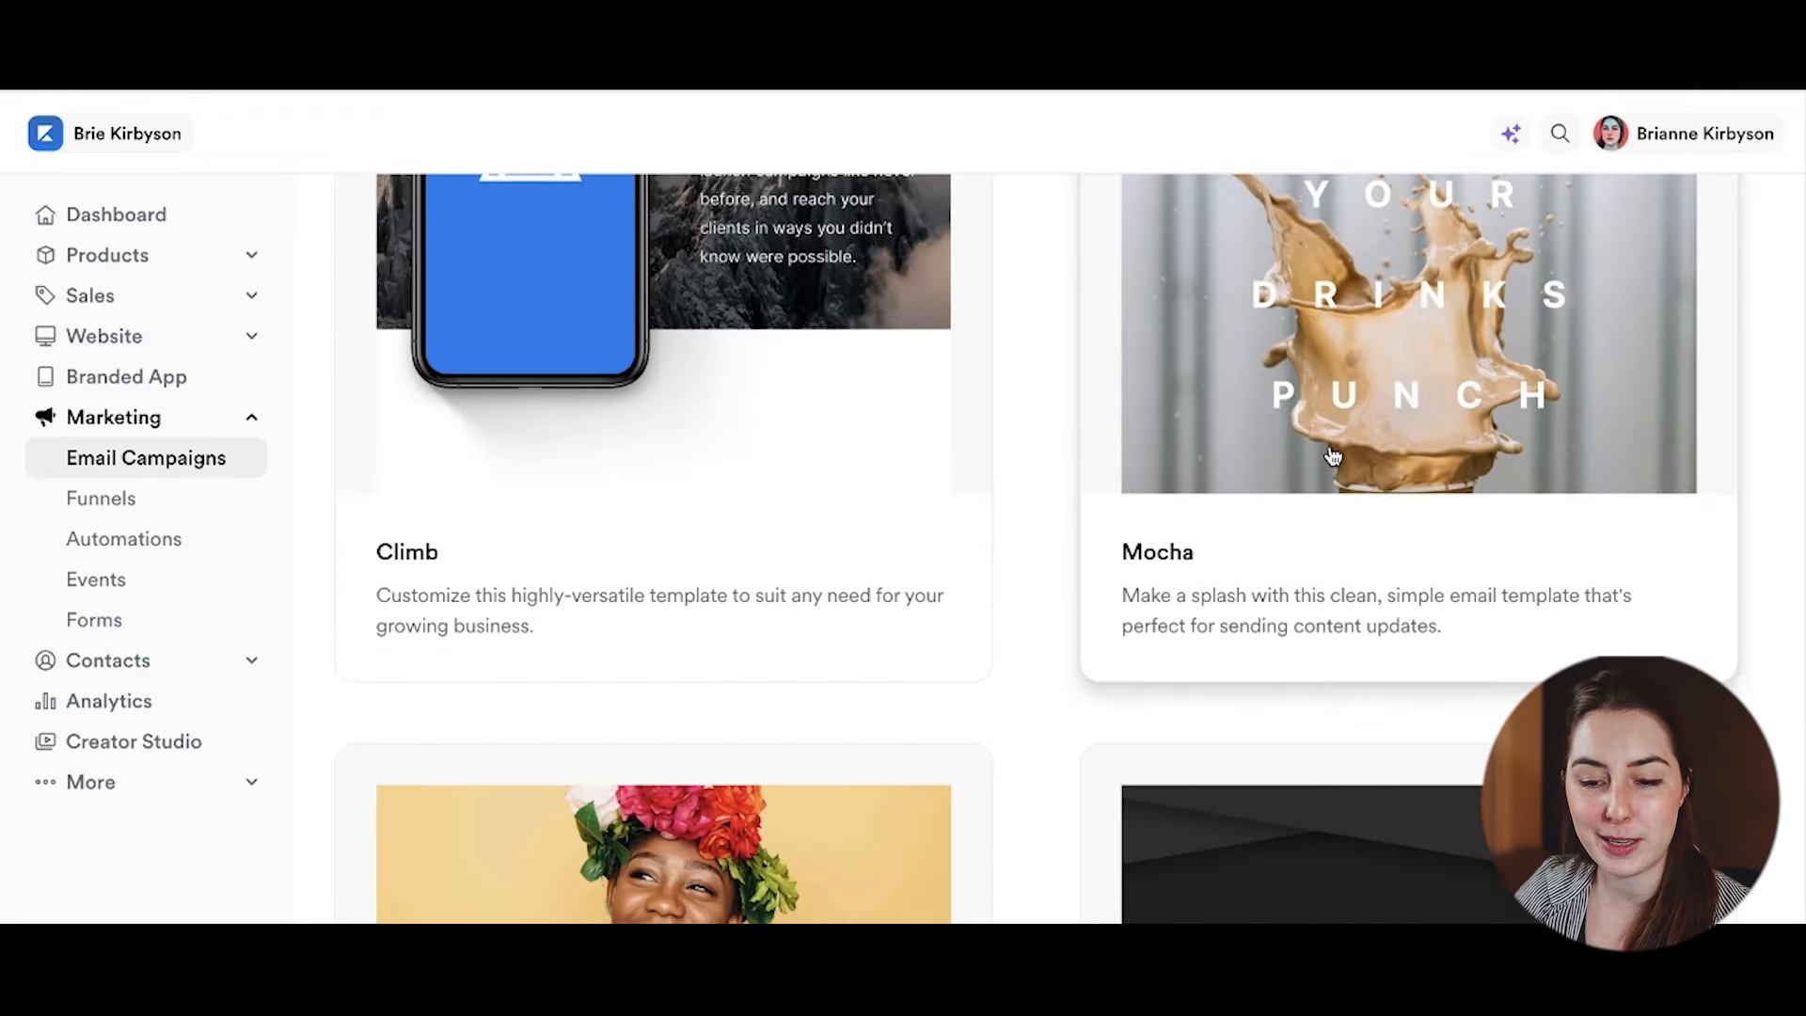
pyautogui.scroll(-3, 621, 617)
pyautogui.click(647, 616)
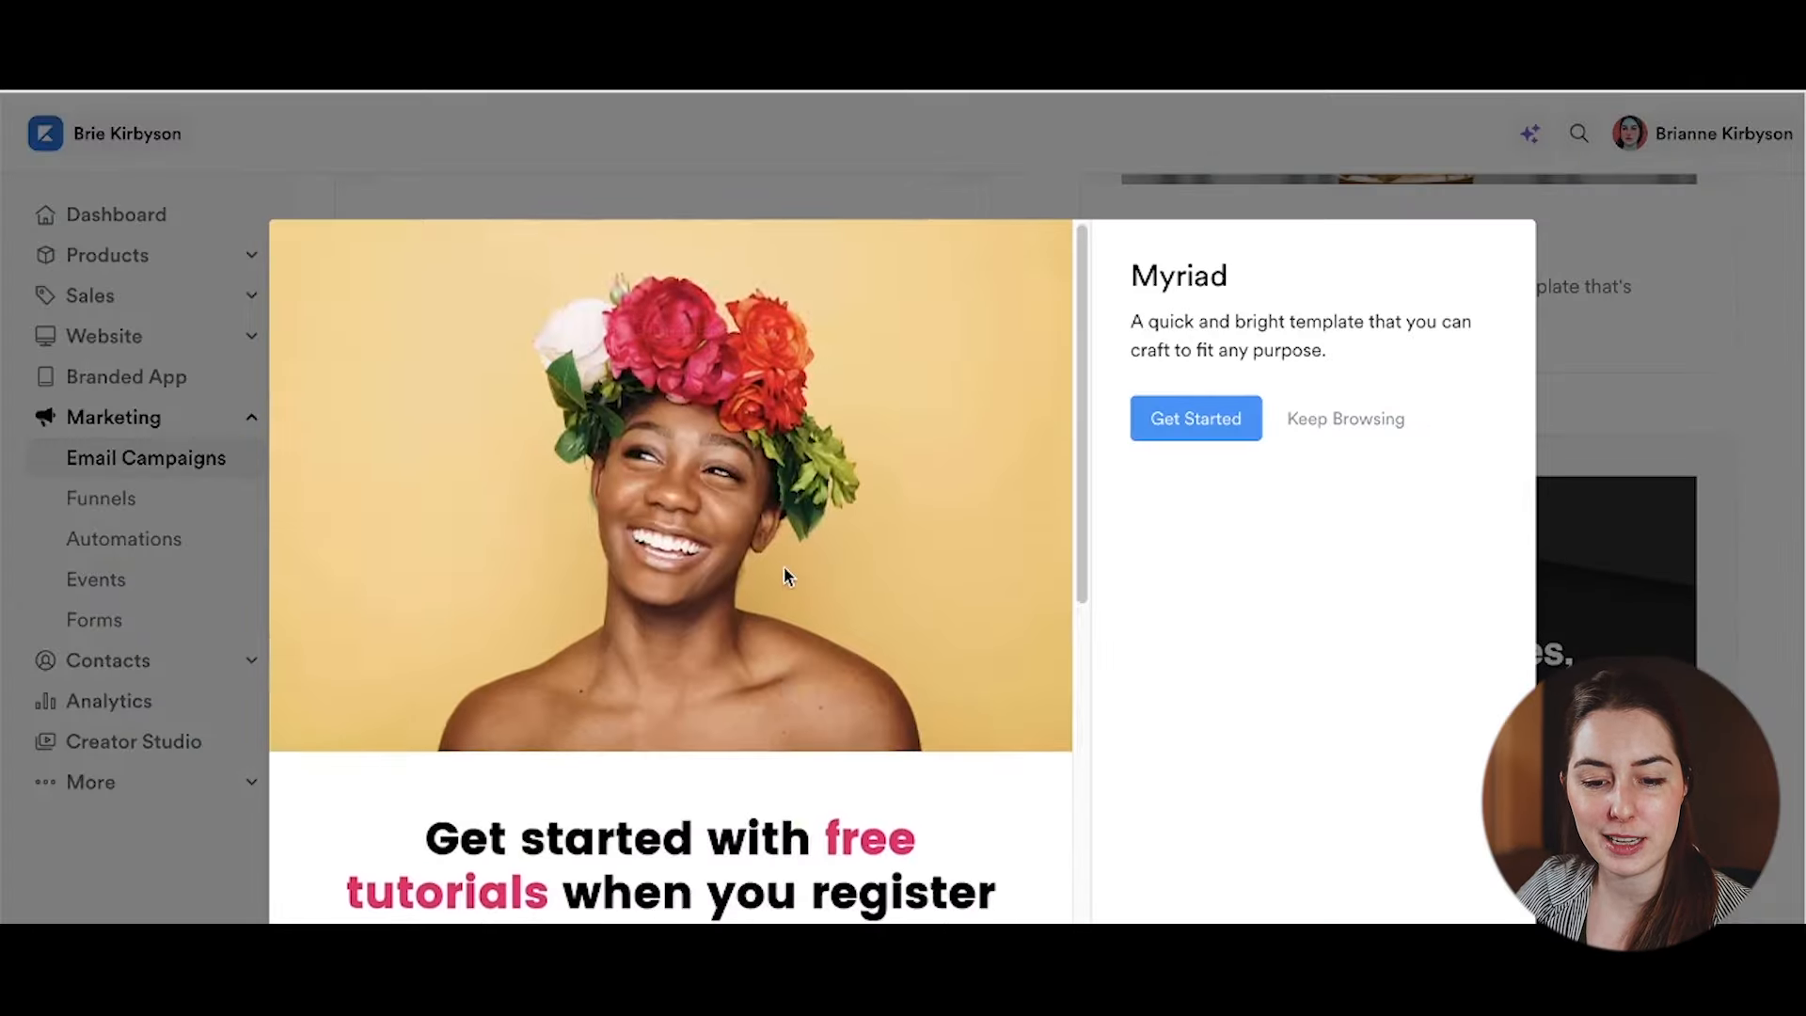
pyautogui.scroll(-5, 783, 566)
pyautogui.click(1757, 376)
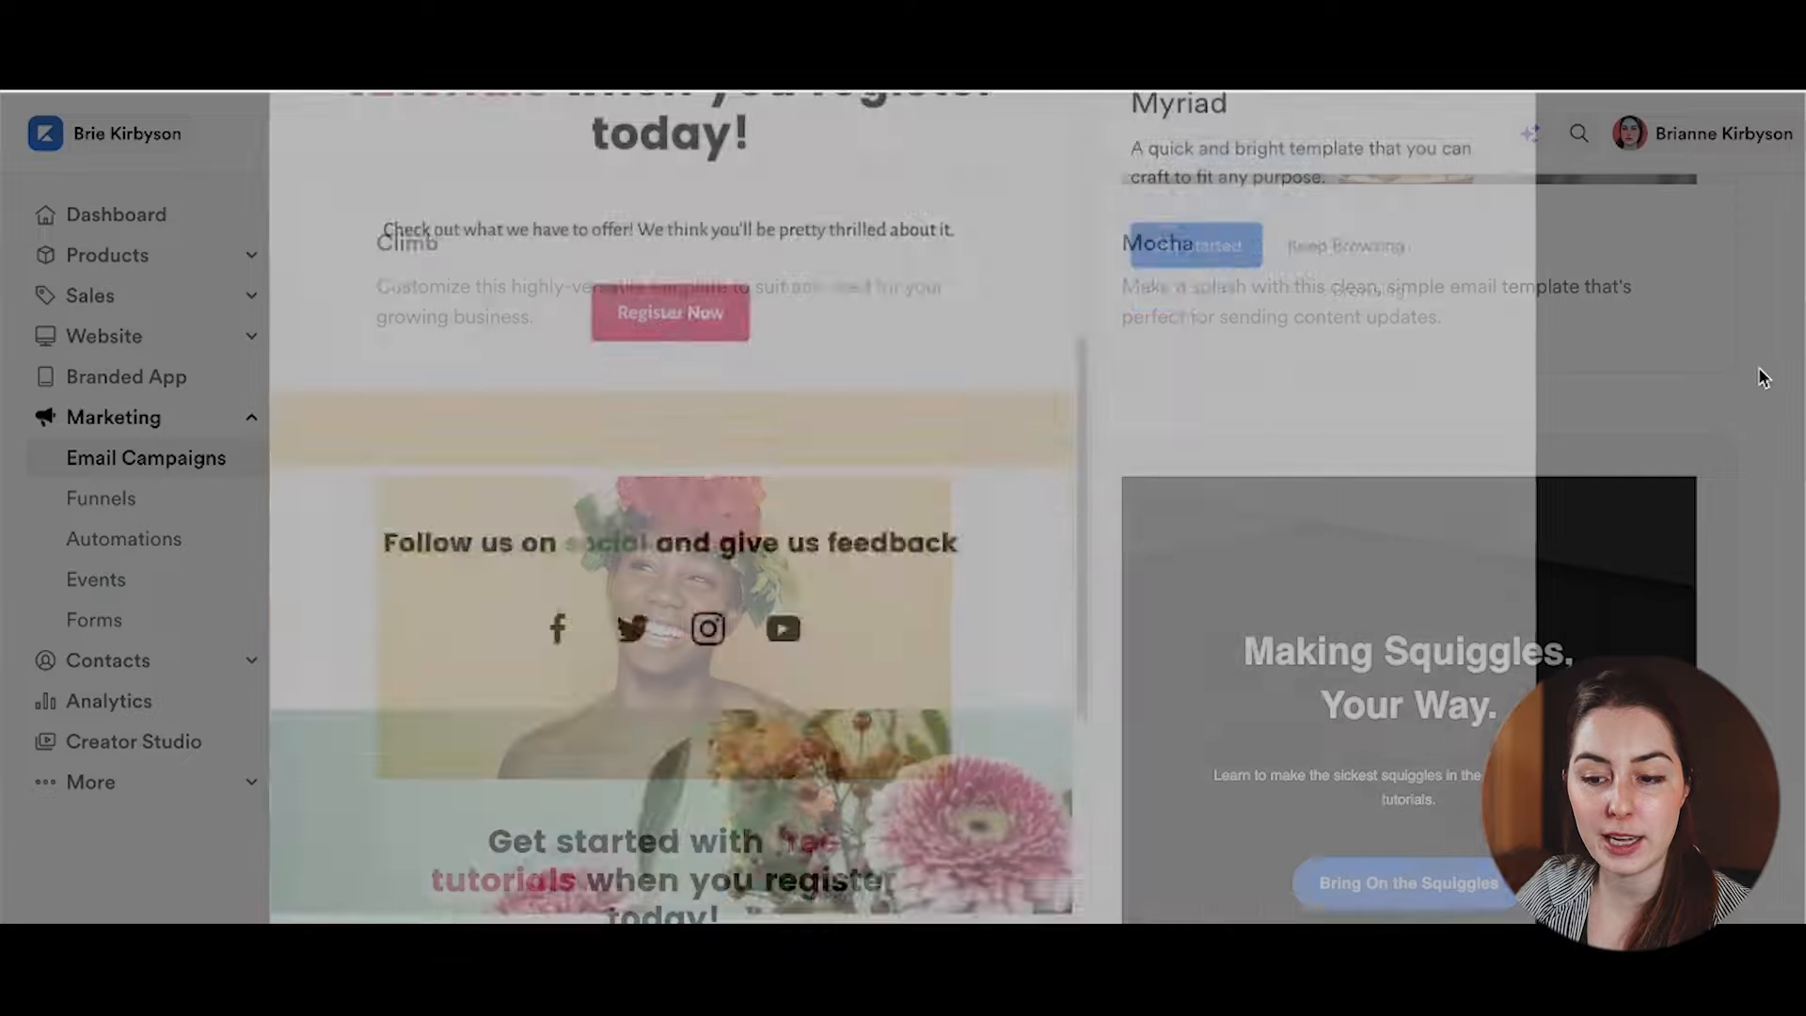
# Step: Create the sequence's first email from the Simple Text template with the title "Test 1"
pyautogui.scroll(-10, 1769, 423)
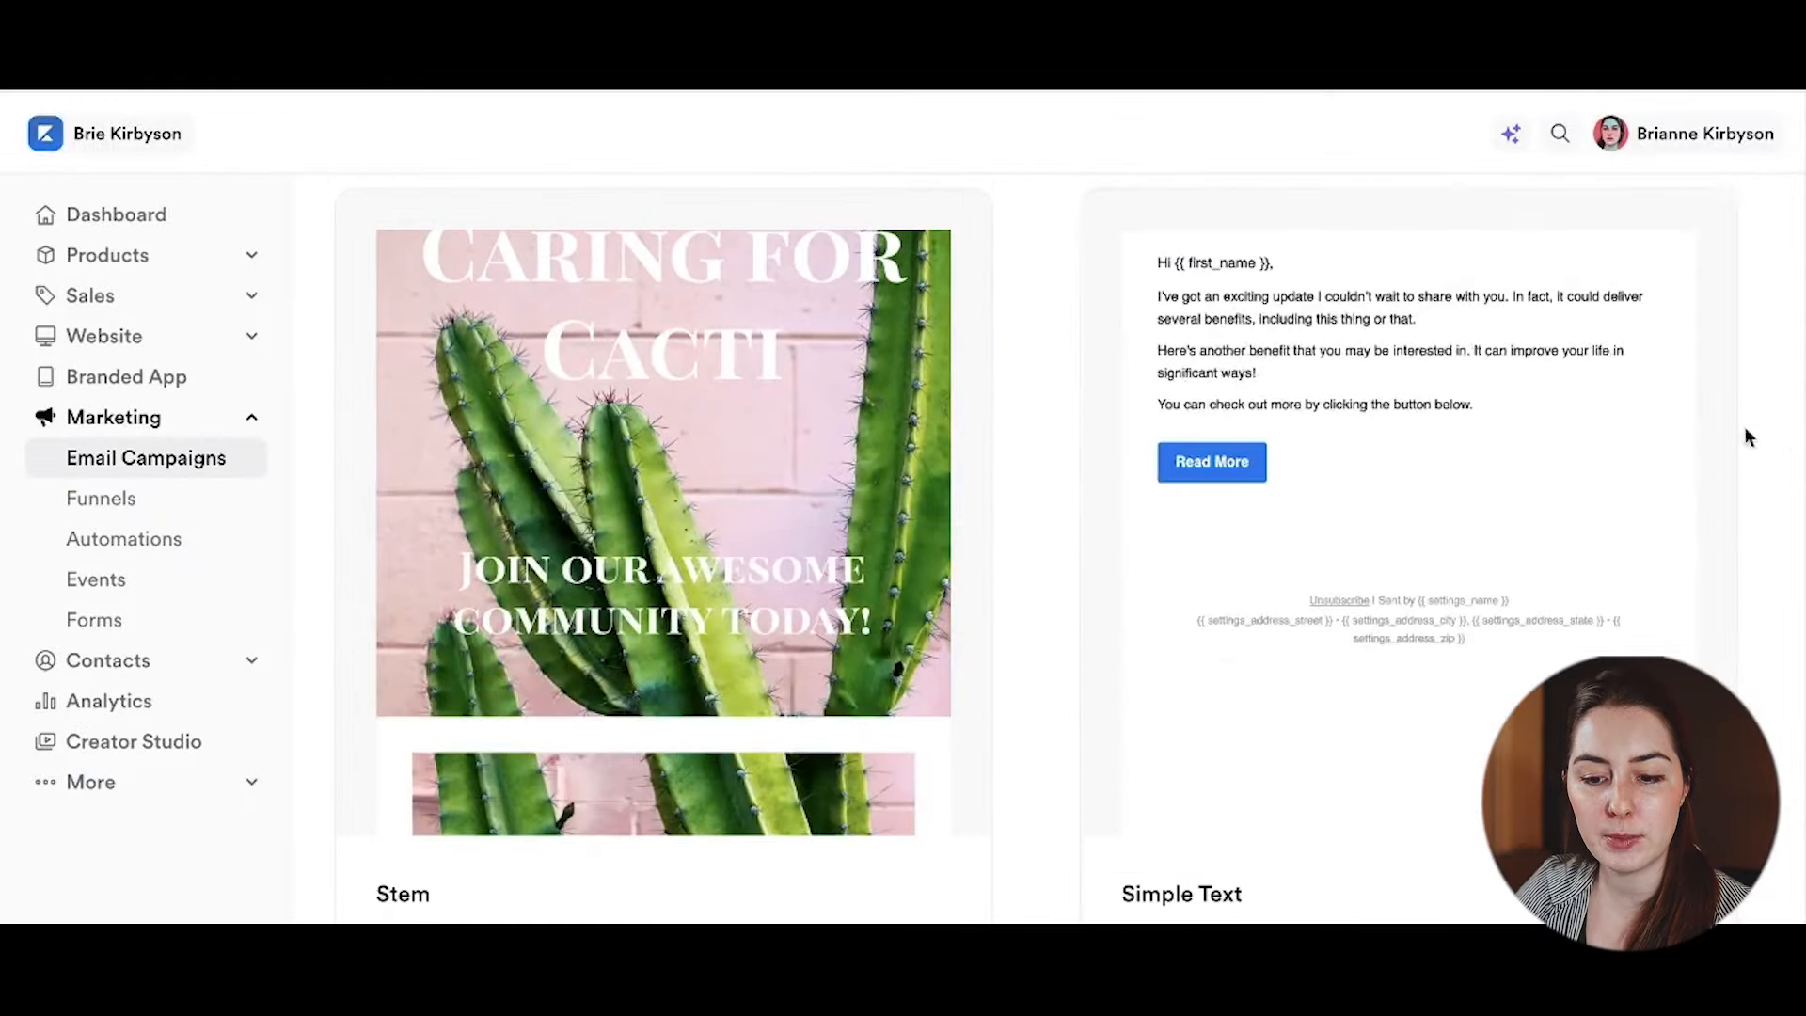
pyautogui.click(1440, 482)
pyautogui.click(1256, 432)
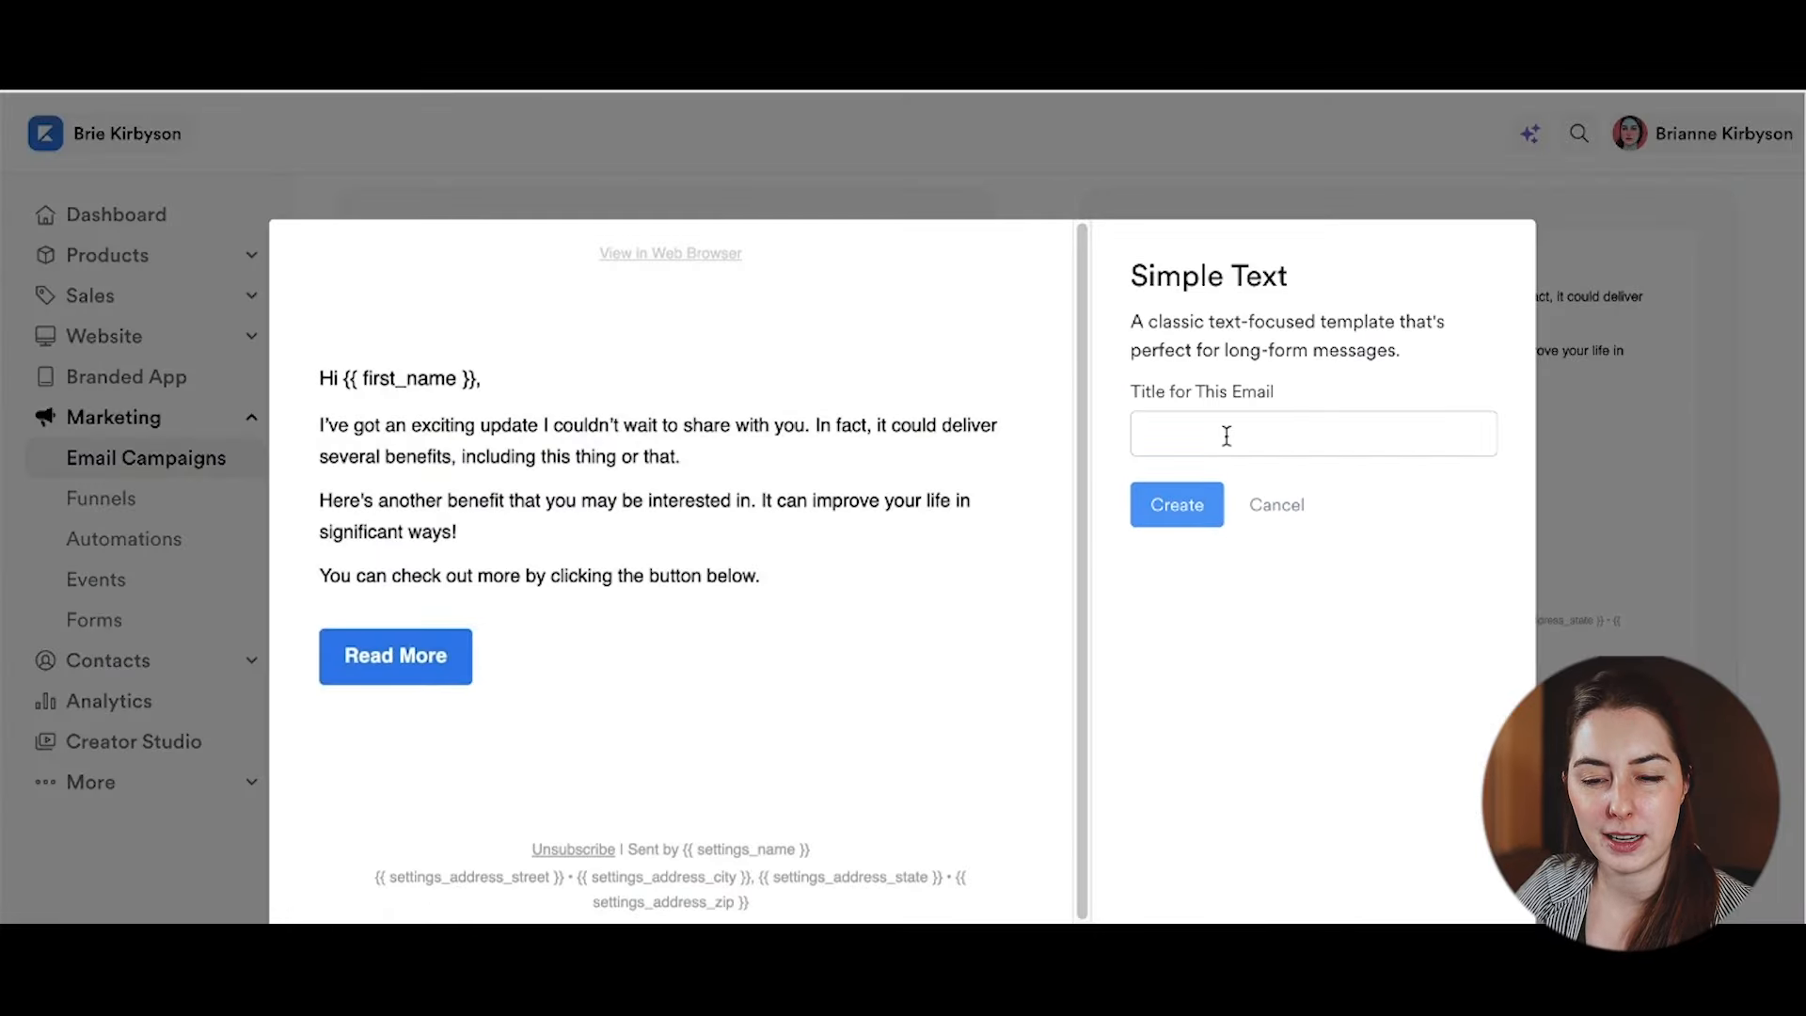
pyautogui.click(1226, 433)
pyautogui.write('Test 1')
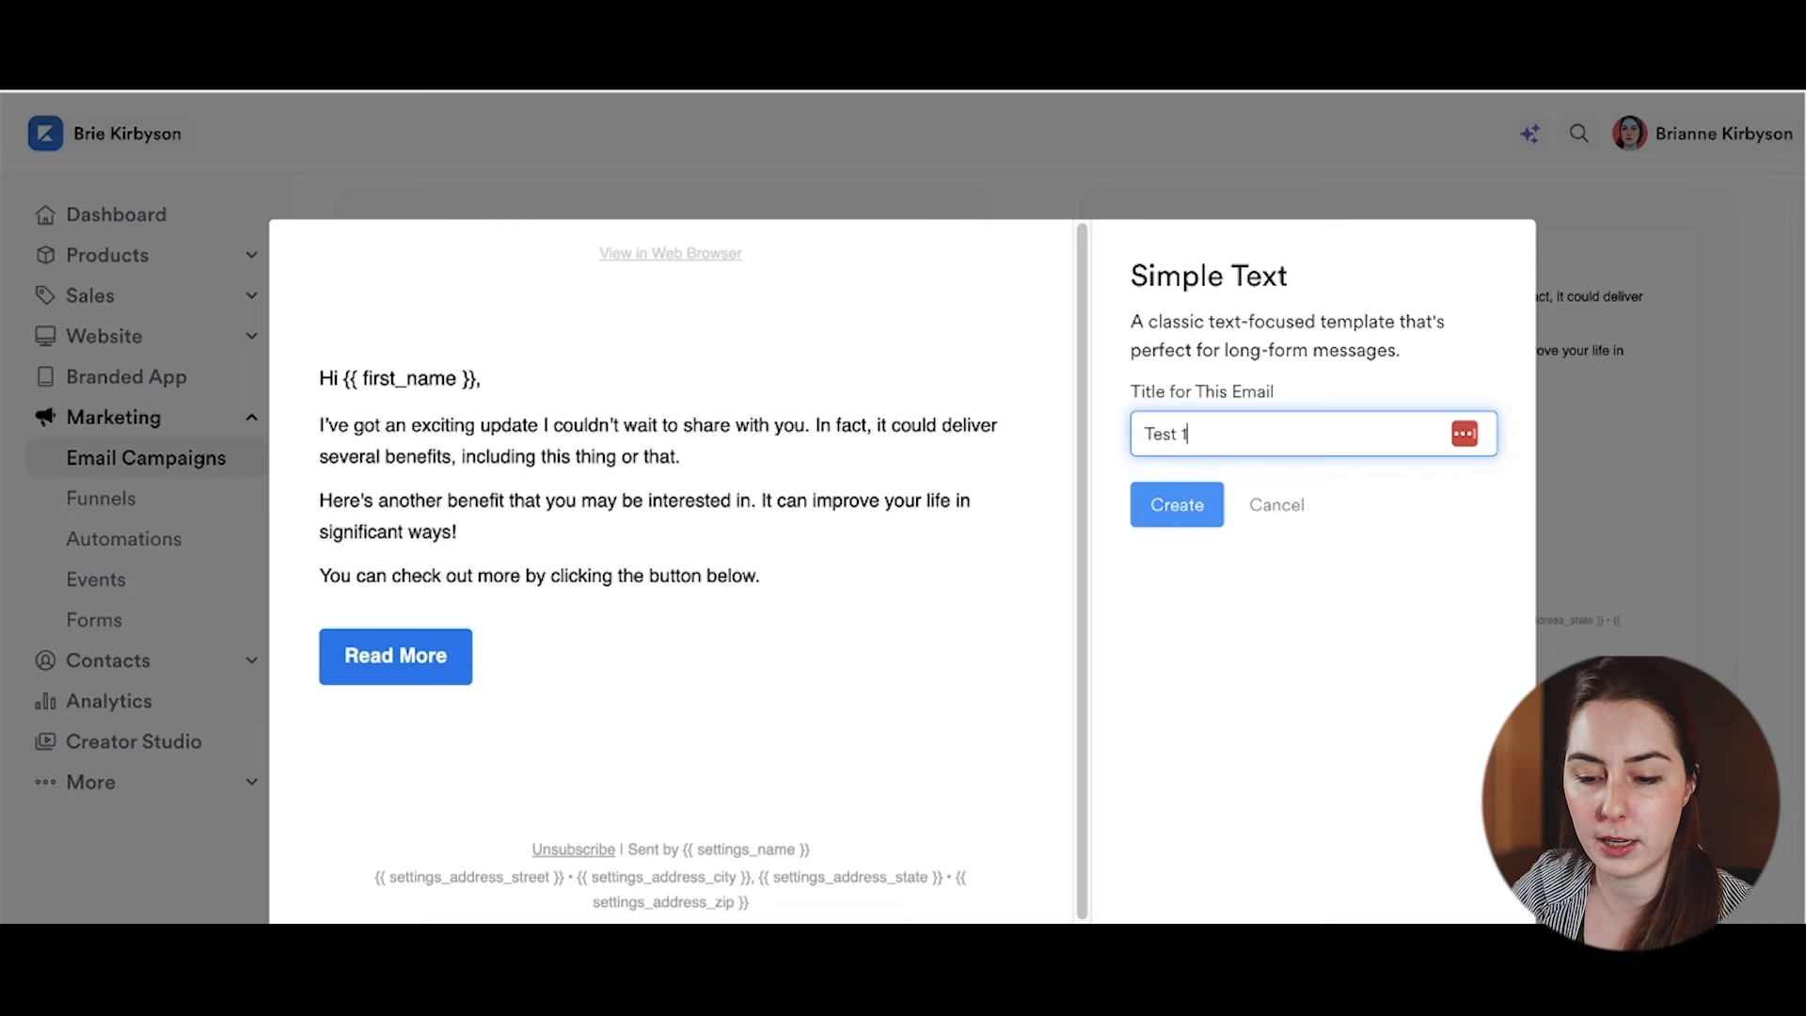
pyautogui.click(1171, 503)
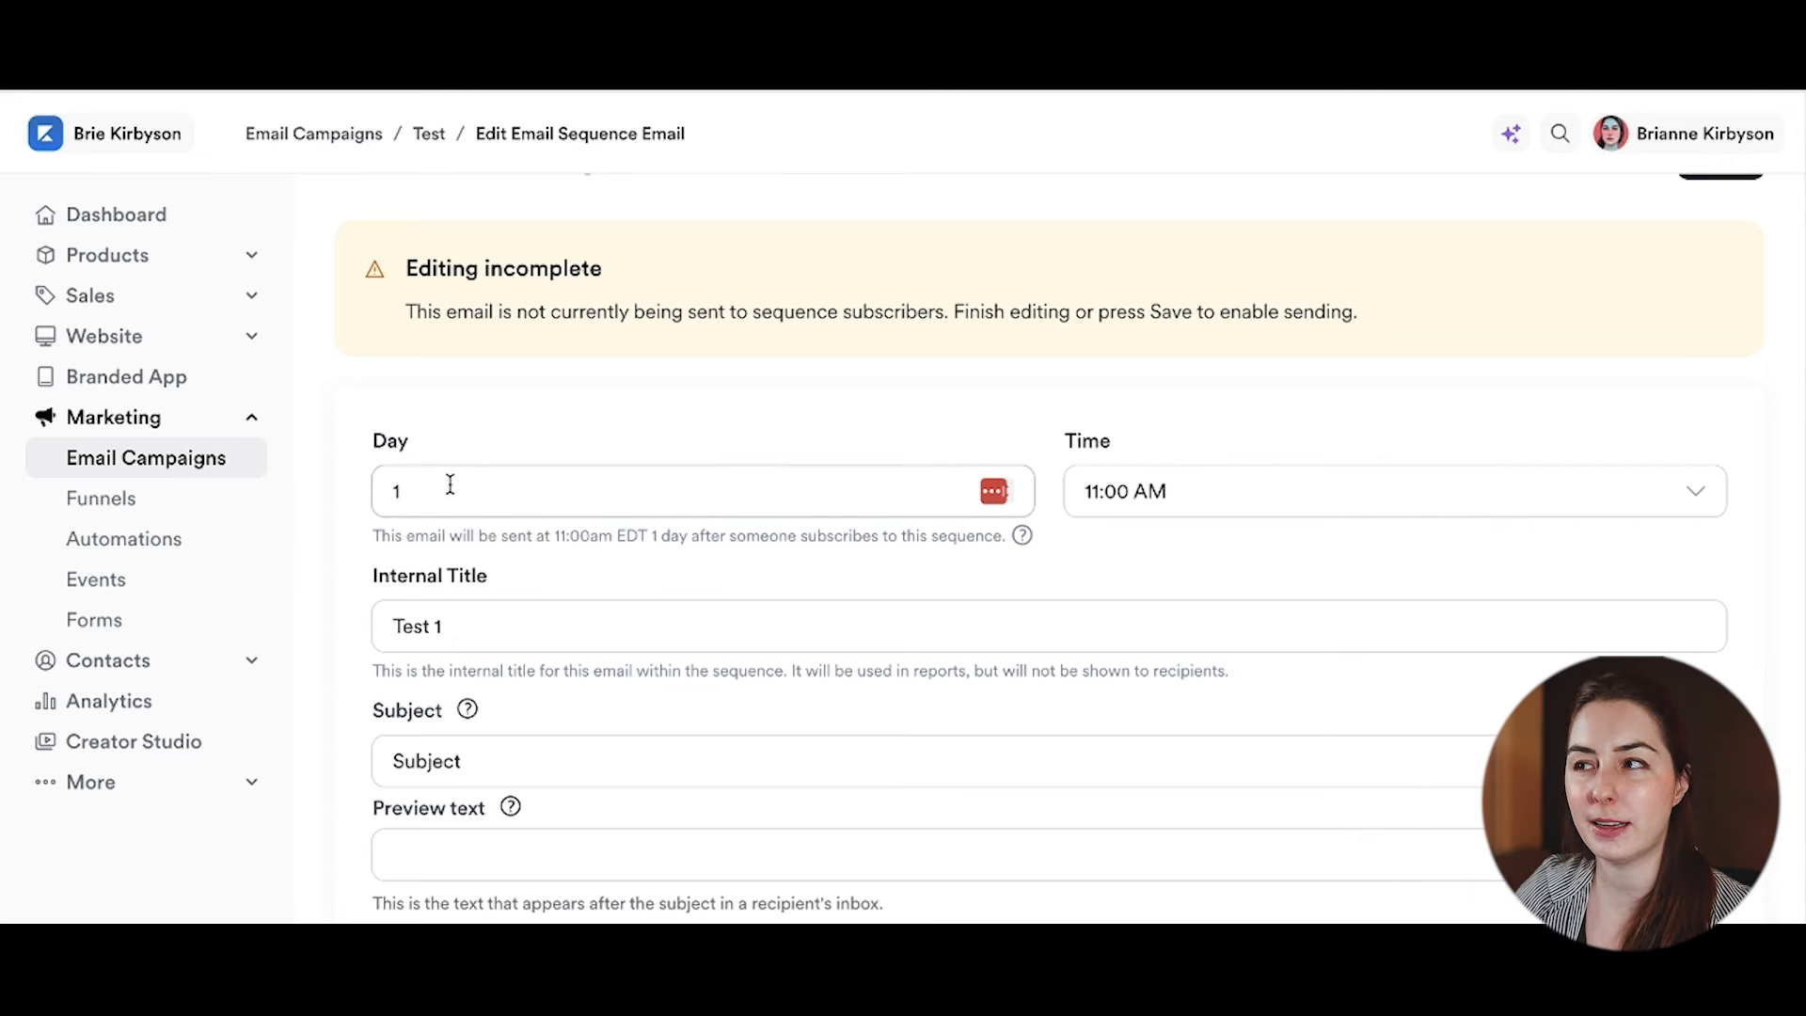
# Step: Set the sequence email's send day to 0
pyautogui.click(451, 484)
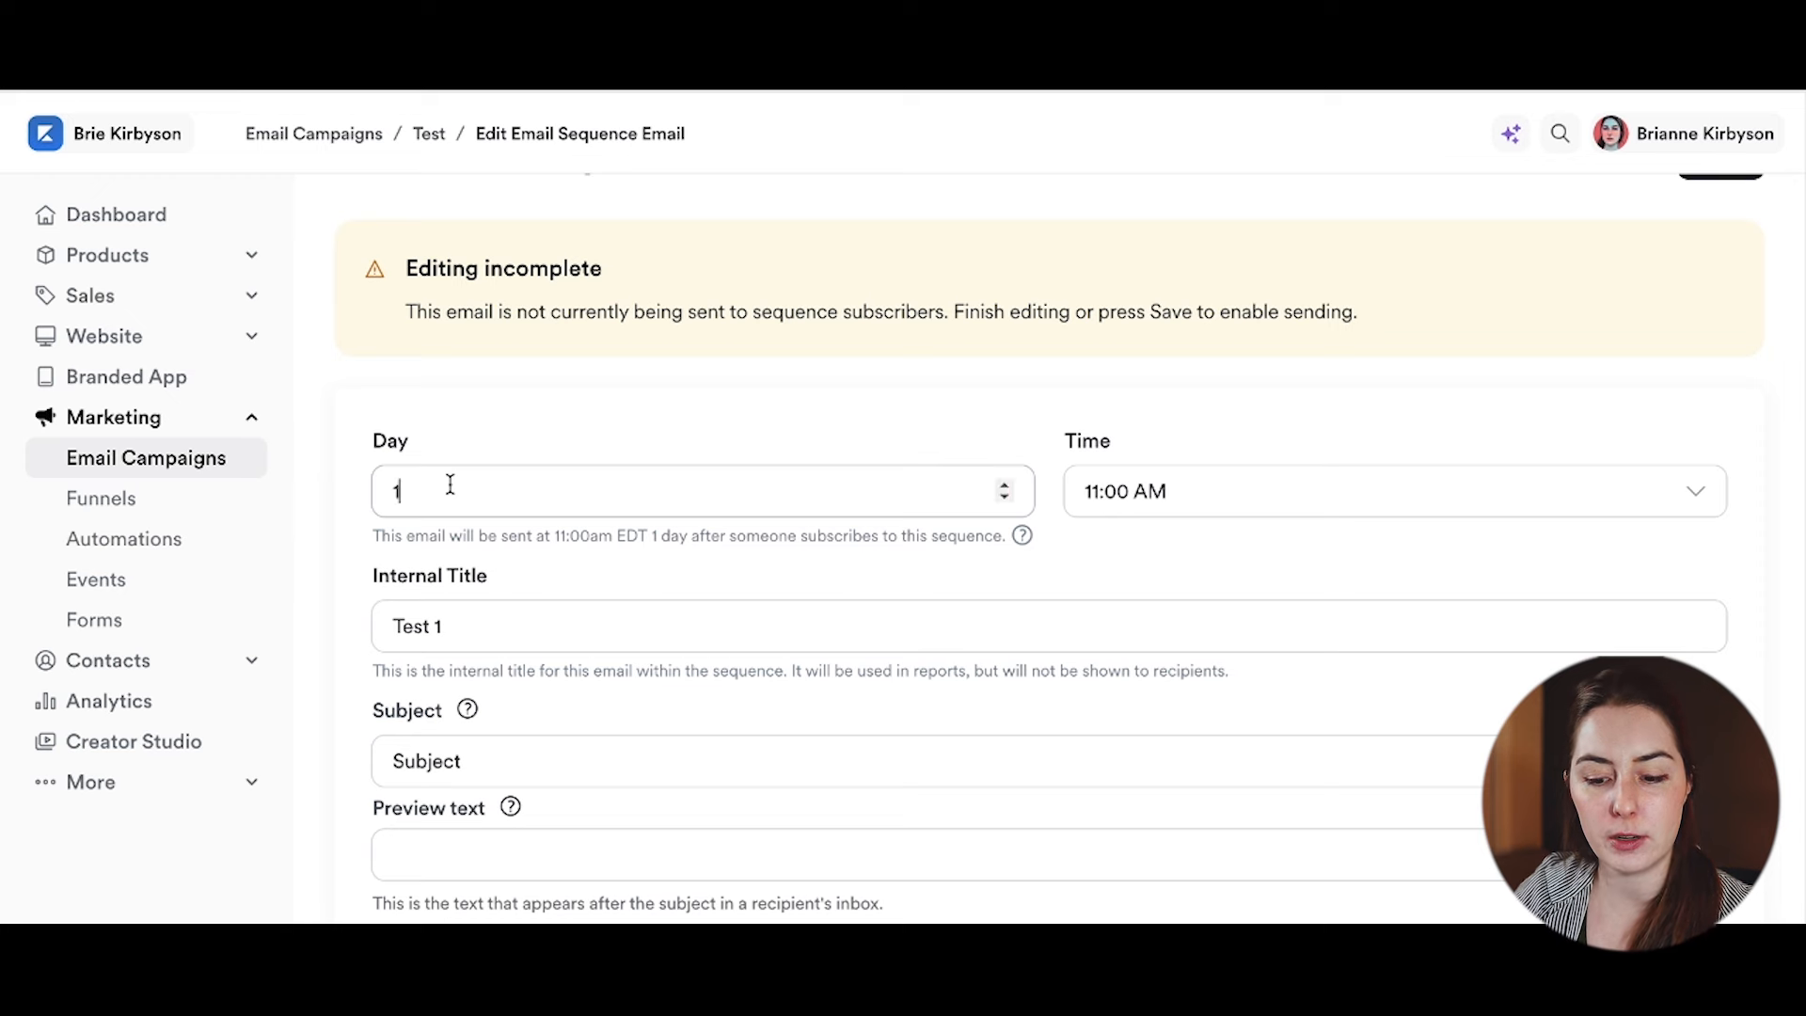
pyautogui.press('BackSpace')
pyautogui.write('0')
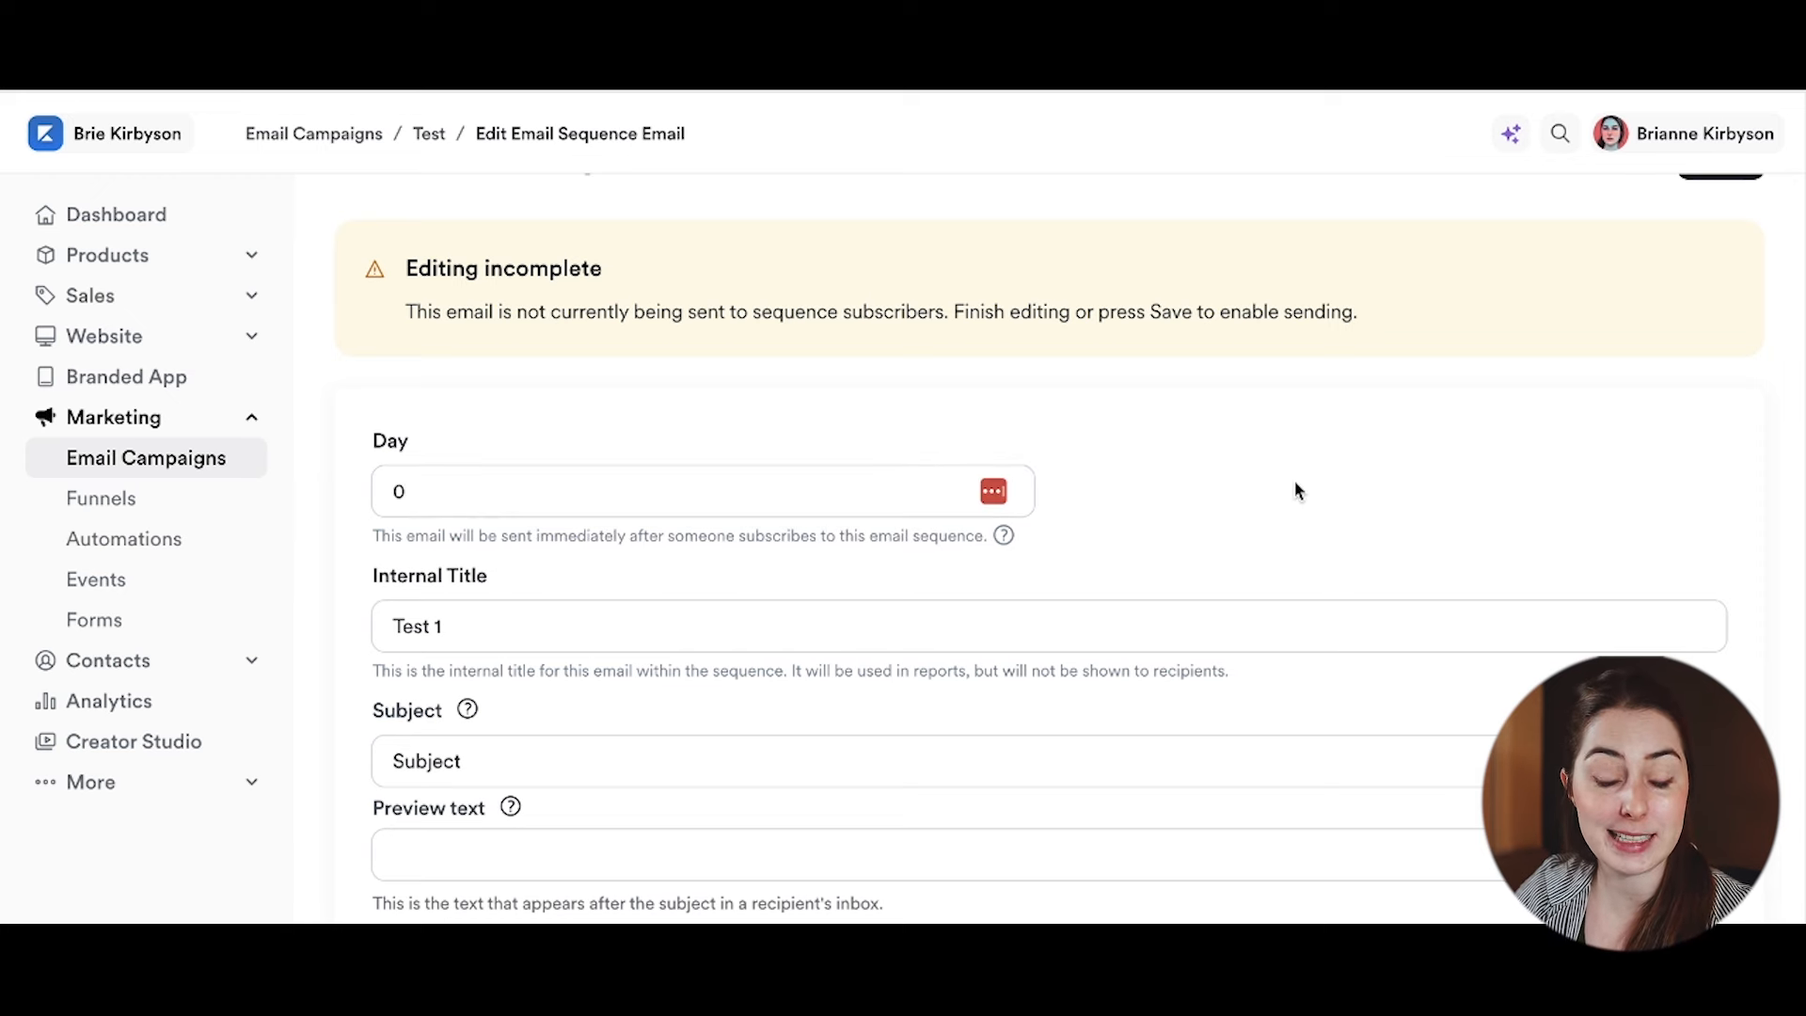
# Step: Open the email's content for editing and view the Text section's body settings
pyautogui.scroll(-3, 1176, 494)
pyautogui.doubleClick(1052, 499)
pyautogui.scroll(-3, 1039, 534)
pyautogui.scroll(-3, 1100, 717)
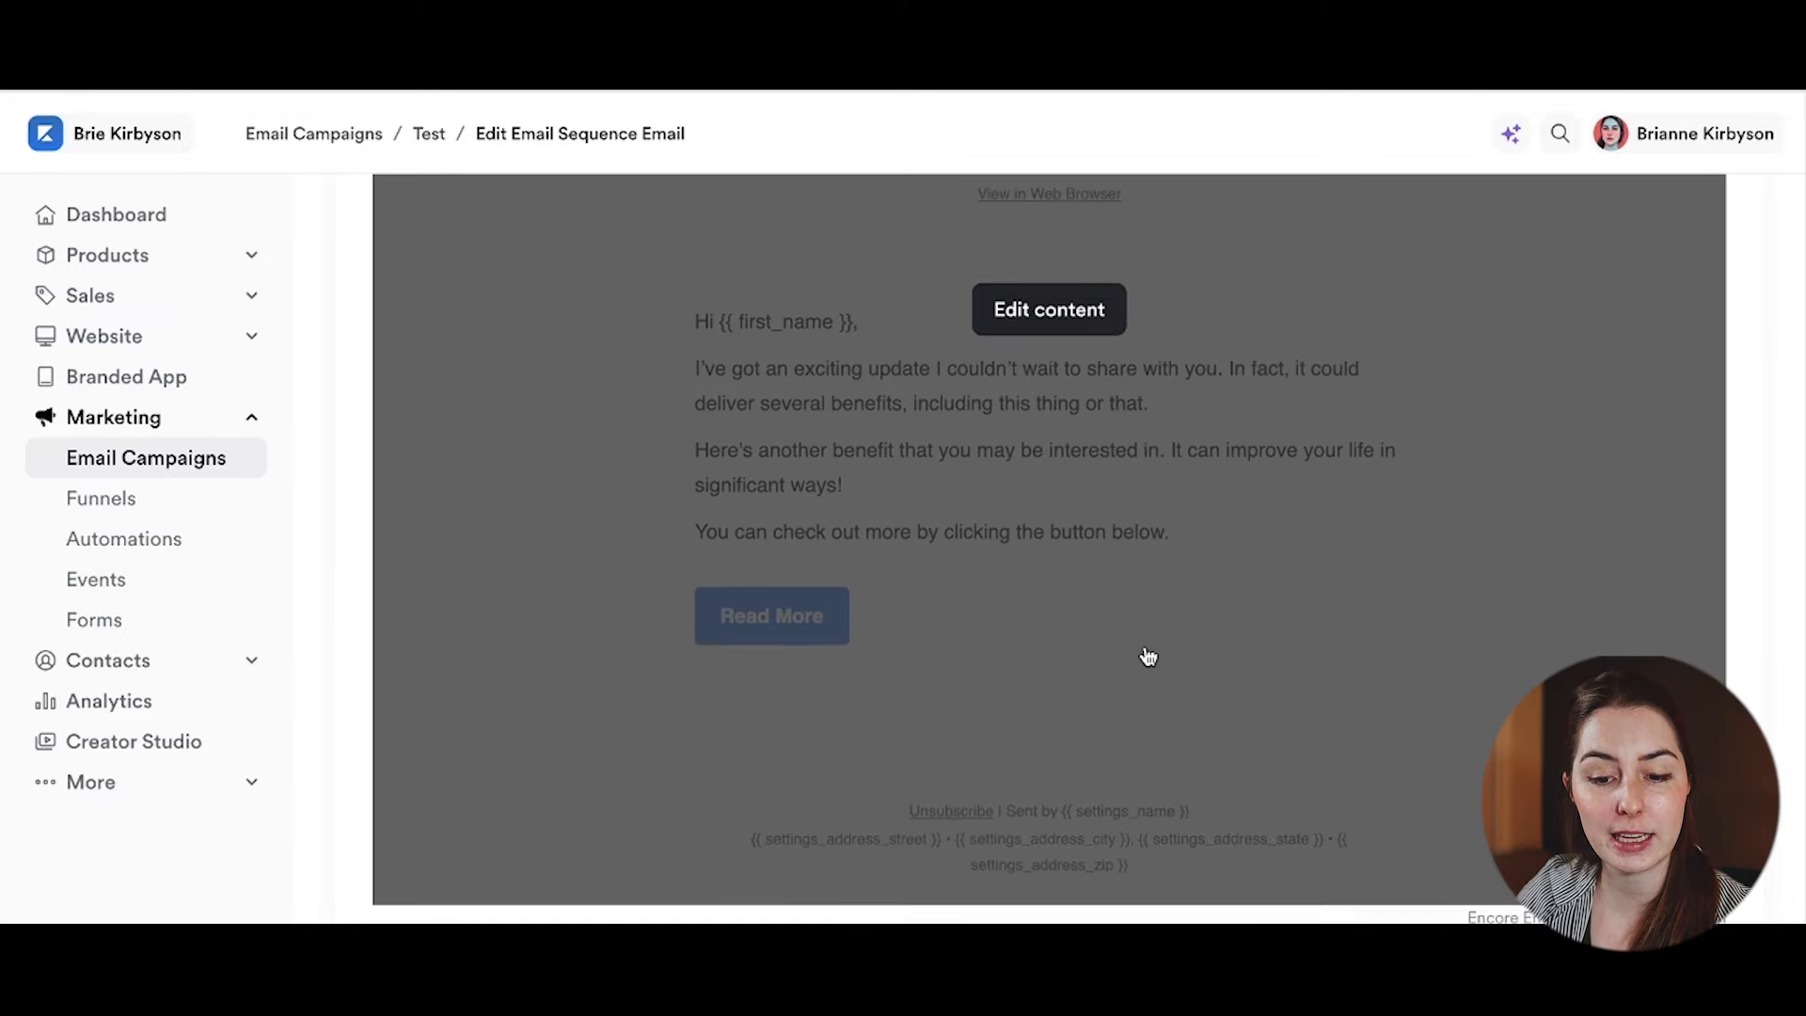
pyautogui.scroll(2, 1148, 656)
pyautogui.click(1049, 513)
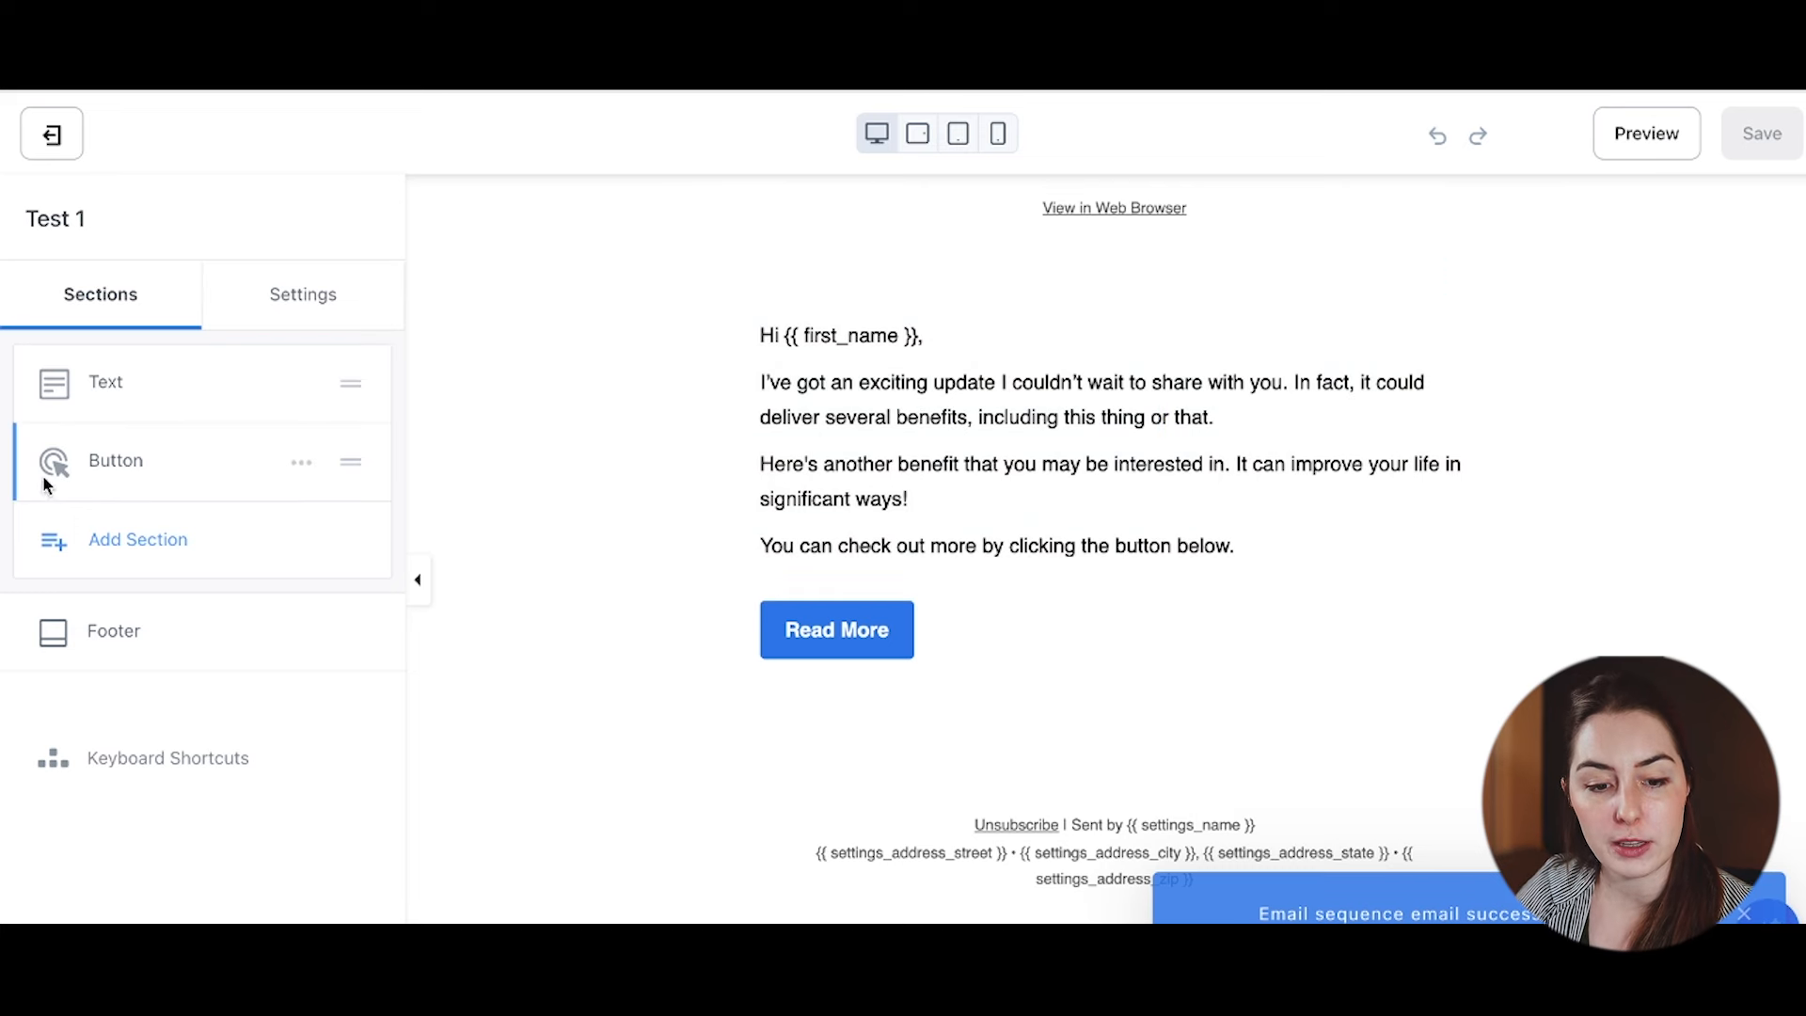
pyautogui.click(129, 383)
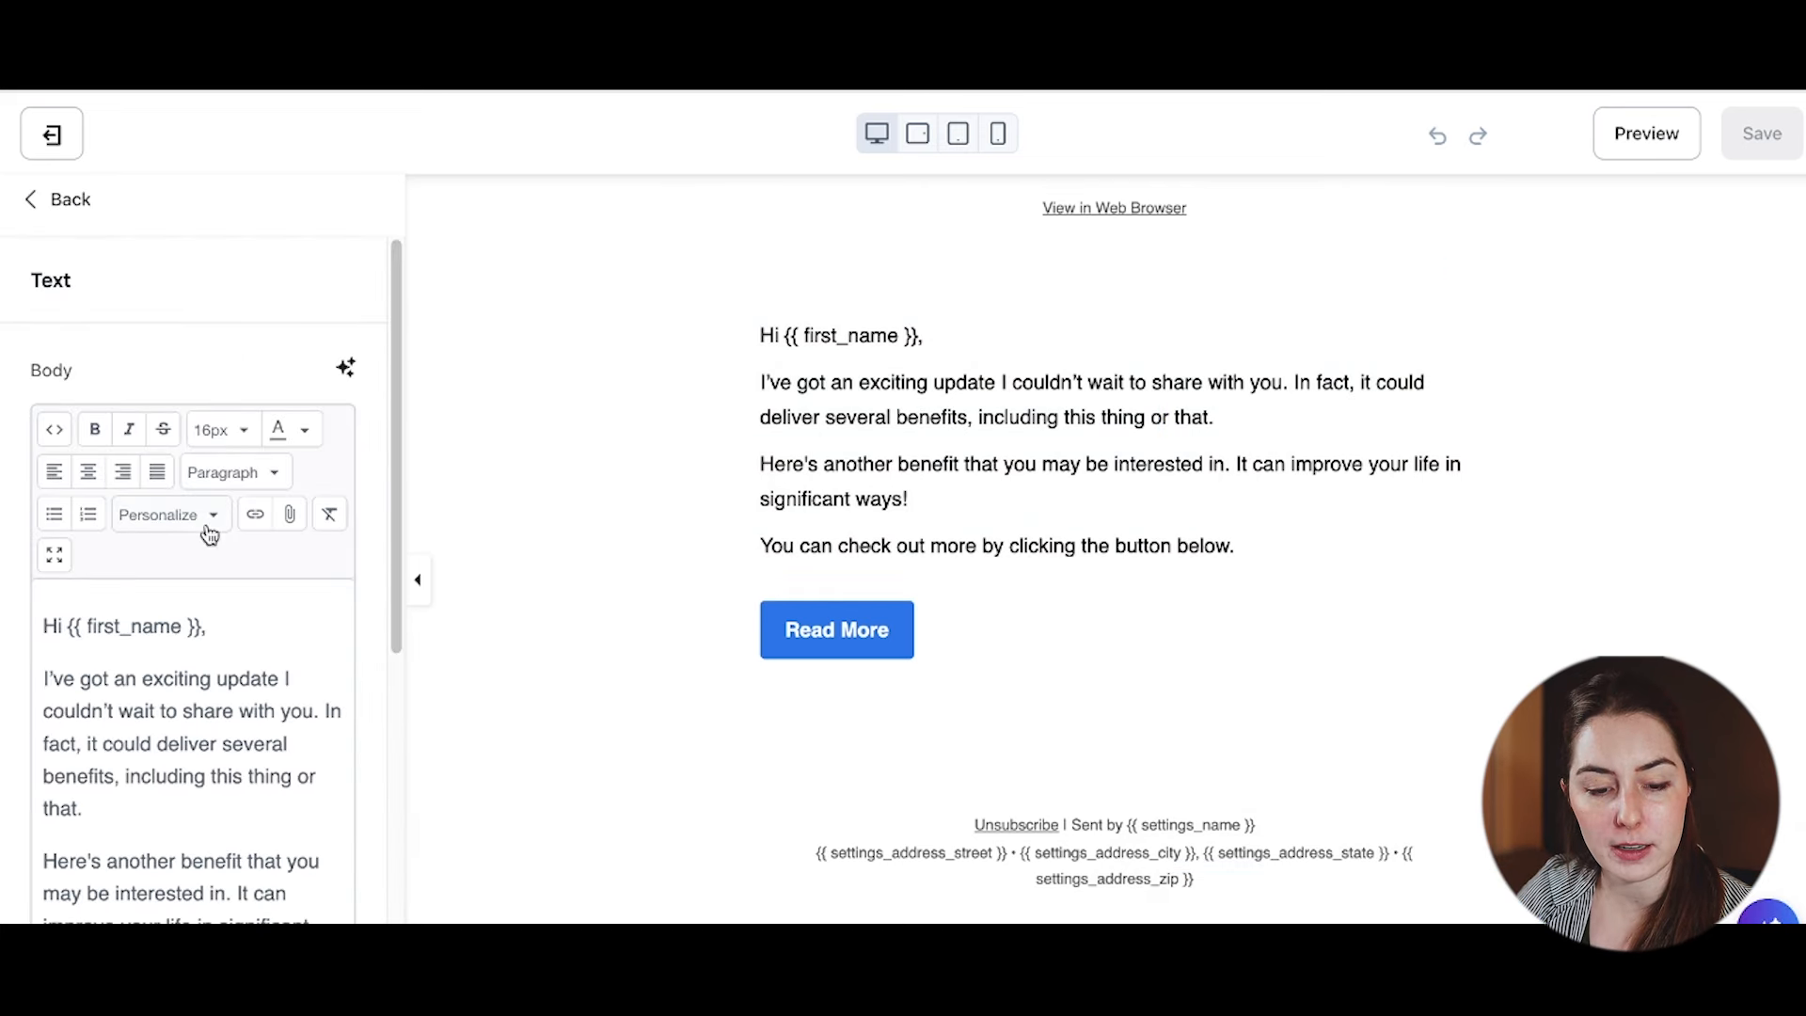
pyautogui.scroll(-5, 129, 584)
pyautogui.scroll(5, 131, 585)
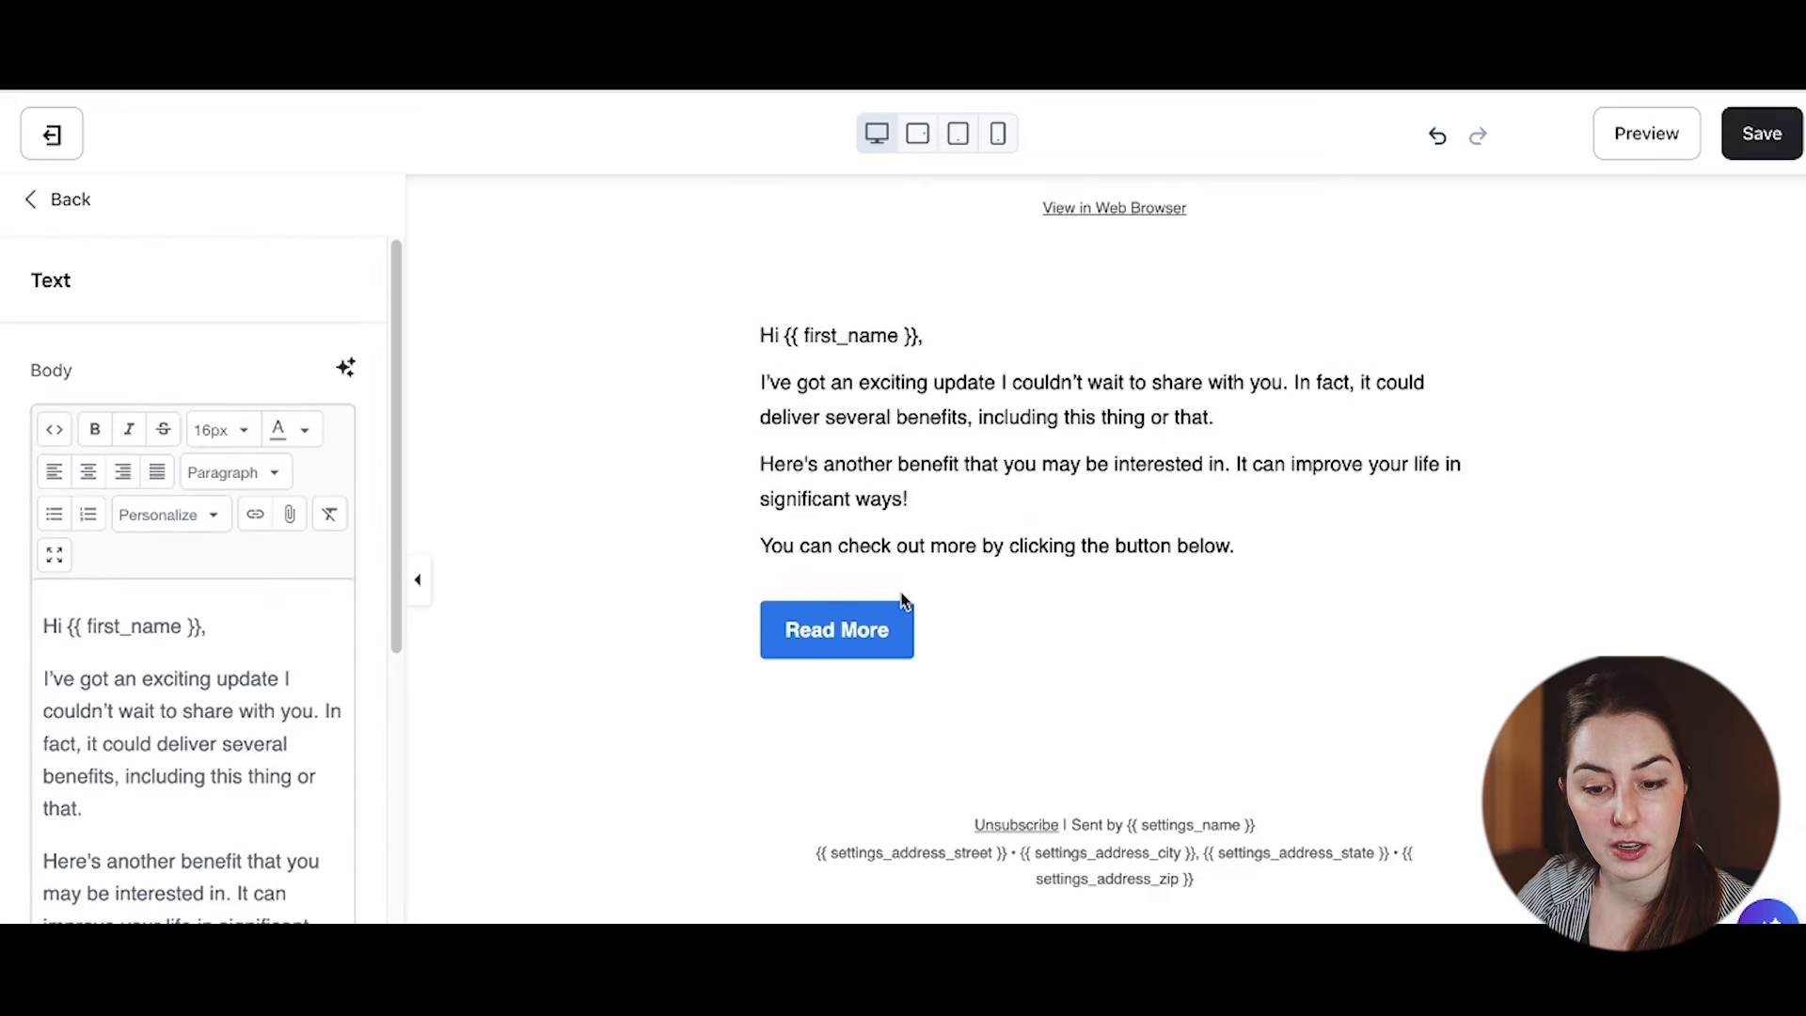
# Step: Set the Read More button's link action to Download a file, then save the email and exit the editor
pyautogui.click(838, 631)
pyautogui.tripleClick(190, 633)
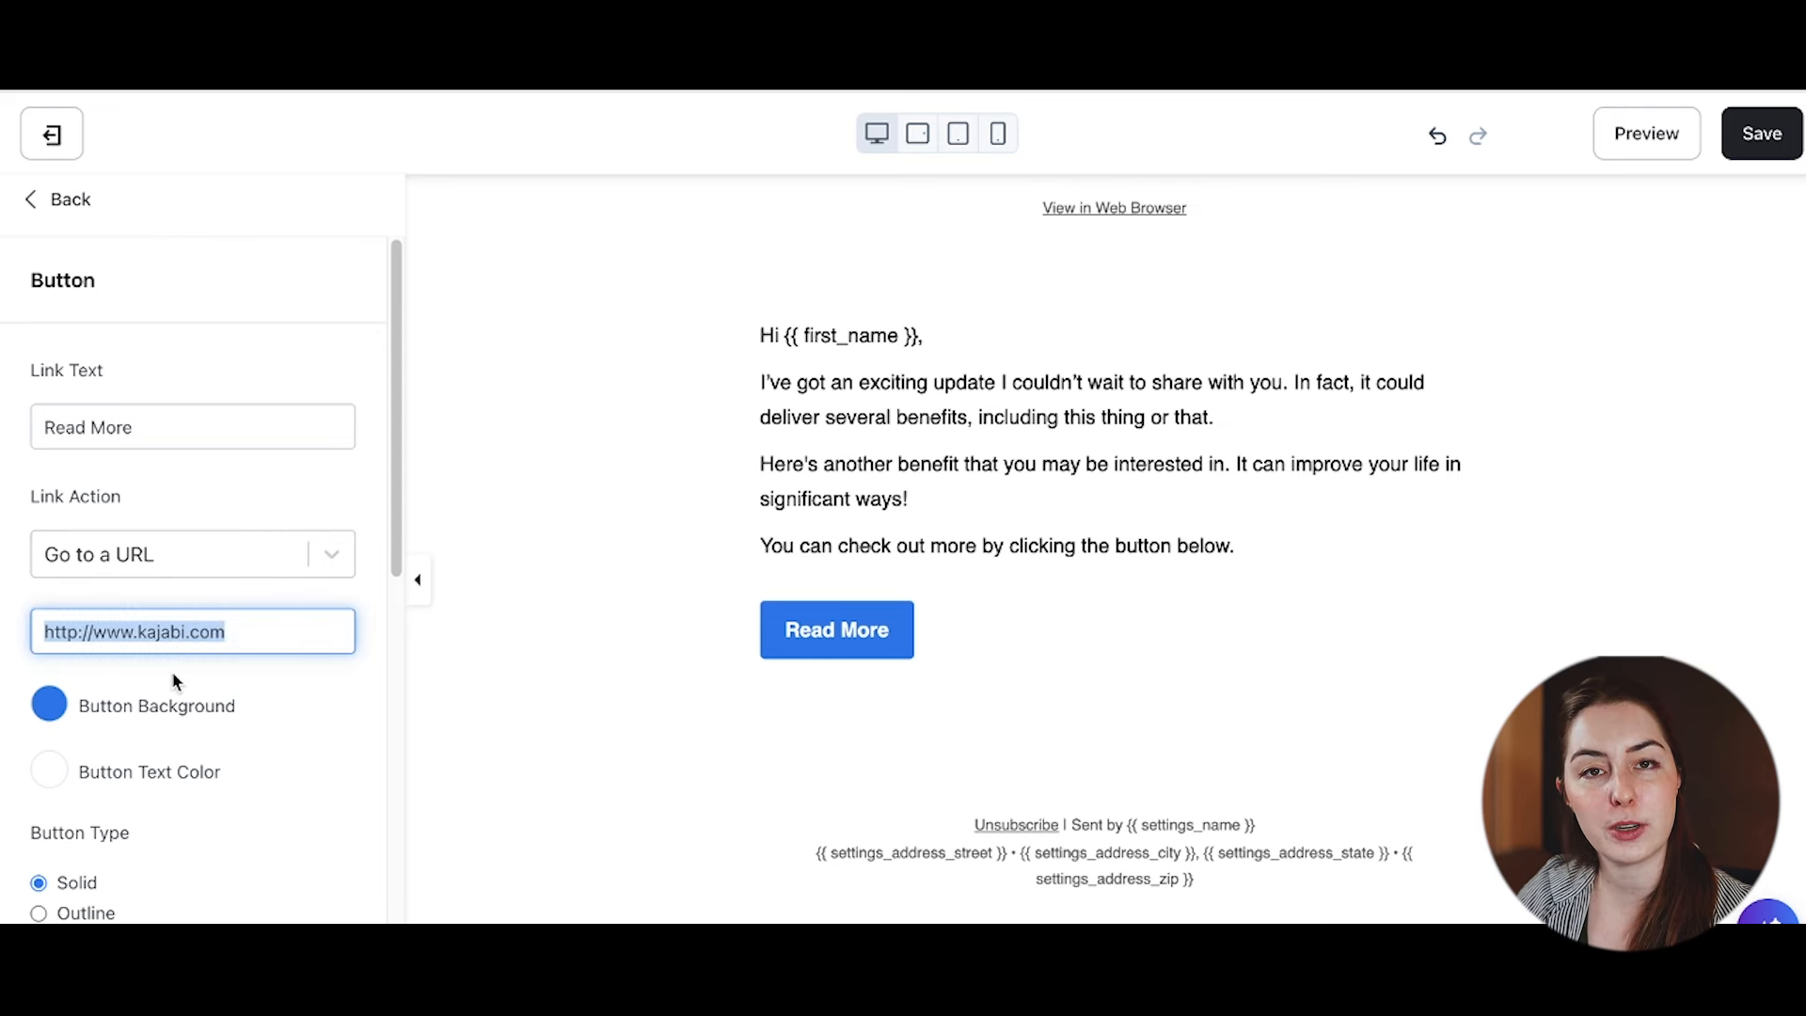
pyautogui.click(290, 485)
pyautogui.click(331, 554)
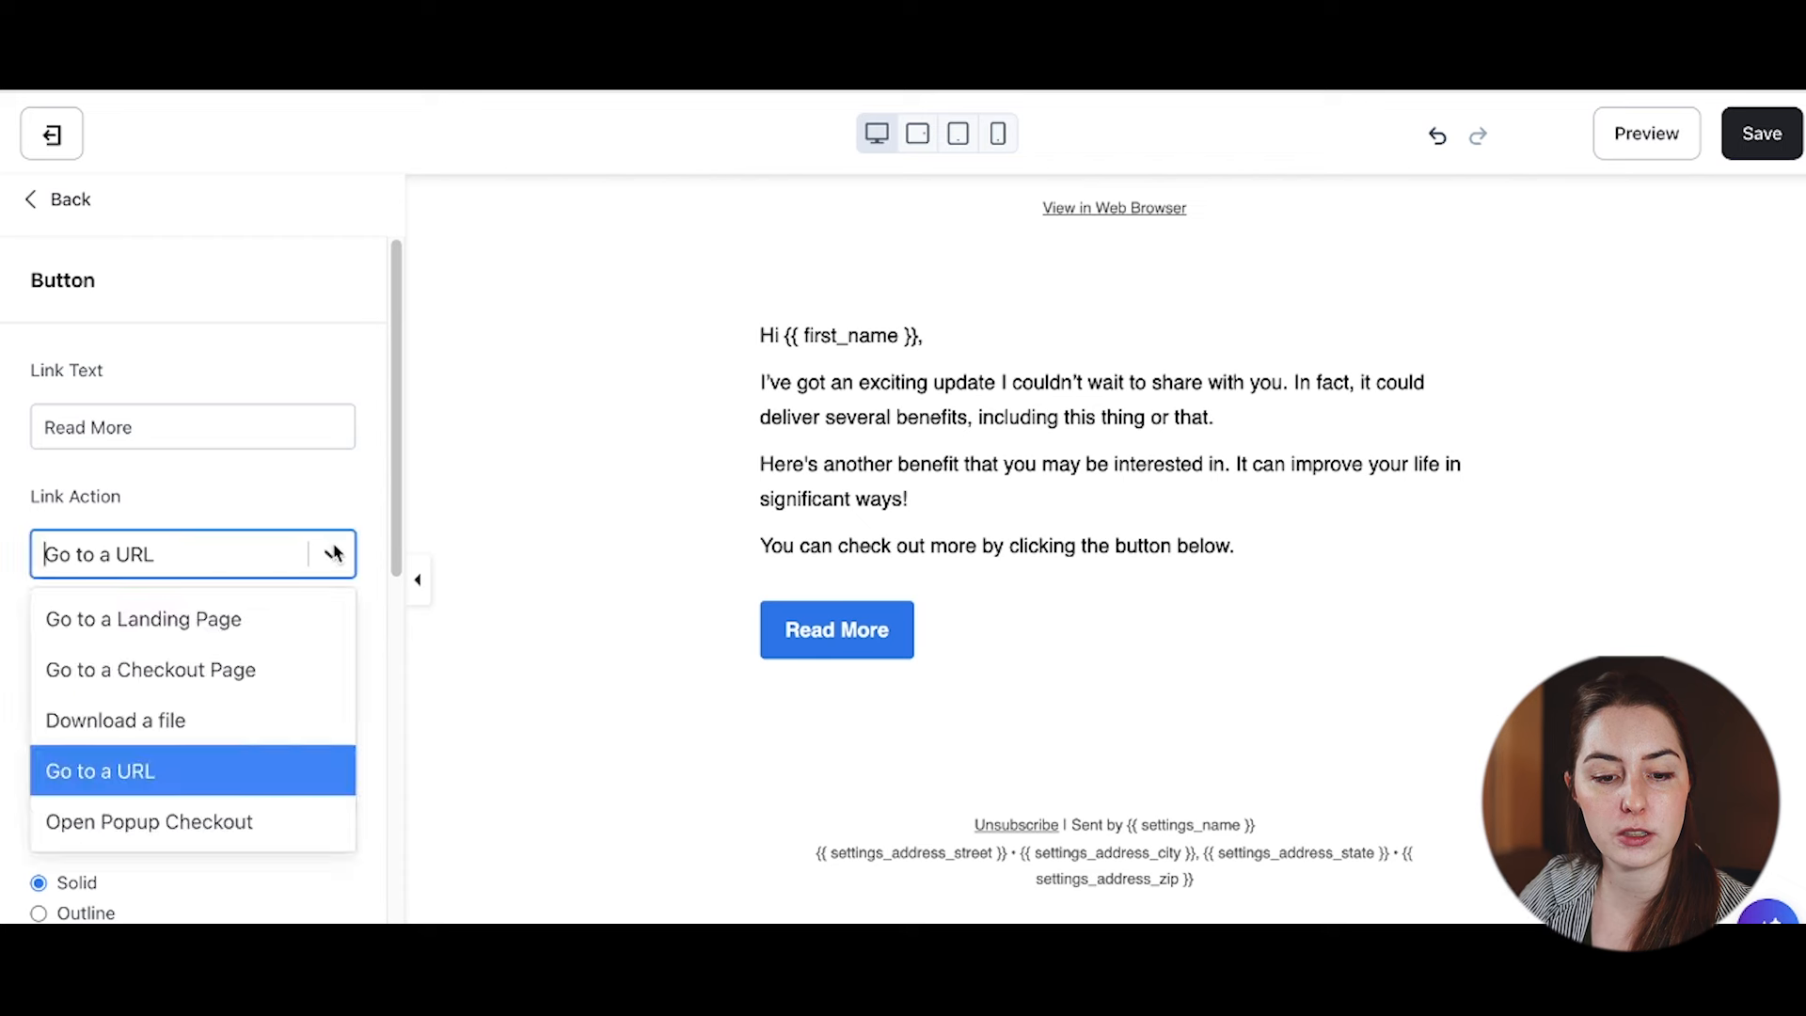
pyautogui.click(209, 723)
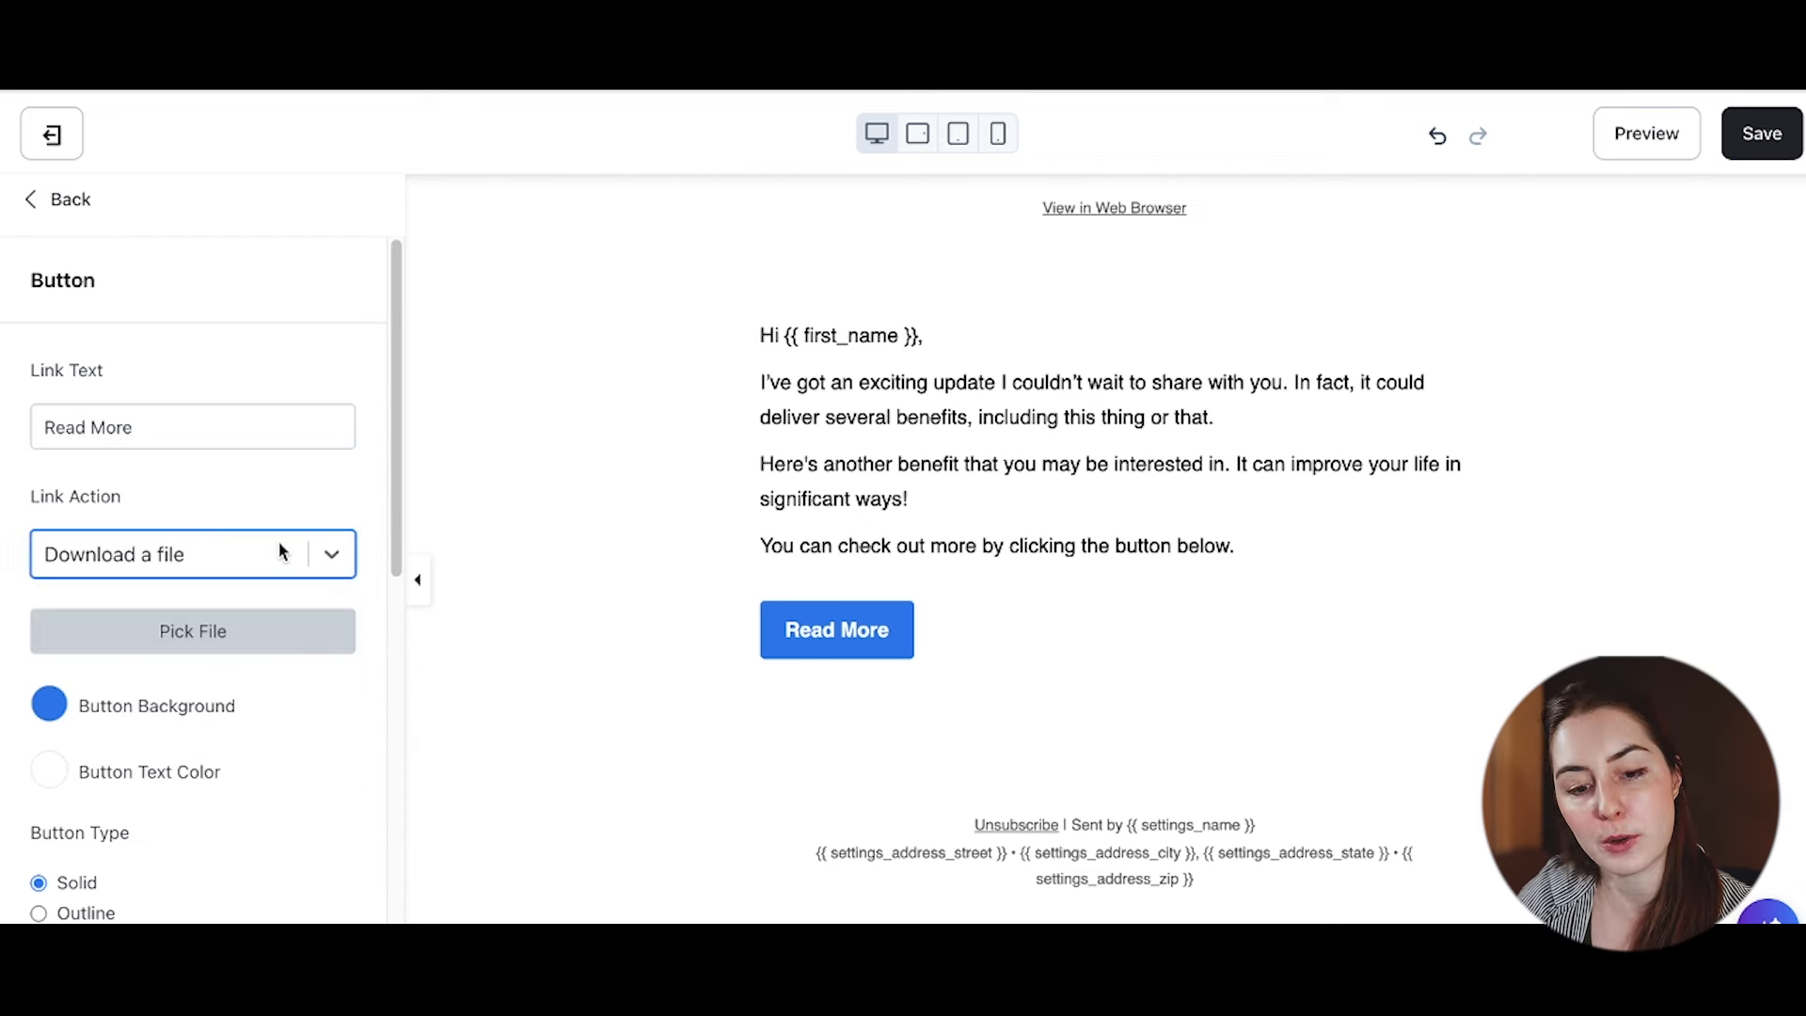
pyautogui.click(1761, 134)
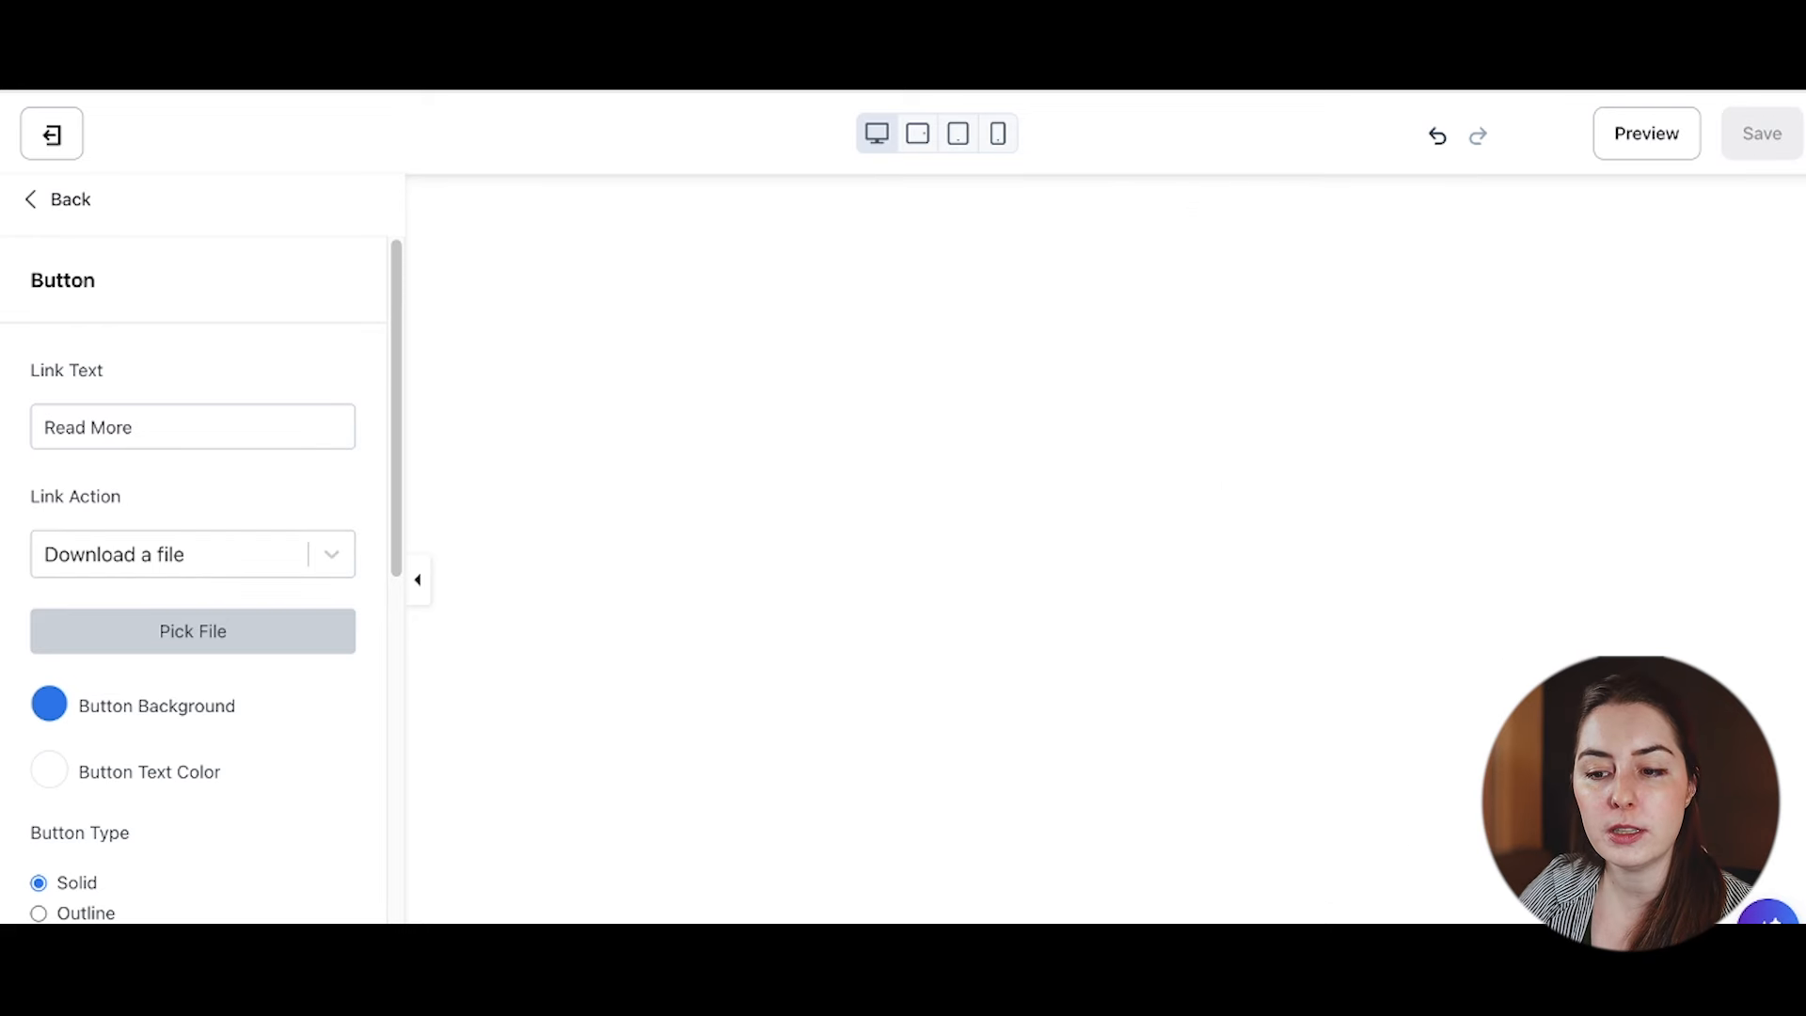
pyautogui.click(54, 134)
# Step: View the option for sending a test email, then return to the Test sequence's overview
pyautogui.click(1389, 619)
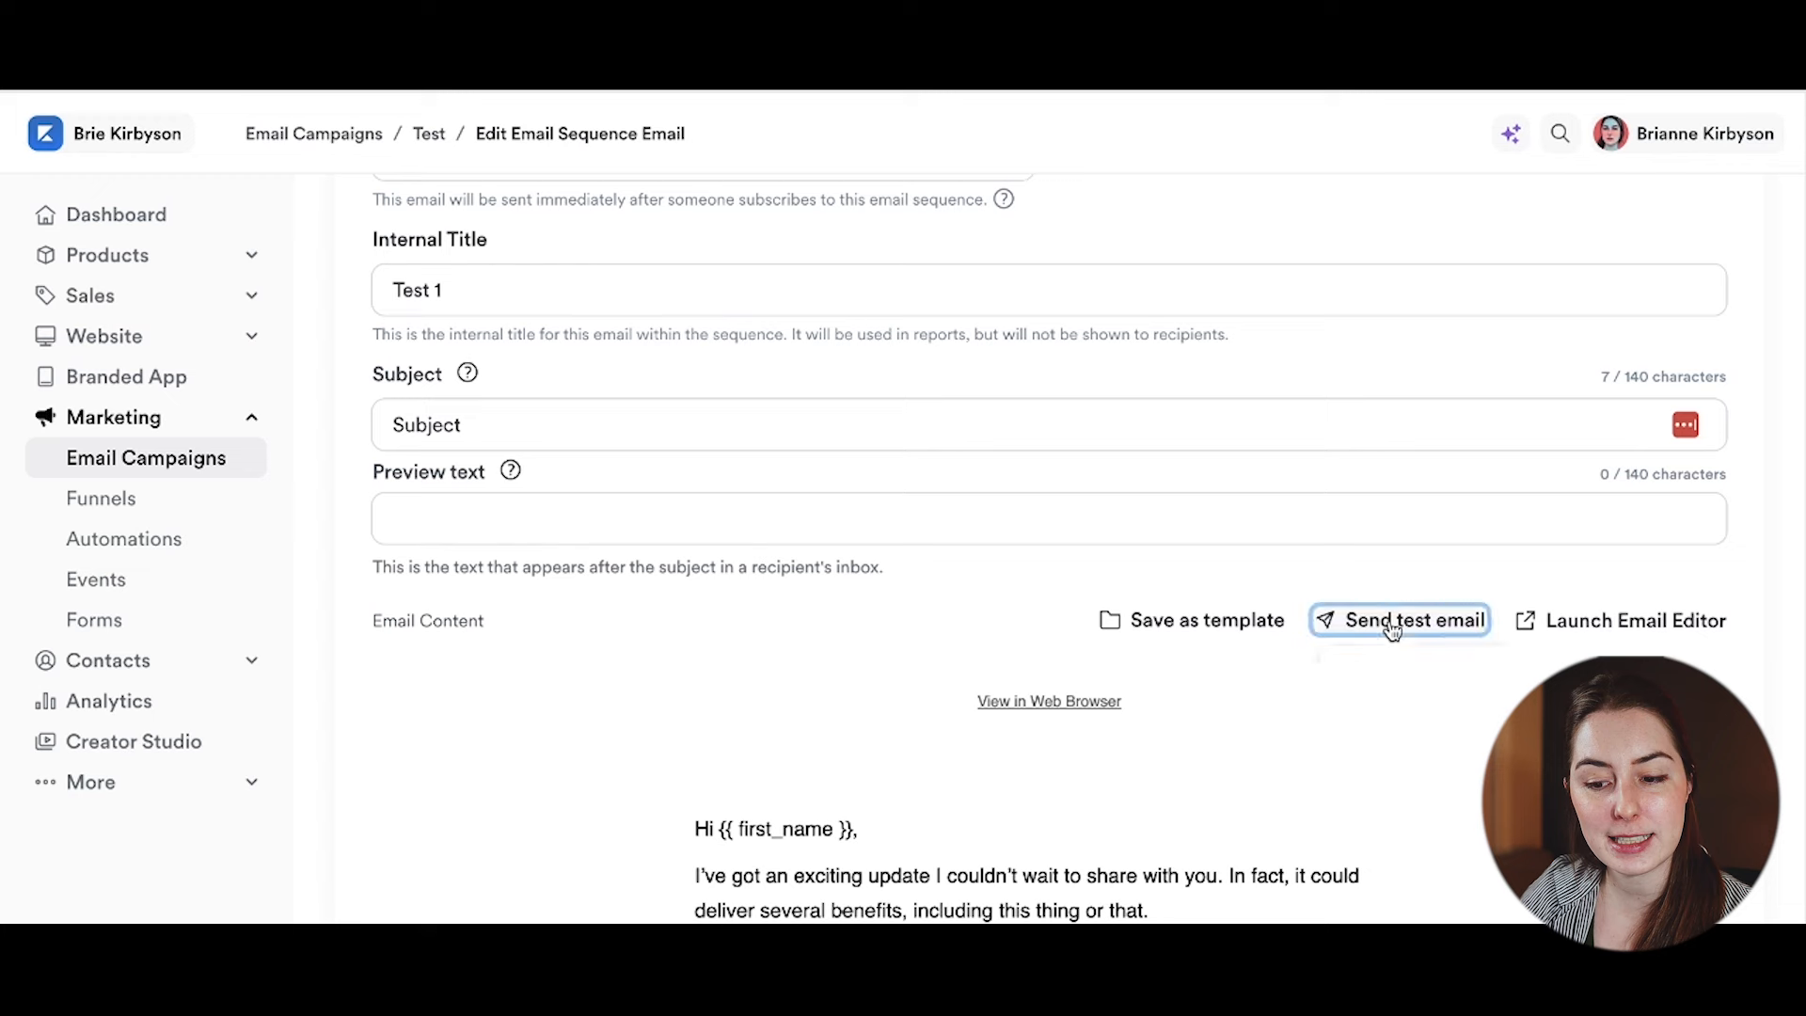
pyautogui.click(1458, 564)
pyautogui.scroll(4, 521, 453)
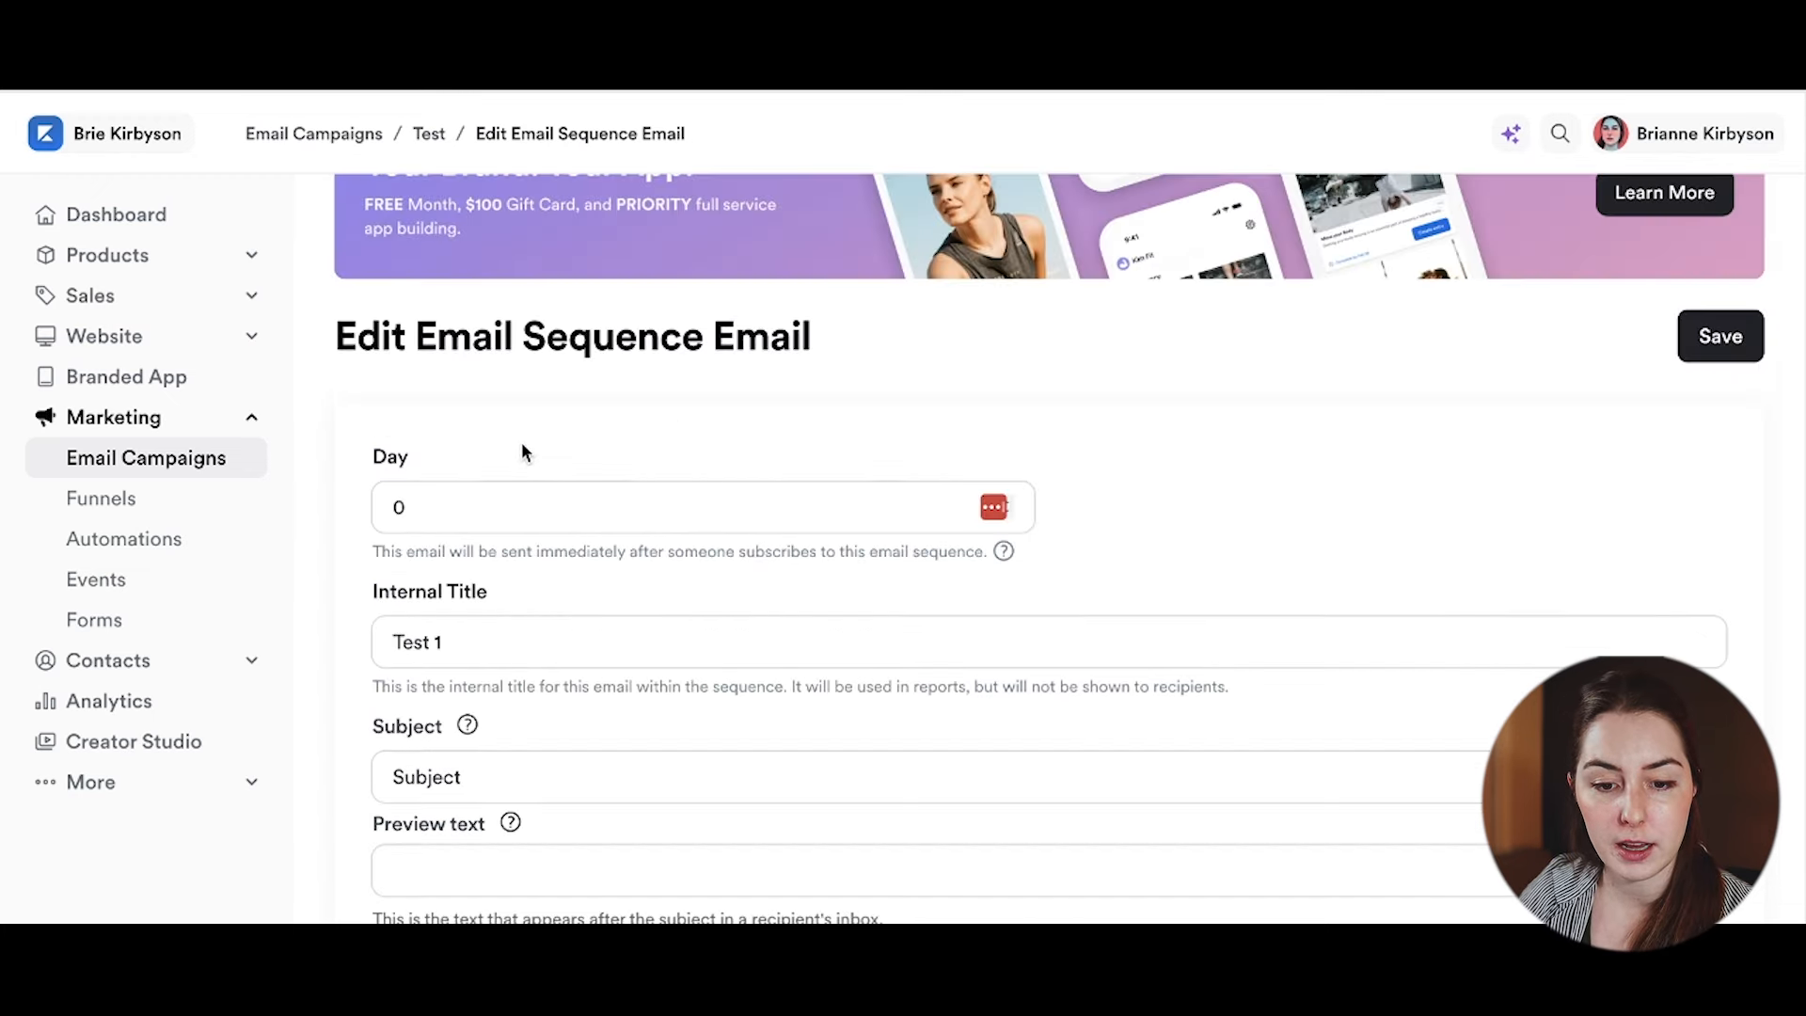
pyautogui.scroll(2, 524, 453)
pyautogui.click(429, 137)
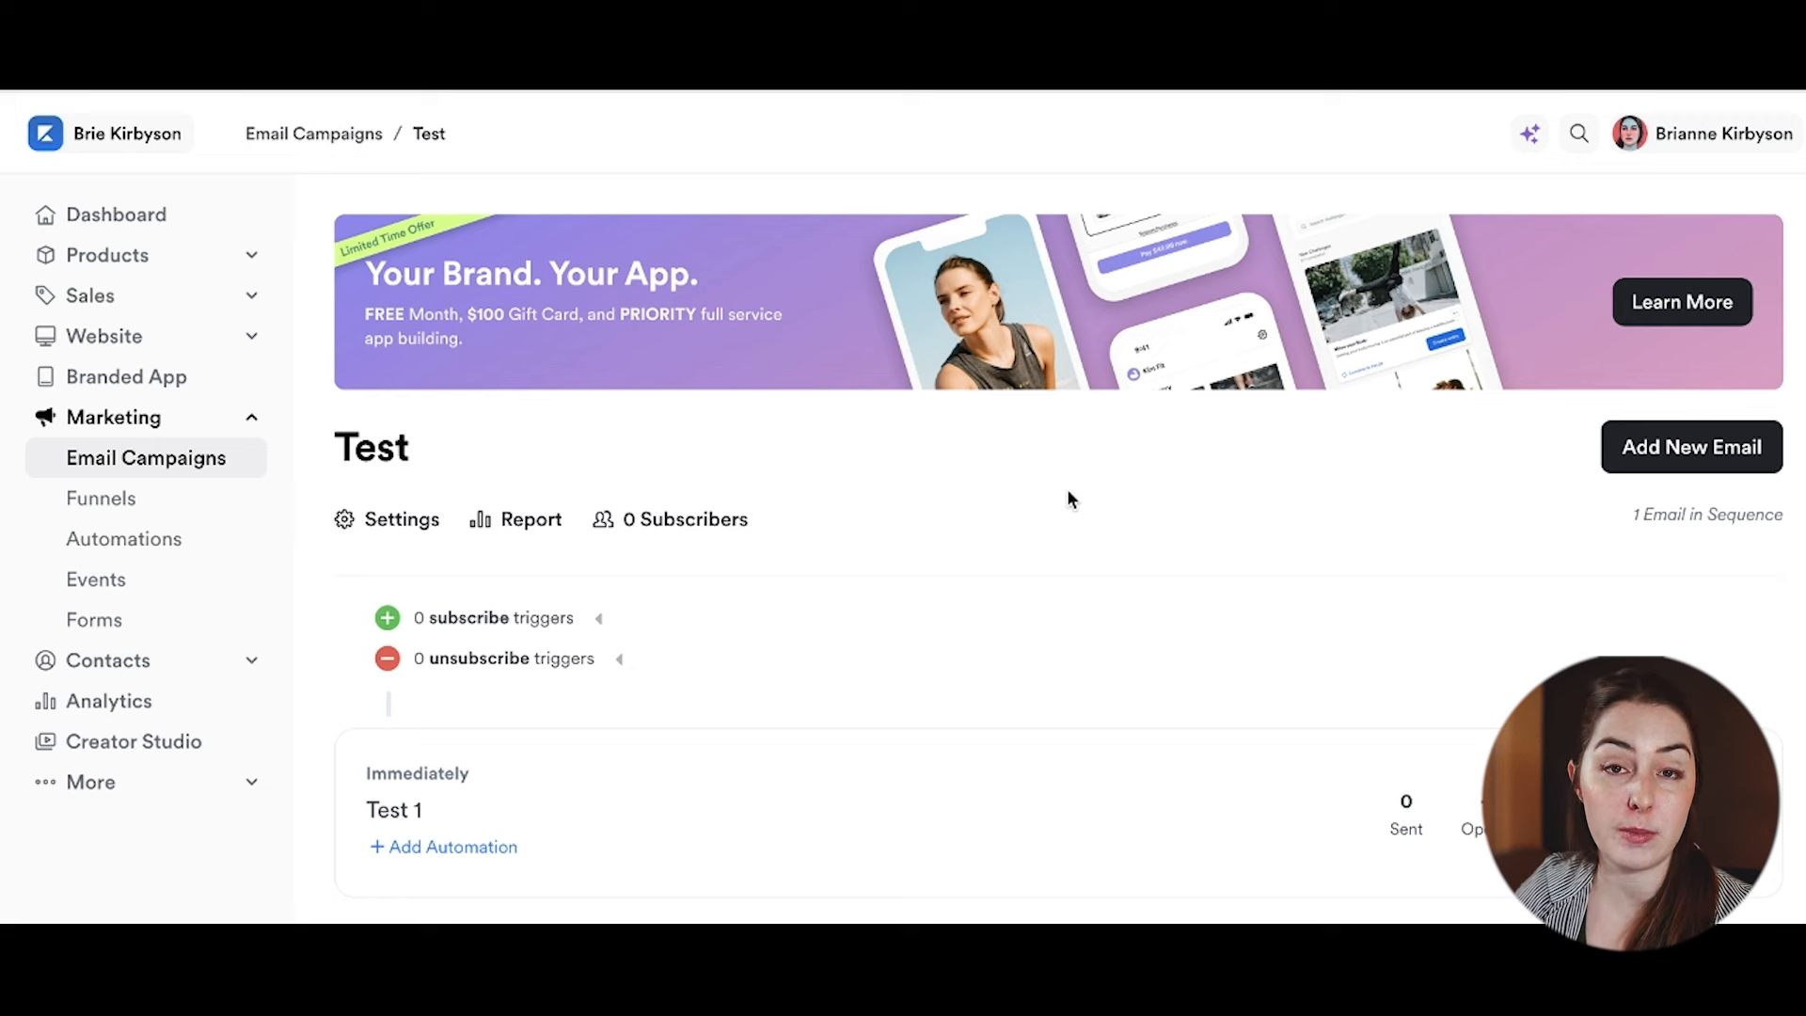
# Step: Add a subscribe trigger to the Test sequence using "Form is submitted" with the form "Test form 1", and save the automation
pyautogui.click(599, 619)
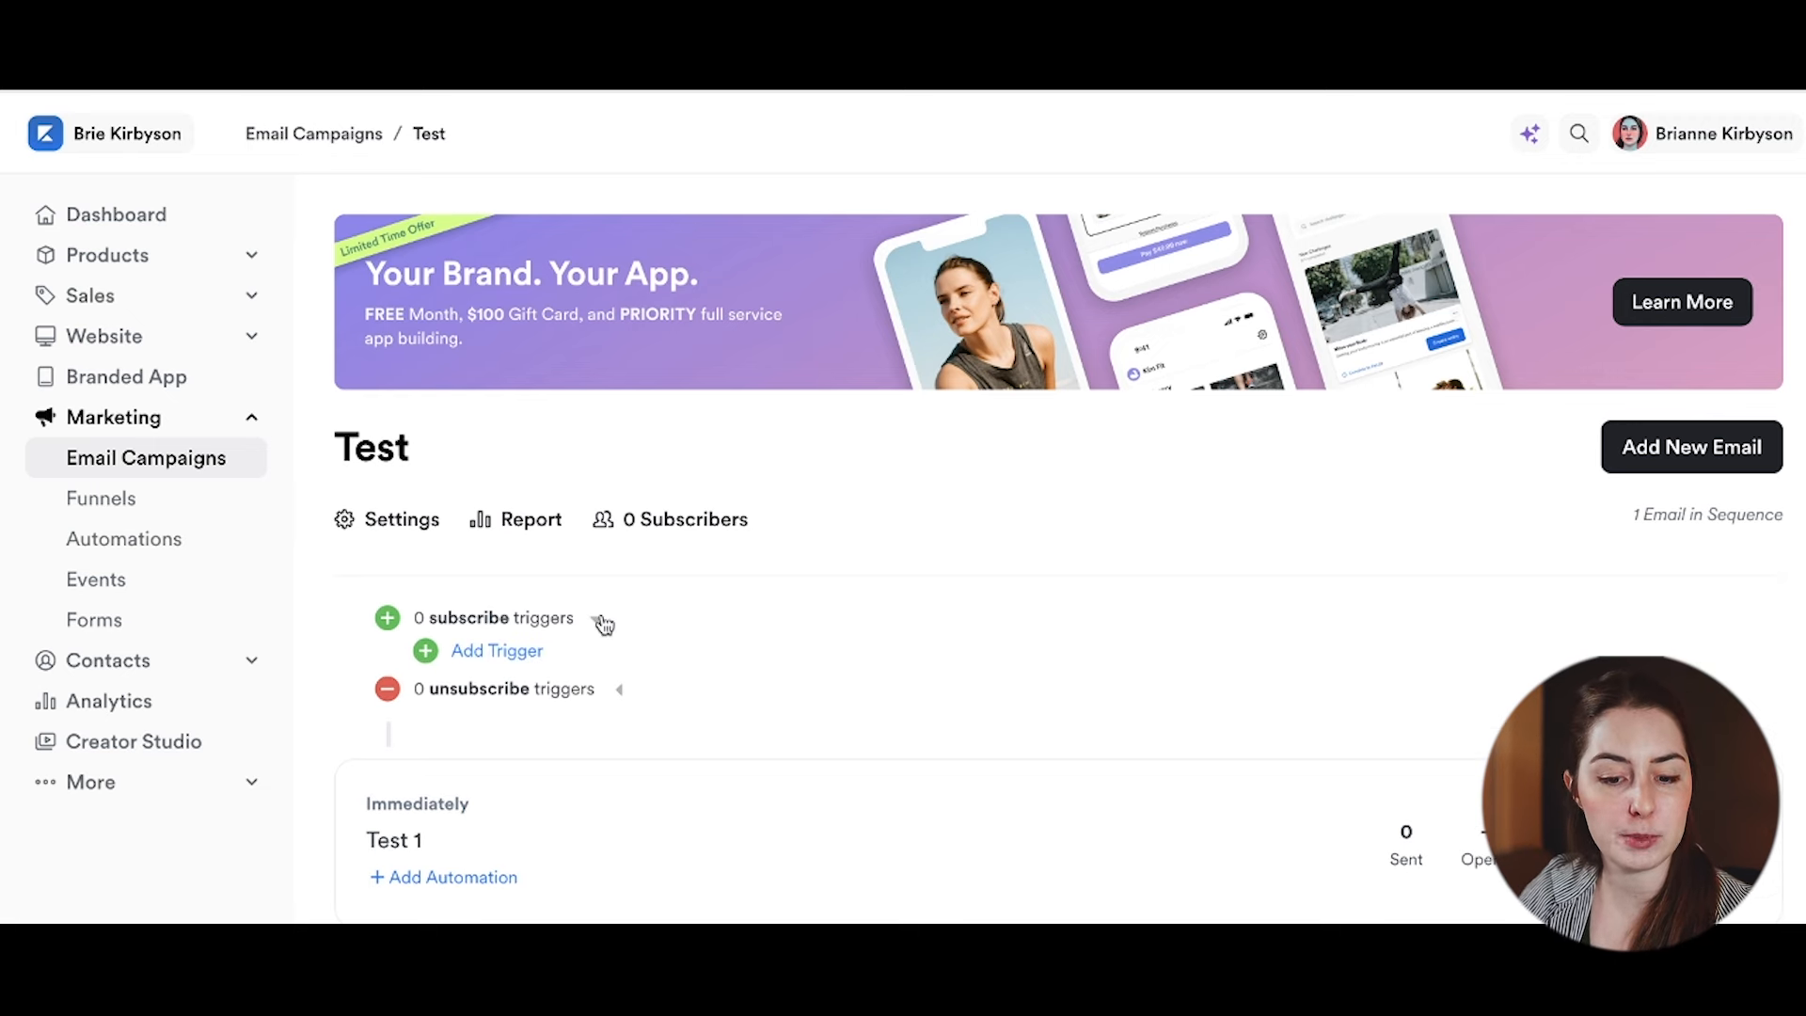
pyautogui.click(501, 652)
pyautogui.click(927, 440)
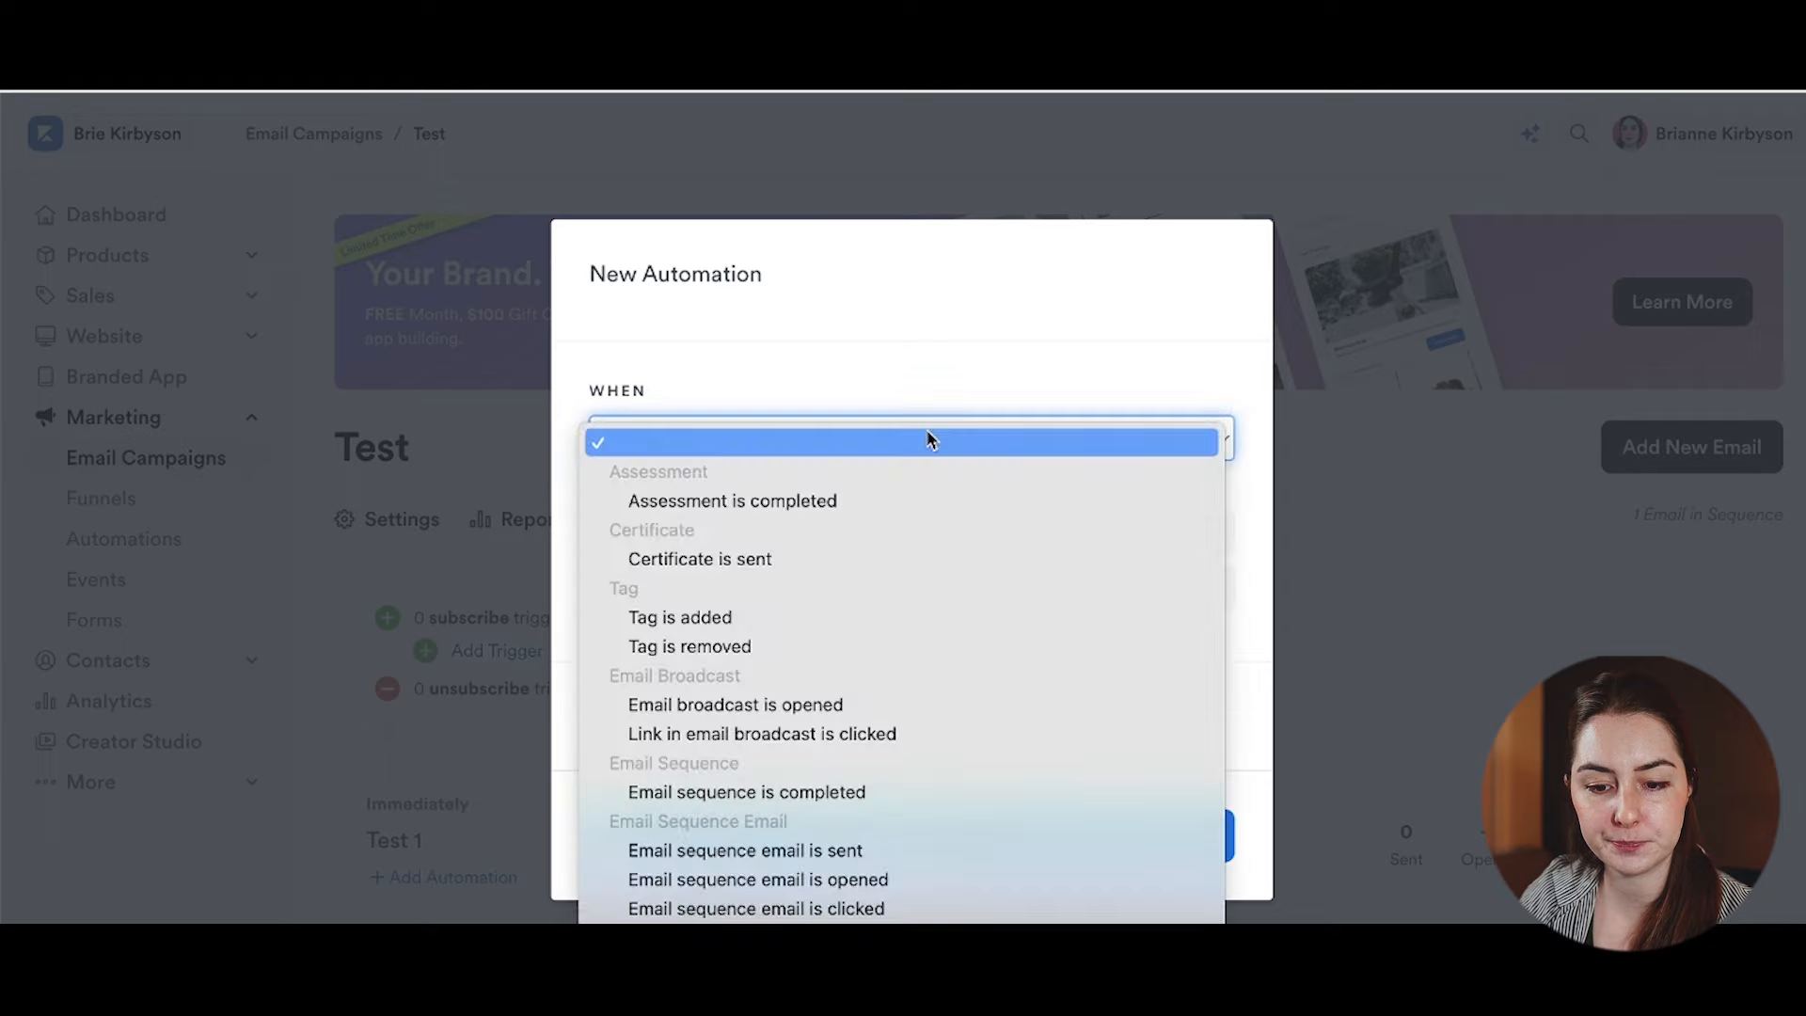
pyautogui.scroll(-6, 919, 516)
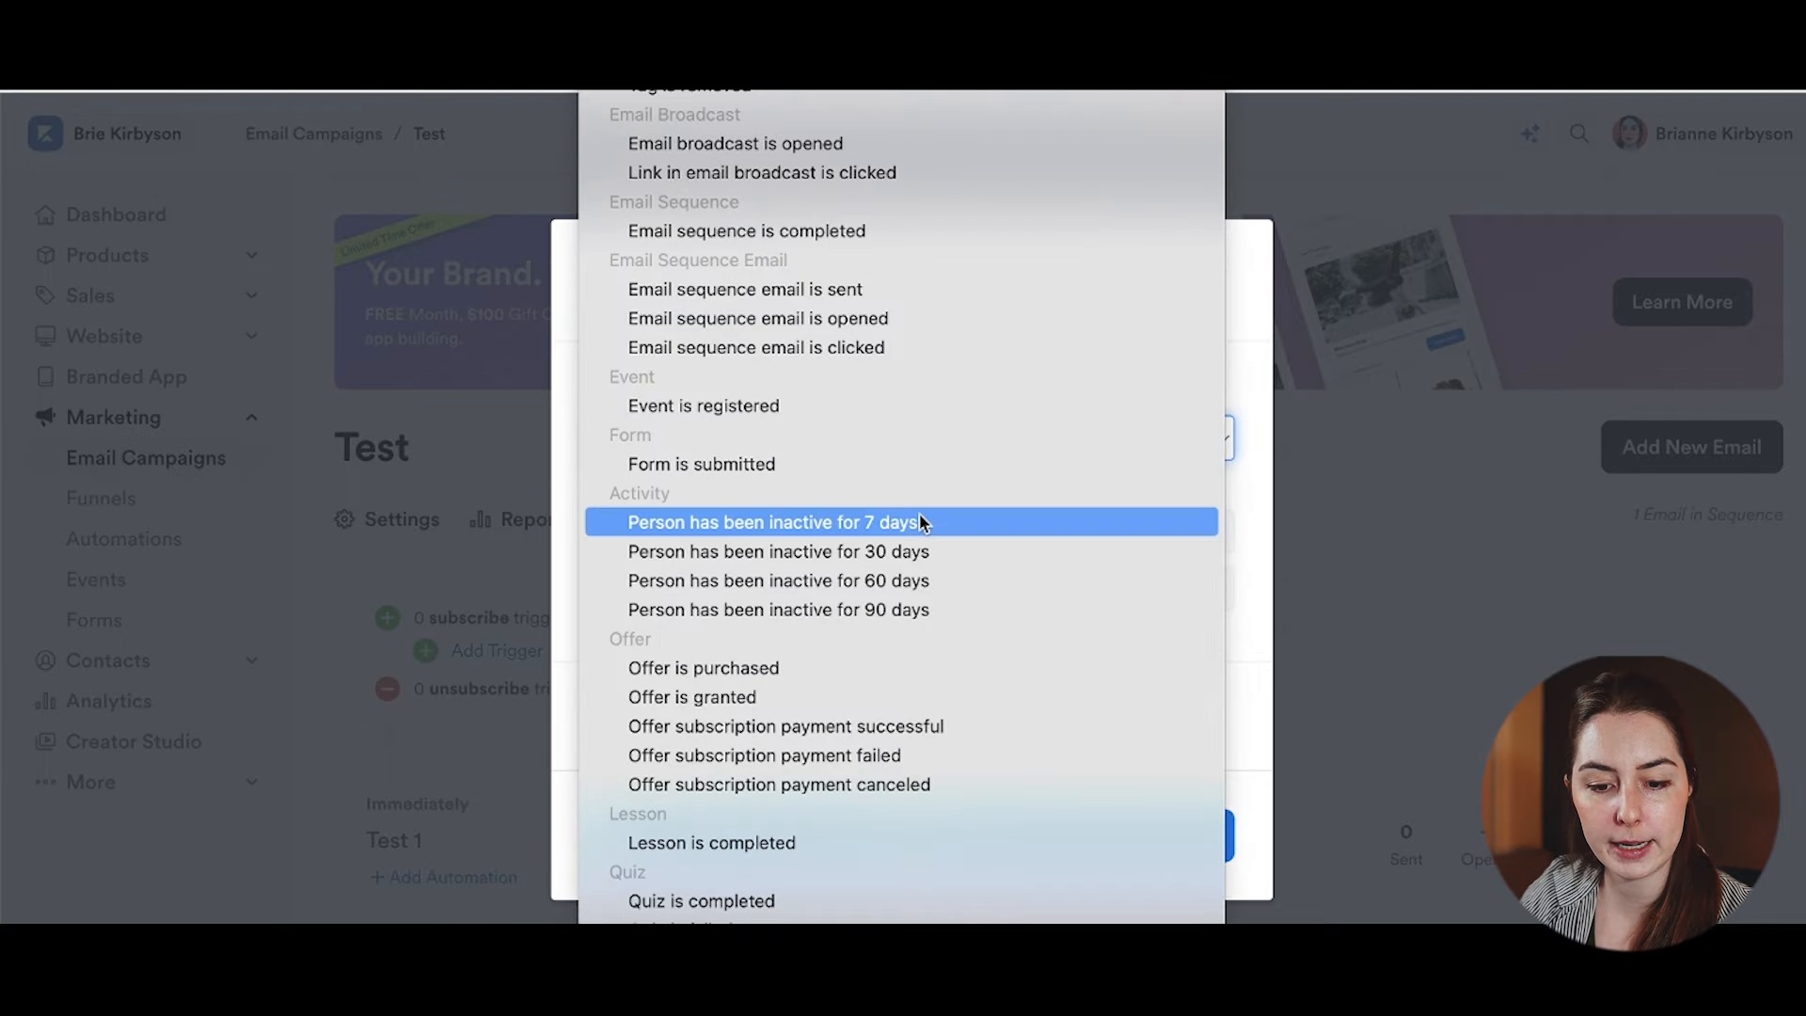
pyautogui.click(841, 461)
pyautogui.click(1225, 497)
pyautogui.click(877, 314)
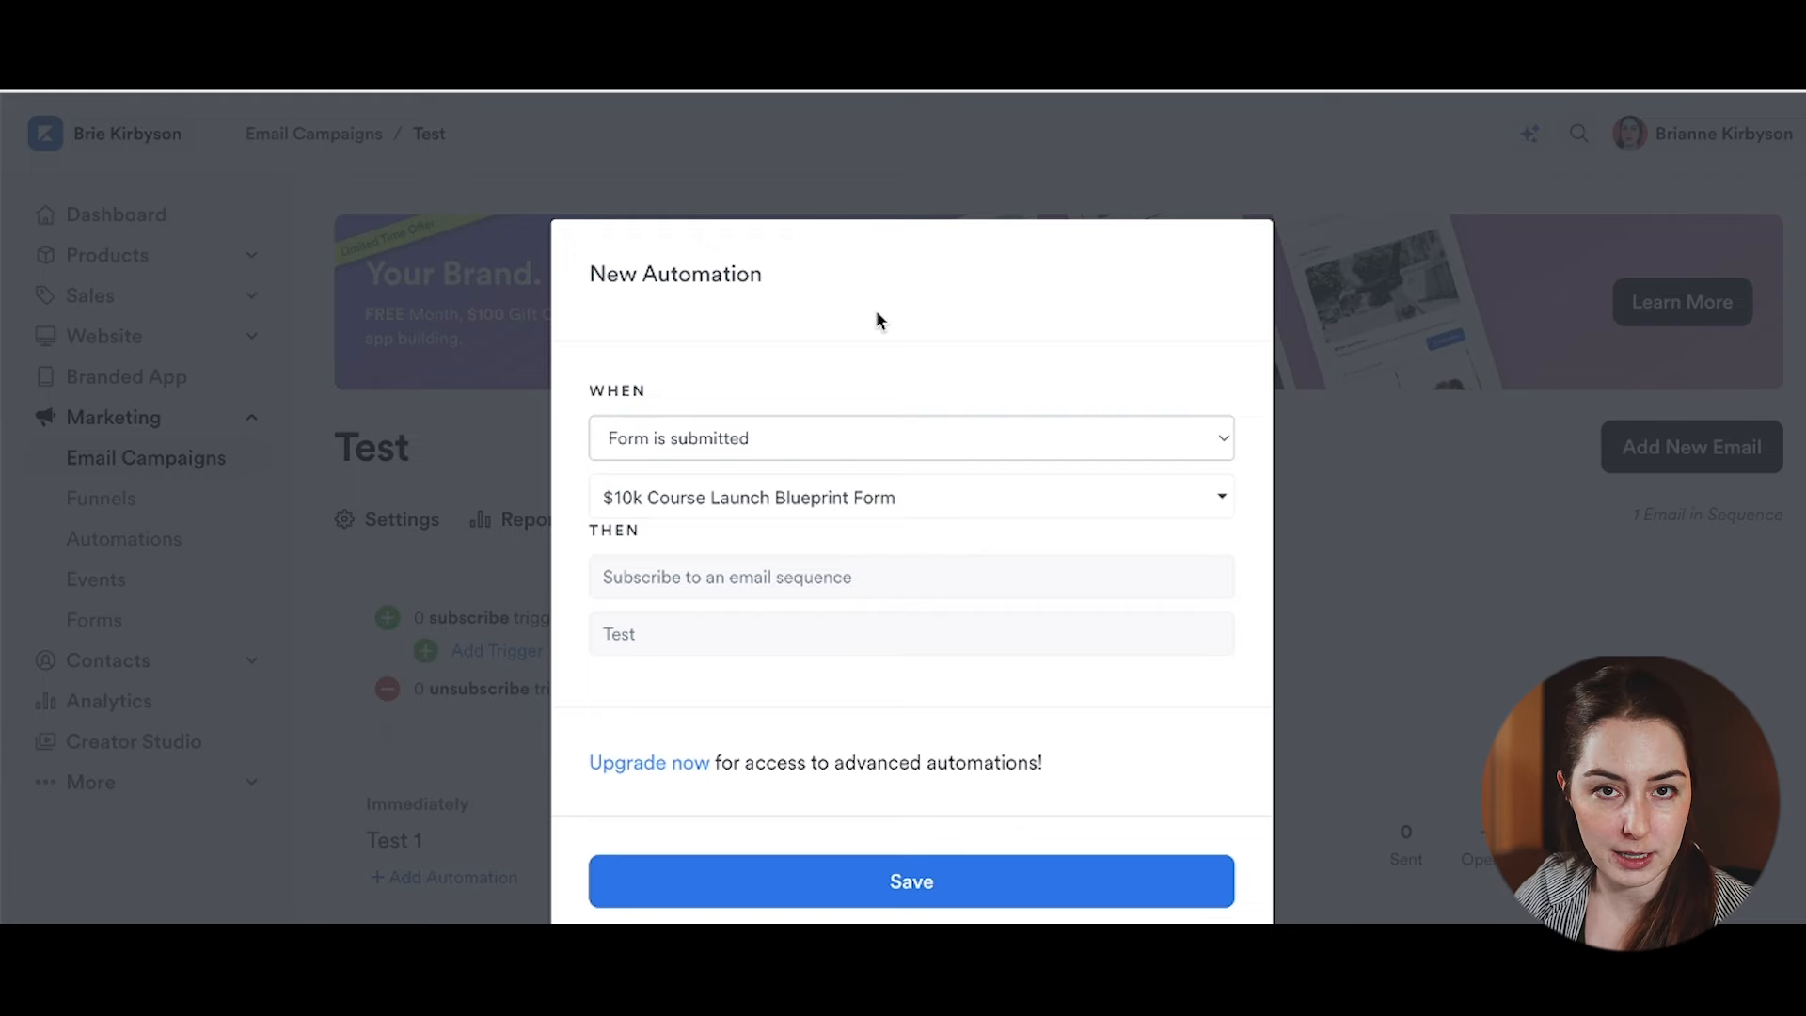
pyautogui.click(1225, 509)
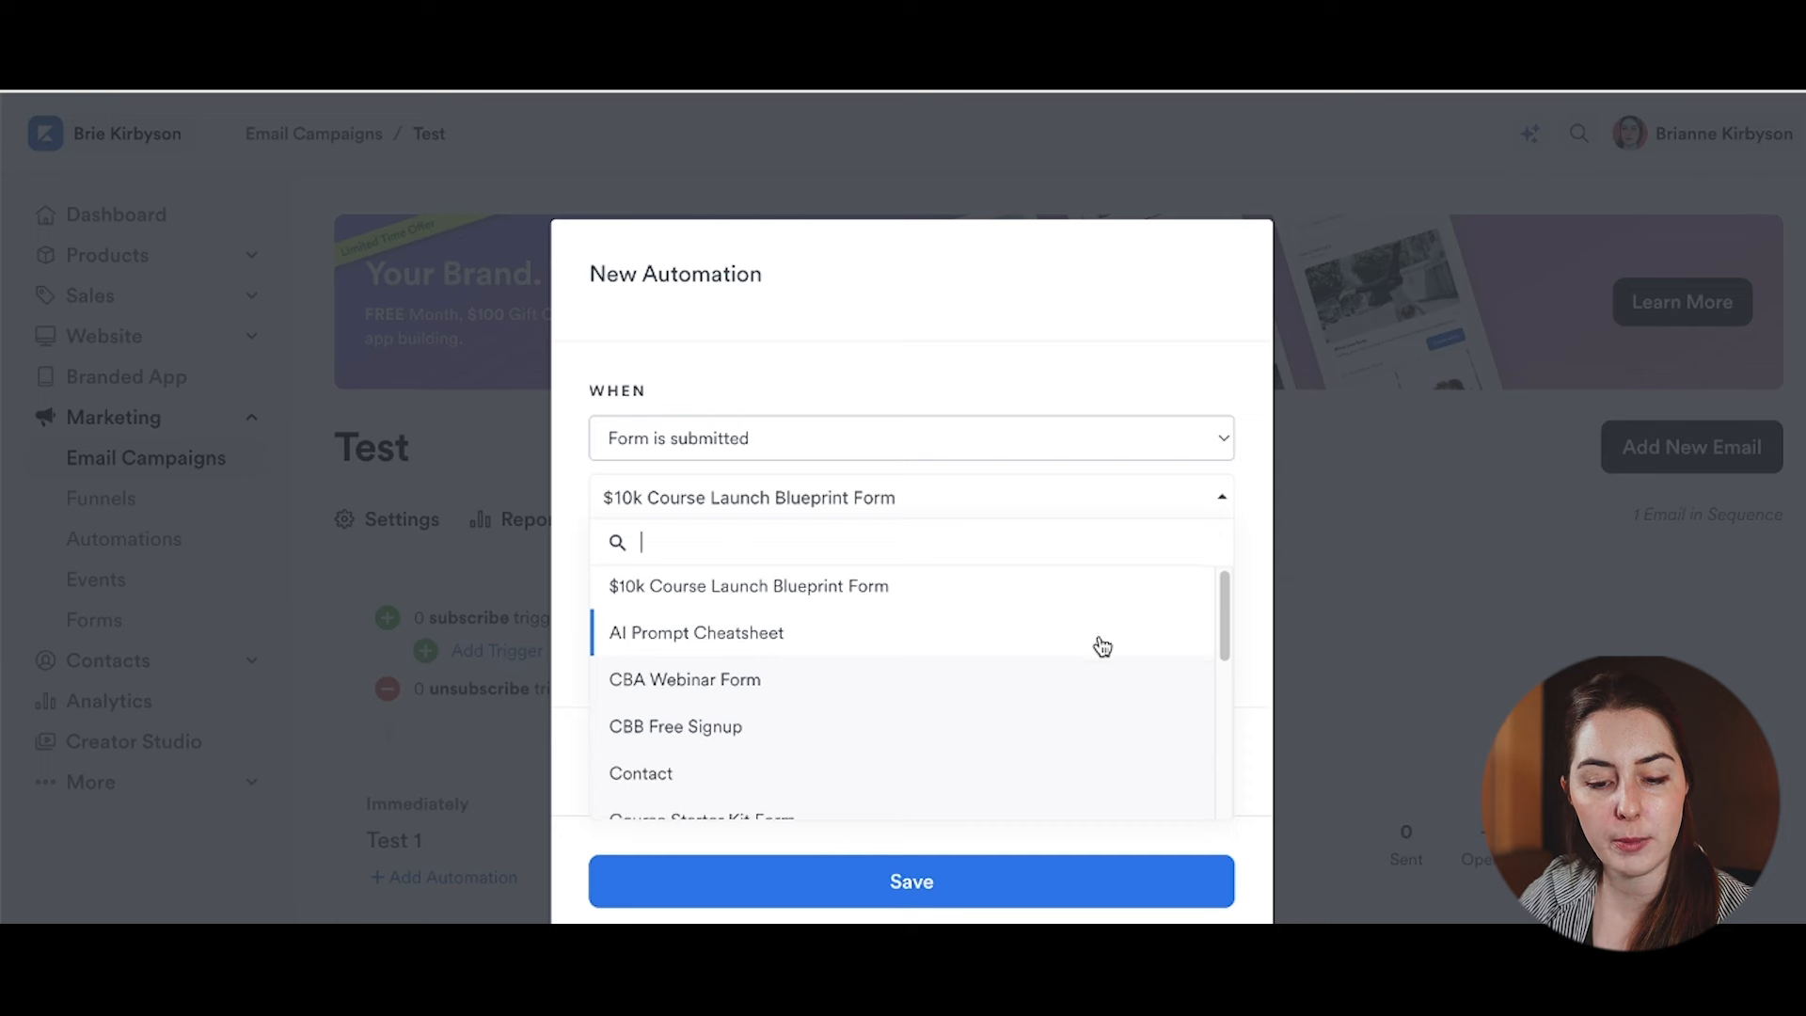
pyautogui.scroll(-5, 1101, 646)
pyautogui.click(1036, 701)
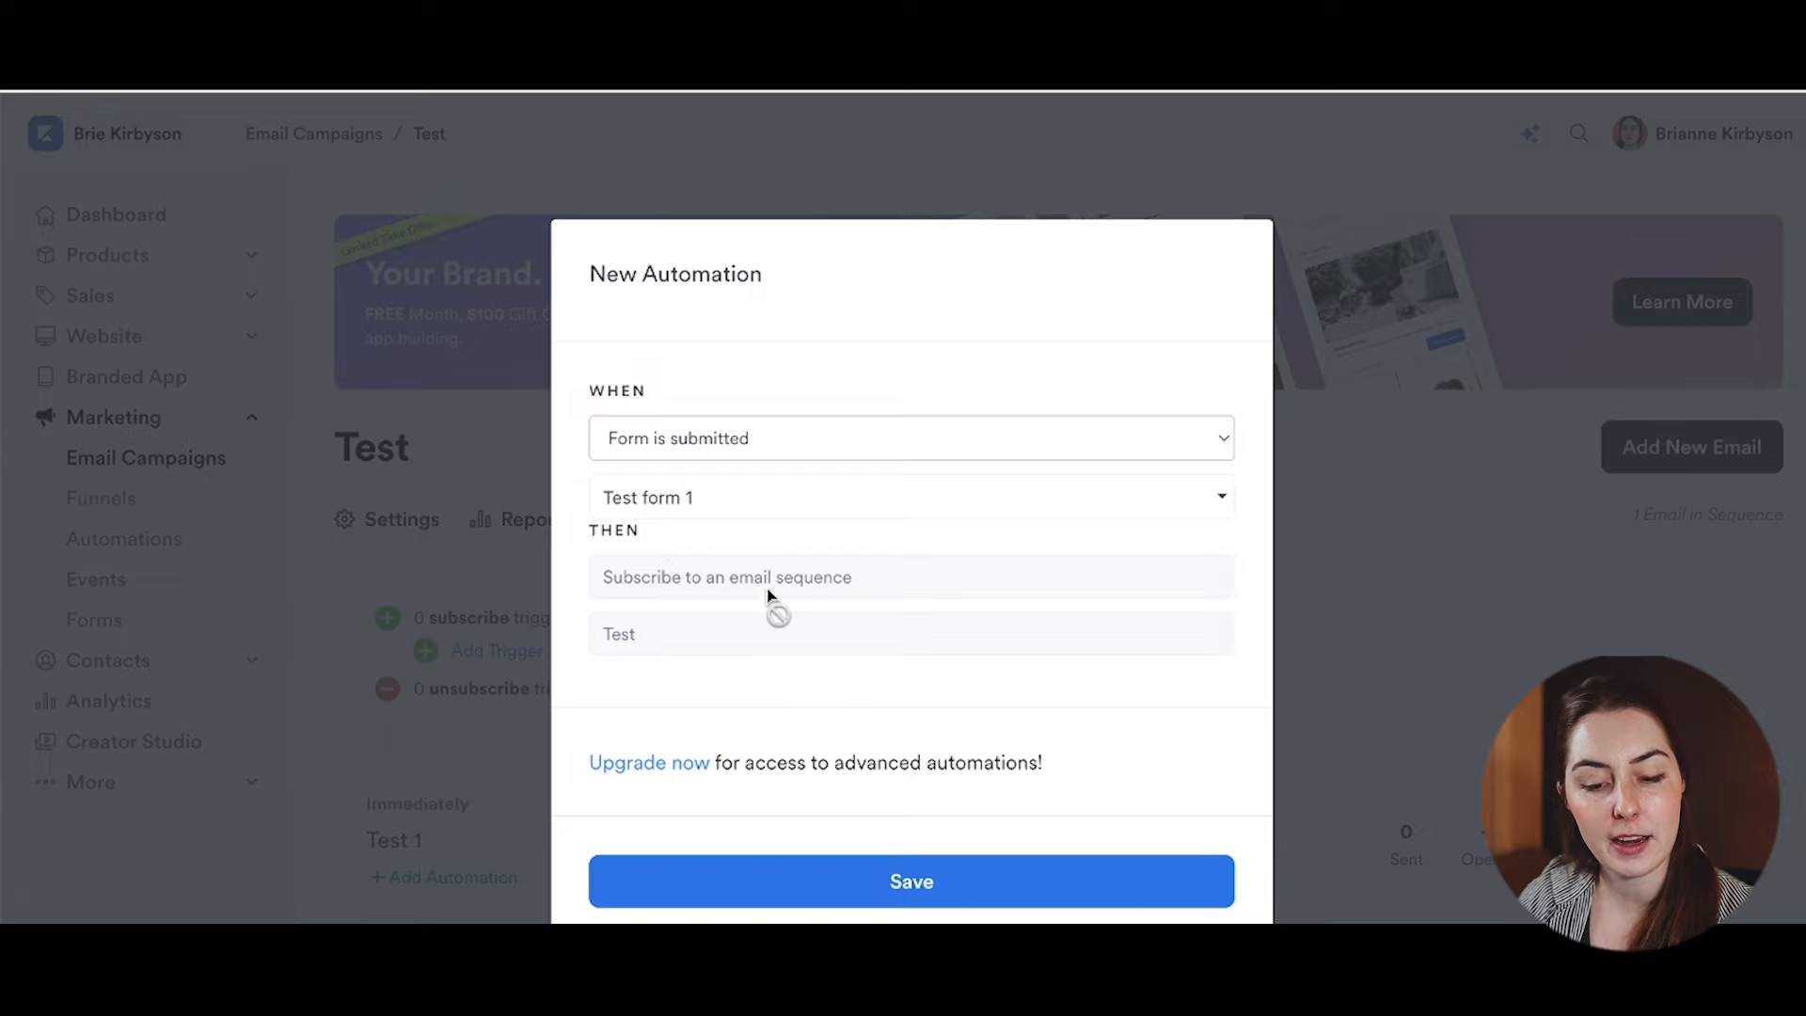
pyautogui.click(945, 892)
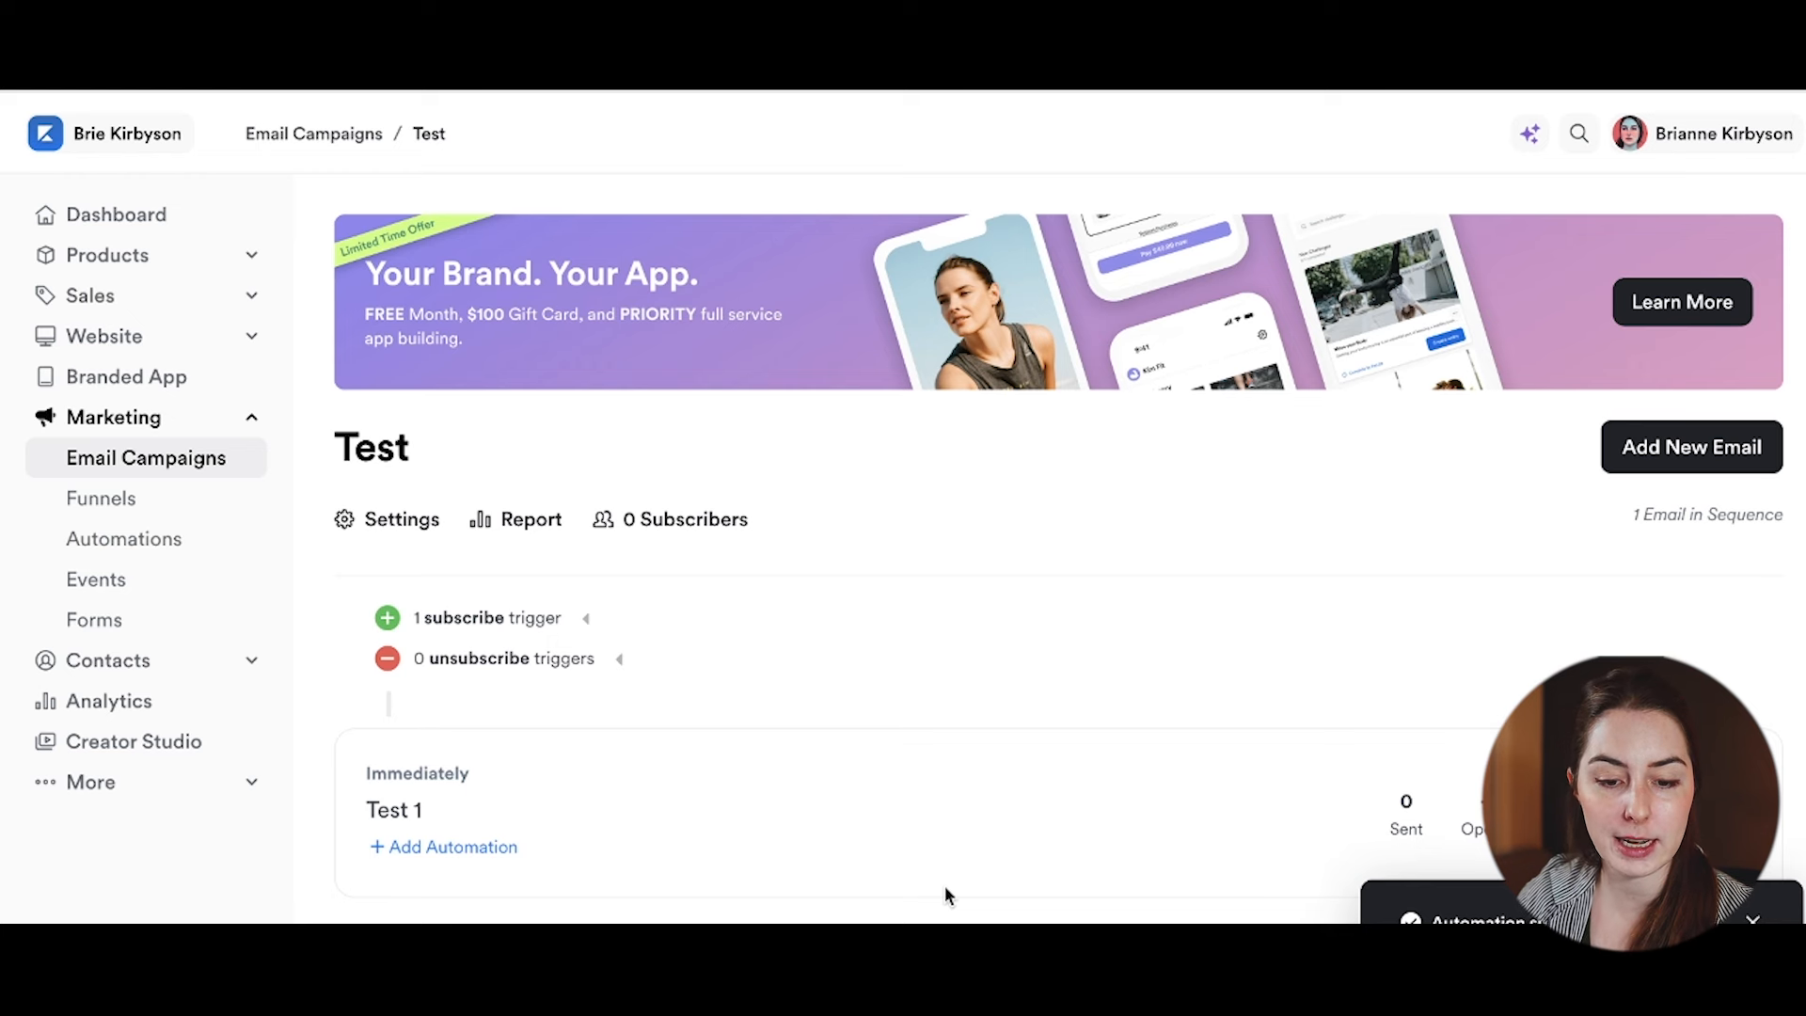
# Step: Return to the email campaigns and examine the subscribe trigger and email of the "$10K Course Launch Blueprint | Delivery" sequence
pyautogui.click(343, 135)
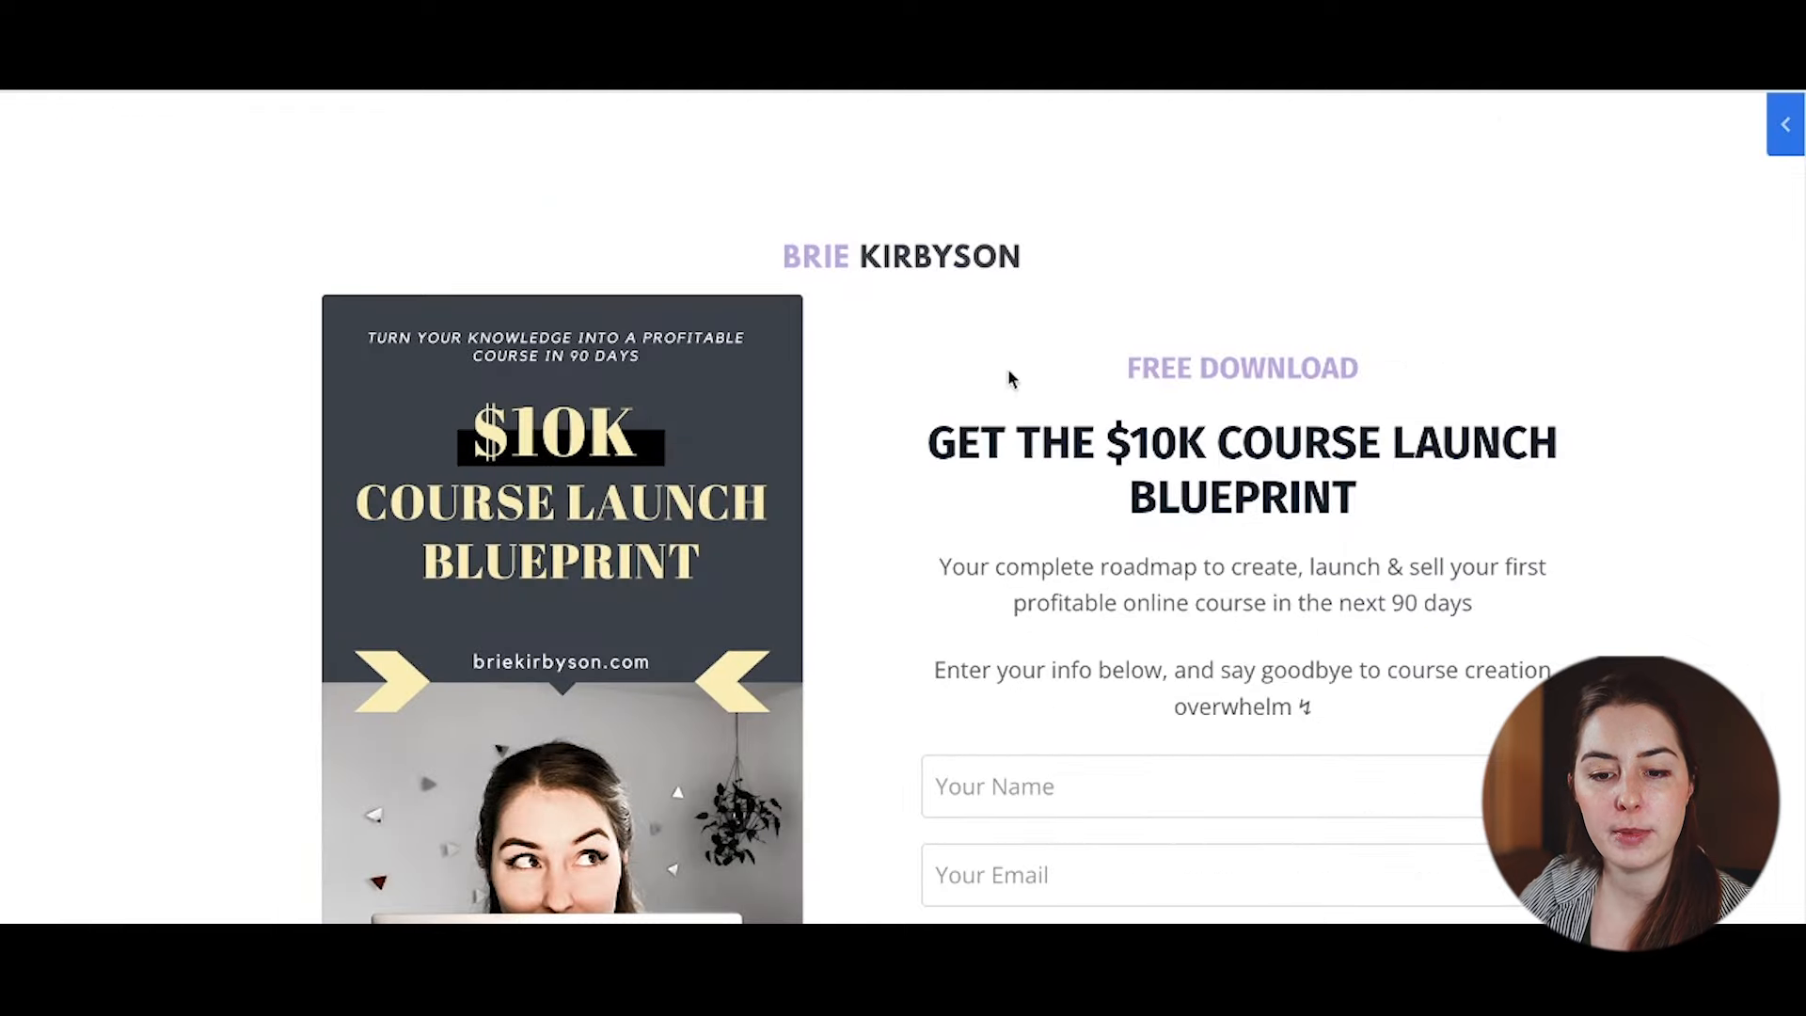
pyautogui.scroll(-2, 1428, 369)
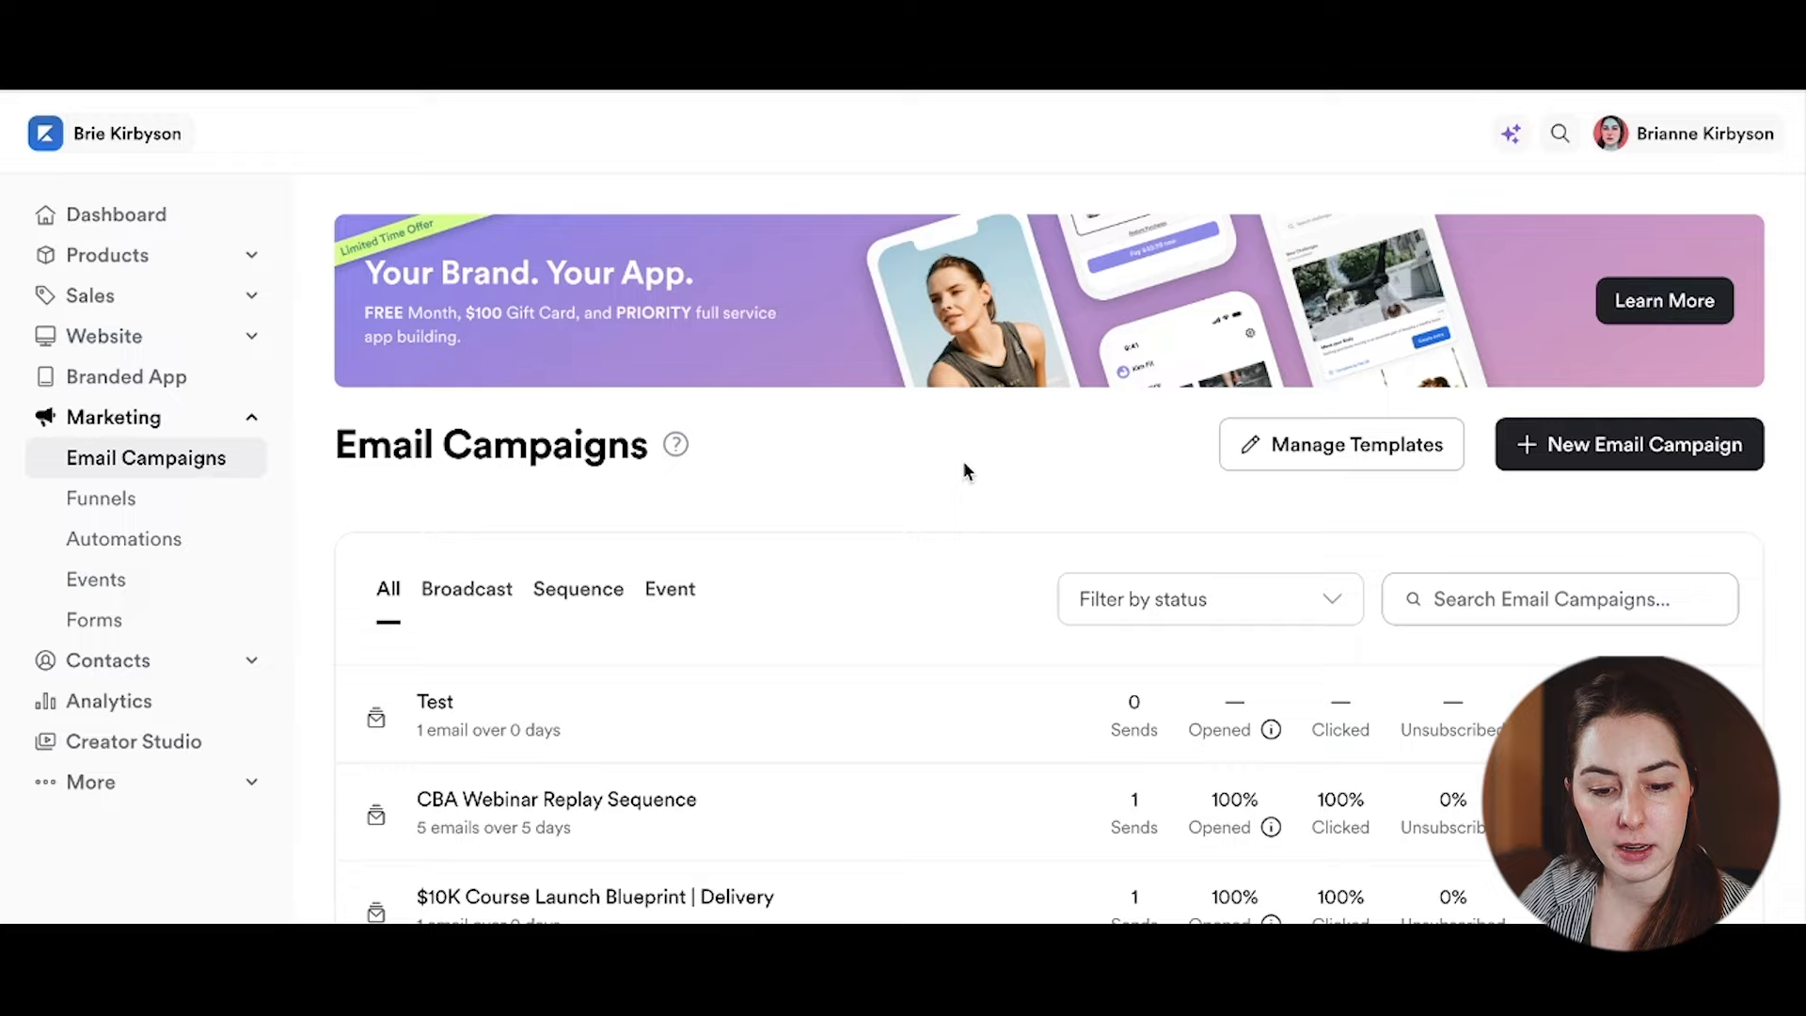
pyautogui.scroll(-4, 963, 461)
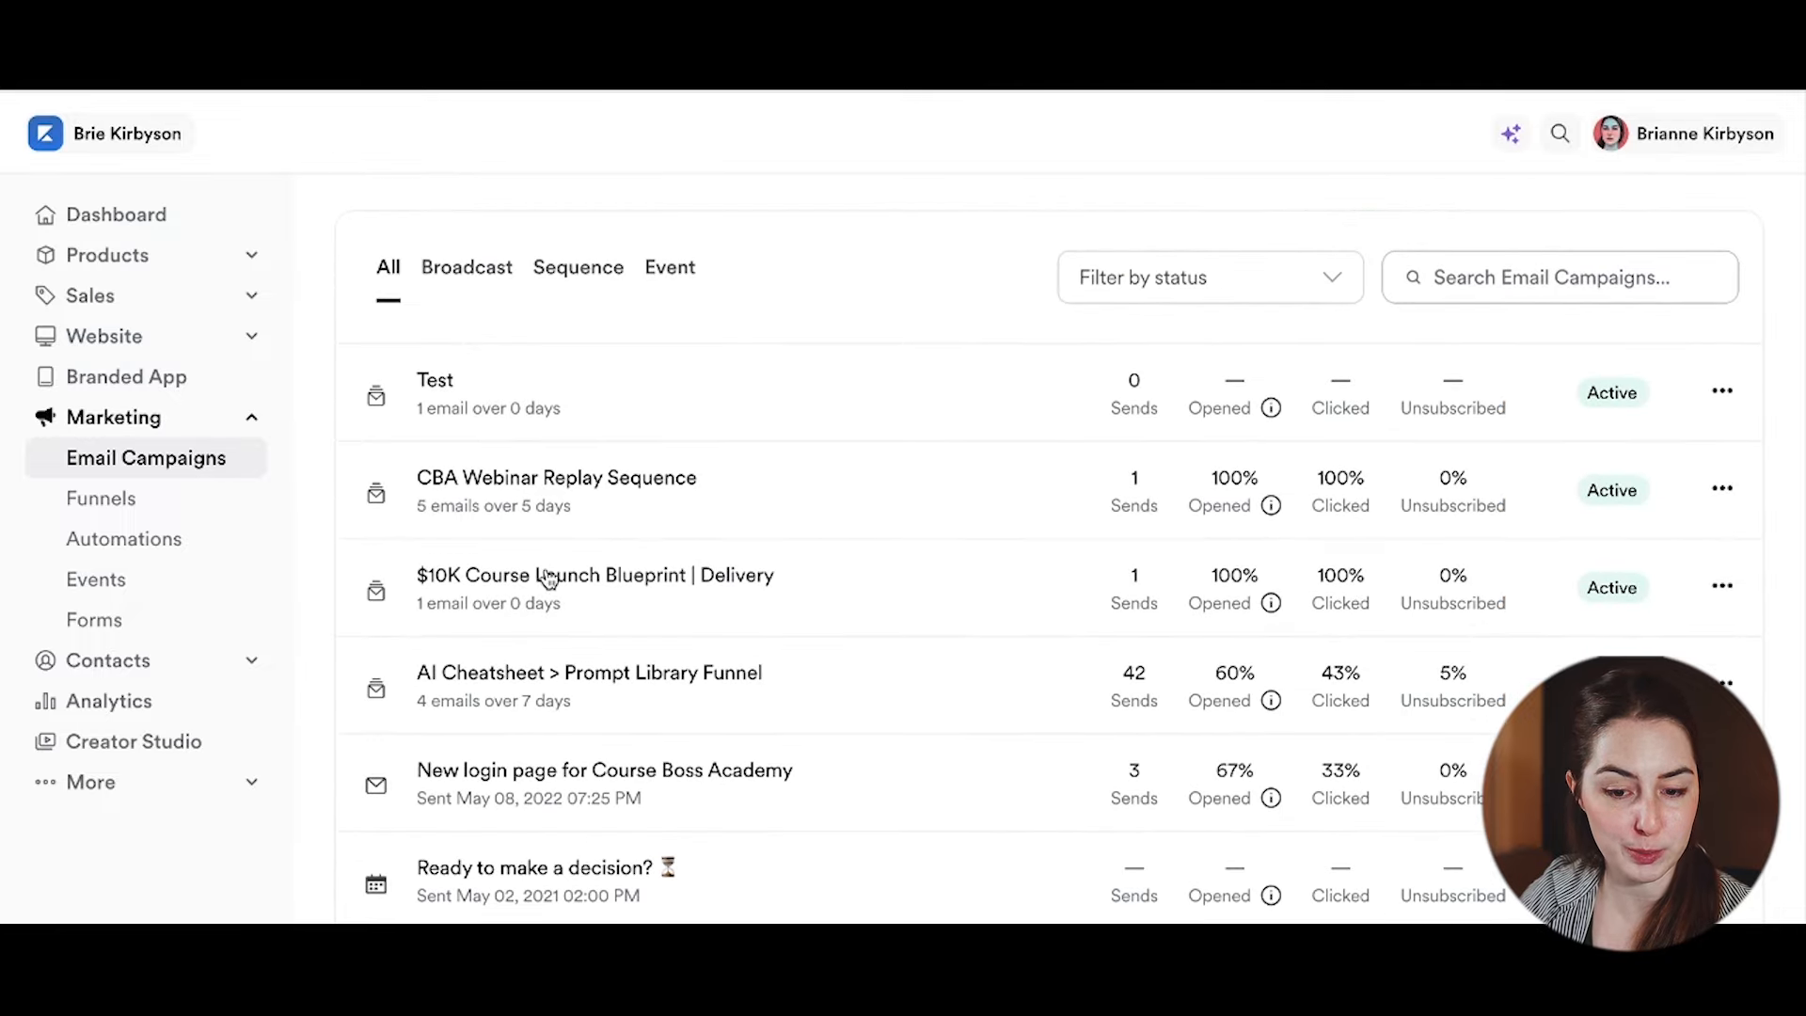
pyautogui.click(767, 576)
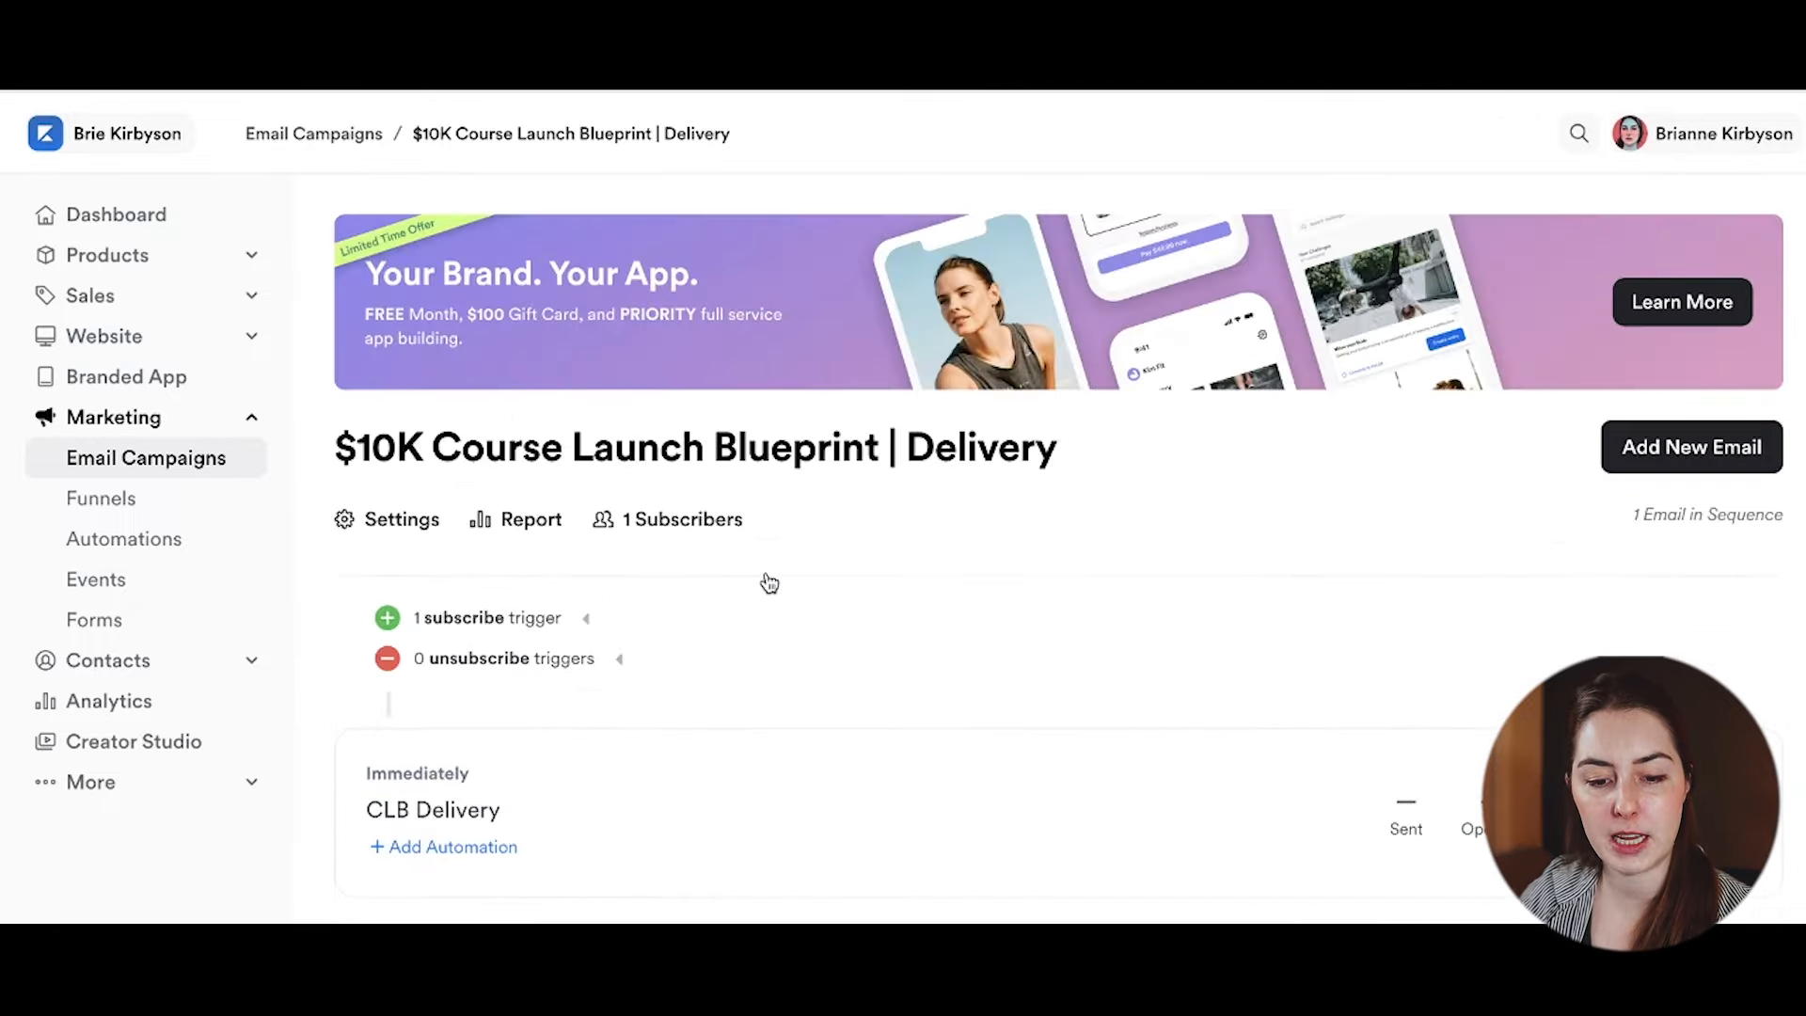
pyautogui.click(583, 619)
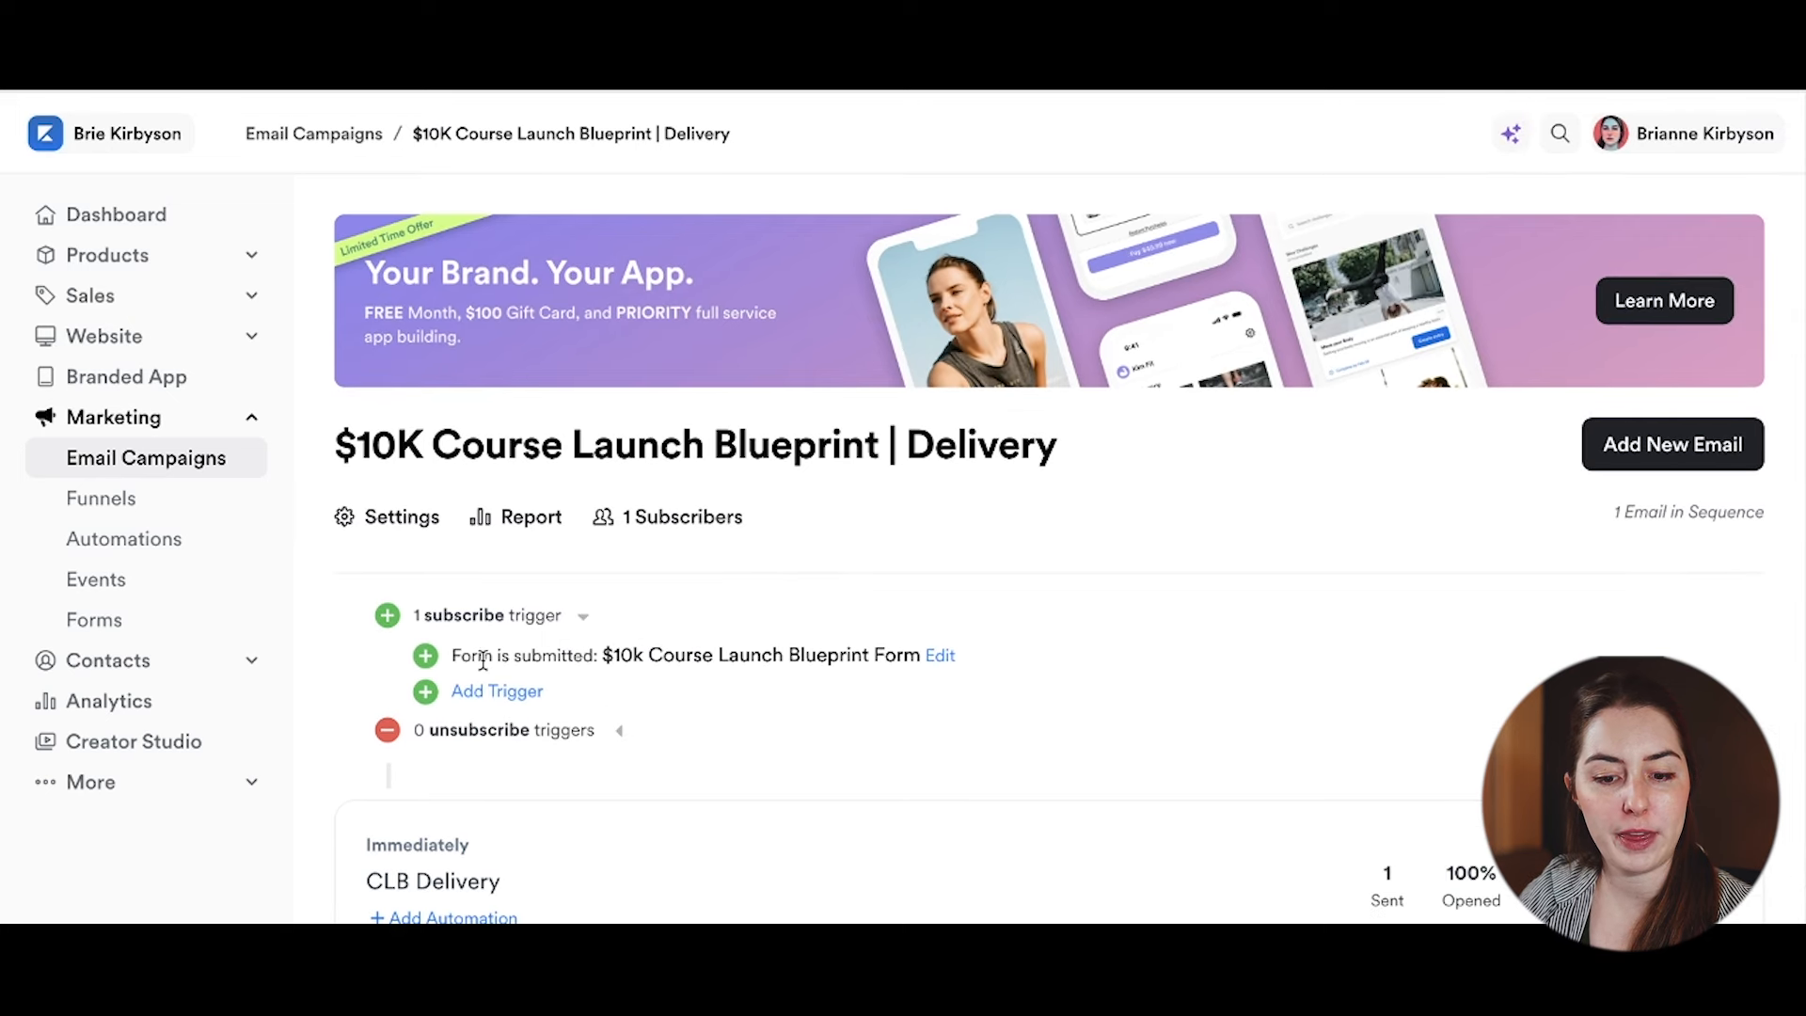
pyautogui.scroll(-1, 808, 664)
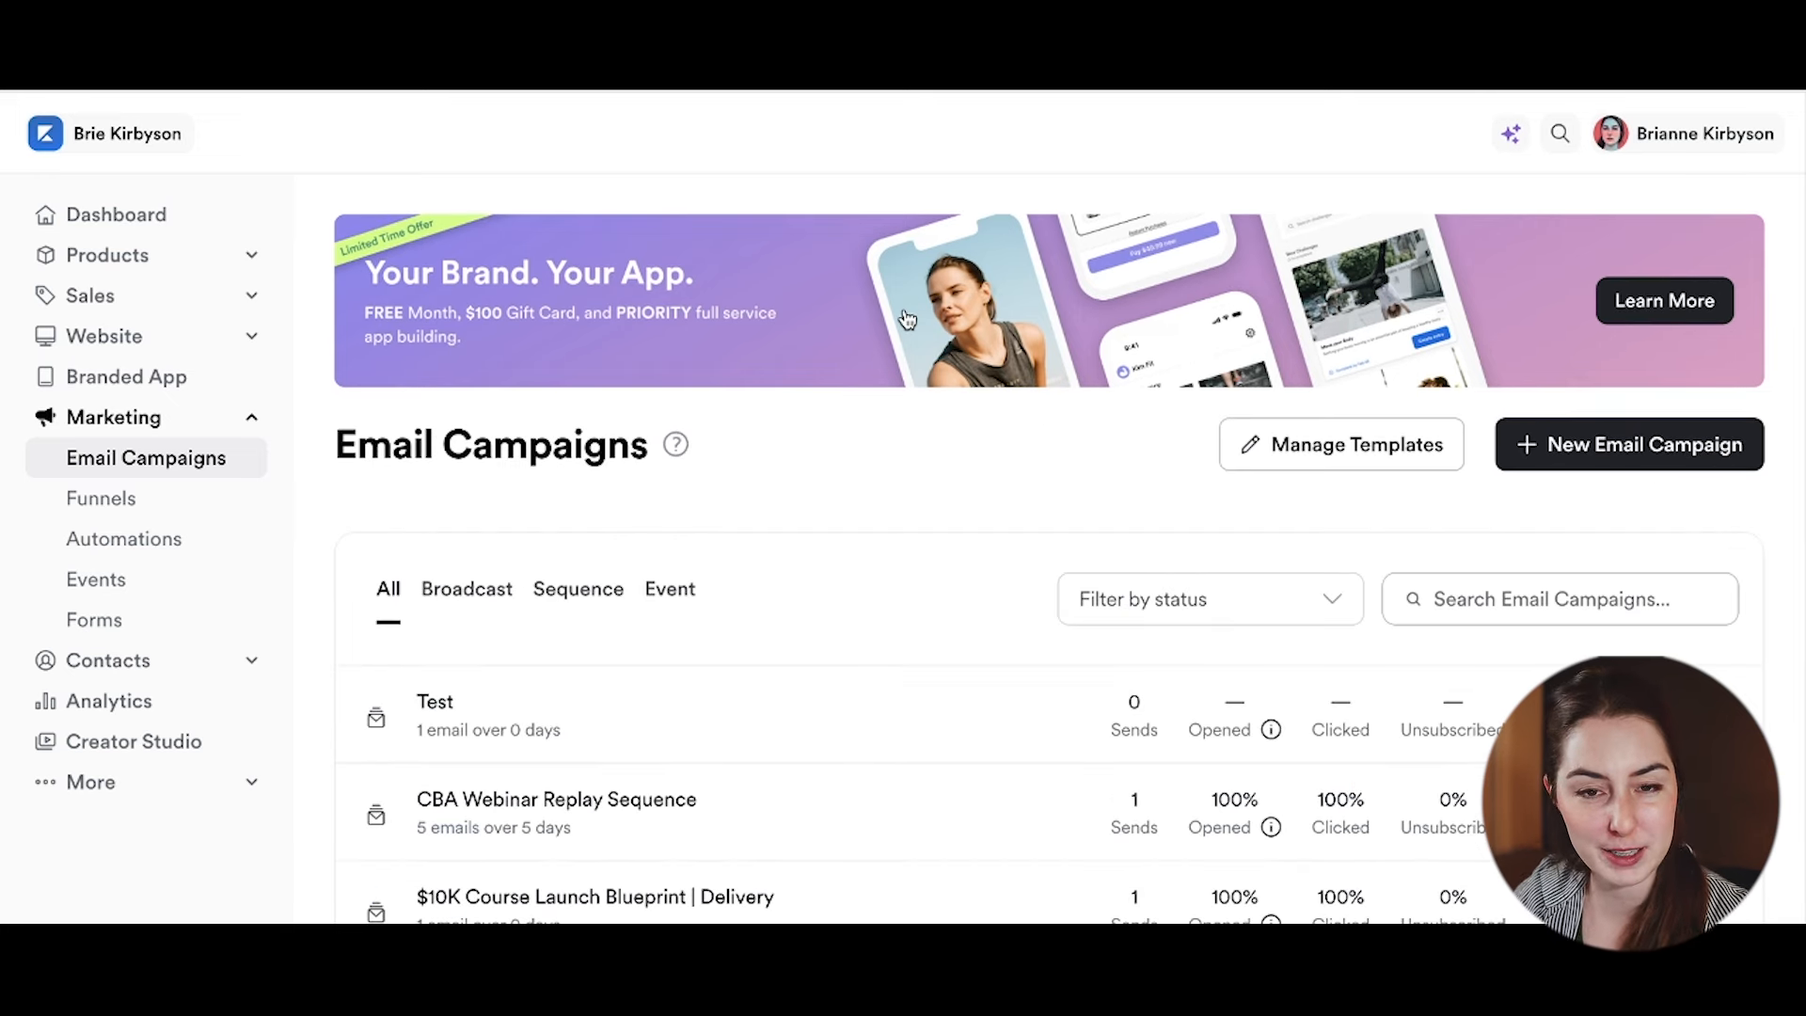
# Step: View the campaign types available for a new email campaign, then close the dialog without creating one
pyautogui.click(1639, 450)
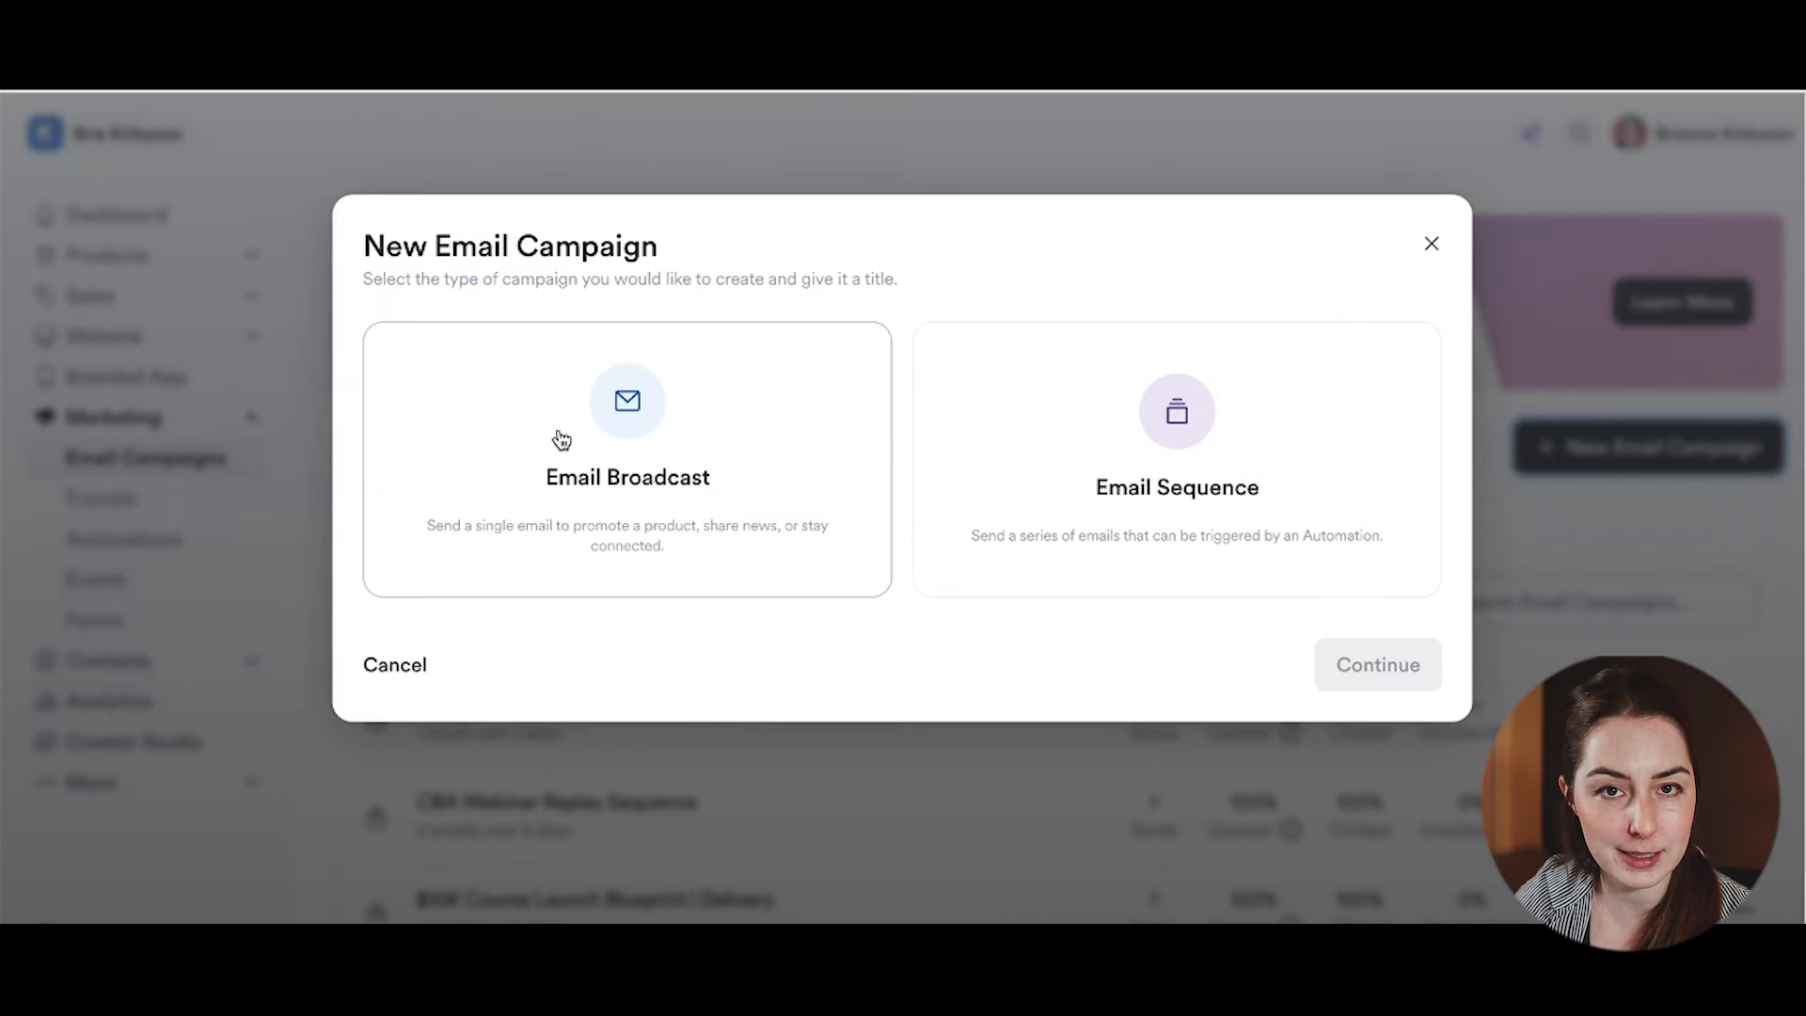
pyautogui.click(1432, 244)
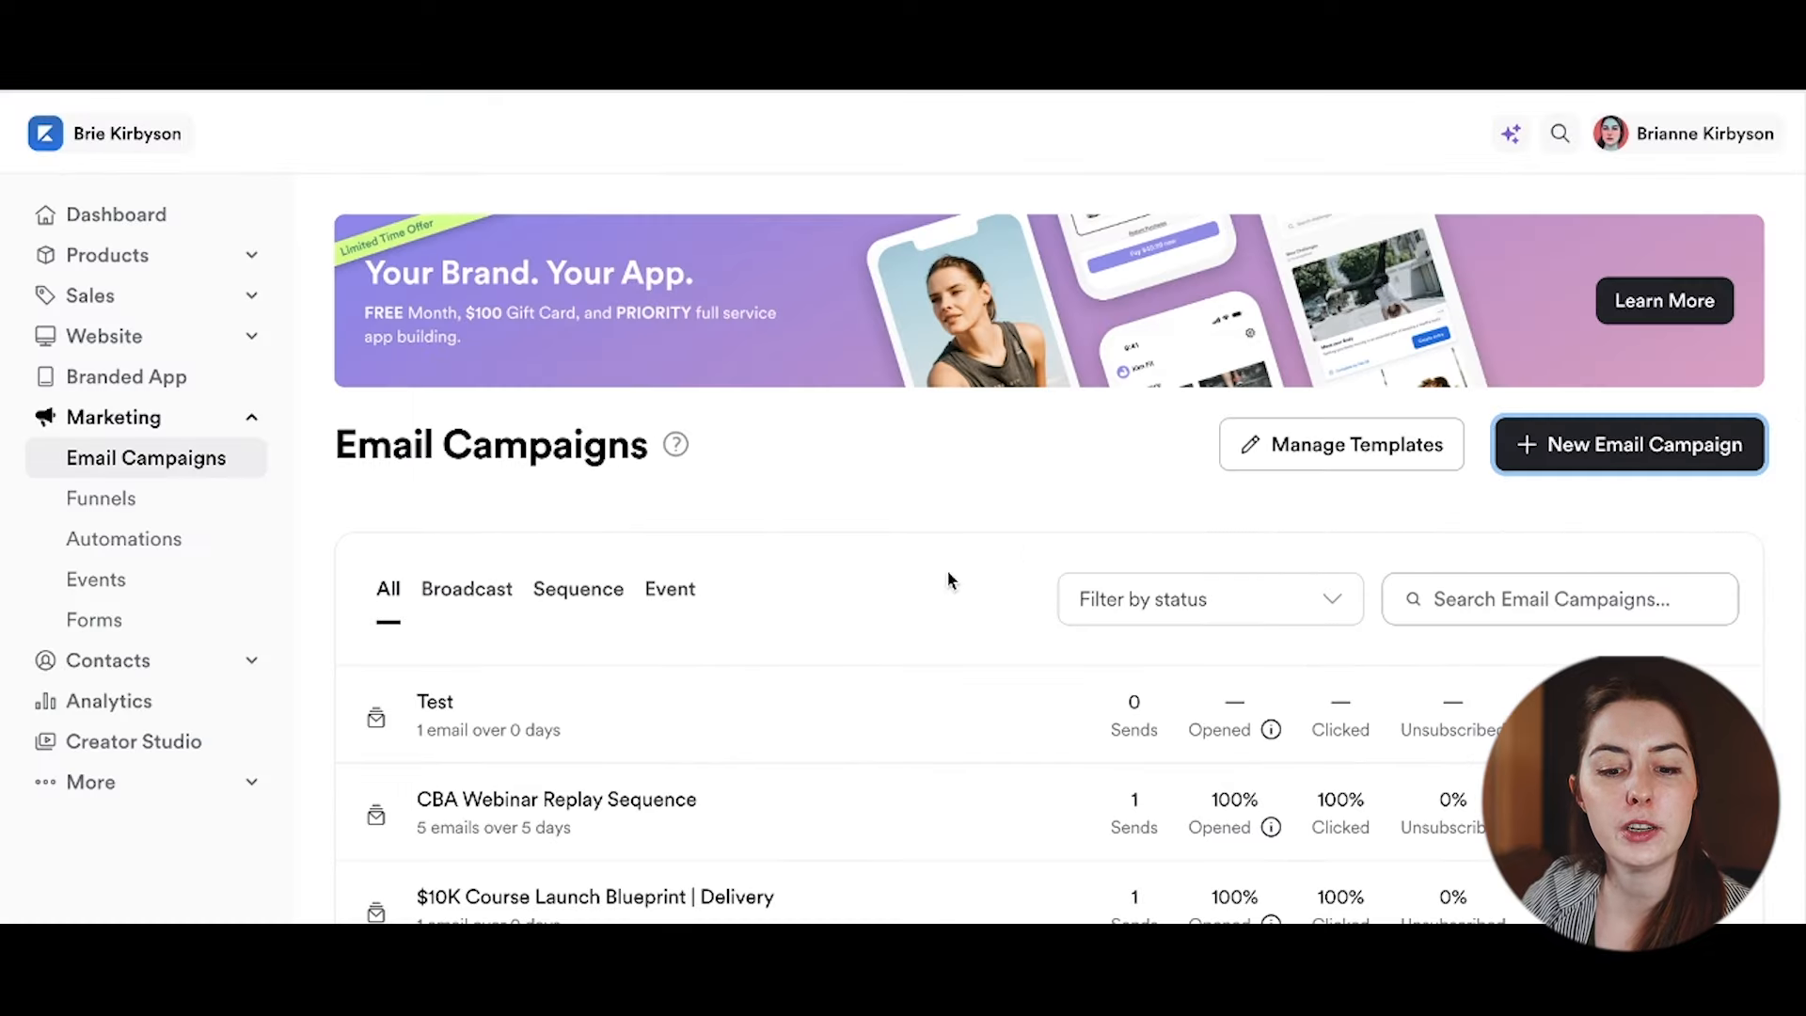
# Step: Examine the sends, opened, clicked and unsubscribed statistics of the campaigns in the email campaigns list
pyautogui.scroll(-1, 955, 572)
pyautogui.scroll(-2, 952, 562)
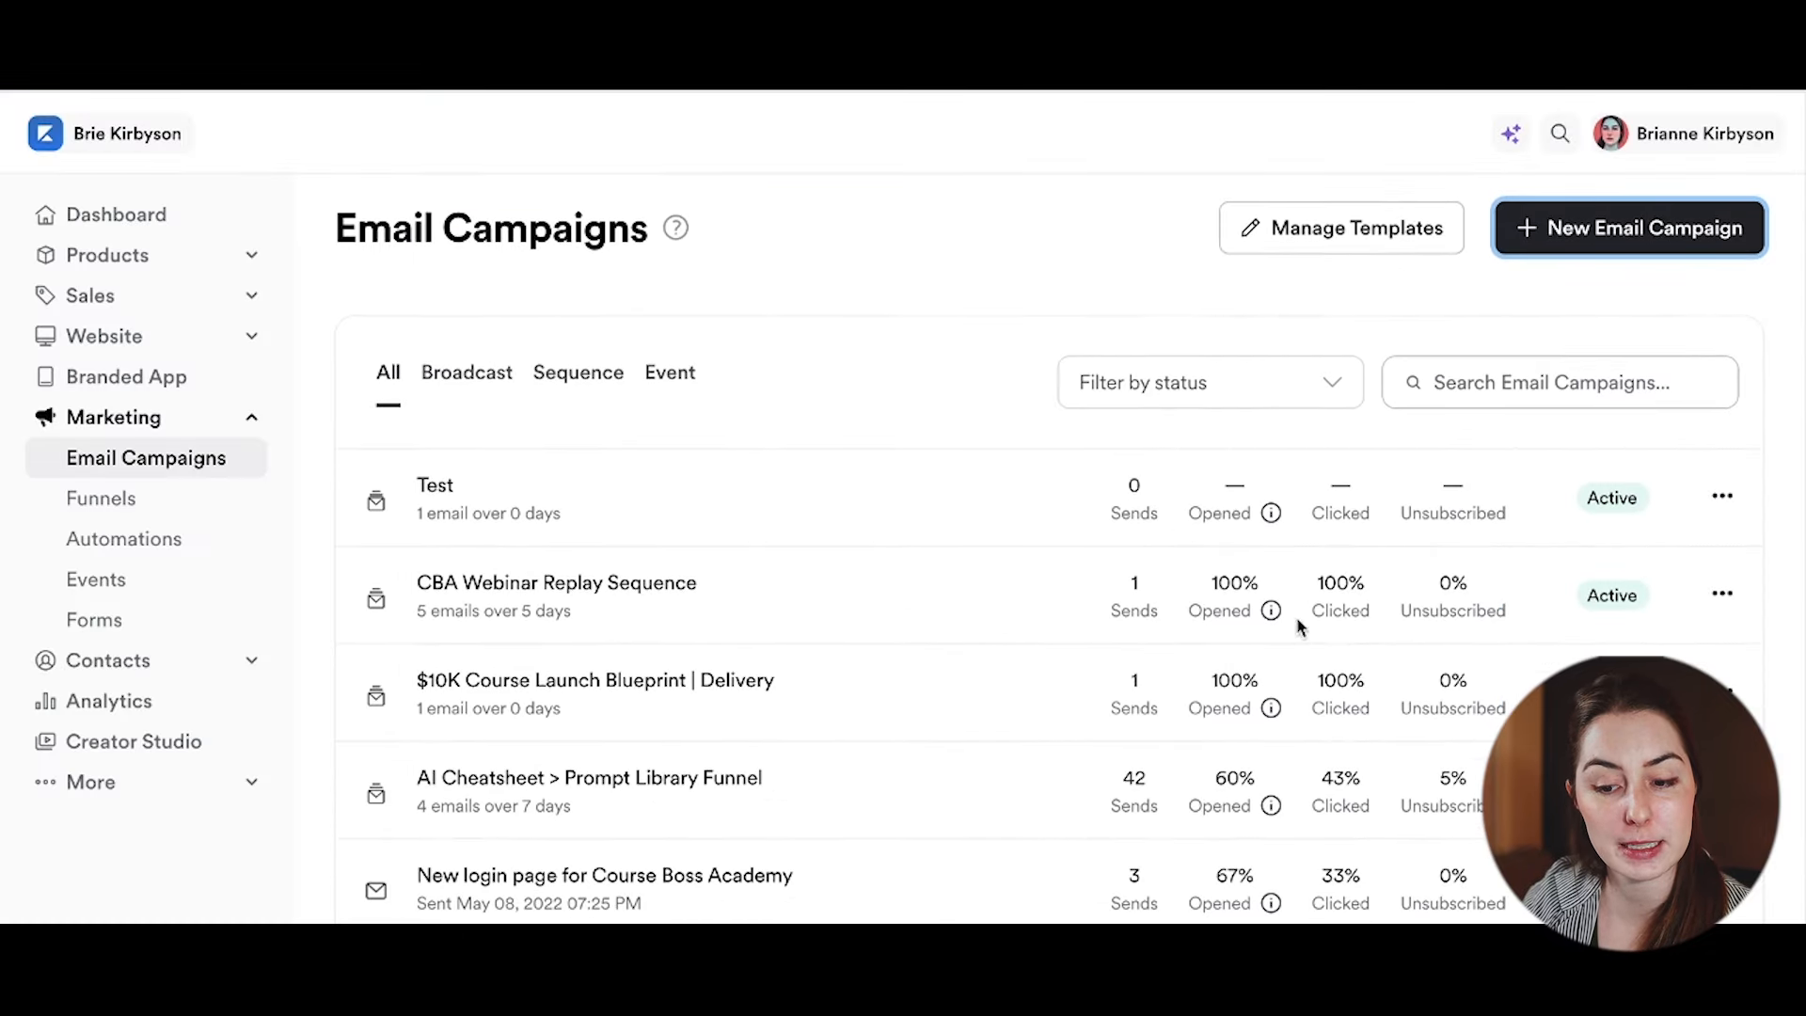
pyautogui.scroll(-1, 1261, 611)
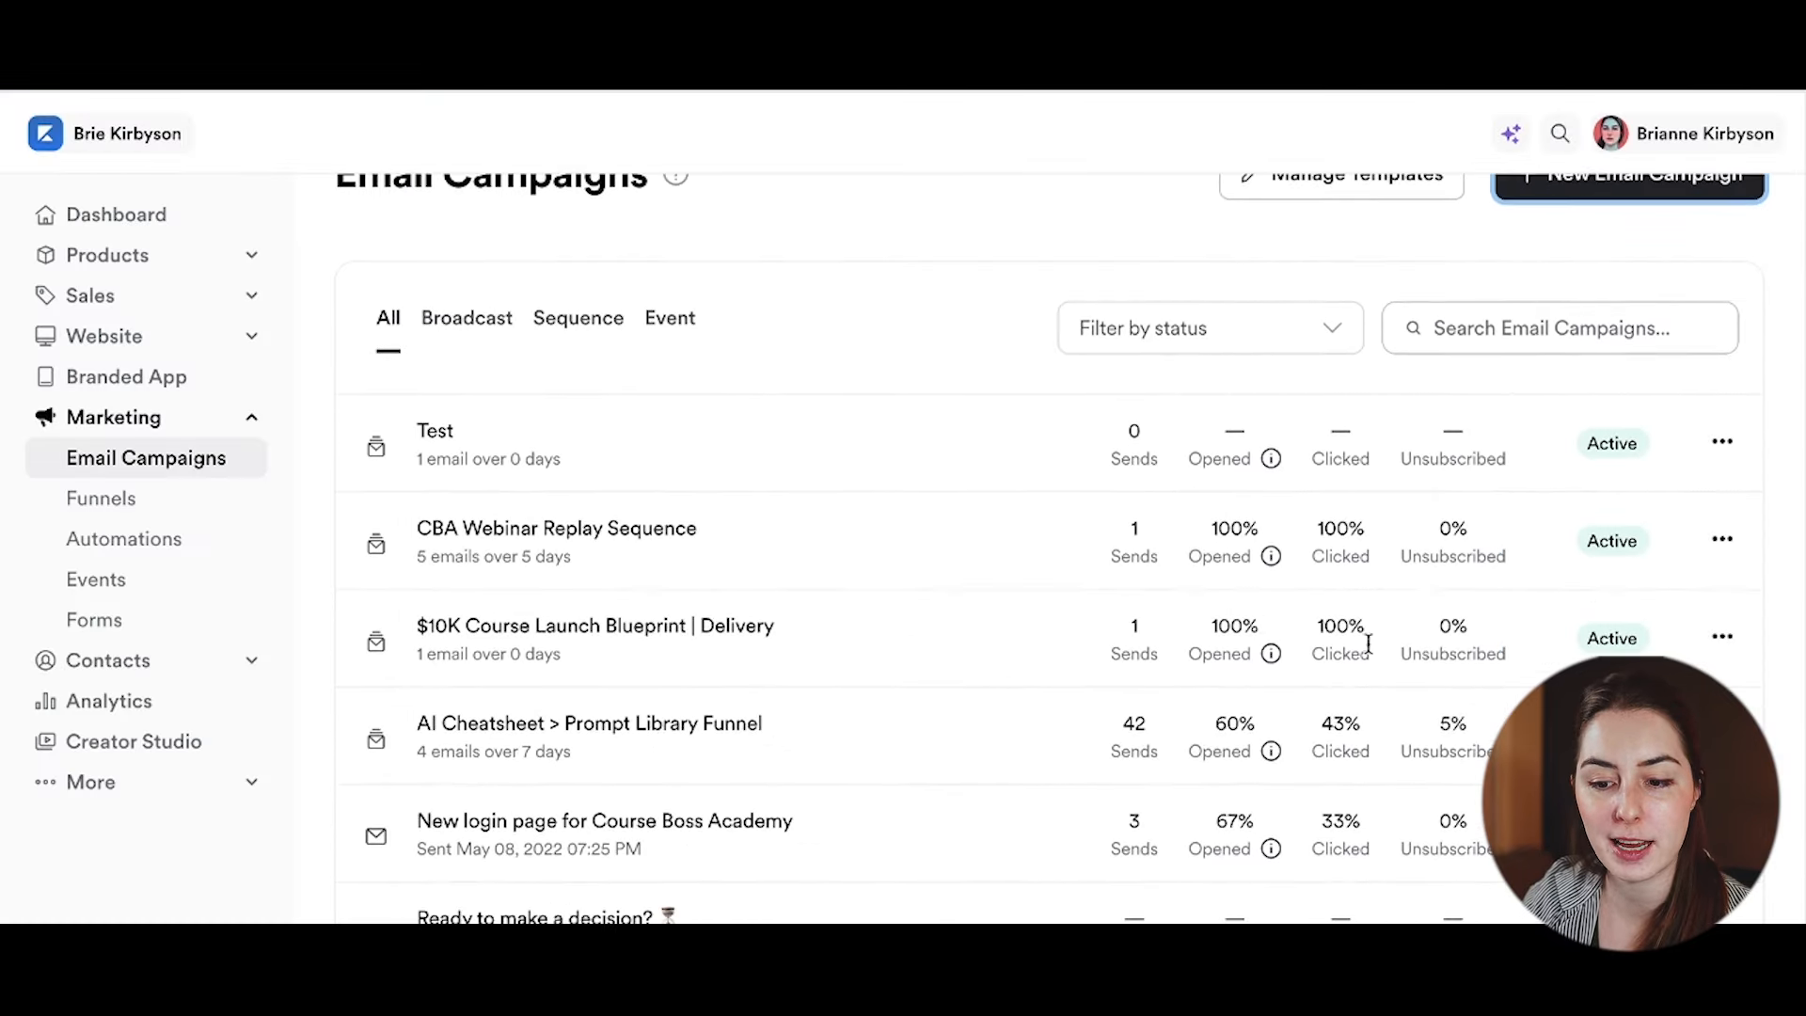
pyautogui.scroll(-3, 1388, 626)
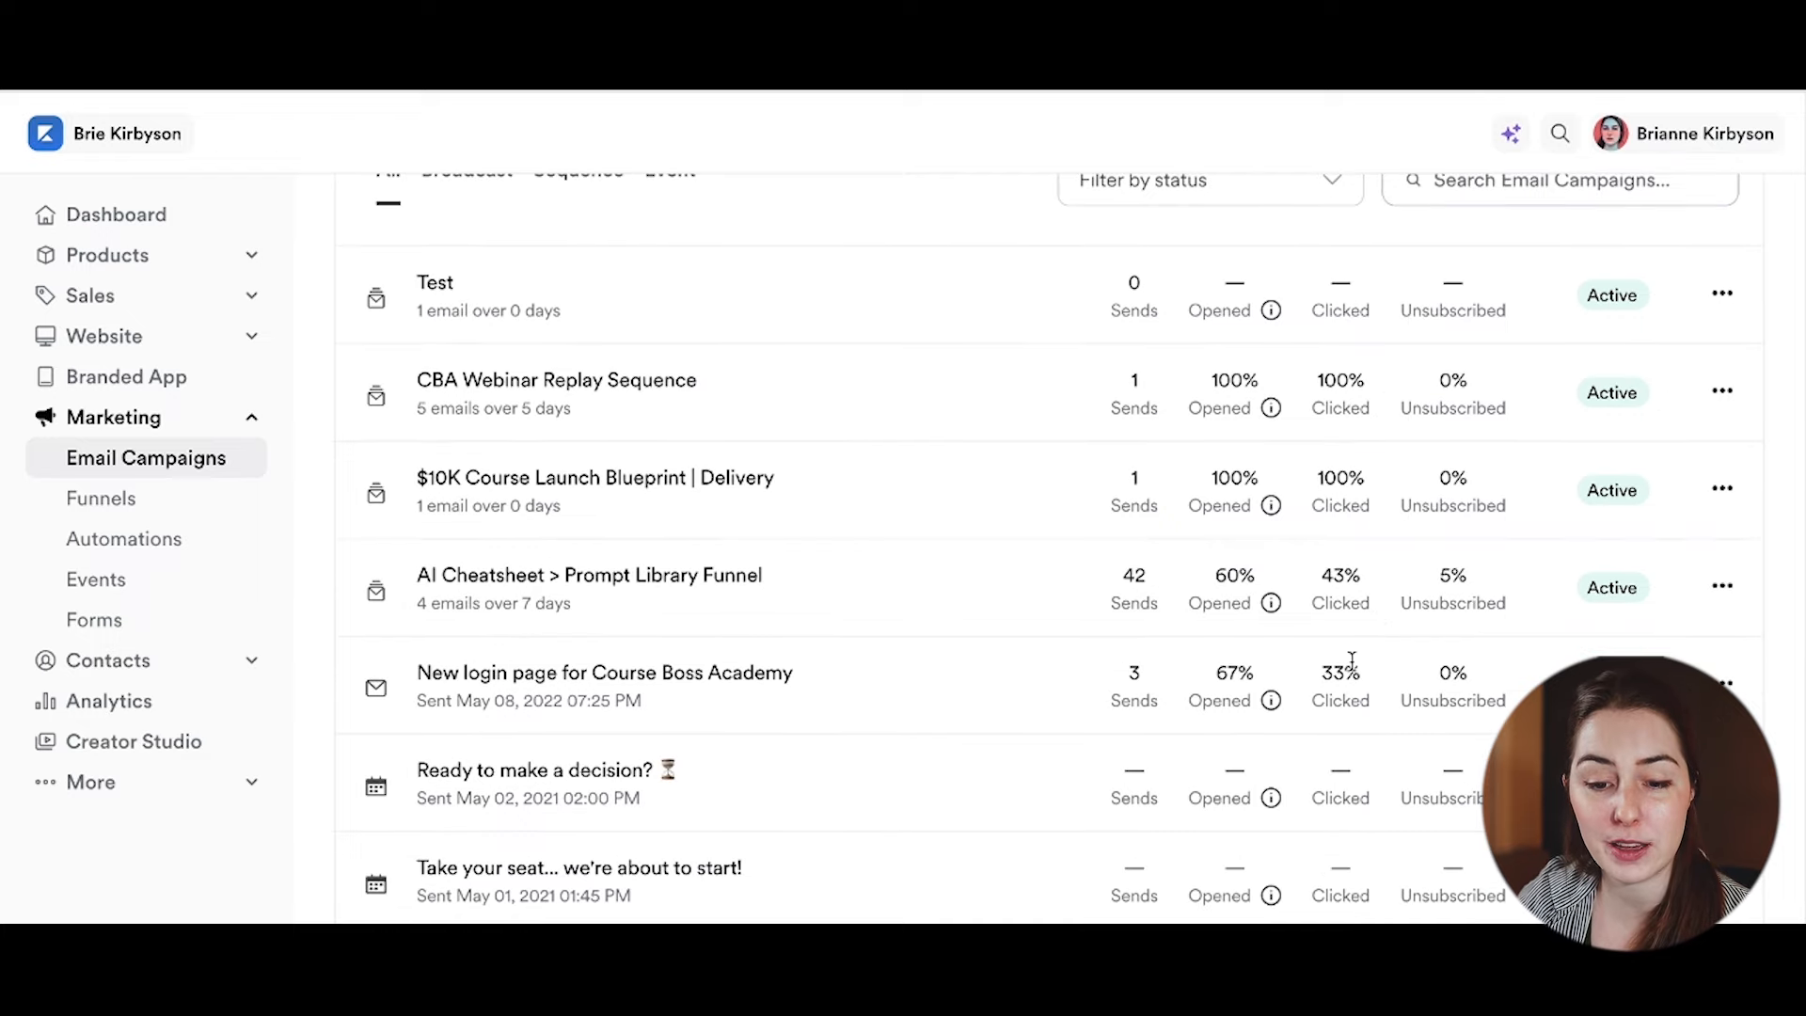
pyautogui.scroll(8, 1352, 662)
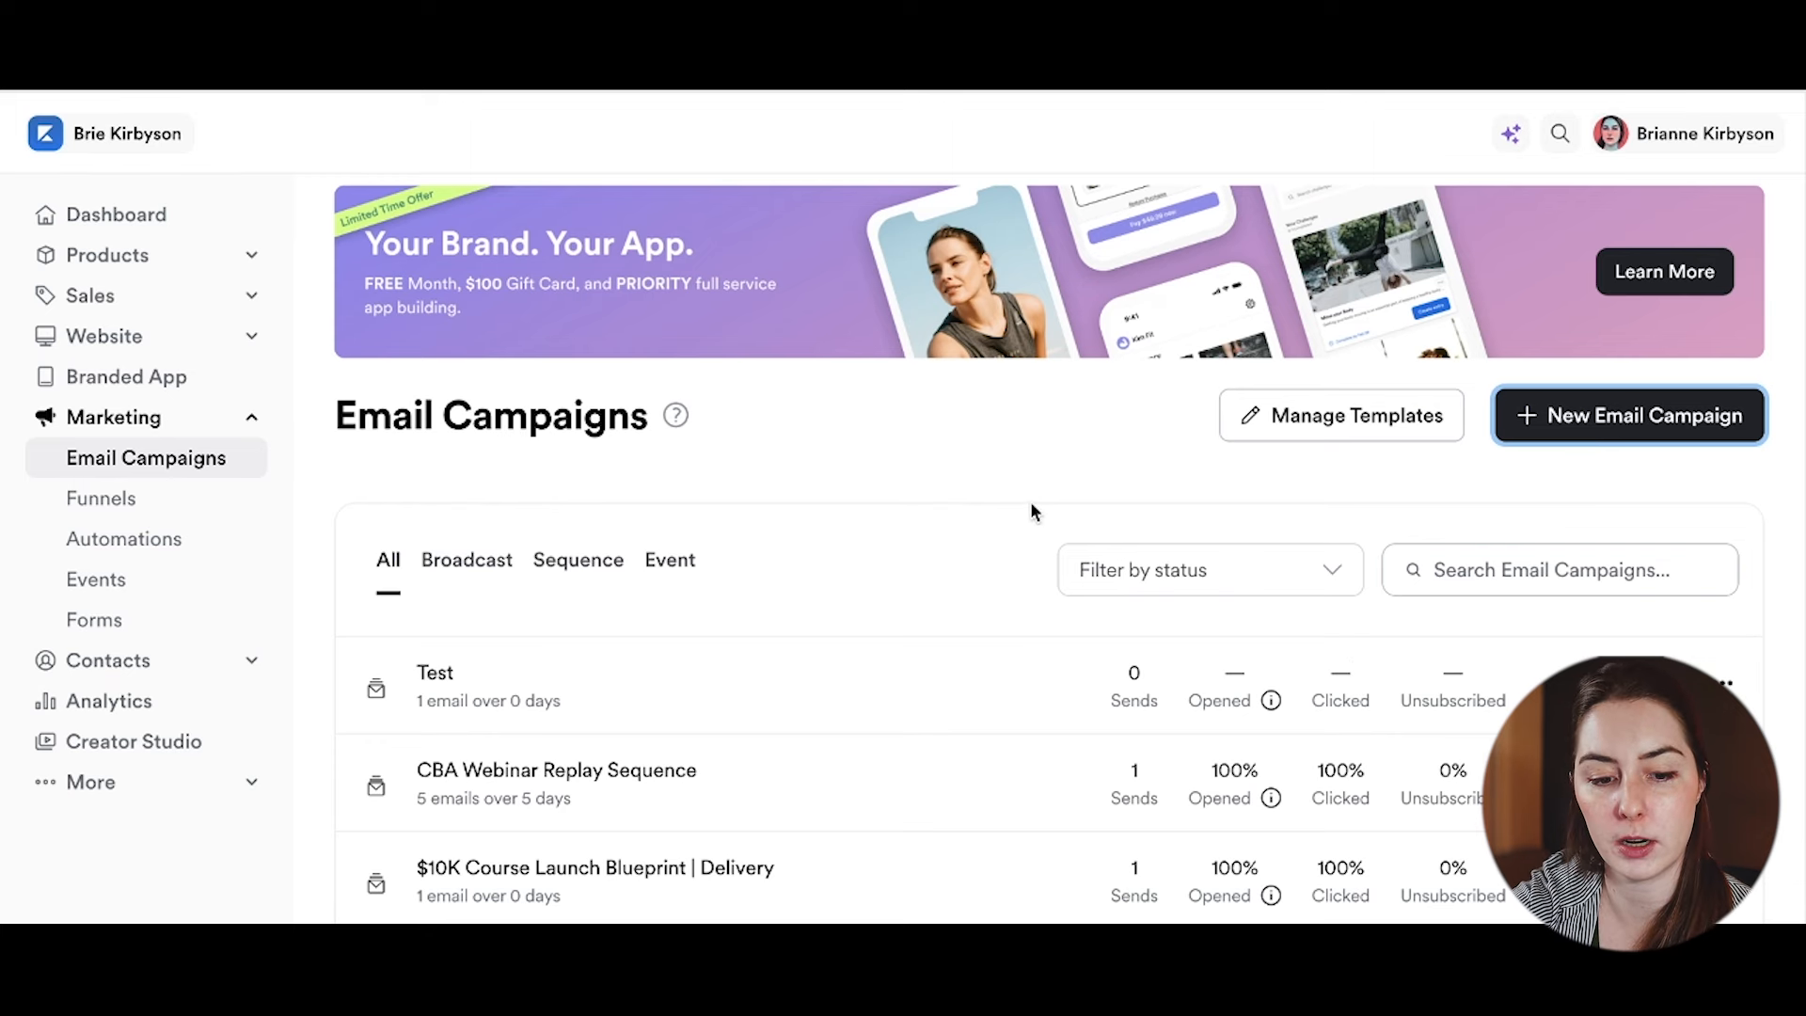
# Step: Open the funnel "Webinar: Course Idea to Consistent Profit" and examine its CBA Webinar Signup page and sections in the editor
pyautogui.click(110, 506)
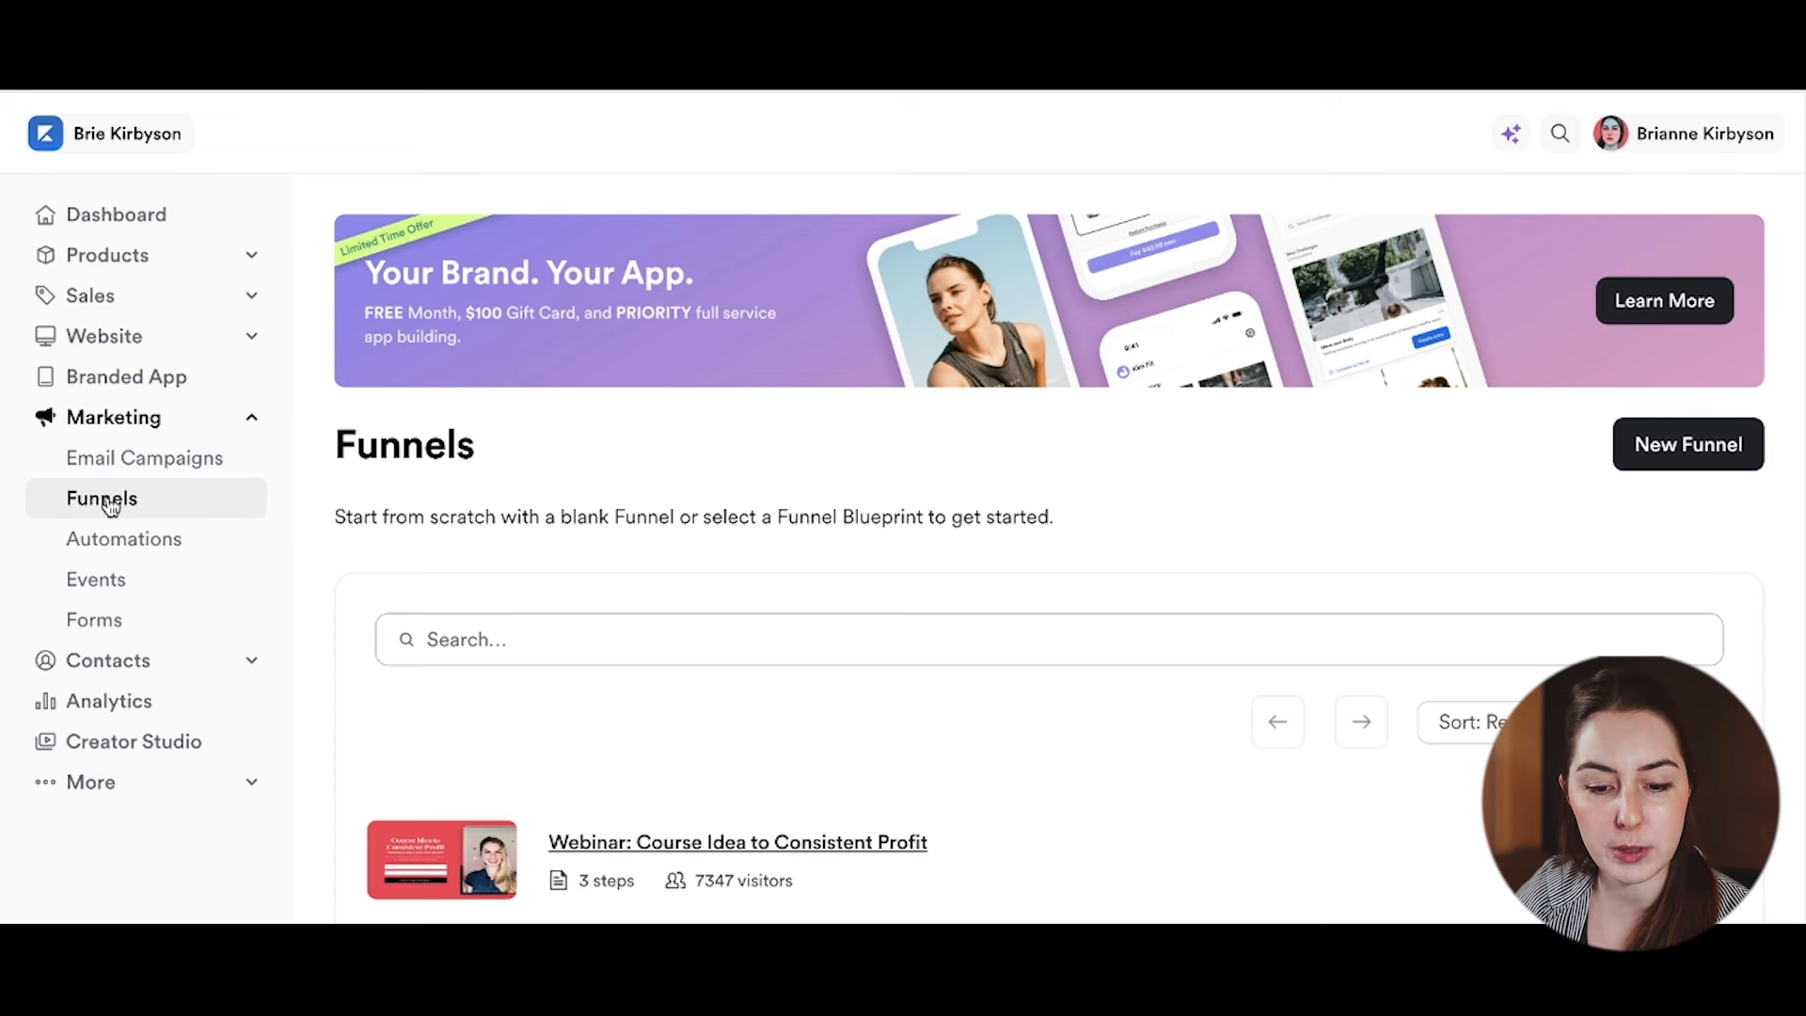
pyautogui.scroll(-2, 738, 299)
pyautogui.click(807, 661)
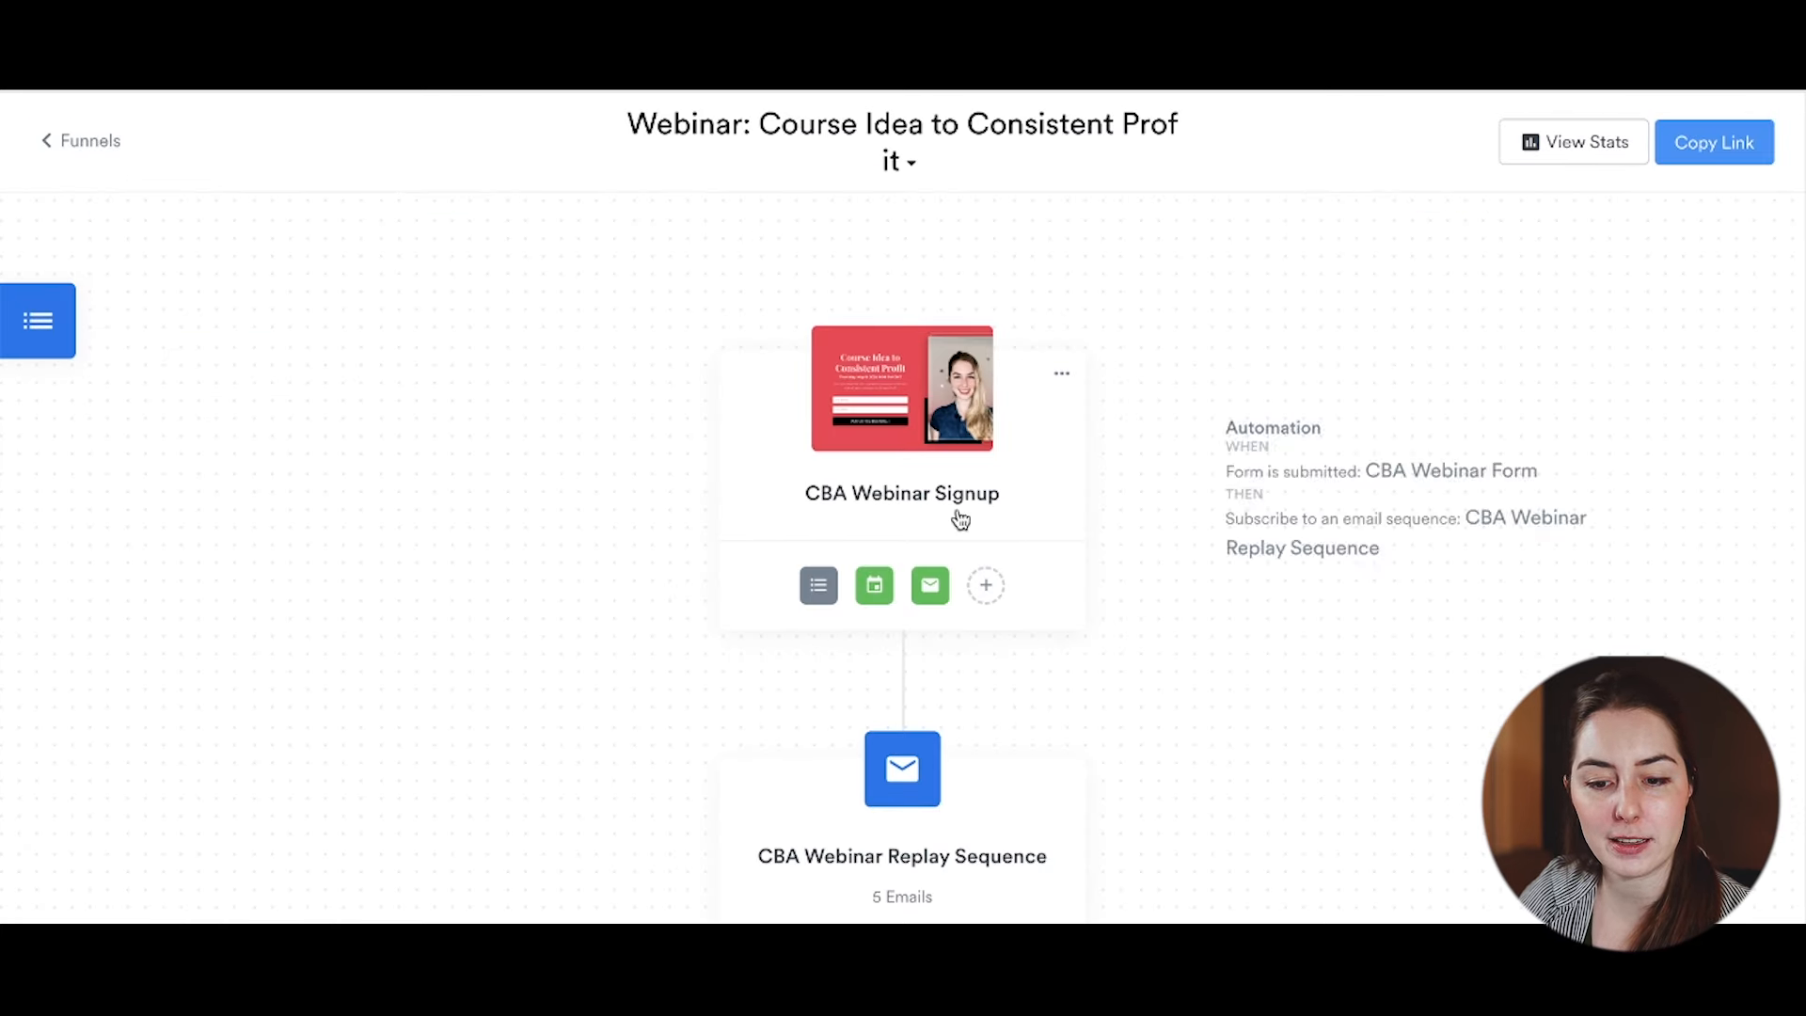
pyautogui.click(896, 417)
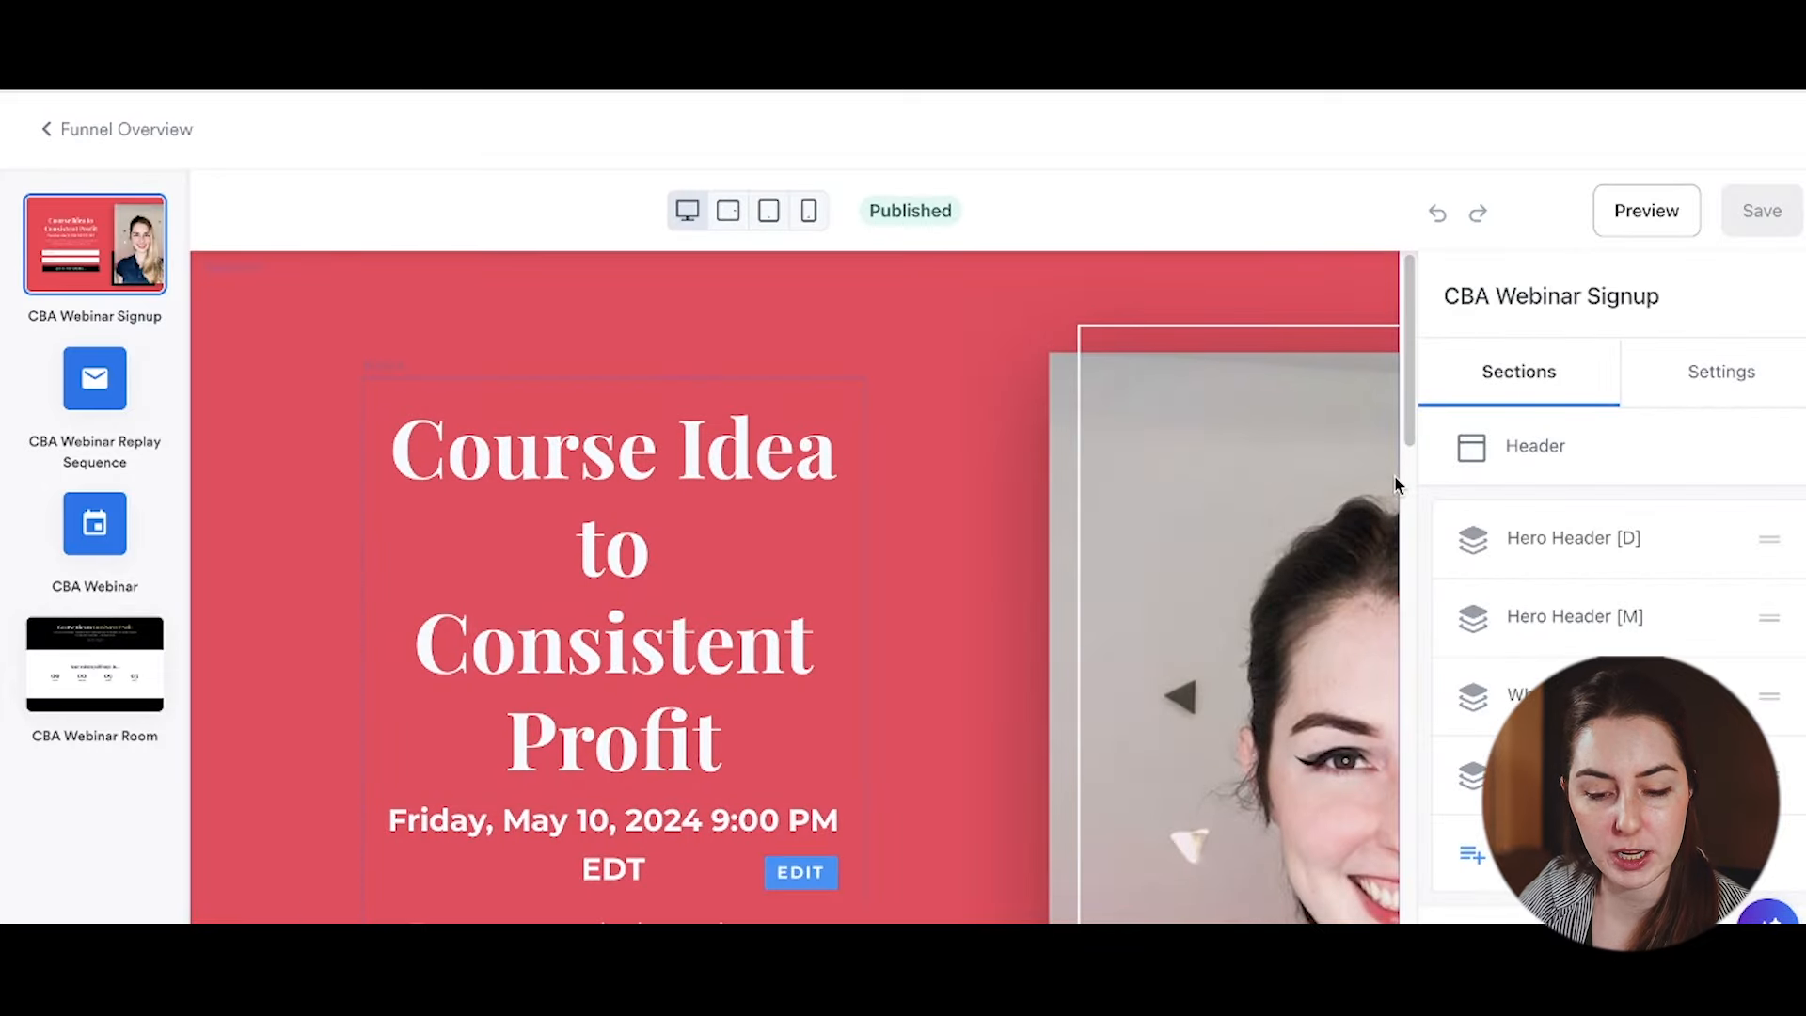
pyautogui.scroll(-3, 1590, 564)
pyautogui.scroll(4, 1596, 550)
pyautogui.scroll(-1, 1653, 599)
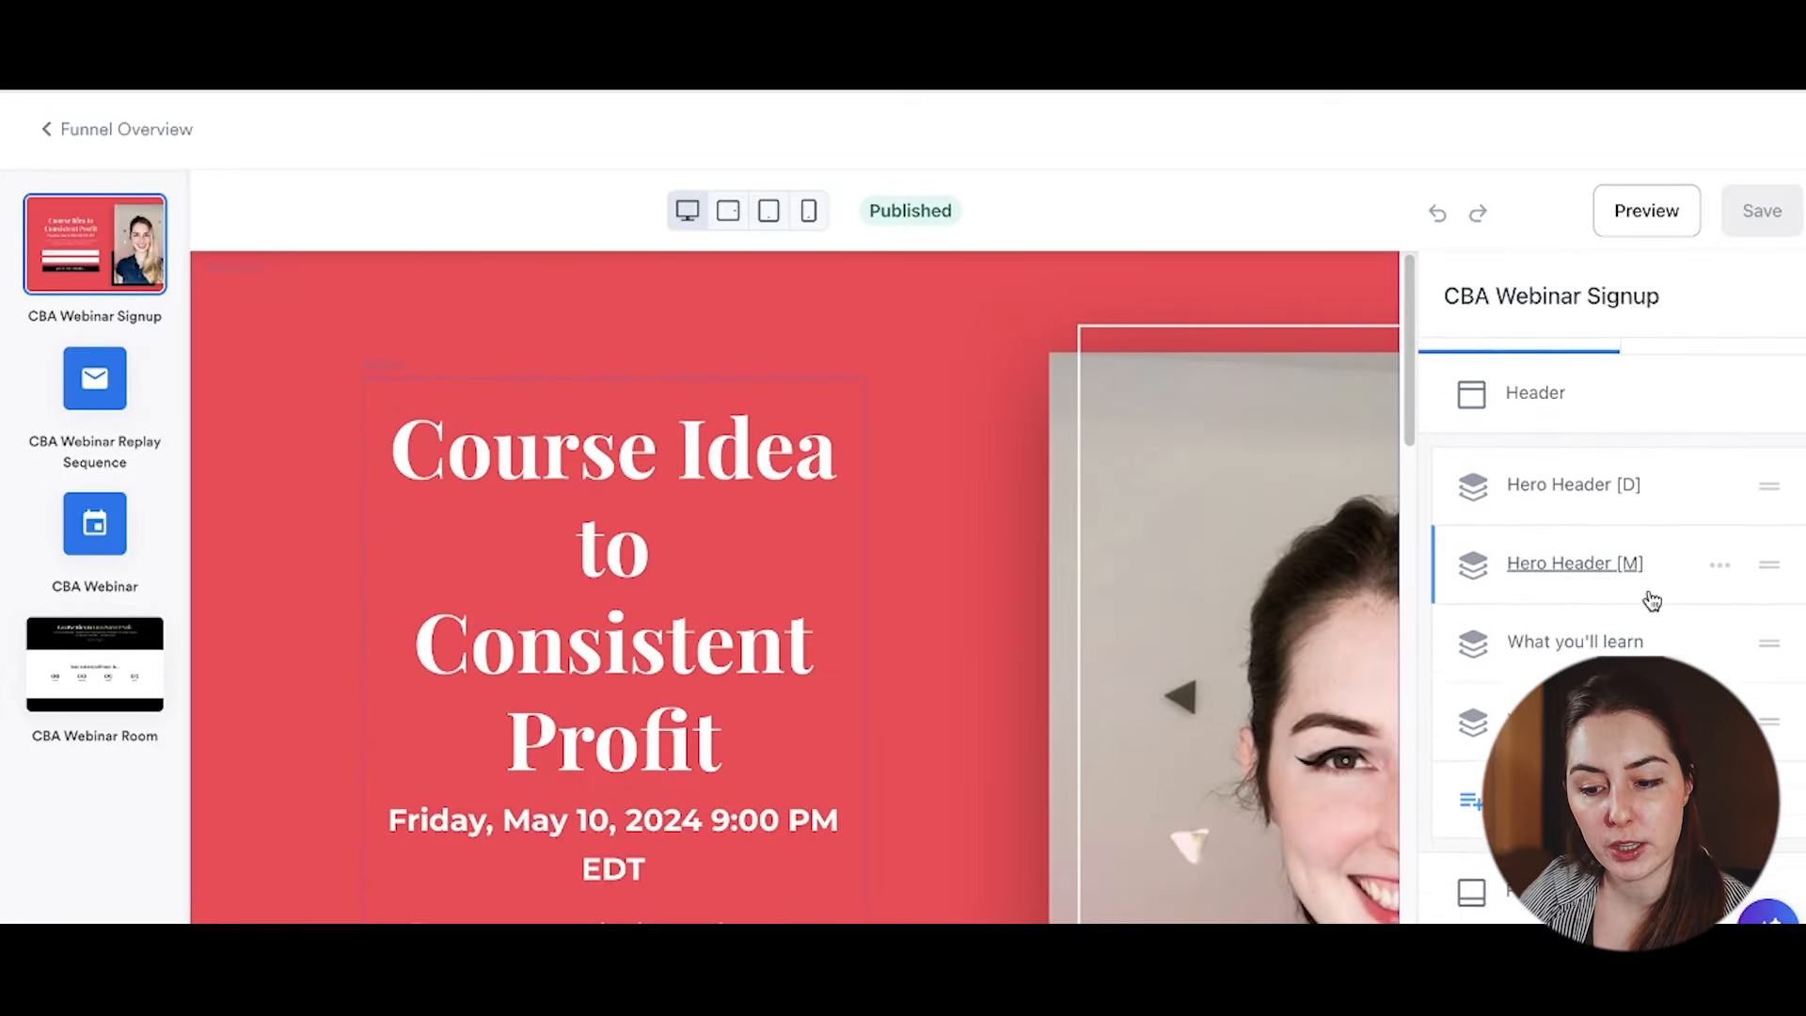
pyautogui.scroll(-2, 1572, 584)
pyautogui.scroll(3, 1505, 565)
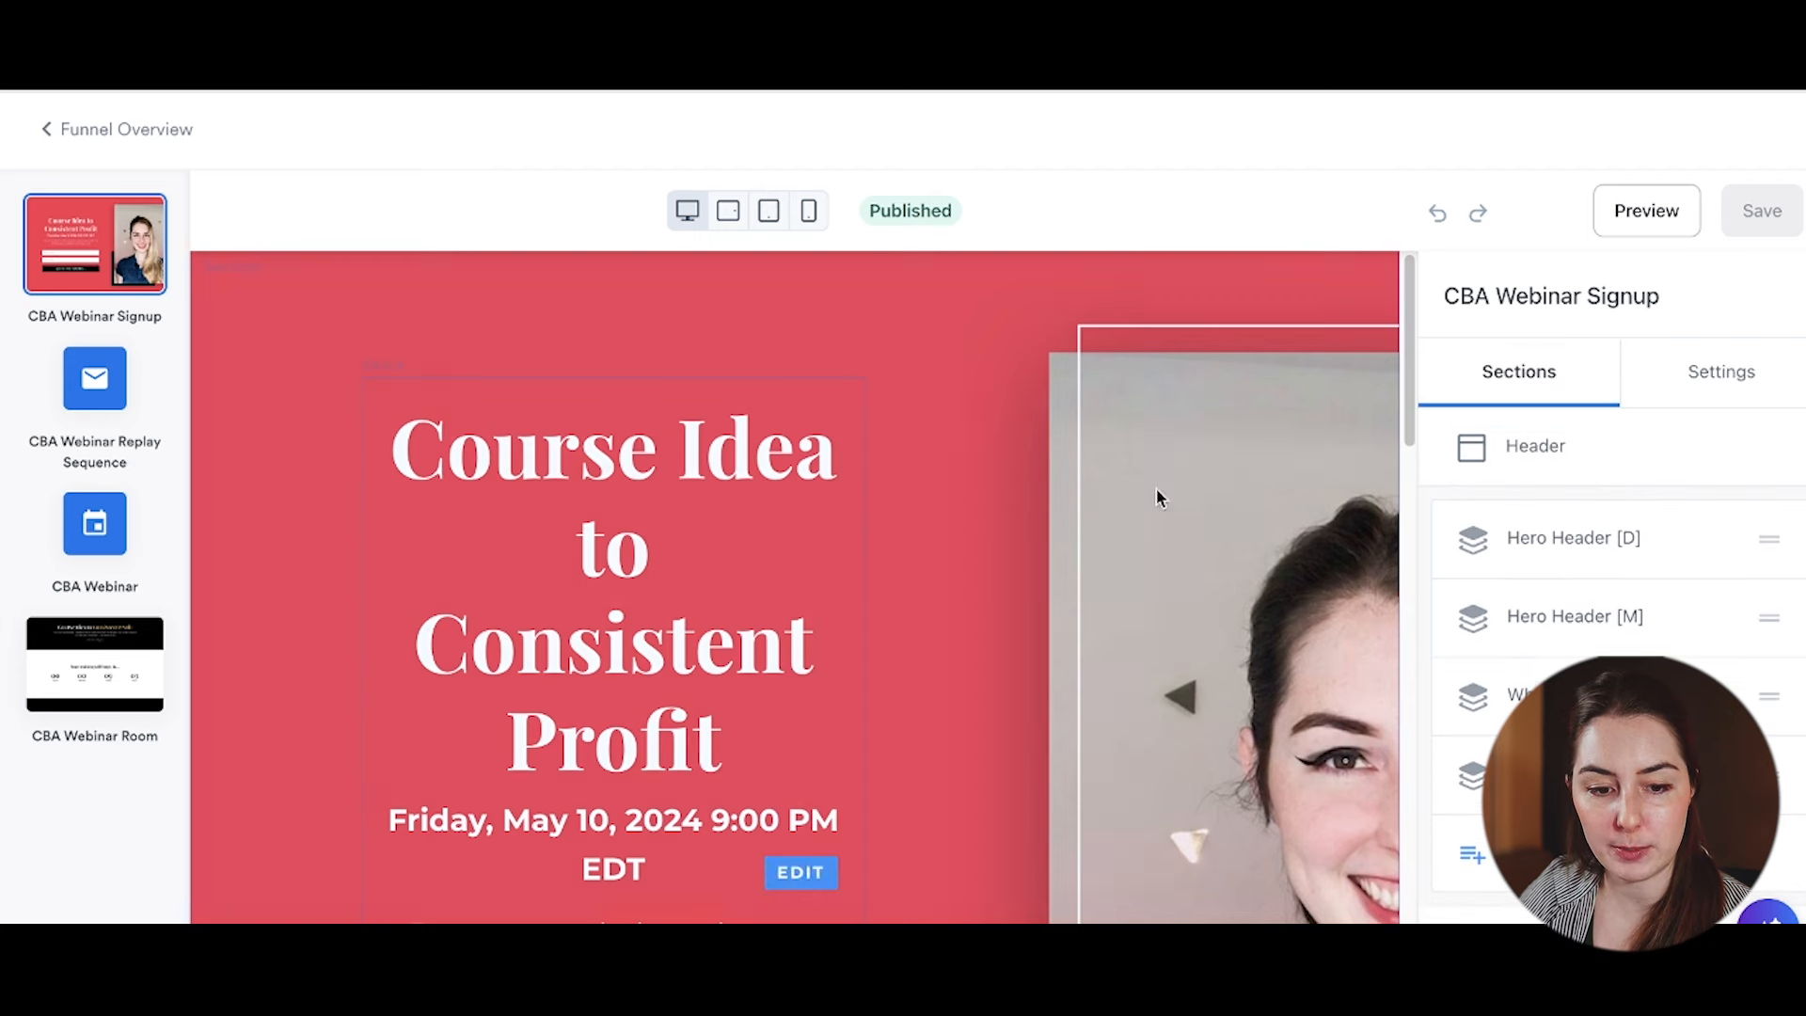
# Step: View the funnel's CBA Webinar Replay Sequence and look through its scheduled emails
pyautogui.click(67, 393)
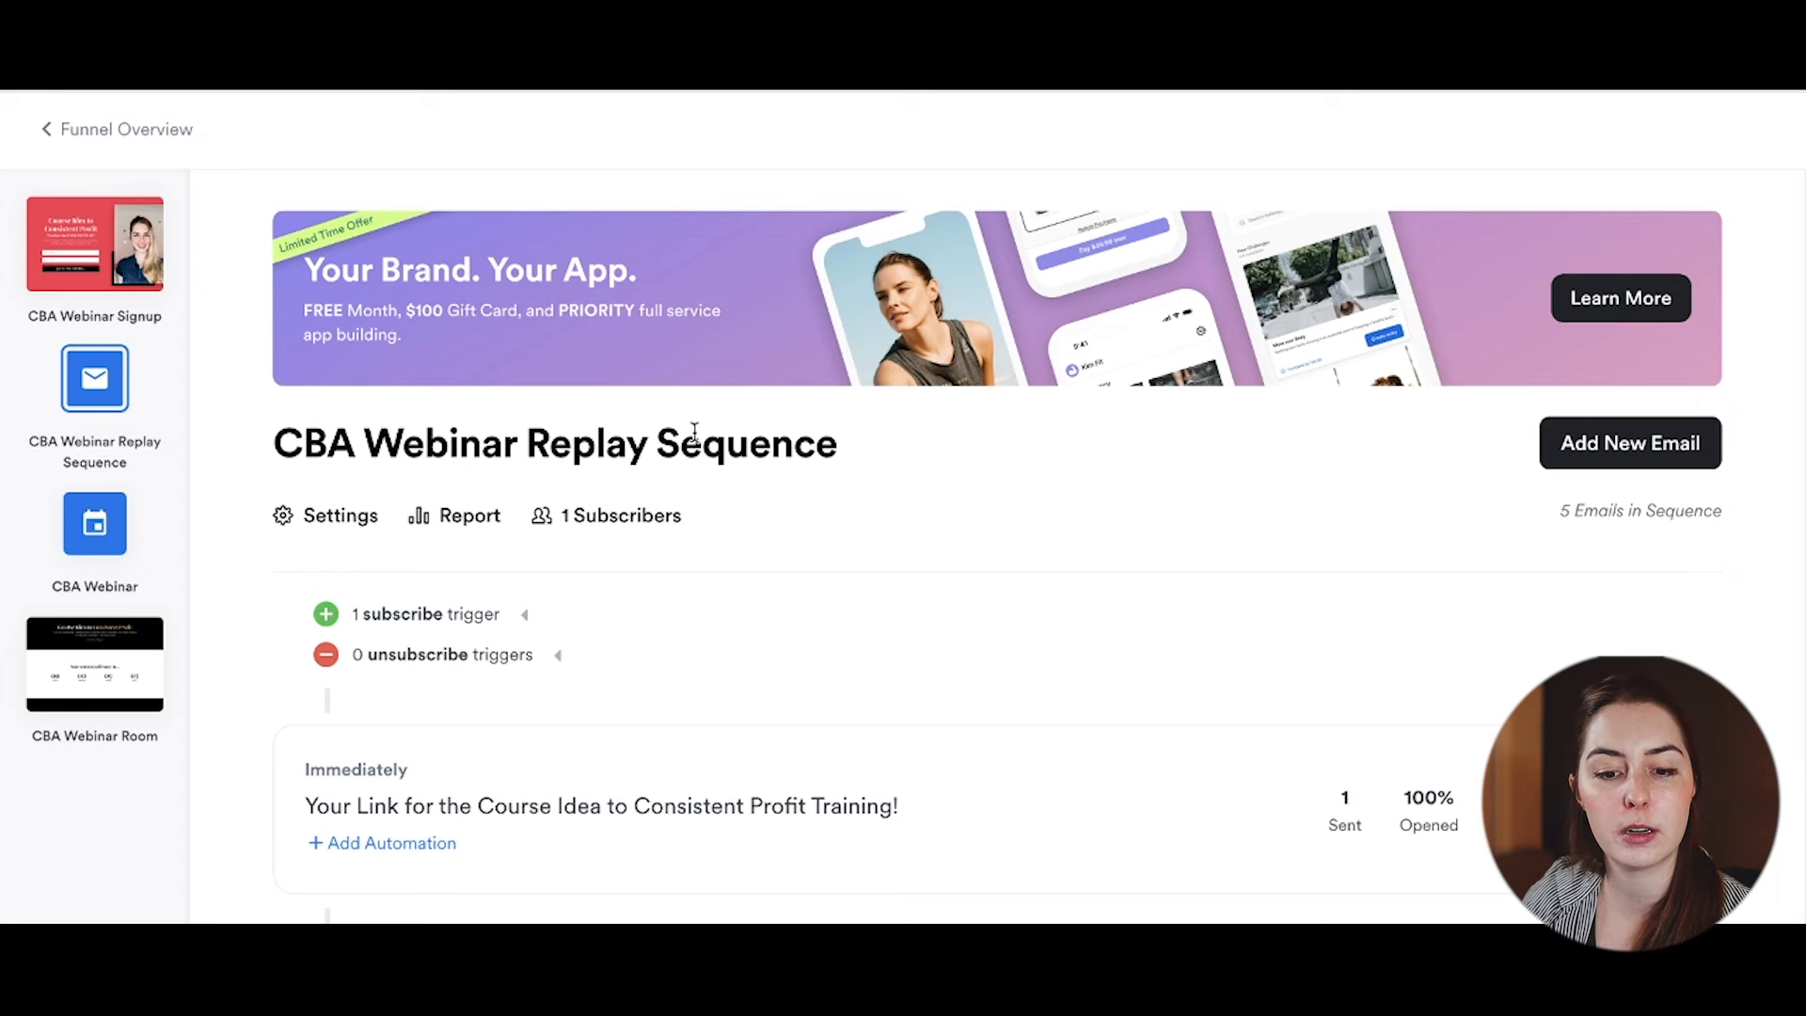
pyautogui.scroll(-6, 695, 430)
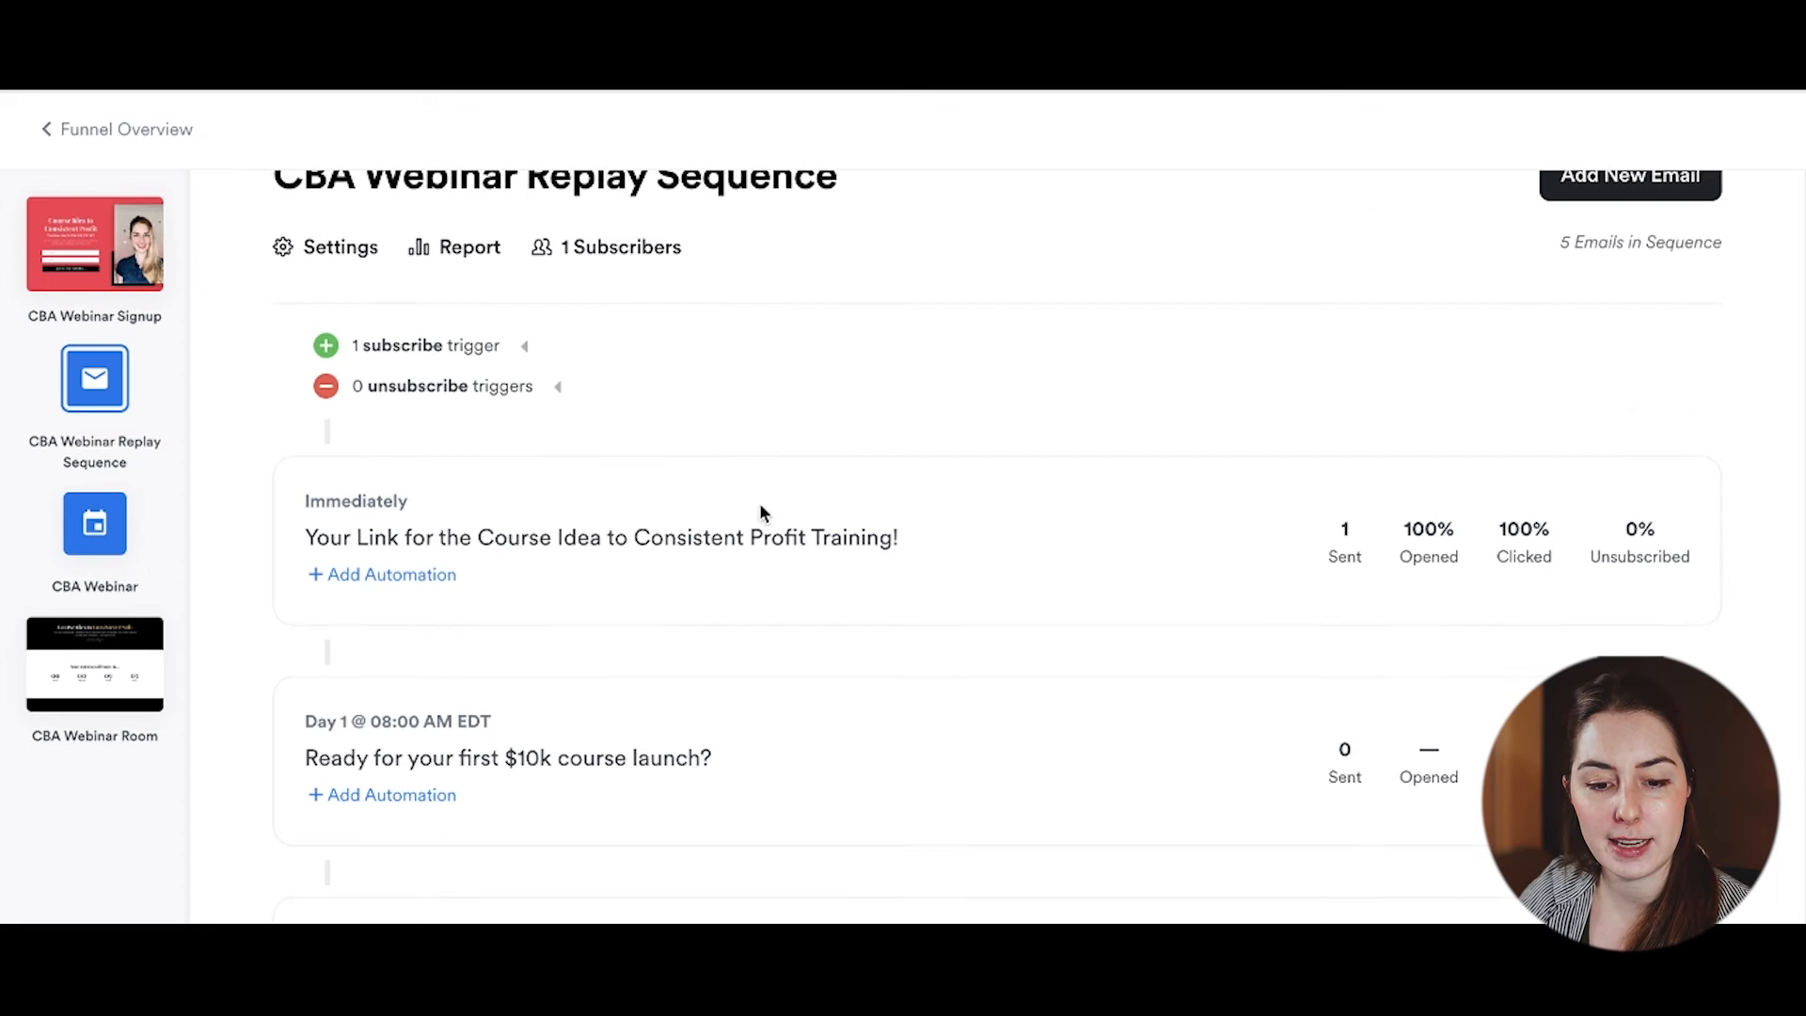
pyautogui.scroll(-3, 820, 415)
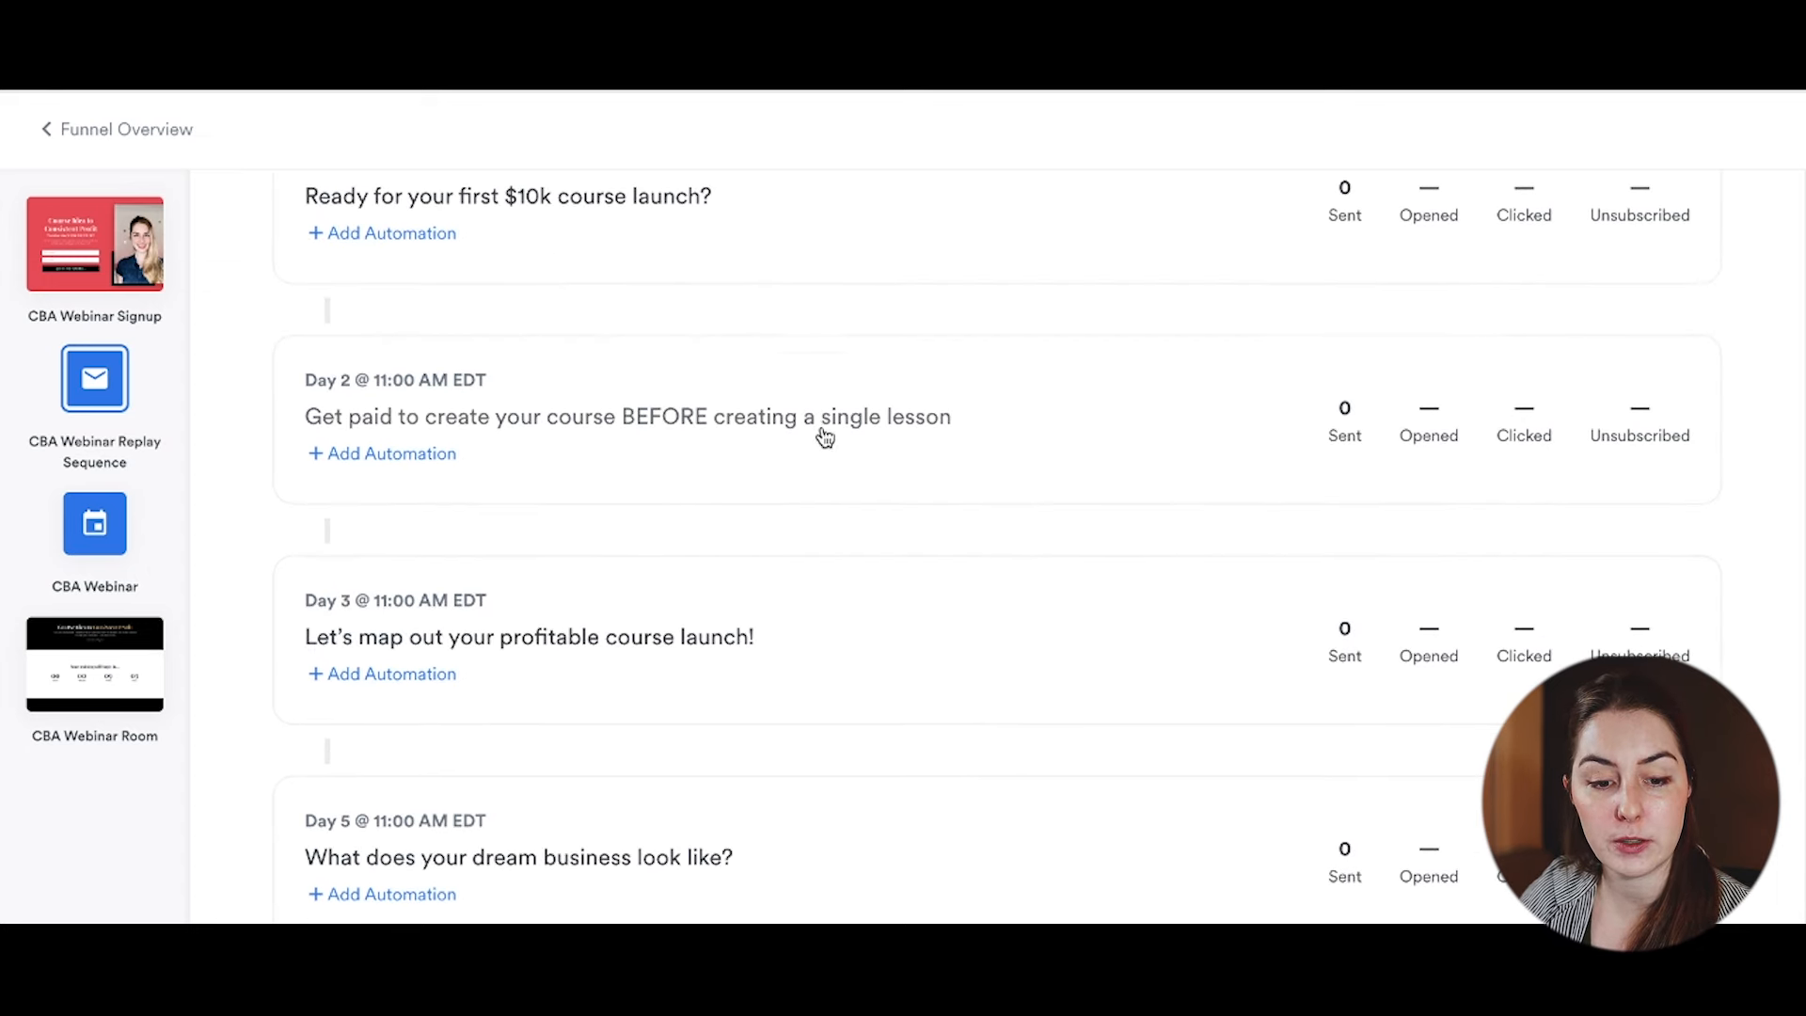
# Step: View the funnel's CBA Webinar event and examine its date, time zone and repeat settings
pyautogui.click(126, 520)
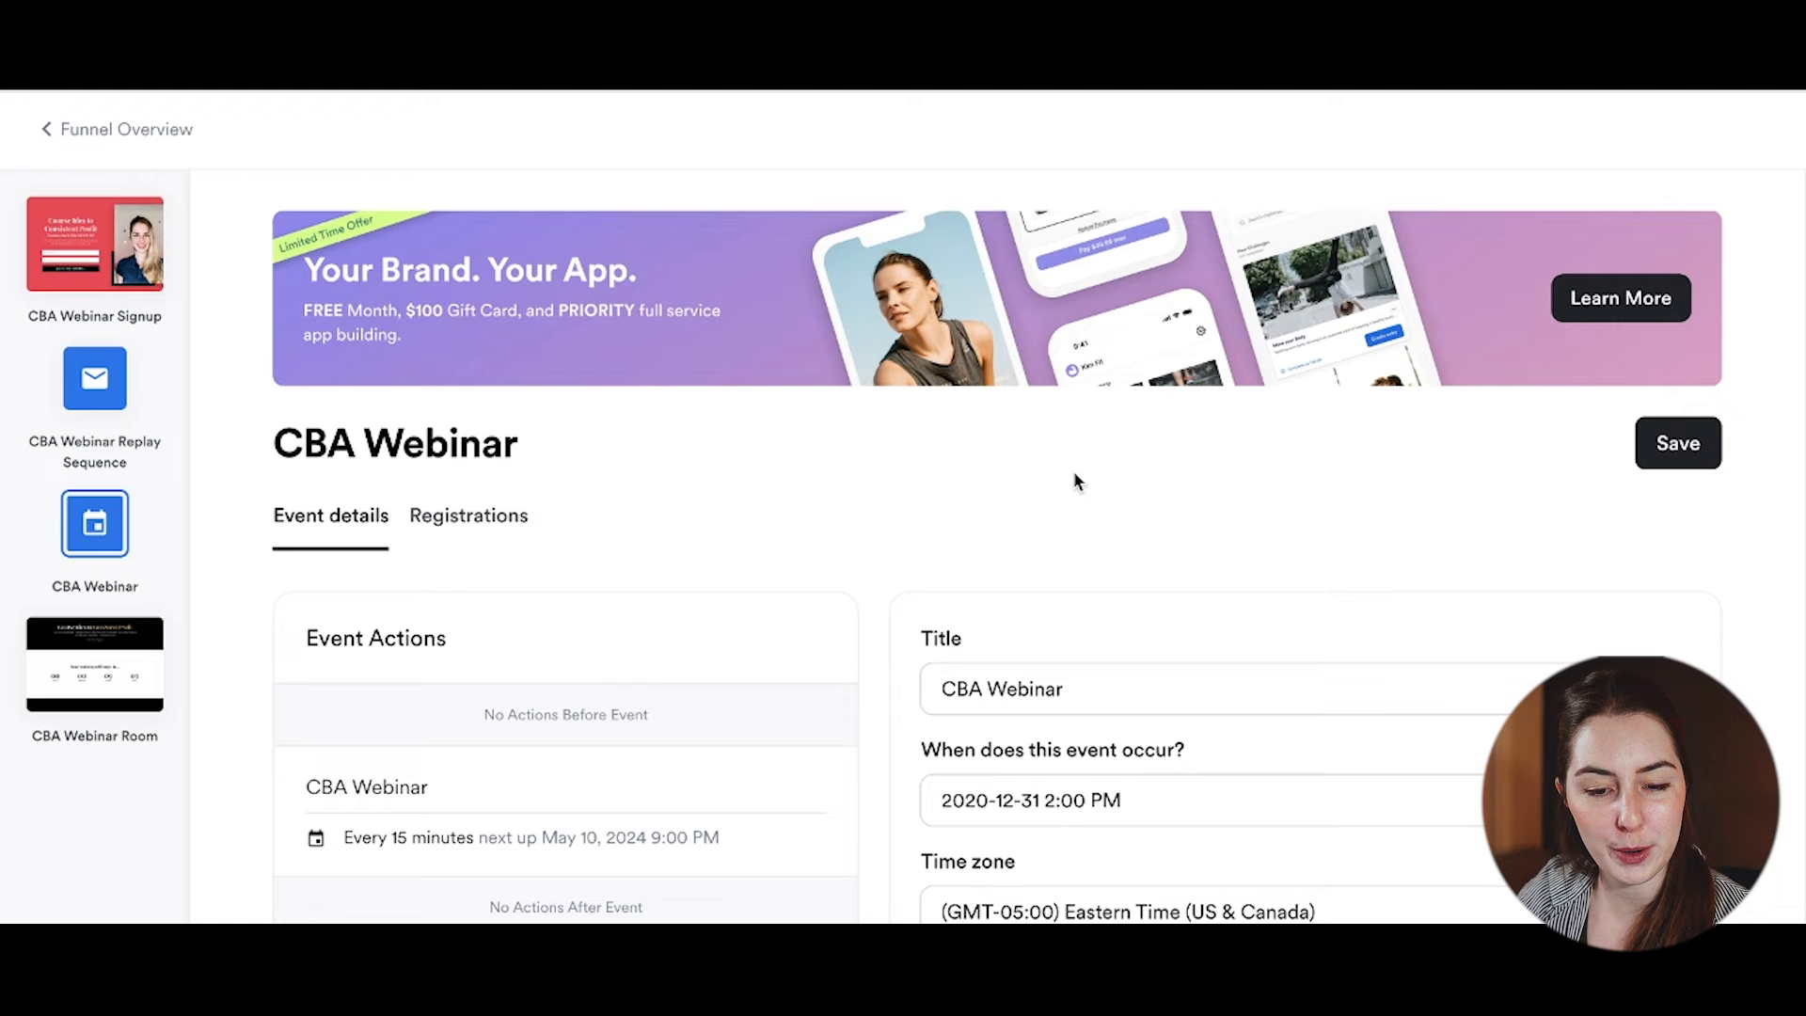
pyautogui.scroll(-4, 1074, 481)
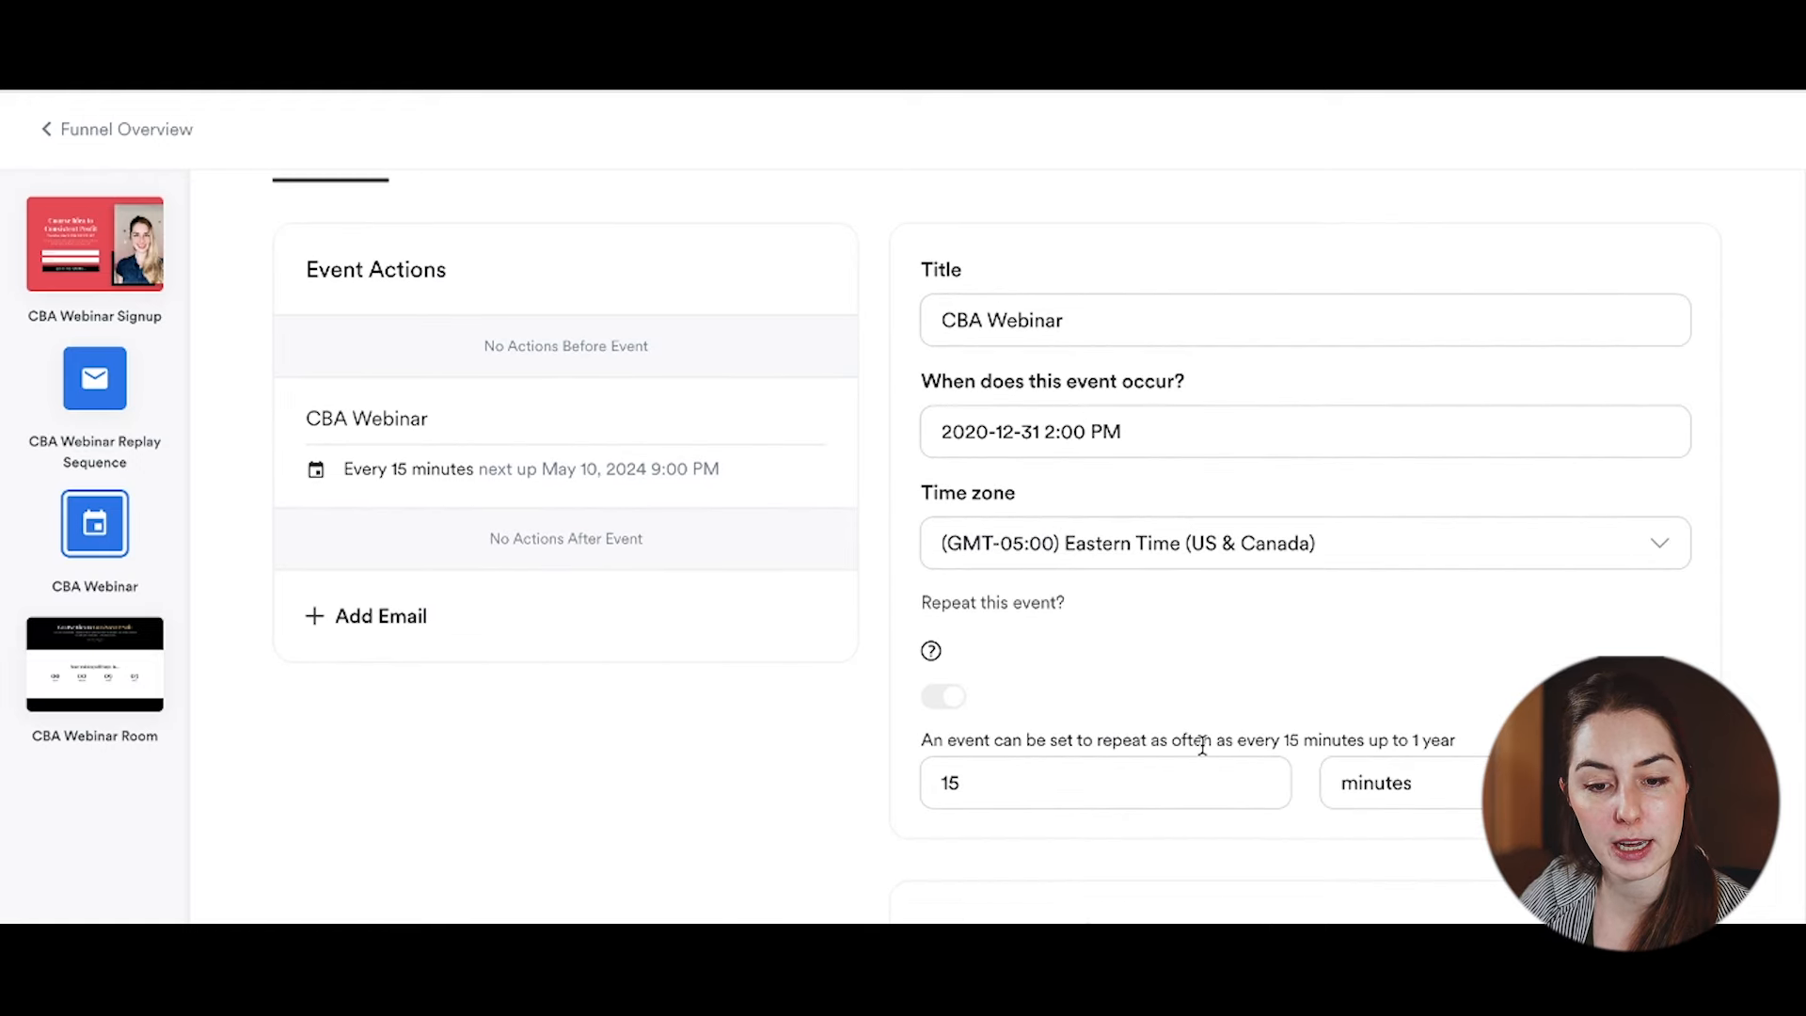
pyautogui.scroll(-3, 1202, 745)
pyautogui.scroll(7, 1202, 745)
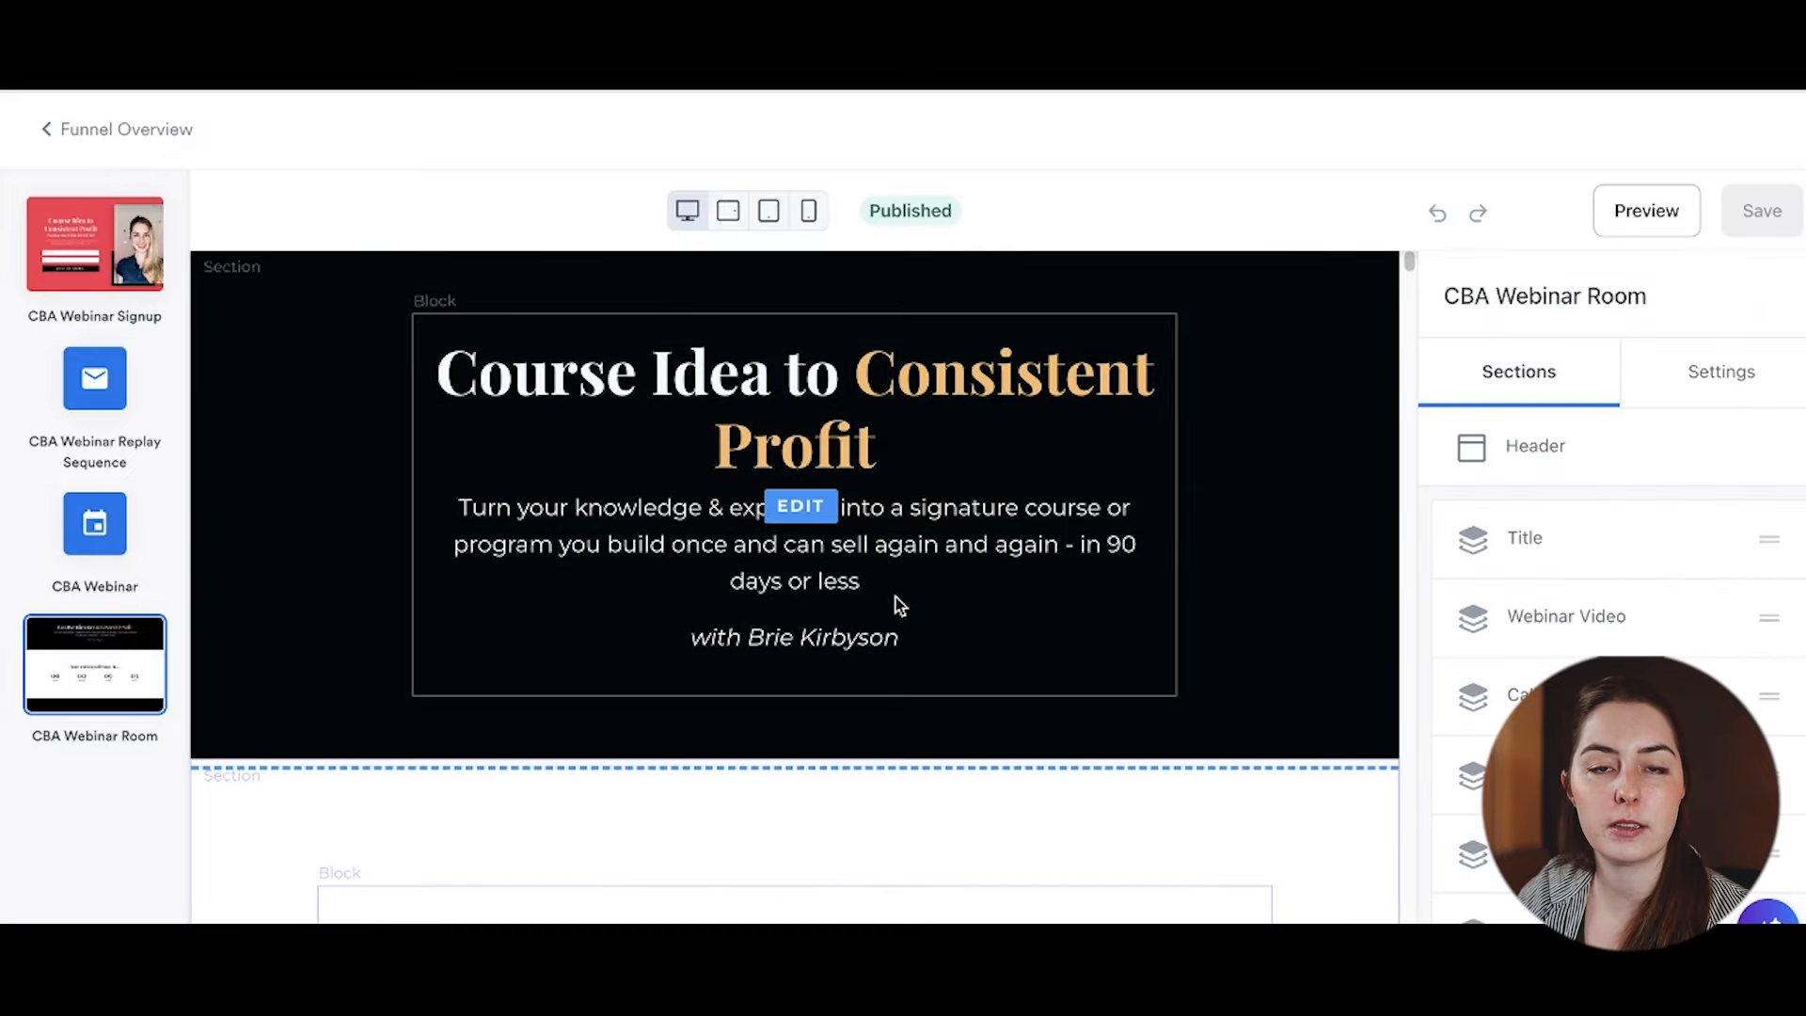
# Step: Look through the CBA Webinar Room page, from the countdown to the after-event enrollment block and the sales copy
pyautogui.scroll(-6, 696, 395)
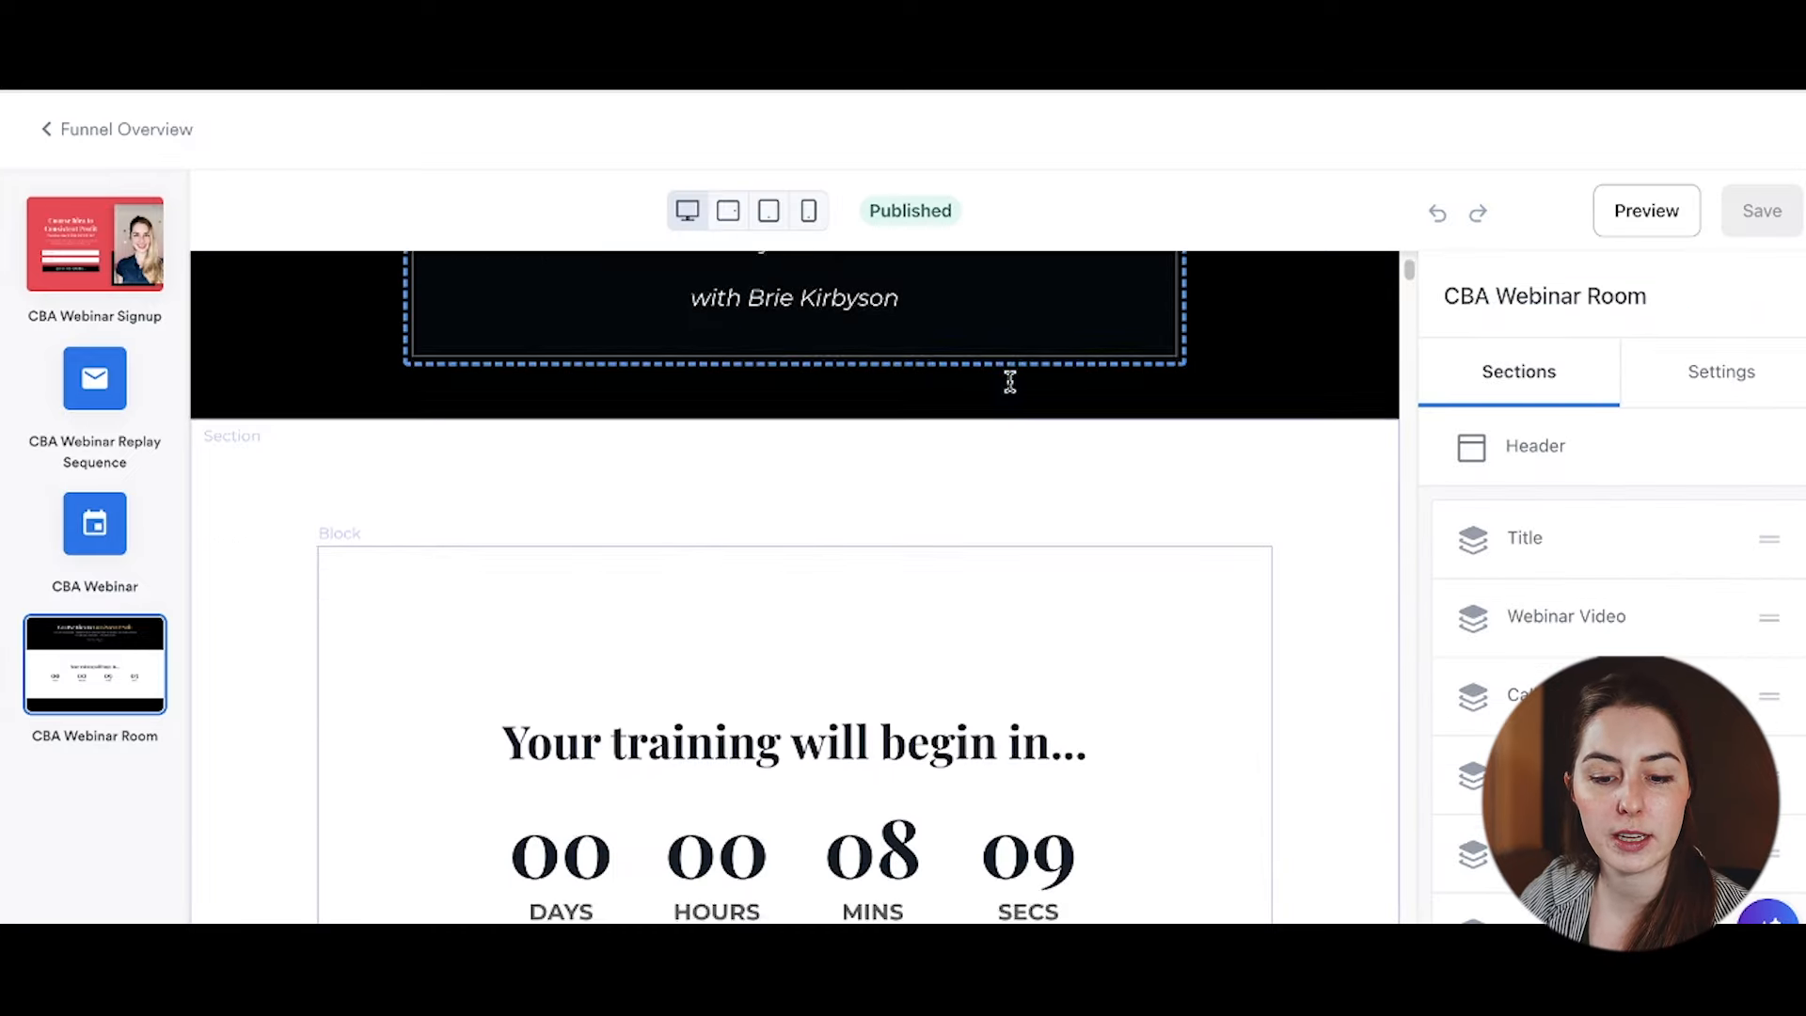
pyautogui.scroll(-10, 1057, 416)
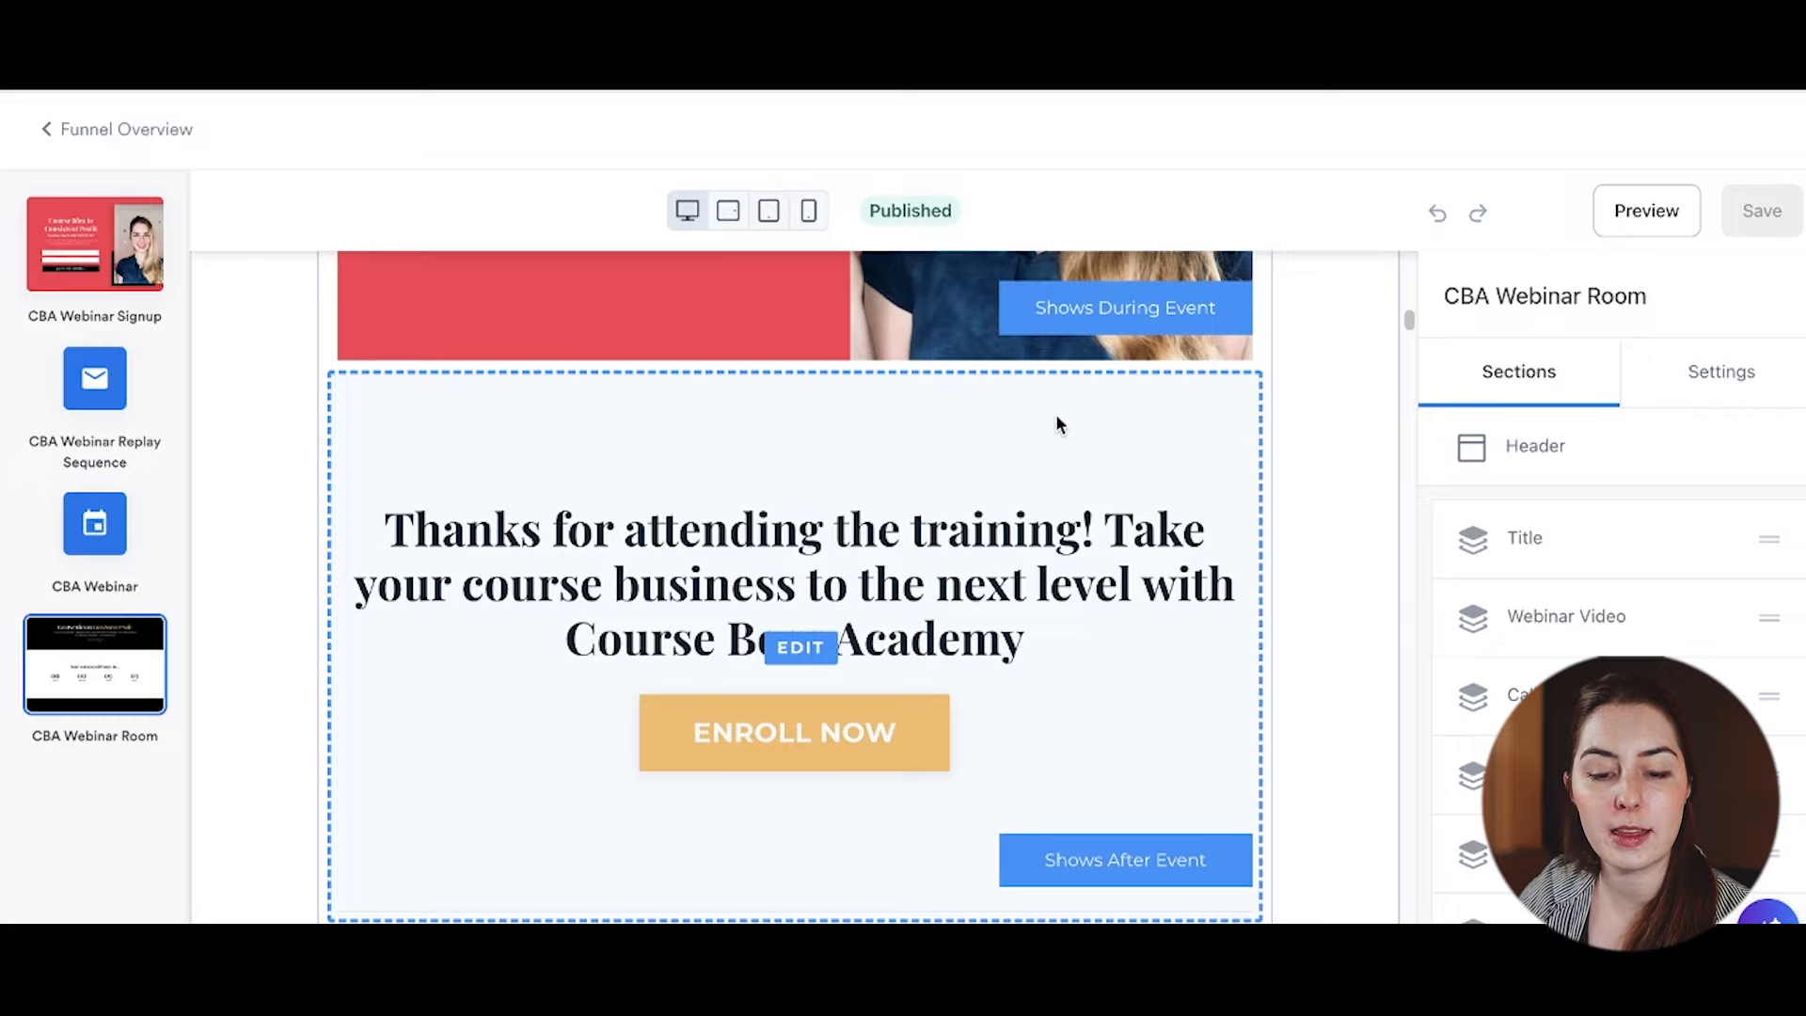
pyautogui.scroll(-15, 1057, 422)
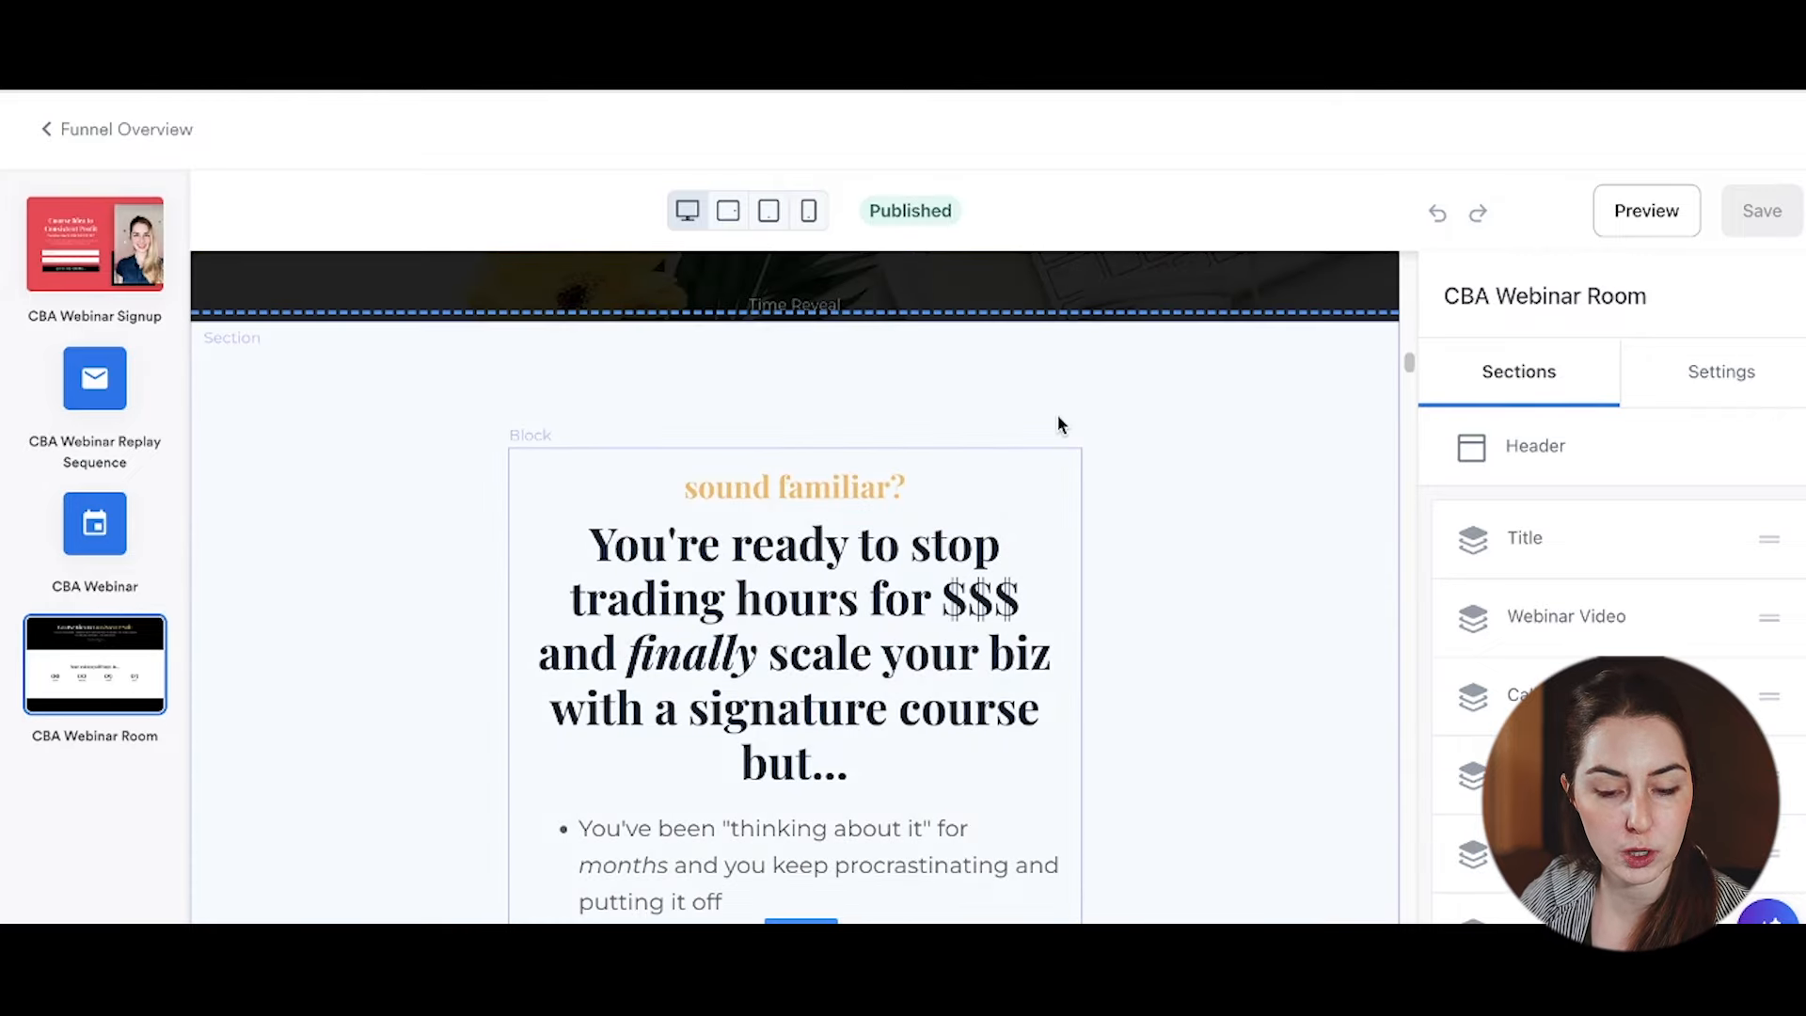
# Step: Return to the funnel overview and review the chain of steps from the signup page to the webinar room
pyautogui.click(111, 129)
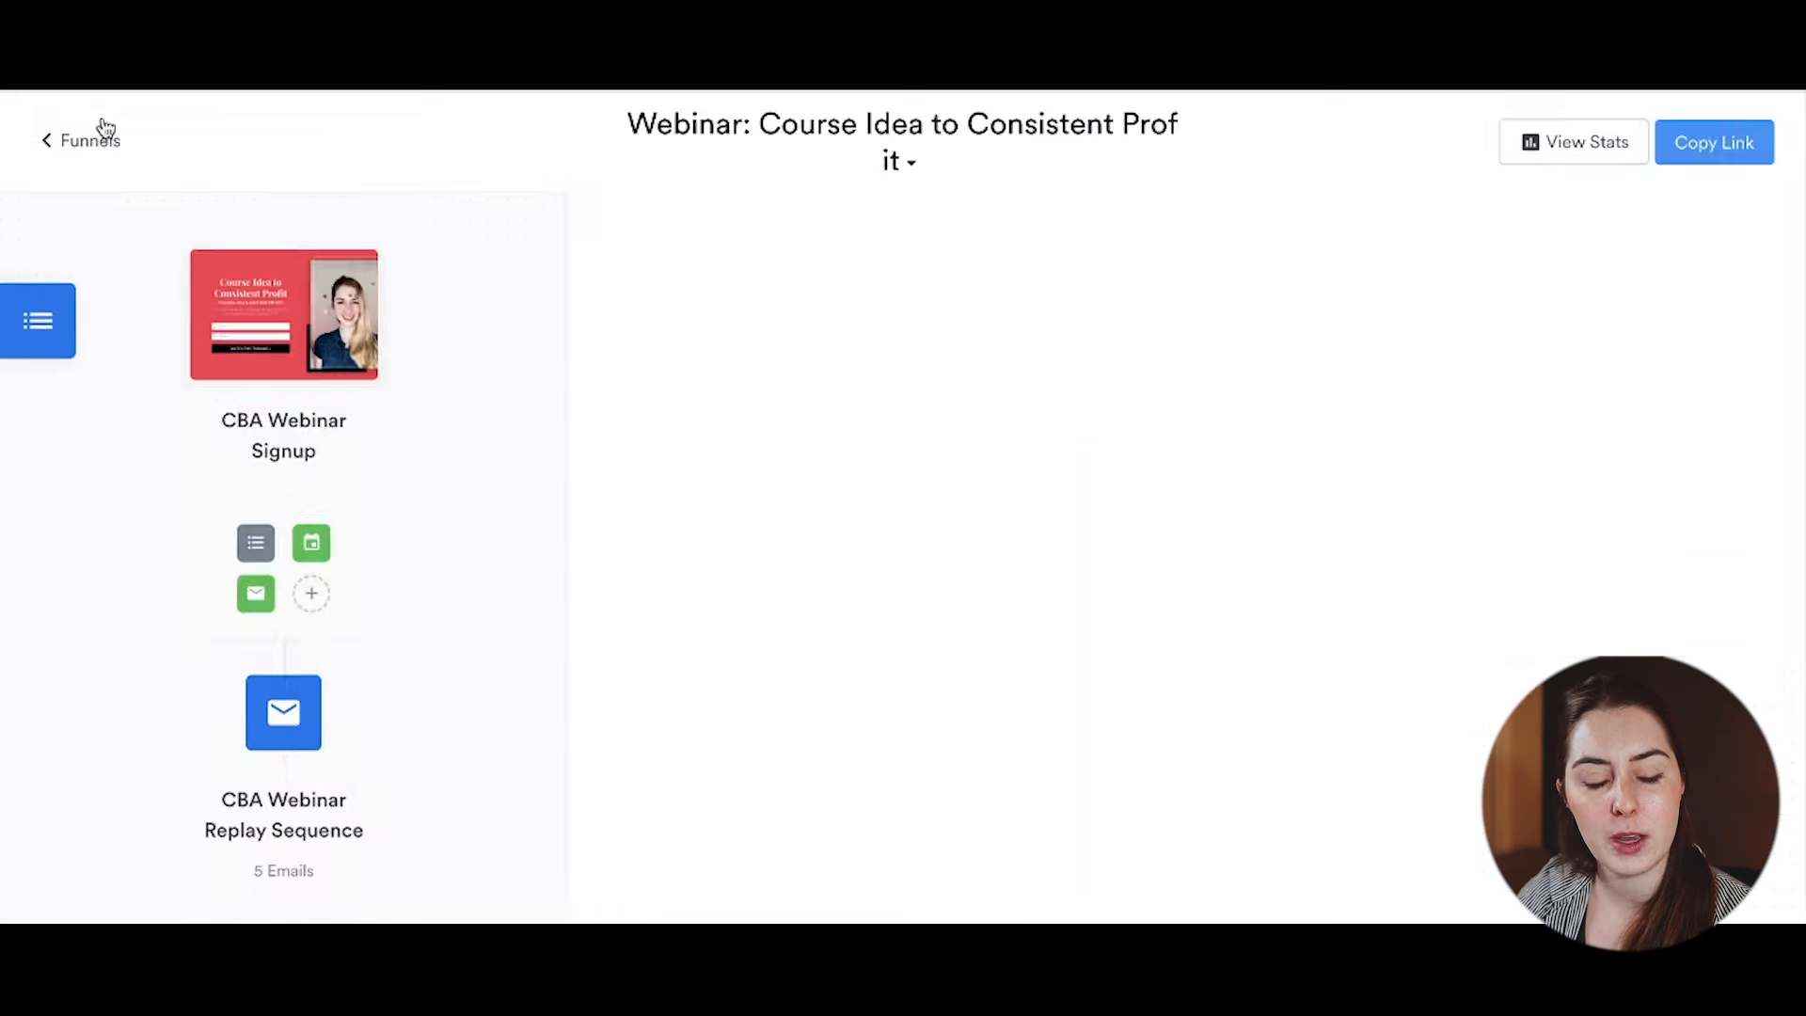
pyautogui.scroll(-10, 1177, 536)
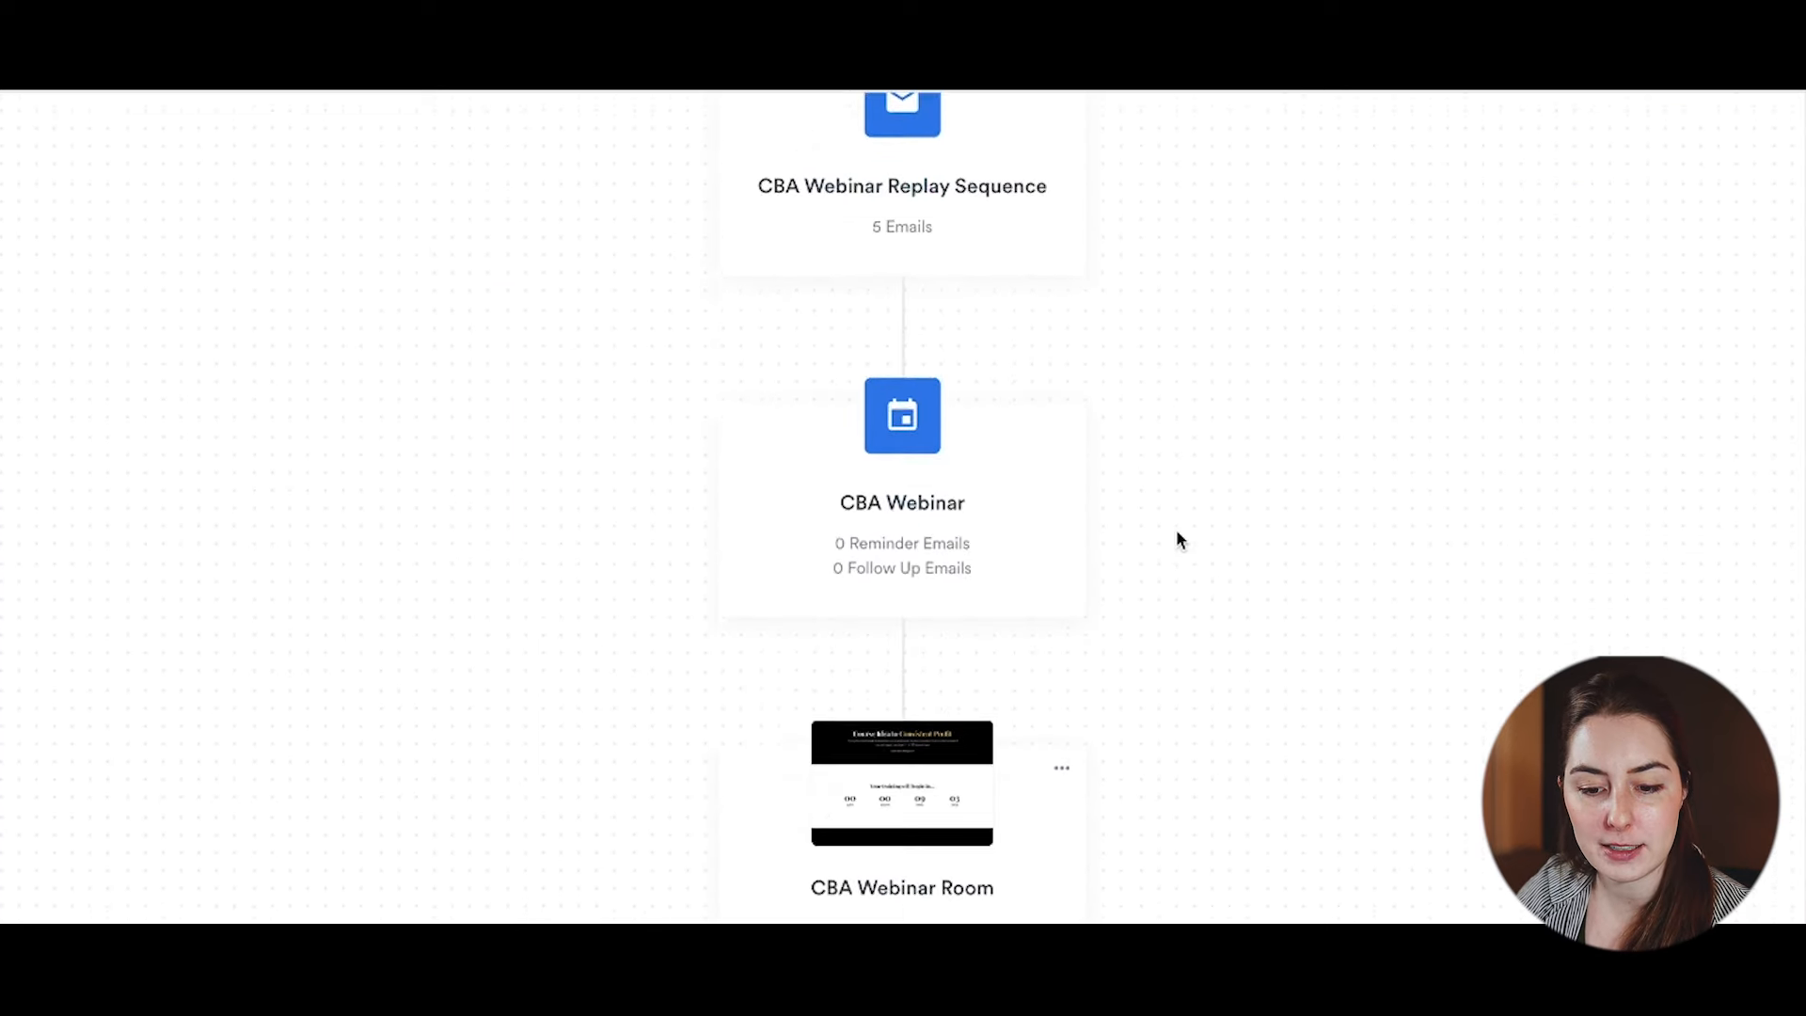
pyautogui.scroll(10, 1177, 538)
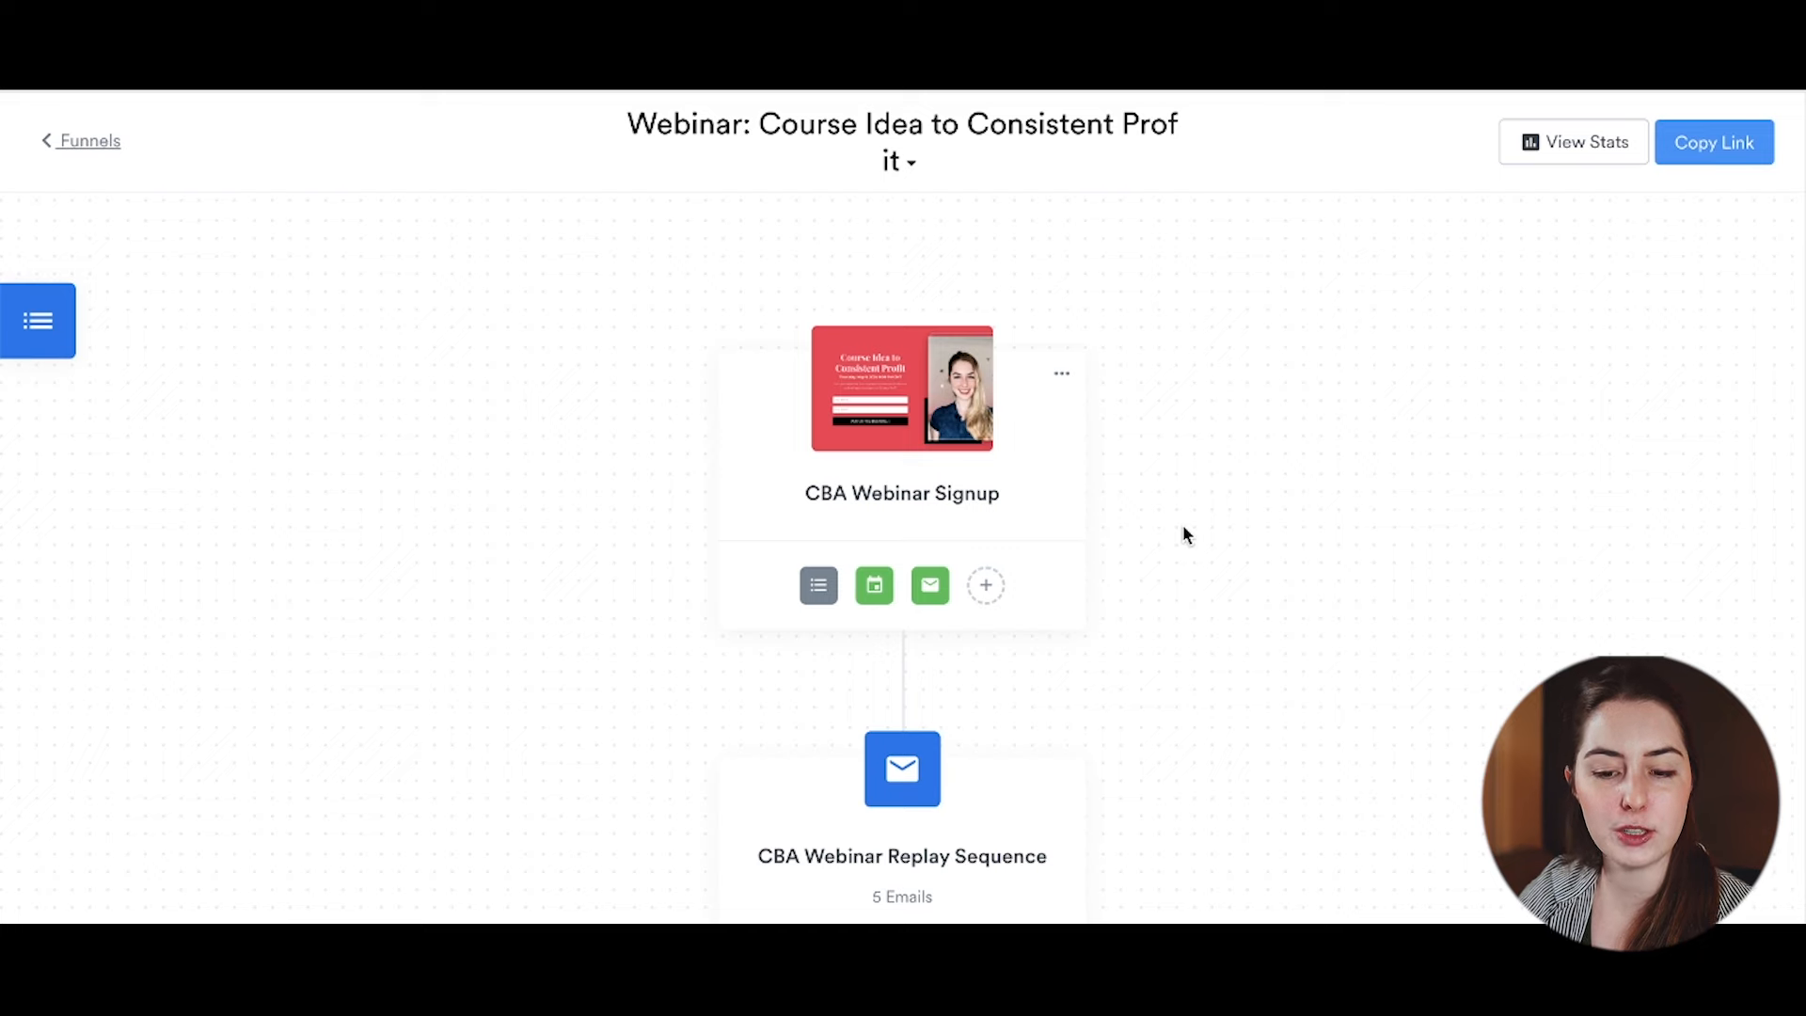
# Step: Go back to the funnels list, look it over, and return to the email campaigns
pyautogui.click(94, 141)
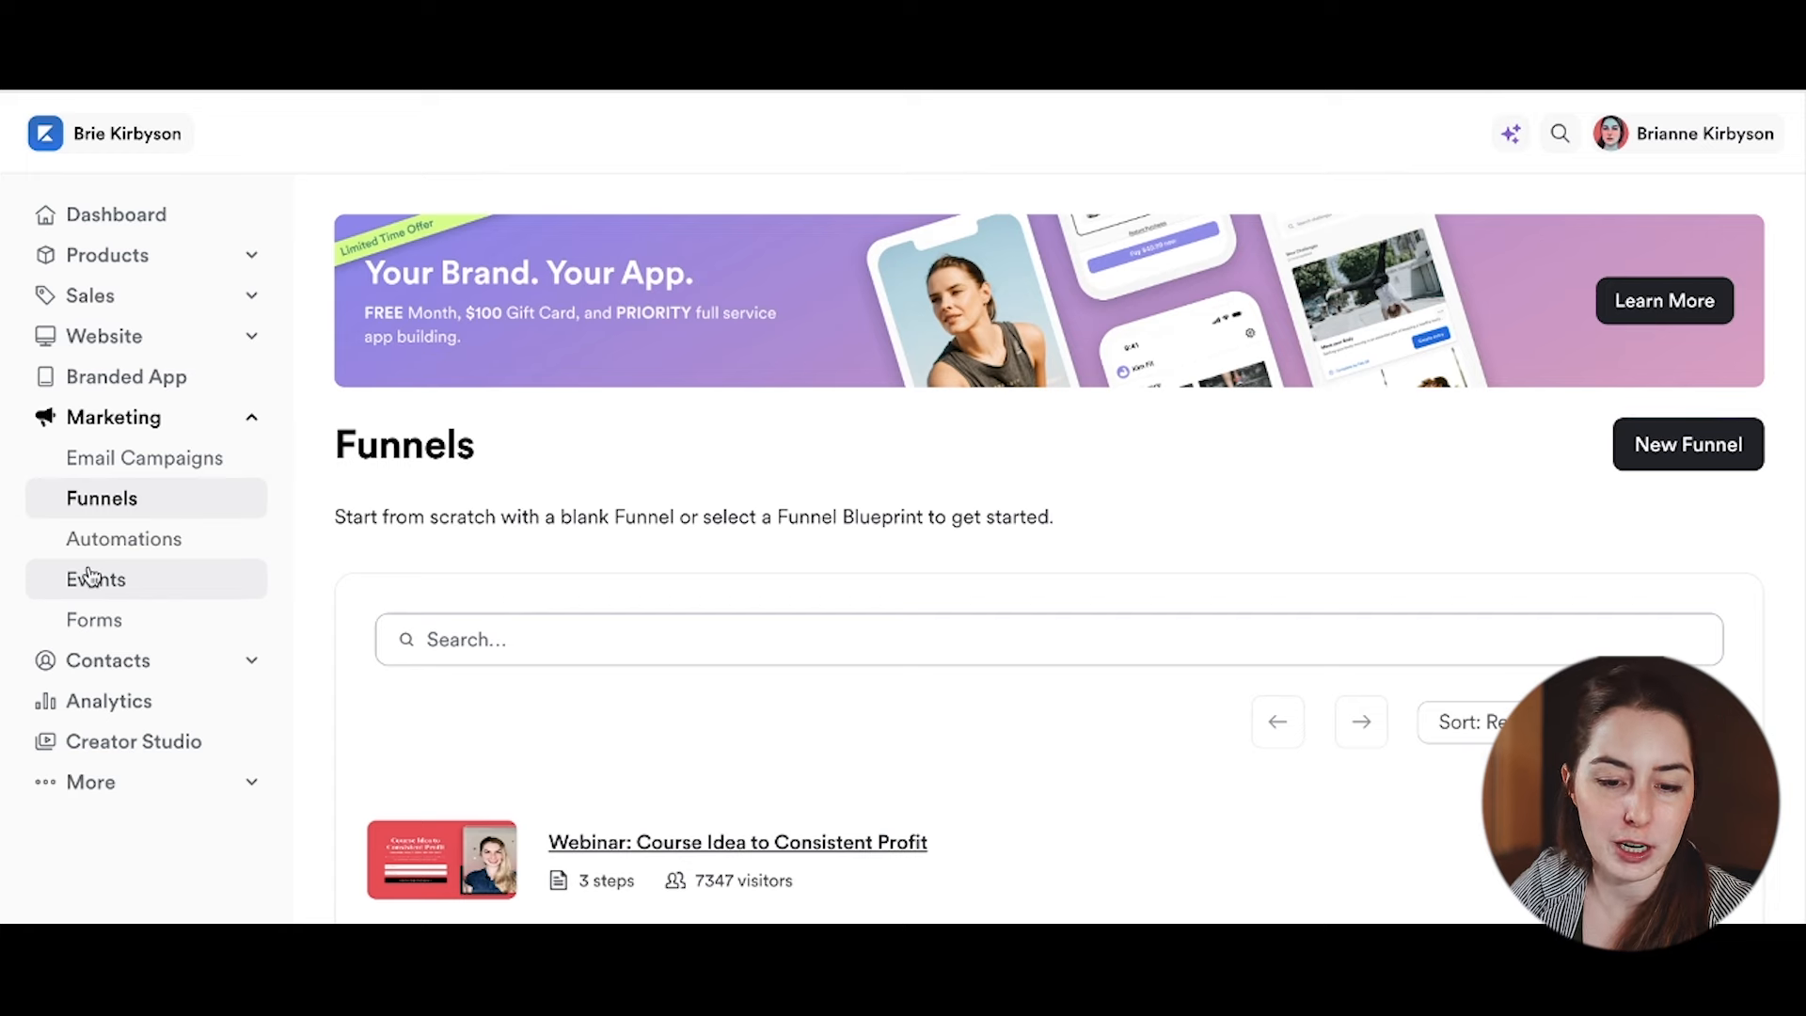
pyautogui.scroll(-2, 1103, 545)
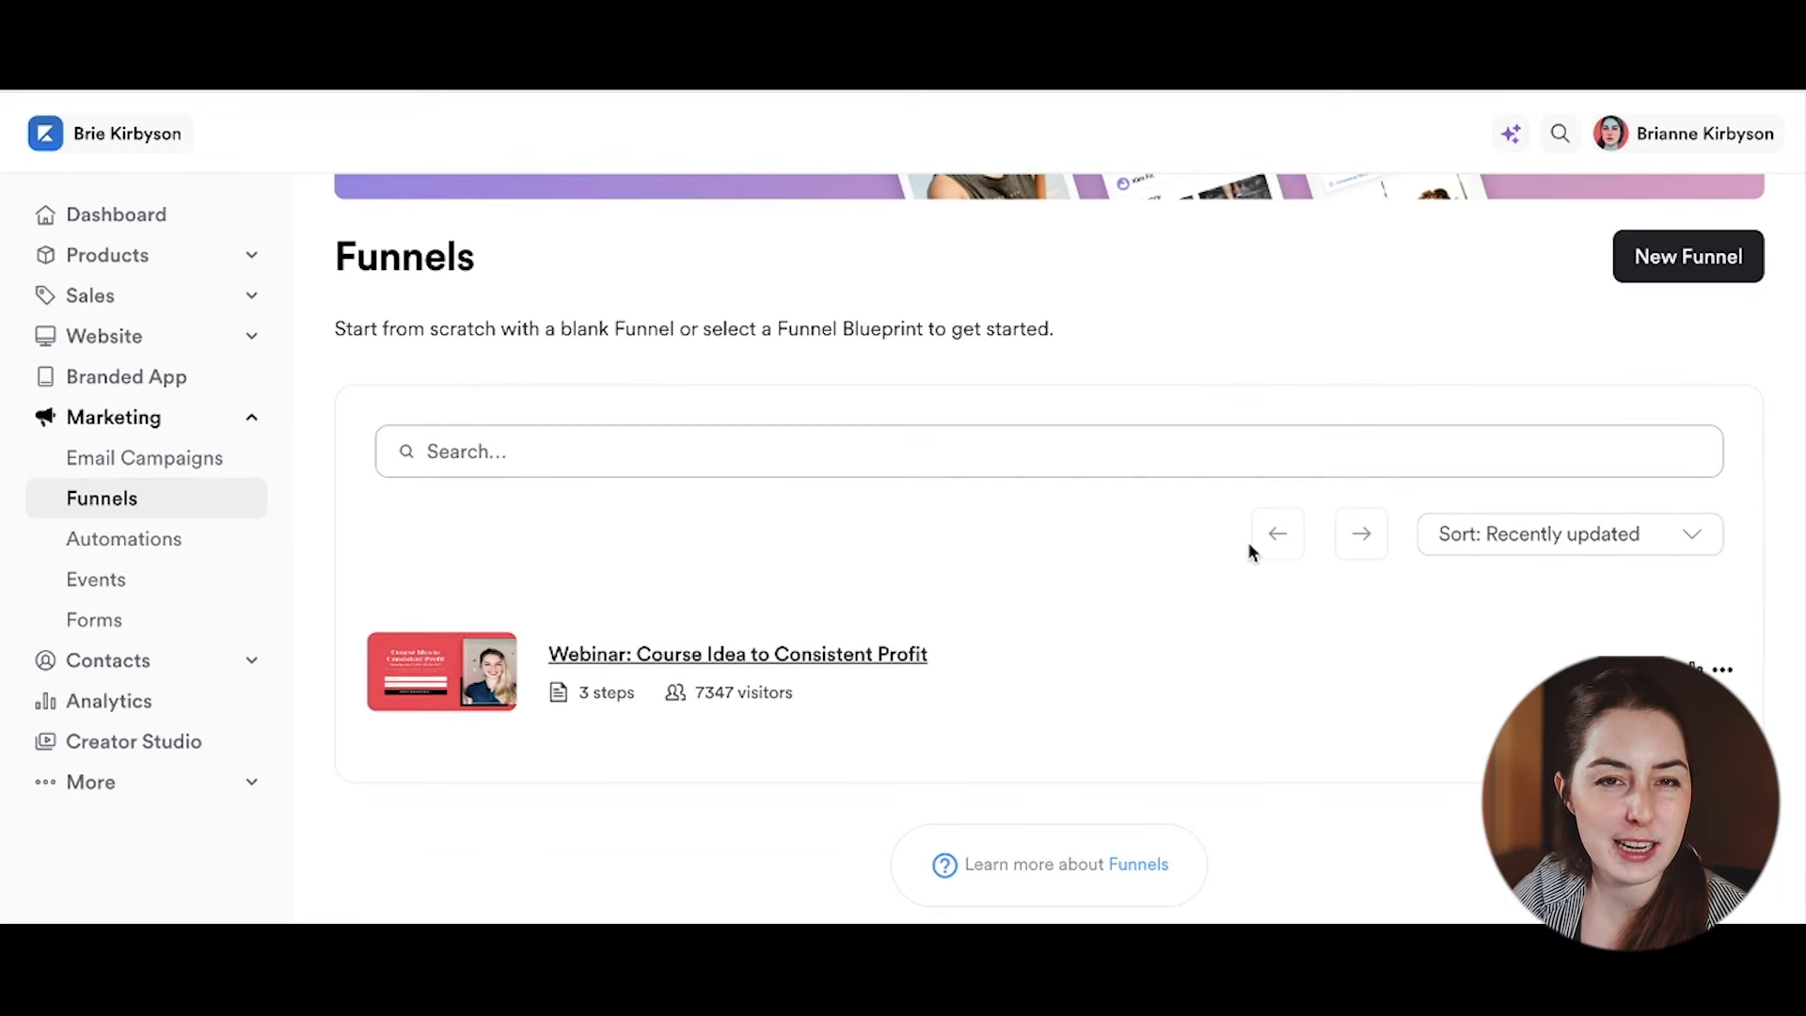
pyautogui.click(191, 465)
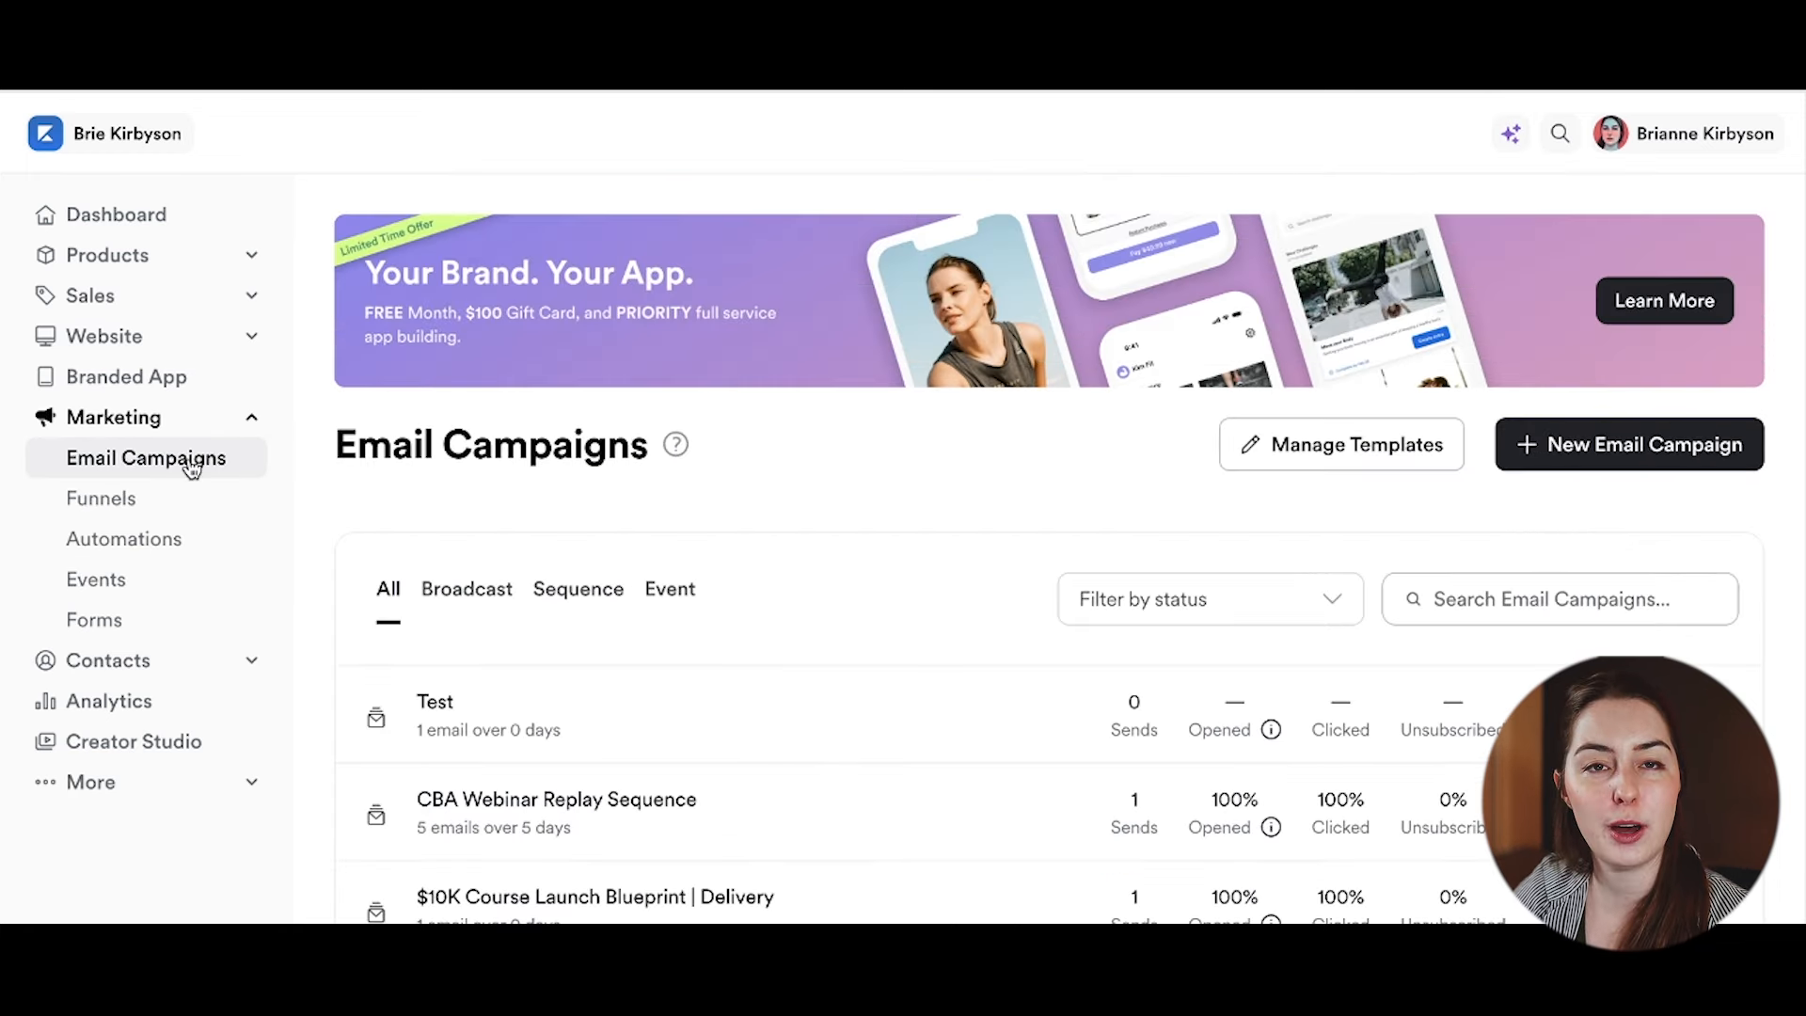